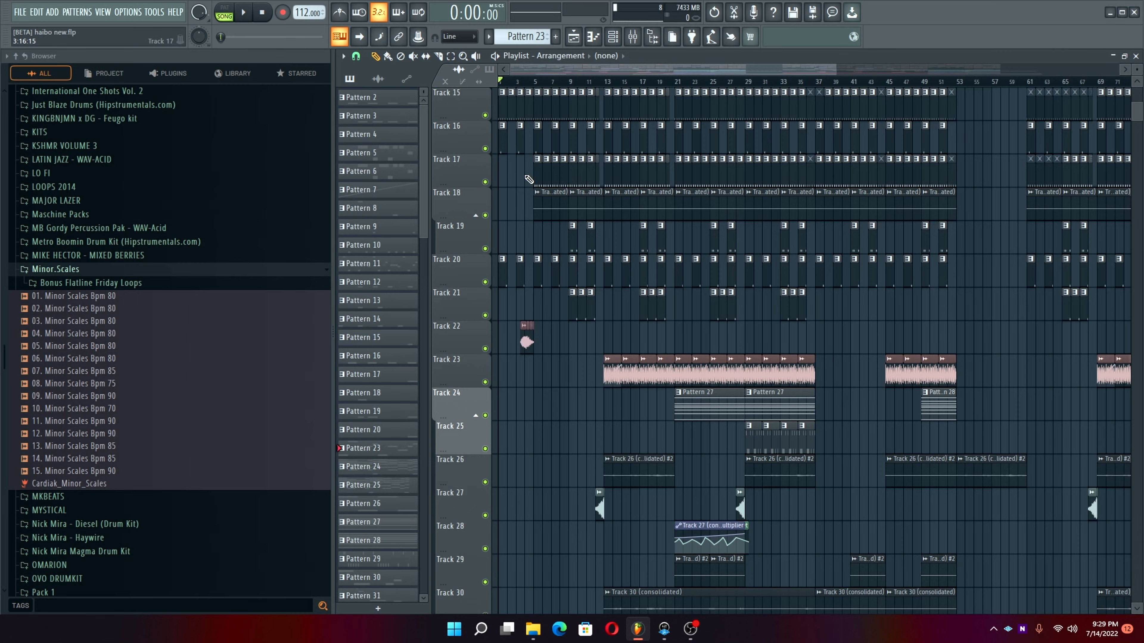
Step: Look over the entire playlist arrangement, from Track 1 down to the Live Guitar track and Track 64
scroll(529, 179, up, 10)
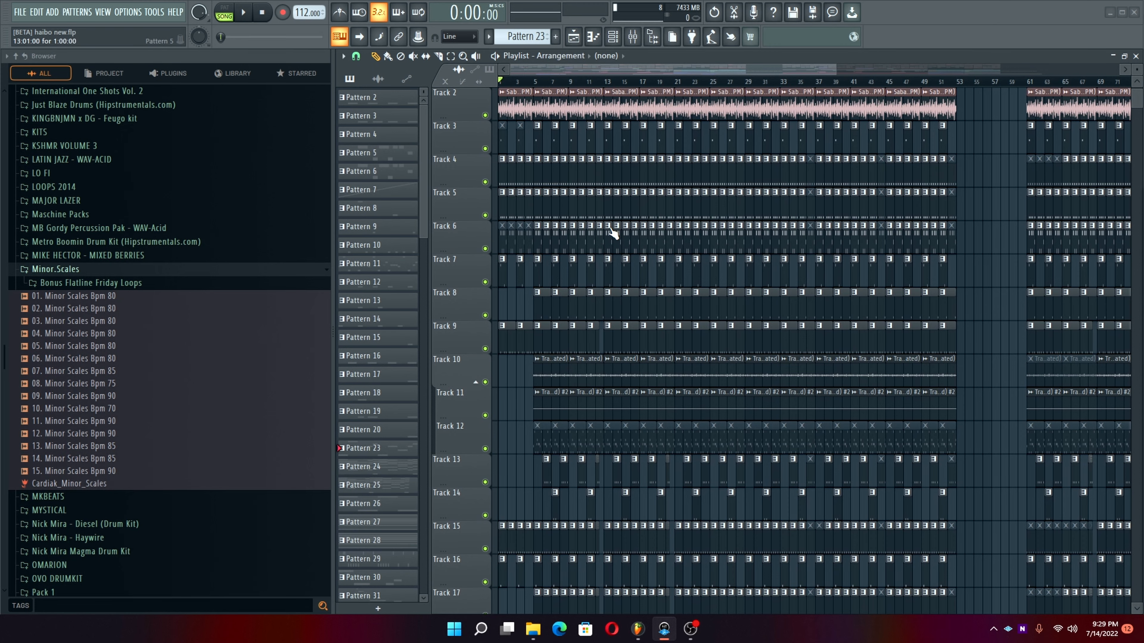
scroll(610, 234, down, 20)
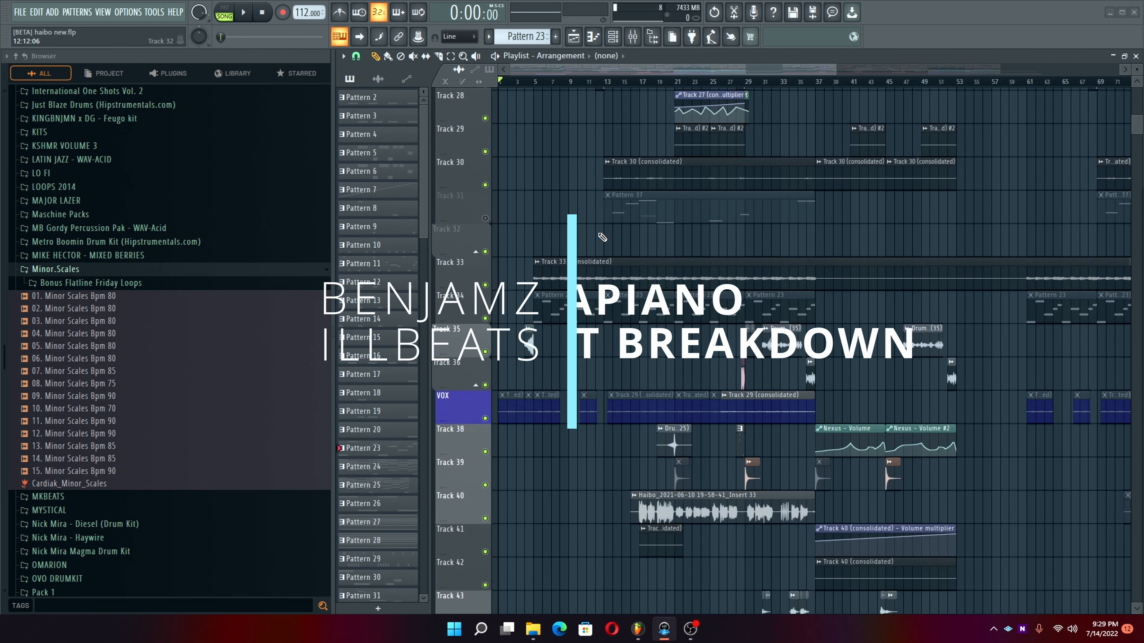
scroll(538, 87, down, 3)
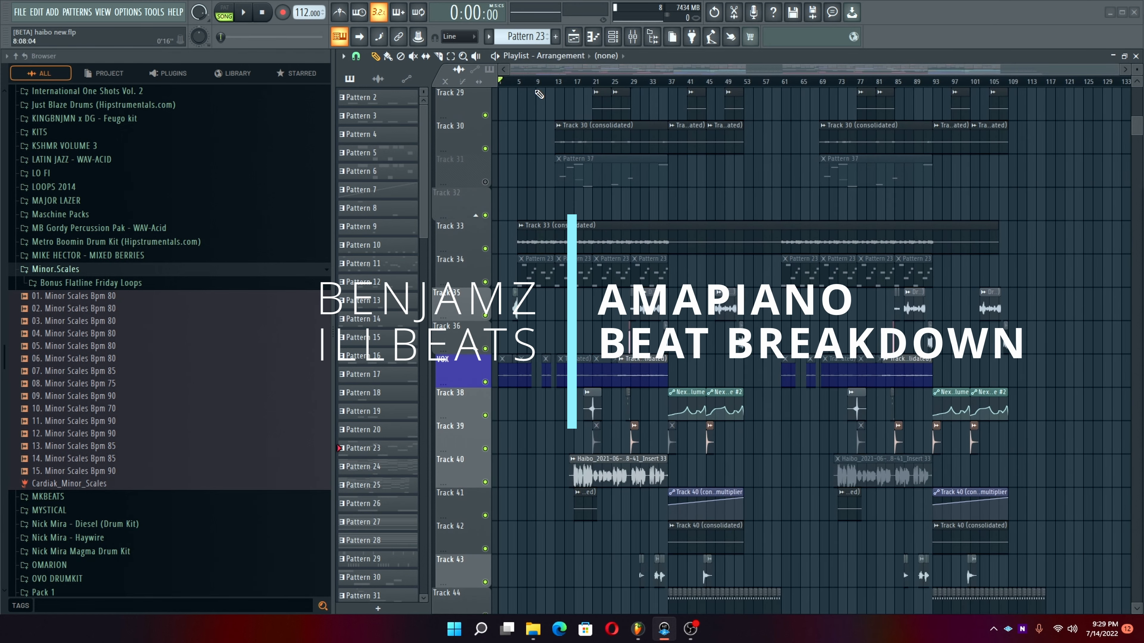
scroll(593, 225, up, 20)
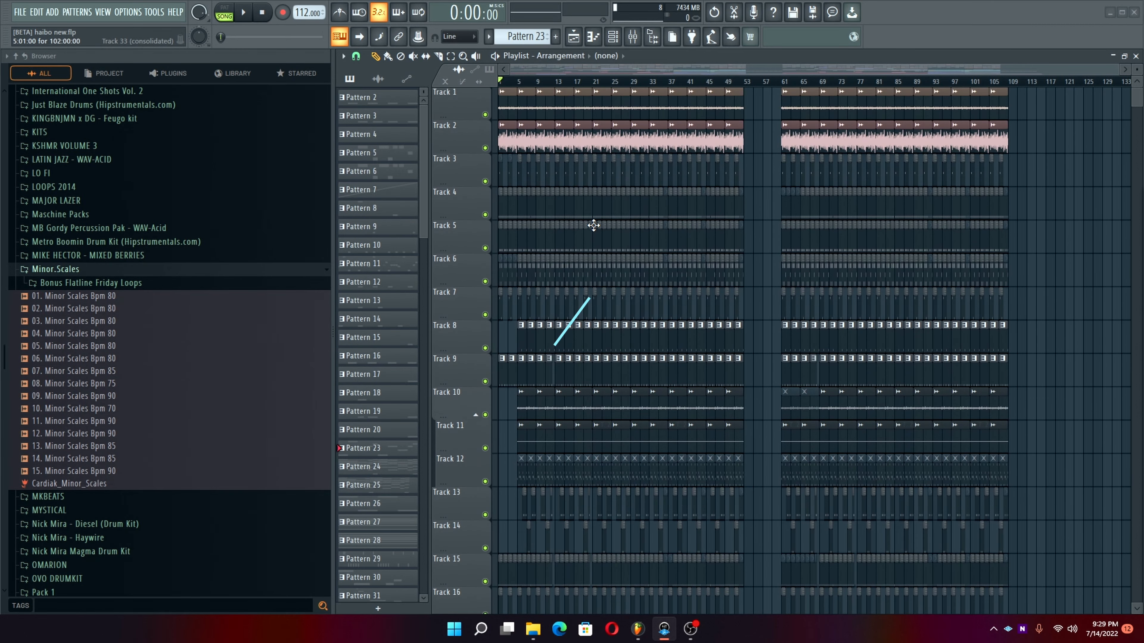
scroll(572, 136, down, 20)
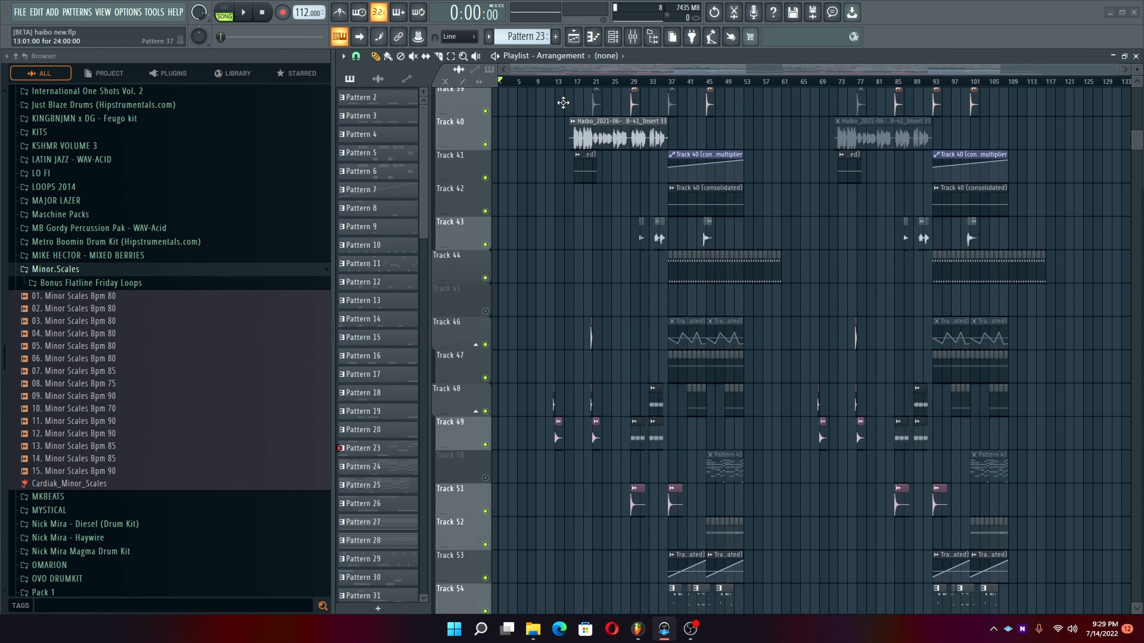
scroll(563, 103, down, 18)
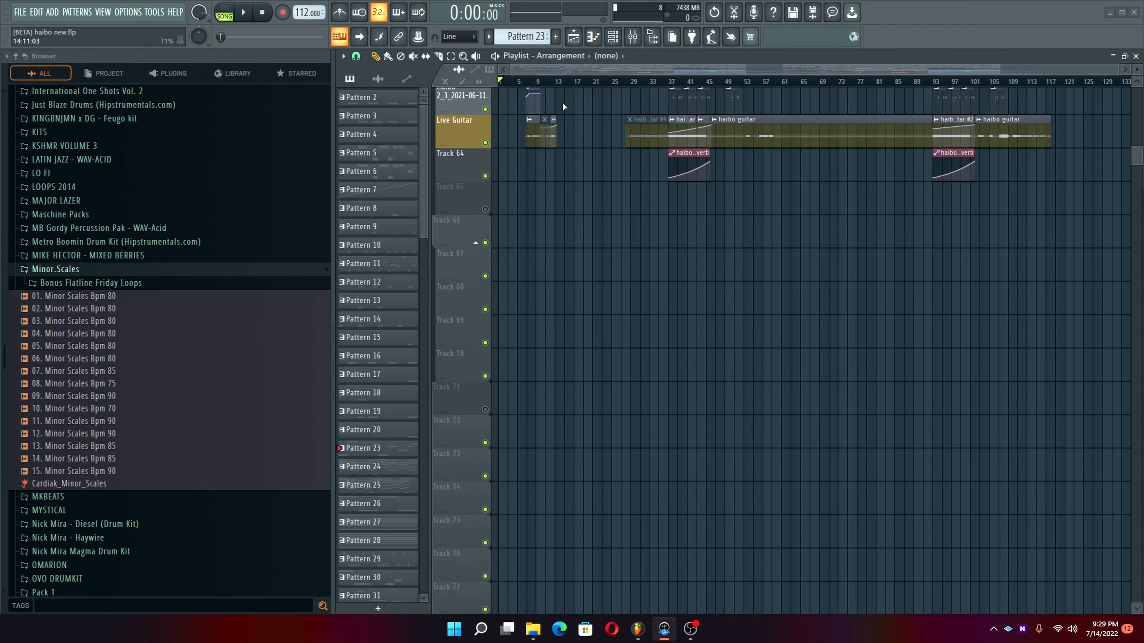
scroll(562, 102, up, 20)
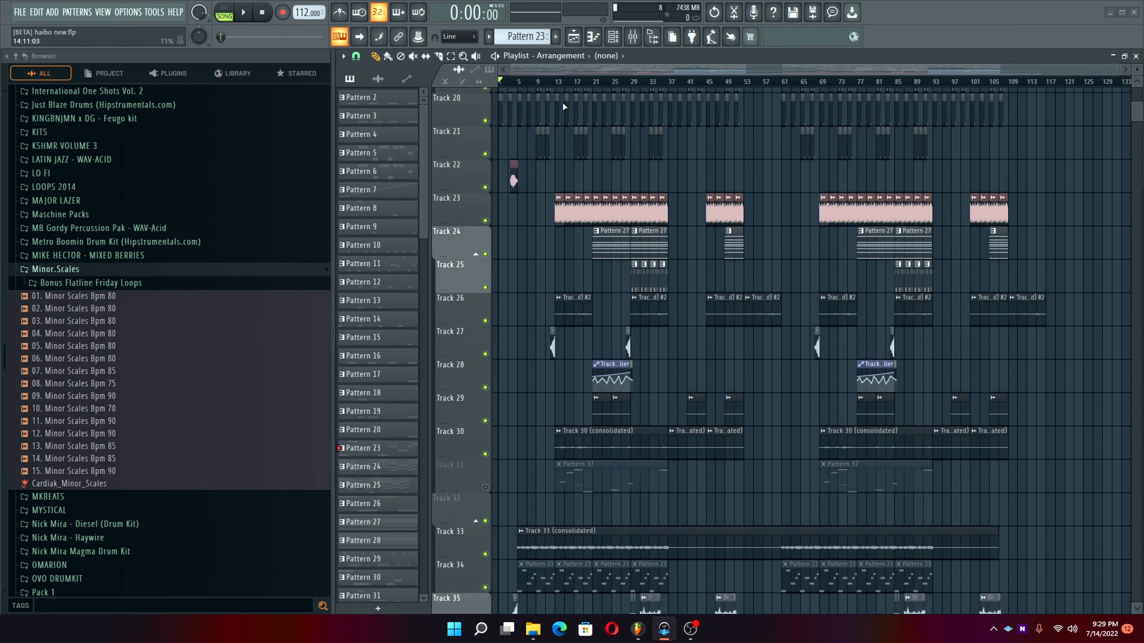
scroll(562, 102, up, 14)
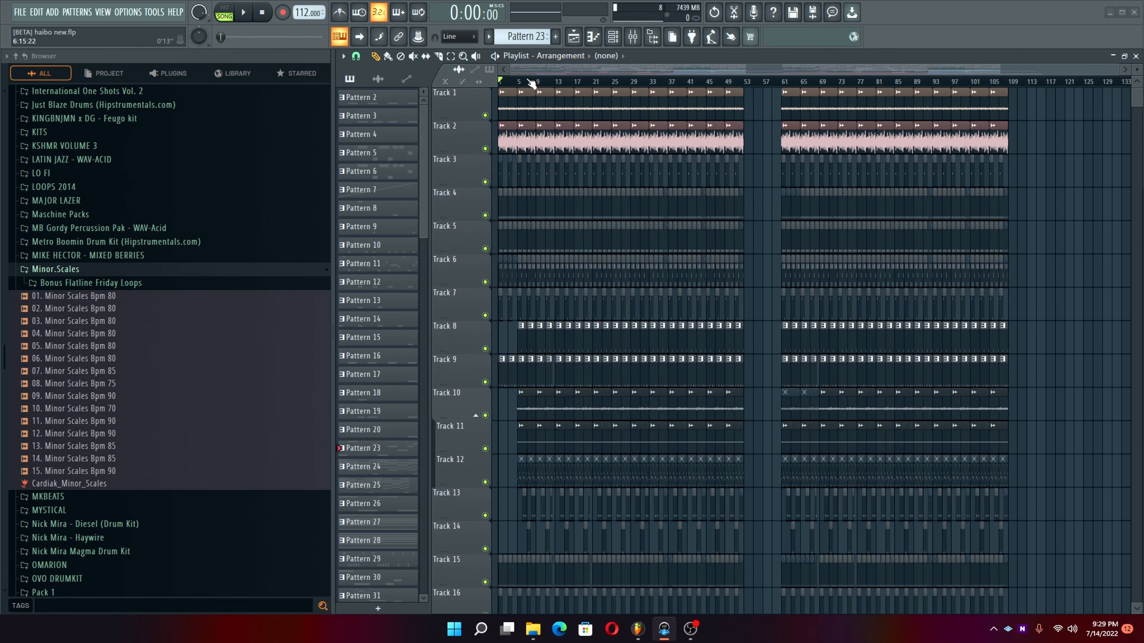
scroll(532, 83, up, 8)
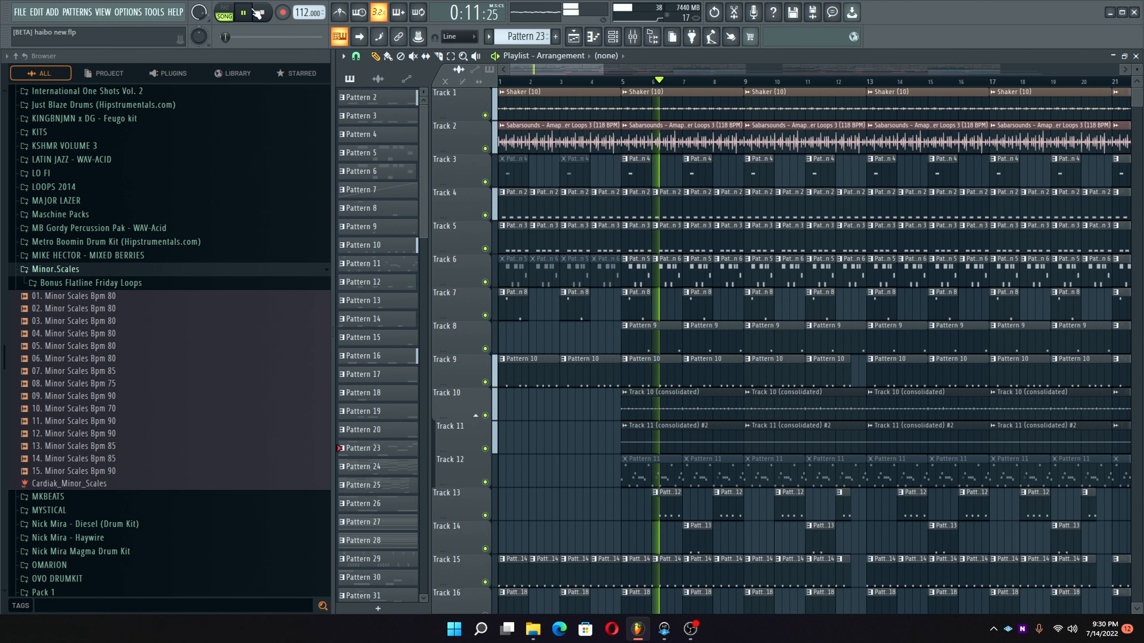
Step: Examine the percussion and pattern tracks during playback with the full song length in view
scroll(621, 253, down, 5)
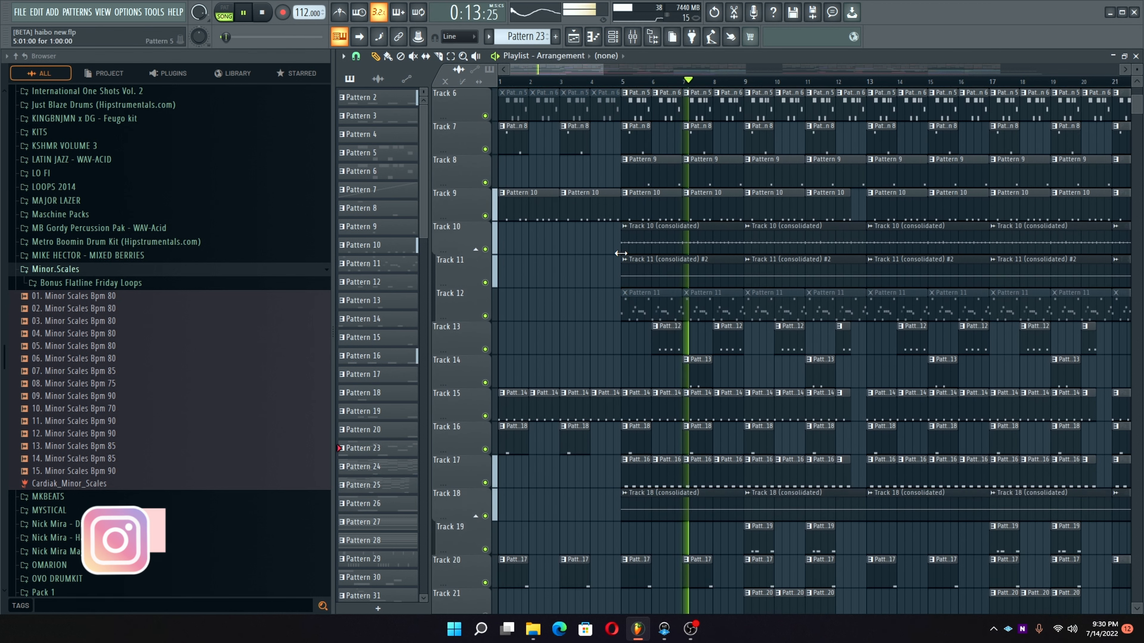
scroll(620, 253, down, 10)
drag(604, 70, 1017, 165)
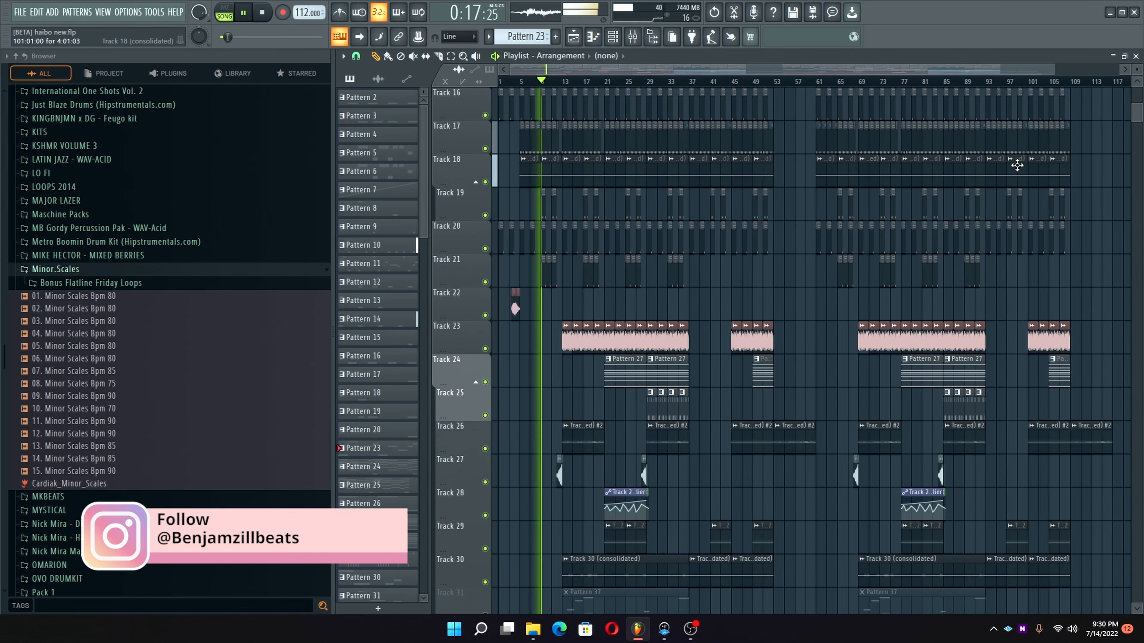
scroll(1018, 166, up, 15)
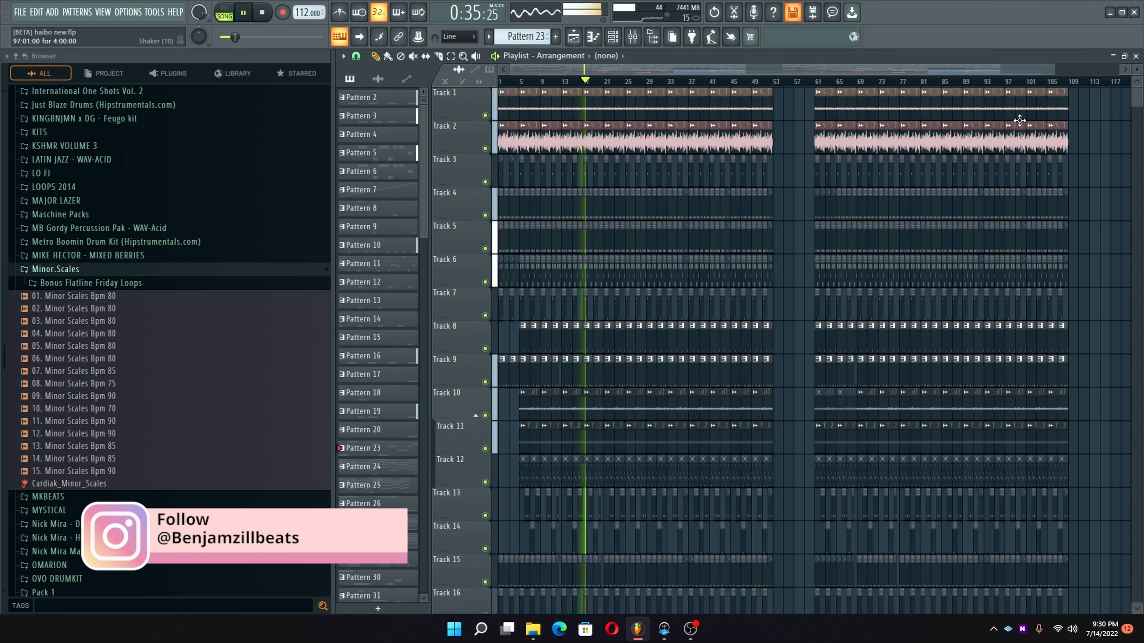
Step: Mute Track 40, which holds the recorded Haibo audio clips, in the playlist
scroll(552, 266, down, 10)
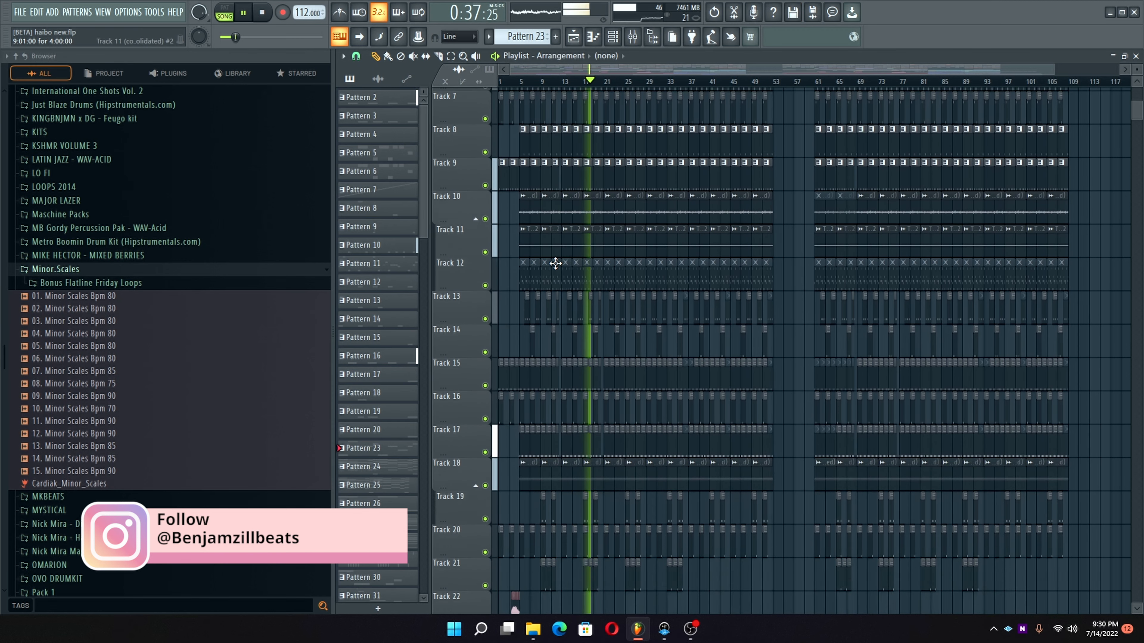
scroll(548, 317, down, 6)
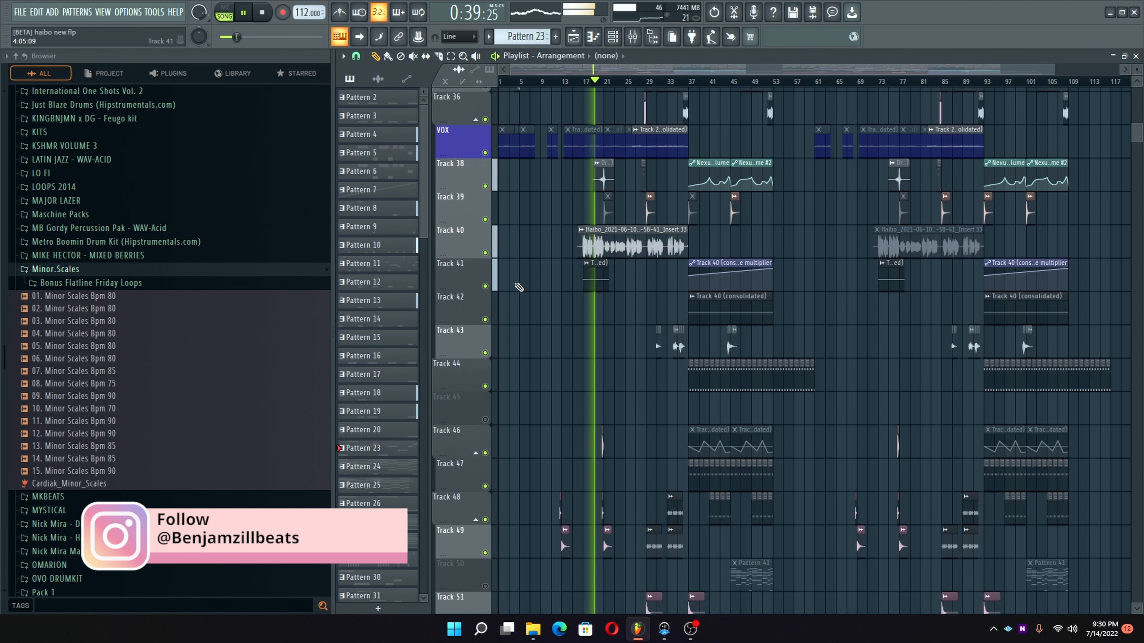
click(485, 249)
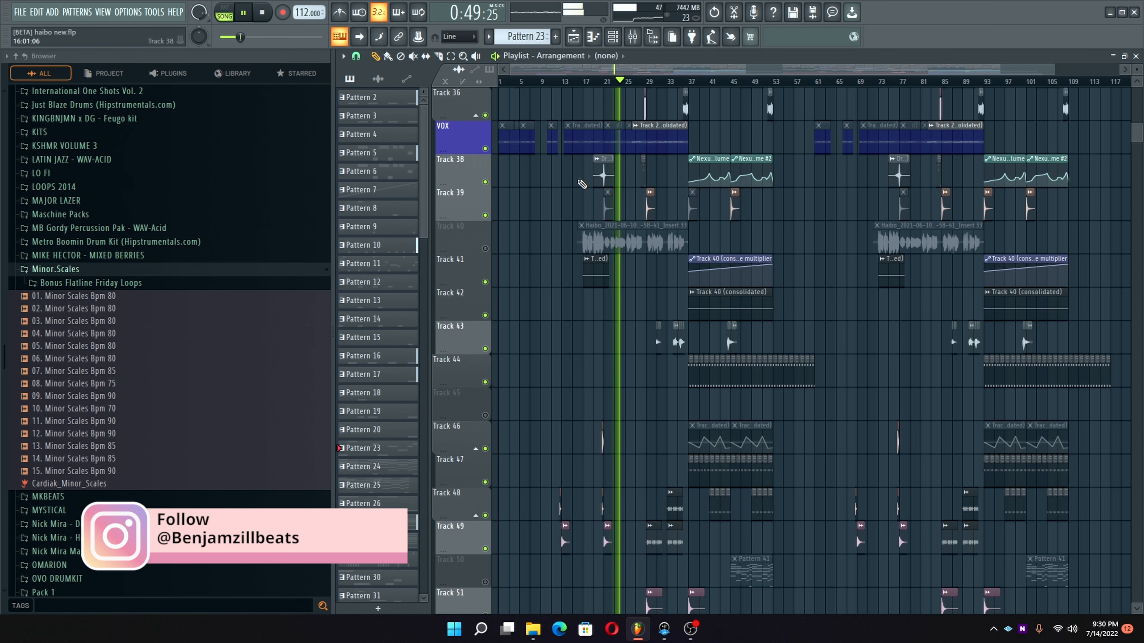
Step: Review the playlist tracks above and below the muted Track 40 while the song plays
scroll(659, 251, up, 10)
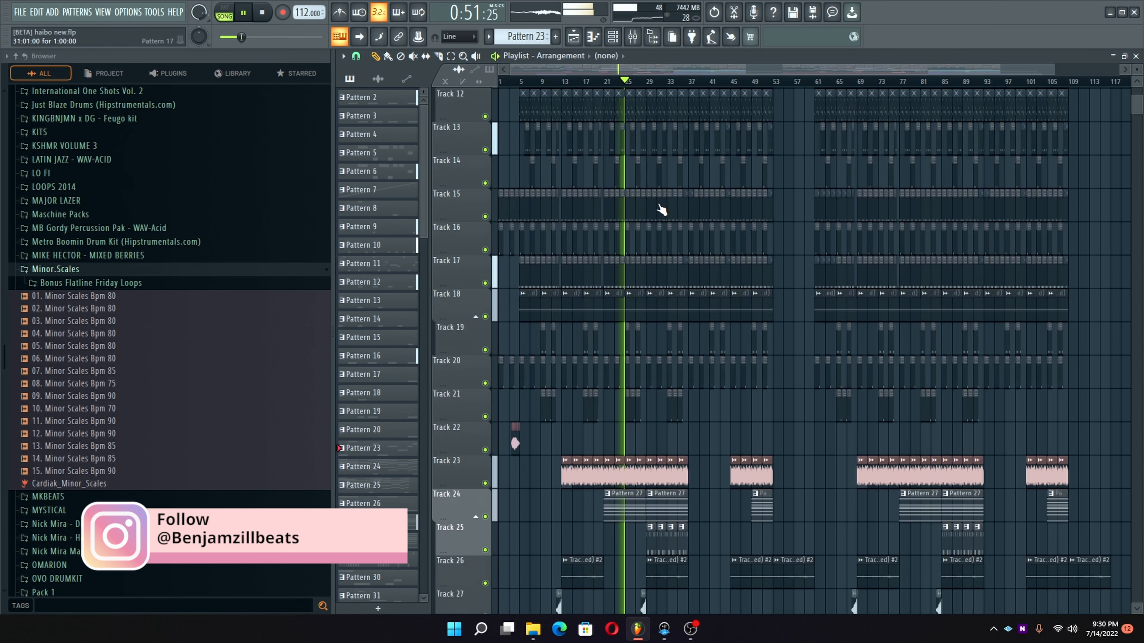
scroll(657, 201, down, 11)
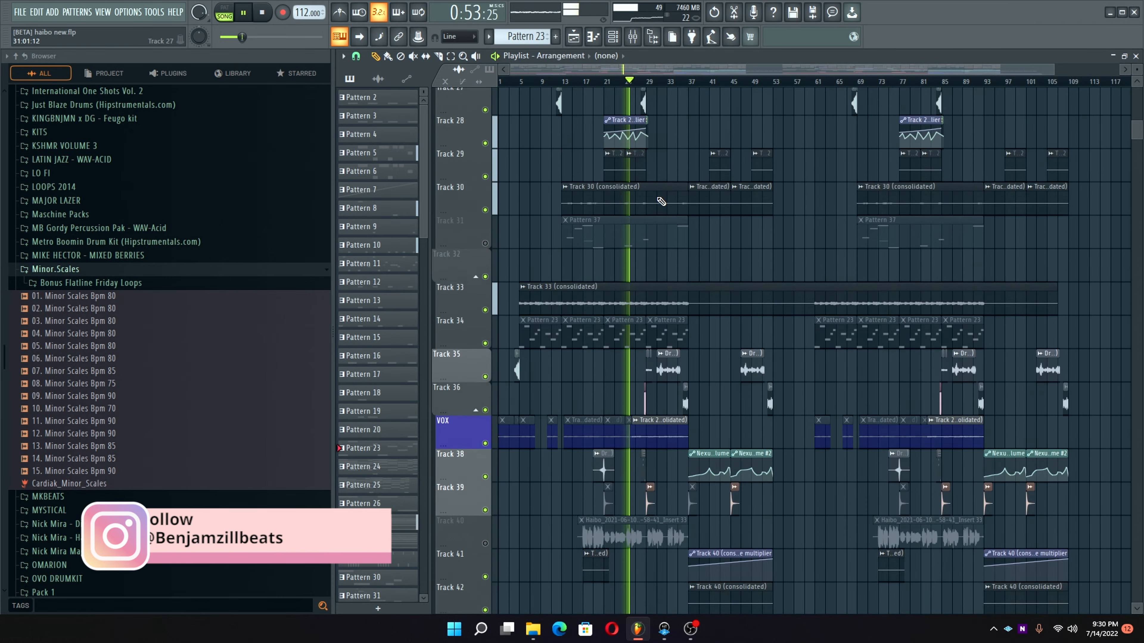
scroll(661, 201, down, 10)
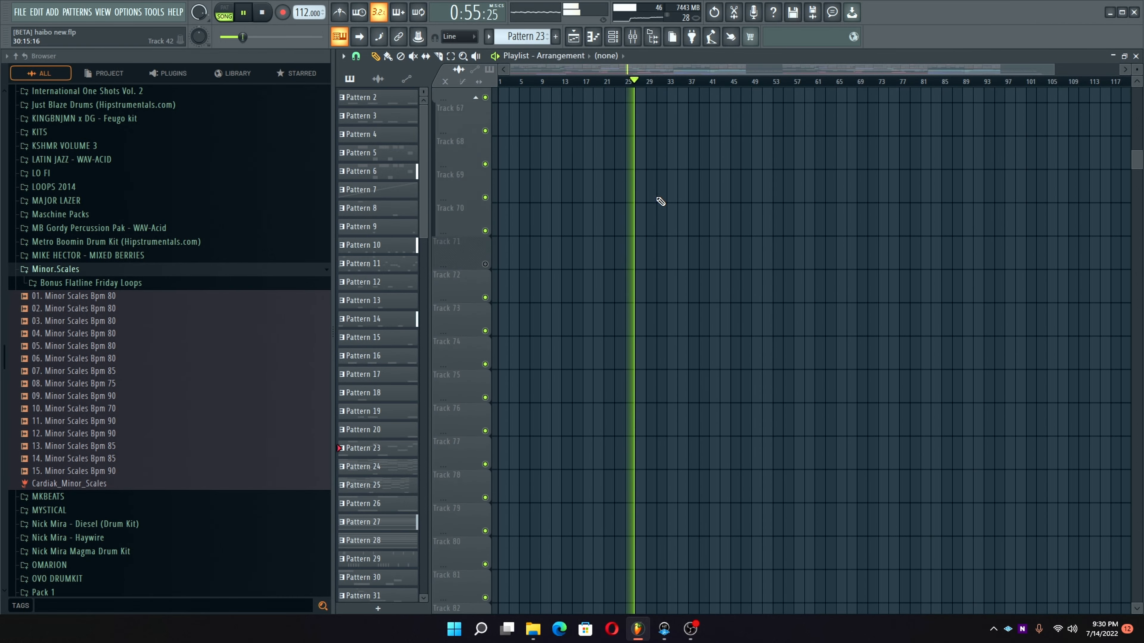
scroll(660, 201, up, 4)
scroll(661, 202, up, 9)
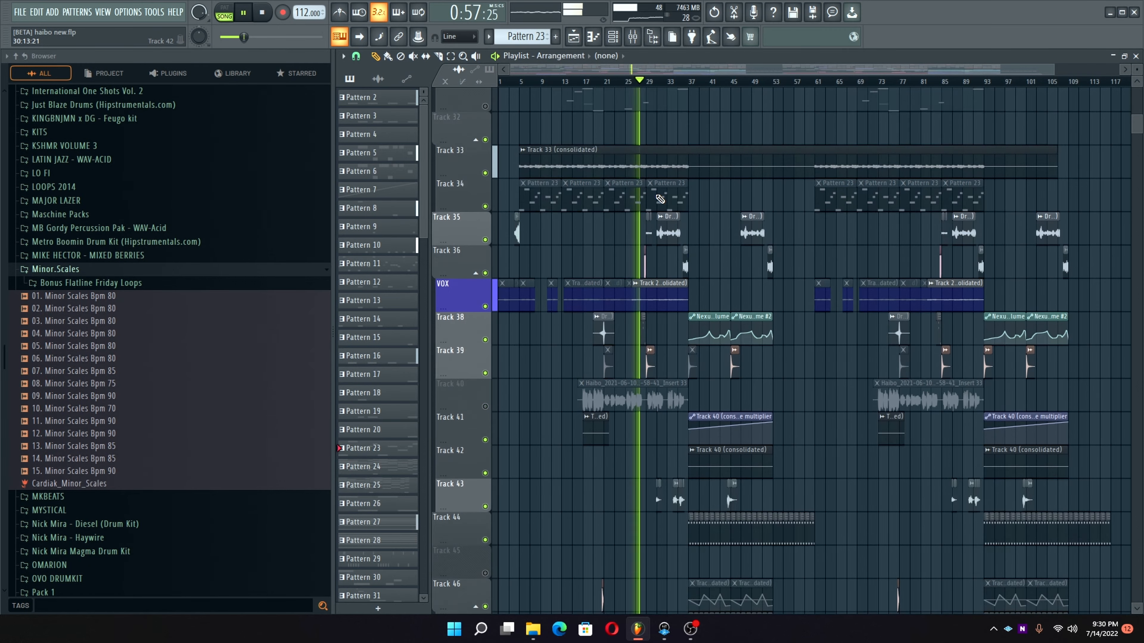
scroll(659, 198, up, 2)
Step: Open the mixer, place it over the upper part of the playlist and look through its insert tracks
click(632, 37)
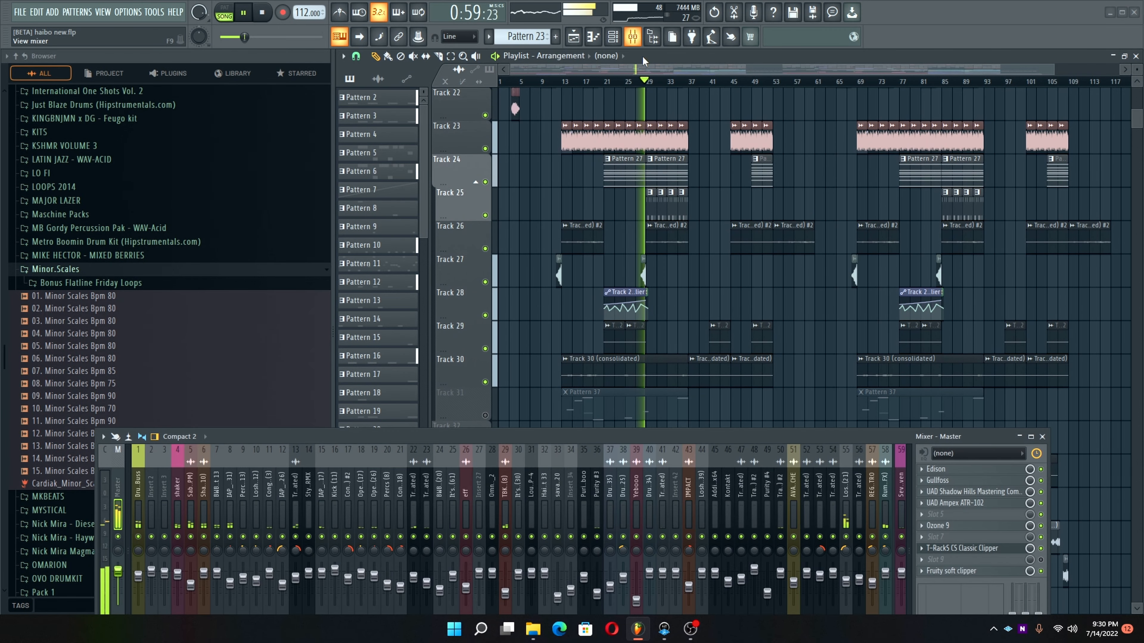
drag(654, 436, 664, 126)
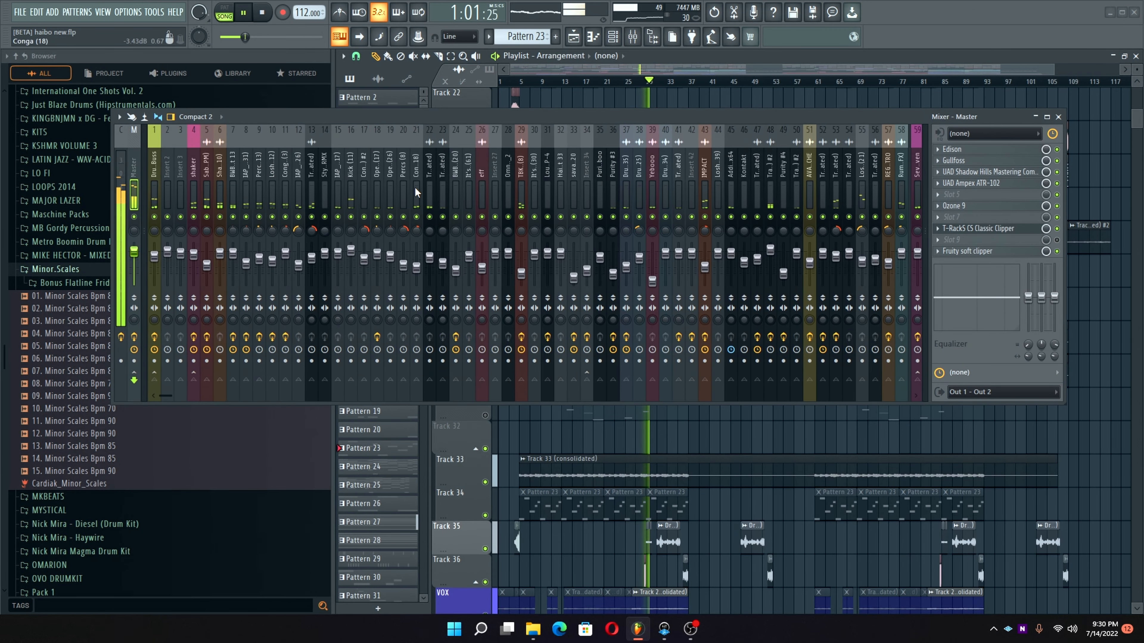
scroll(415, 186, down, 10)
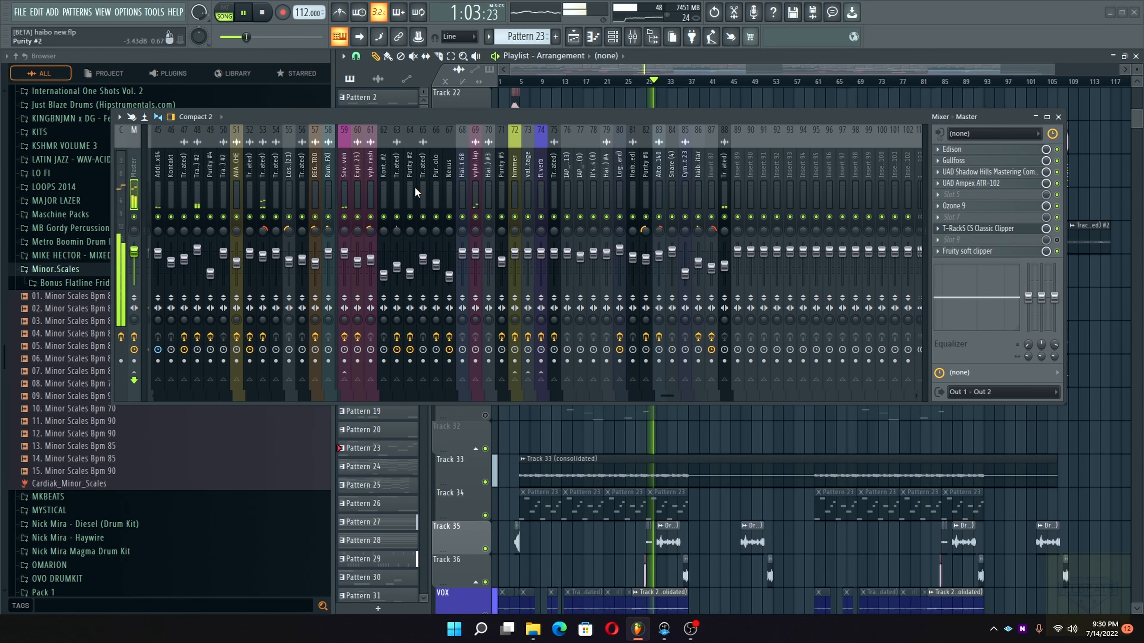
scroll(415, 186, up, 10)
Step: Inspect the effect slots of the BWB - Open Hat 13, Track 10 (consolidated) and StylusRMX mixer inserts
click(230, 187)
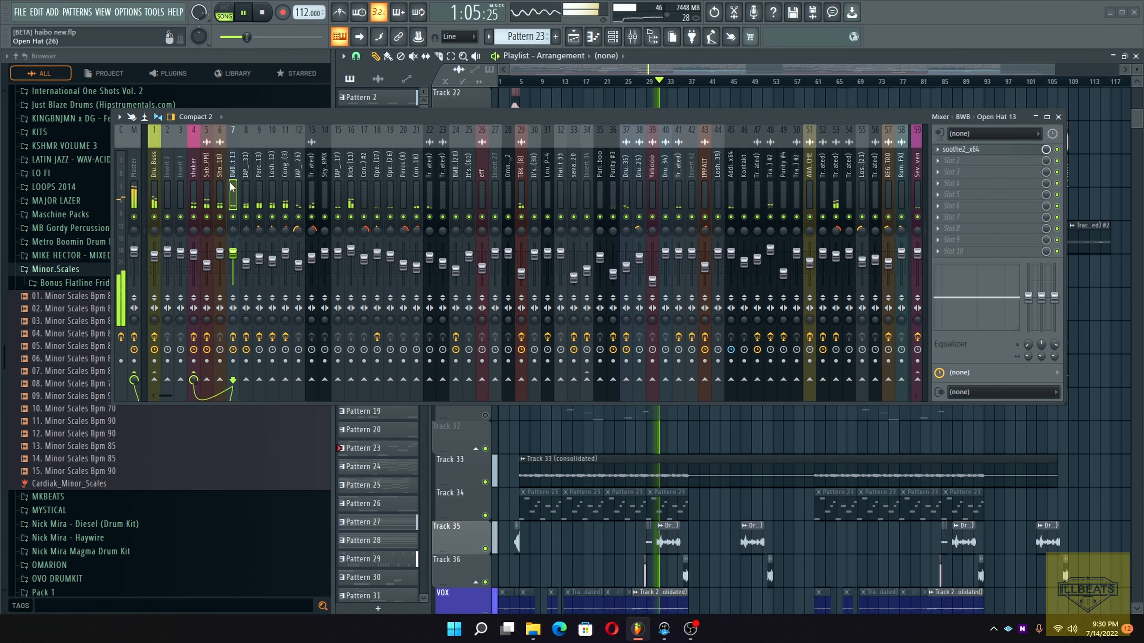
click(298, 187)
click(373, 189)
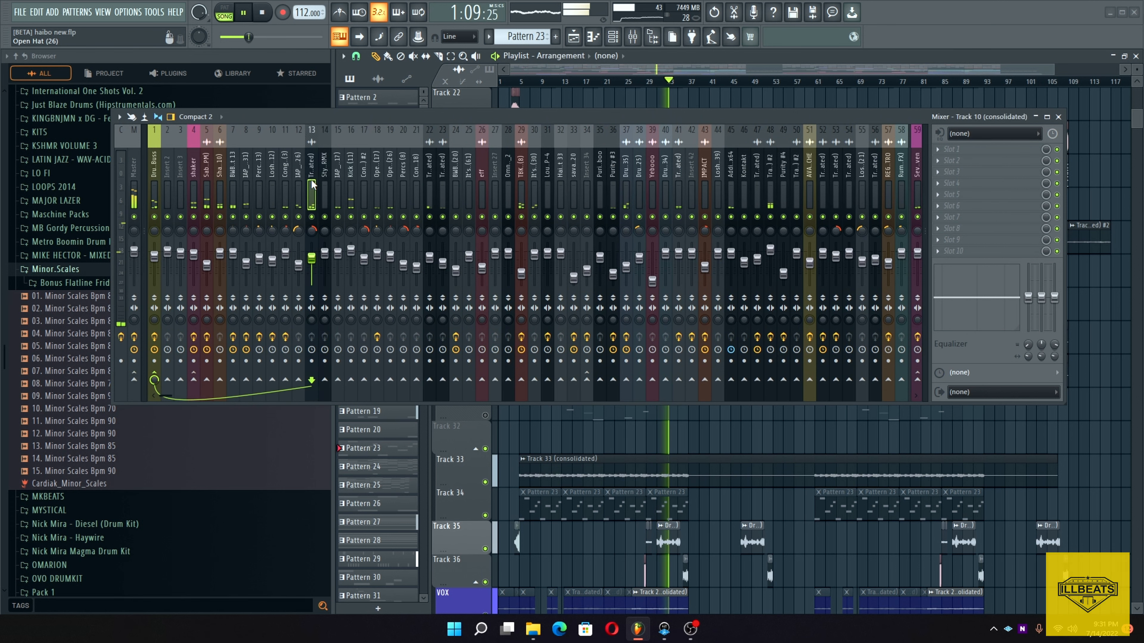
click(325, 185)
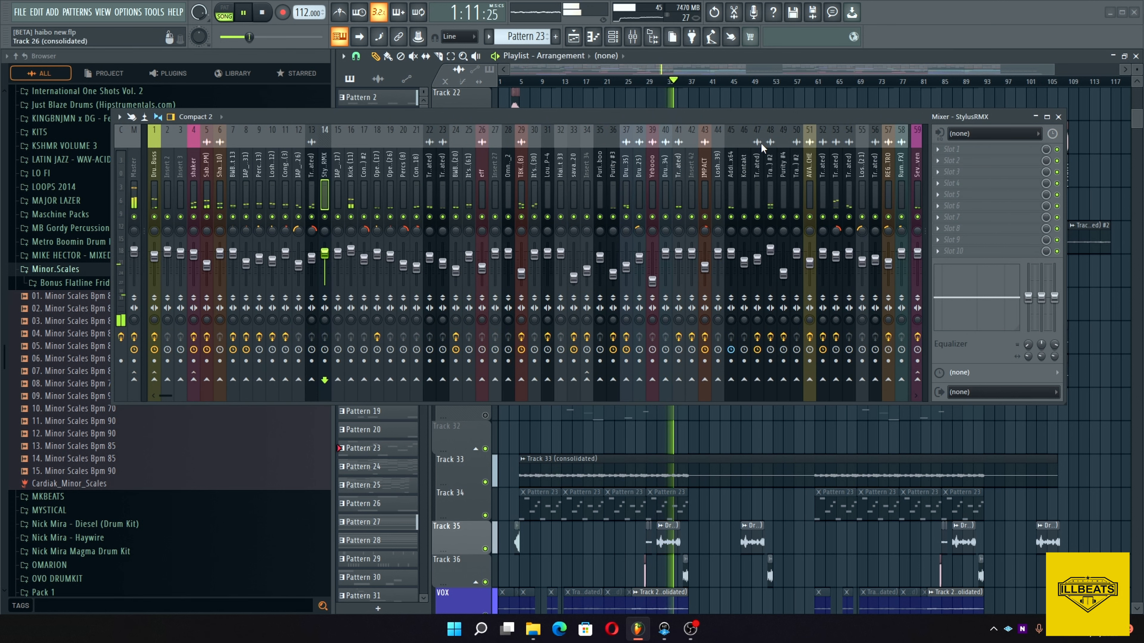
Step: Collapse the browser's expanded folders and close the mixer to uncover the playlist
drag(756, 121, 771, 276)
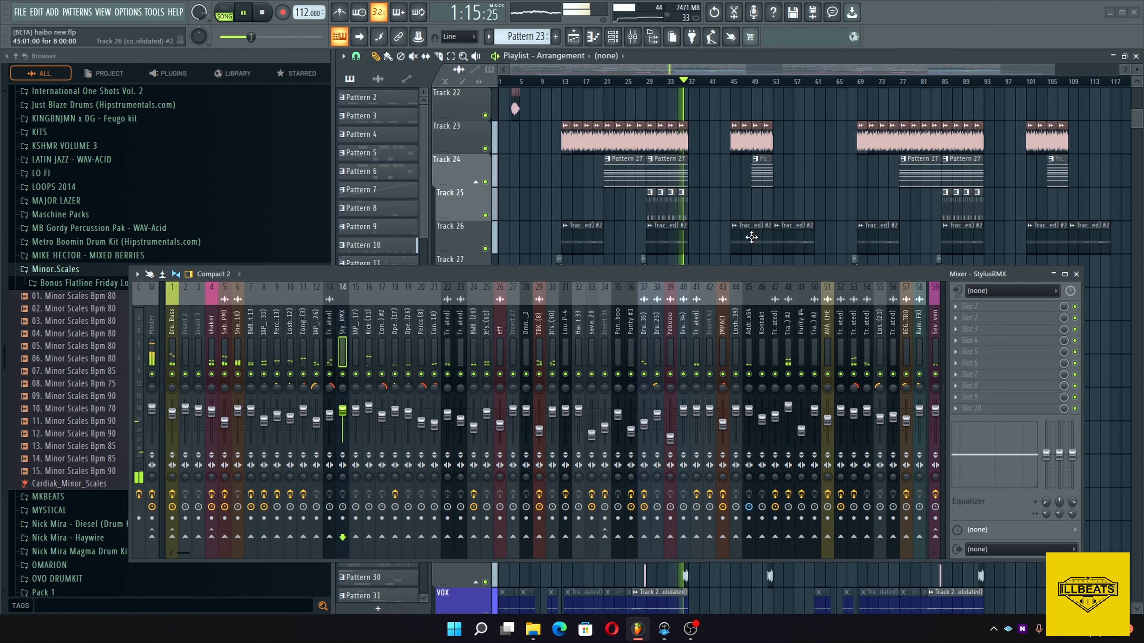
click(18, 60)
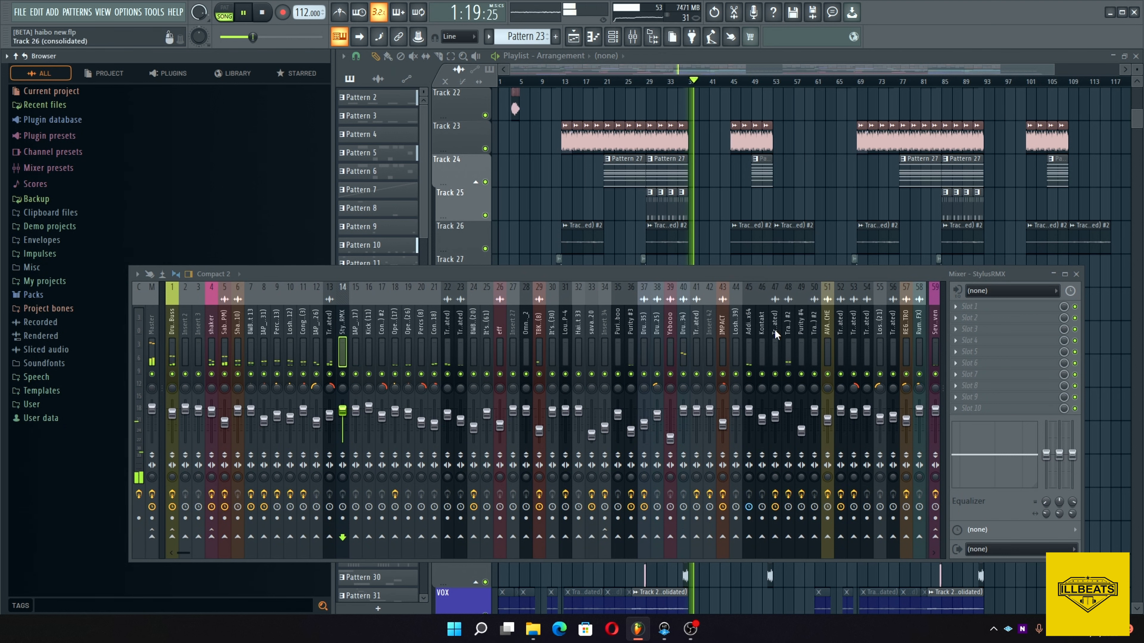
drag(694, 282, 534, 193)
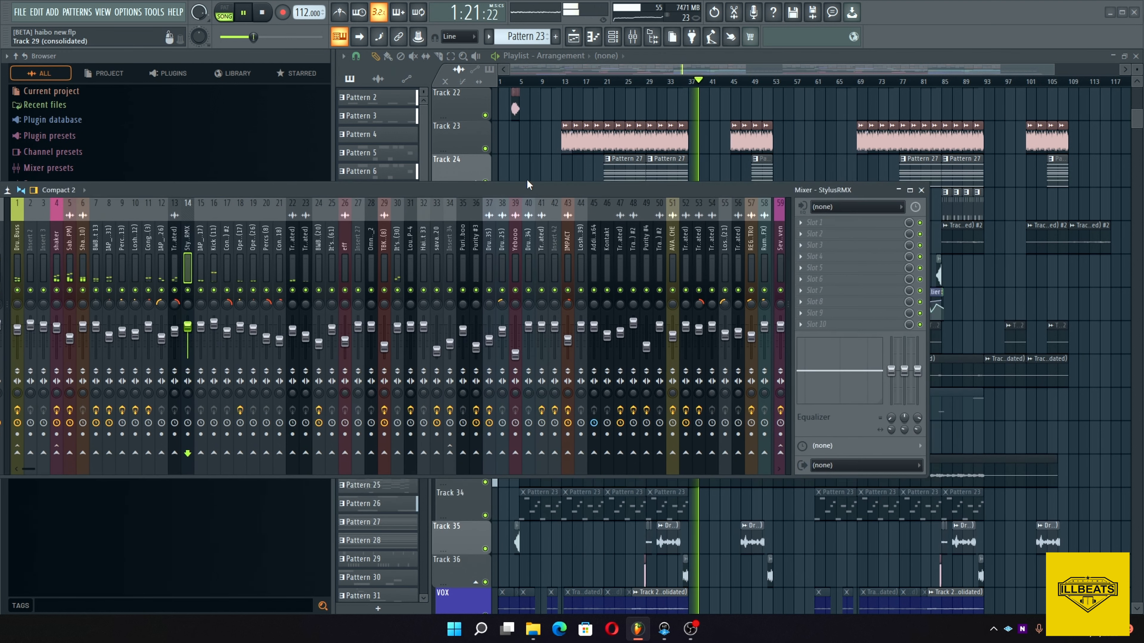
click(915, 186)
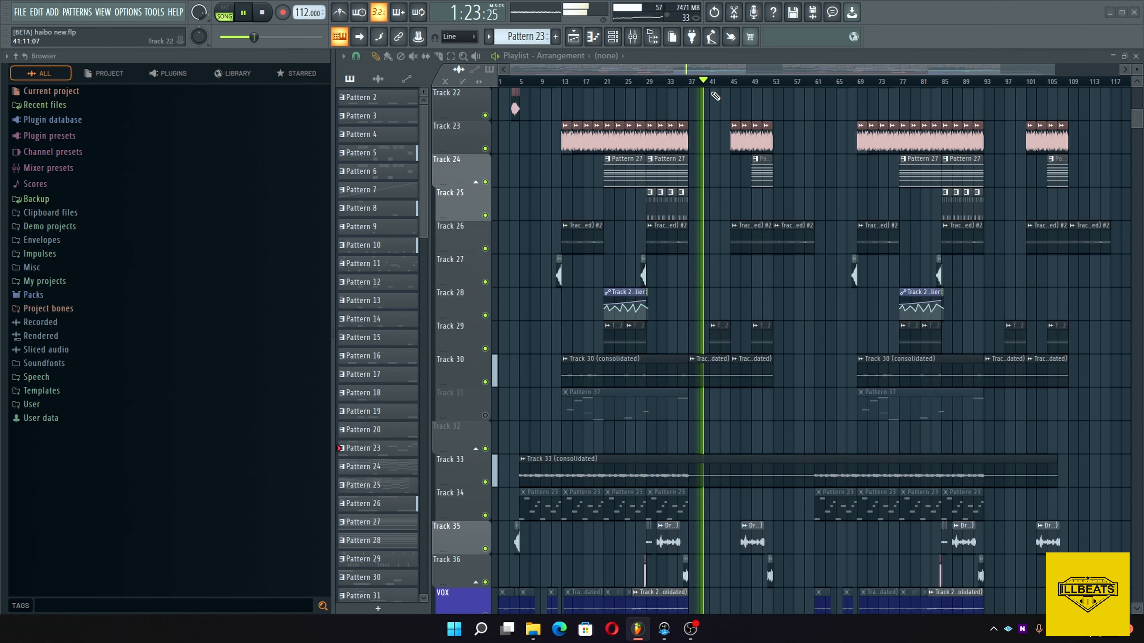
Step: Zoom in on the playlist around bars 25 to 71 and examine the clips on the tracks down to Track 64 during playback
ctrl+scroll(732, 248, up, 3)
scroll(733, 248, up, 7)
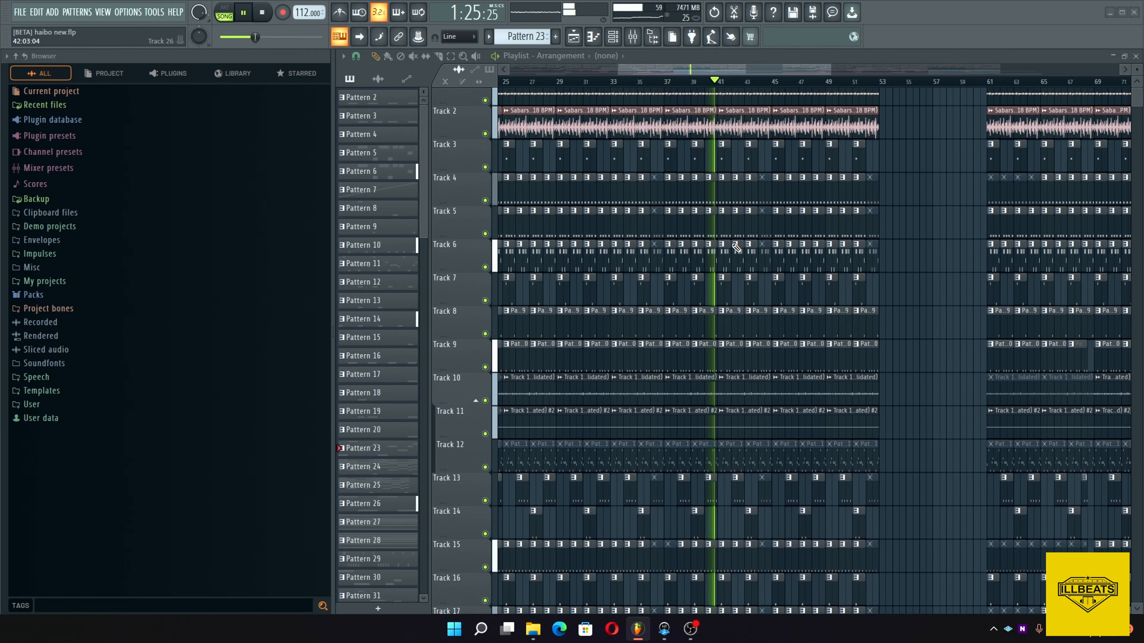
scroll(736, 247, down, 14)
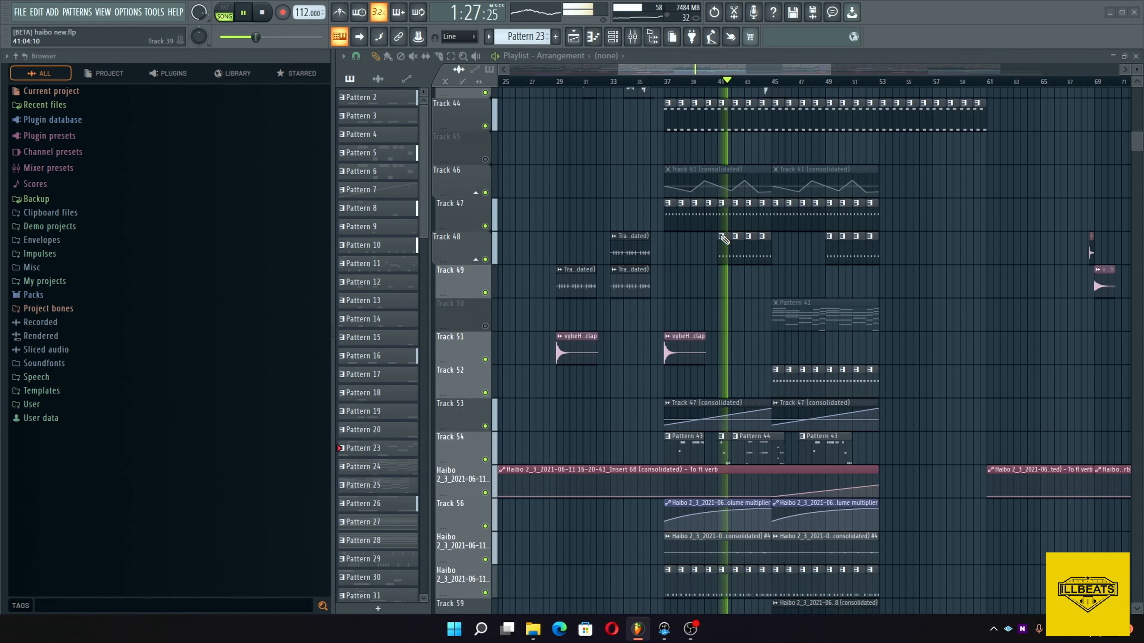
scroll(723, 239, down, 3)
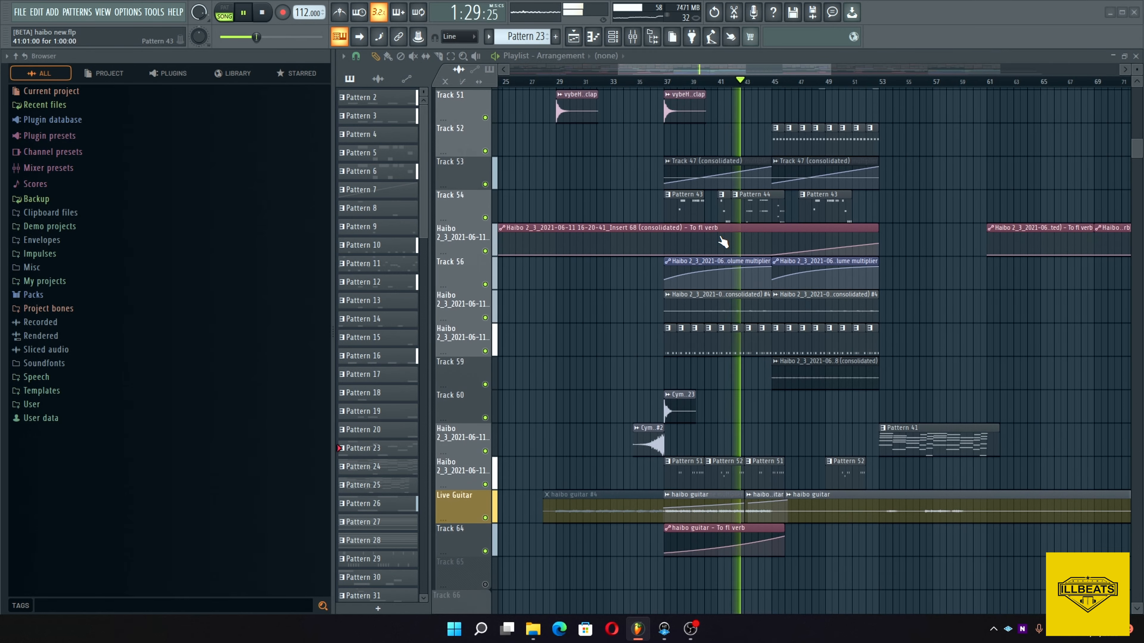
scroll(722, 242, down, 1)
scroll(723, 242, up, 3)
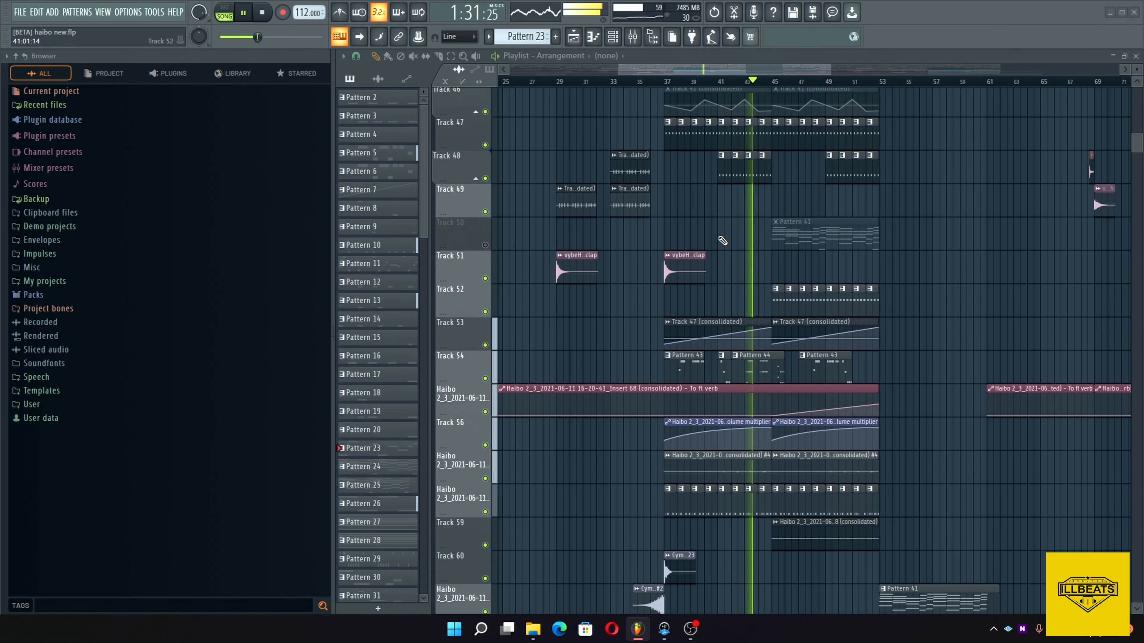
scroll(722, 241, up, 2)
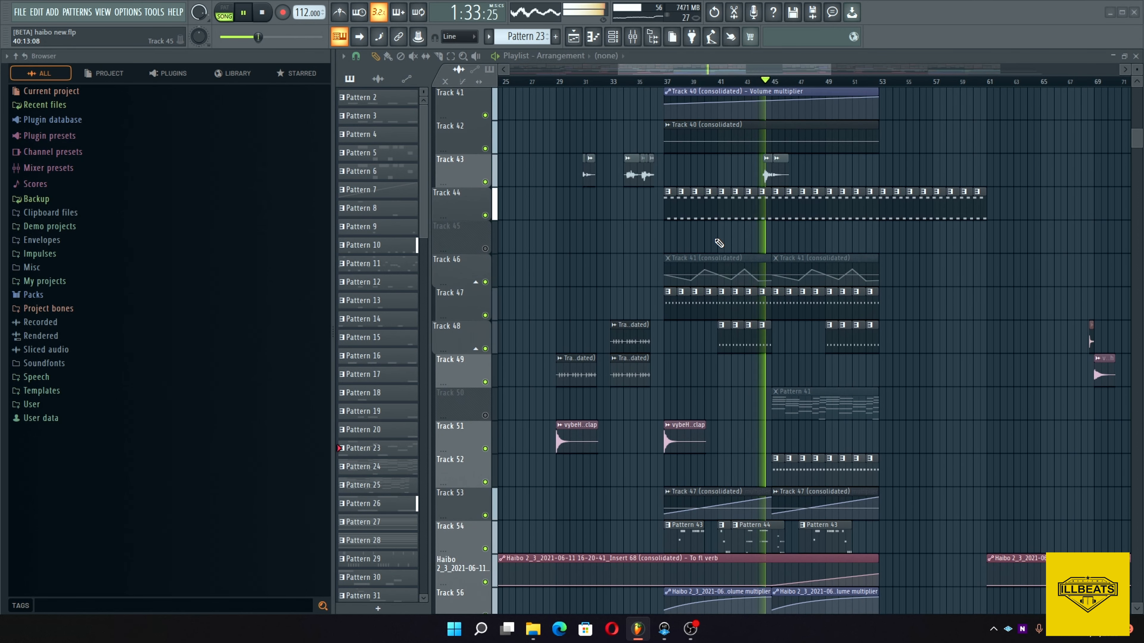
scroll(717, 242, down, 2)
scroll(784, 264, down, 2)
scroll(784, 264, down, 1)
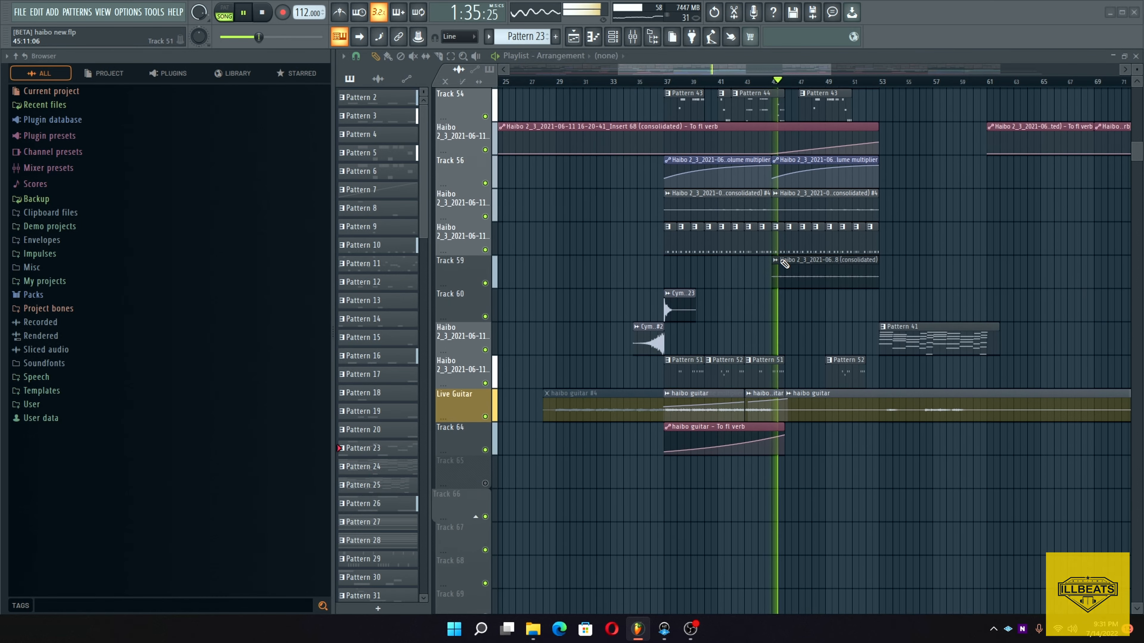
Step: Examine the clips on the tracks between Track 11 and Track 54 around bars 25 to 71 during playback
scroll(781, 256, up, 2)
scroll(779, 250, up, 8)
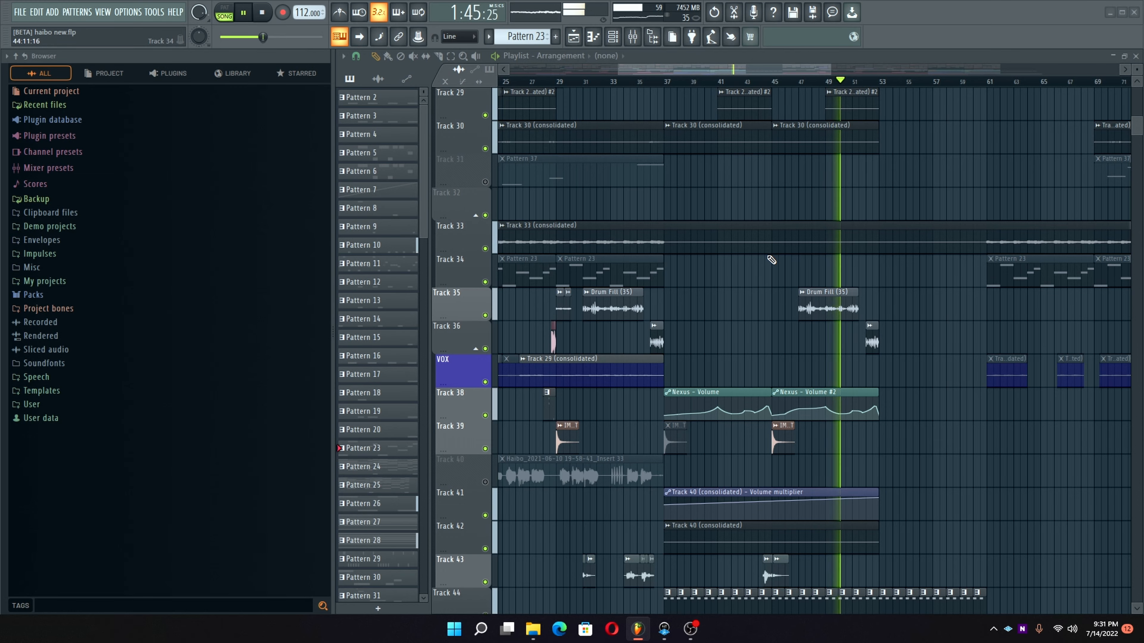
scroll(771, 260, down, 3)
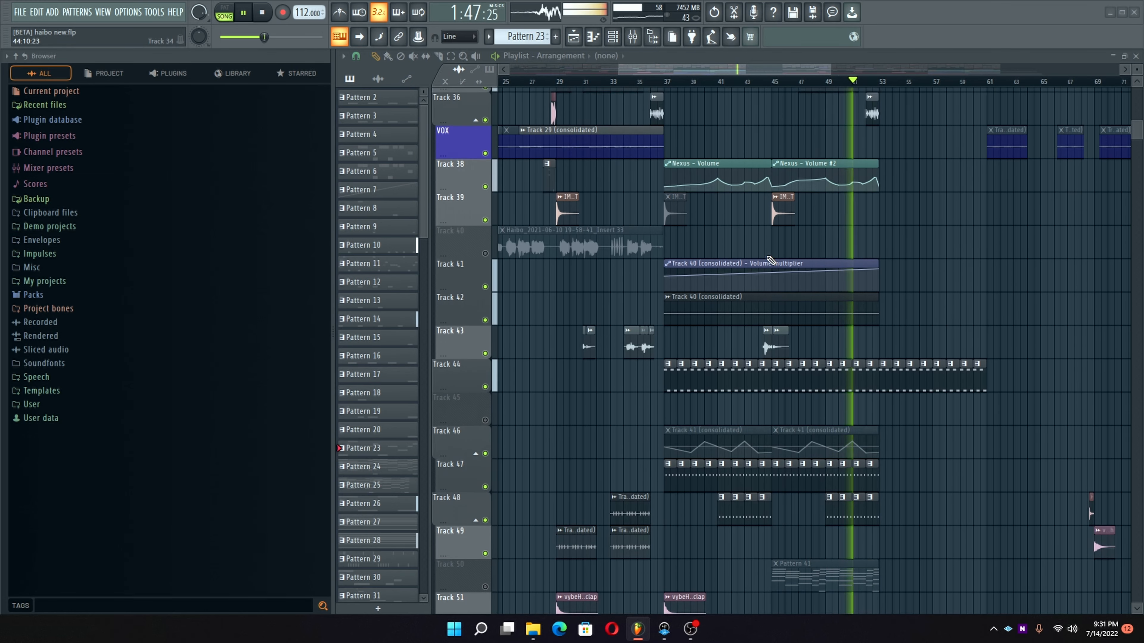
scroll(771, 261, up, 3)
scroll(770, 260, up, 12)
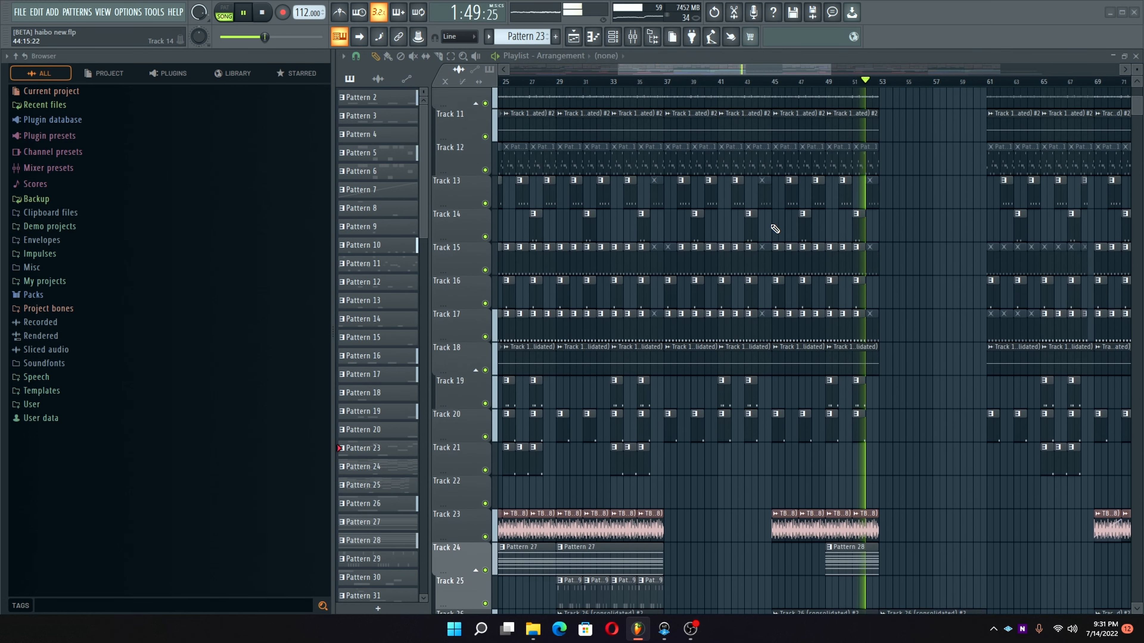
scroll(774, 228, down, 16)
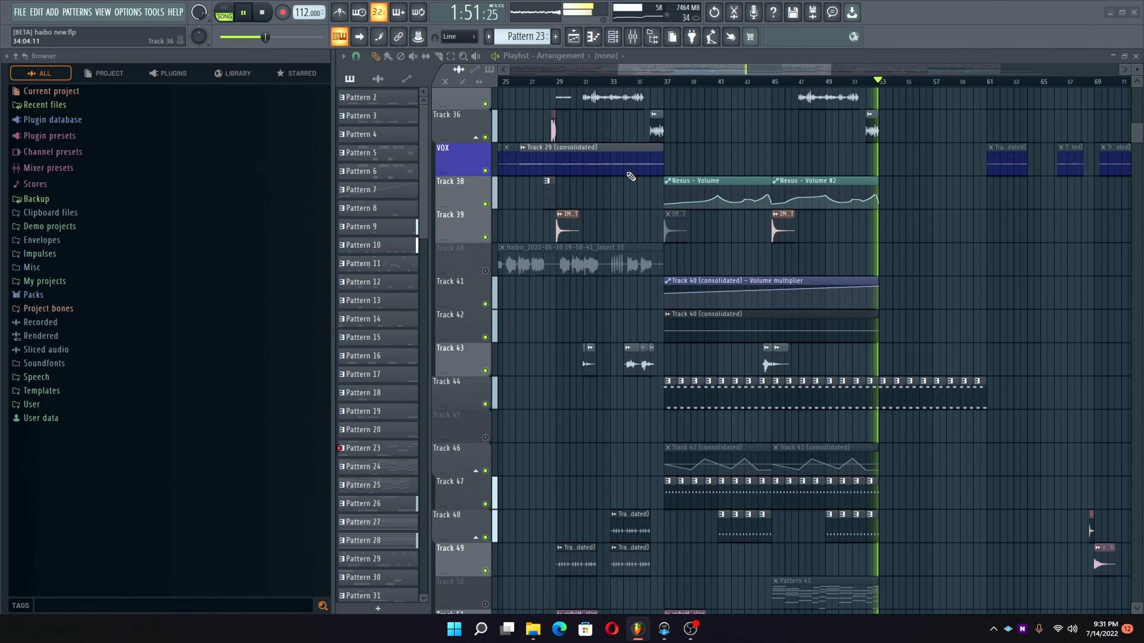
Step: View the arrangement from bar 1 to about bar 121, and examine the upper tracks' clips in its opening section
drag(645, 71, 455, 73)
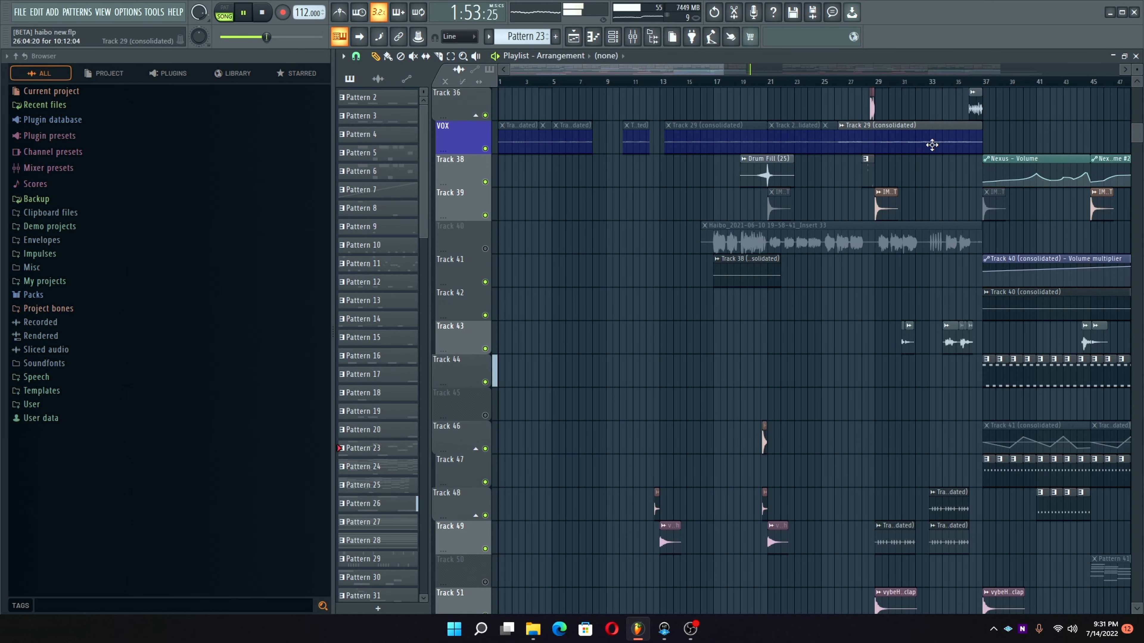
mouse_move(1132, 73)
mouse_down()
mouse_move(1132, 92)
mouse_move(1132, 72)
mouse_up()
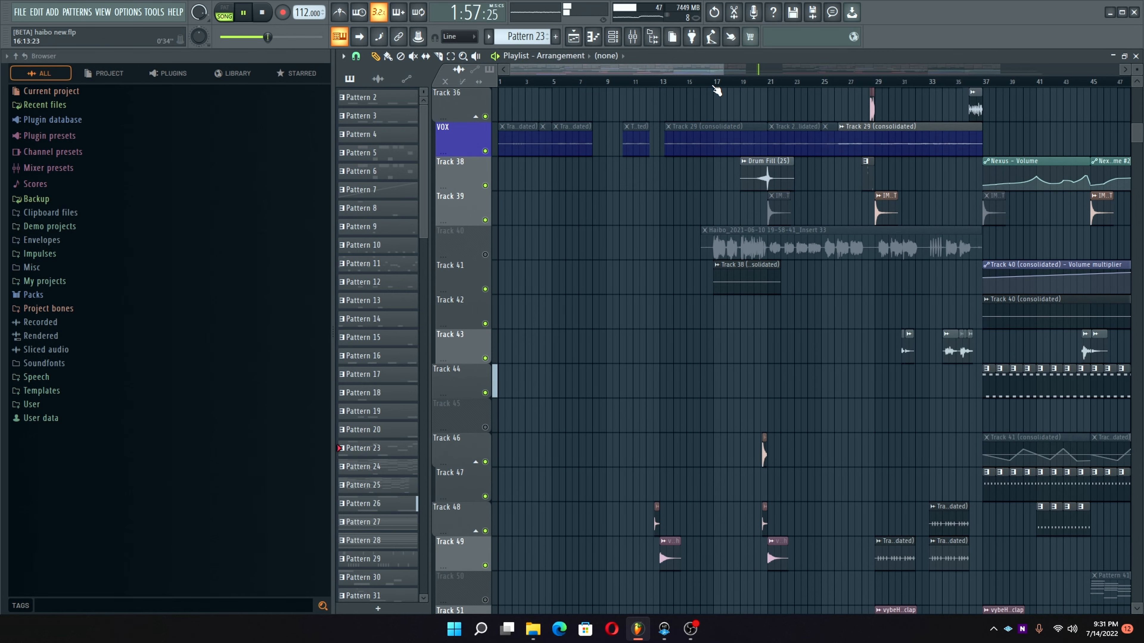
drag(723, 70, 1066, 69)
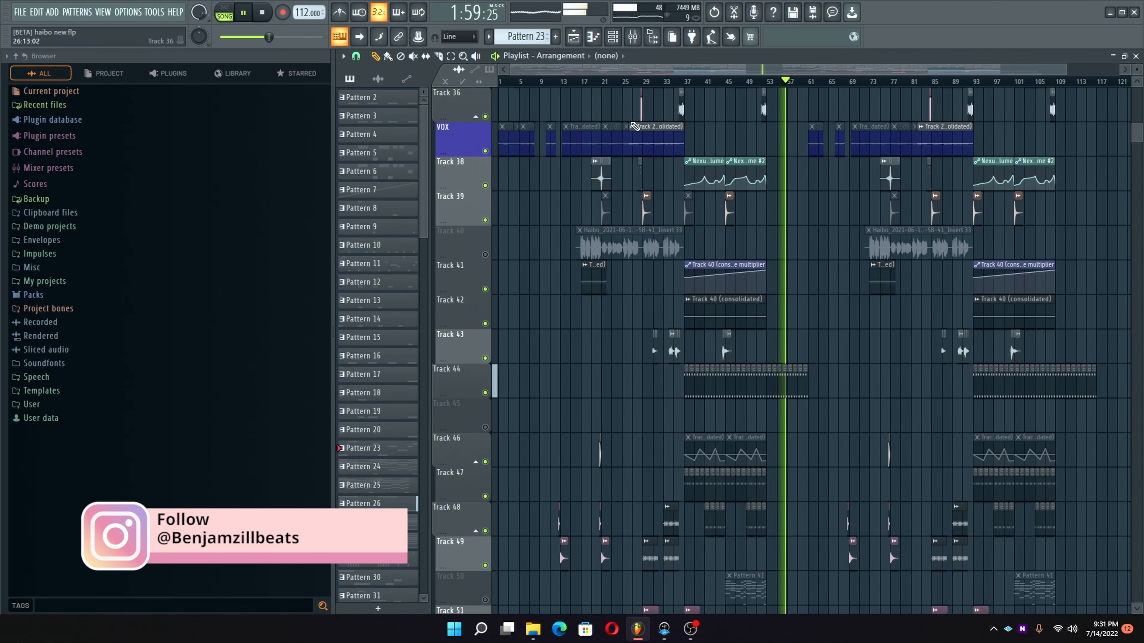
scroll(635, 126, up, 15)
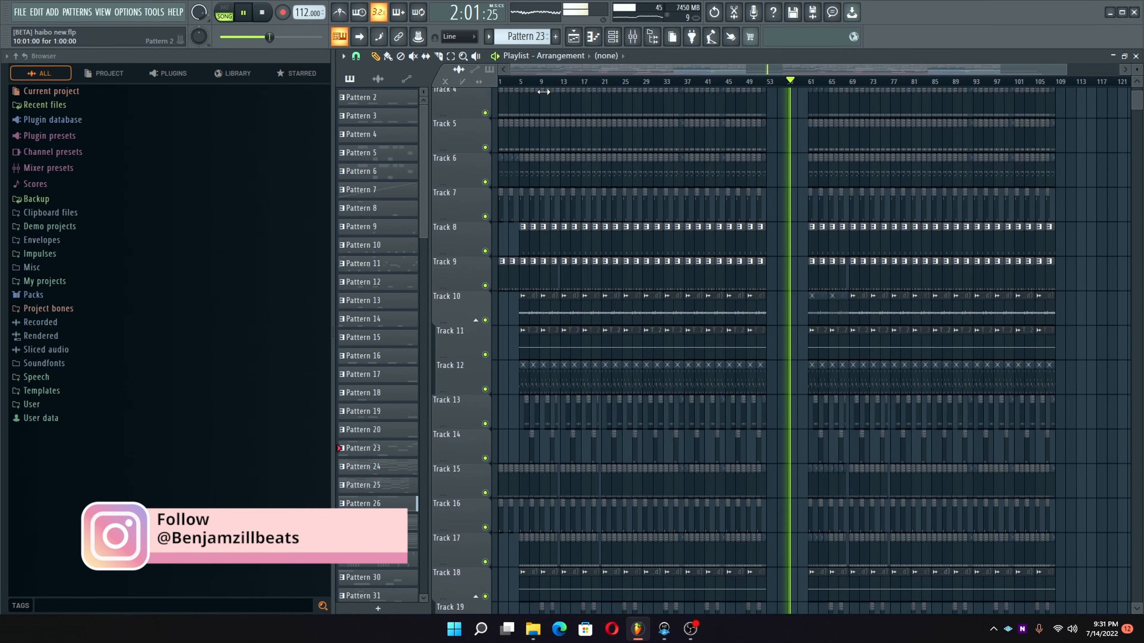
scroll(543, 67, up, 5)
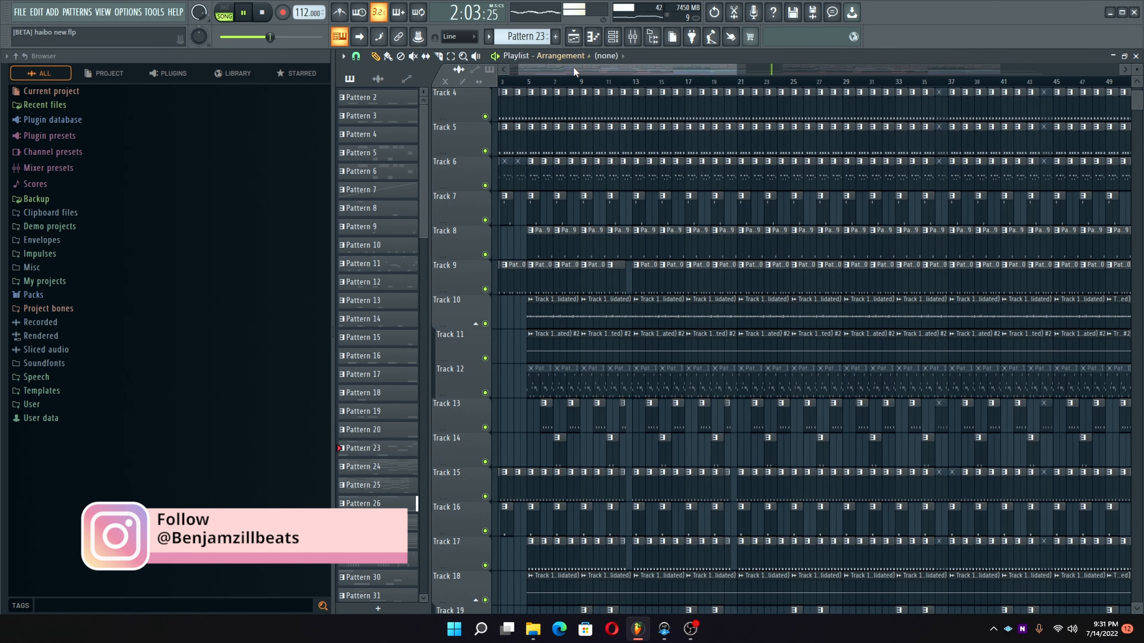
drag(574, 70, 487, 68)
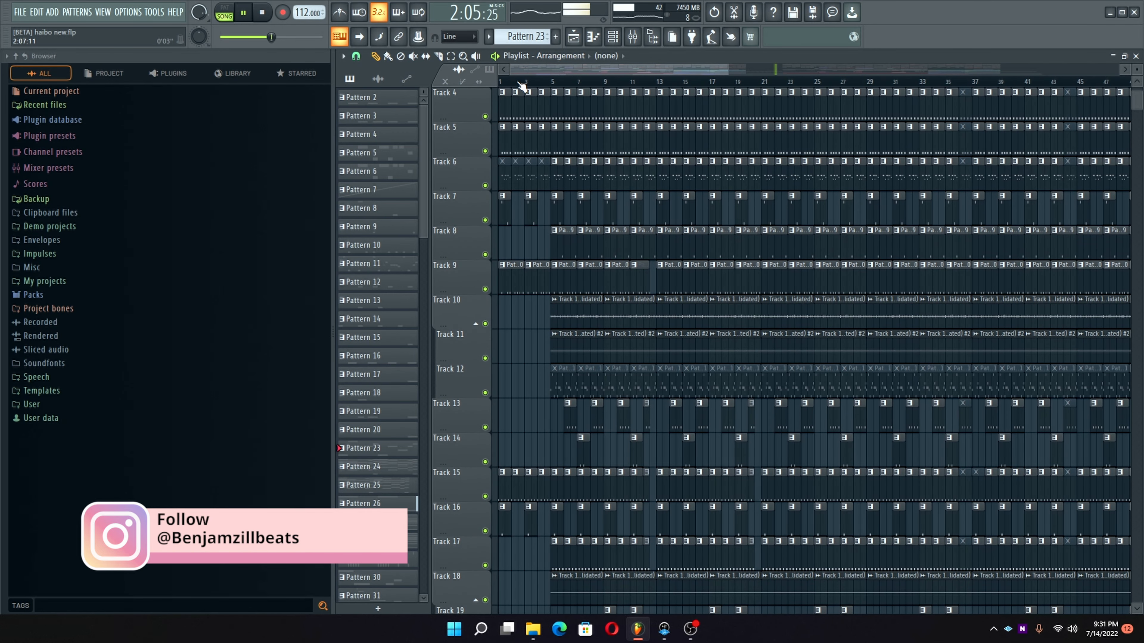
Step: Look through the playlist's opening bars from Track 1 down past Track 64 and back
scroll(522, 86, up, 1)
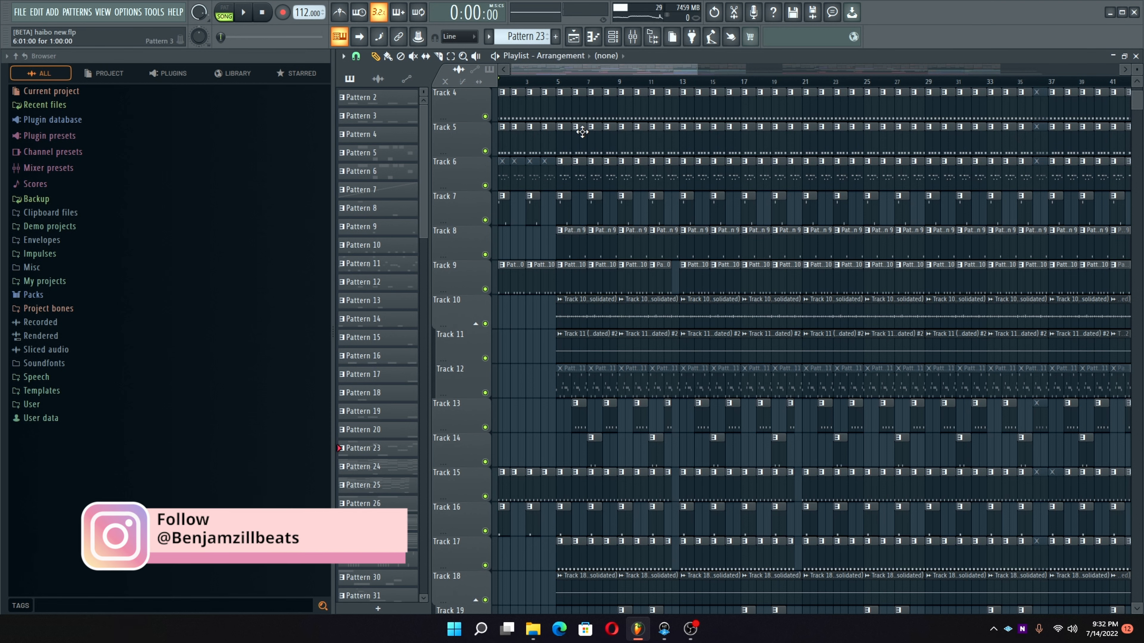
scroll(603, 156, down, 1)
scroll(603, 156, down, 15)
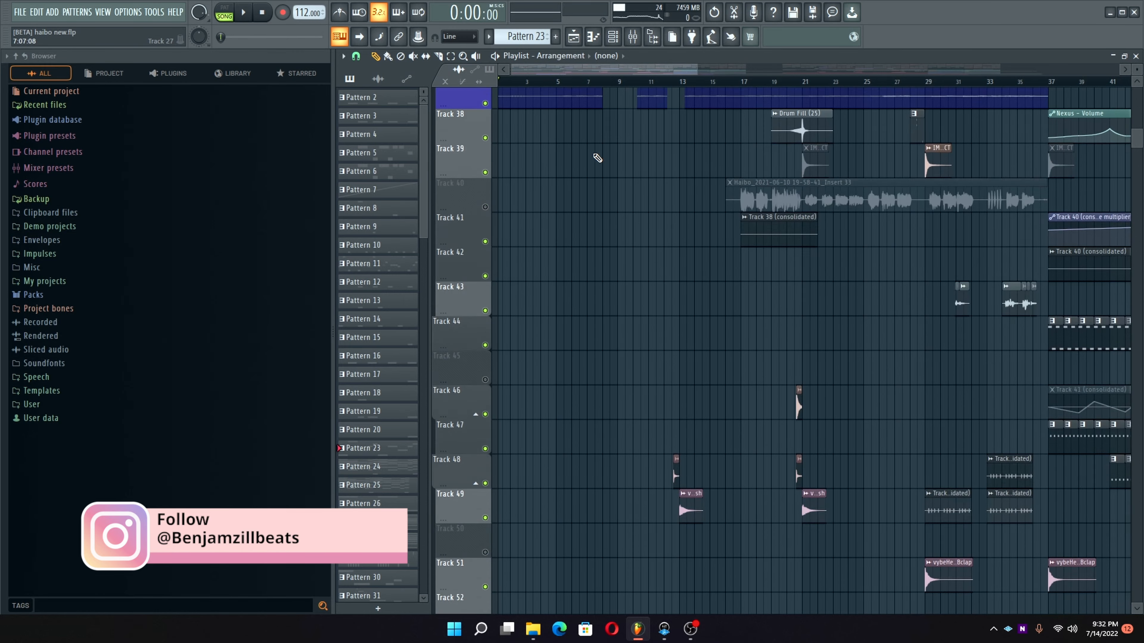
scroll(595, 157, down, 8)
scroll(595, 156, up, 5)
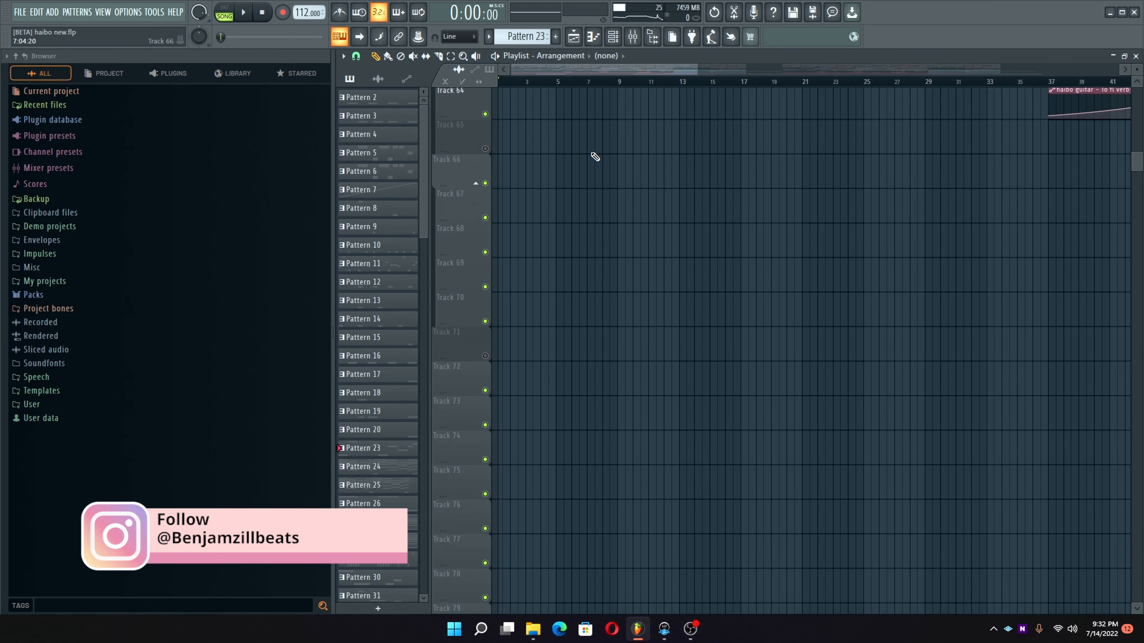
scroll(594, 156, up, 15)
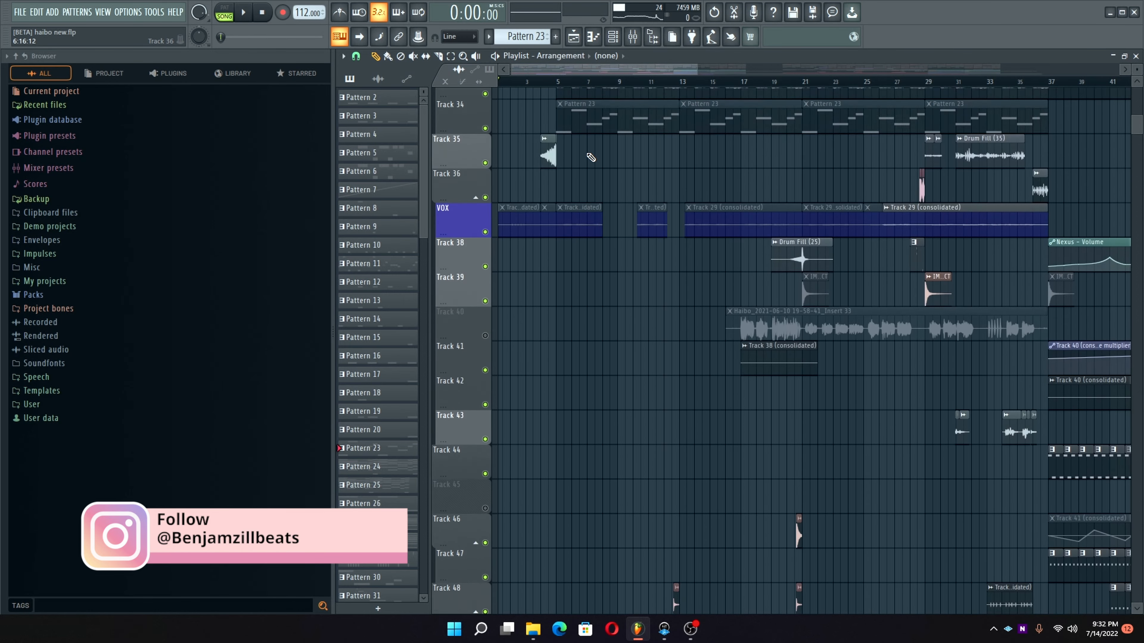
scroll(590, 157, up, 10)
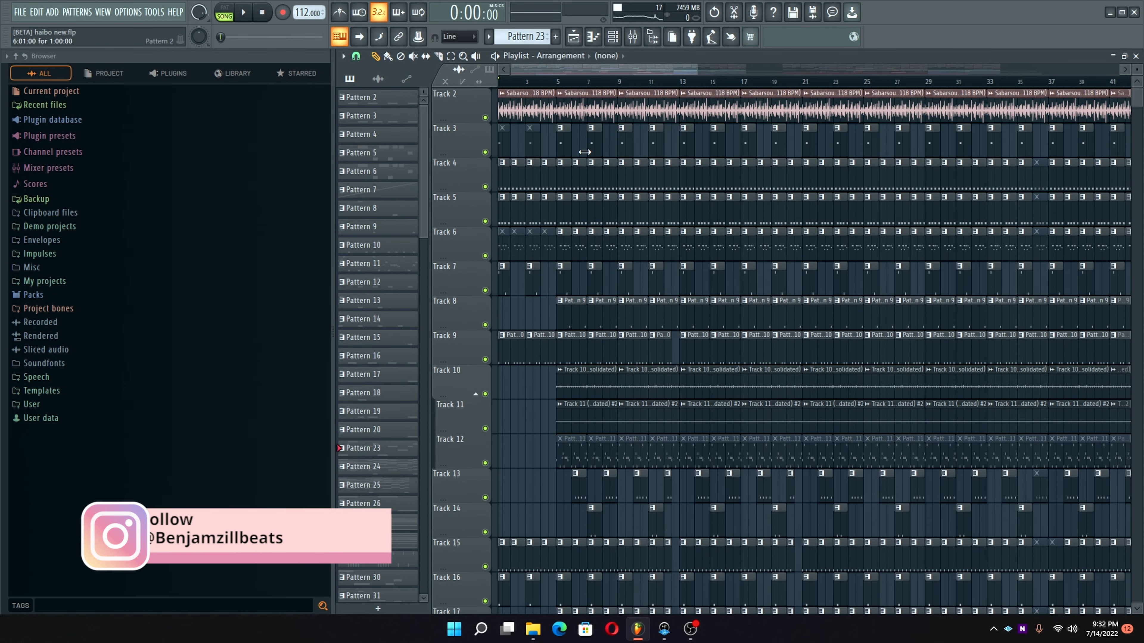
drag(554, 72, 478, 73)
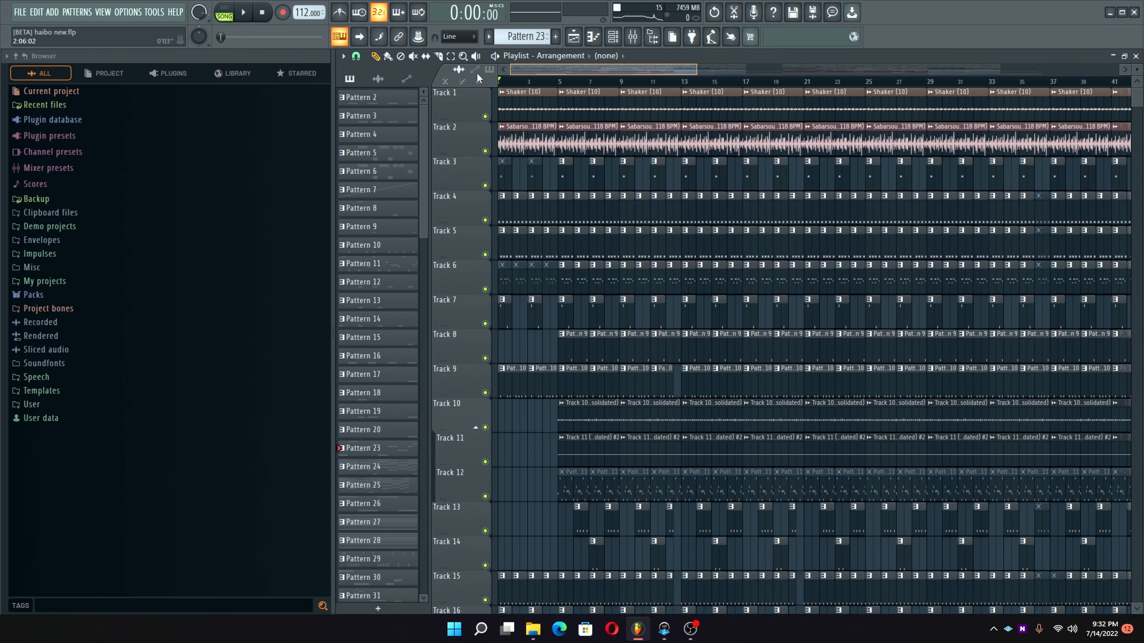
scroll(658, 118, down, 4)
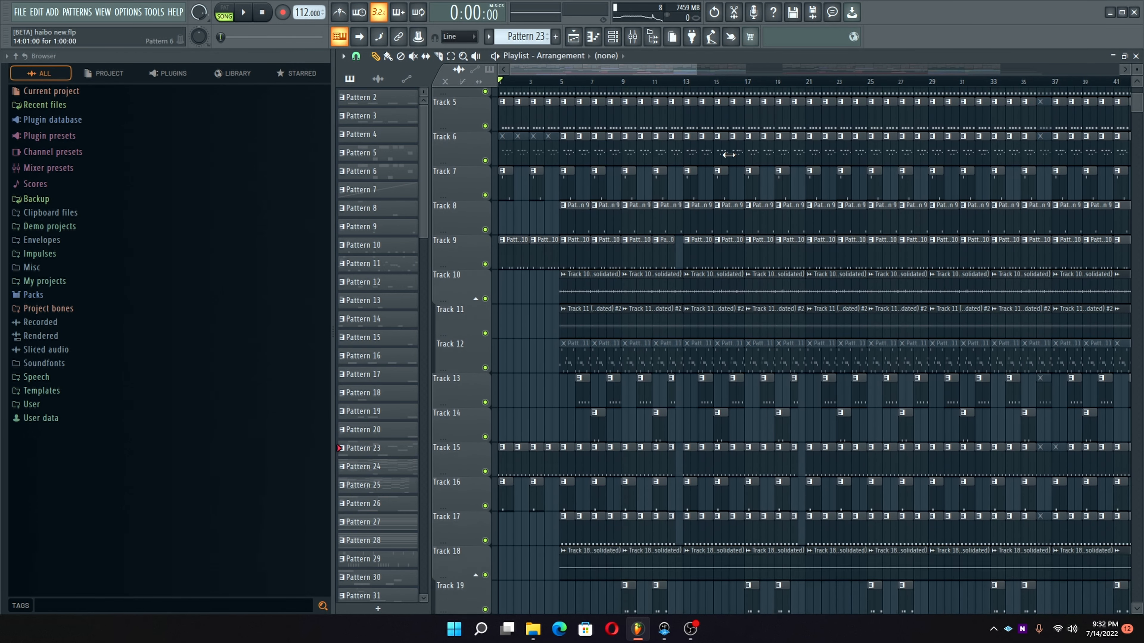
scroll(590, 118, up, 4)
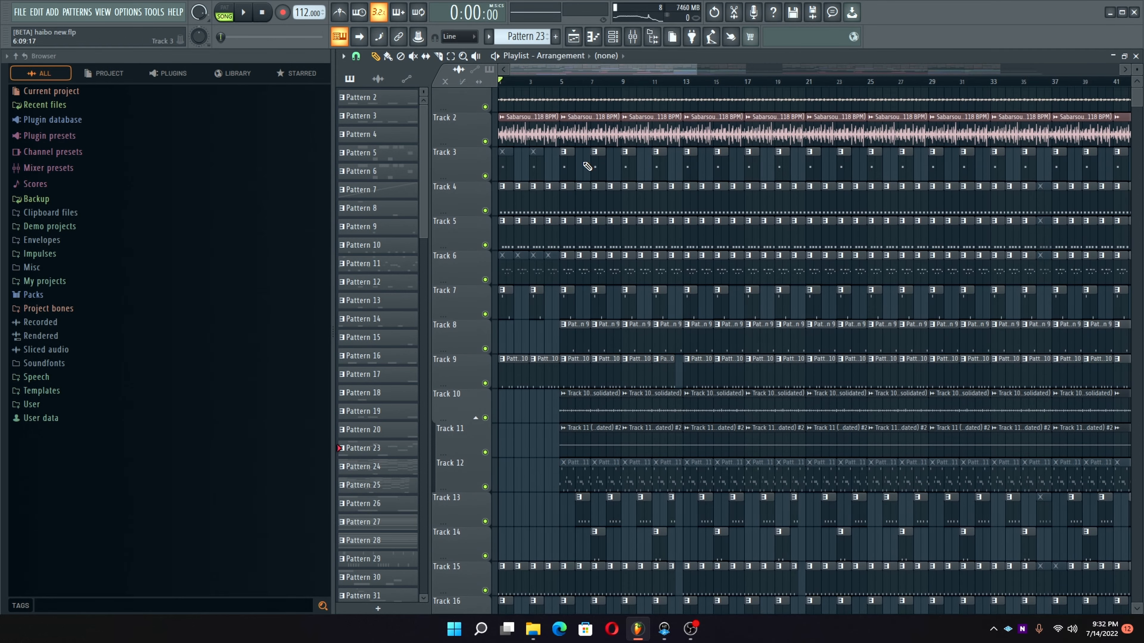
Step: Select the first four bars of the arrangement and solo Track 1 with its Shaker (10) clips
drag(560, 85, 499, 83)
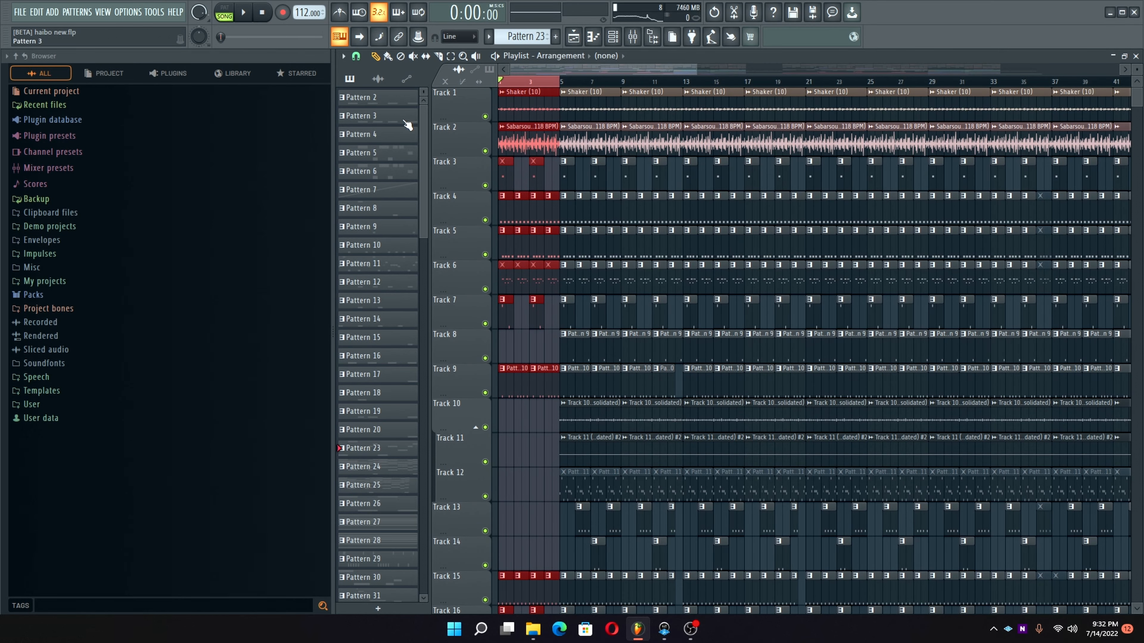
scroll(524, 84, up, 5)
scroll(529, 159, down, 2)
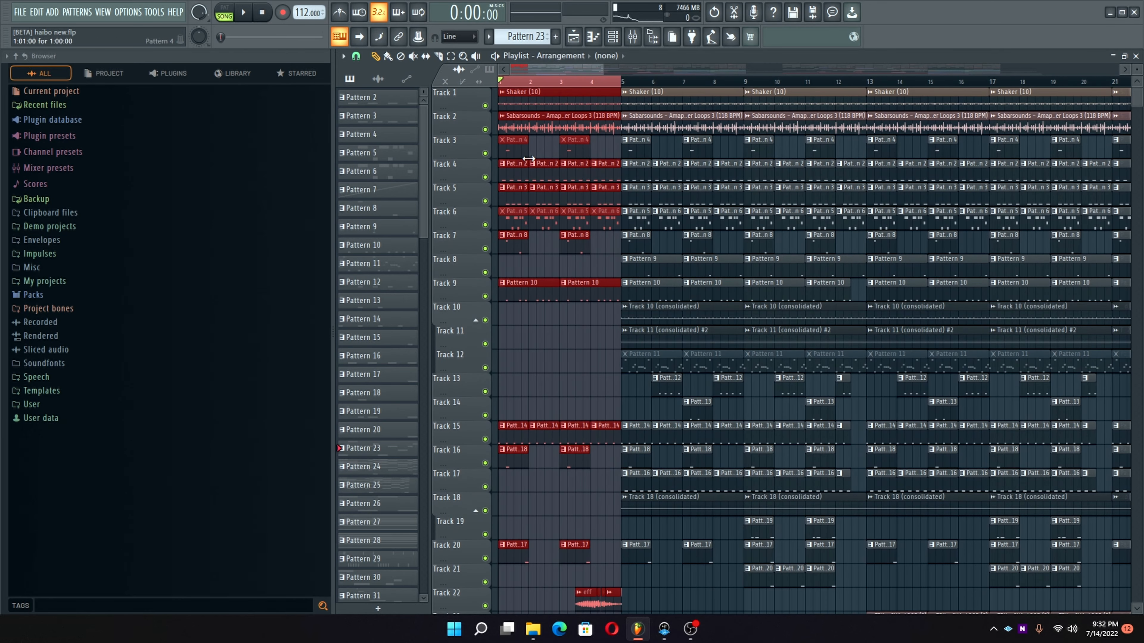
right_click(485, 105)
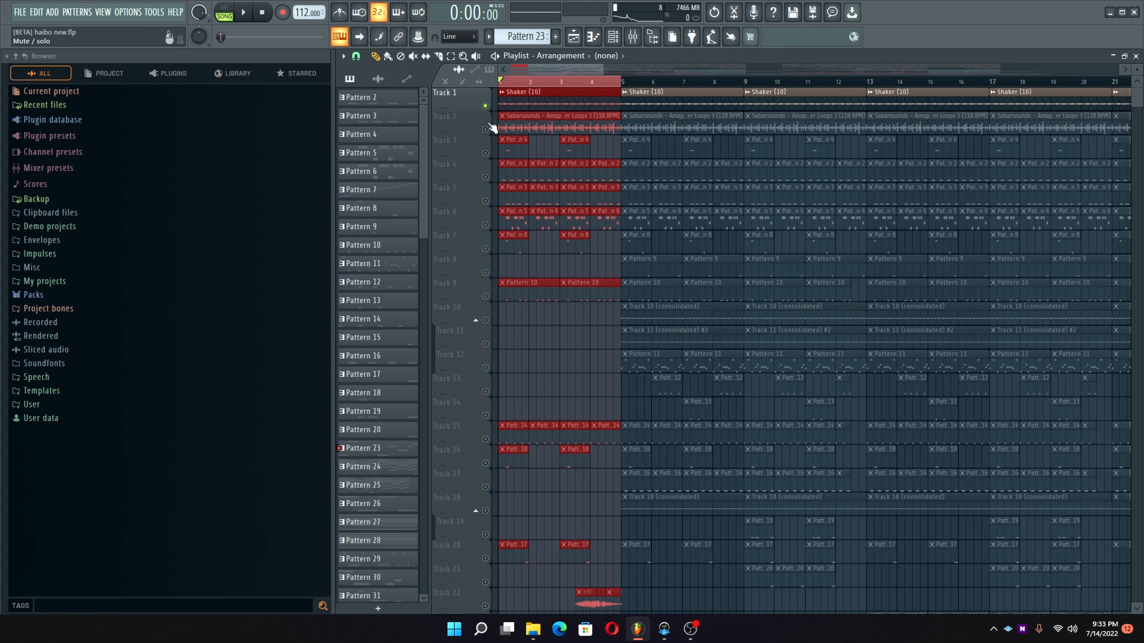
Step: Unmute Tracks 2 to 7, Track 9 and Tracks 15 to 17 in the playlist
click(485, 129)
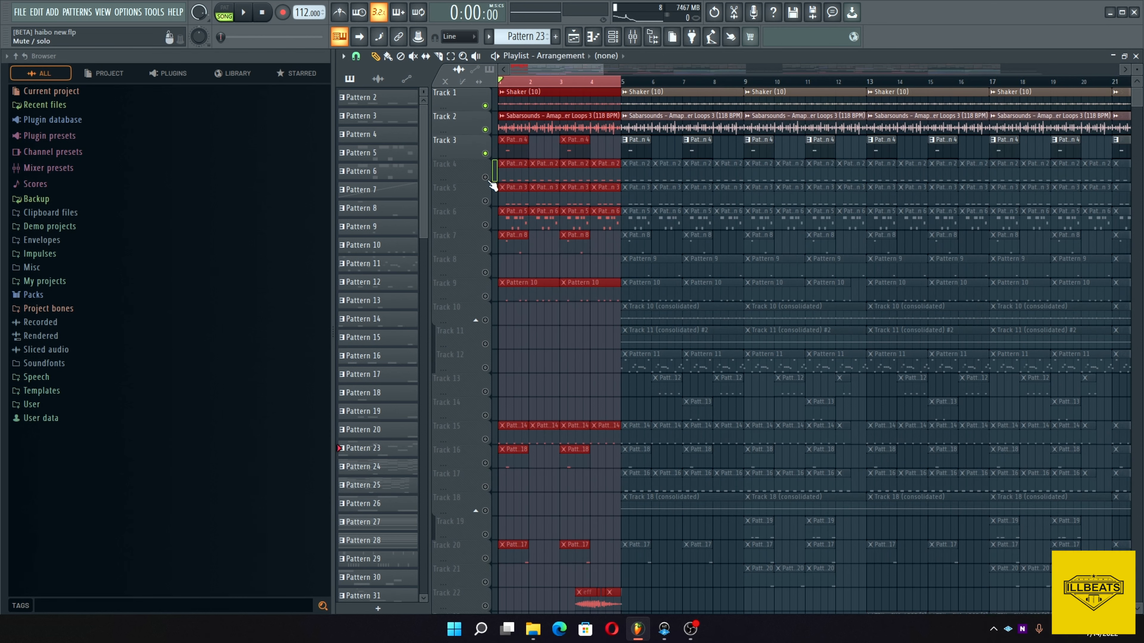
drag(485, 153, 487, 228)
click(485, 248)
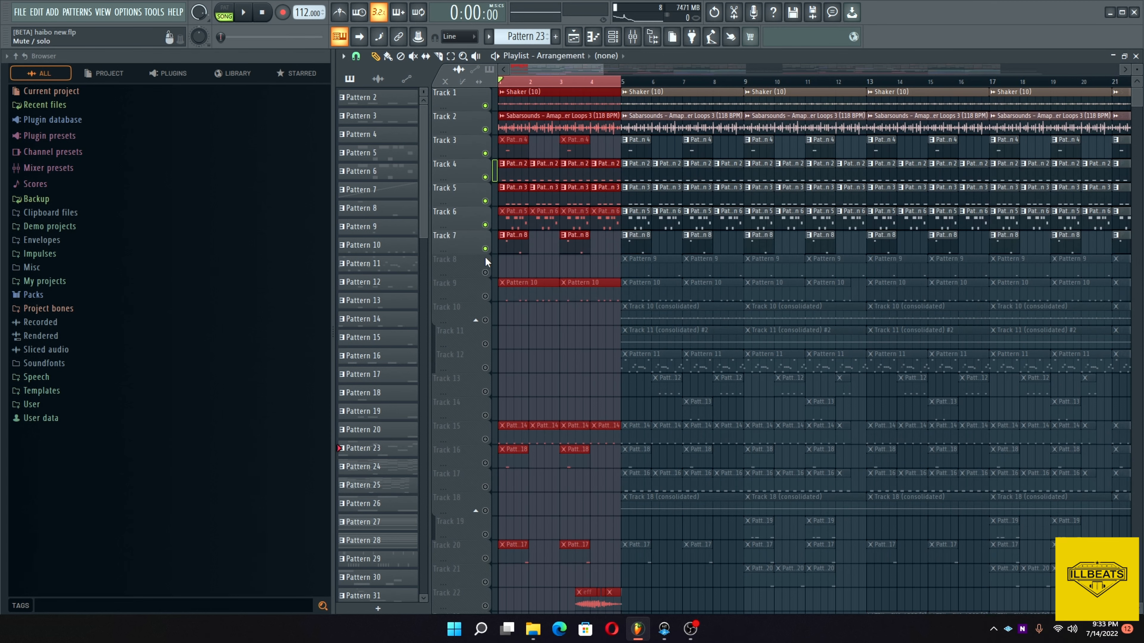
click(485, 296)
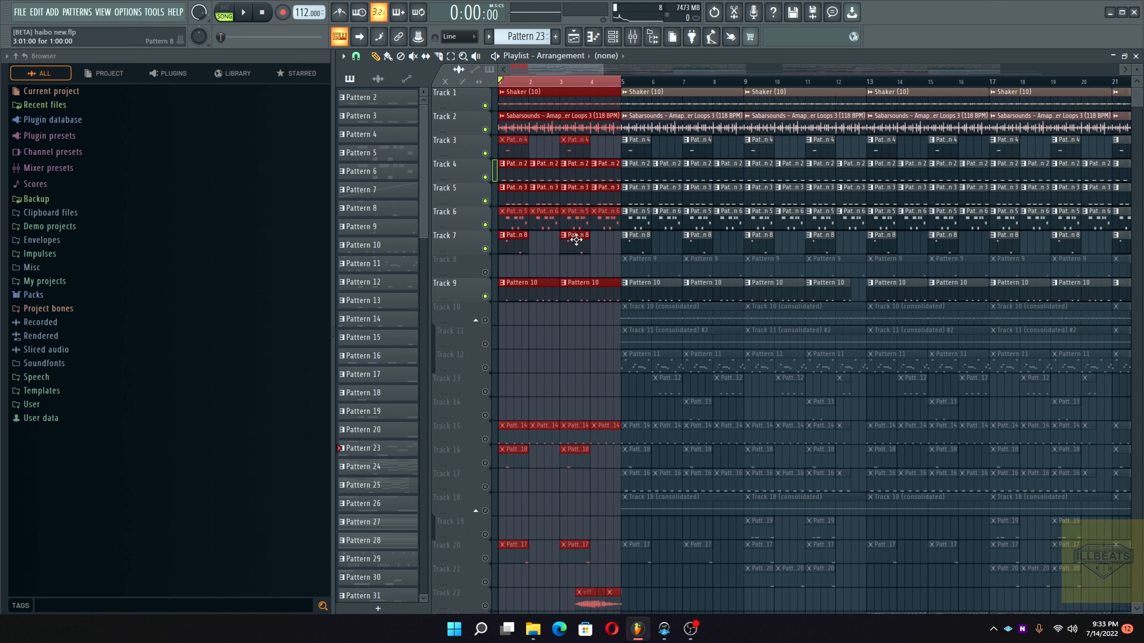
click(485, 439)
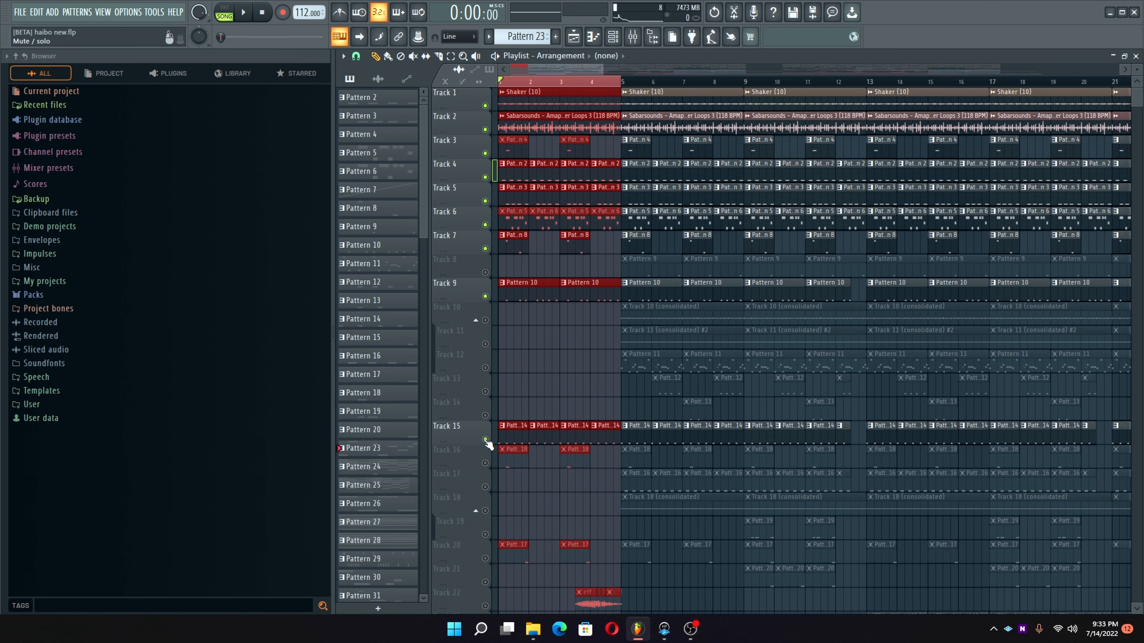
click(485, 463)
click(485, 487)
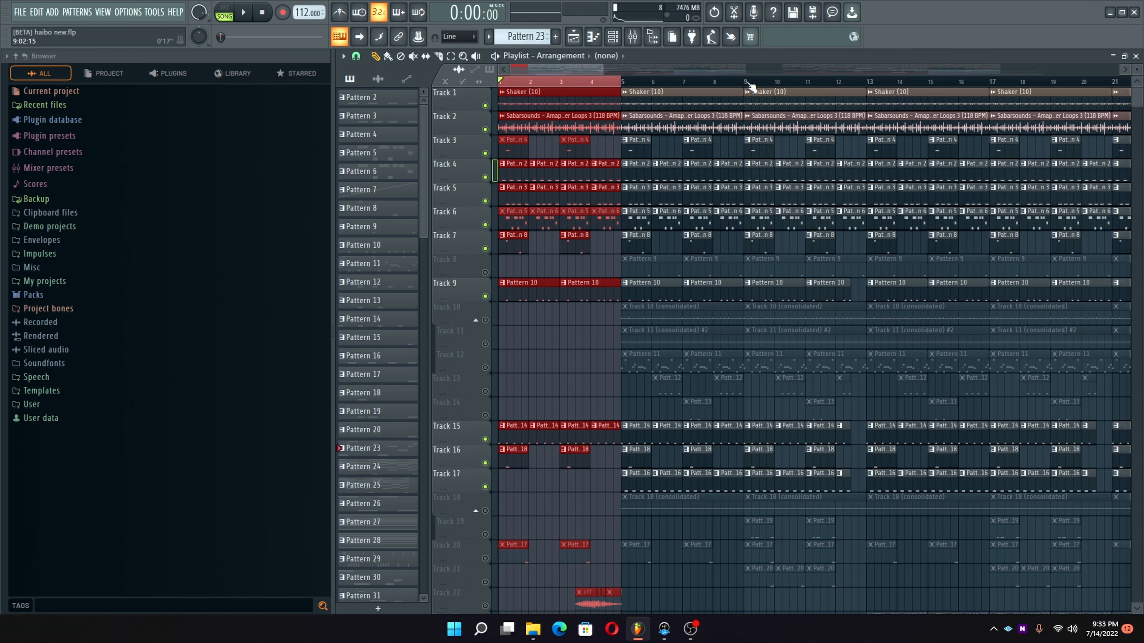
Step: Extend the time selection to the first eight bars of the arrangement and start looped playback
drag(747, 82, 500, 82)
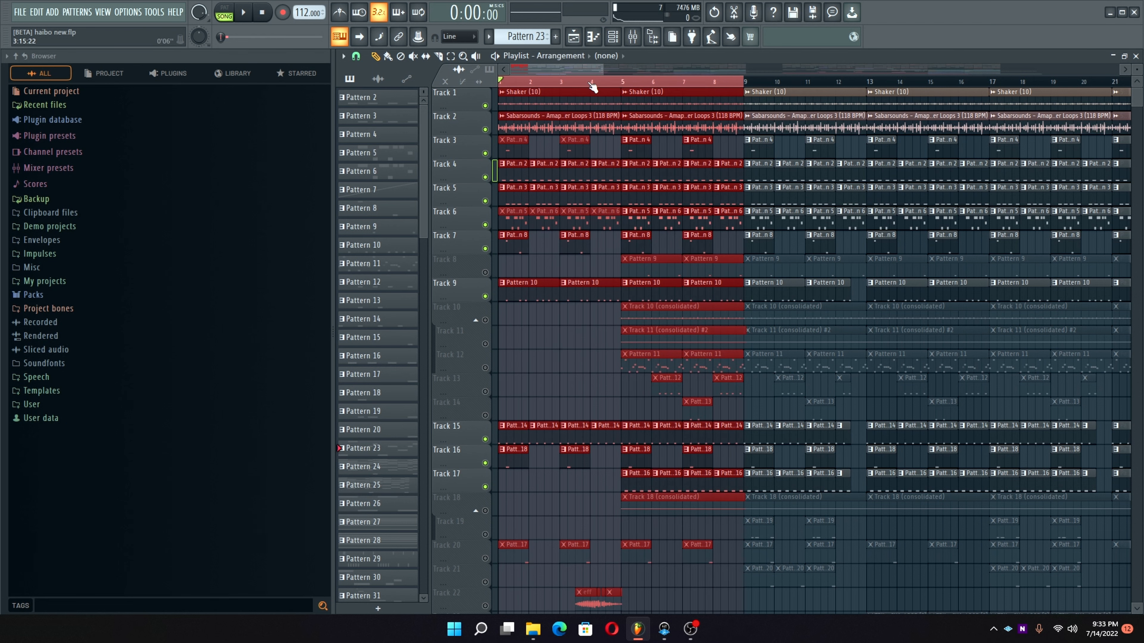
ctrl+right_click(539, 85)
key(space)
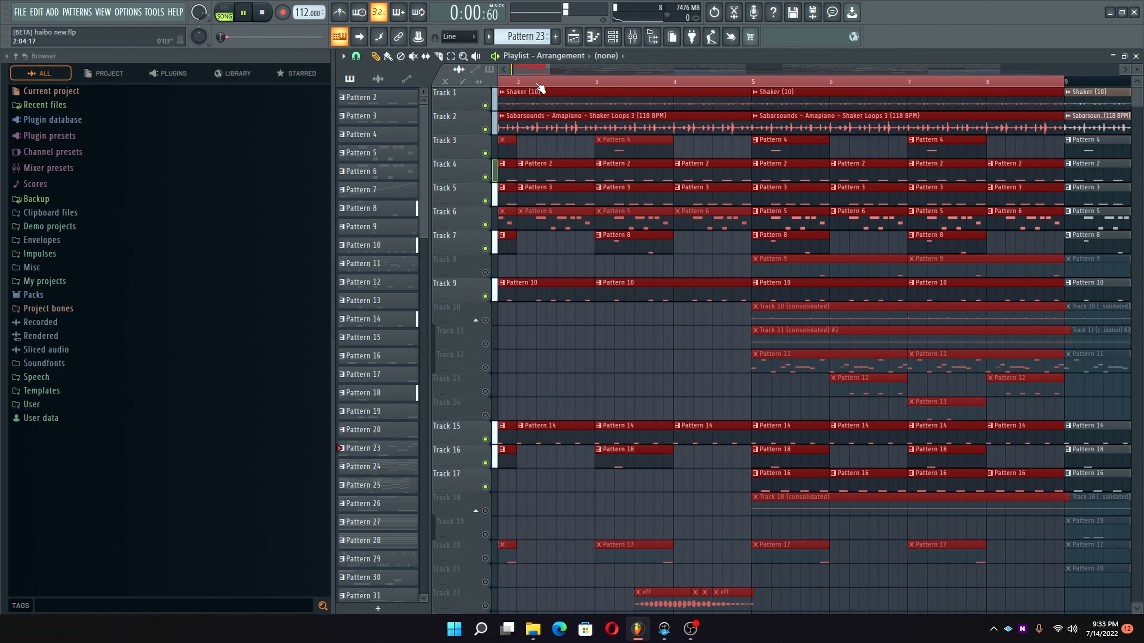
scroll(684, 171, down, 5)
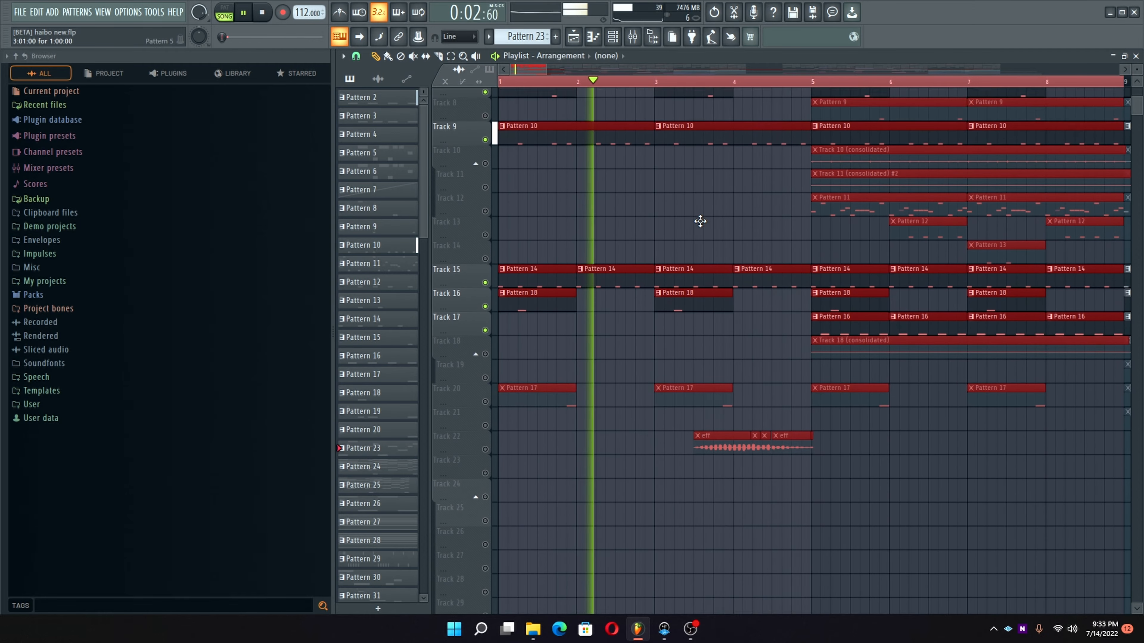
ctrl+scroll(599, 494, down, 6)
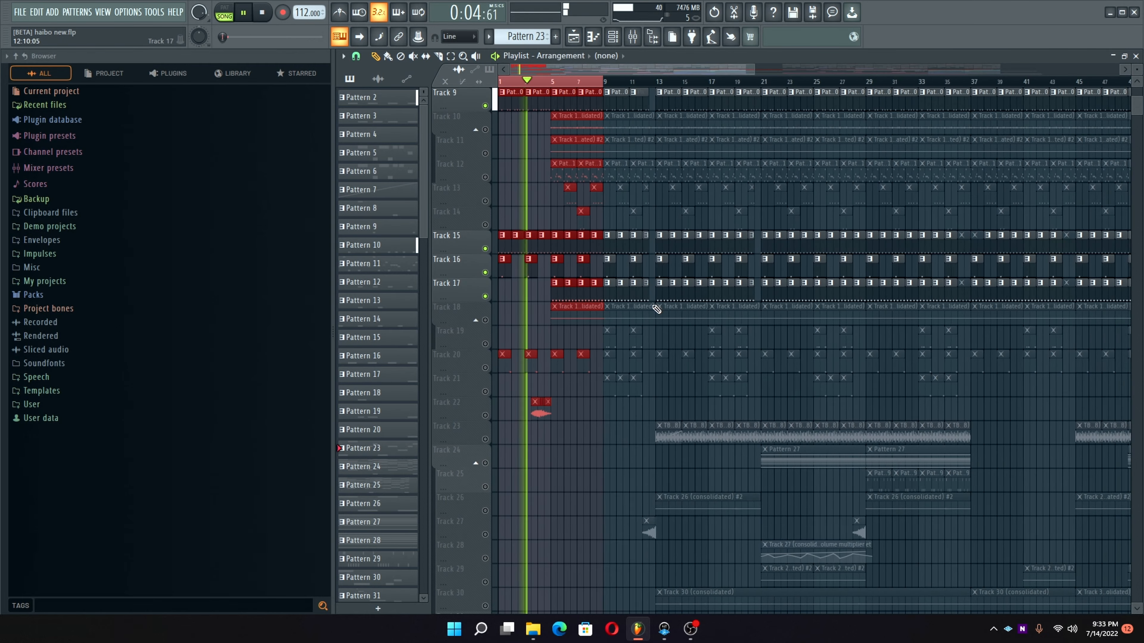
Step: Add Tracks 20, 11, 10 and 8 to the playing loop by unmuting them
click(484, 367)
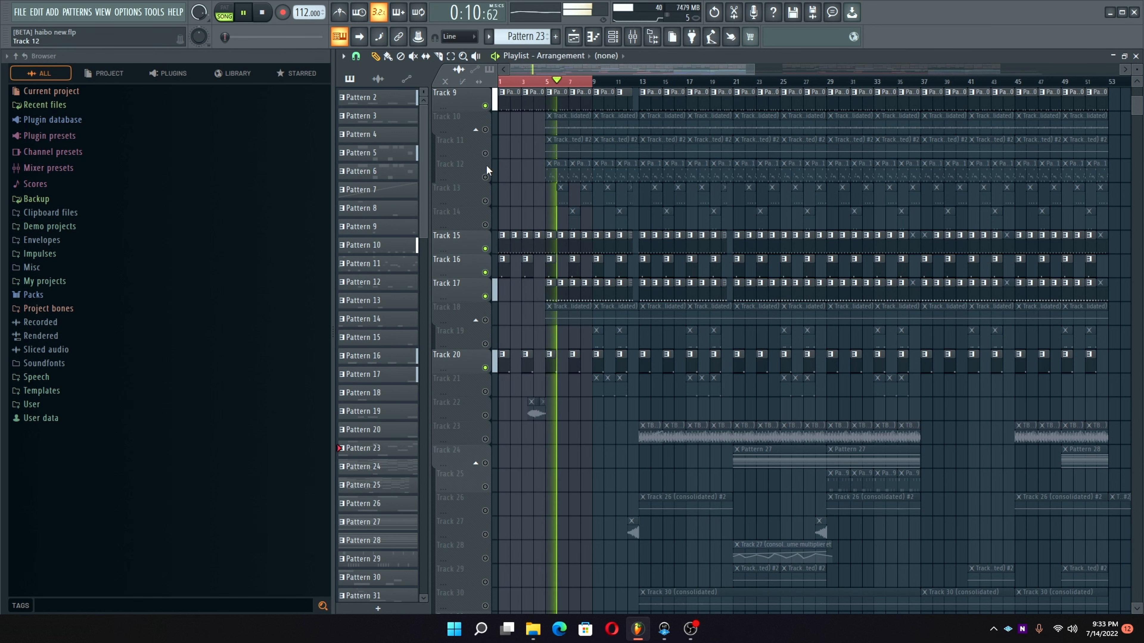
click(484, 153)
click(485, 129)
scroll(488, 133, up, 3)
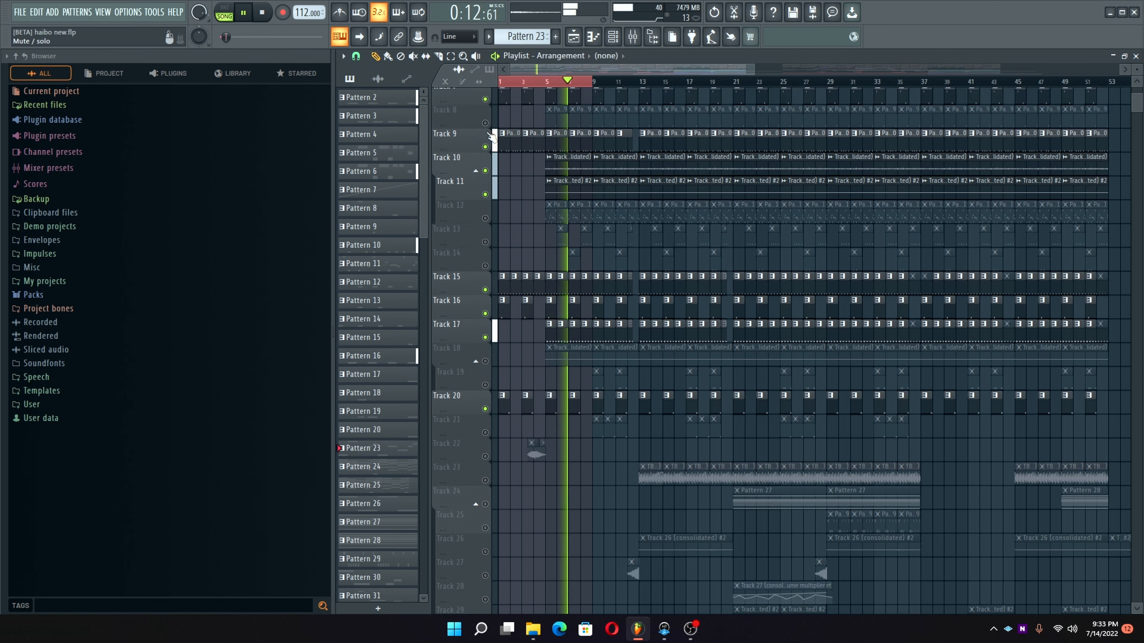
click(485, 154)
scroll(487, 155, up, 2)
scroll(489, 157, up, 3)
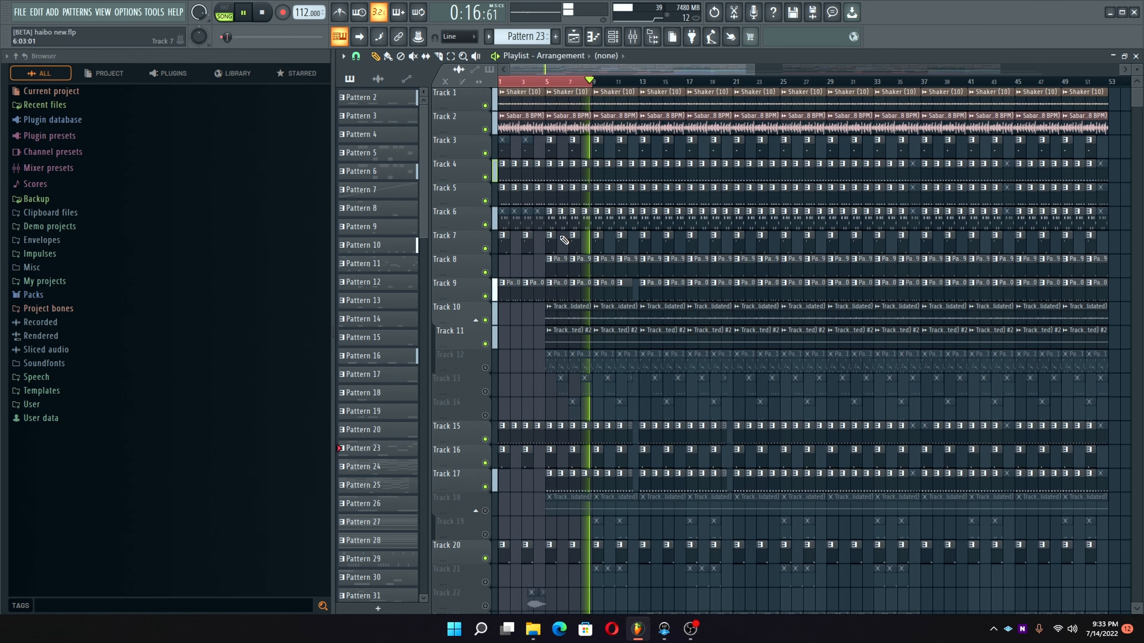
Step: Unmute Tracks 12, 13 and 14 while the loop plays
scroll(564, 240, down, 3)
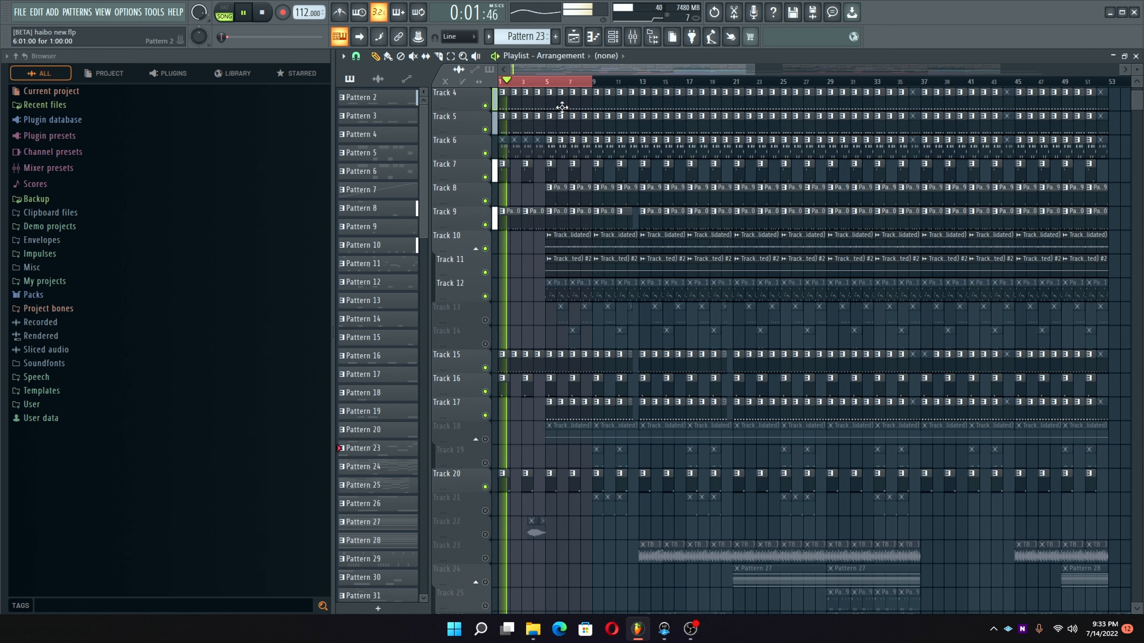
click(485, 320)
click(485, 343)
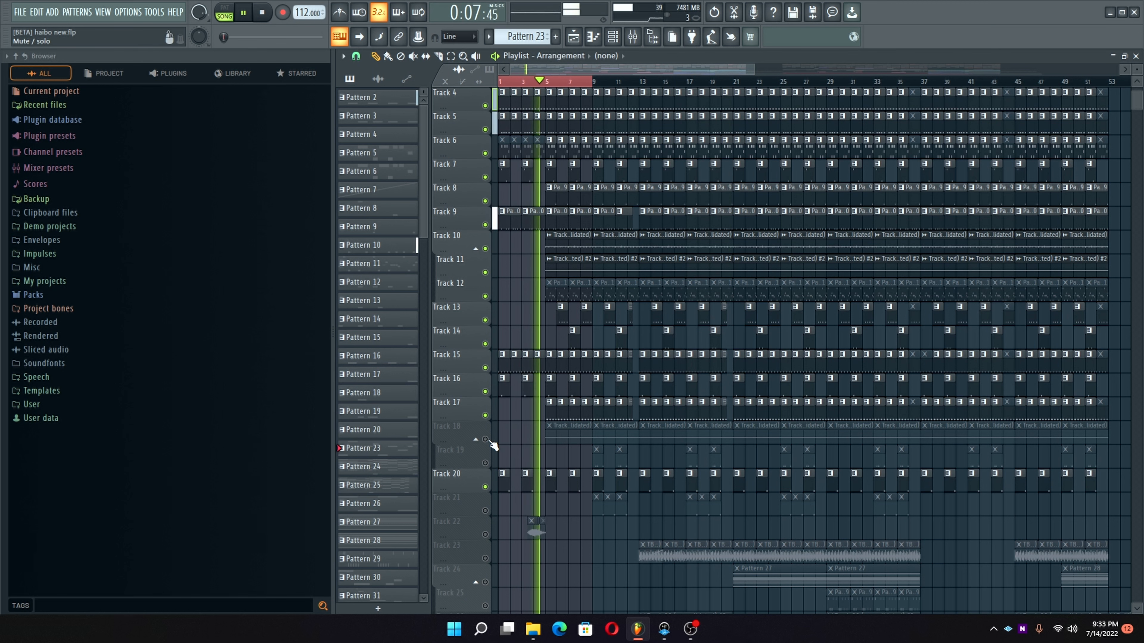
Step: Solo Track 19 with playback stopped, and unmute Tracks 4 to 11 in the playlist
right_click(486, 463)
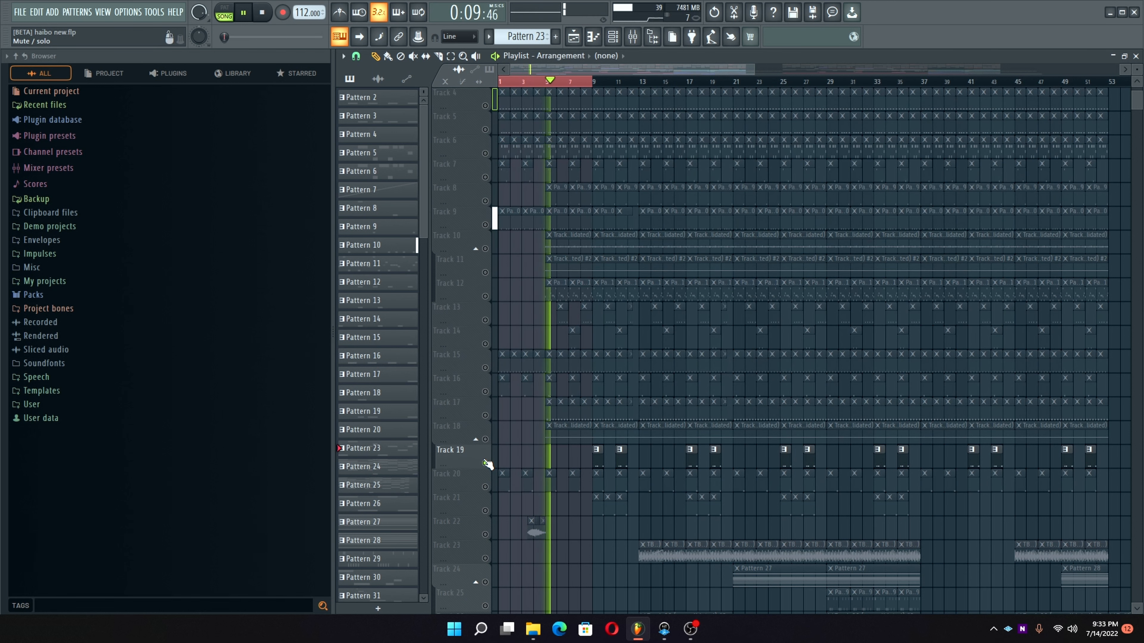
key(space)
click(485, 105)
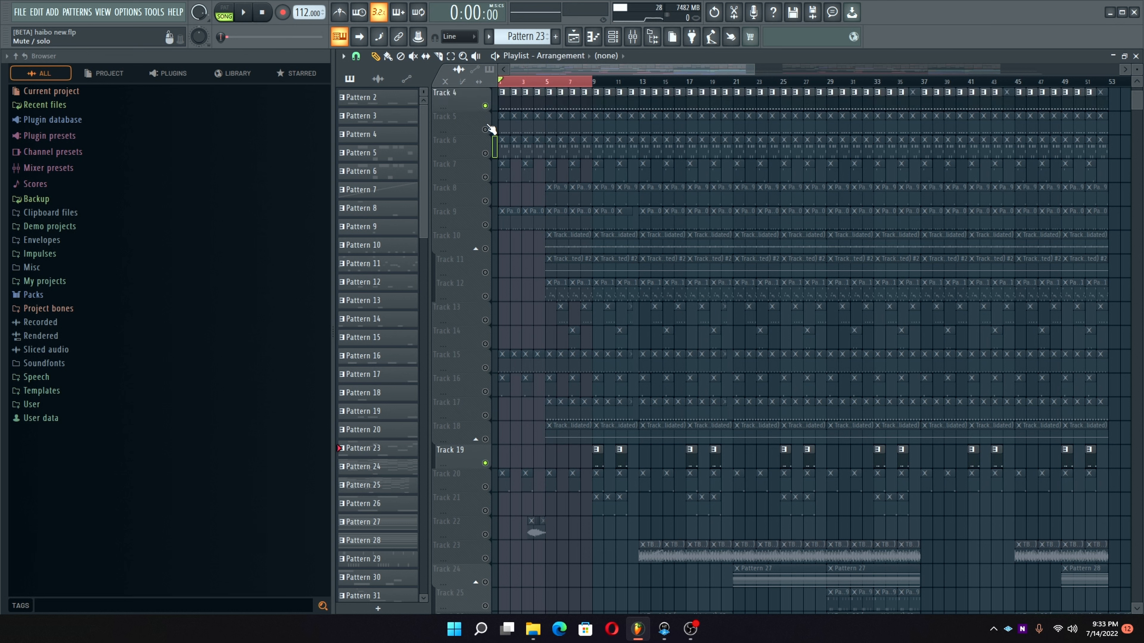
click(485, 130)
click(485, 154)
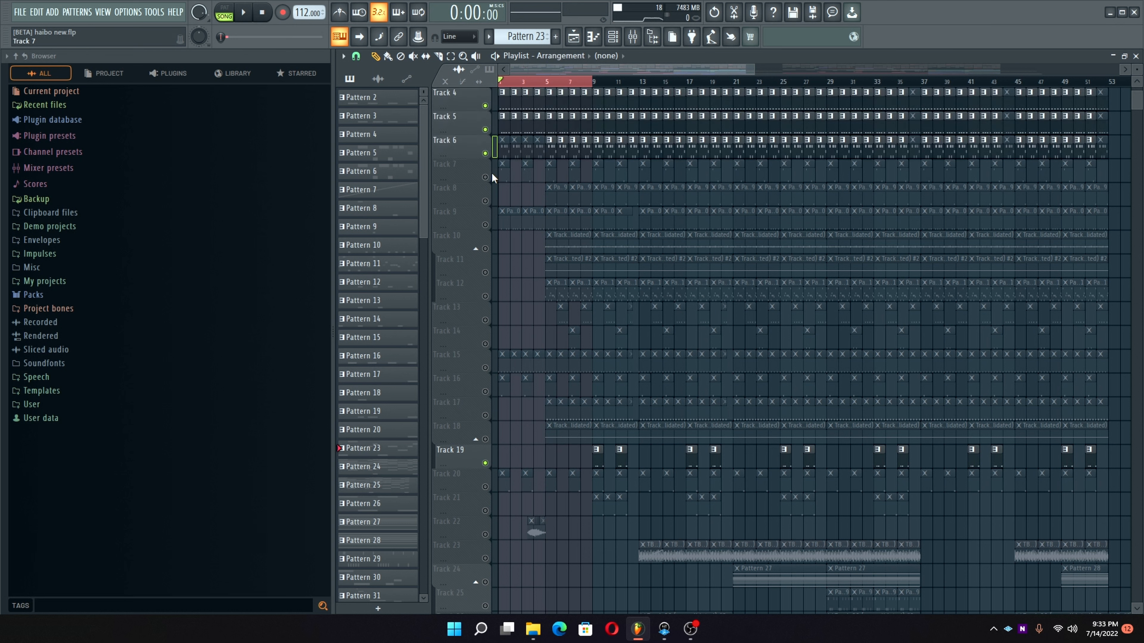
click(486, 177)
click(486, 201)
click(485, 225)
click(486, 249)
click(485, 273)
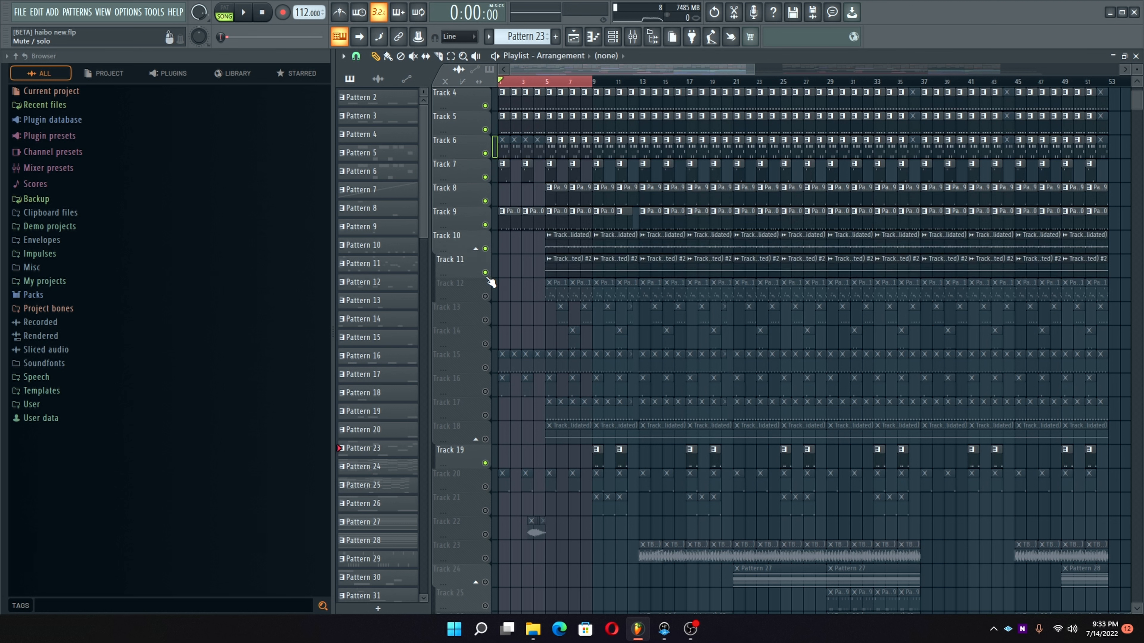
Step: Unmute Tracks 12 to 18 and restart playback of the eight-bar loop
click(485, 296)
click(486, 320)
click(486, 344)
click(486, 369)
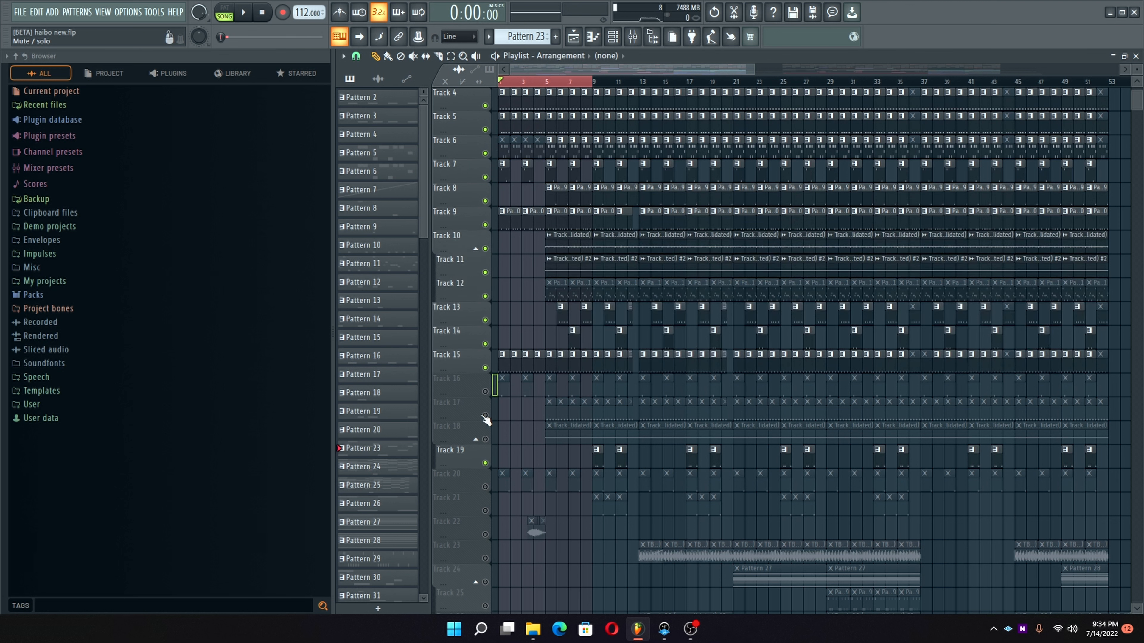
click(485, 391)
click(485, 416)
click(485, 439)
key(space)
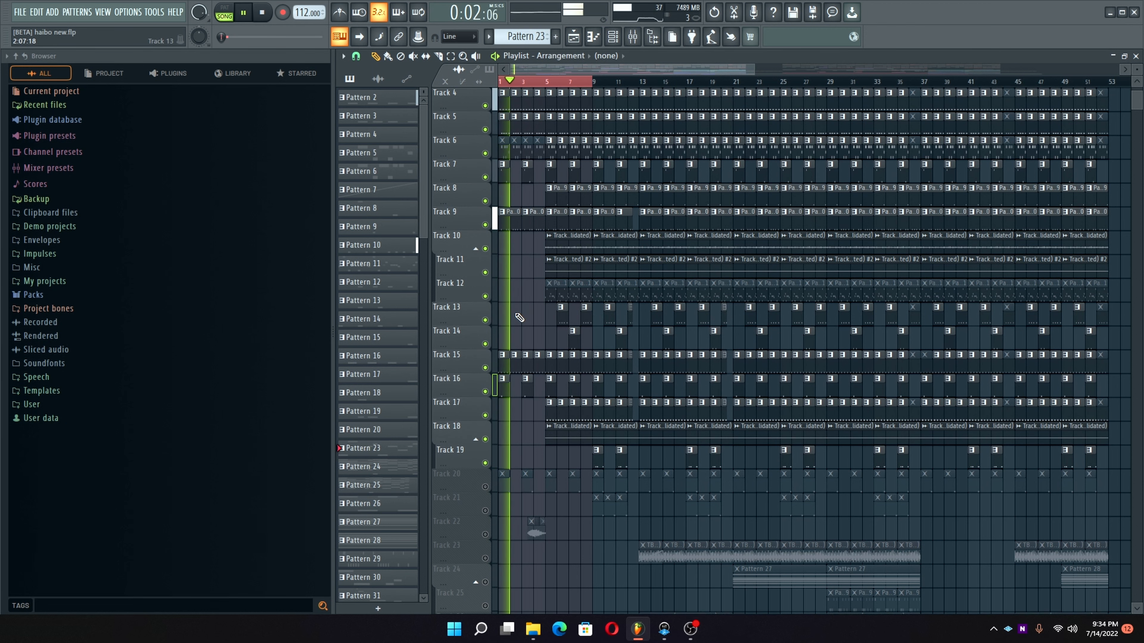
Step: Bring Tracks 1, 2 and 3 back into the playing loop by unmuting them
scroll(513, 226, up, 3)
click(485, 129)
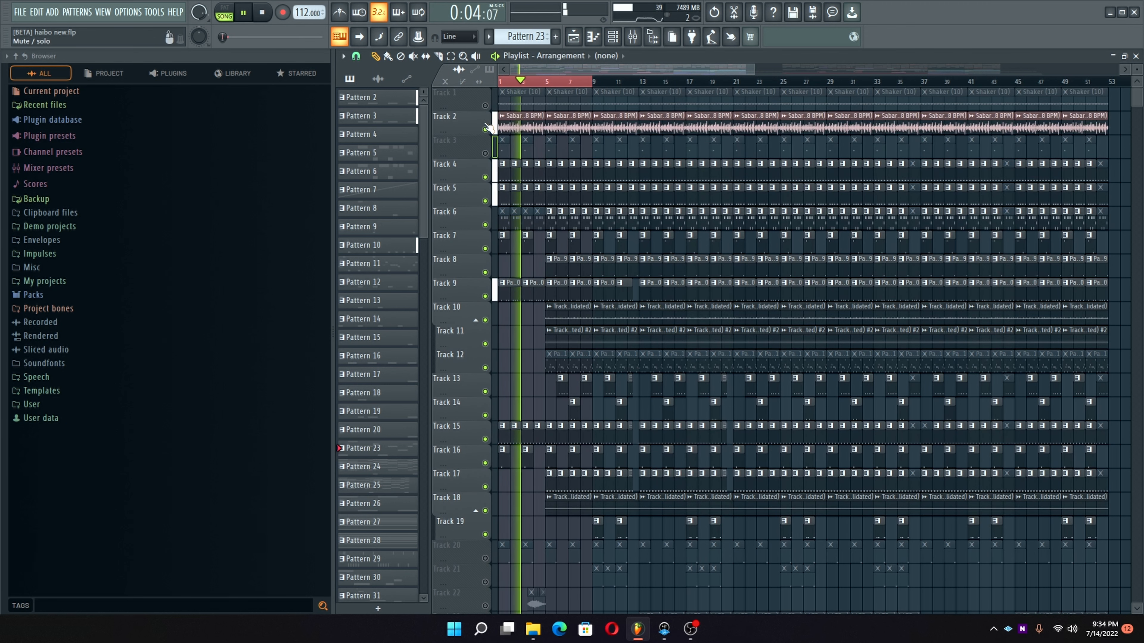
click(485, 106)
click(485, 153)
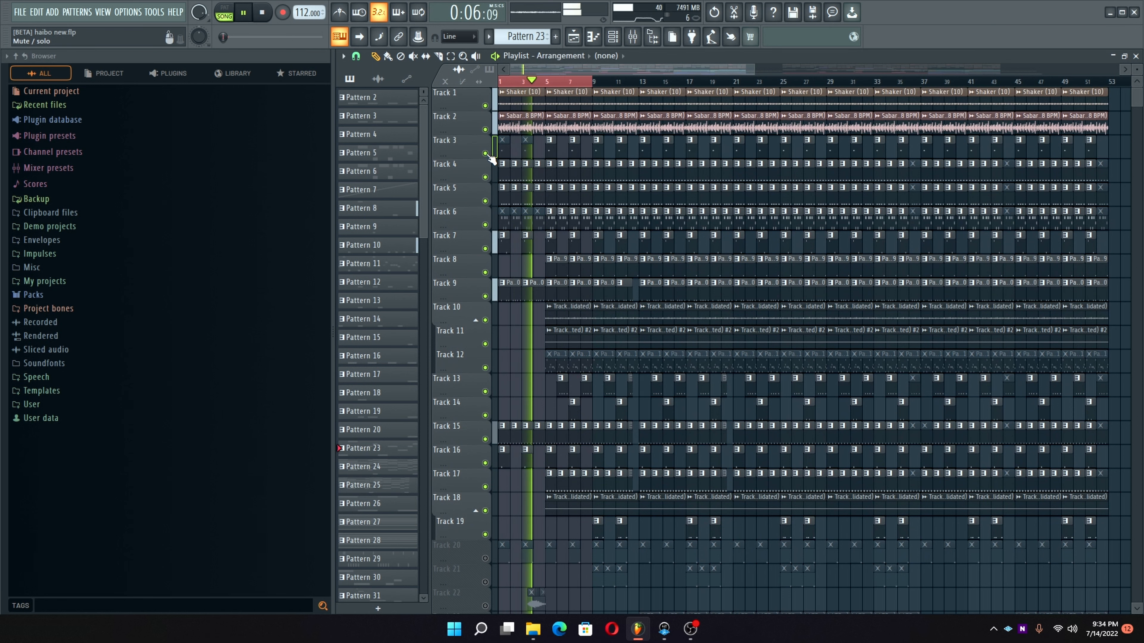
Step: Inspect the open hat notes of Pattern 2 from Track 4 in the piano roll, and return to the playlist with the loop playing
scroll(492, 157, down, 1)
scroll(529, 85, up, 2)
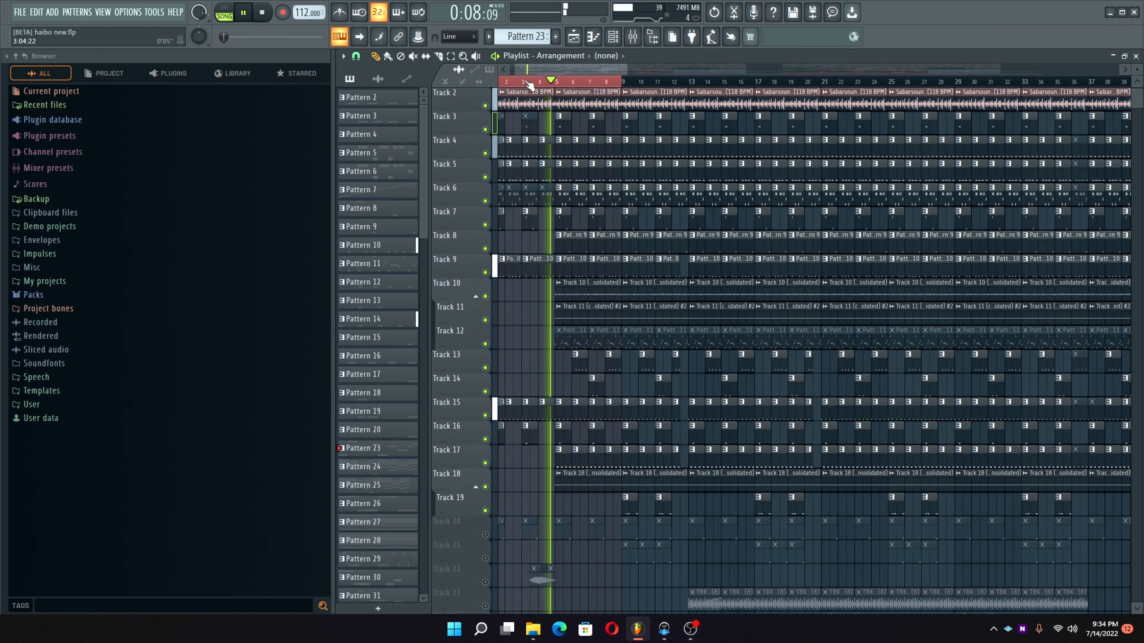
scroll(529, 84, up, 2)
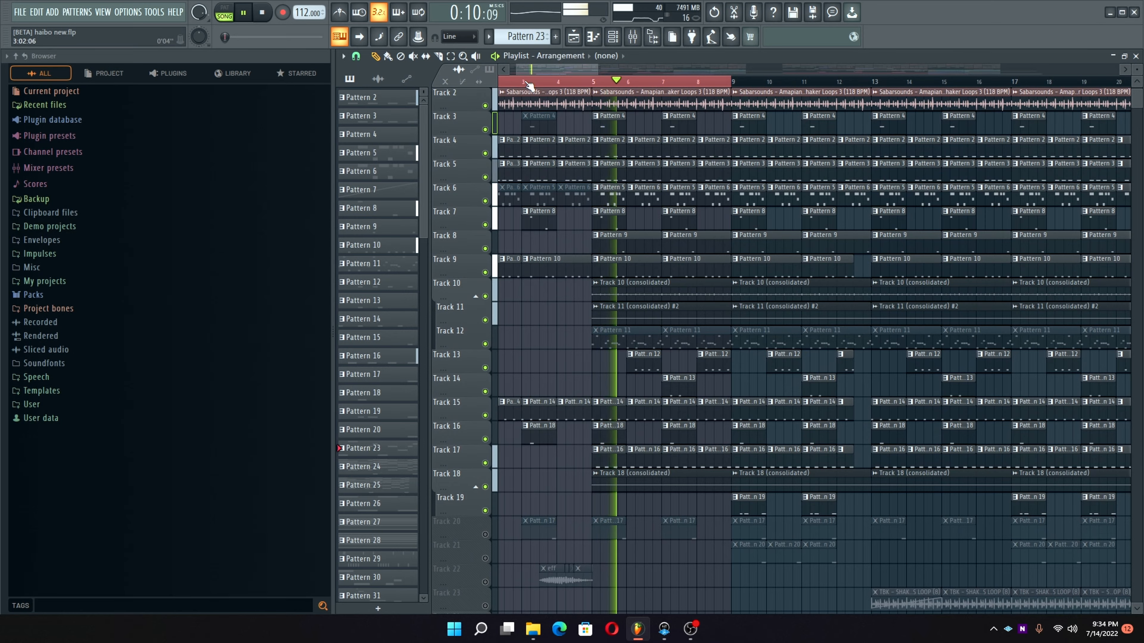
scroll(529, 85, down, 2)
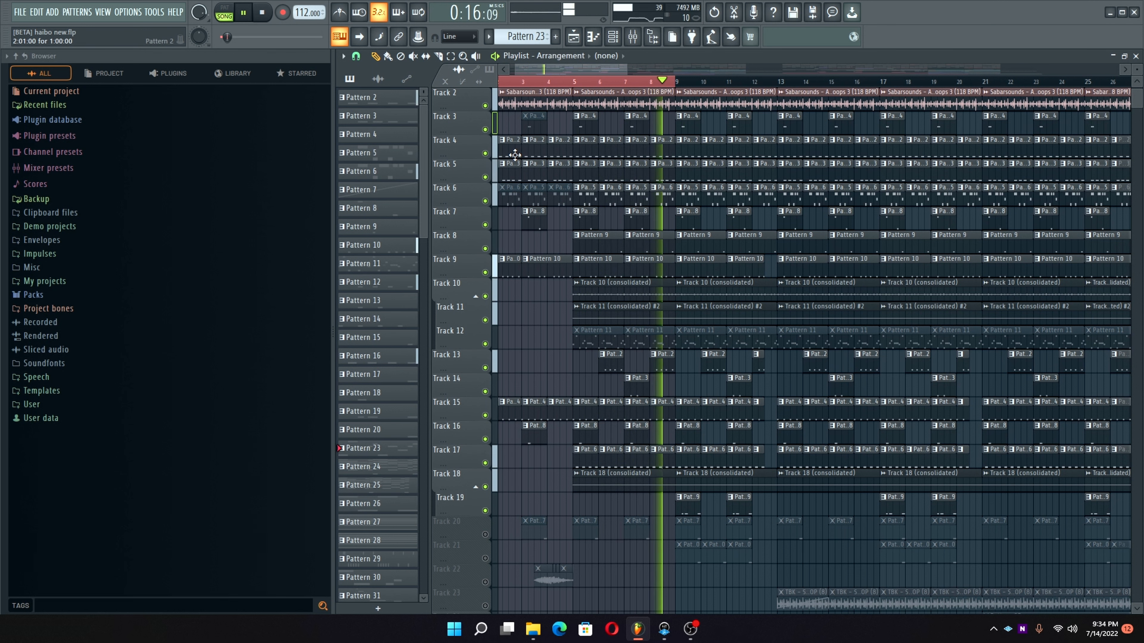
key(space)
double_click(521, 148)
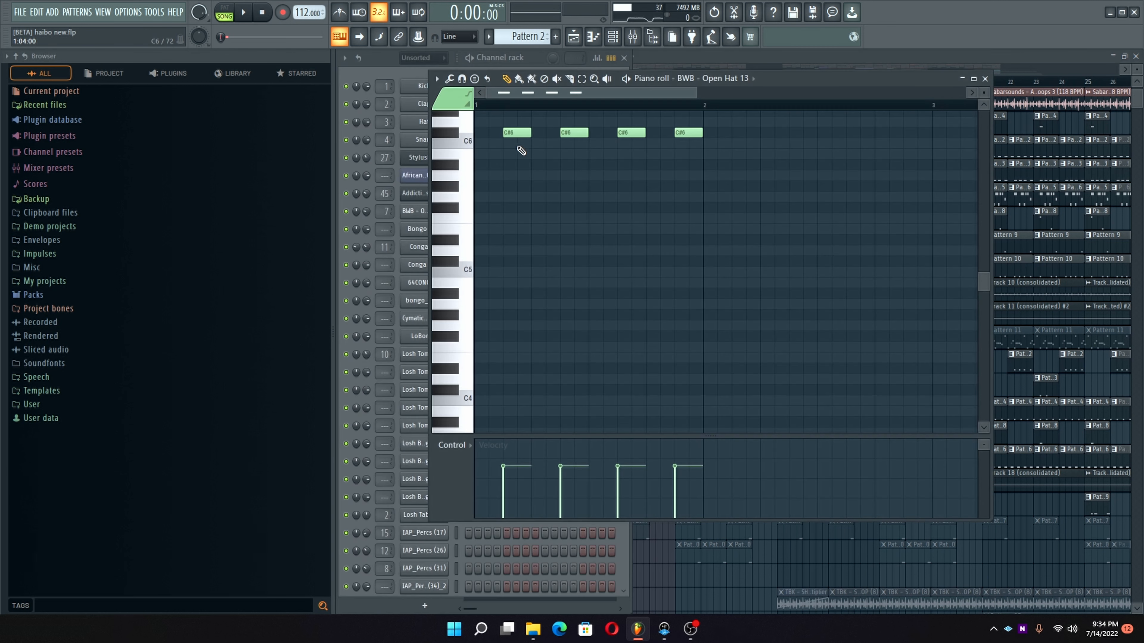
scroll(774, 181, up, 3)
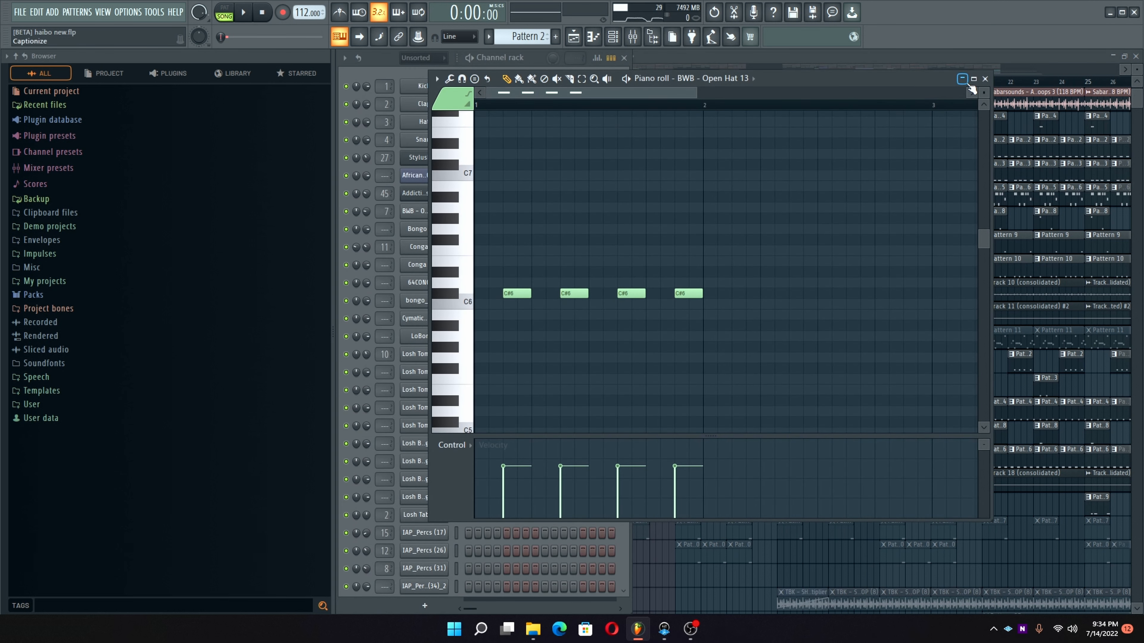
click(985, 79)
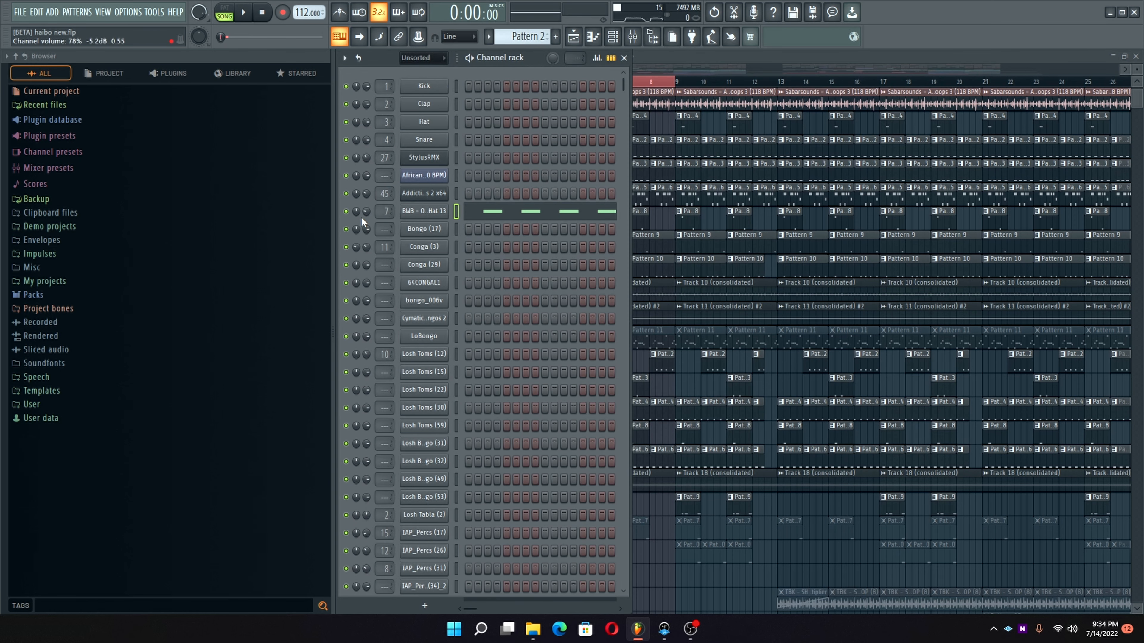
key(space)
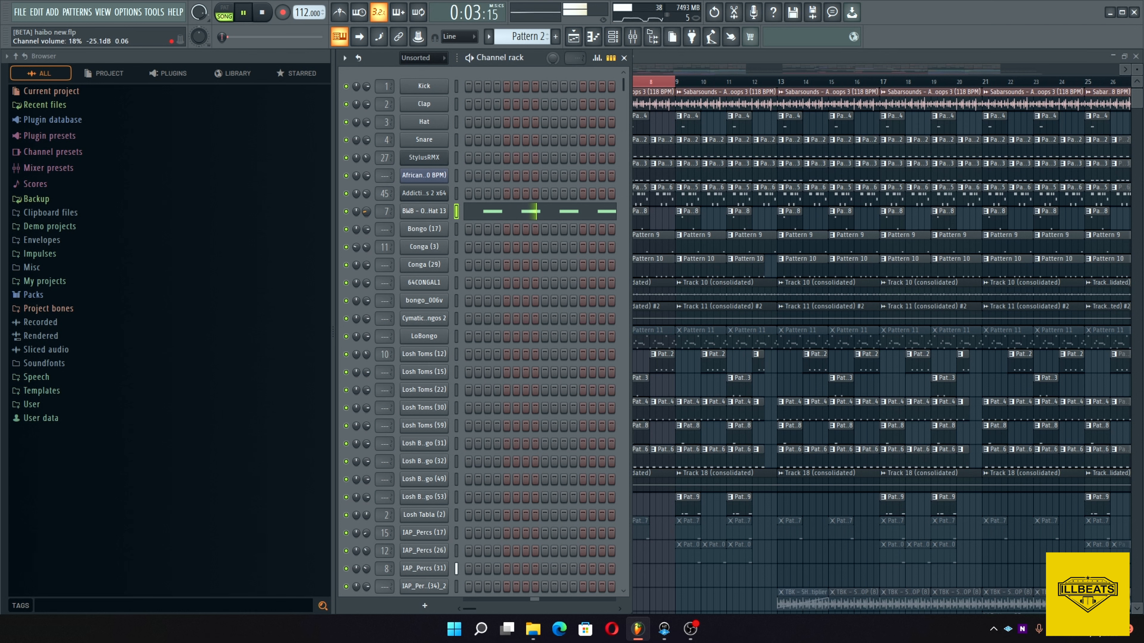
key(F6)
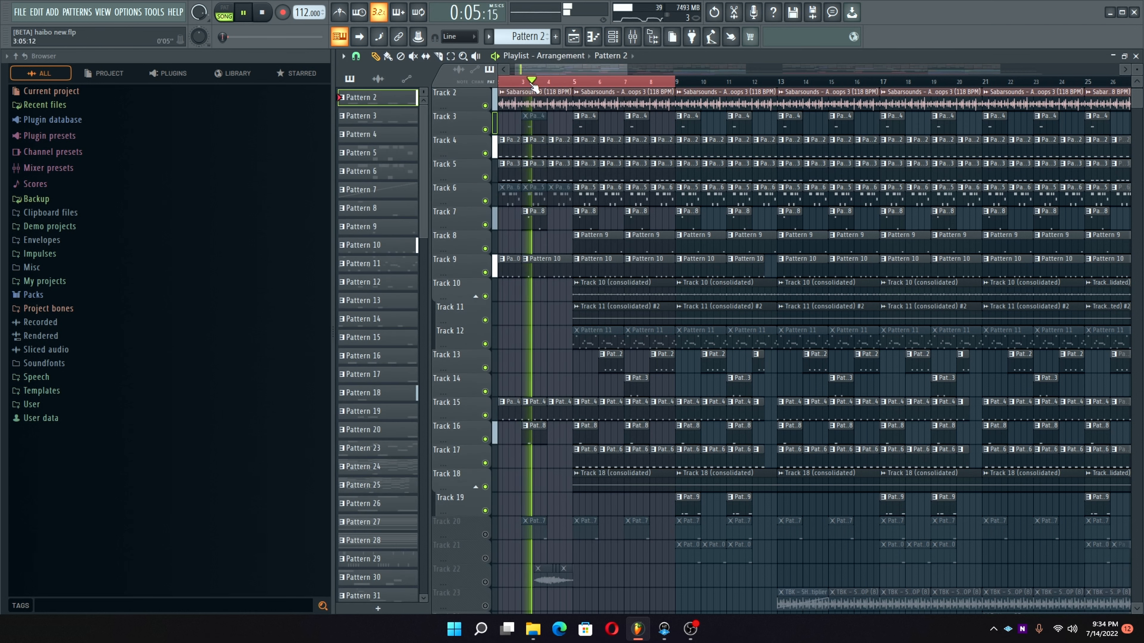
Step: Unmute Track 20 while the loop plays, and look over the muted tracks below it
scroll(569, 88, down, 3)
scroll(489, 194, down, 8)
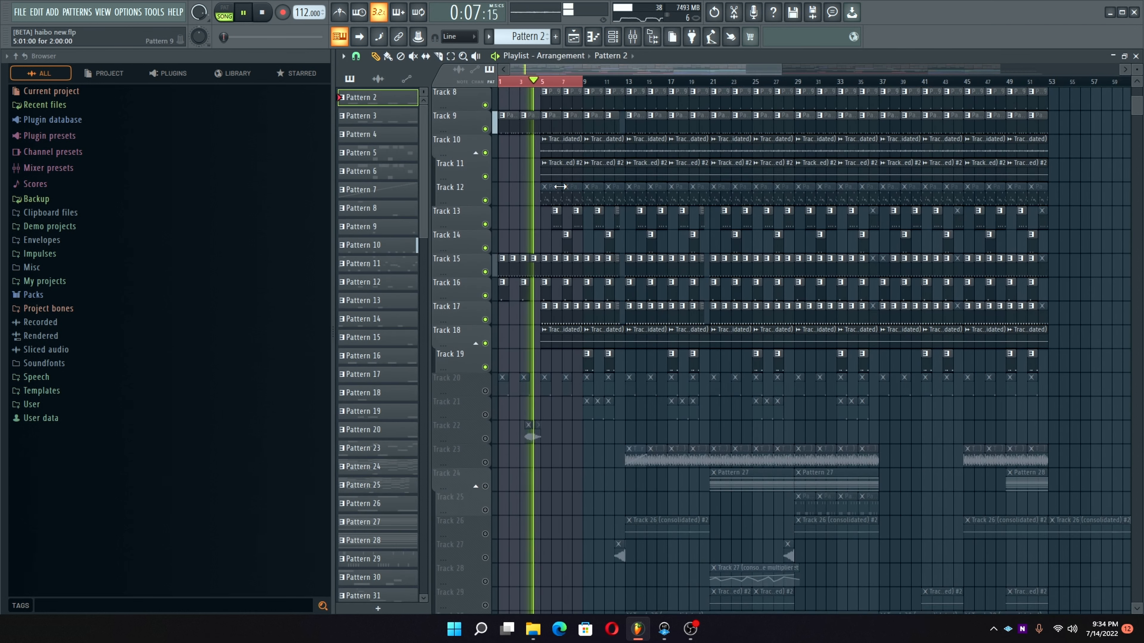
click(485, 202)
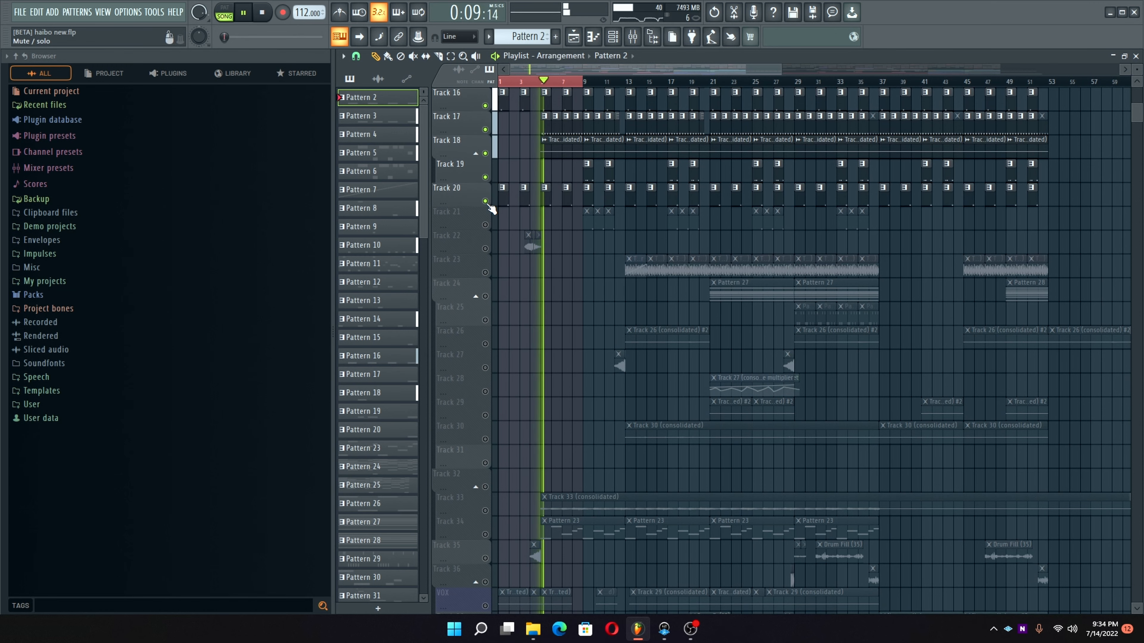
scroll(489, 231, down, 9)
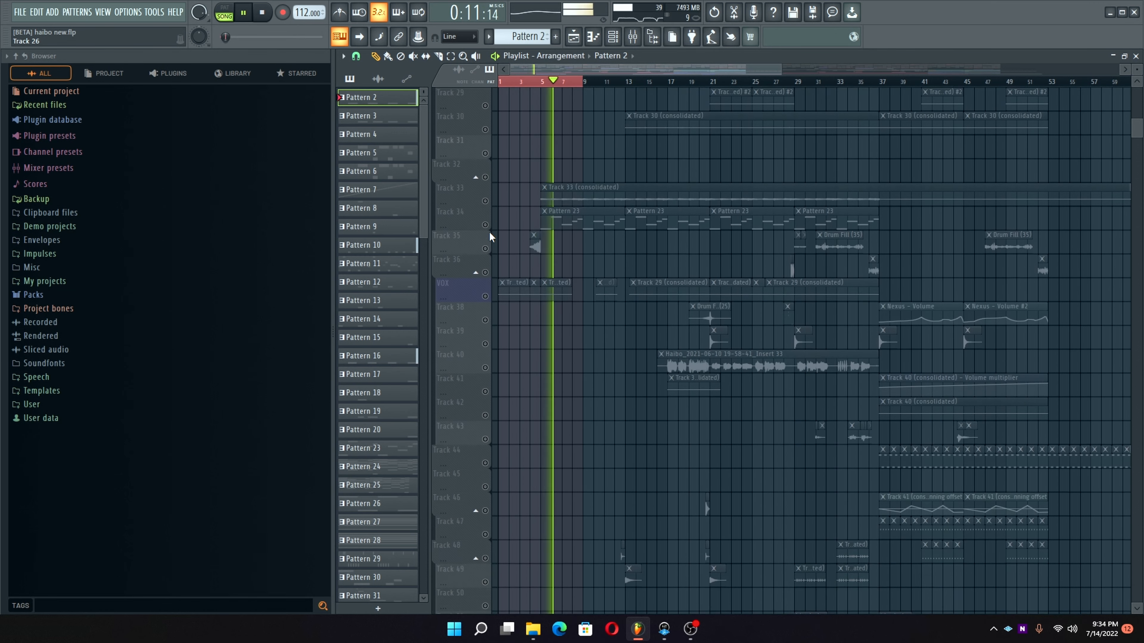
scroll(489, 231, down, 9)
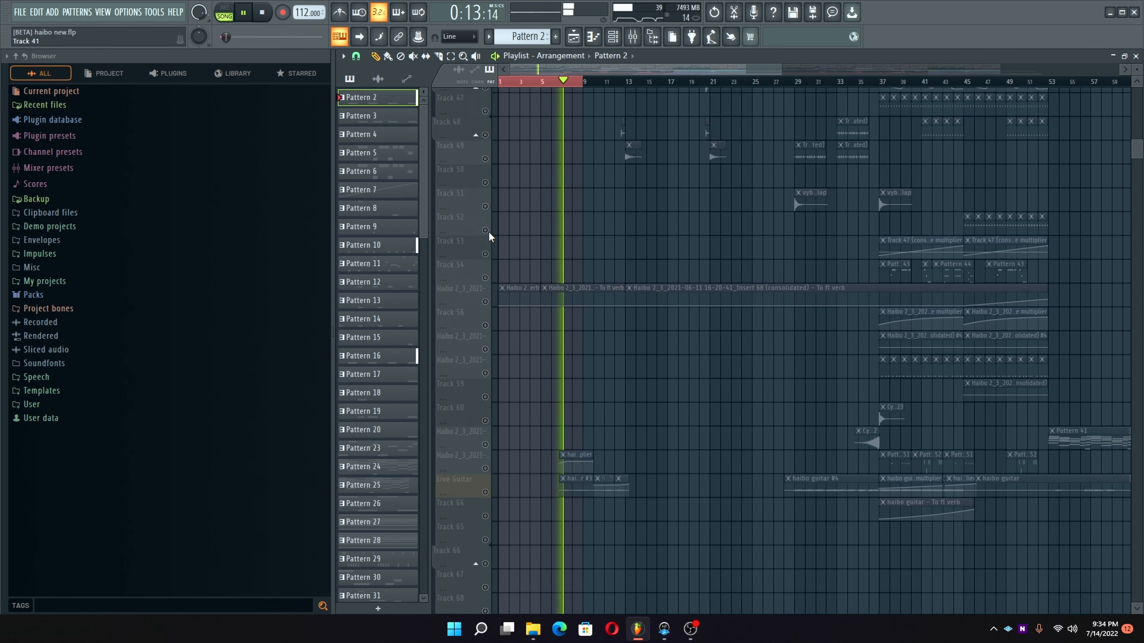
scroll(487, 231, up, 20)
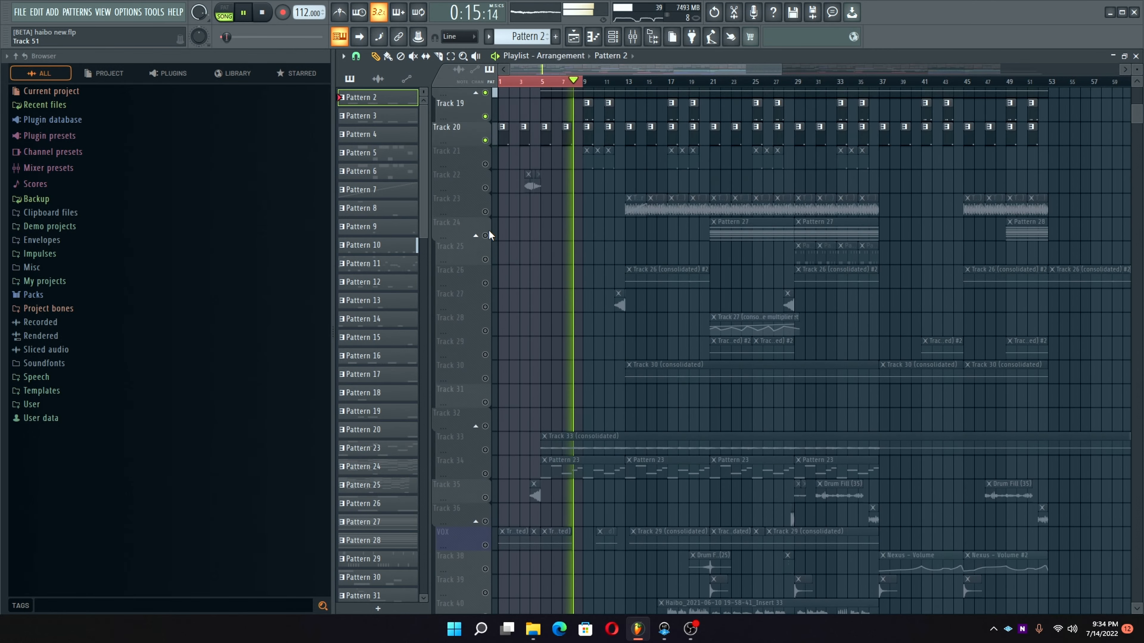
scroll(494, 236, up, 4)
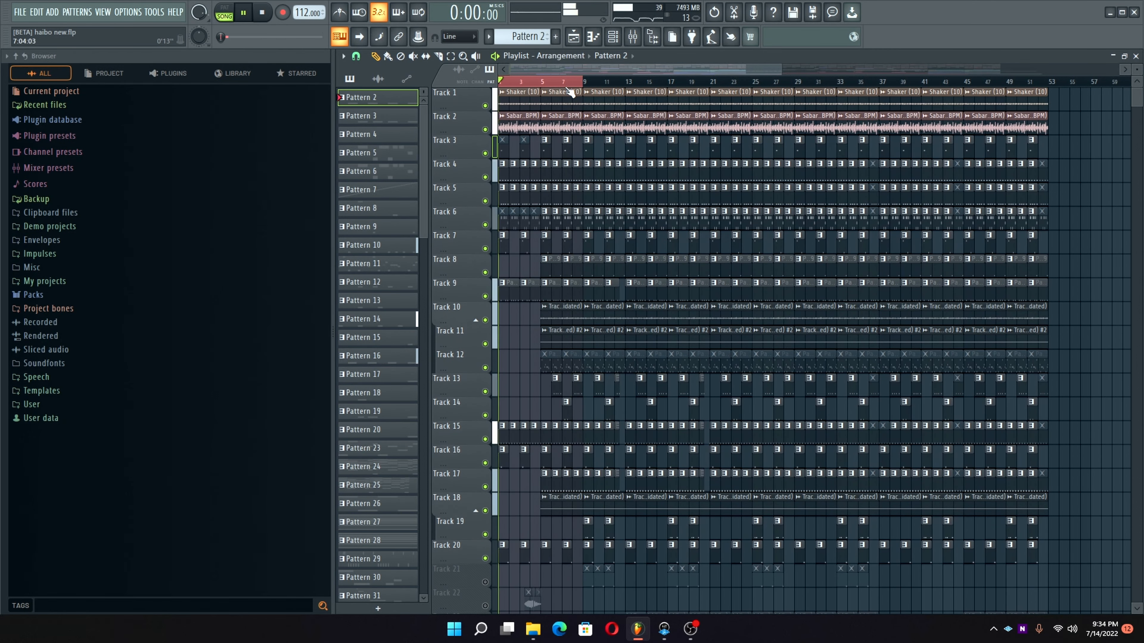
Step: Stop playback and move the playlist's time selection to start at bar 9 and extend into bar 15
scroll(542, 86, up, 5)
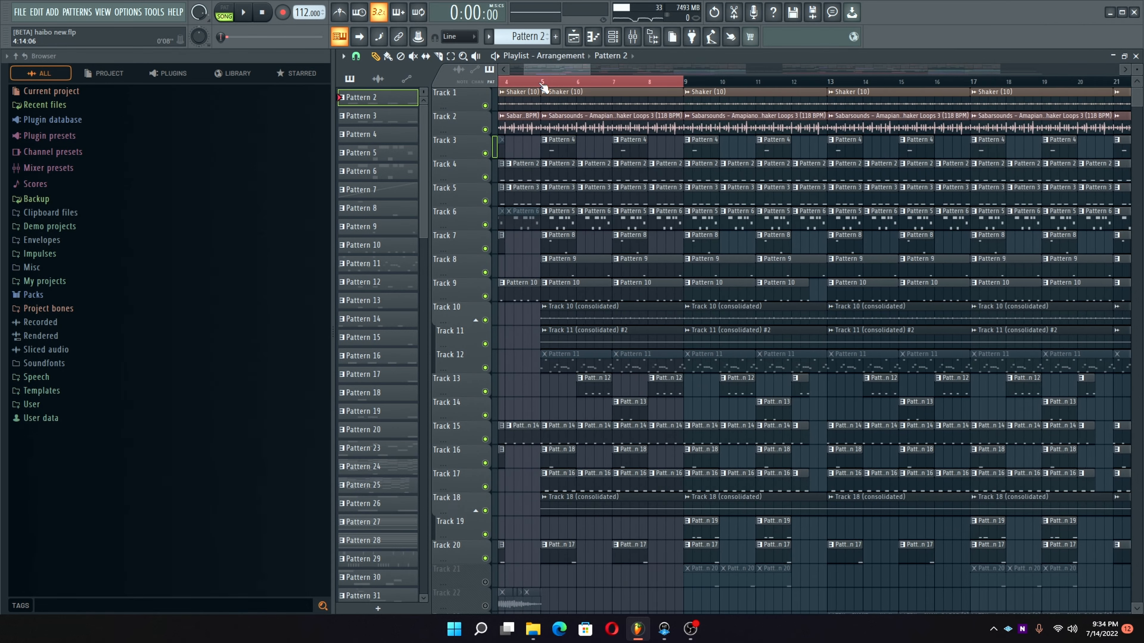
drag(543, 72, 437, 65)
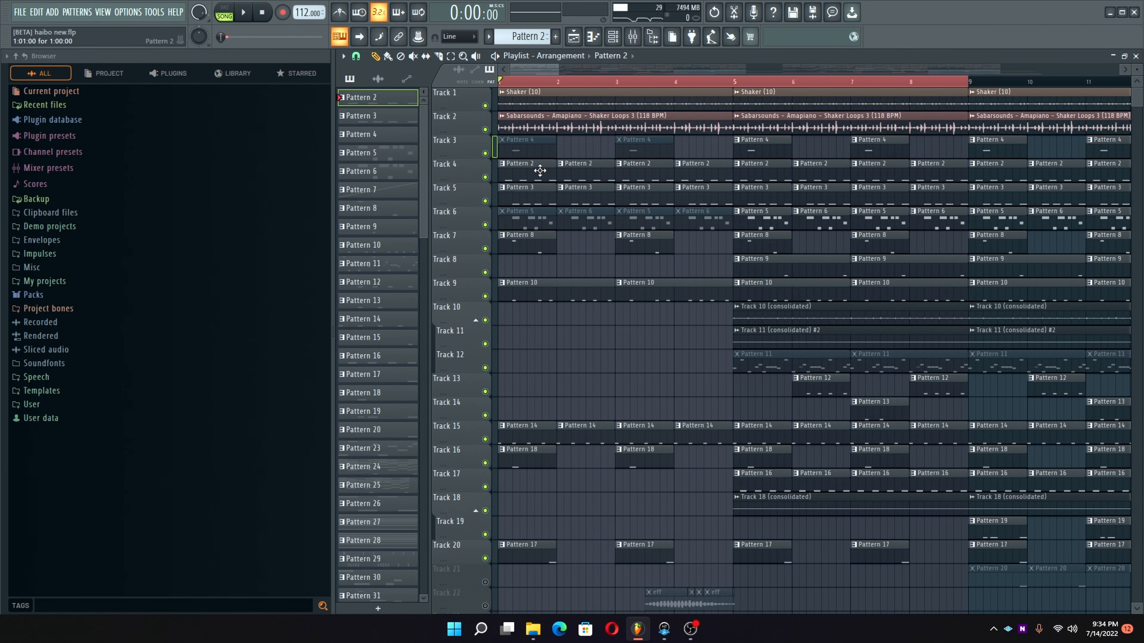
scroll(617, 191, down, 3)
scroll(617, 191, up, 3)
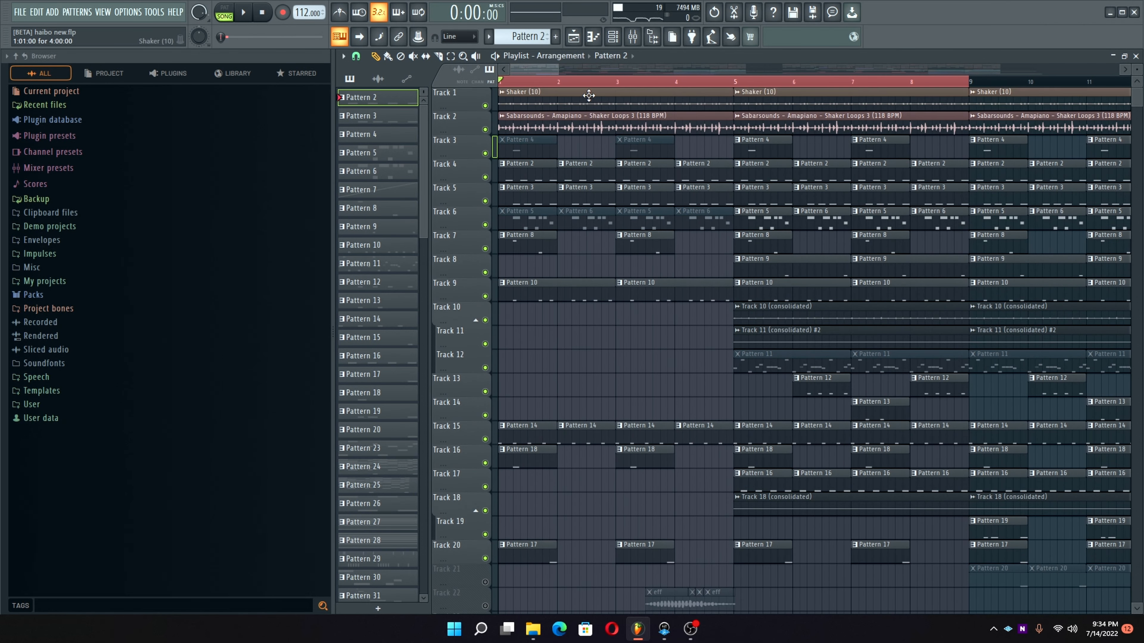
drag(559, 70, 725, 116)
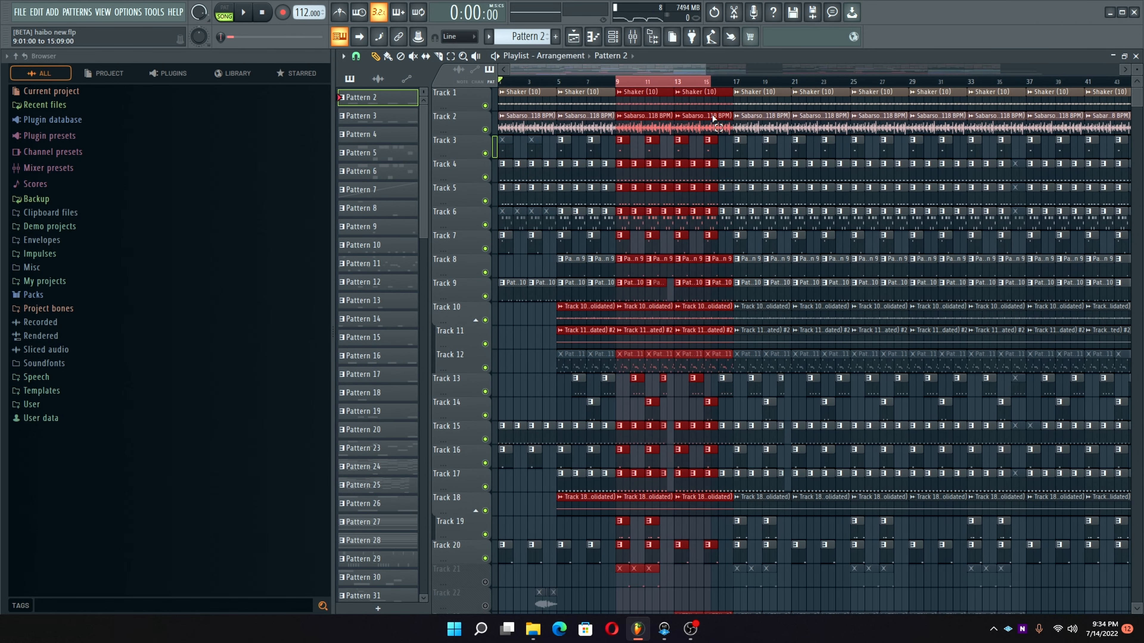
Step: Start playback from bar 13 with Track 23 unmuted, and add Track 21 to the mix
scroll(731, 124, down, 8)
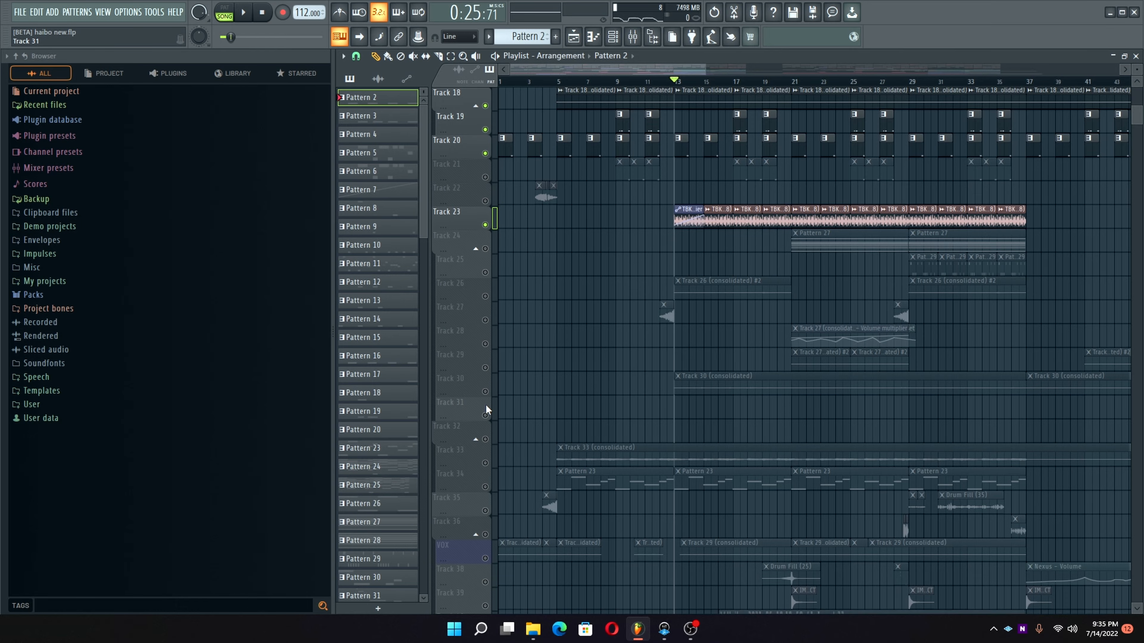
scroll(485, 404, down, 2)
scroll(486, 405, up, 4)
scroll(486, 403, up, 1)
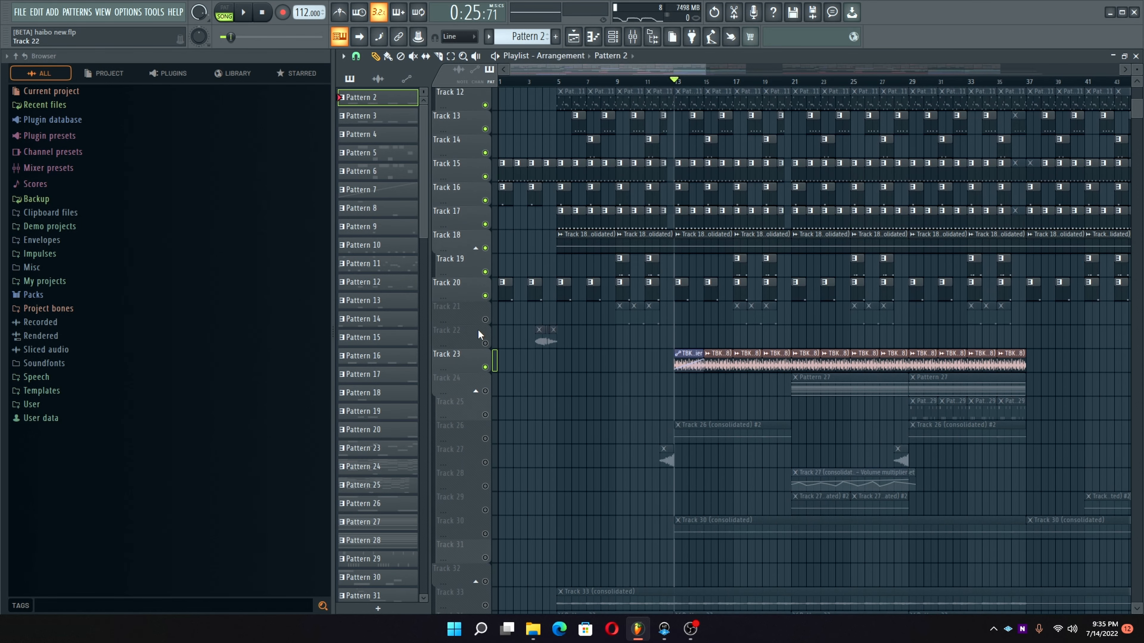
key(space)
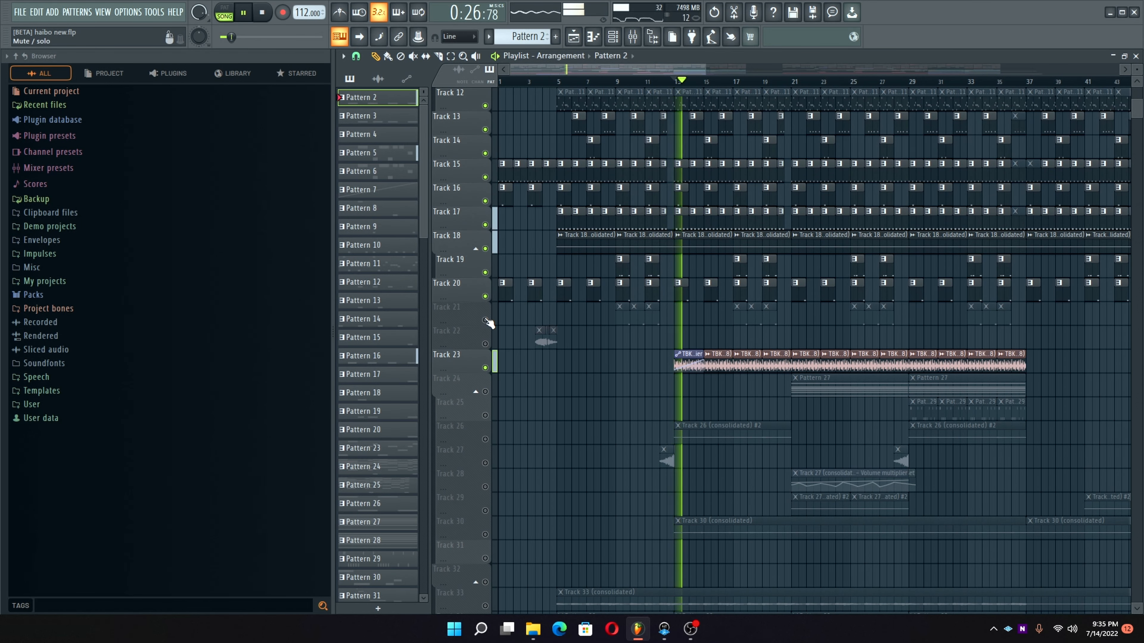
click(486, 320)
Step: Review the unmuted drum and percussion tracks in the playlist while the arrangement plays on from bar 13
scroll(486, 321, up, 3)
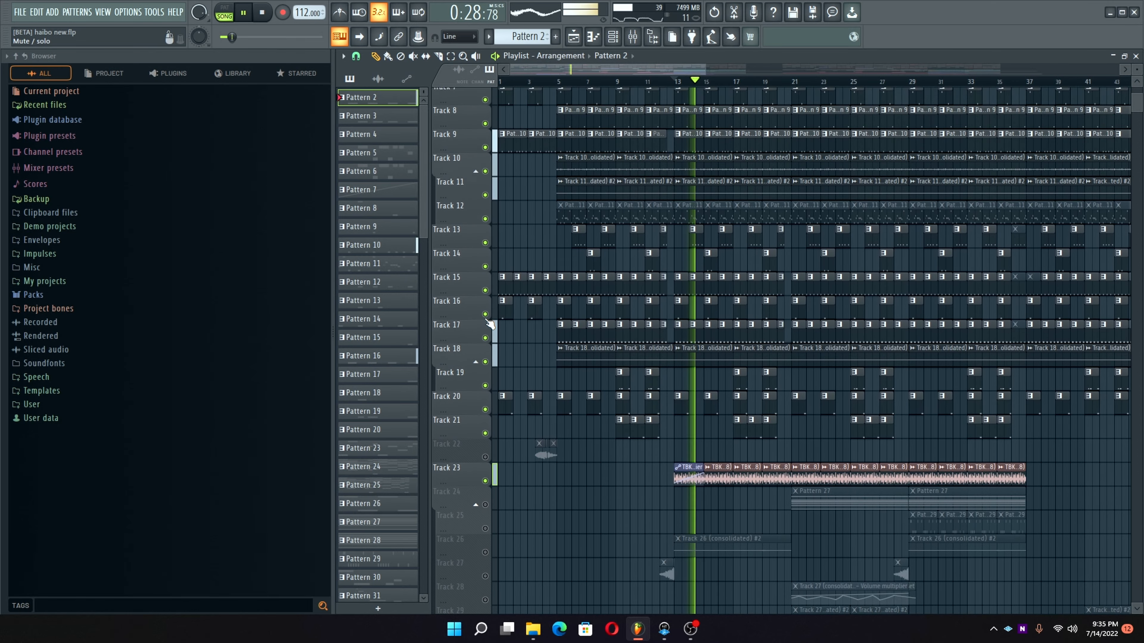
scroll(493, 247, up, 3)
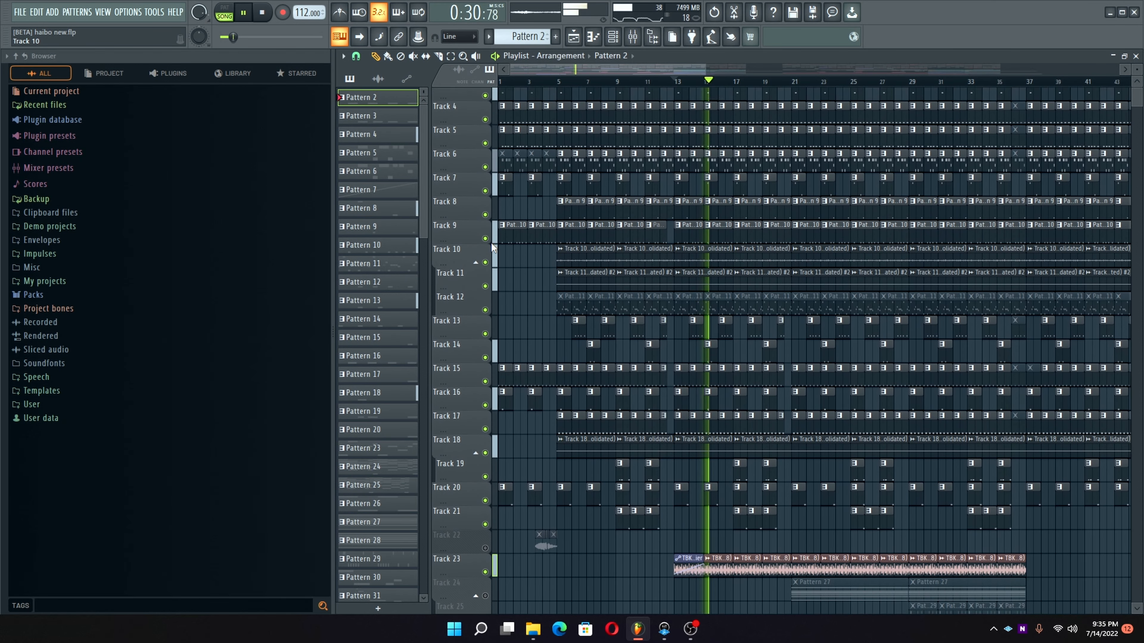
scroll(494, 249, down, 2)
scroll(492, 249, down, 2)
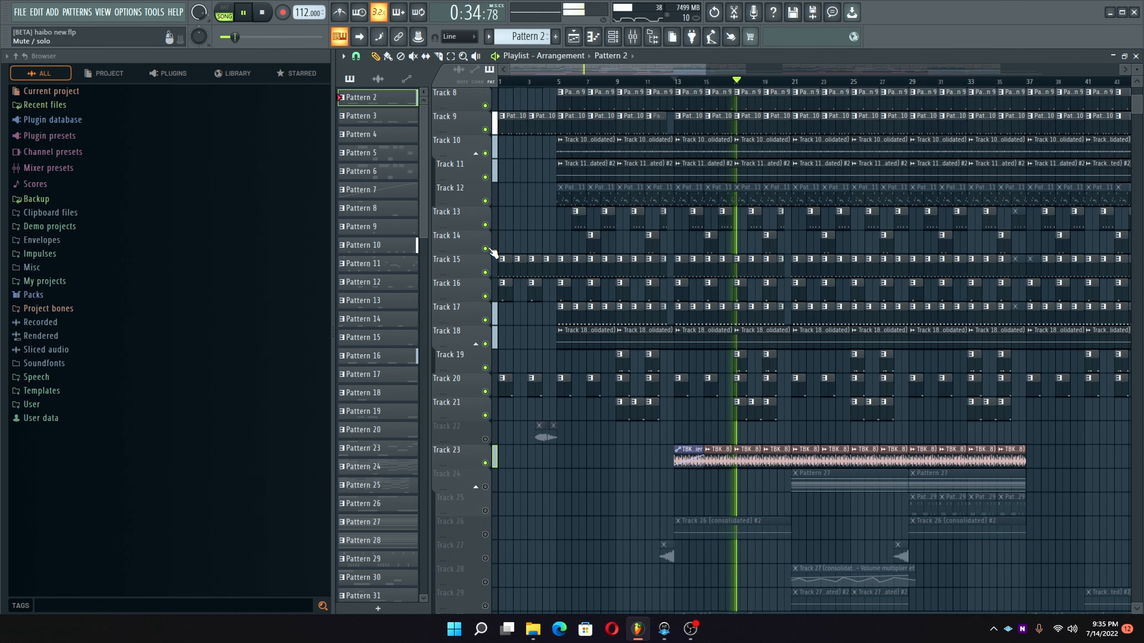
scroll(492, 252, up, 2)
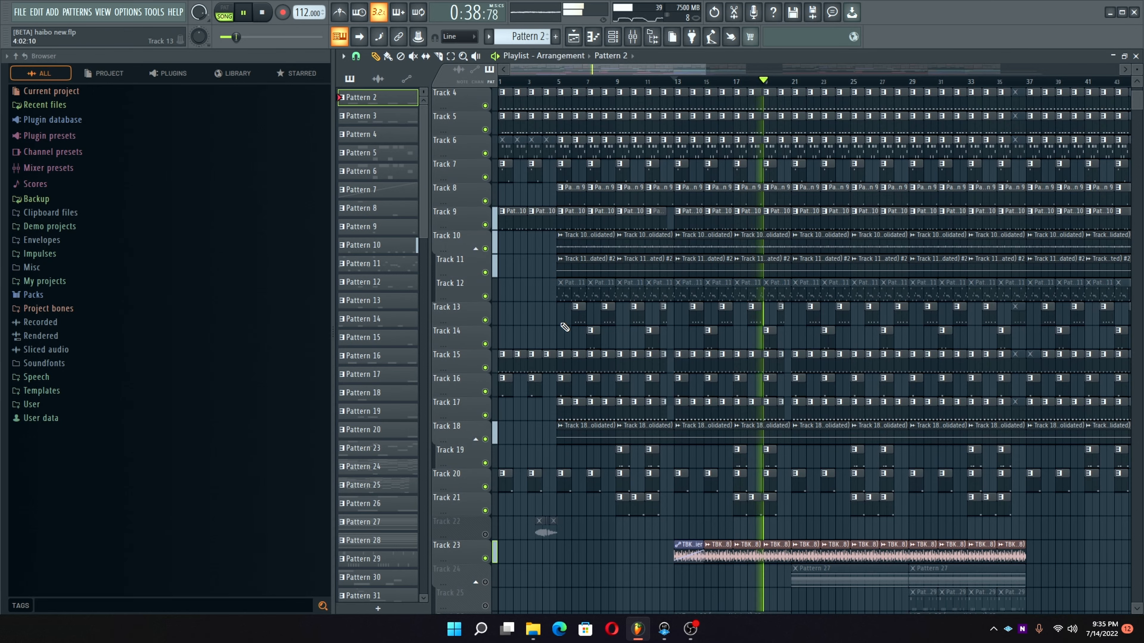
scroll(620, 326, down, 1)
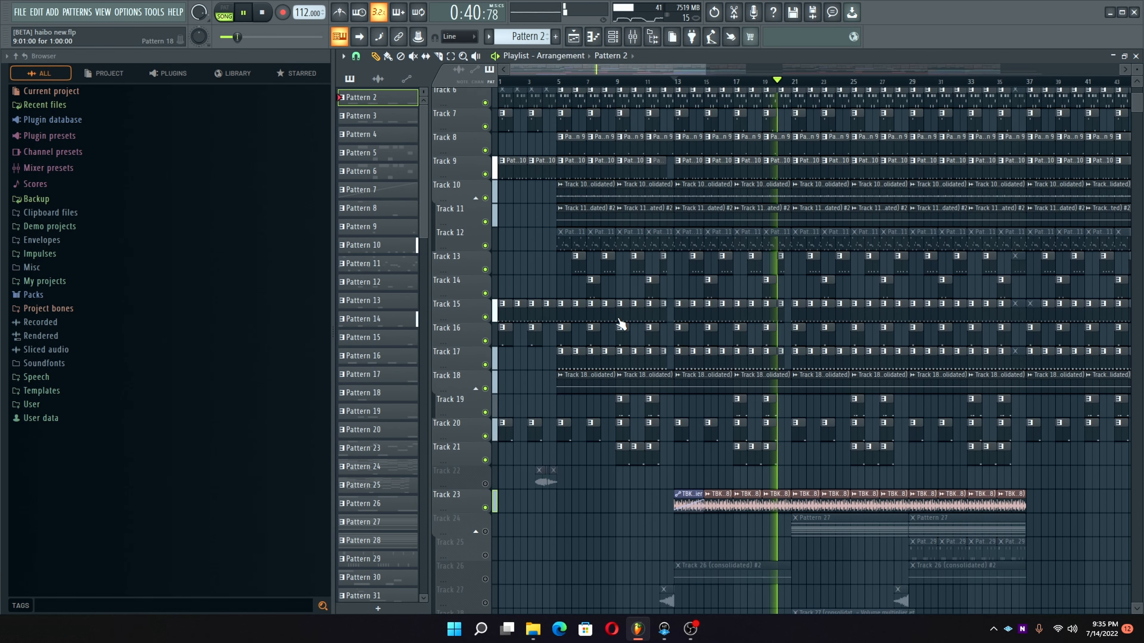
scroll(599, 316, up, 3)
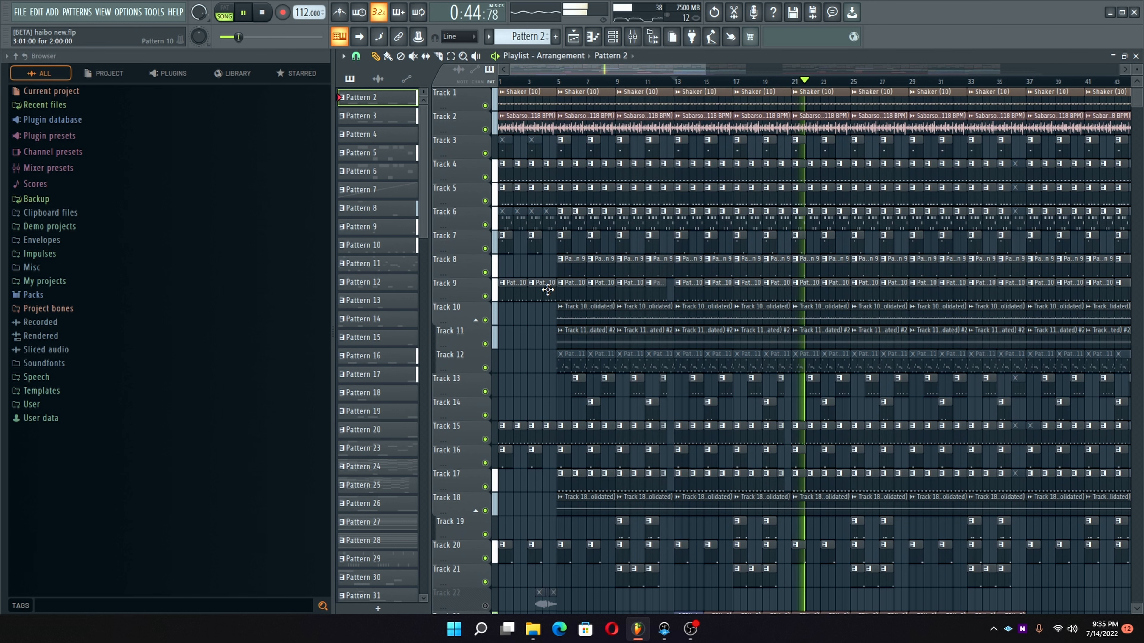
Step: Stop playback, return to the start of the song and solo Track 1 with the Shaker (10) clips
key(space)
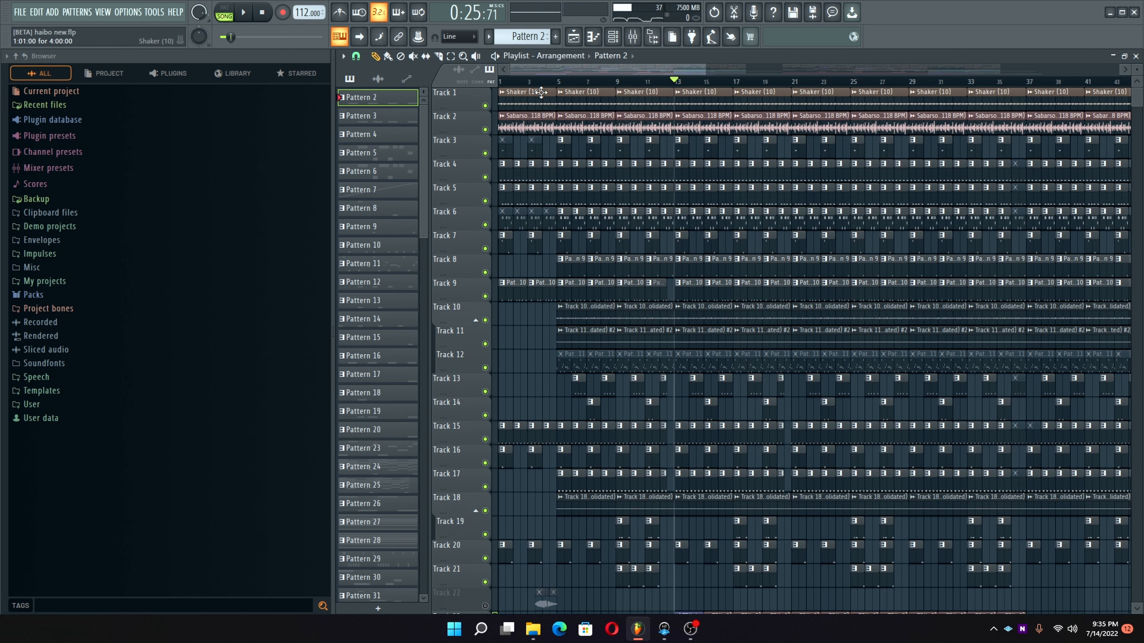
scroll(503, 82, up, 3)
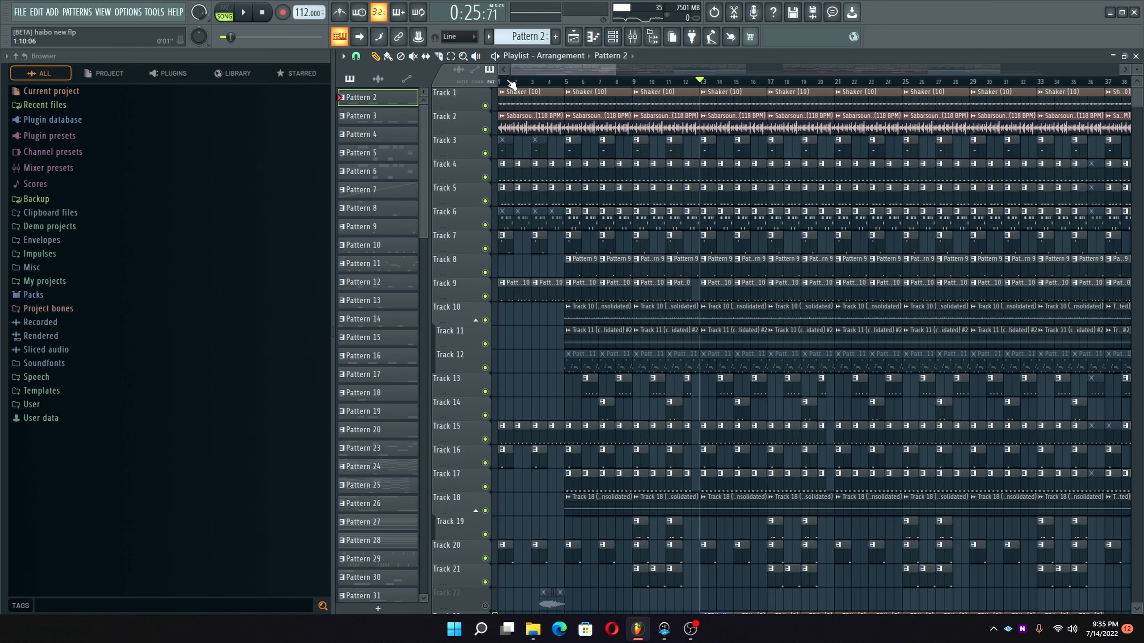
scroll(519, 85, down, 1)
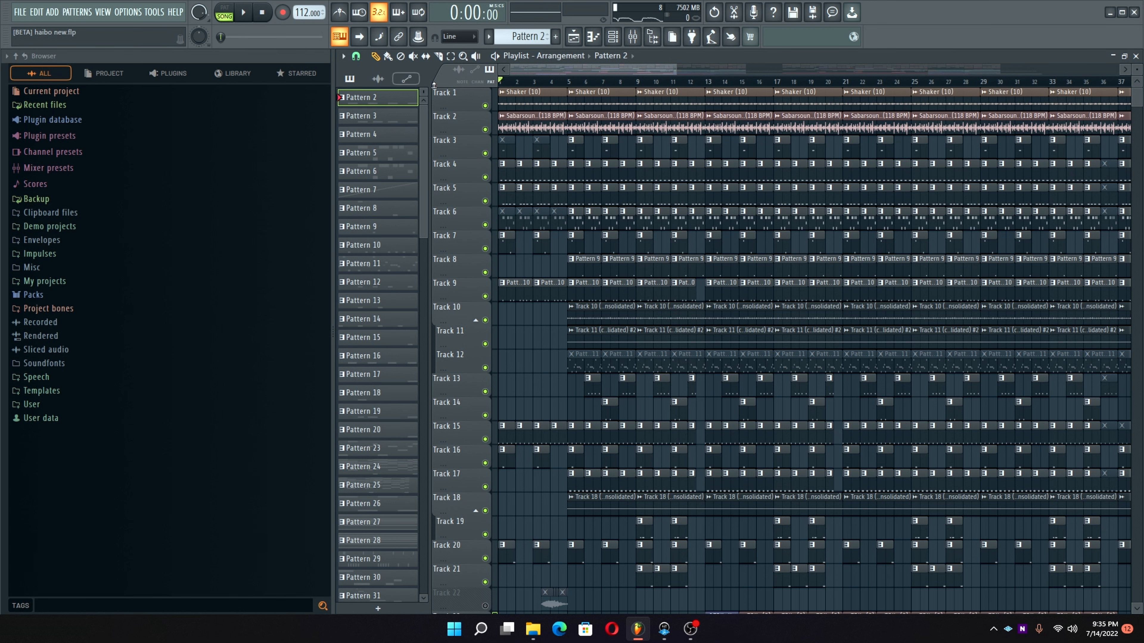
right_click(486, 107)
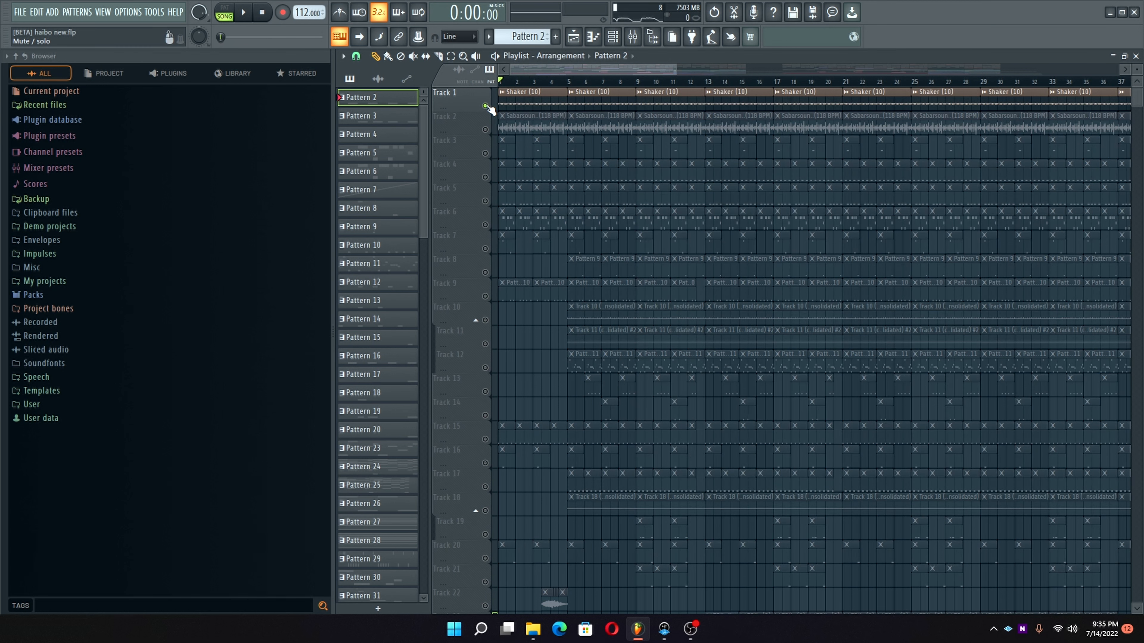
Step: Inspect the Shaker (10) clip's sample settings and its mixer track for effects, and close both windows
double_click(517, 100)
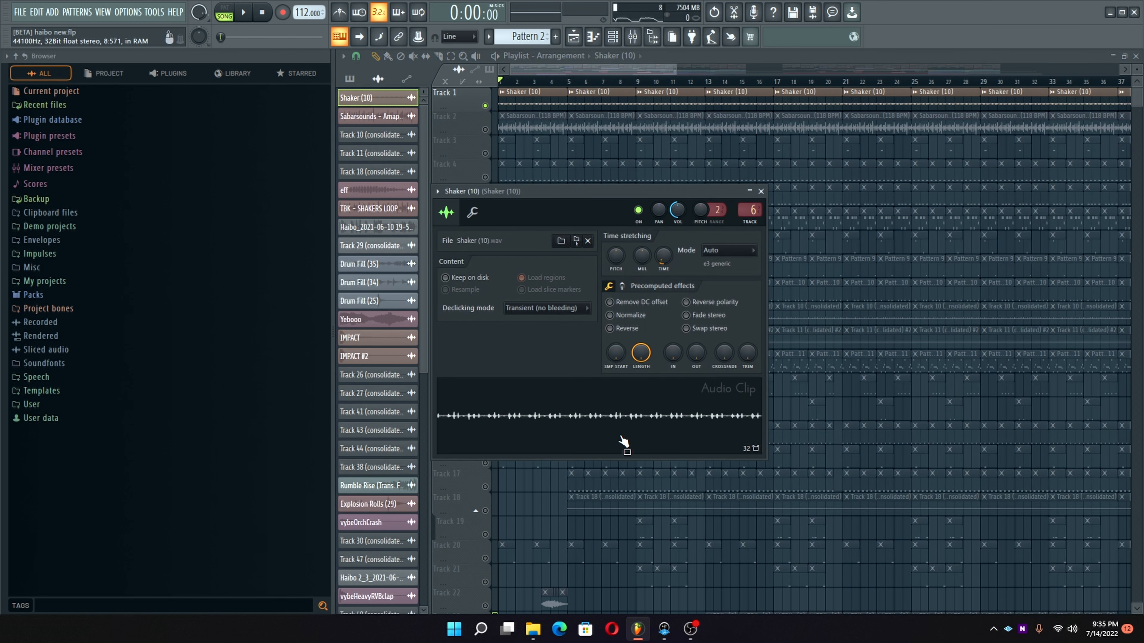
click(636, 37)
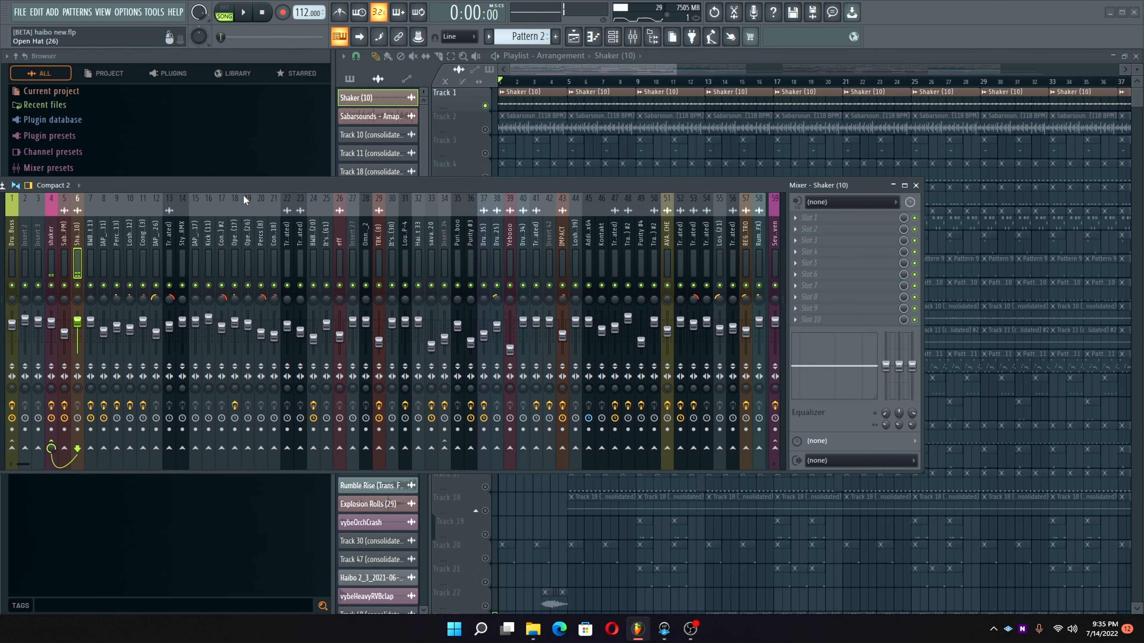
drag(246, 185, 481, 227)
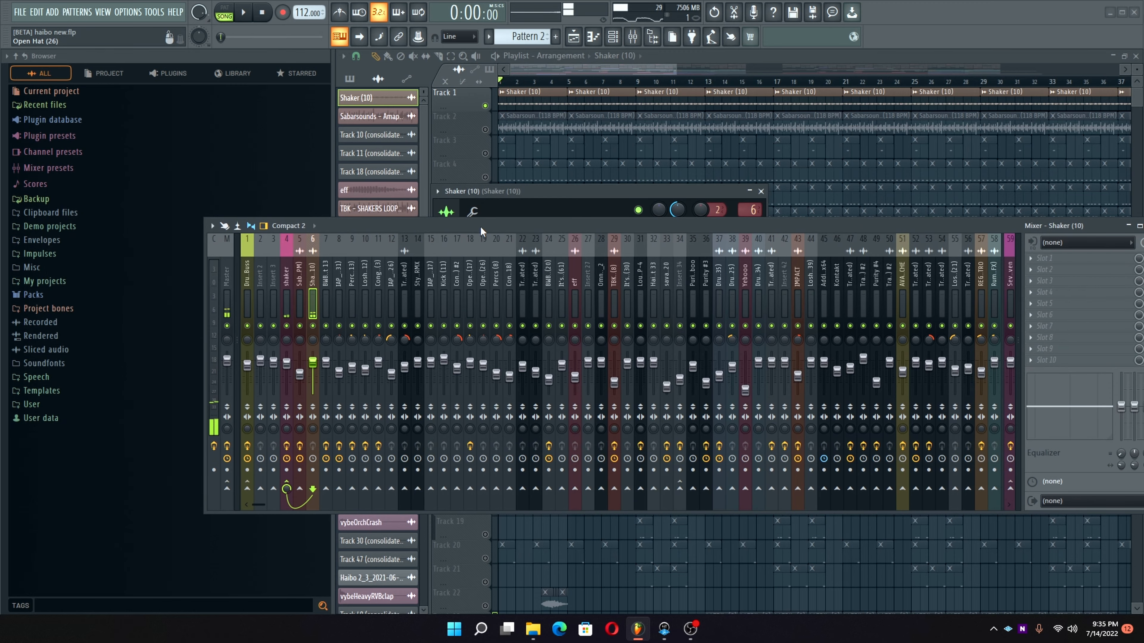
click(329, 299)
click(304, 295)
click(317, 297)
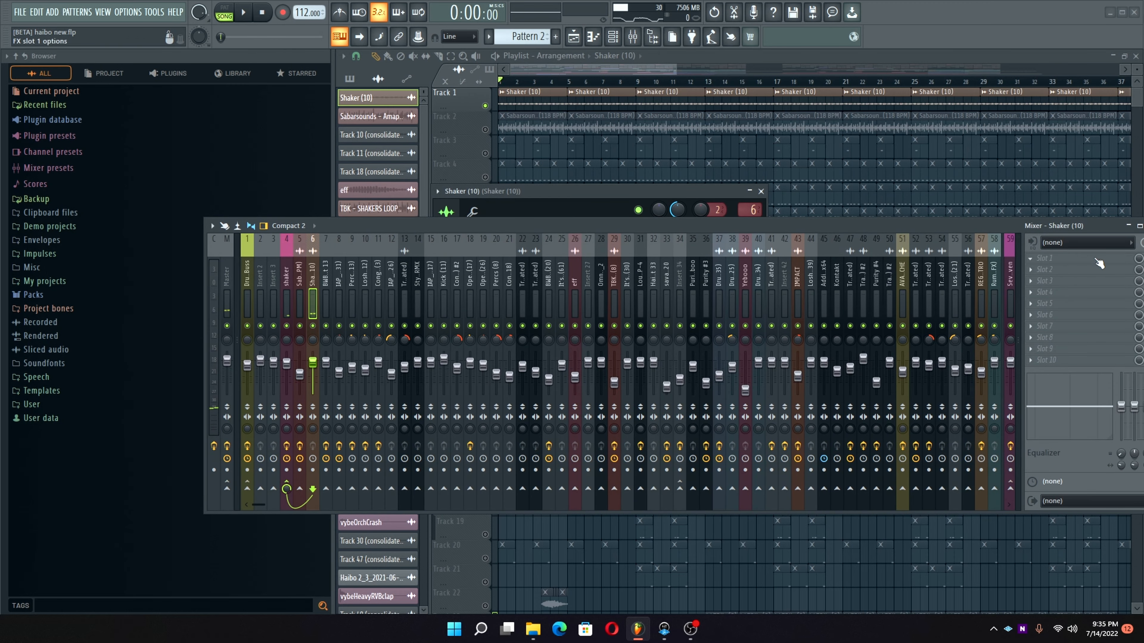
drag(997, 233, 568, 304)
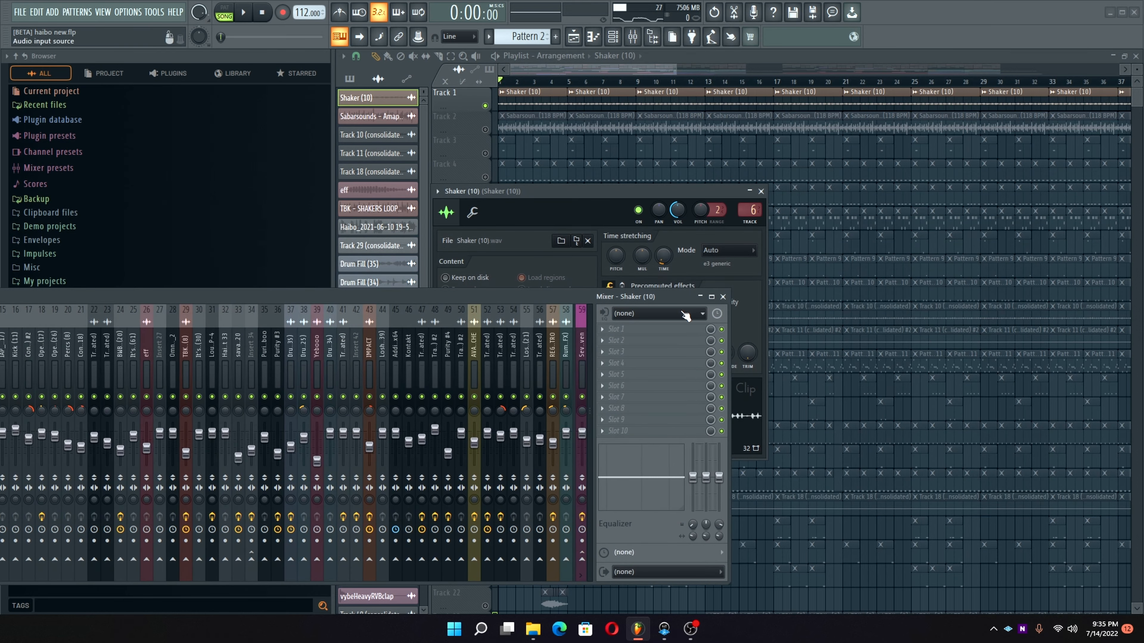
click(723, 297)
click(761, 190)
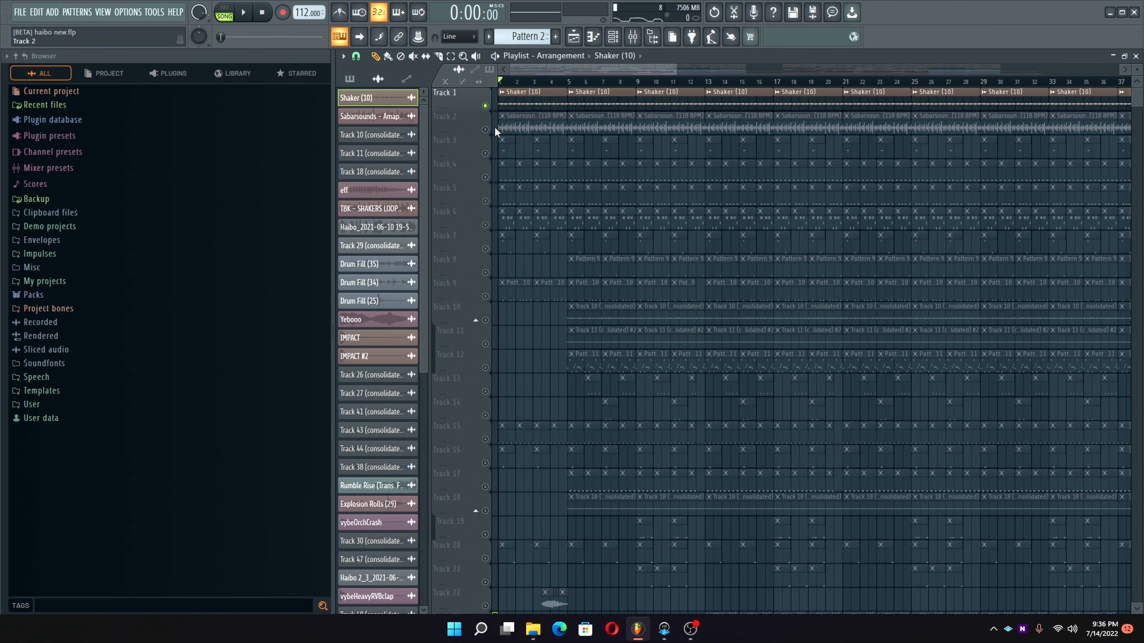
Step: Unmute Track 2 and check the sample settings of its Sabarsounds Amapiano shaker loop clip
click(485, 130)
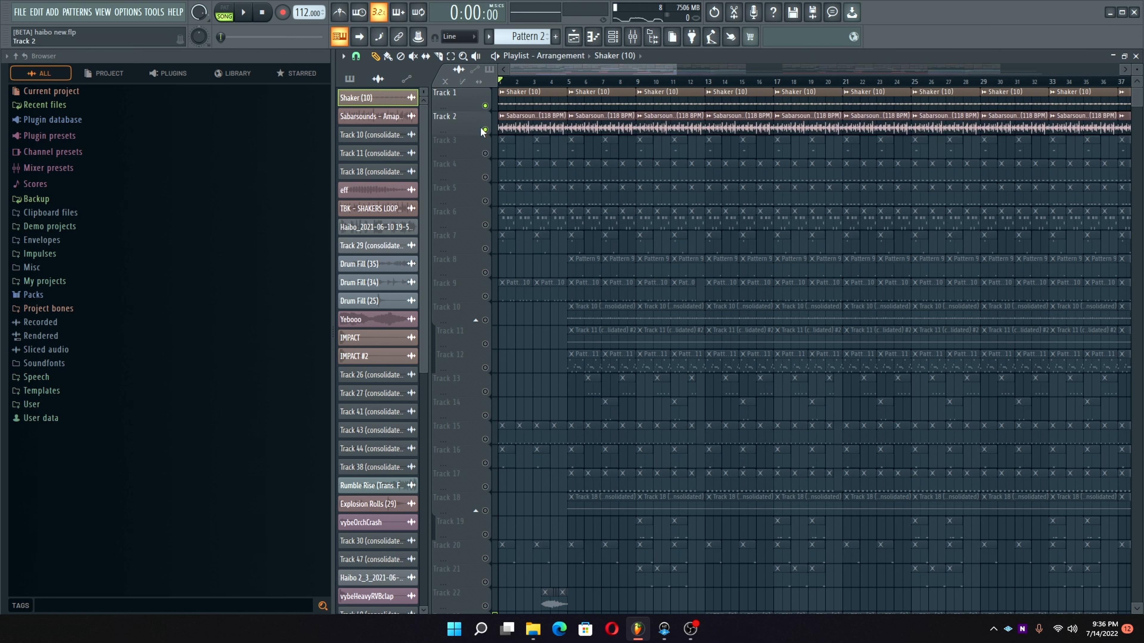
click(519, 127)
double_click(520, 127)
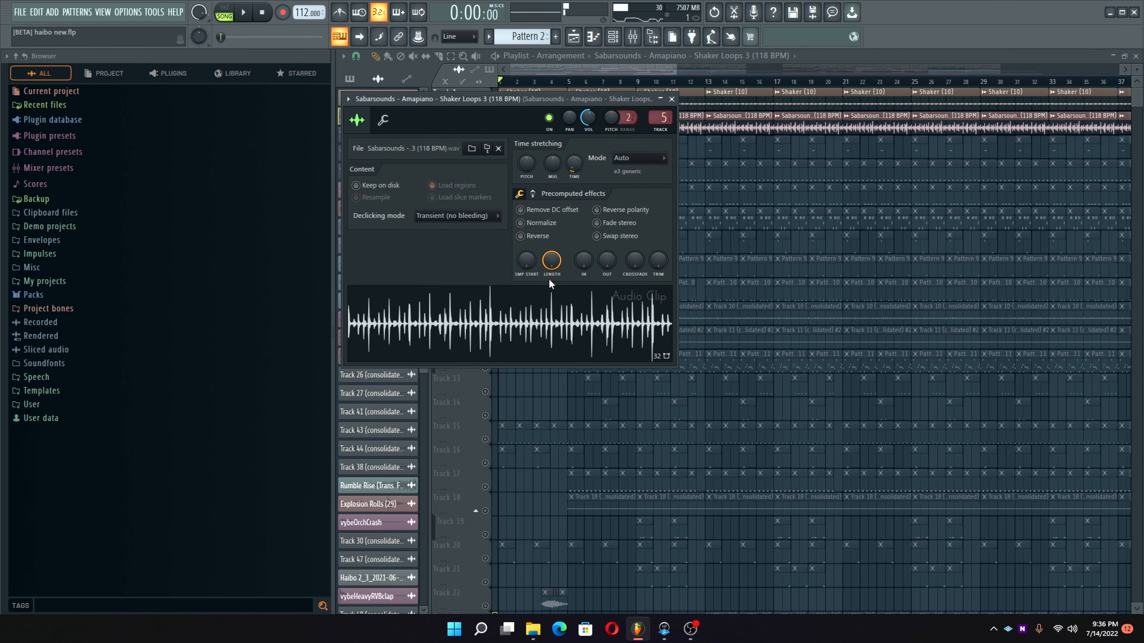
click(671, 99)
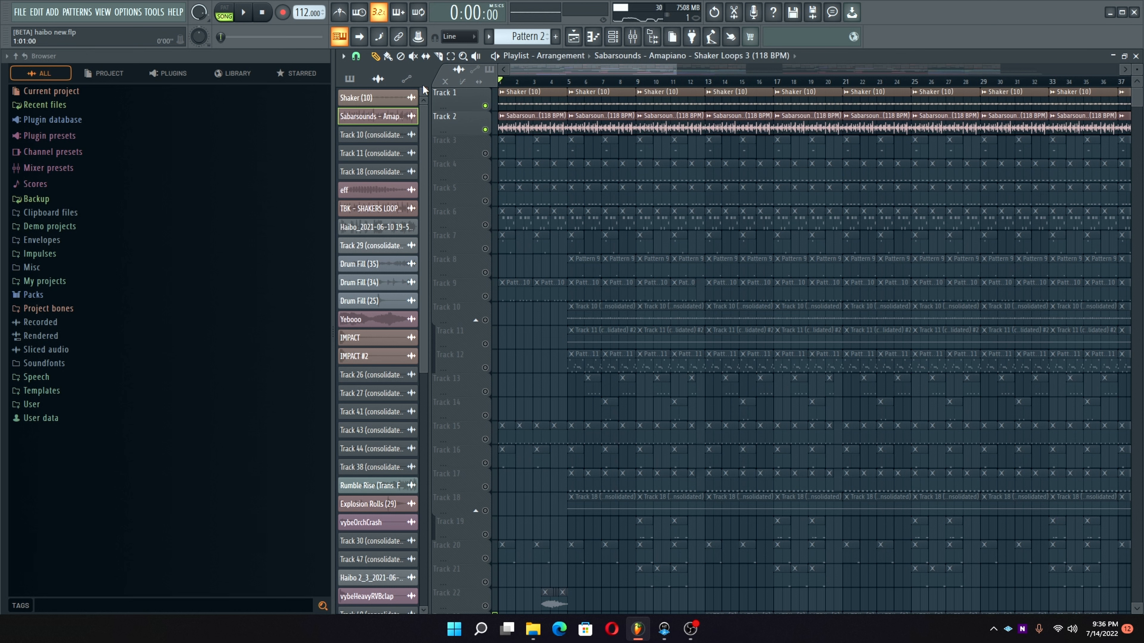
Step: Play the two shaker tracks with the time selection set to bars 1 through 8, and stop playback
key(space)
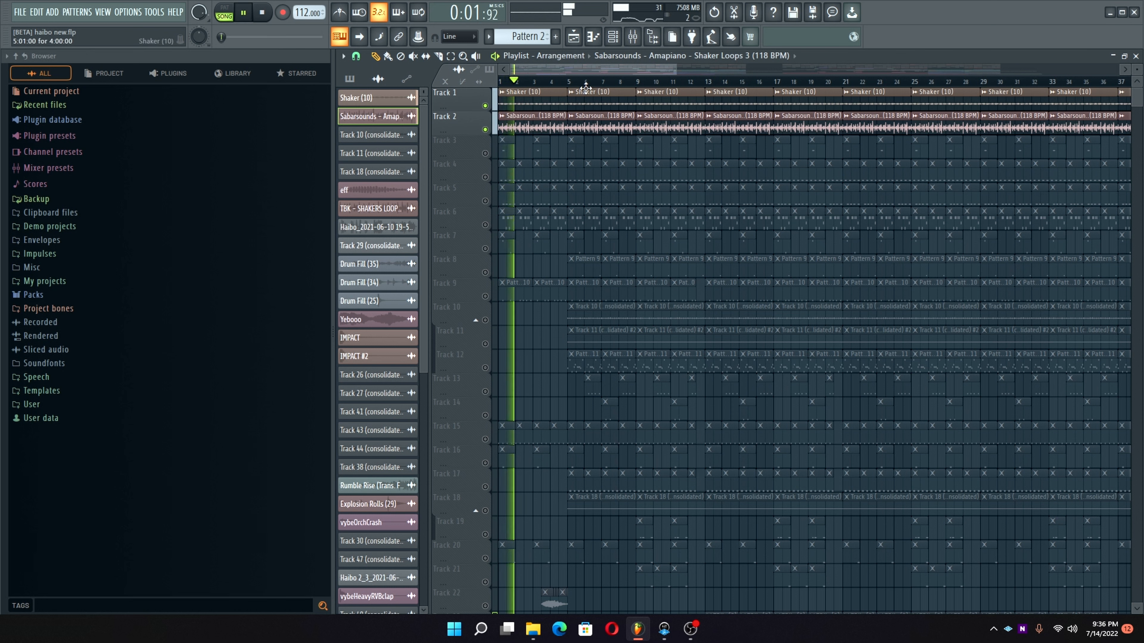
drag(569, 83, 499, 83)
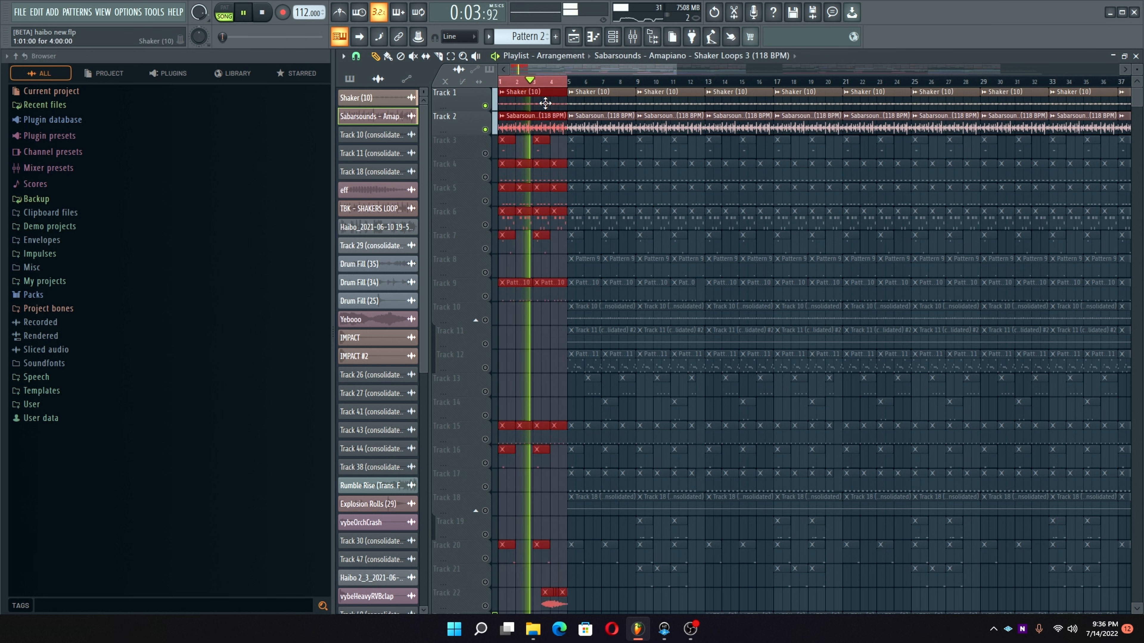
drag(638, 83, 499, 82)
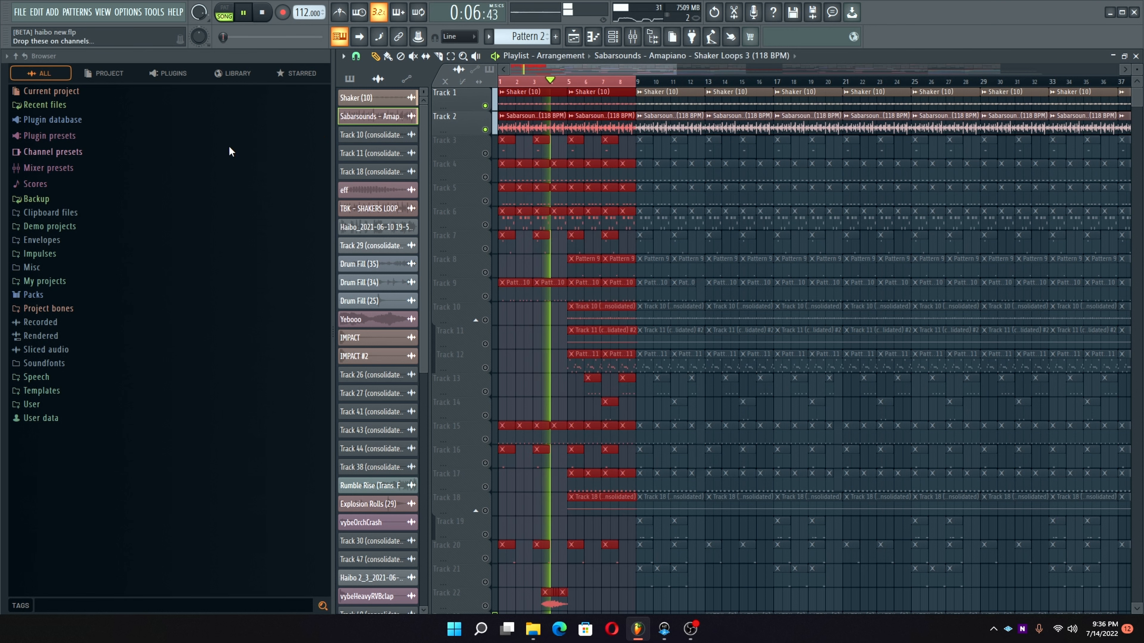
right_click(511, 316)
key(space)
Step: Unmute Track 3 and inspect the Percs (13) notes of its pattern in the piano roll
click(485, 153)
double_click(507, 148)
scroll(532, 271, down, 12)
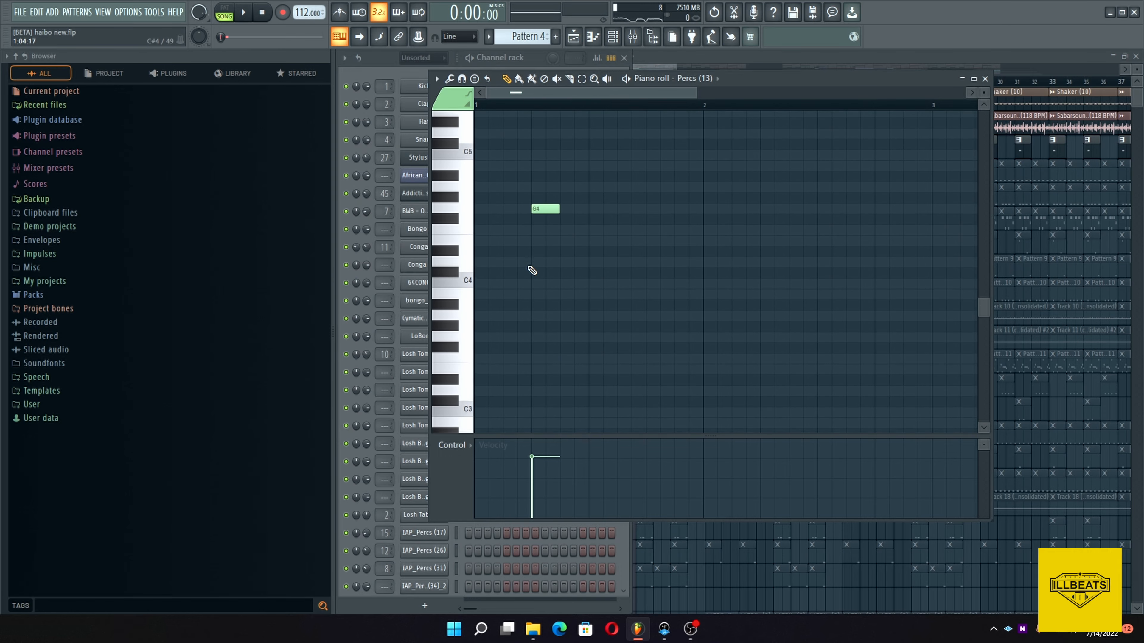
scroll(531, 271, up, 1)
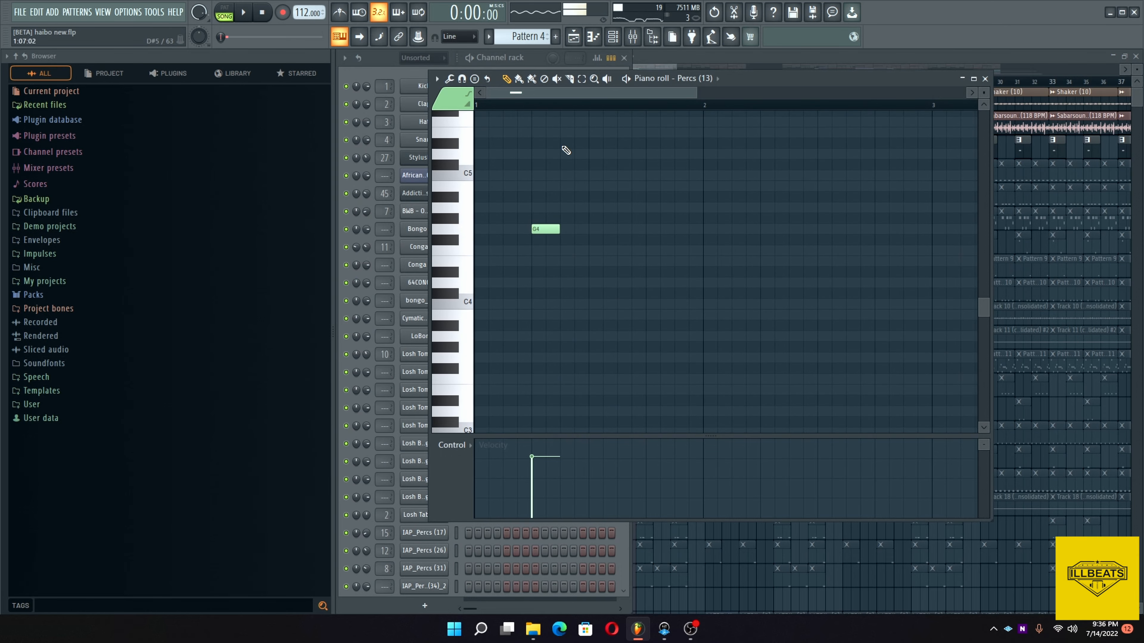
click(985, 79)
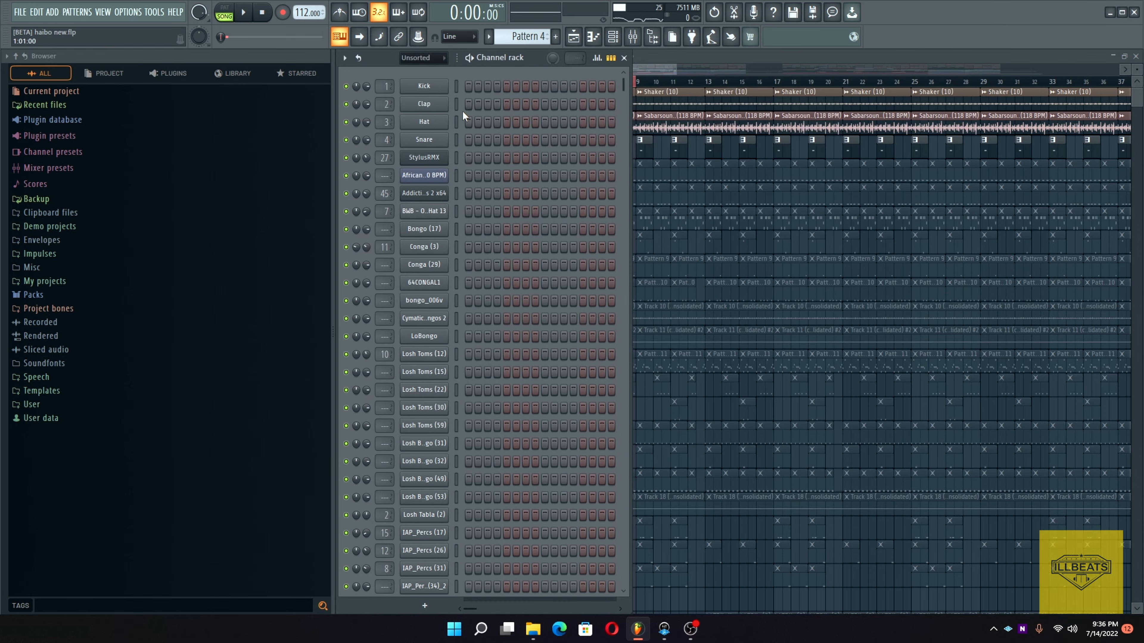
Step: Examine the Percs (13) channel's sampler settings and the Fruity soft clipper on its mixer track
scroll(511, 242, down, 10)
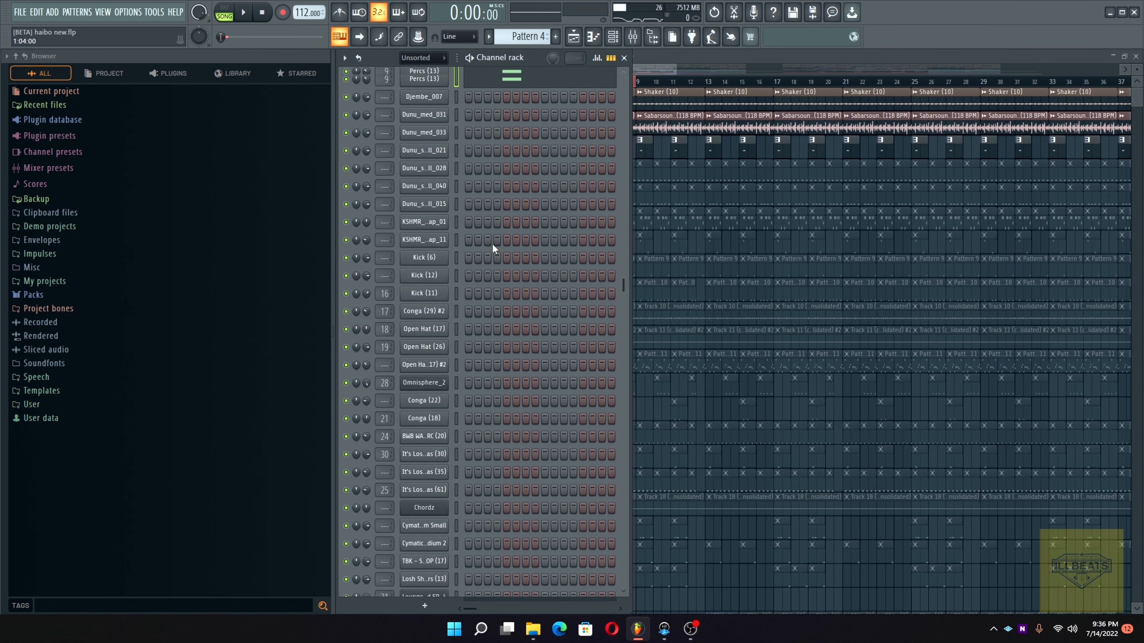
scroll(450, 203, up, 2)
click(431, 156)
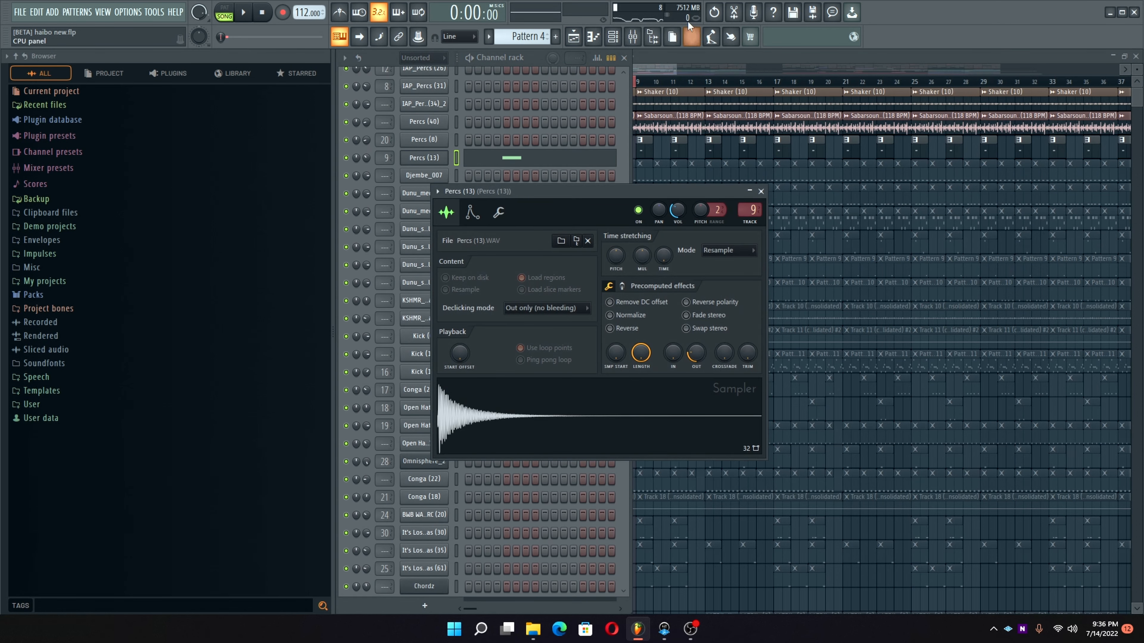
click(639, 36)
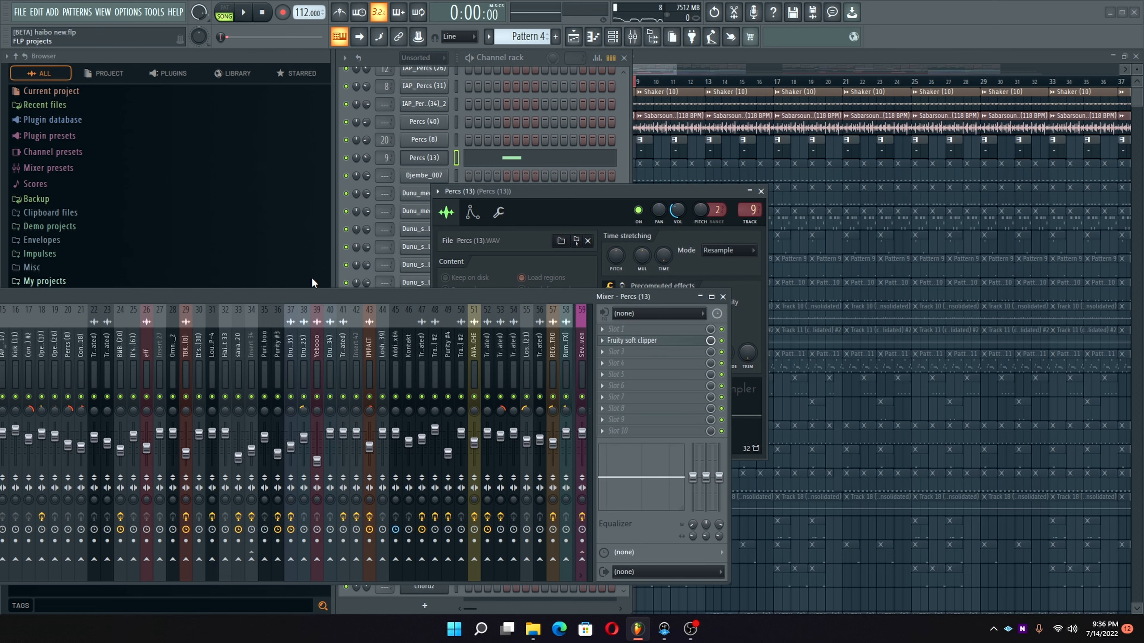
drag(312, 289, 724, 177)
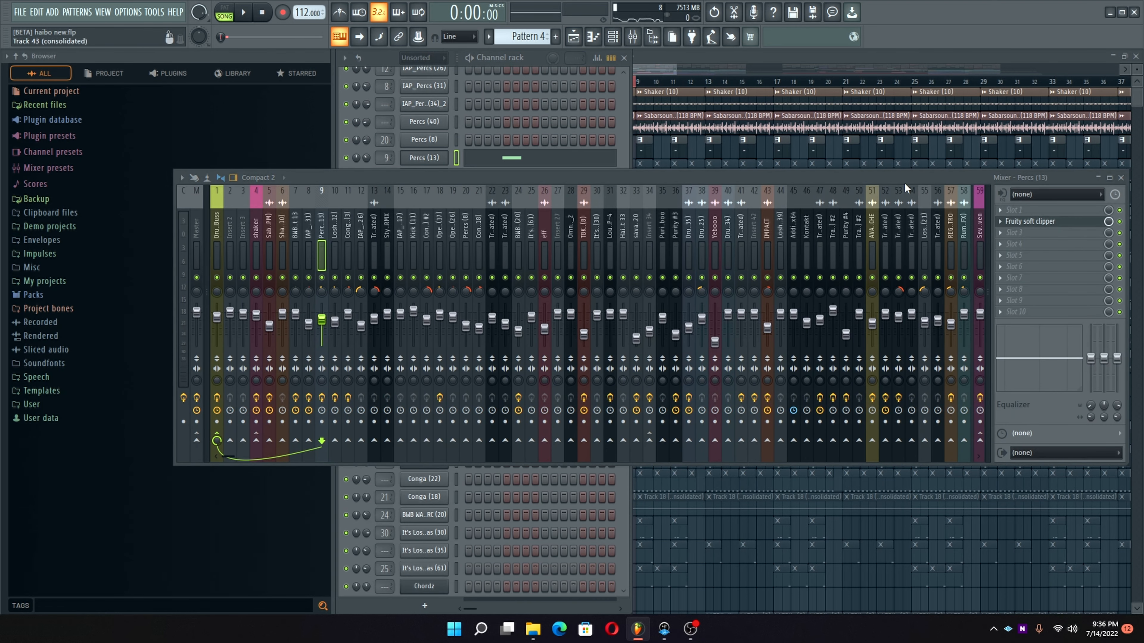
drag(856, 173, 549, 289)
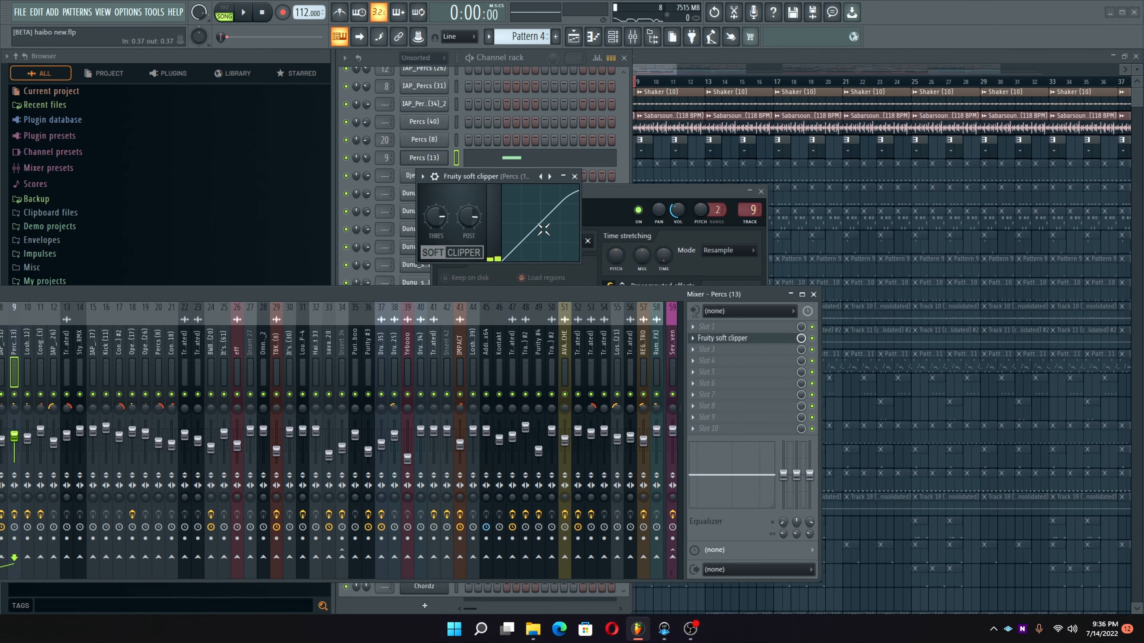
click(577, 178)
Step: Start playback, return to the playlist and unmute Track 4
key(space)
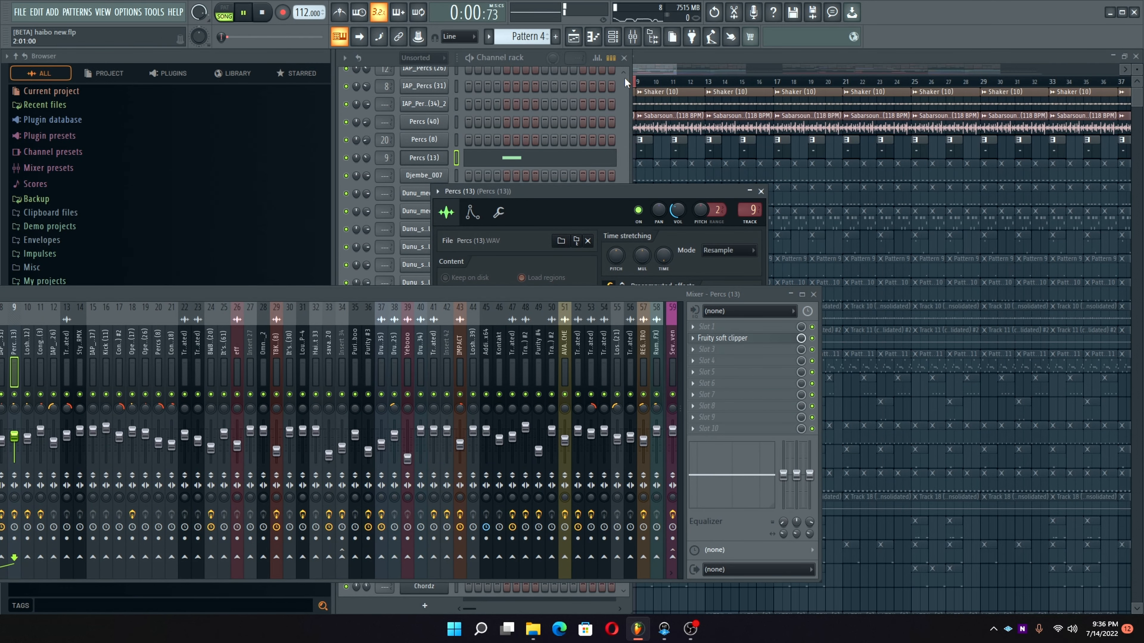
key(F5)
click(485, 177)
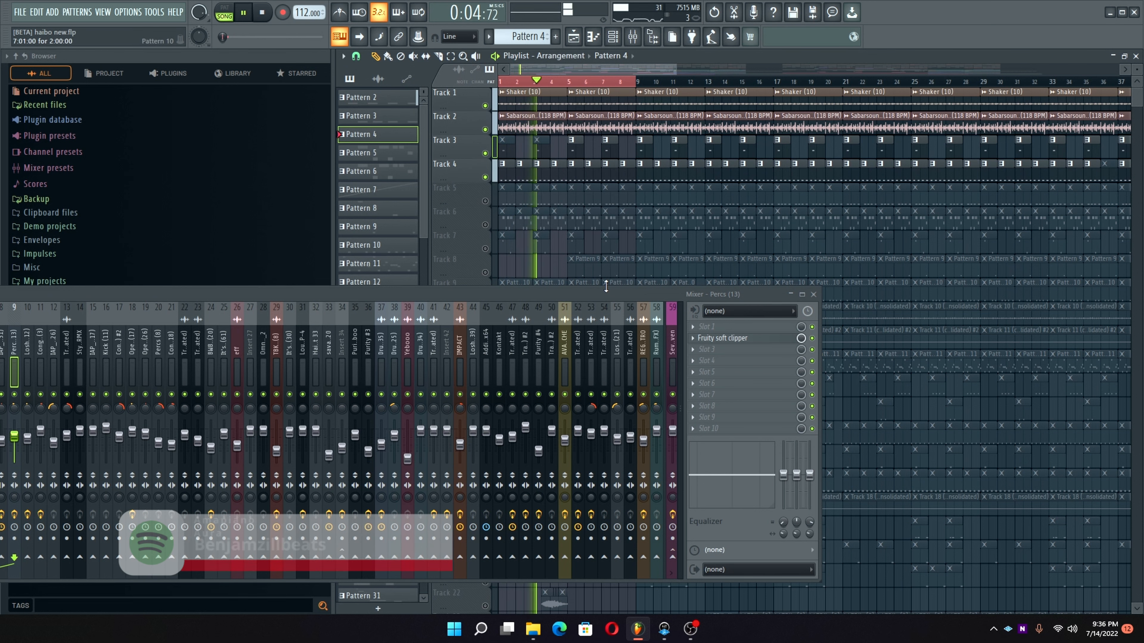
Step: Check the mixer track levels while the four unmuted tracks play, and stop playback
drag(559, 288, 919, 253)
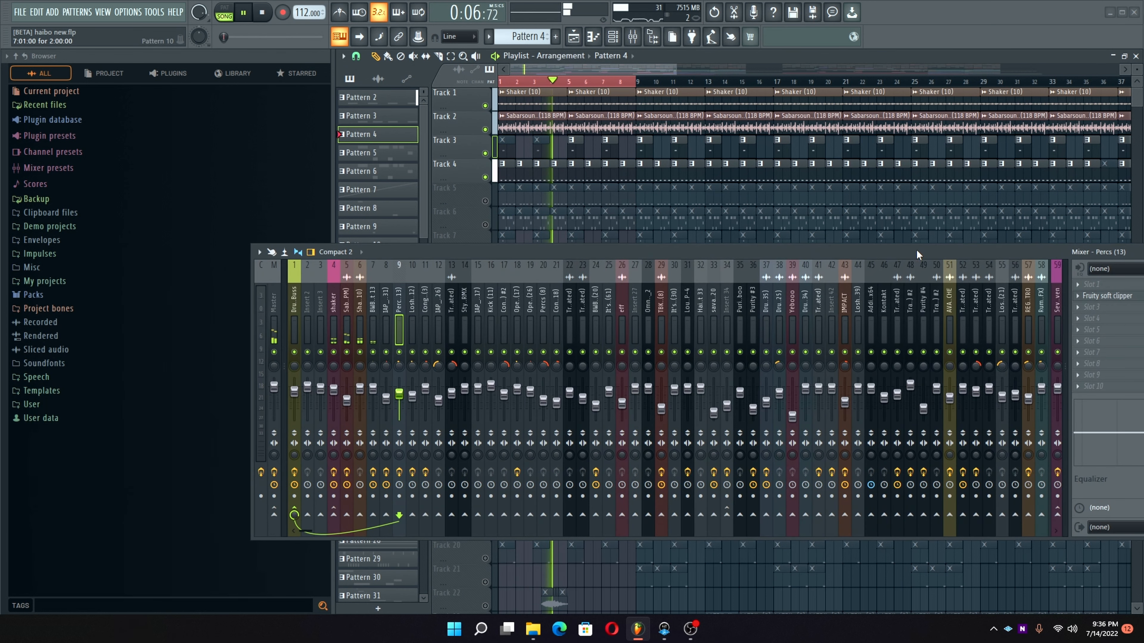
scroll(395, 291, right, 6)
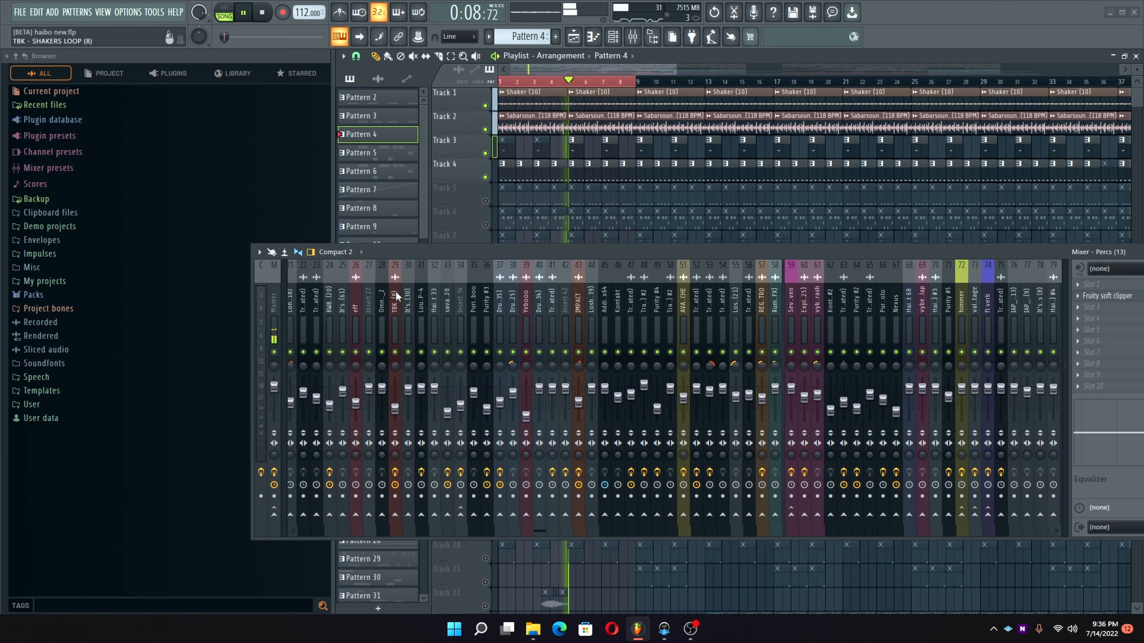
scroll(395, 291, left, 5)
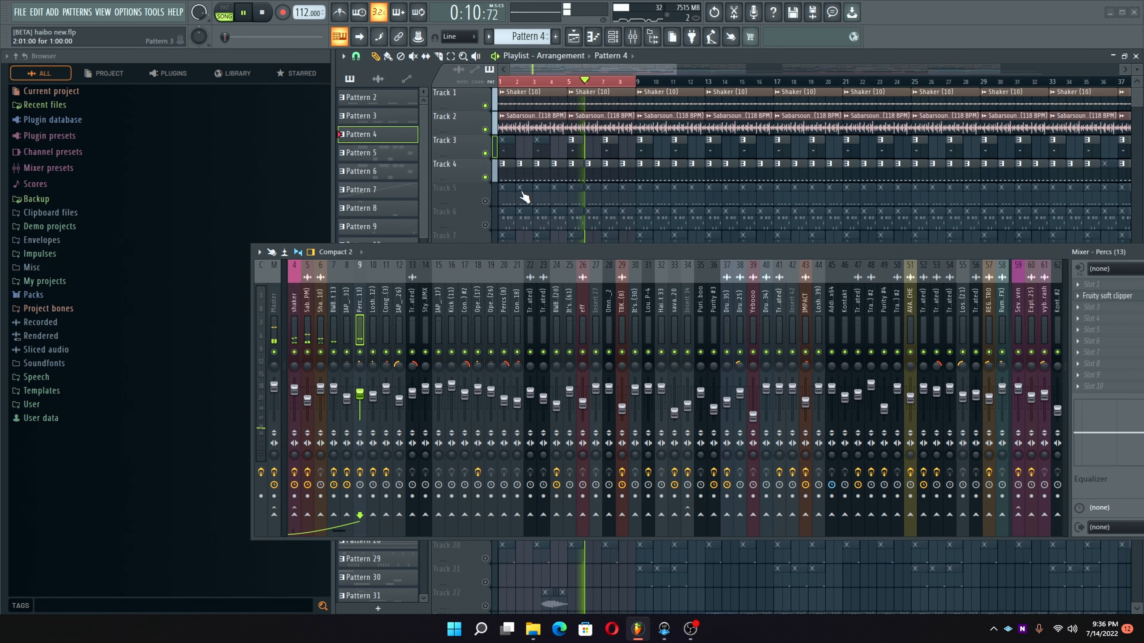
key(space)
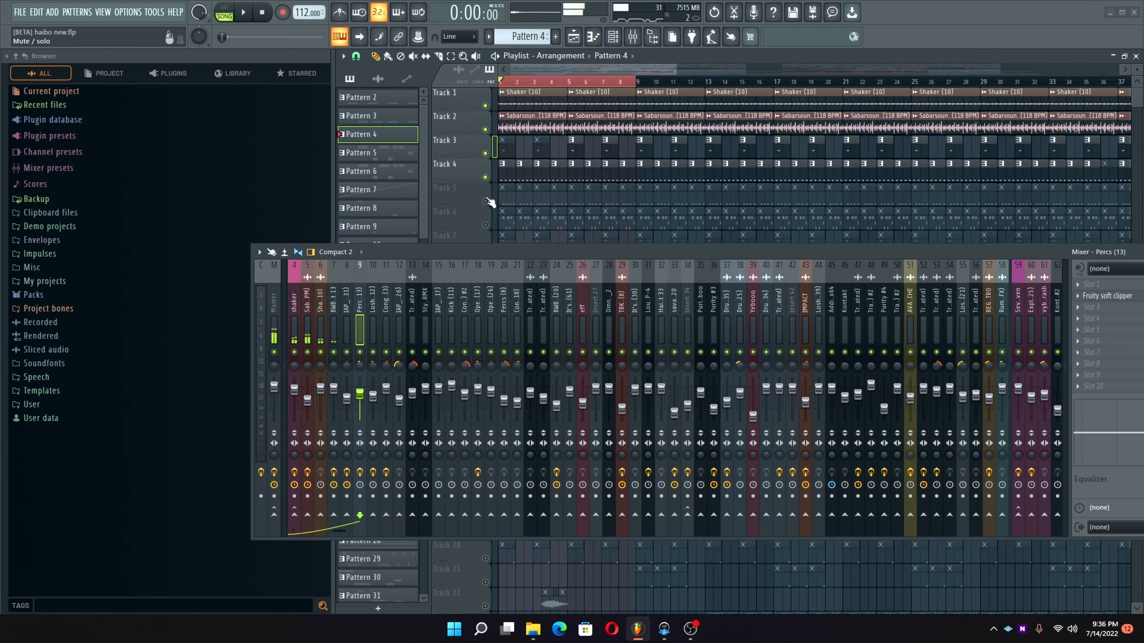
Step: Open Track 4's pattern in the channel rack and inspect the BWB - Open Hat 13 channel and its soothe2_x64 mixer effect
double_click(506, 167)
drag(419, 252, 653, 135)
scroll(469, 145, down, 20)
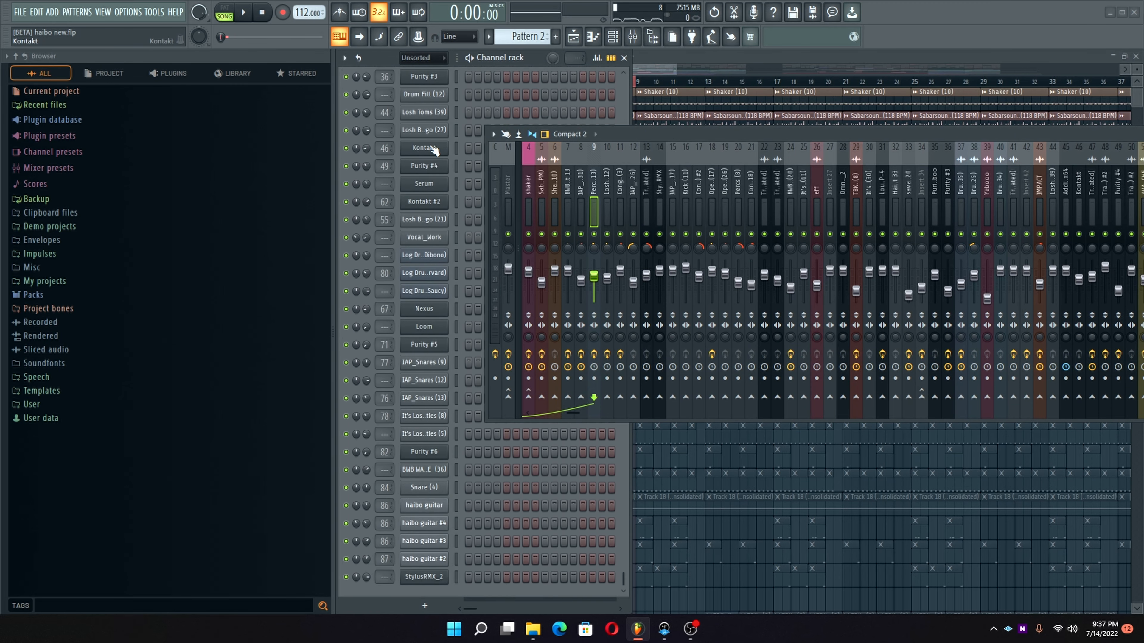
scroll(432, 148, up, 20)
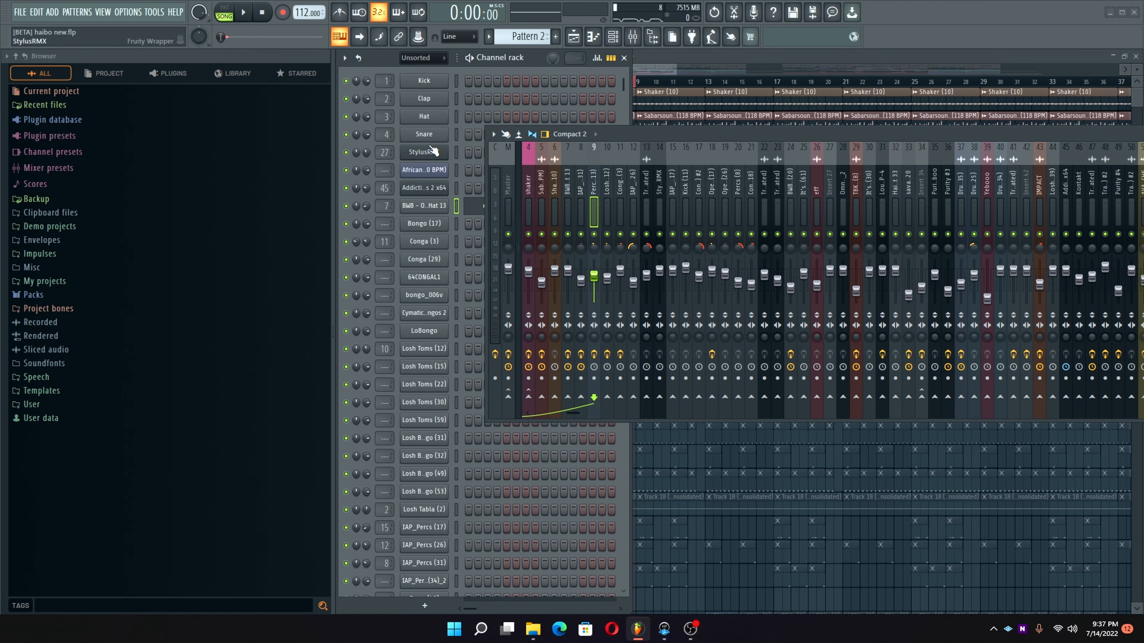
click(419, 210)
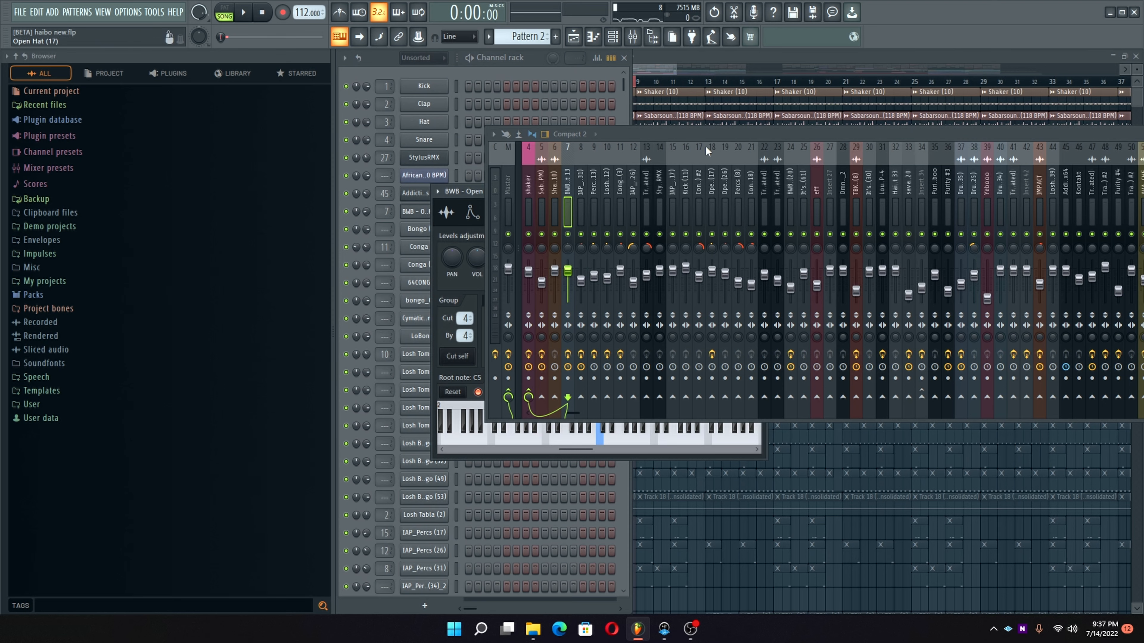
drag(715, 131, 376, 103)
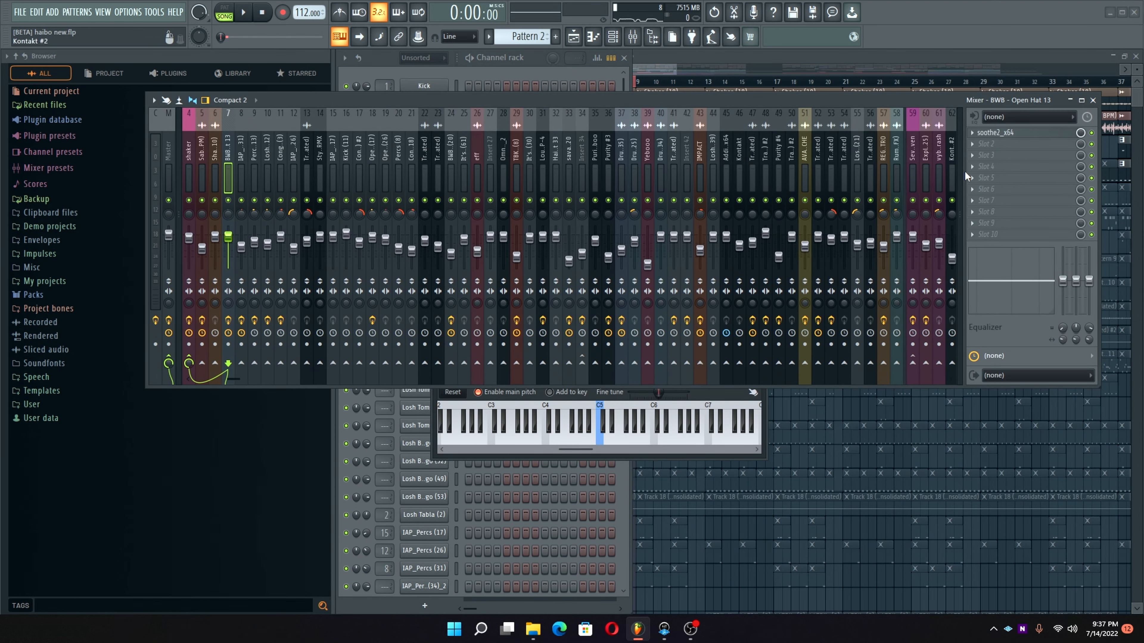
click(1014, 133)
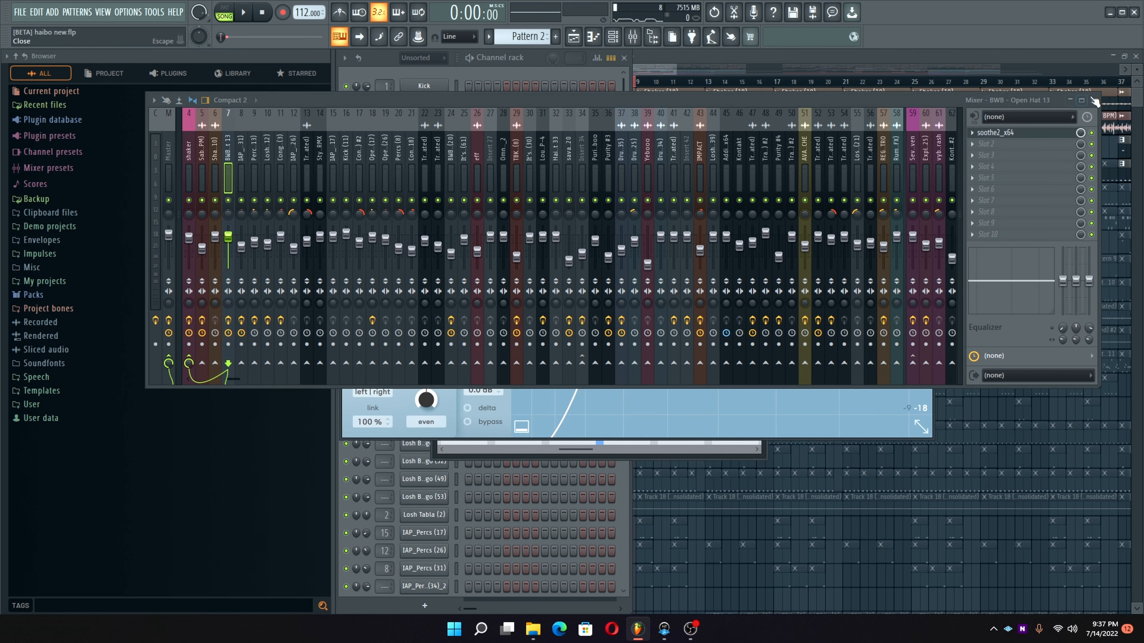
Step: Examine the soothe2_x64 curve and settings on the BWB - Open Hat 13 mixer track while the song plays
click(1093, 101)
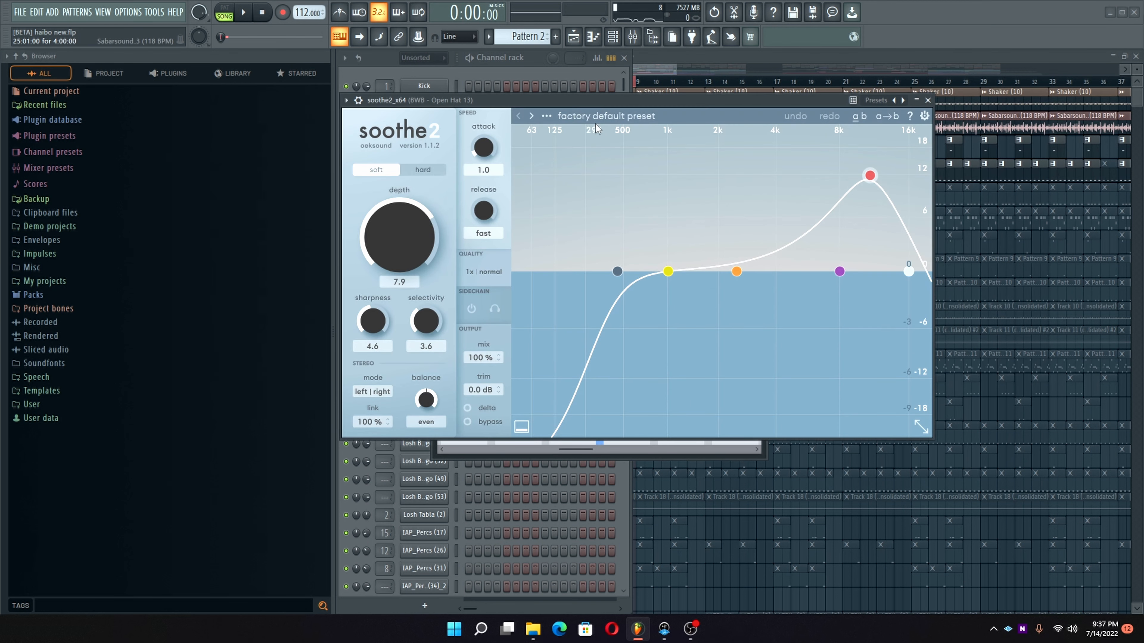
drag(584, 100, 600, 133)
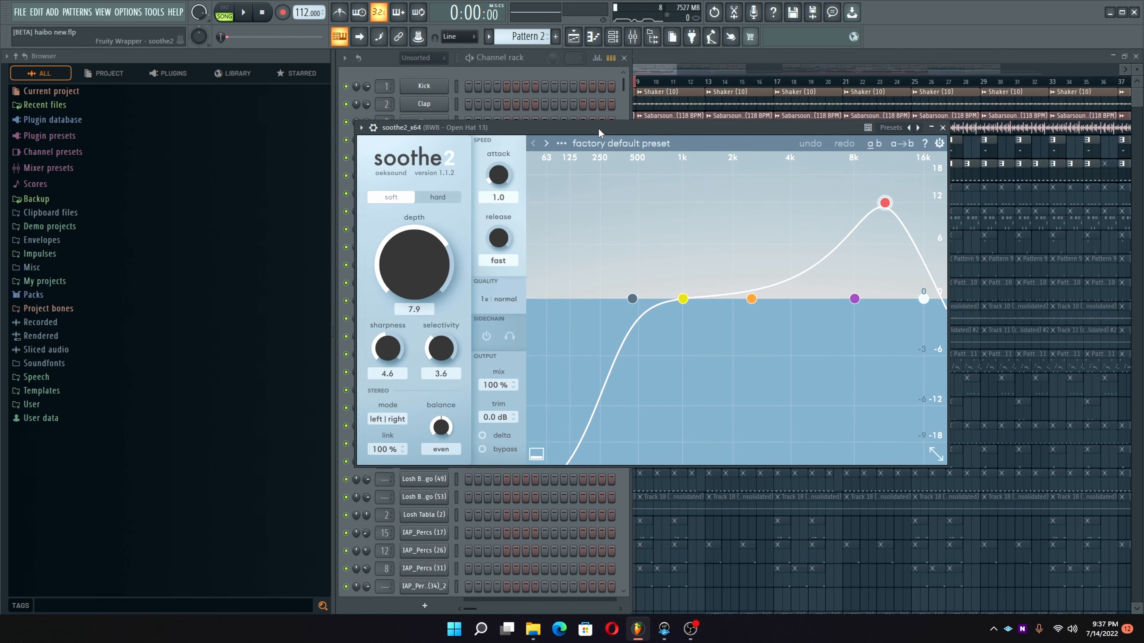
click(360, 130)
click(381, 377)
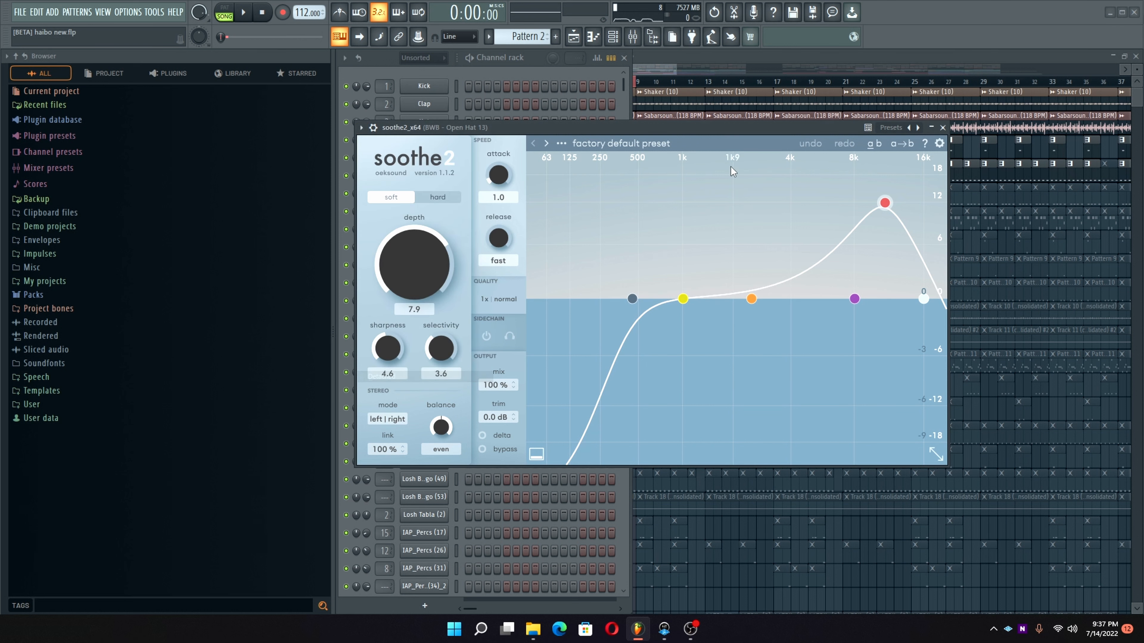
drag(711, 126, 511, 97)
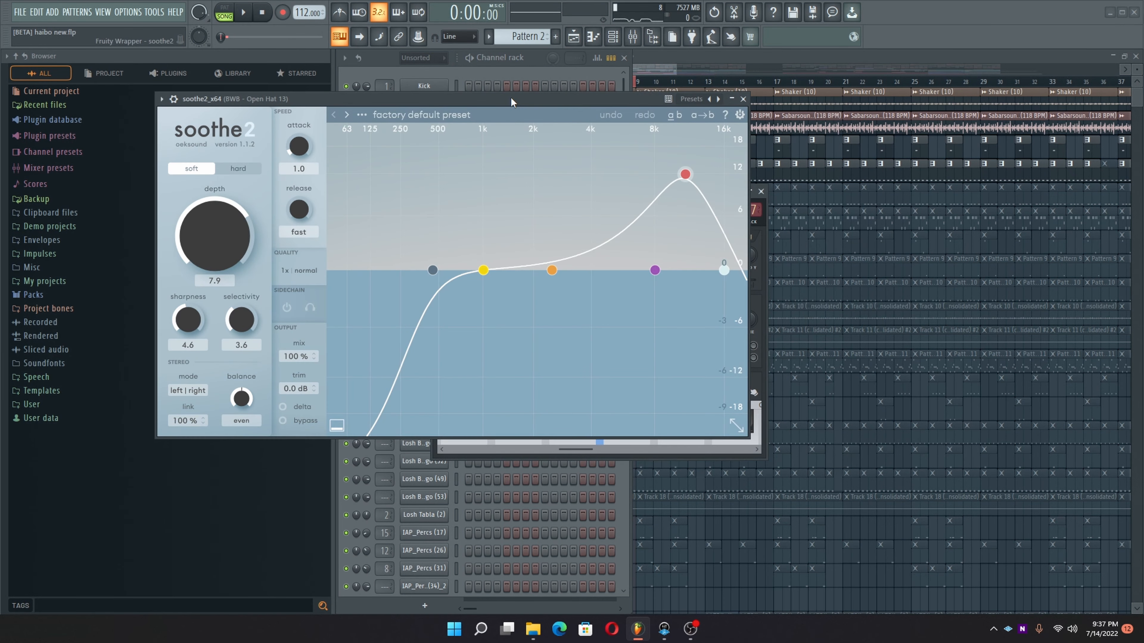
key(space)
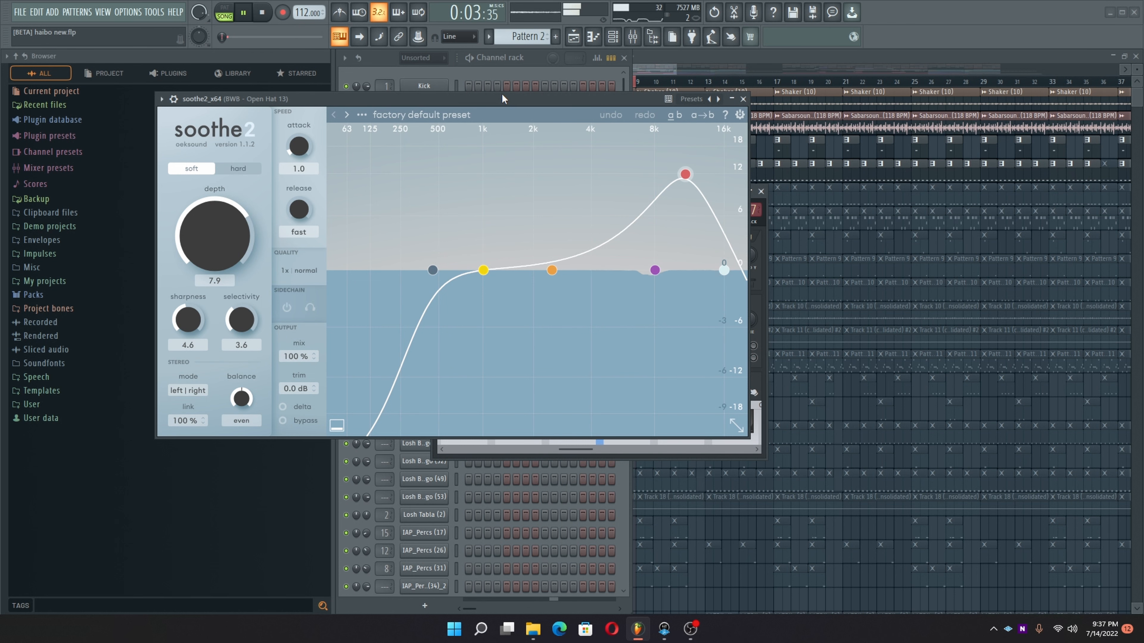
Step: Return to the playlist, unmute Track 5 and restart playback from the beginning
click(743, 100)
click(659, 57)
key(space)
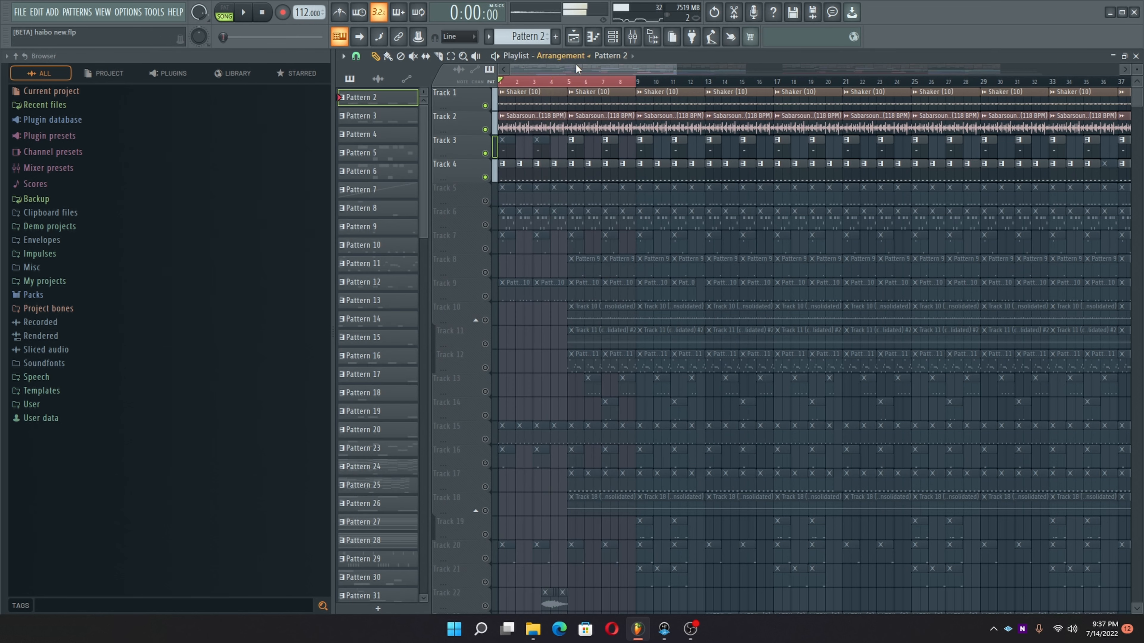
click(489, 202)
key(space)
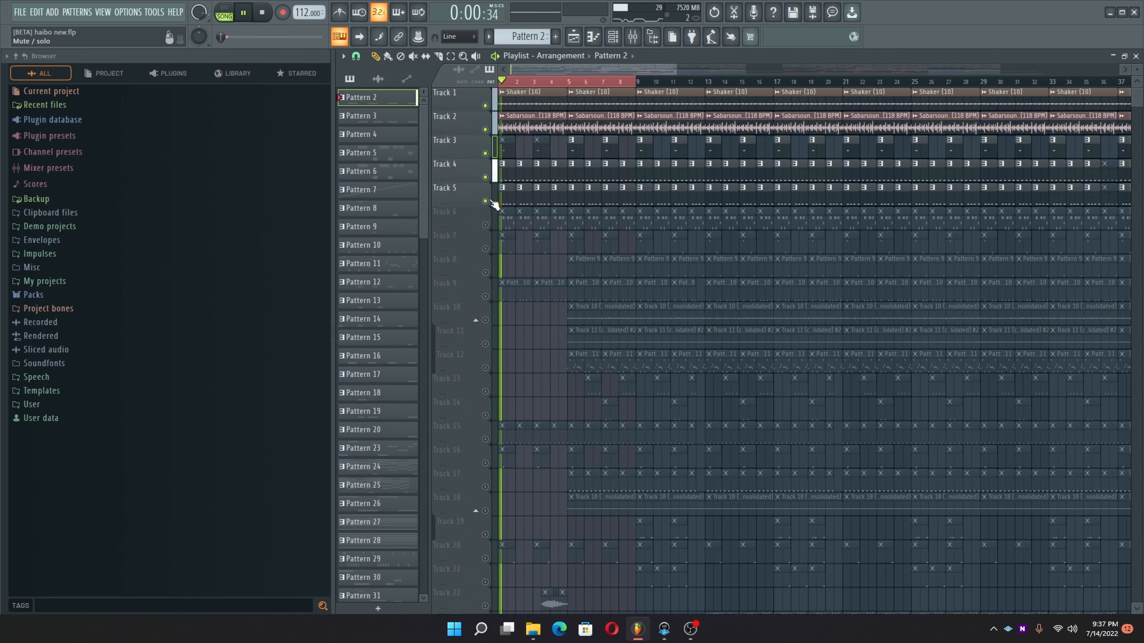
Step: Open Track 5's pattern and inspect the IAP_Percs (31) piano roll notes and sampler settings
double_click(514, 200)
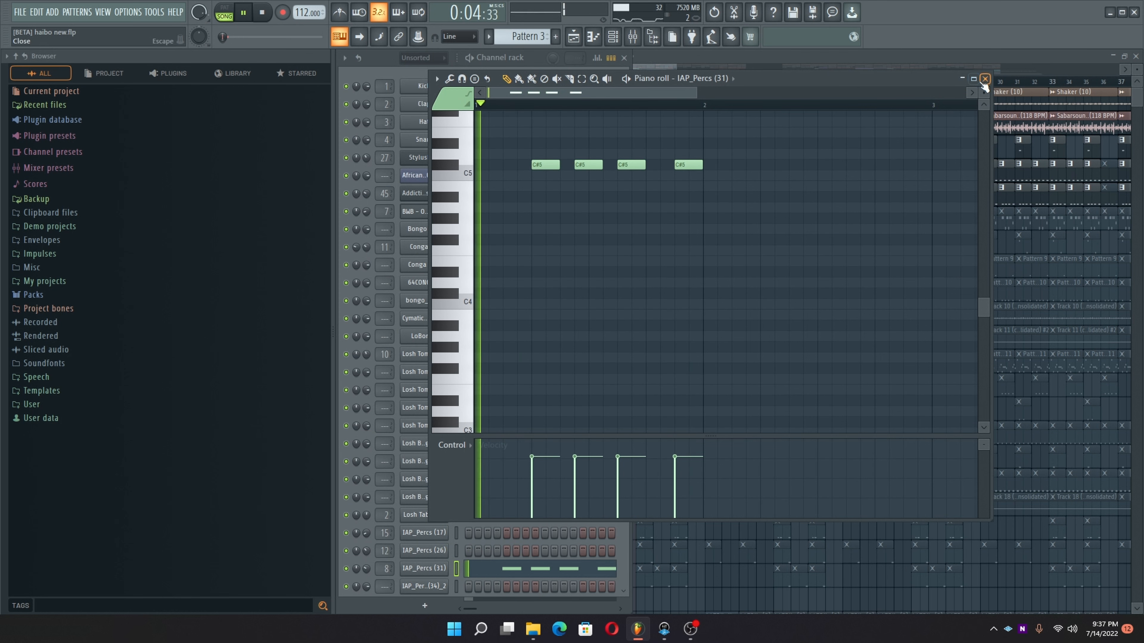
click(963, 79)
scroll(467, 187, down, 1)
scroll(467, 187, down, 20)
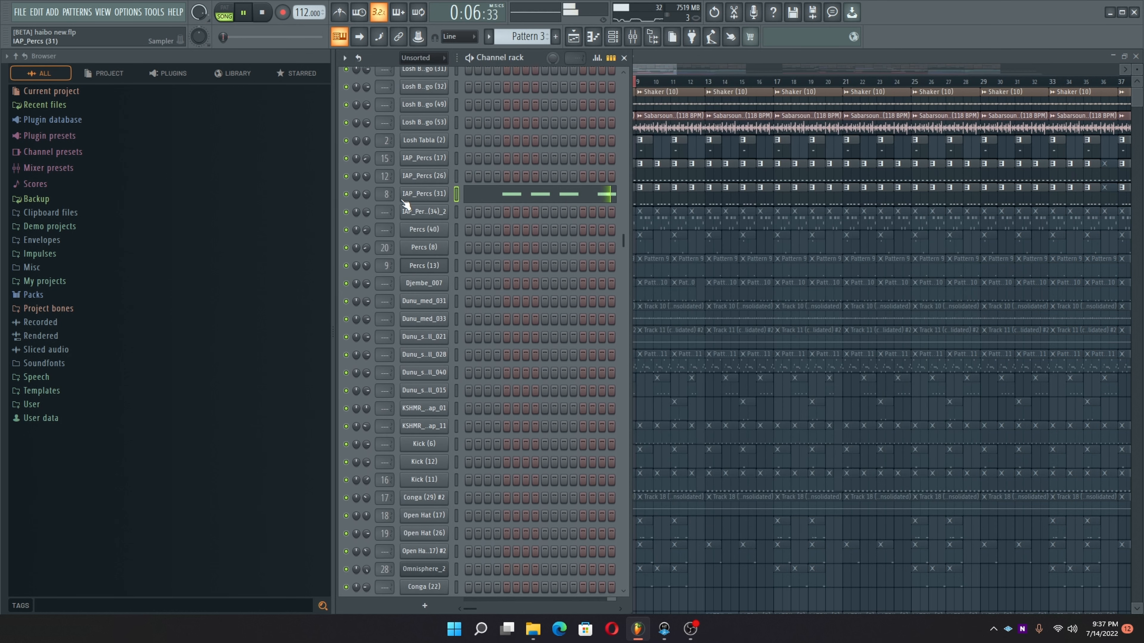
click(416, 194)
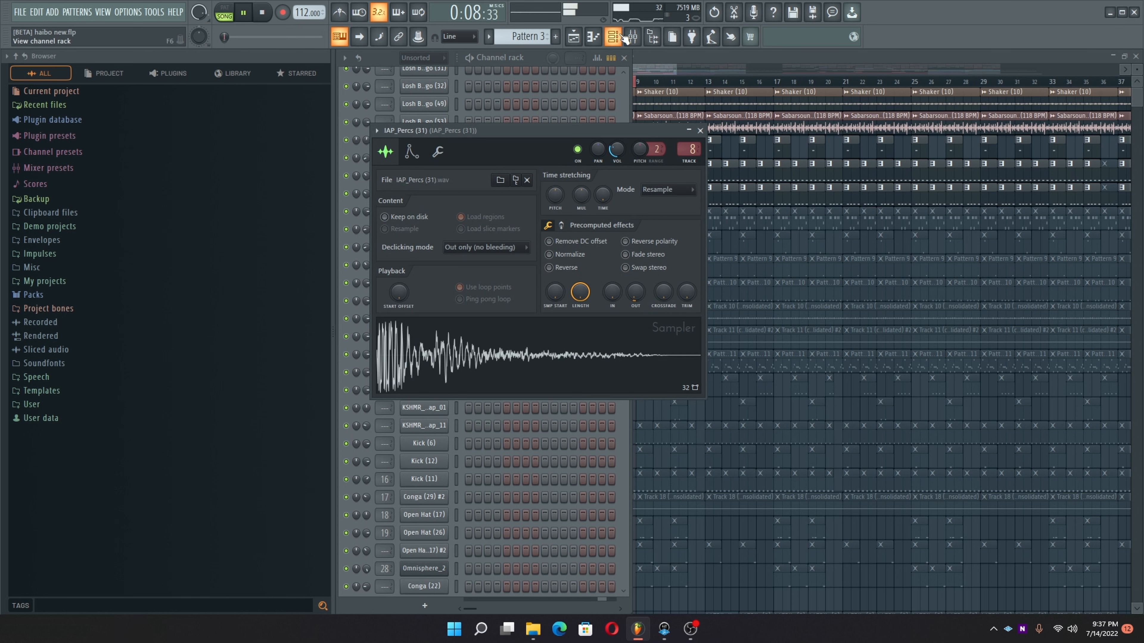
Step: Examine the soothe2_x64 effect on the IAP_Percs (31) mixer track during playback, and stop playback
click(633, 38)
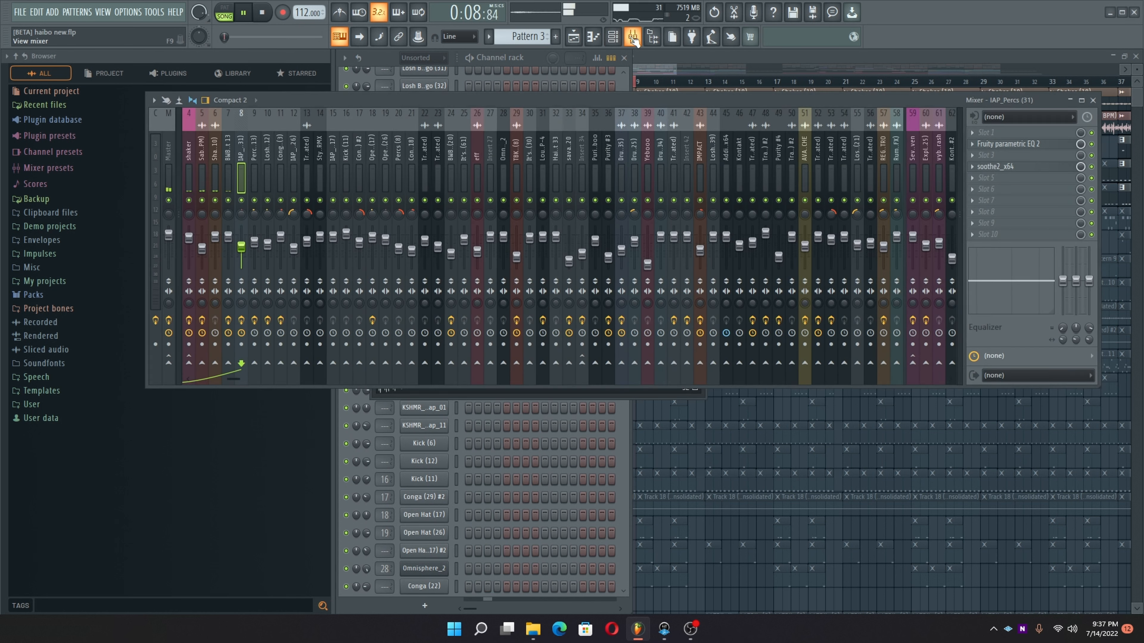
click(1040, 167)
click(1095, 101)
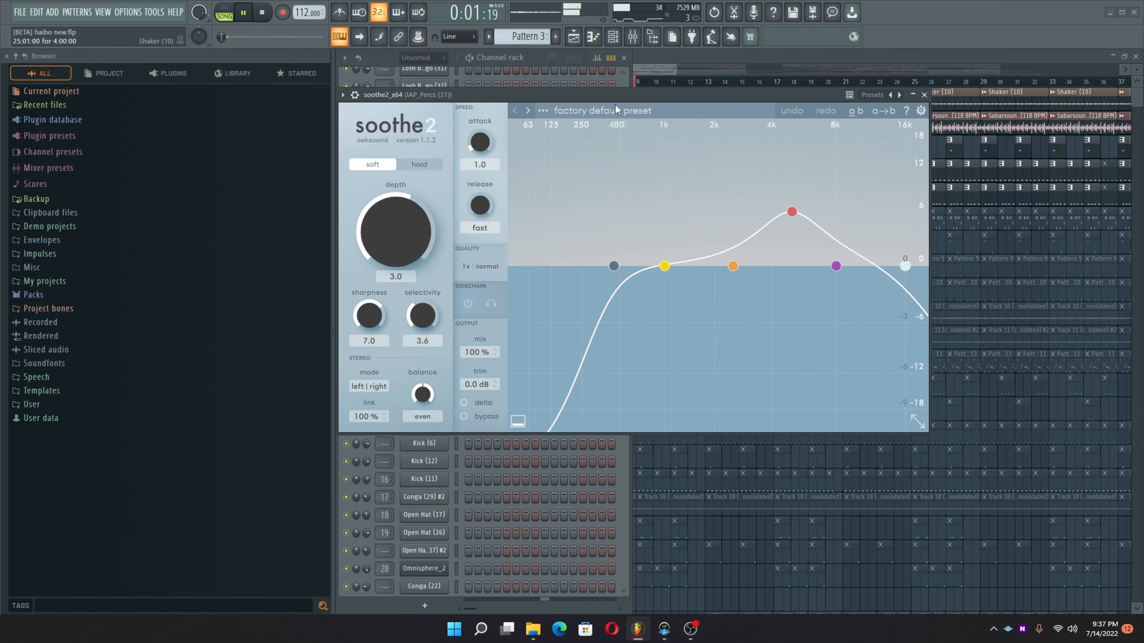
key(space)
click(924, 95)
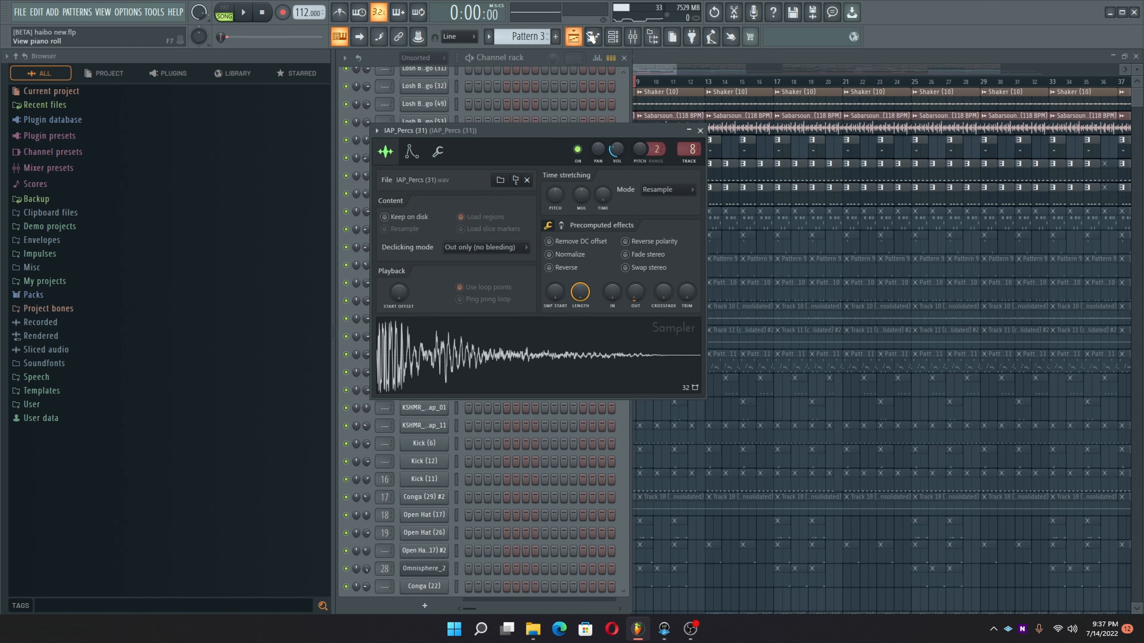
Step: Reopen the mixer on the IAP_Percs (31) track and close the sampler window and channel rack behind it
click(632, 36)
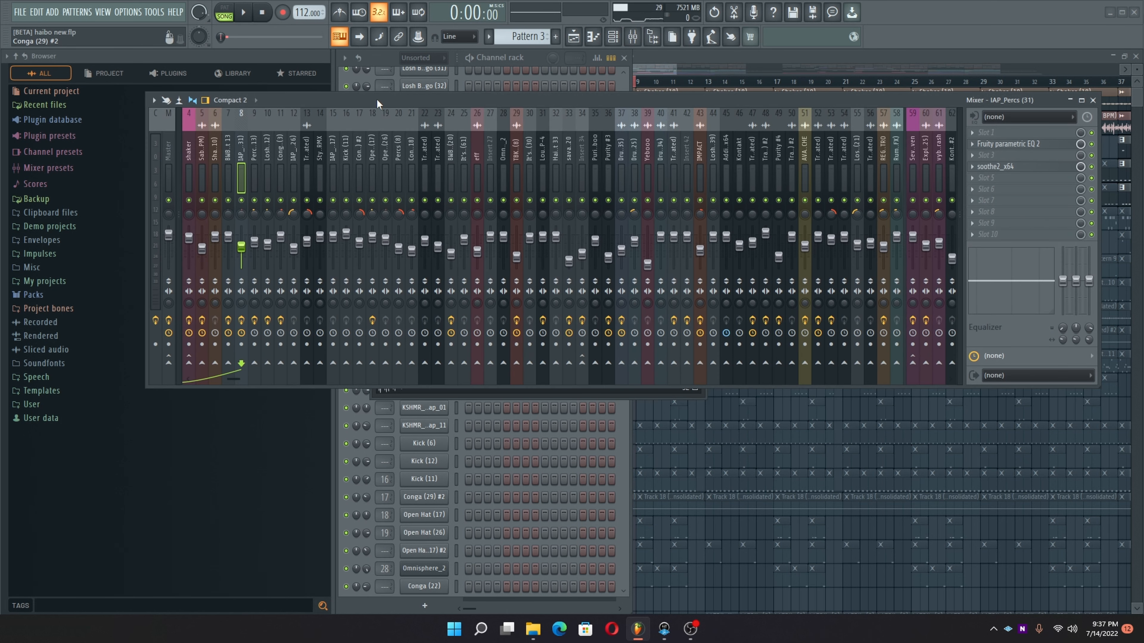
drag(376, 99, 307, 170)
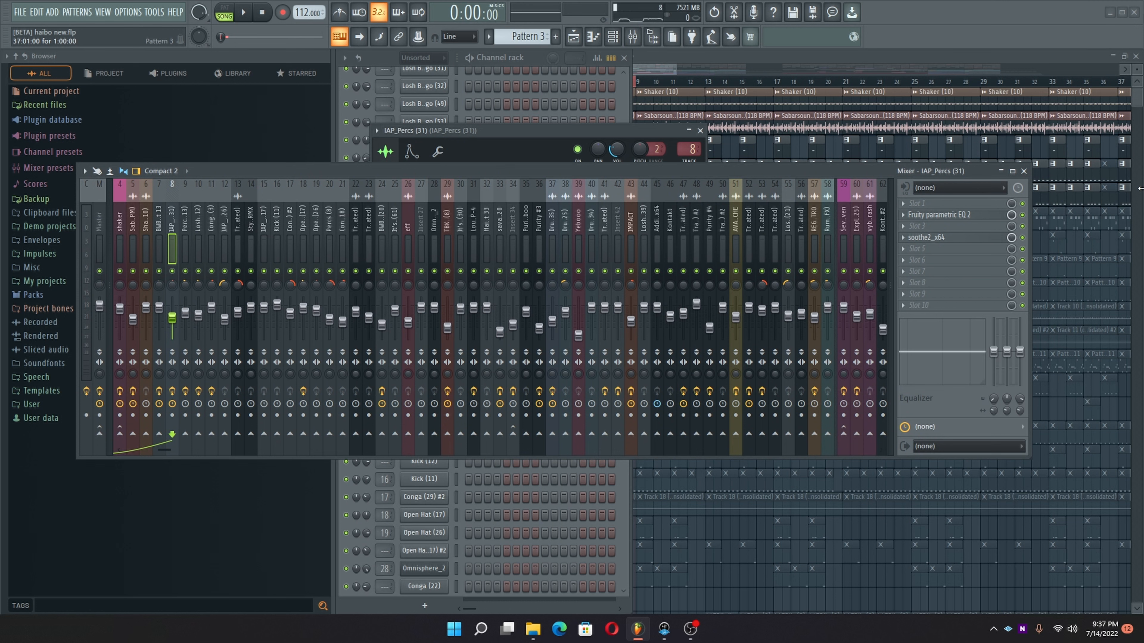
drag(707, 130, 704, 109)
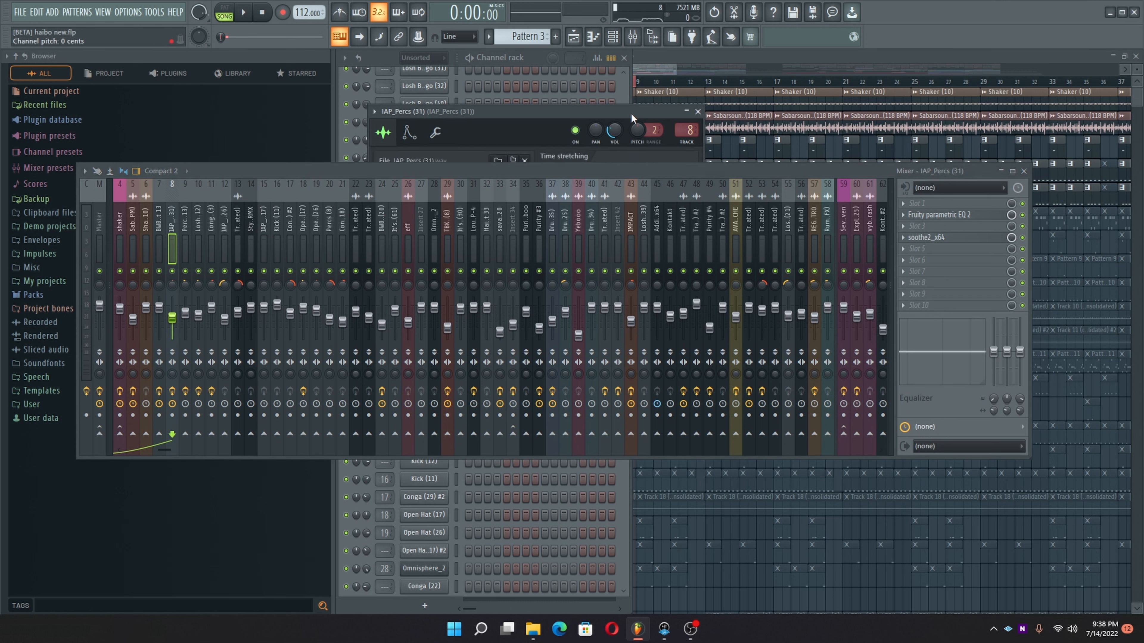
click(698, 110)
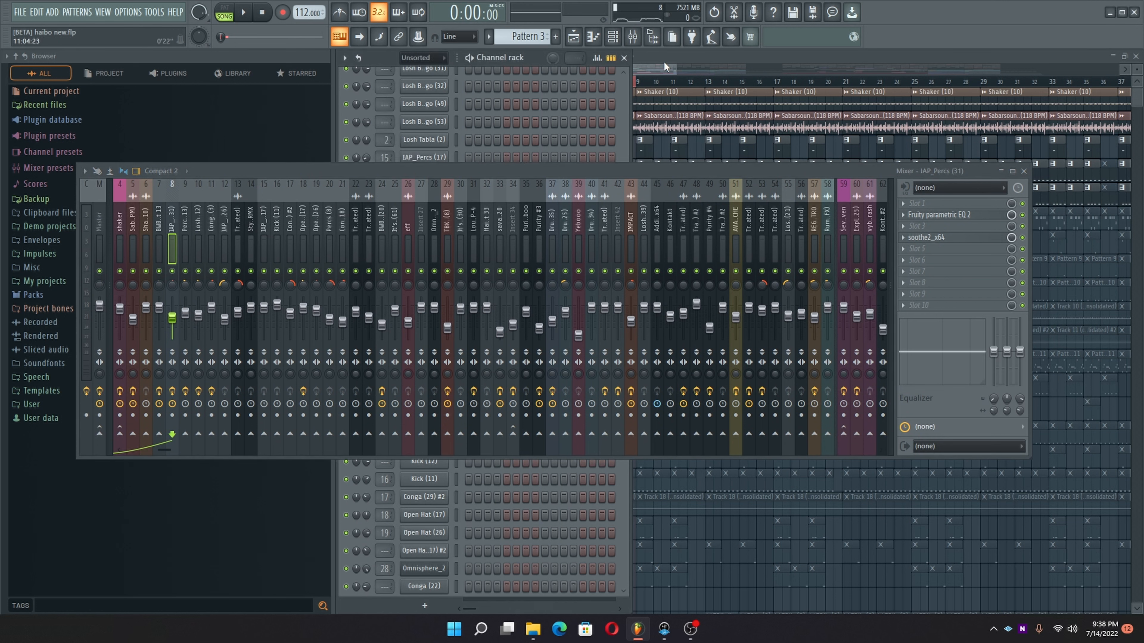
click(662, 57)
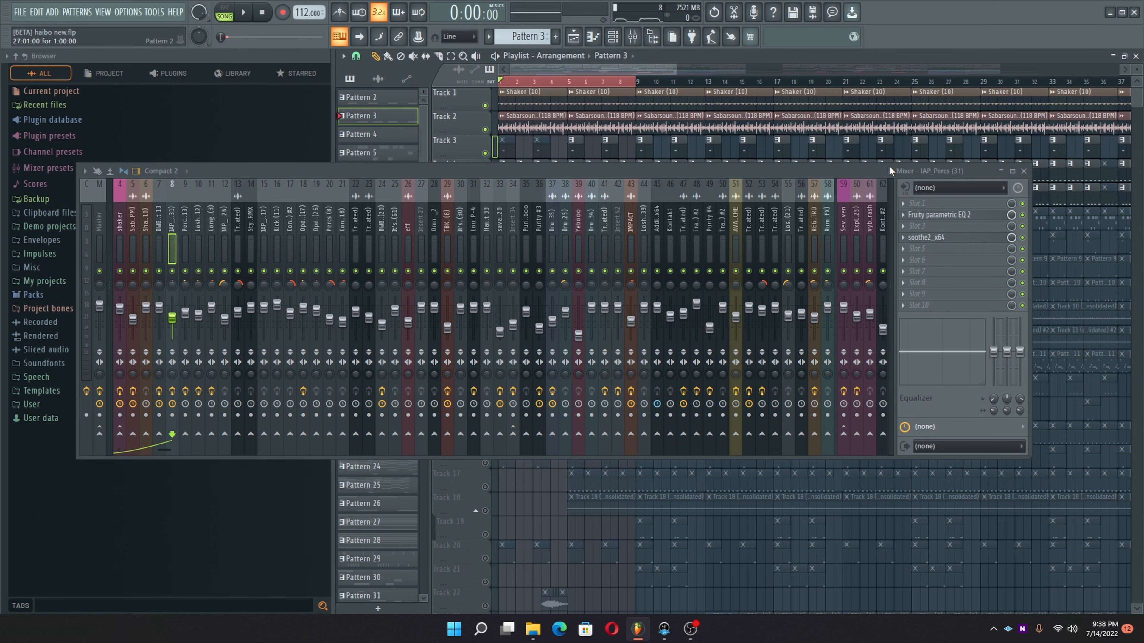
Step: Move the mixer aside, check the IAP_Percs (31) soothe2_x64 settings again, and close both windows
drag(871, 176, 345, 272)
click(748, 332)
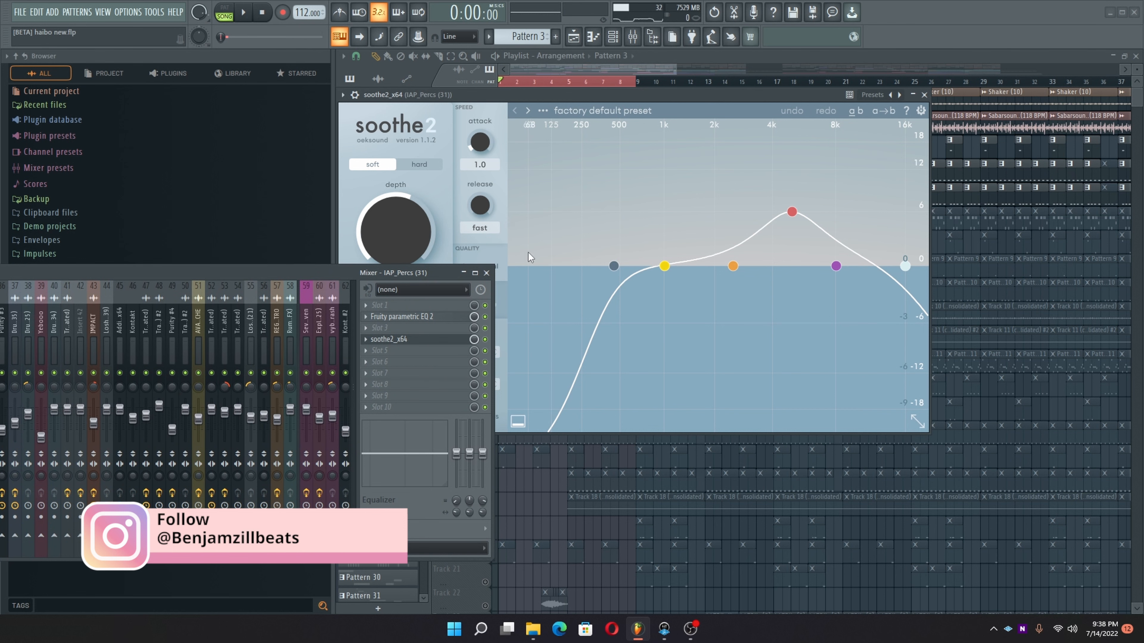
click(486, 273)
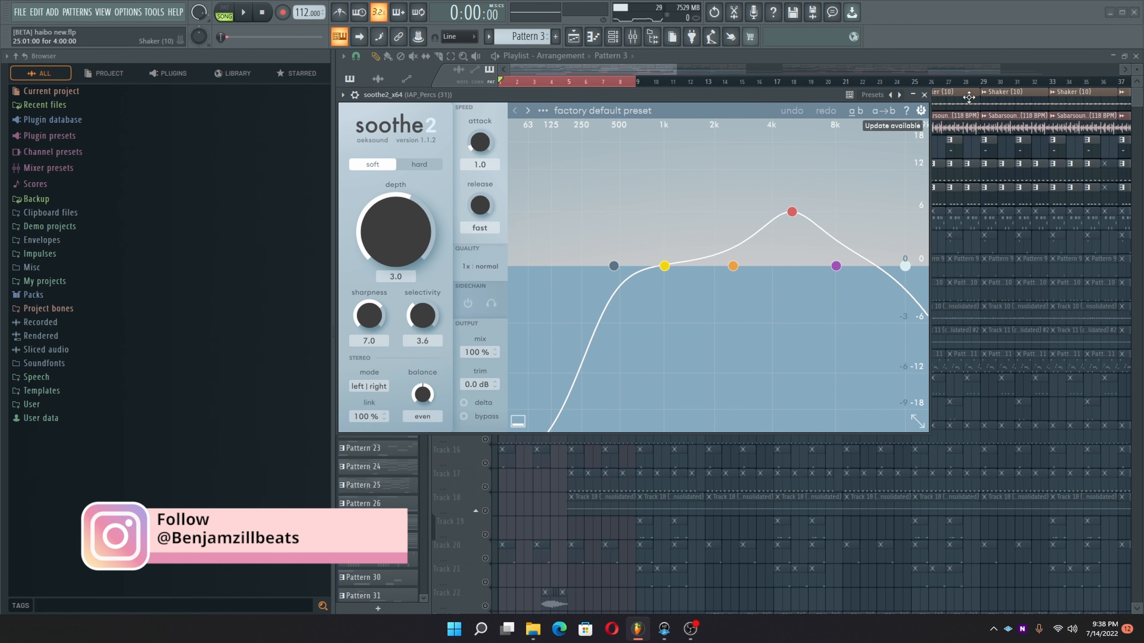
click(919, 96)
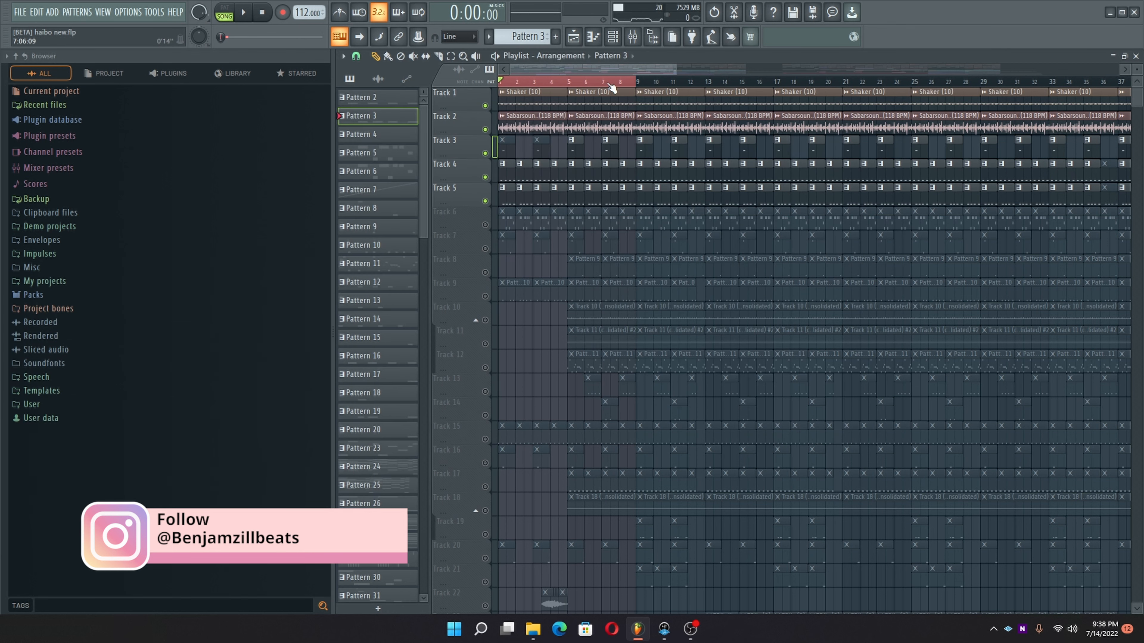
Step: Unmute Track 6 in the playlist and listen to the six unmuted tracks from bar 5
scroll(534, 84, up, 3)
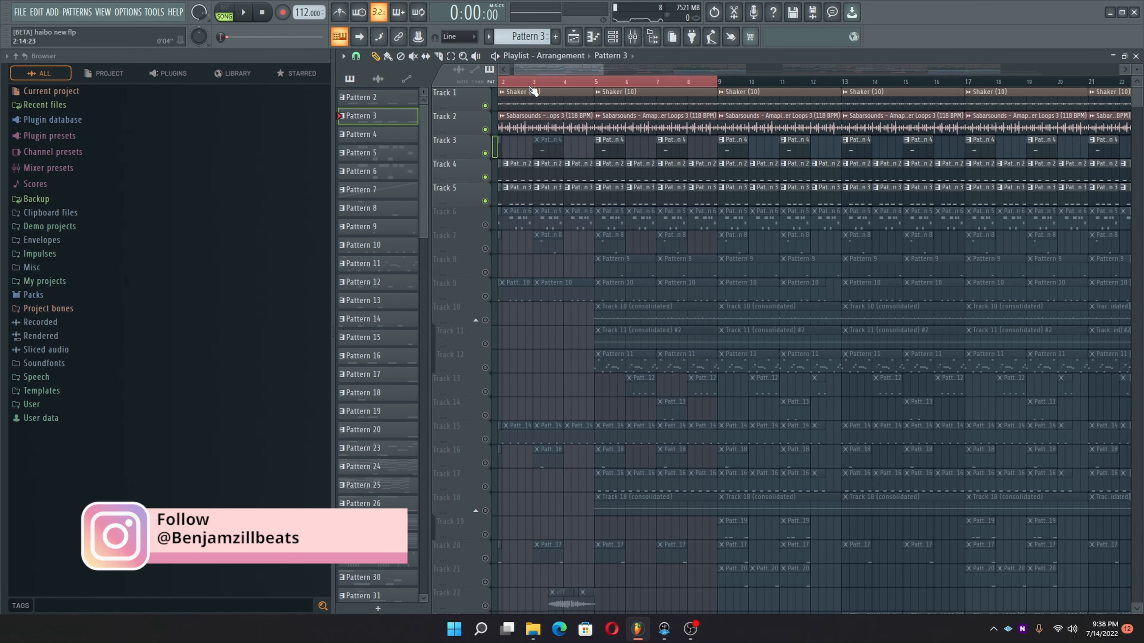
click(550, 57)
click(519, 67)
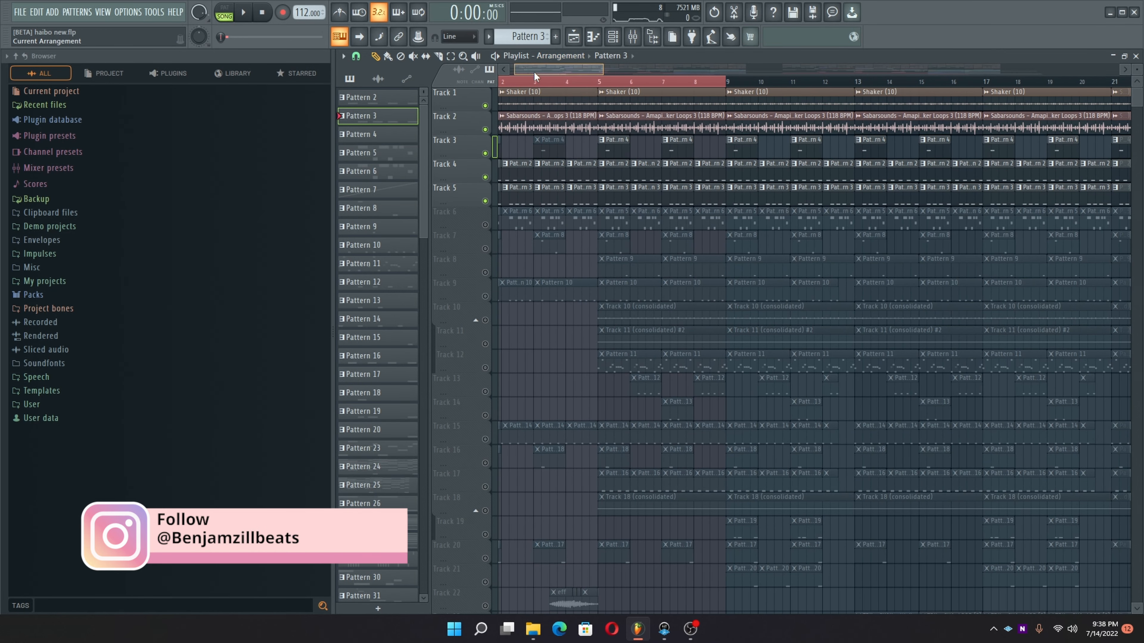
scroll(534, 71, left, 2)
click(485, 225)
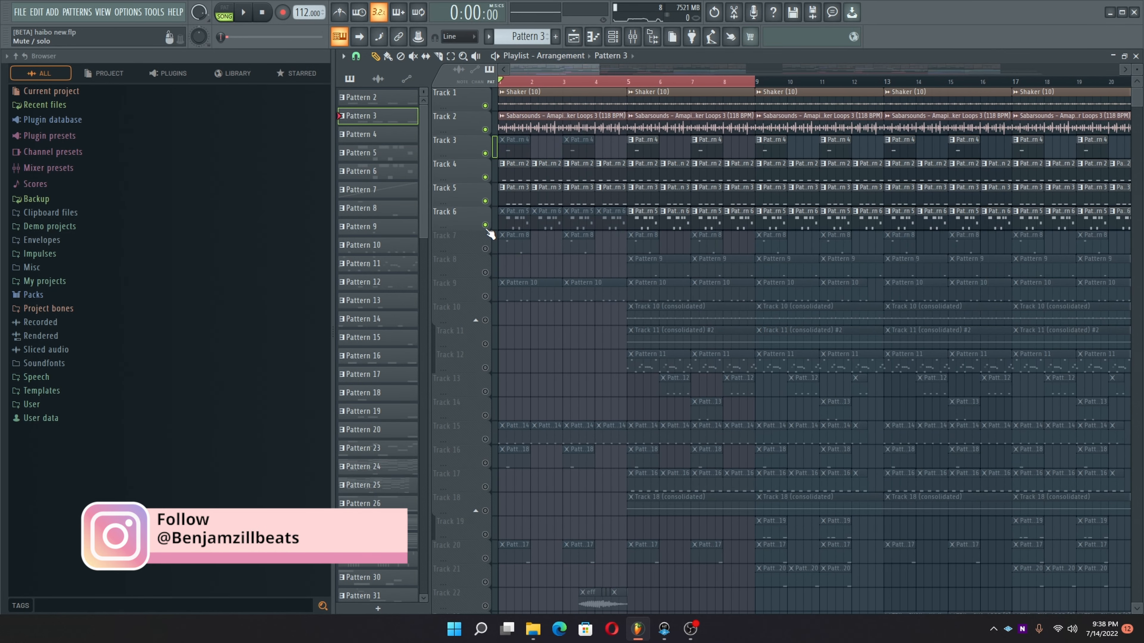
key(space)
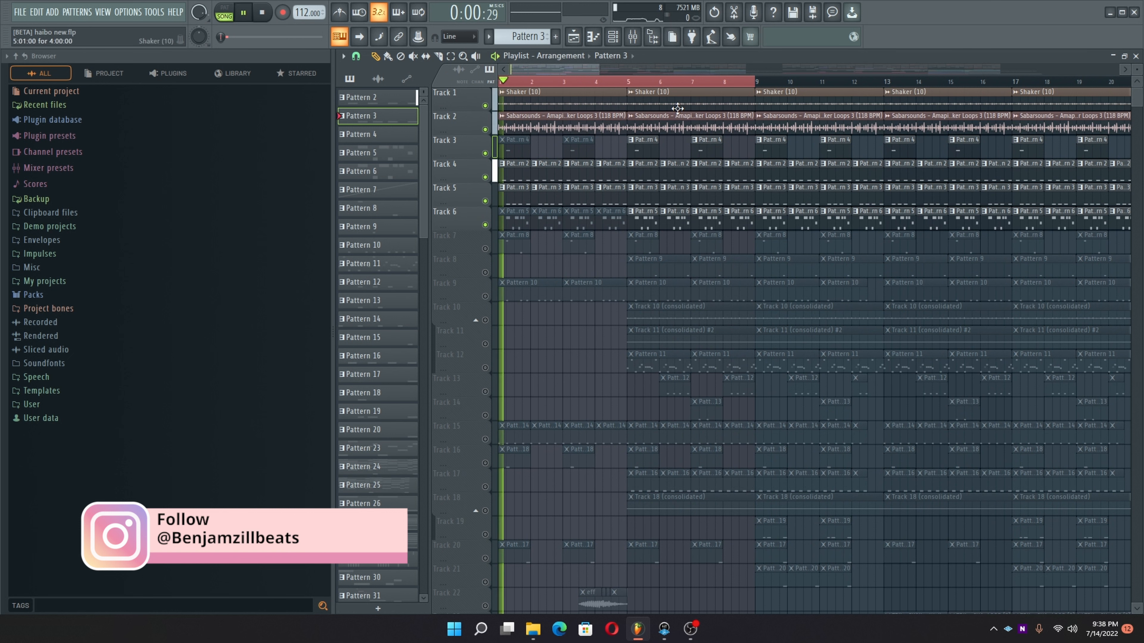
click(629, 81)
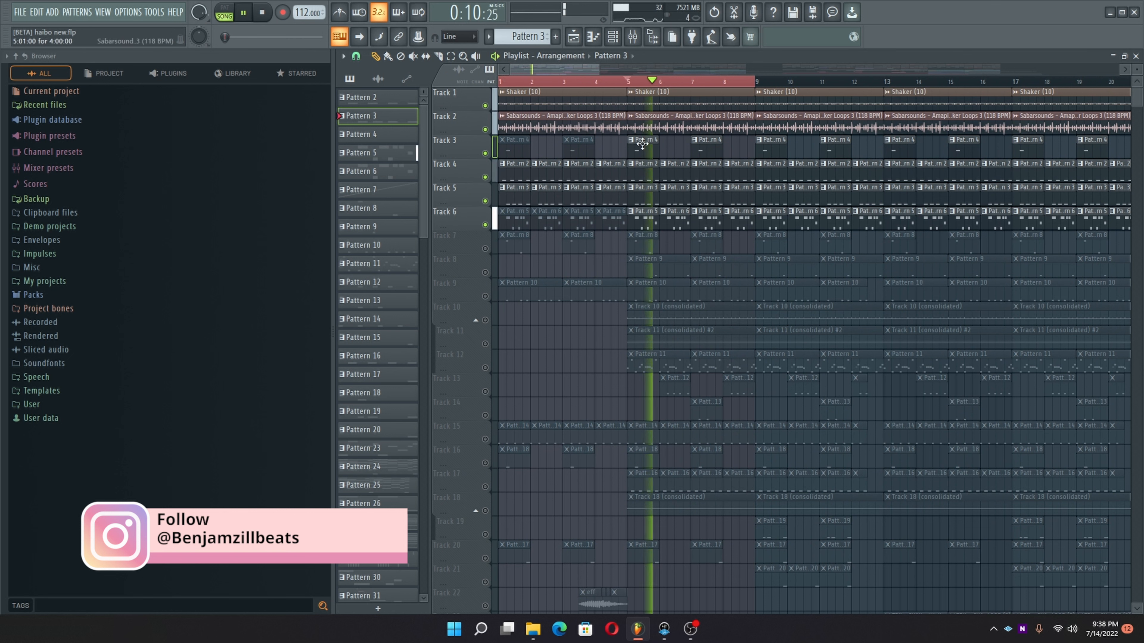
key(space)
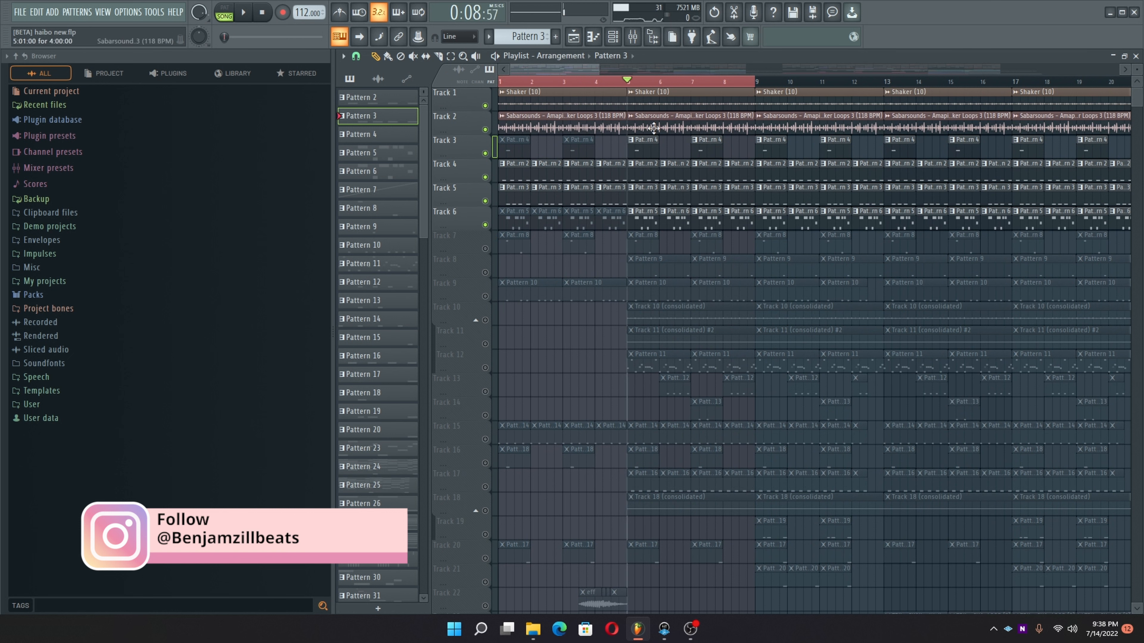
Step: Inspect the Conga (3) notes in Track 6's Pattern 5 by auditioning its keys and playing the pattern on its own
double_click(636, 227)
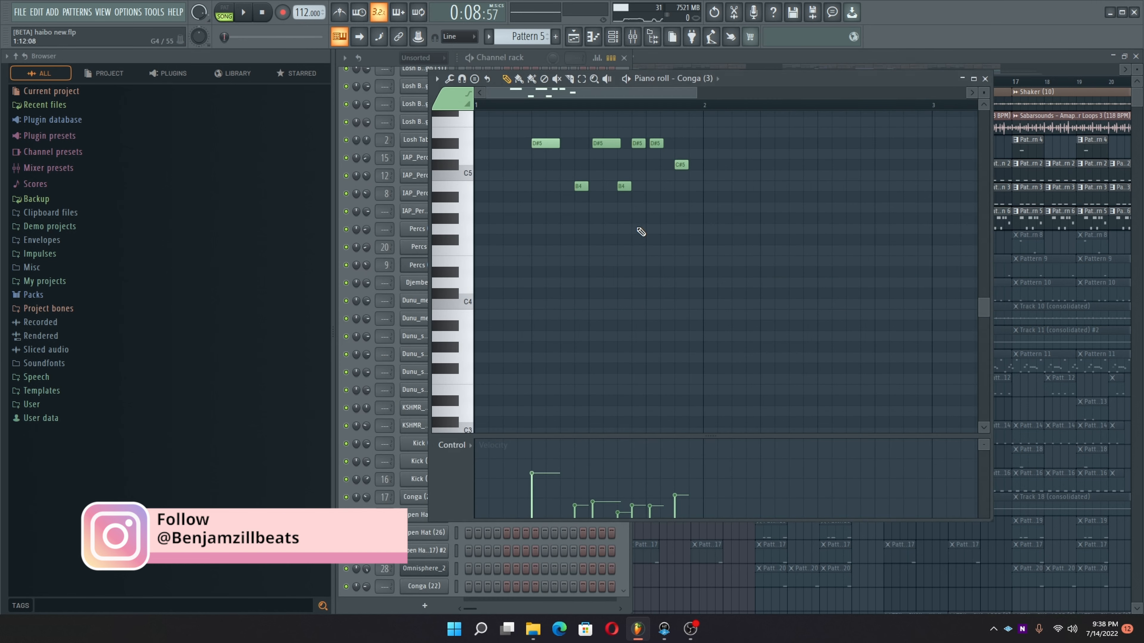
click(462, 145)
click(466, 188)
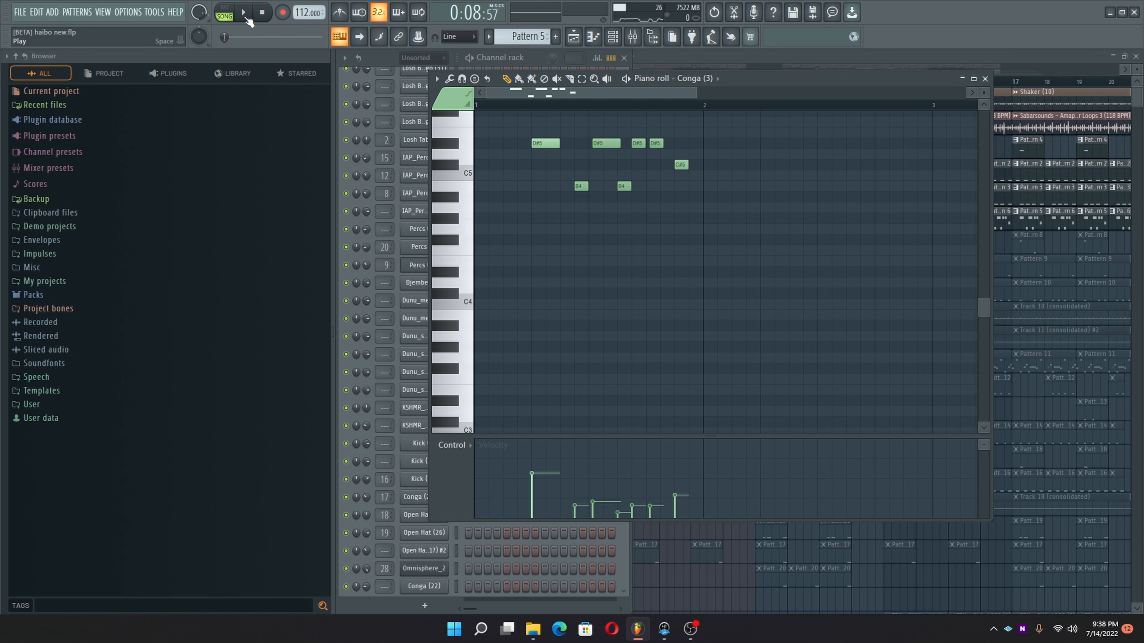
click(519, 104)
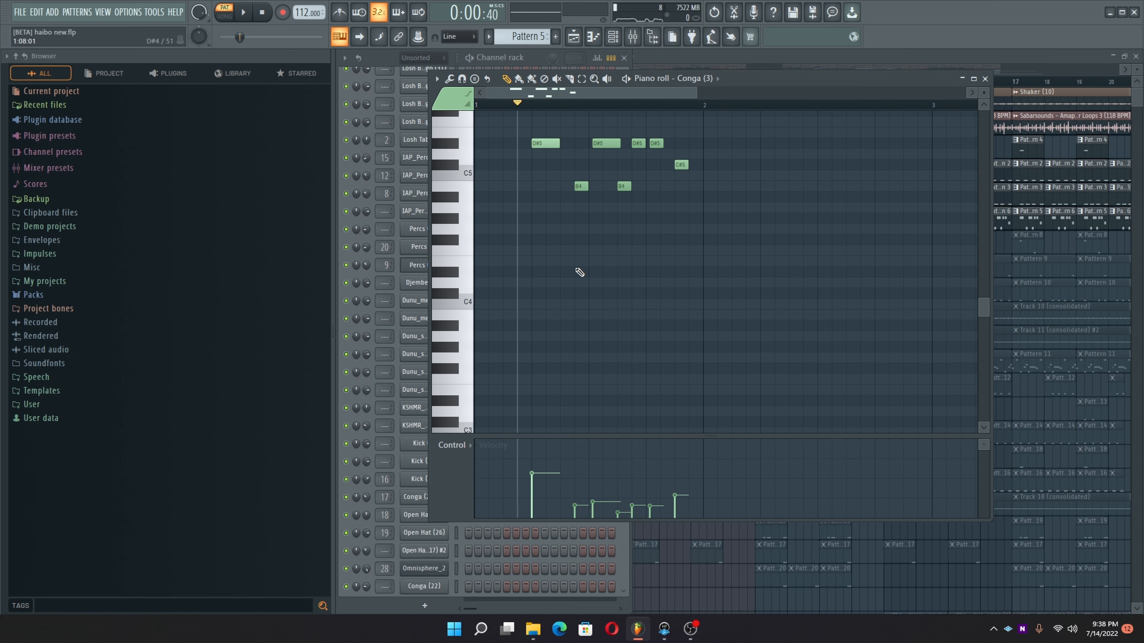
key(space)
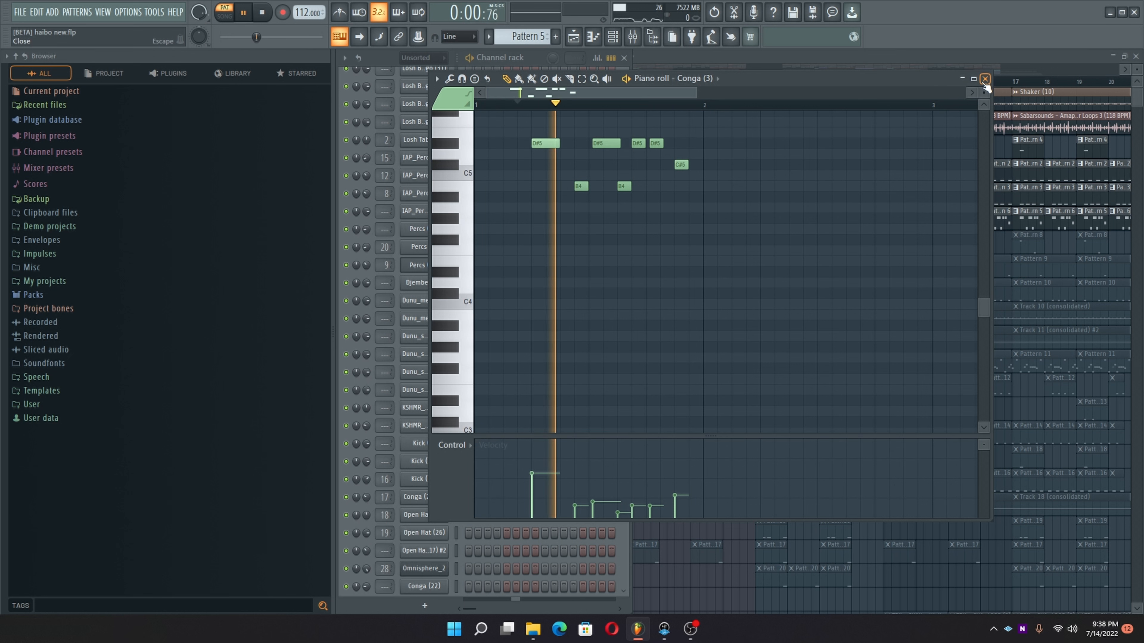
key(space)
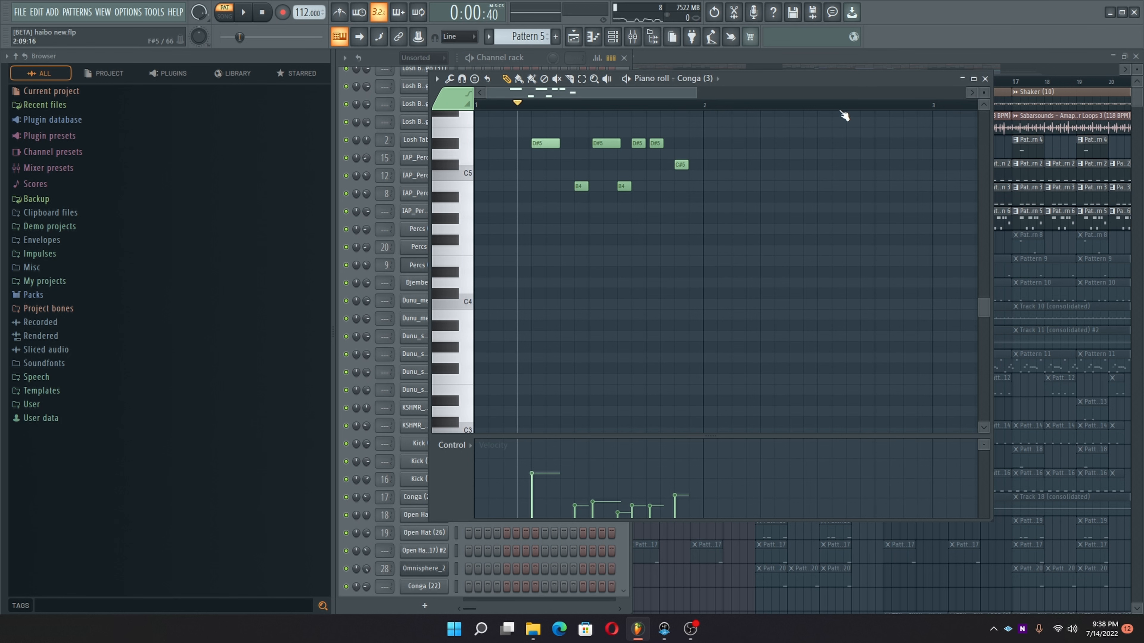
Step: Close the Conga (3) piano roll and channel rack to return to the playlist, and start playback
click(985, 79)
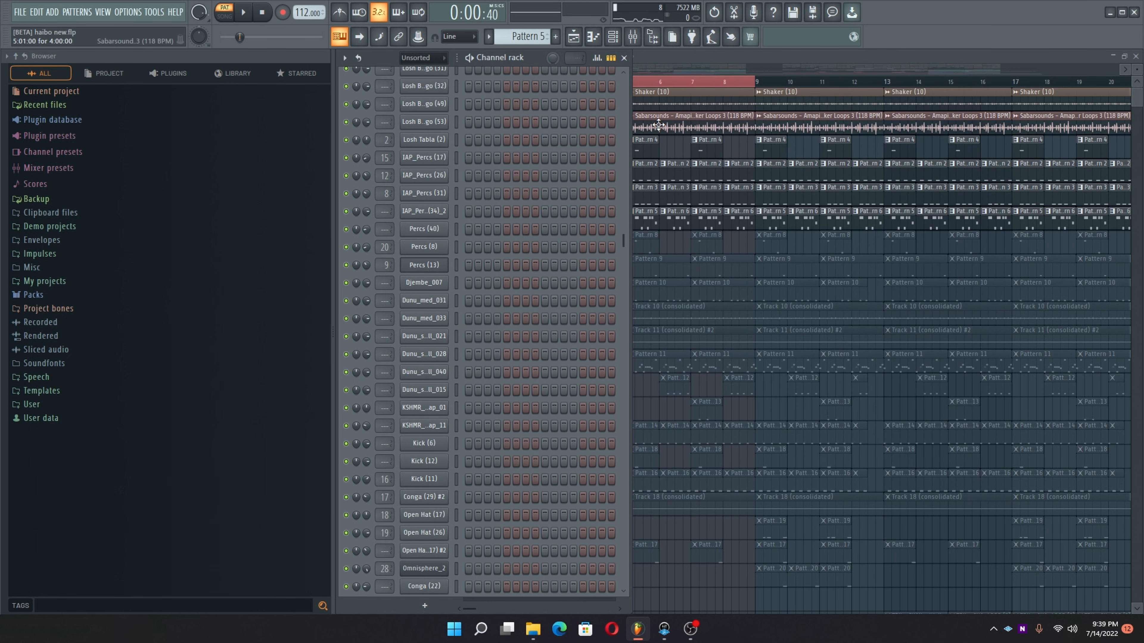
click(694, 59)
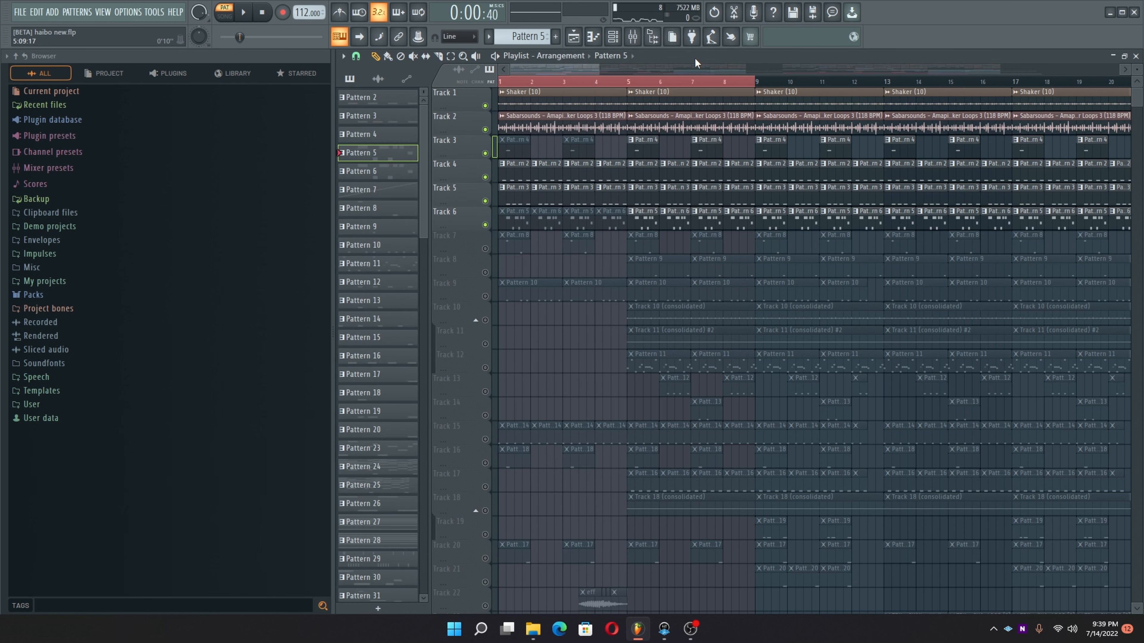
key(space)
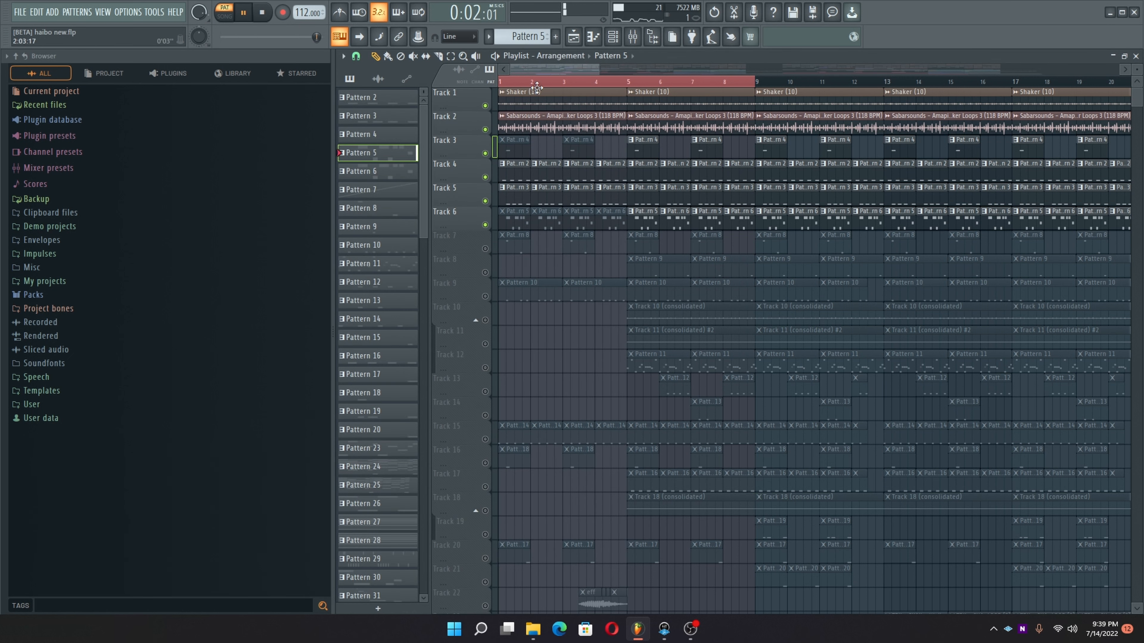
Step: Switch playback to song mode, unmute Track 7 and listen to the seven unmuted tracks from bar 5
key(l)
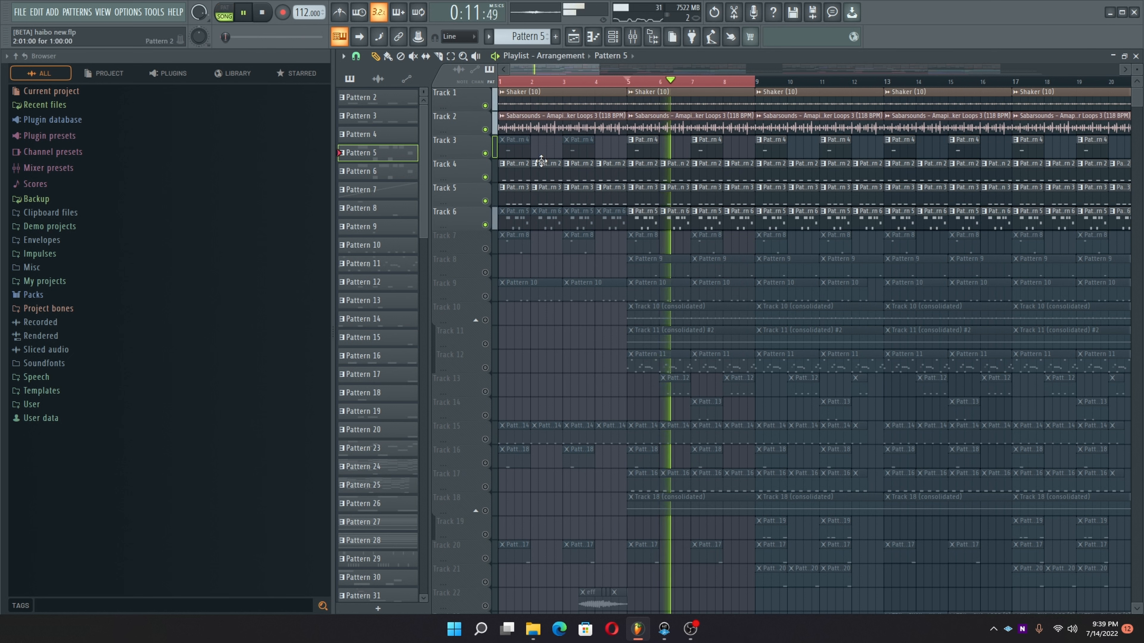
click(485, 249)
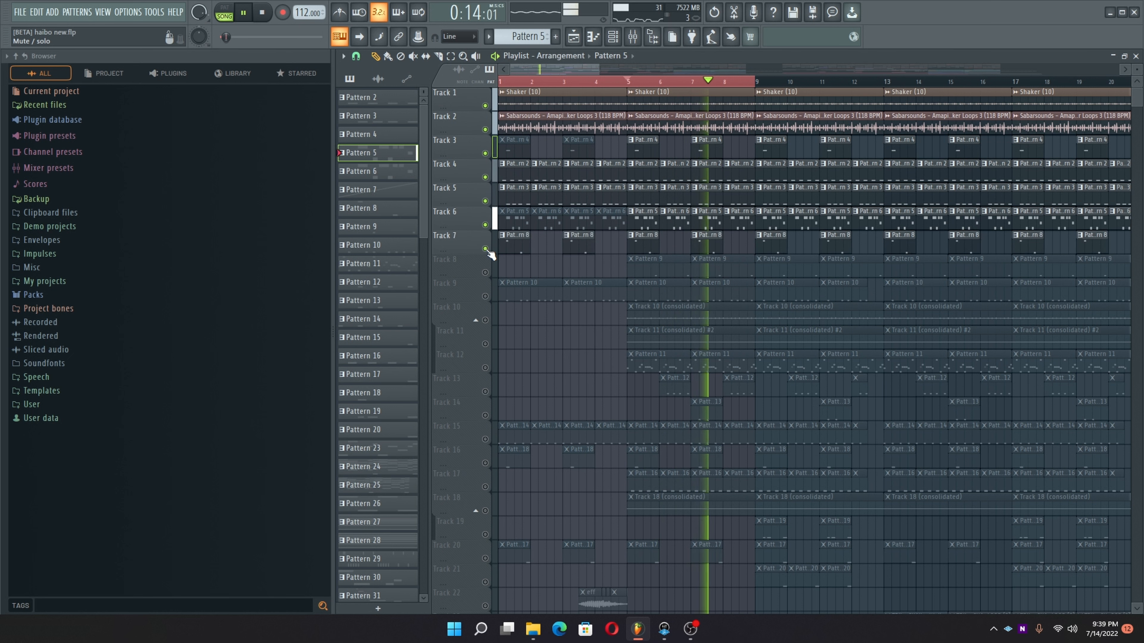
click(630, 82)
Step: Inspect the Losh Toms (12) notes in Track 7's Pattern 8, audition the D#5 and F#4 keys, and close the piano roll
double_click(643, 247)
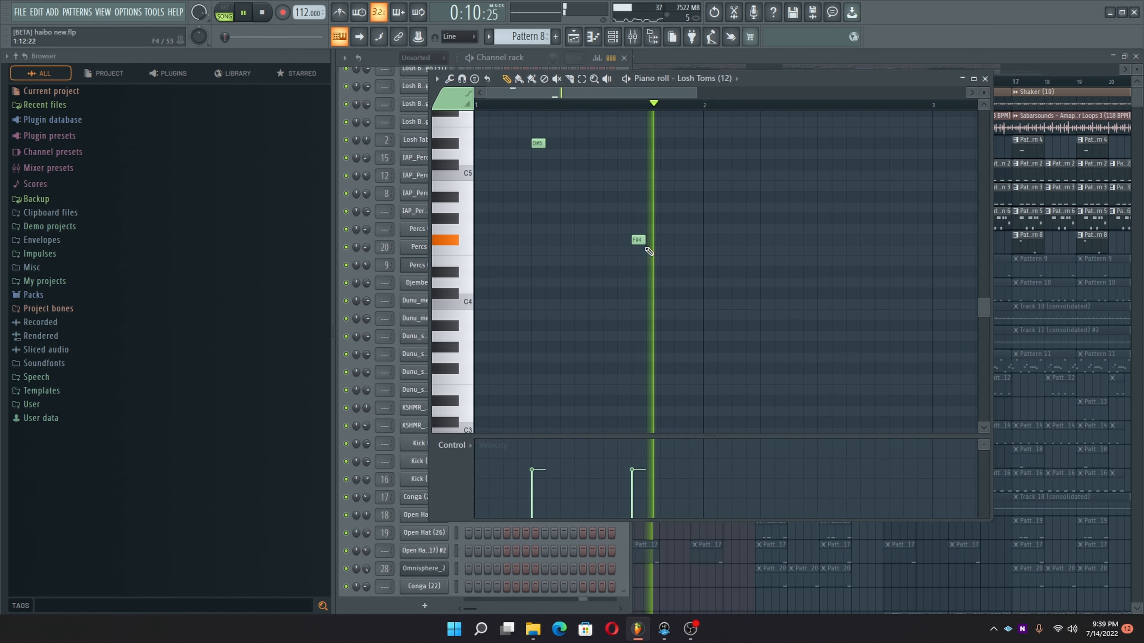
key(space)
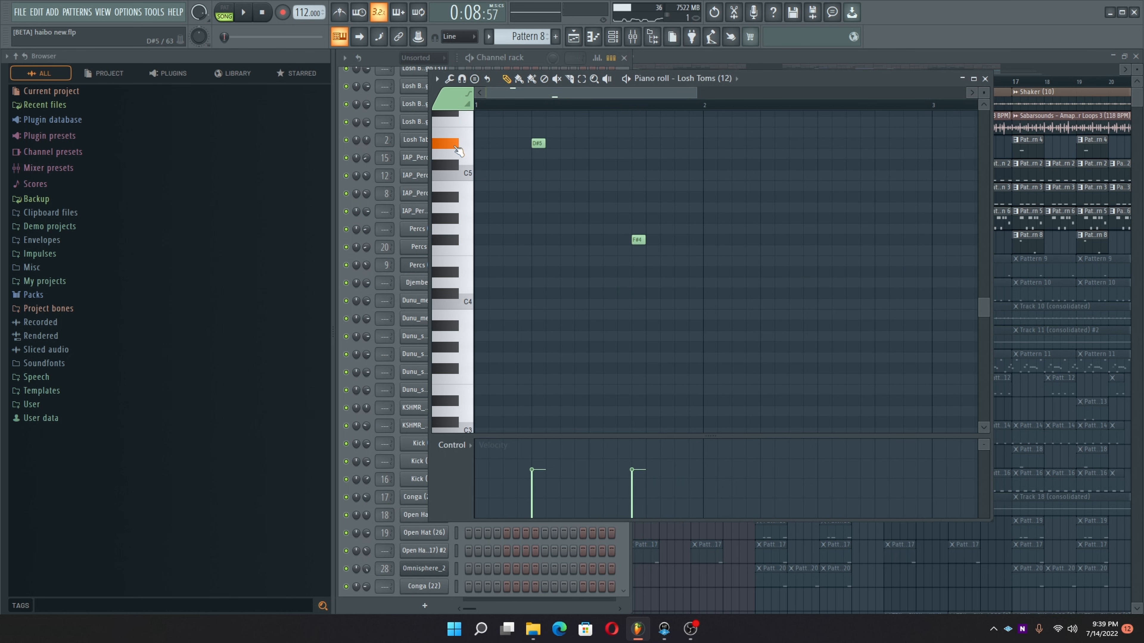
click(458, 151)
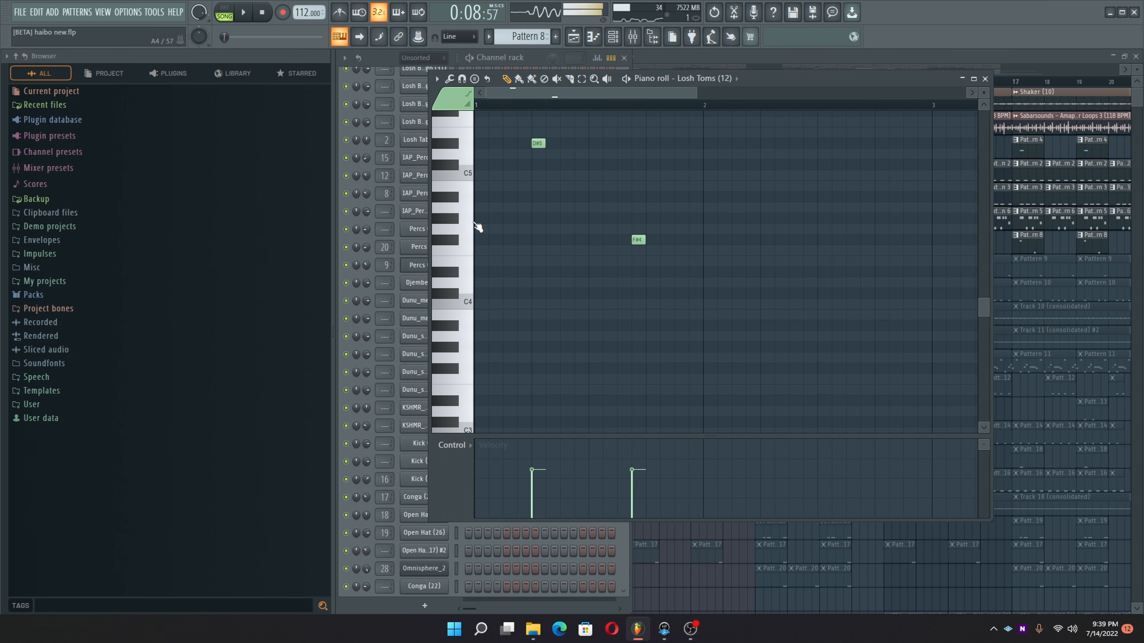
click(462, 243)
click(993, 82)
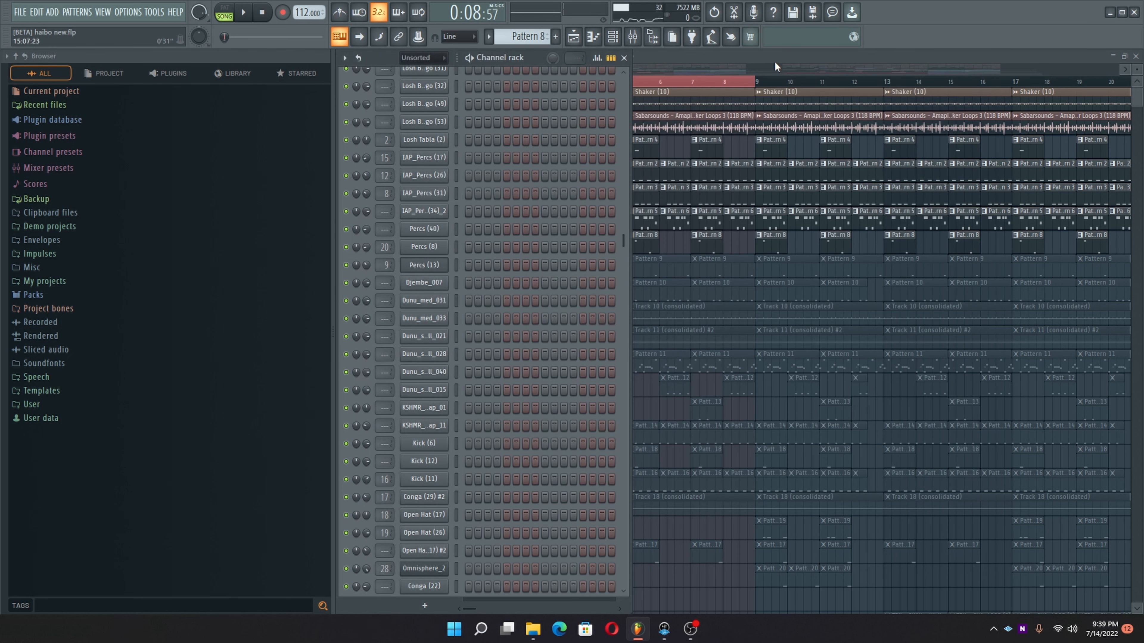
Step: Bring the mixer into view and open the Losh Toms (12) channel settings along with its mixer track
click(632, 36)
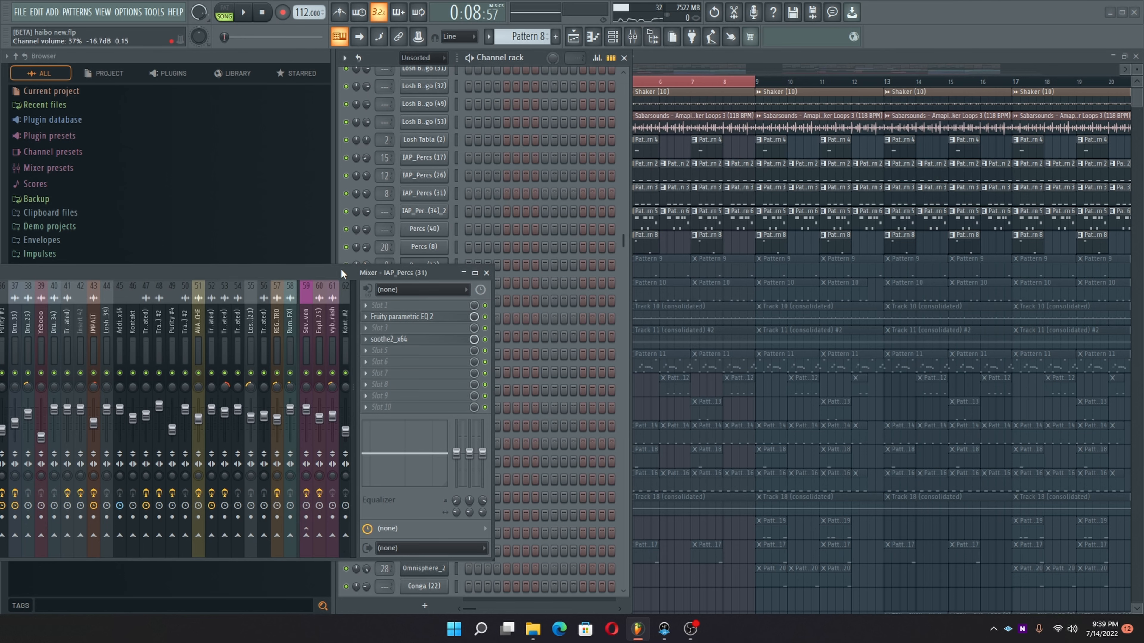
drag(342, 272, 1034, 171)
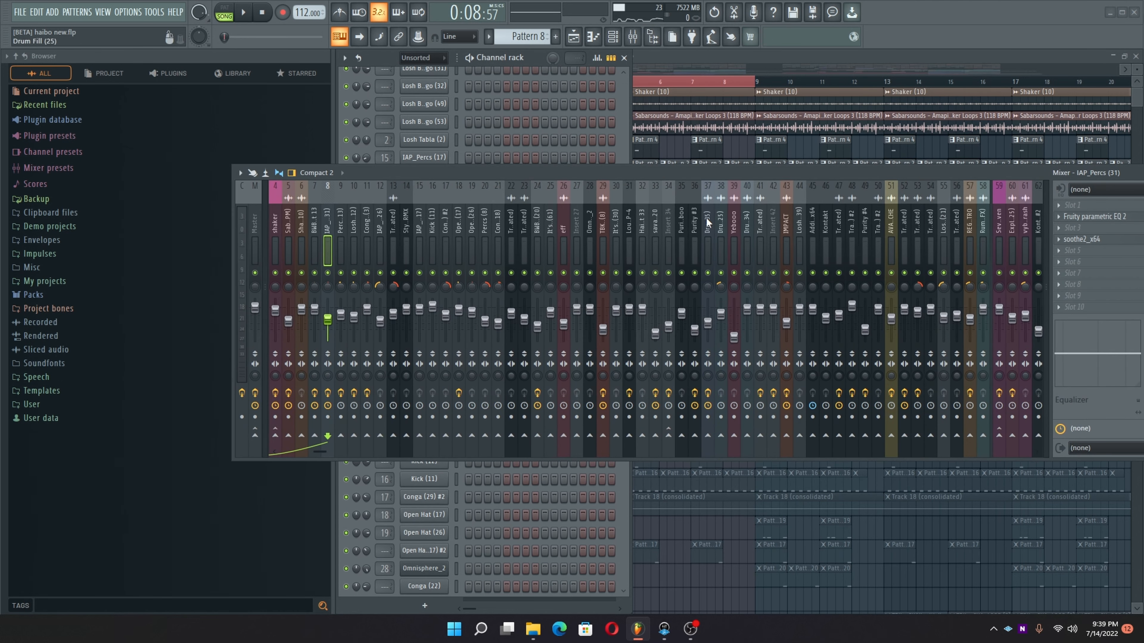
scroll(707, 221, left, 3)
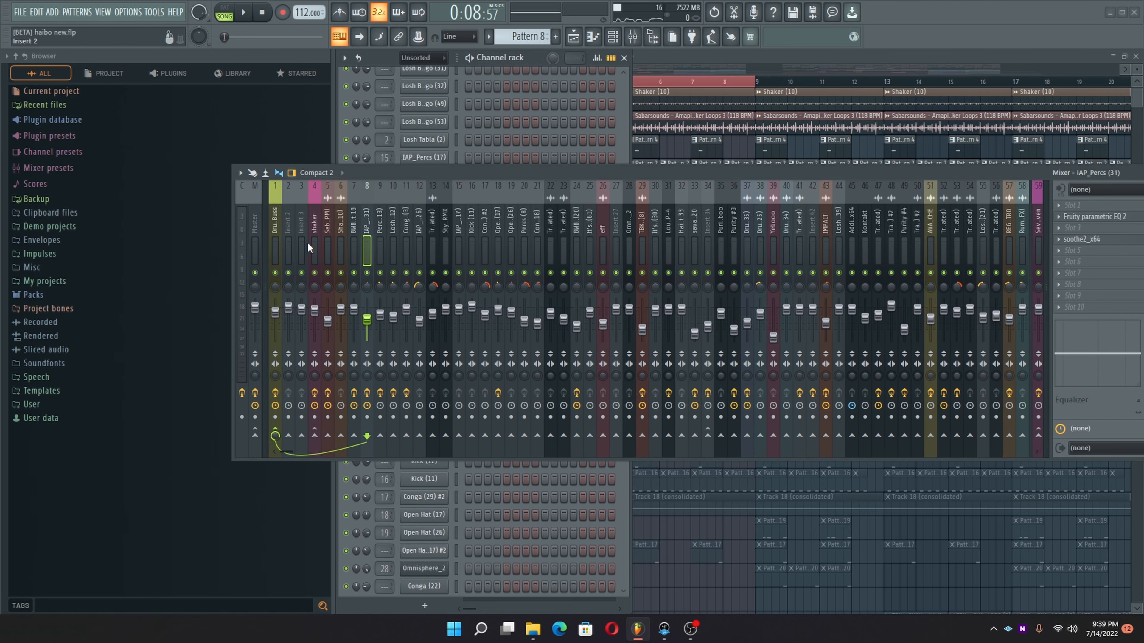
scroll(620, 119, up, 8)
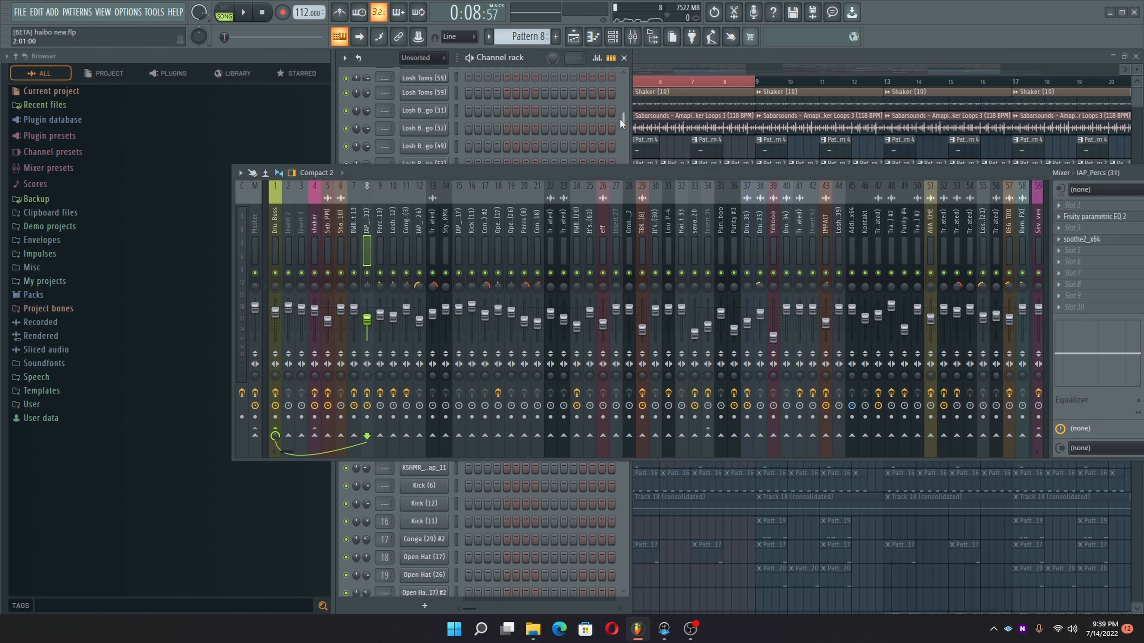
drag(629, 161, 463, 271)
click(415, 97)
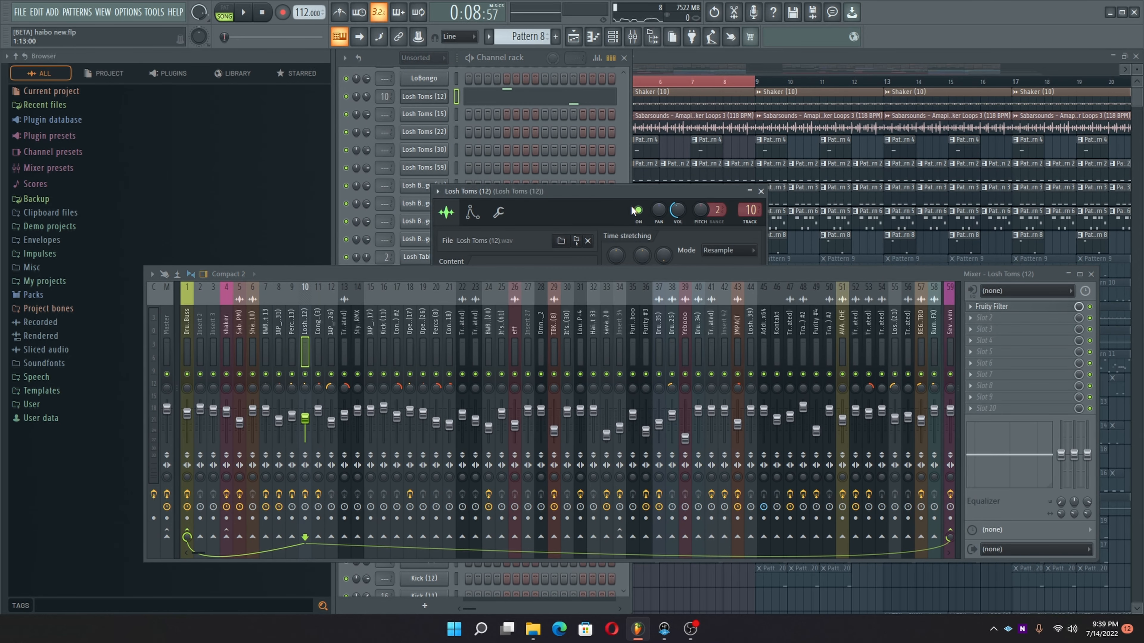
Step: Arrange the Losh Toms (12) sampler and mixer windows, and examine which mixer tracks Losh Toms (12) is routed to
drag(631, 206, 625, 88)
drag(627, 276, 492, 328)
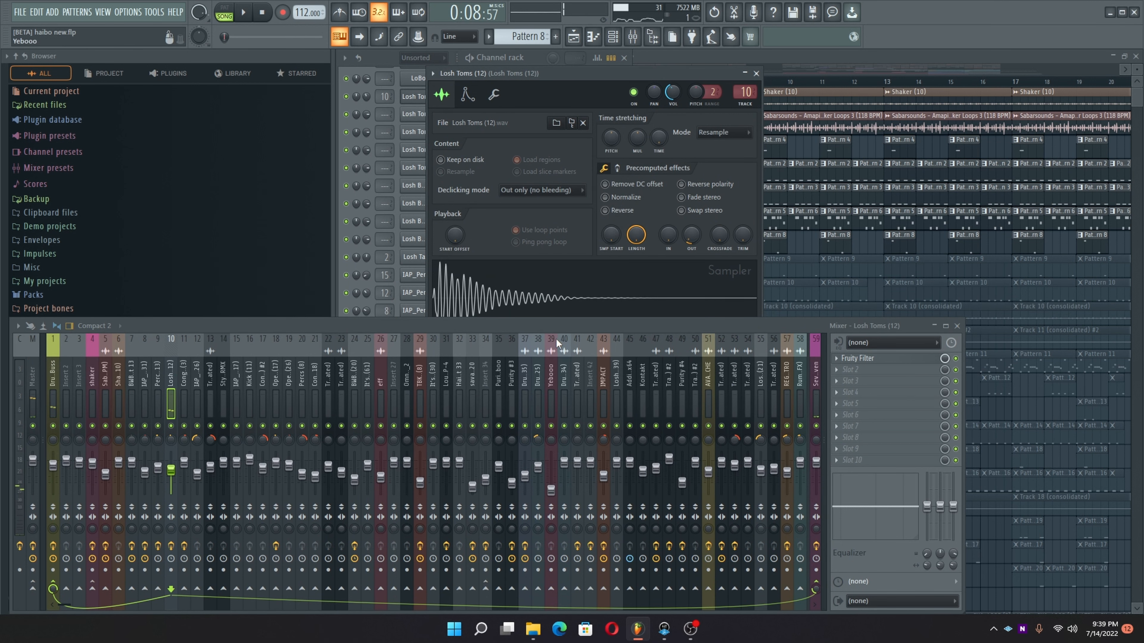
scroll(439, 373, down, 2)
scroll(438, 374, down, 10)
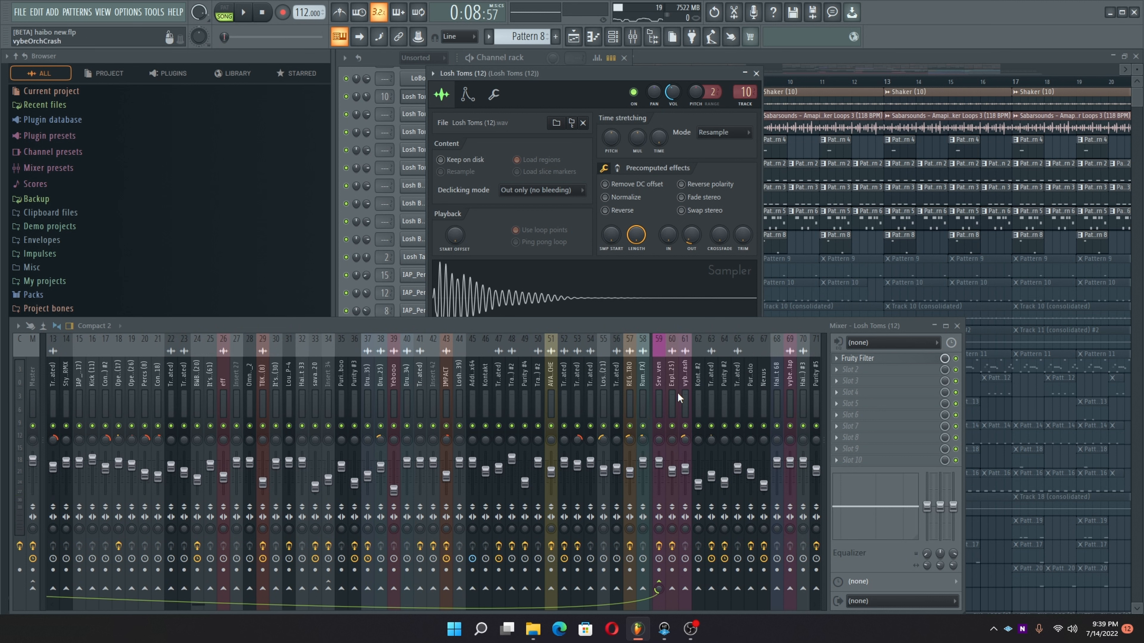
drag(345, 325, 548, 168)
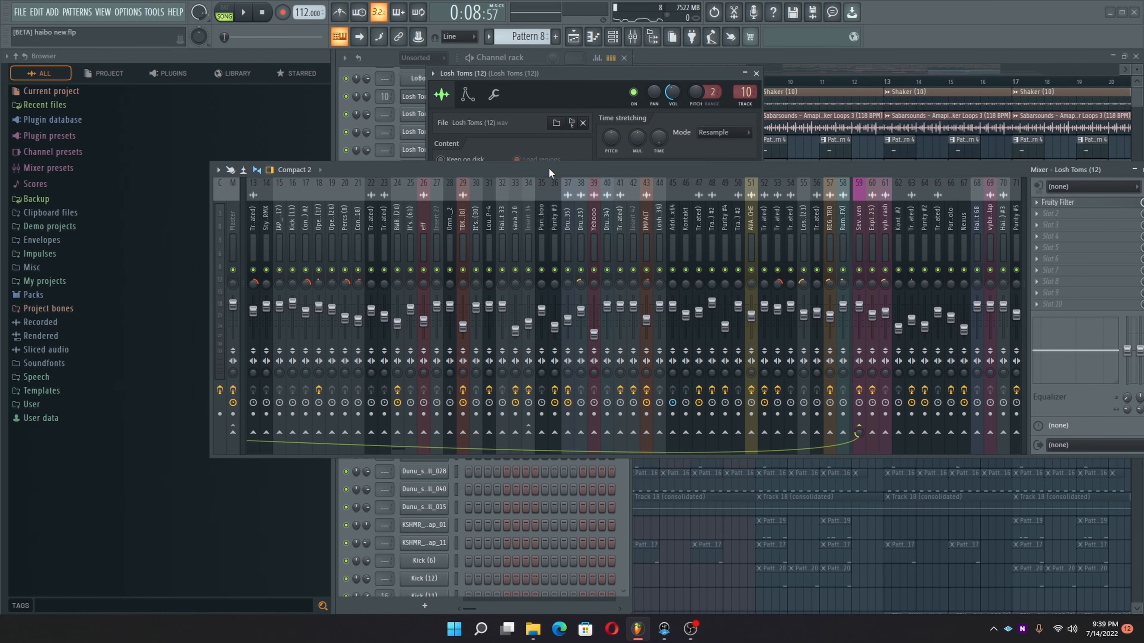
scroll(388, 207, up, 6)
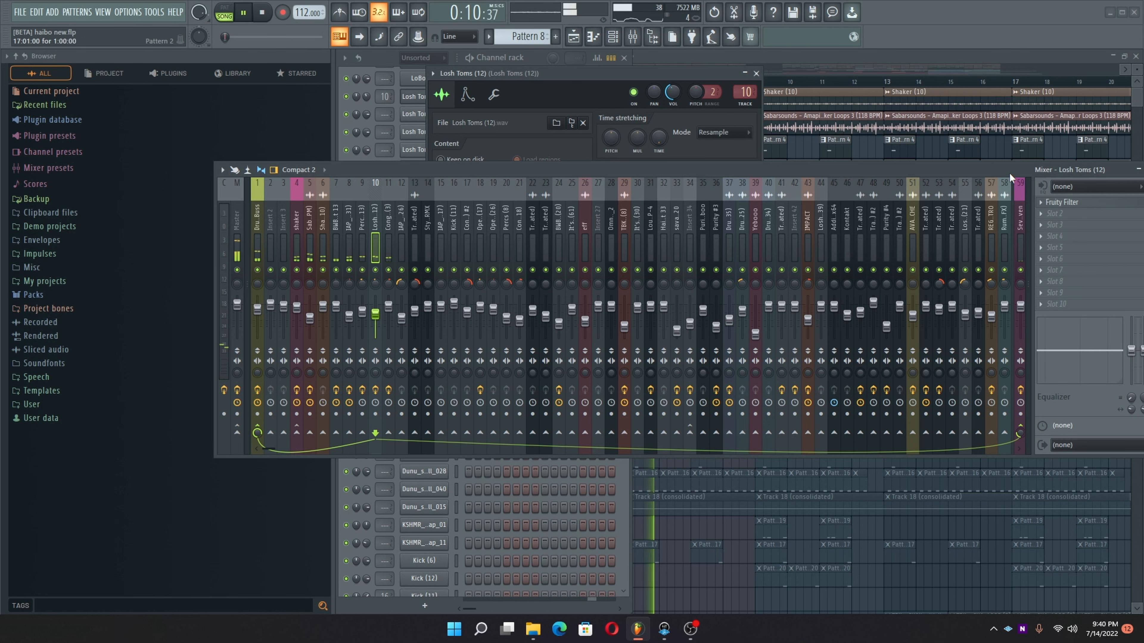
Step: Move the mixer aside, and close it and the Losh Toms (12) sampler while the song plays
drag(1009, 173, 613, 245)
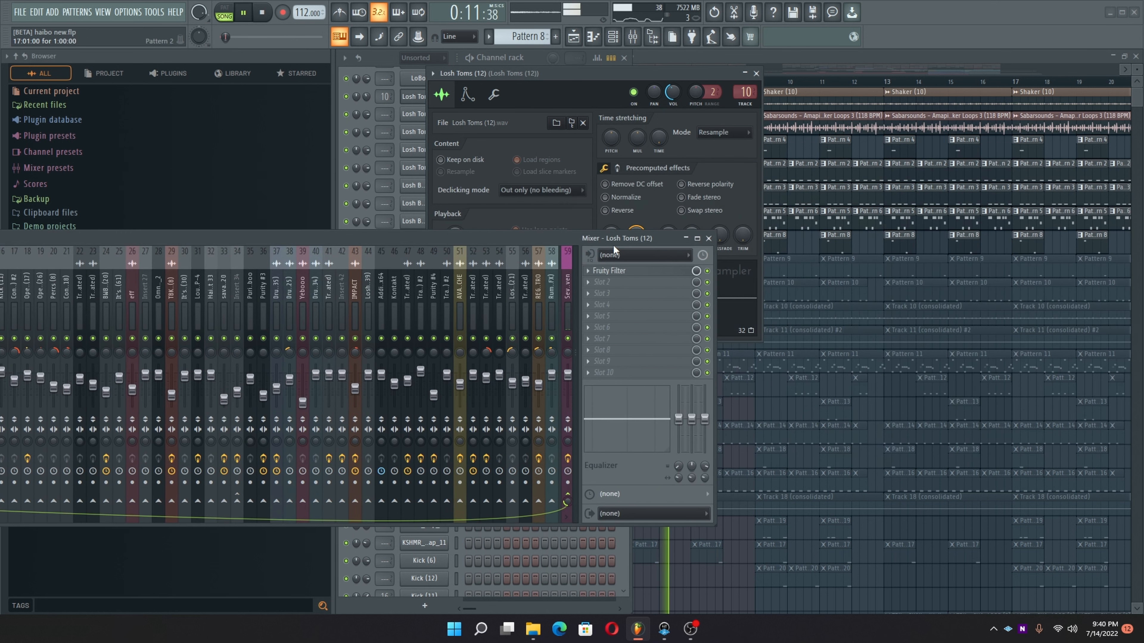
click(709, 236)
click(757, 73)
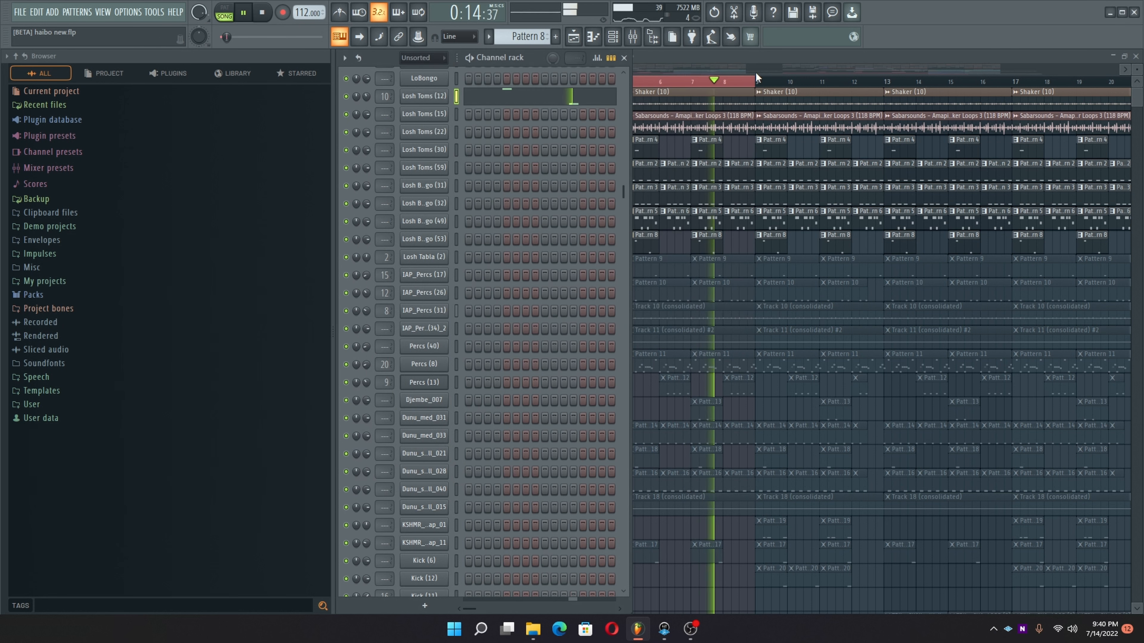
Step: Stop playback, audition the Losh Toms (12) sample in its sampler, and return to the playlist
key(space)
click(424, 96)
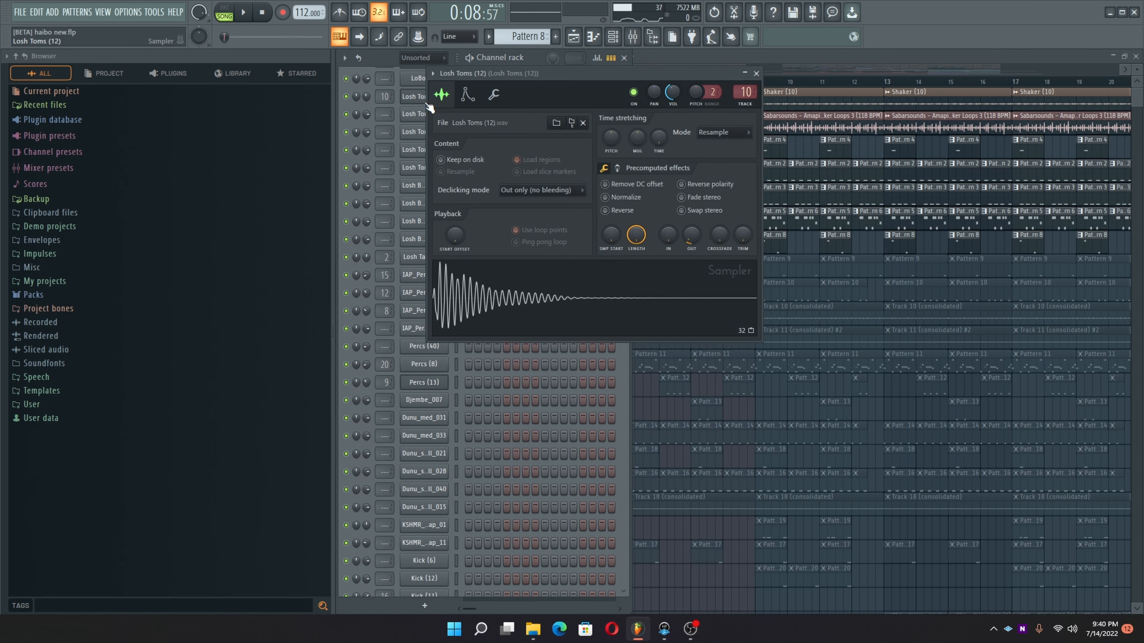
click(642, 300)
click(756, 73)
click(736, 55)
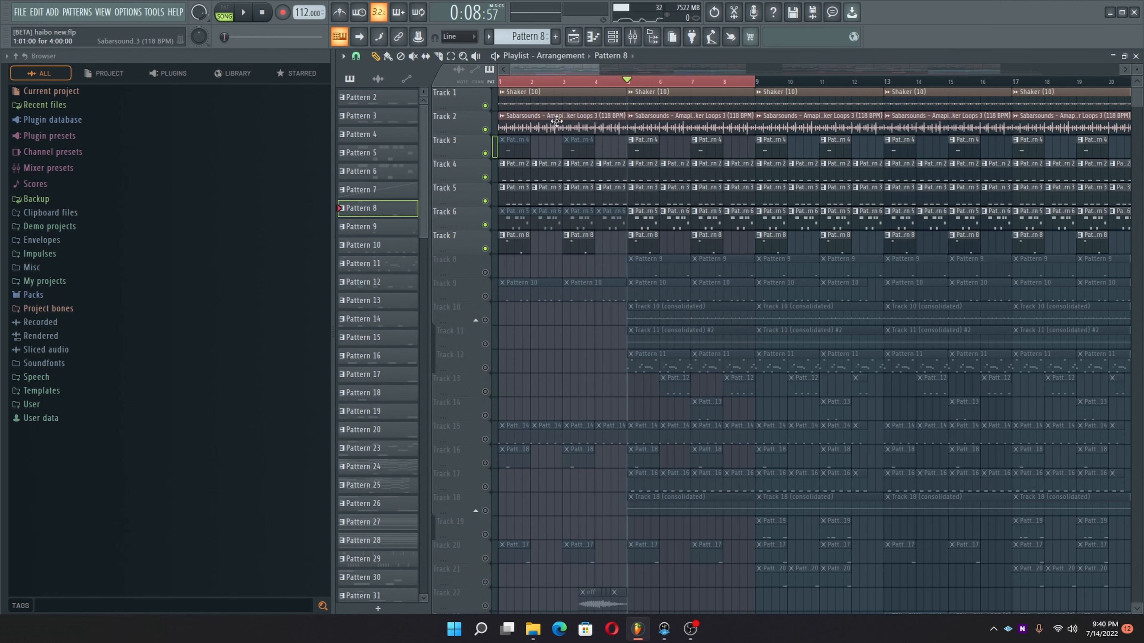
Step: Unmute Track 8 in the playlist, play the song, and open Track 8's Pattern 9 in the piano roll
click(486, 272)
key(space)
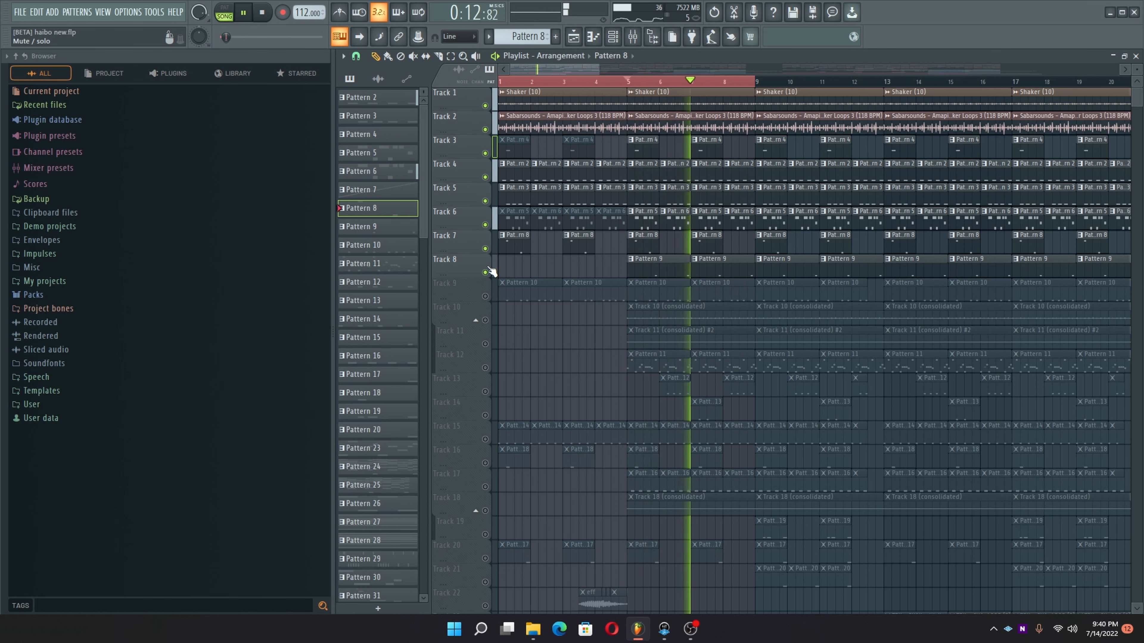
double_click(642, 272)
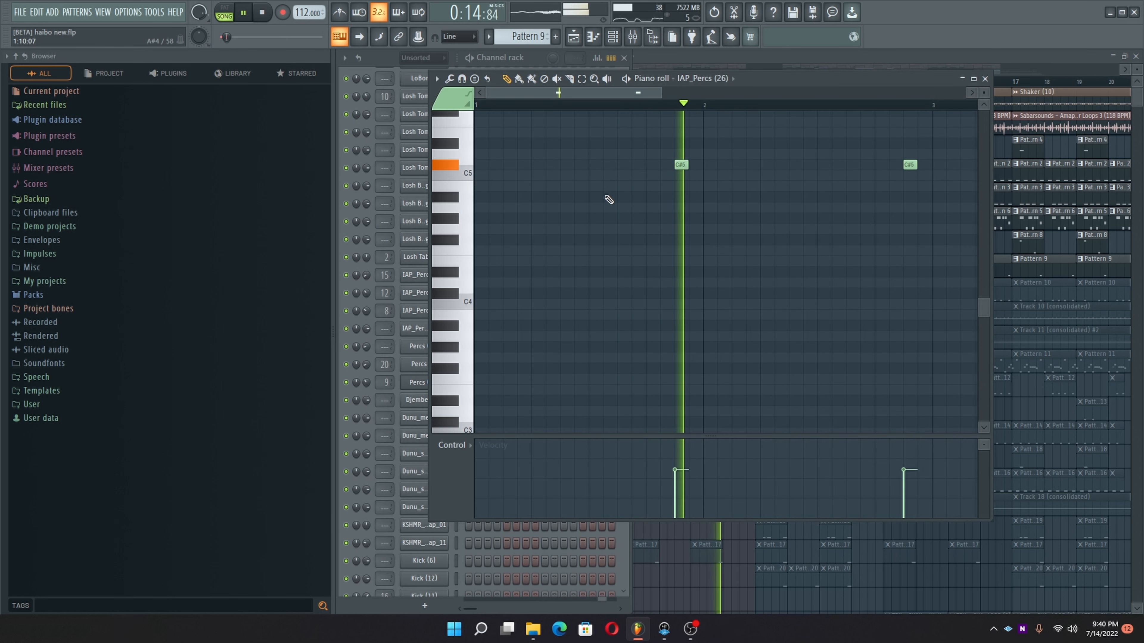
Step: Stop playback and audition the IAP_Percs (26) sample on the C5 key
key(space)
click(476, 175)
right_click(476, 174)
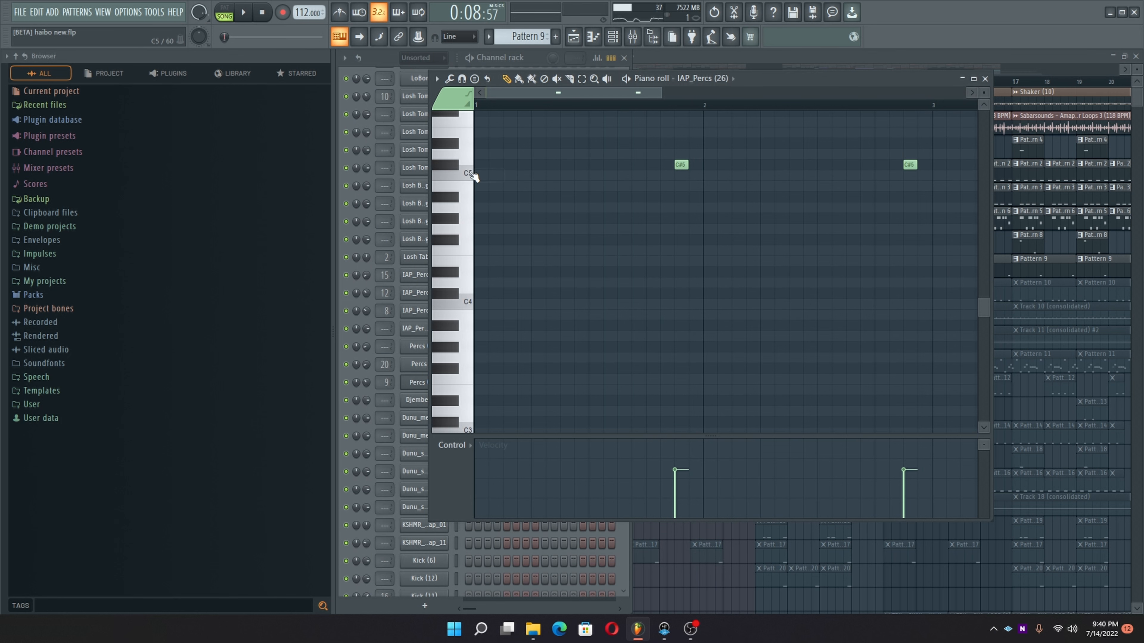
click(471, 177)
Step: Show the mixer beside the piano roll, replay the IAP_Percs (26) sound, and select its mixer track to examine its effects
click(601, 39)
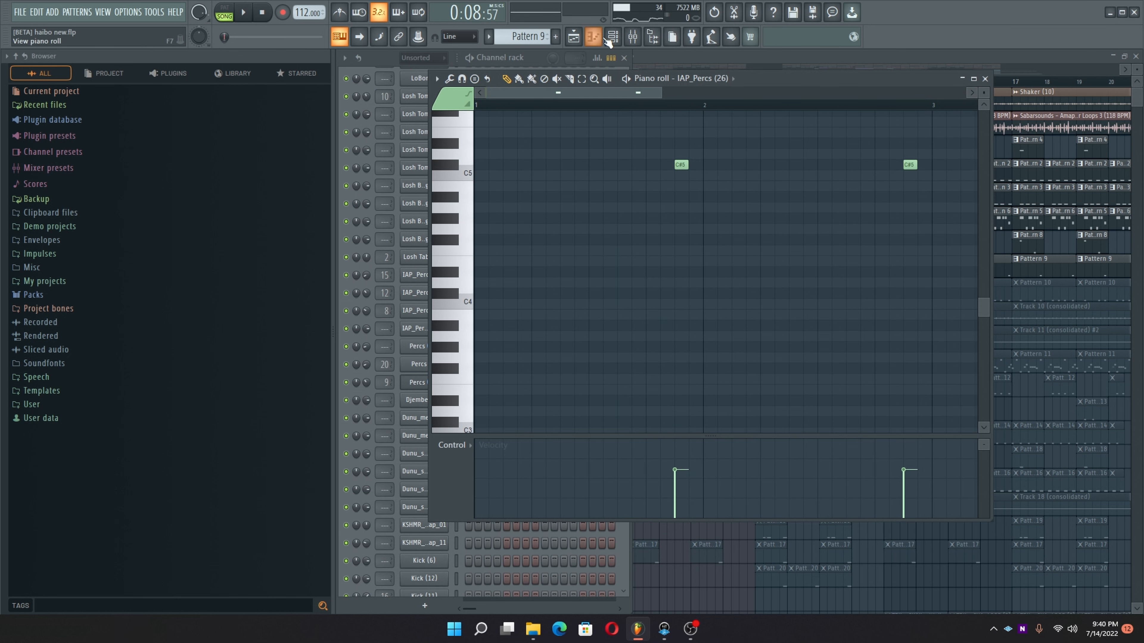
click(632, 36)
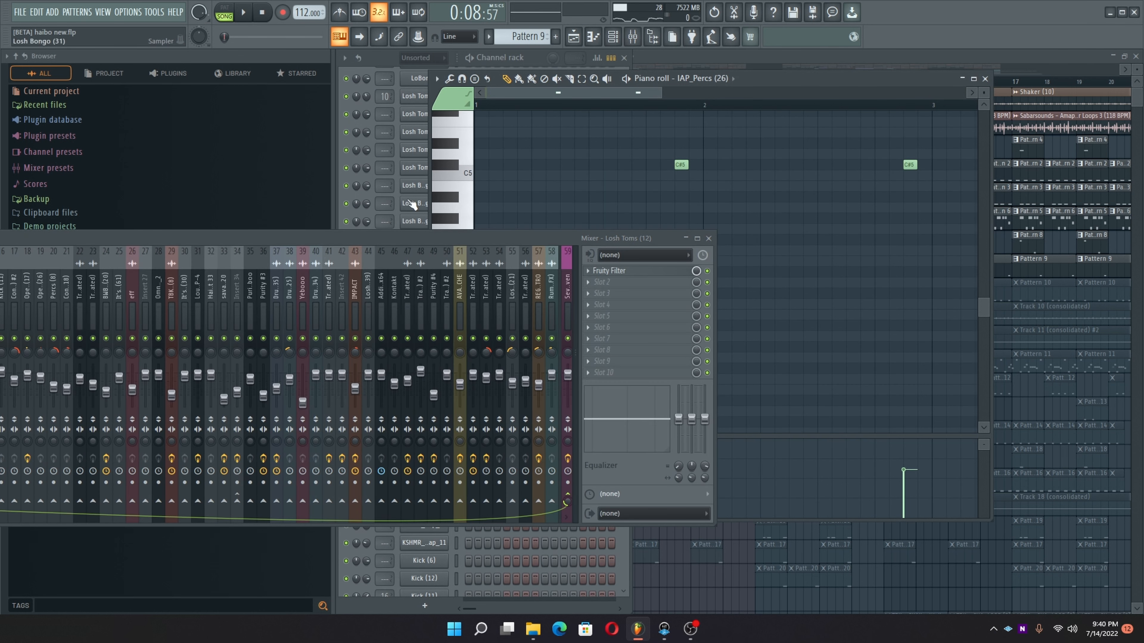
drag(406, 240, 731, 229)
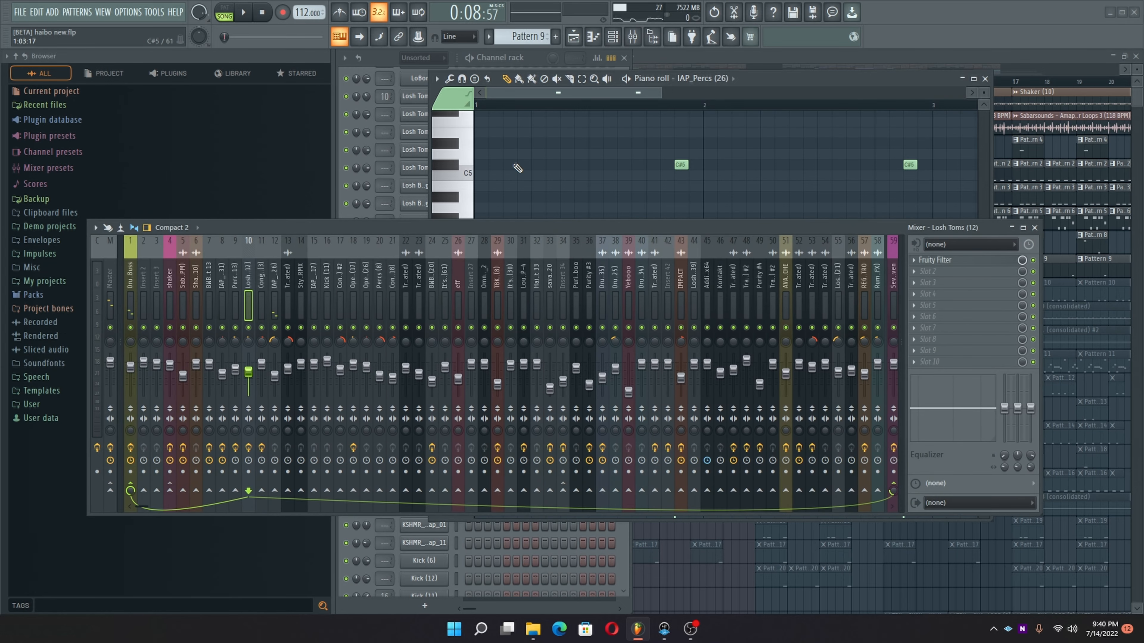
click(468, 176)
click(468, 175)
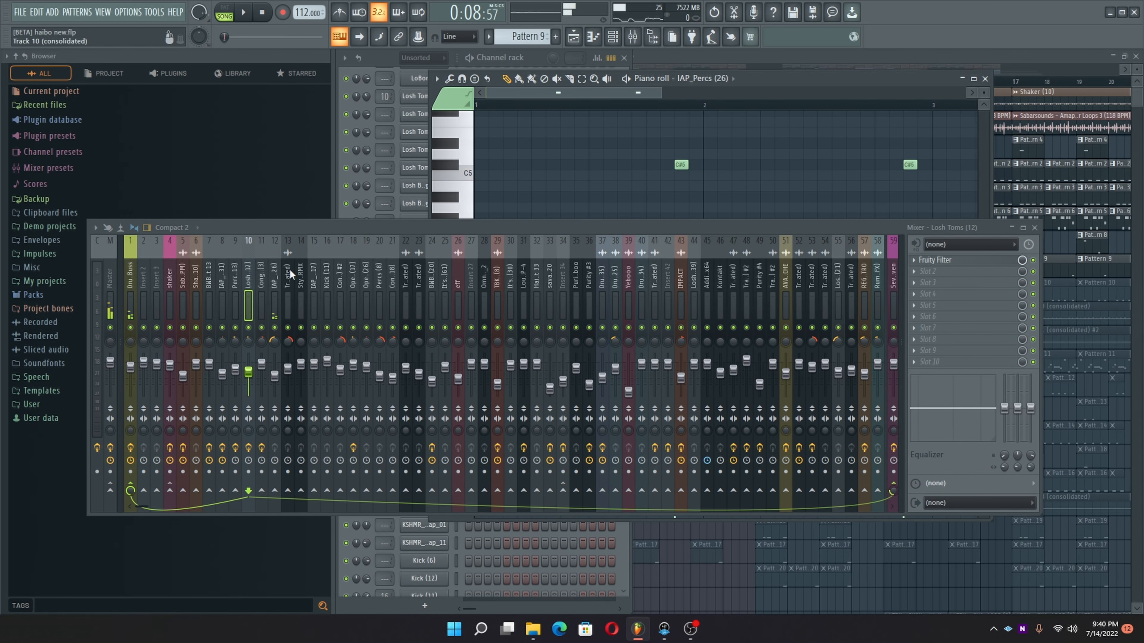
click(275, 279)
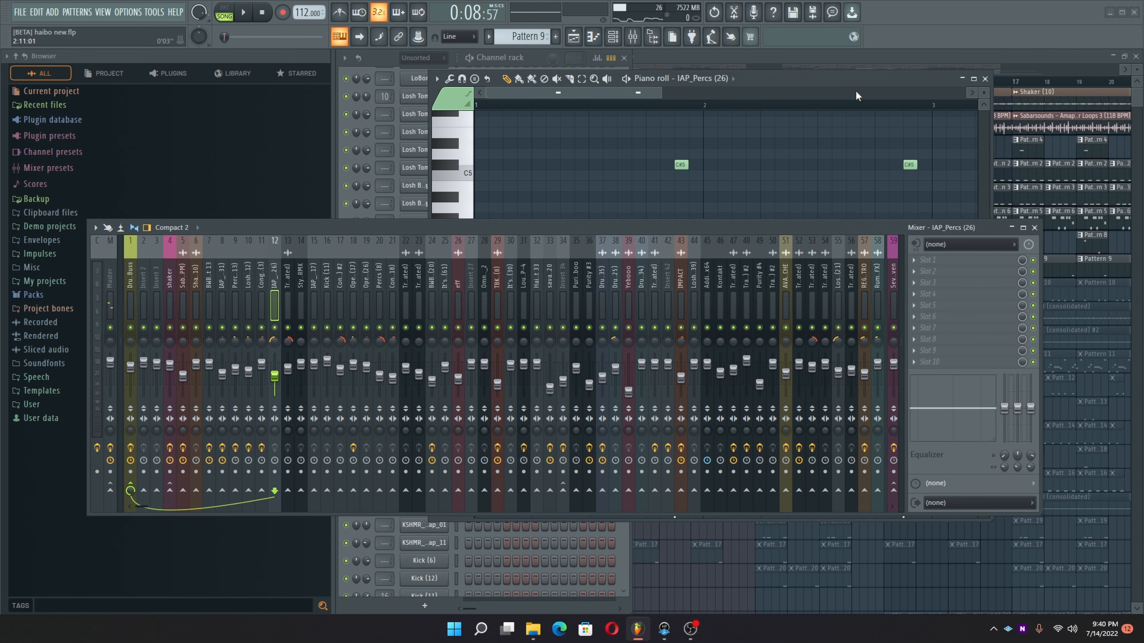
Step: Close the piano roll, mixer and channel rack, and unmute Track 9 in the playlist during playback
click(985, 78)
key(space)
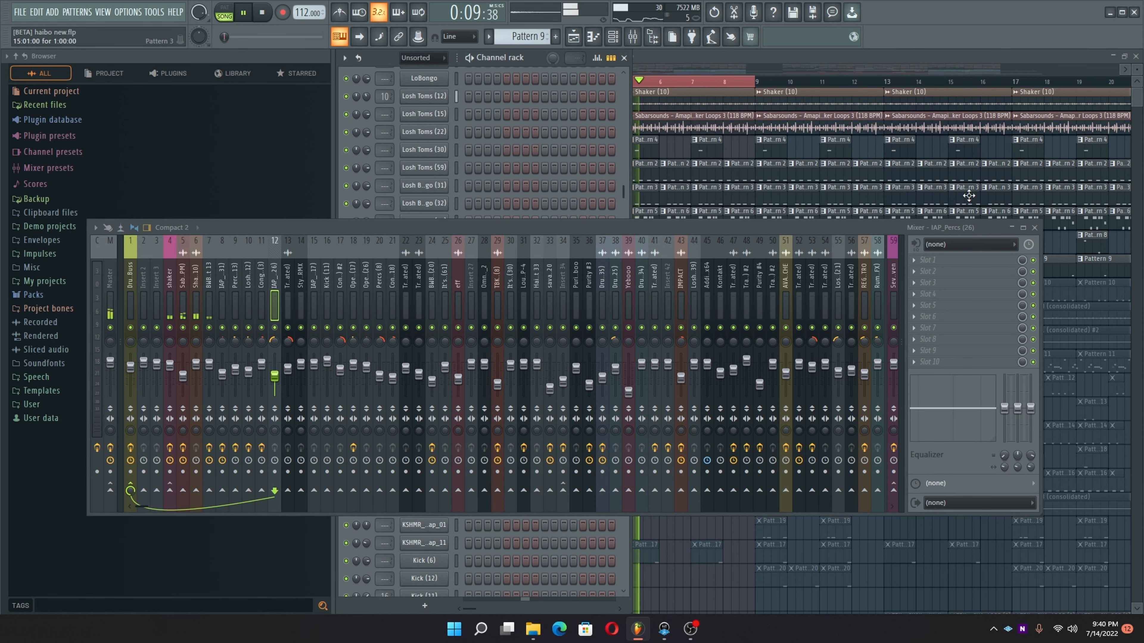
click(1034, 228)
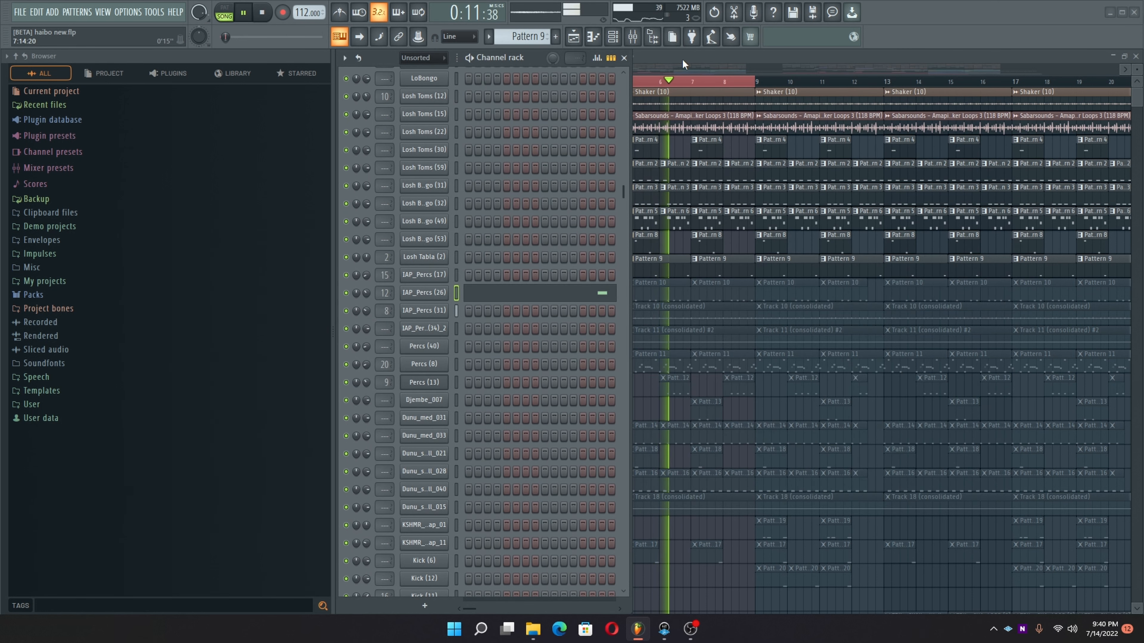
click(624, 58)
click(486, 296)
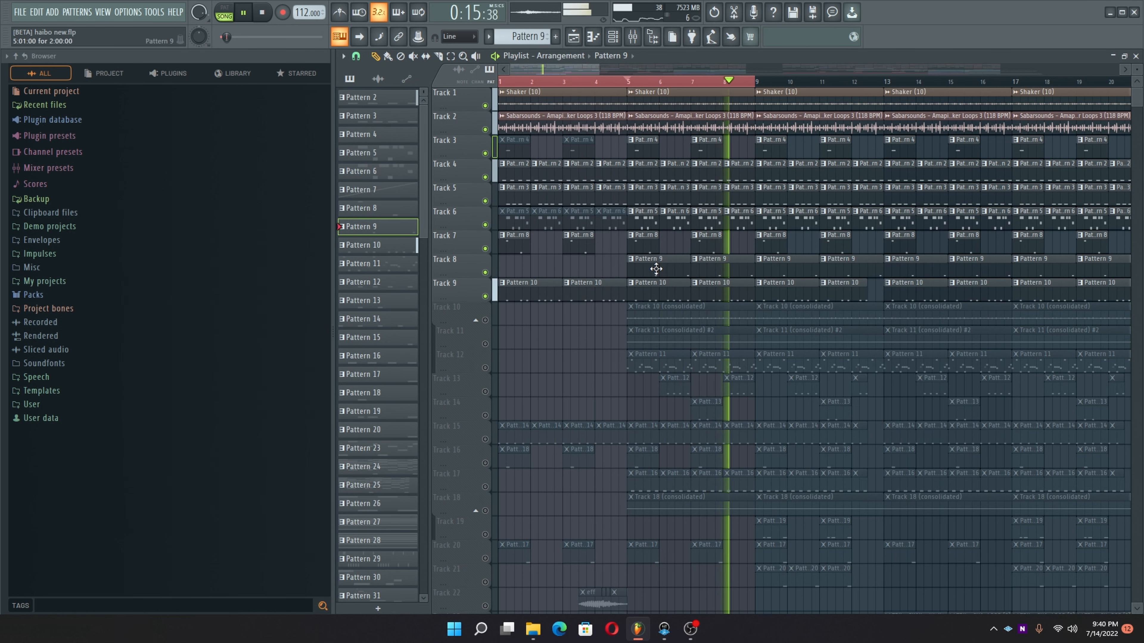
Step: Inspect the KSHMR_Human_Single_Clap_11 notes in Track 9's Pattern 10 and view the channel's sample settings
double_click(662, 283)
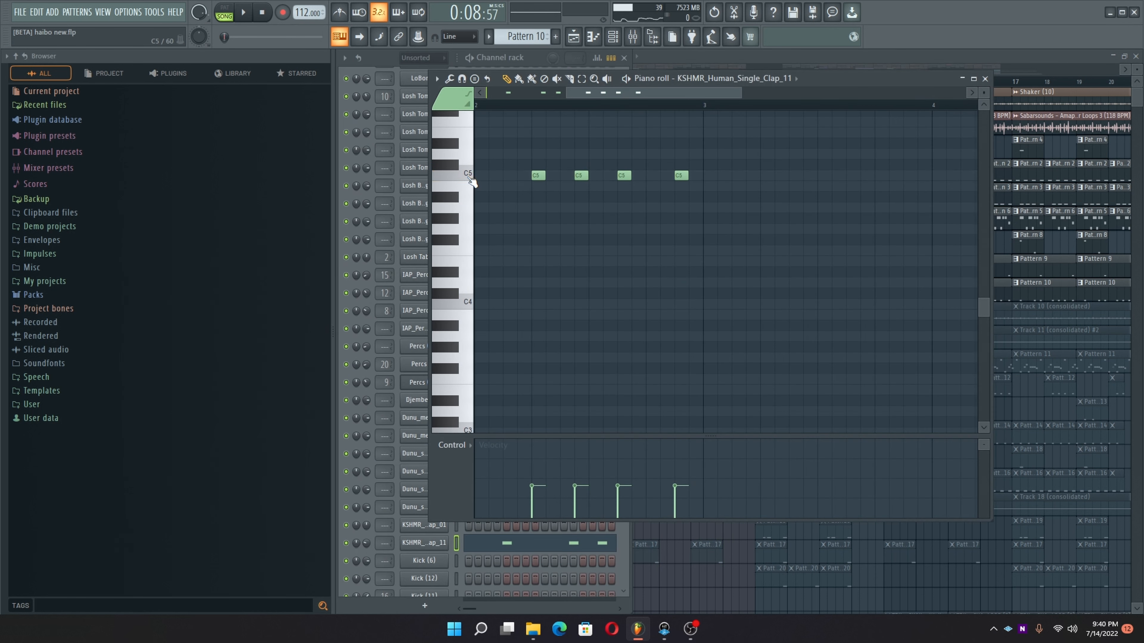
click(983, 78)
click(422, 544)
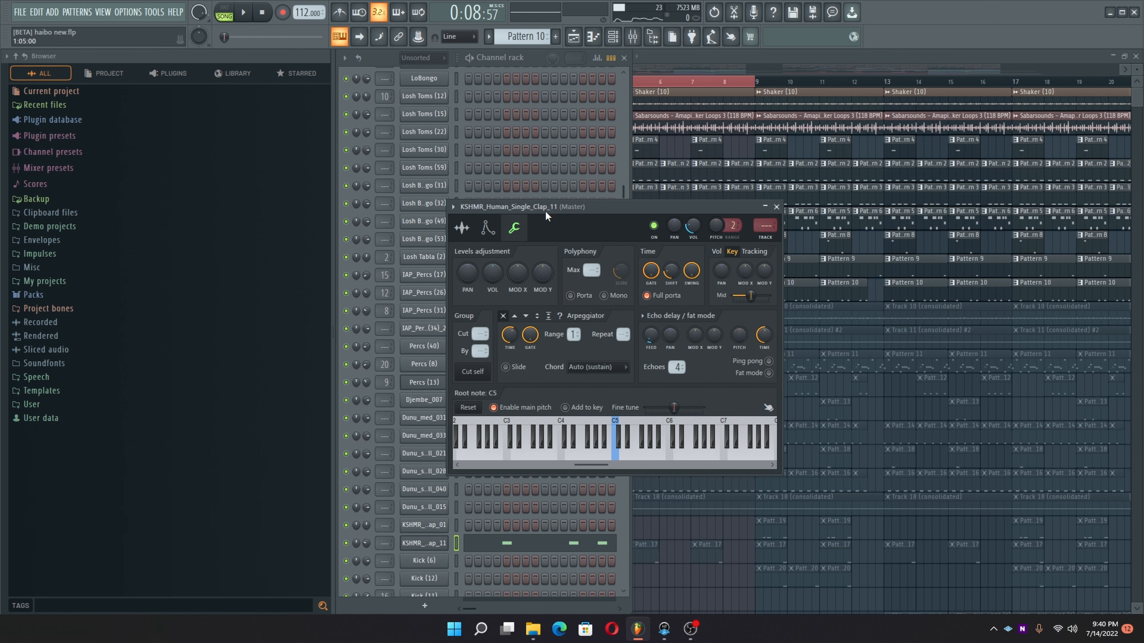
click(462, 227)
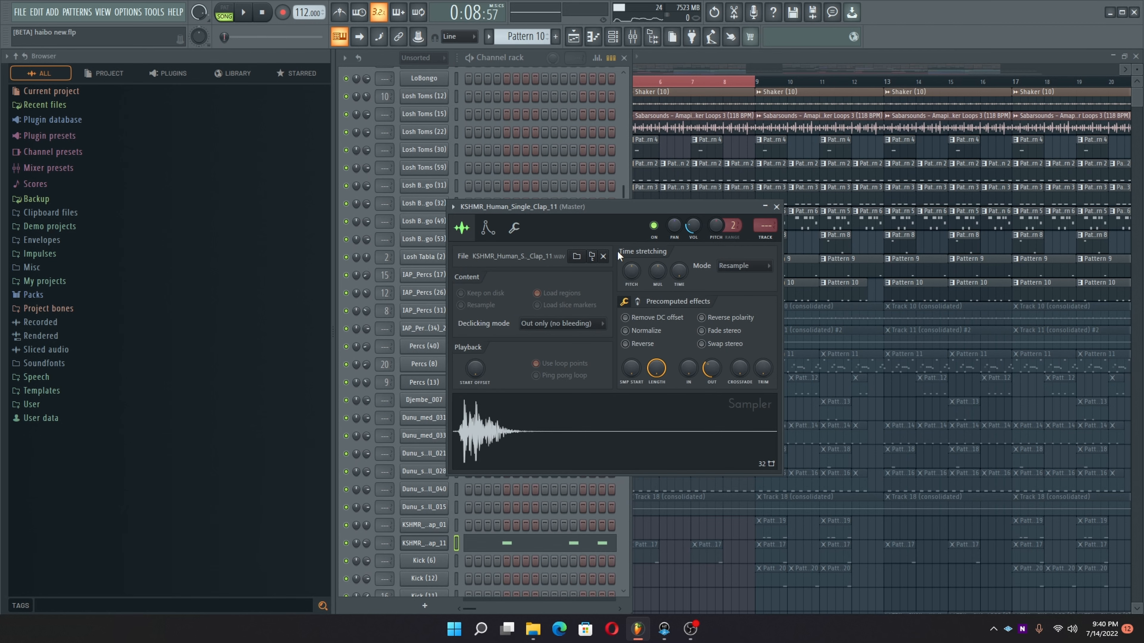
Step: Route KSHMR_Human_Single_Clap_11 to mixer track 89 and lower that track's volume slightly while the song plays
click(762, 241)
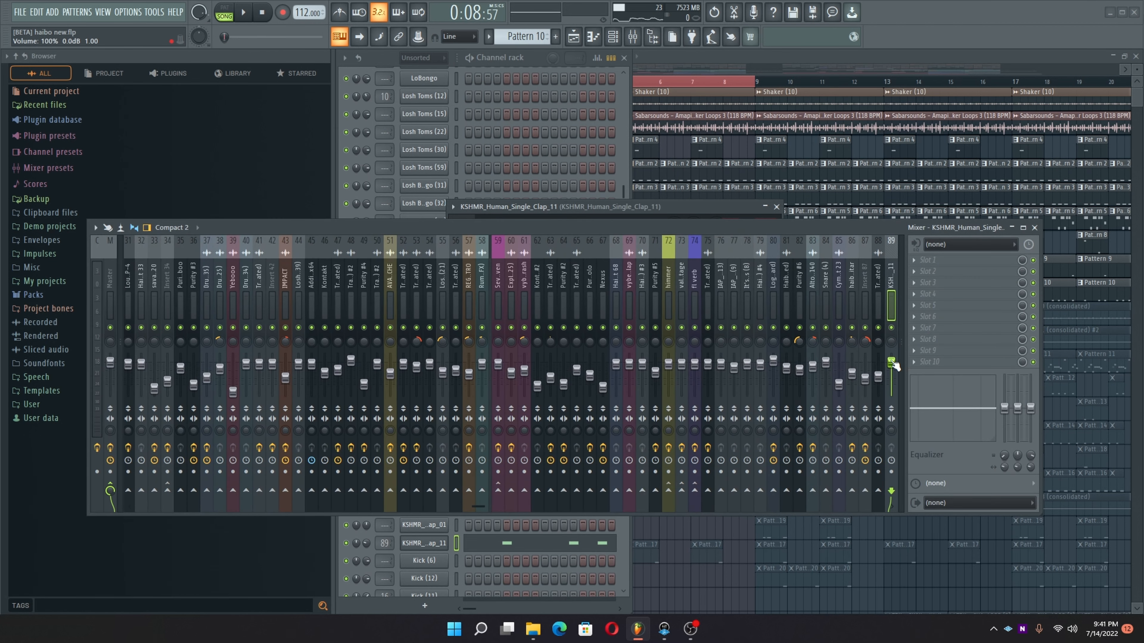
key(space)
scroll(891, 370, up, 2)
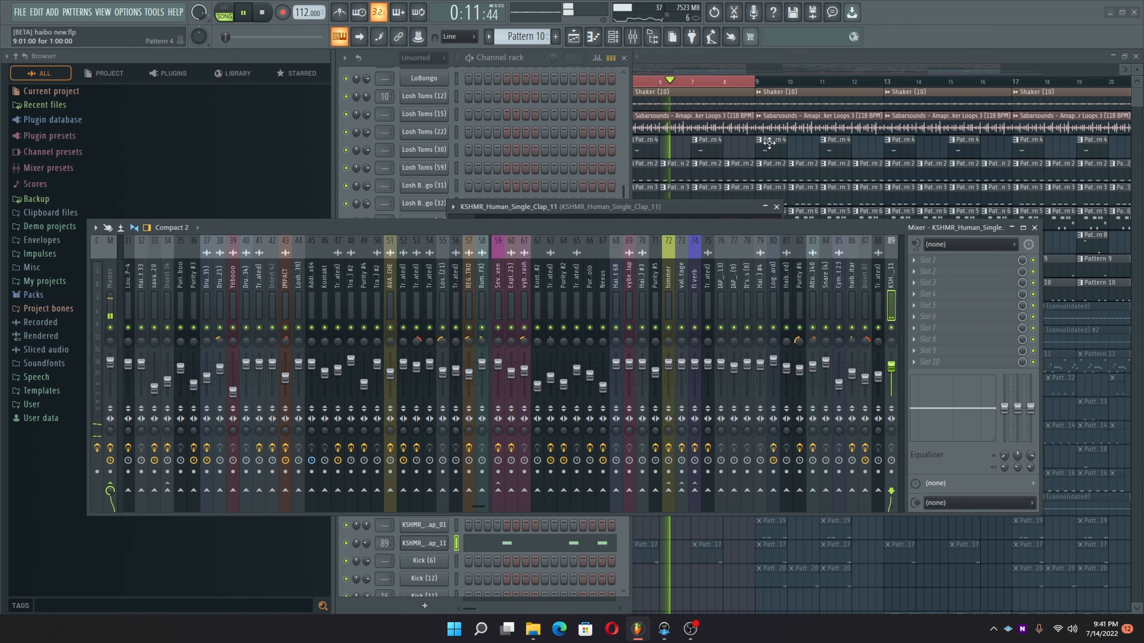
Step: Bring the playlist forward, close the mixer and stop playback
click(654, 62)
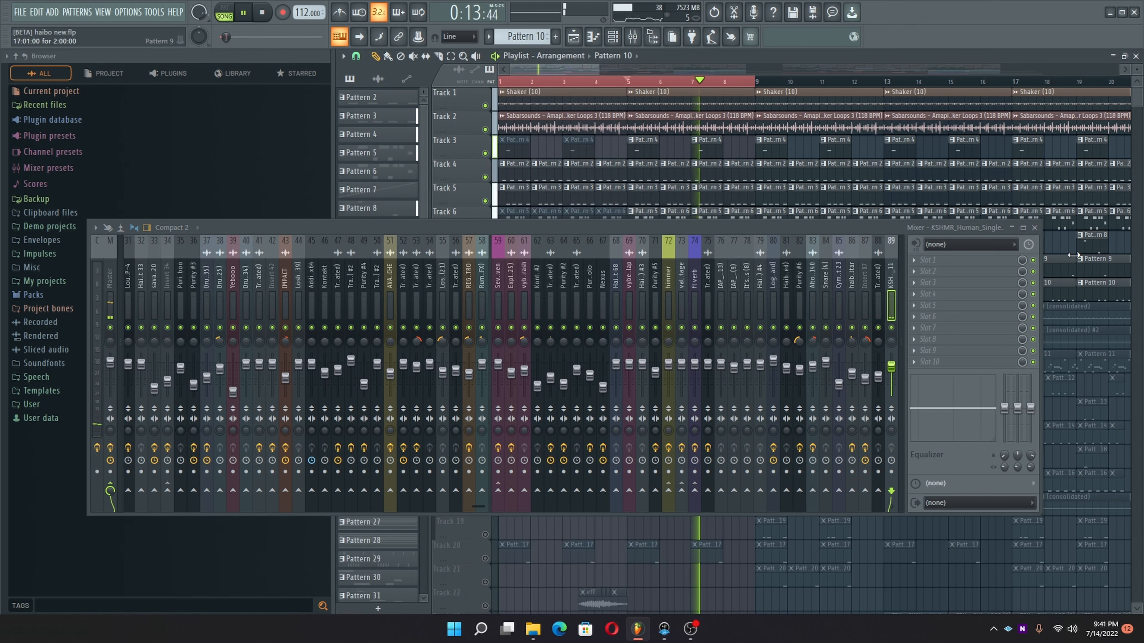
click(1022, 228)
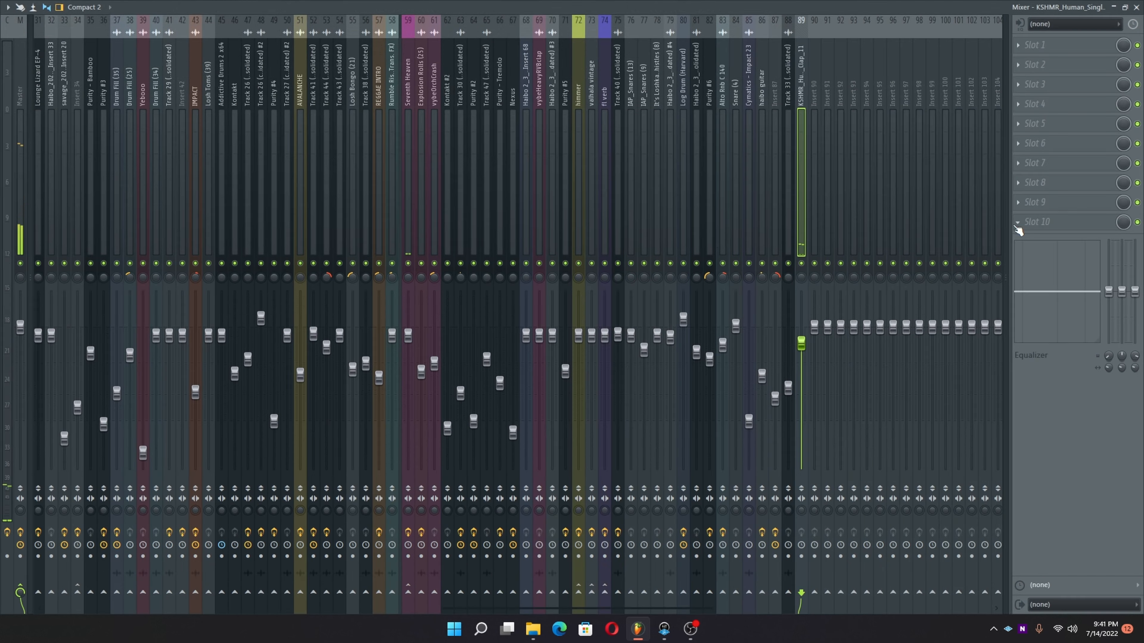
click(1135, 7)
key(space)
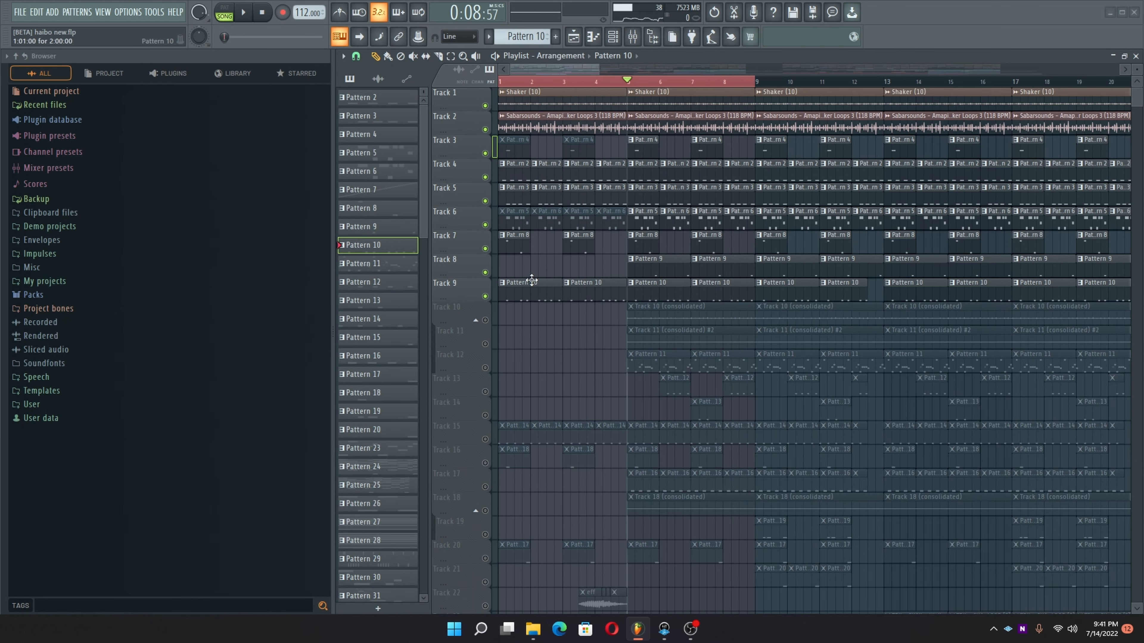
Step: Unmute Track 10 in the playlist and view the sample settings of its Track 10 (consolidated) audio clip
scroll(581, 334, down, 3)
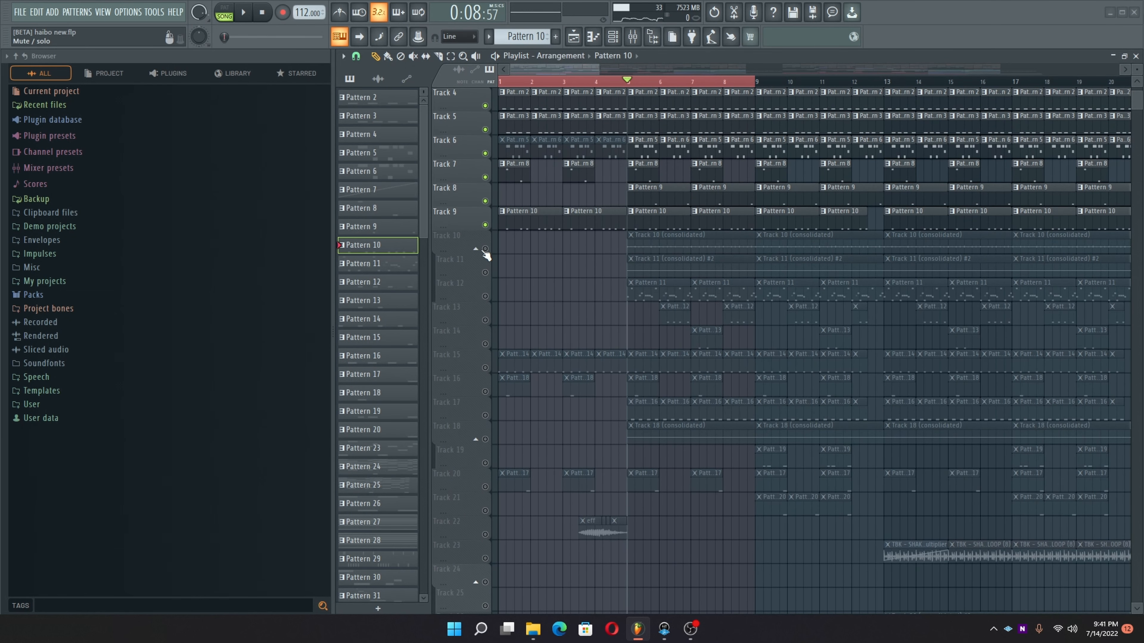
click(485, 252)
click(658, 251)
double_click(658, 251)
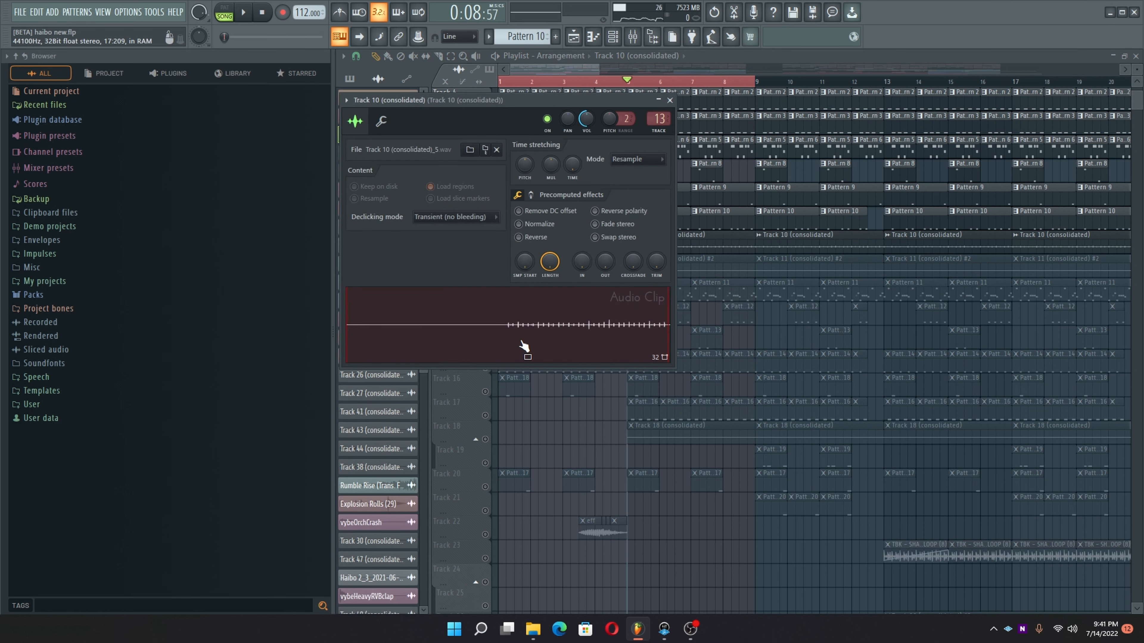
click(670, 100)
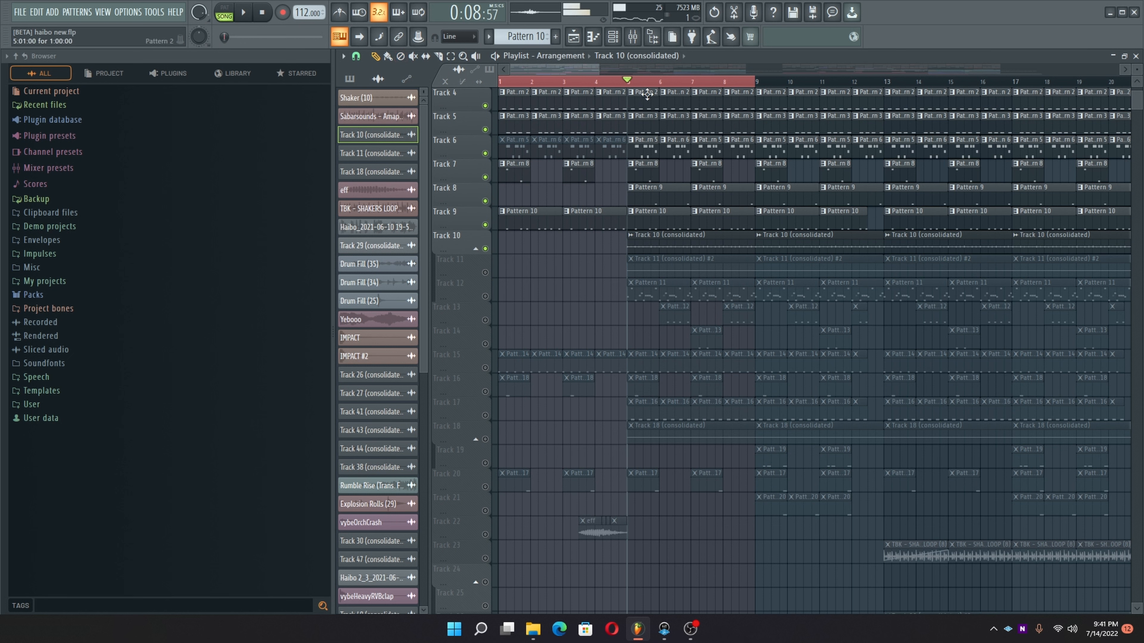
Step: Play the song from bar 5 to hear Track 10 in the mix, and unmute Track 11
key(space)
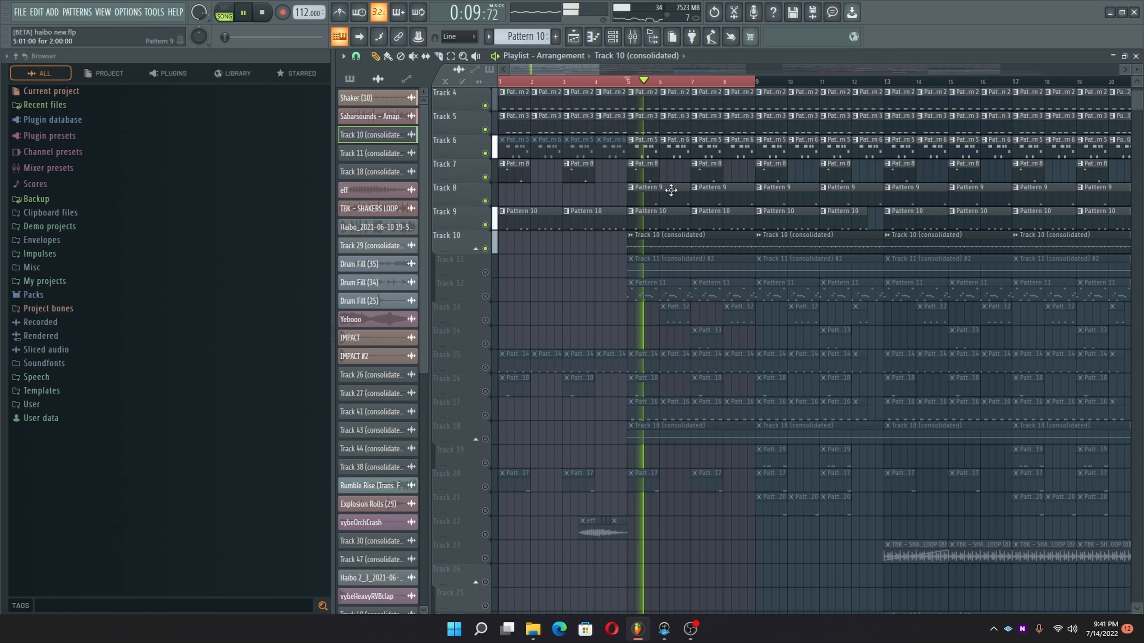
key(space)
scroll(658, 145, up, 3)
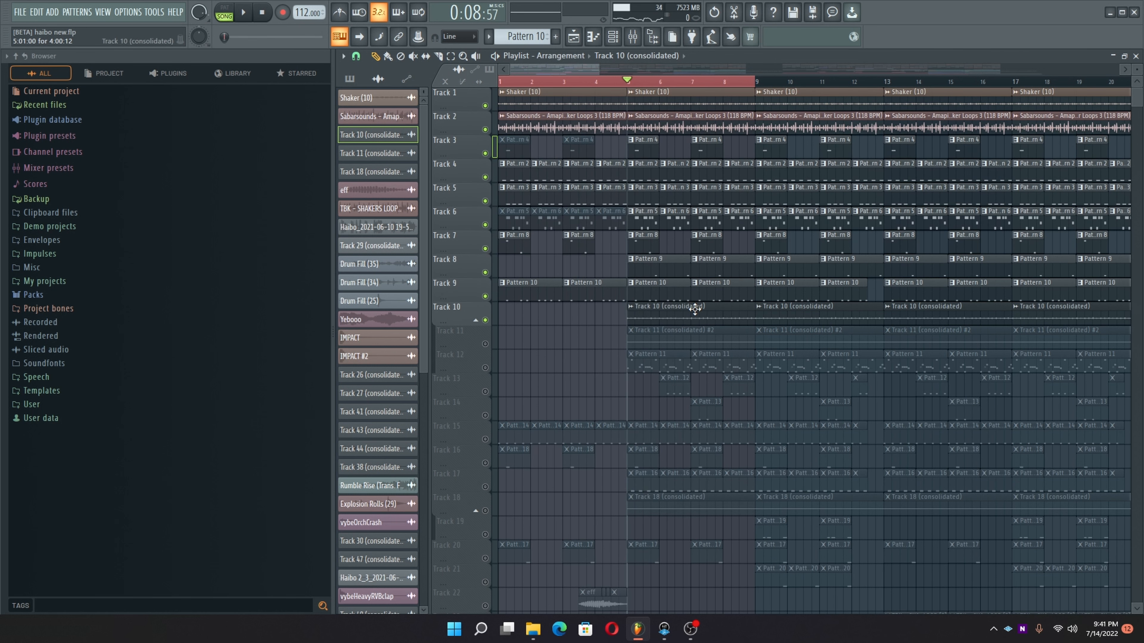
key(space)
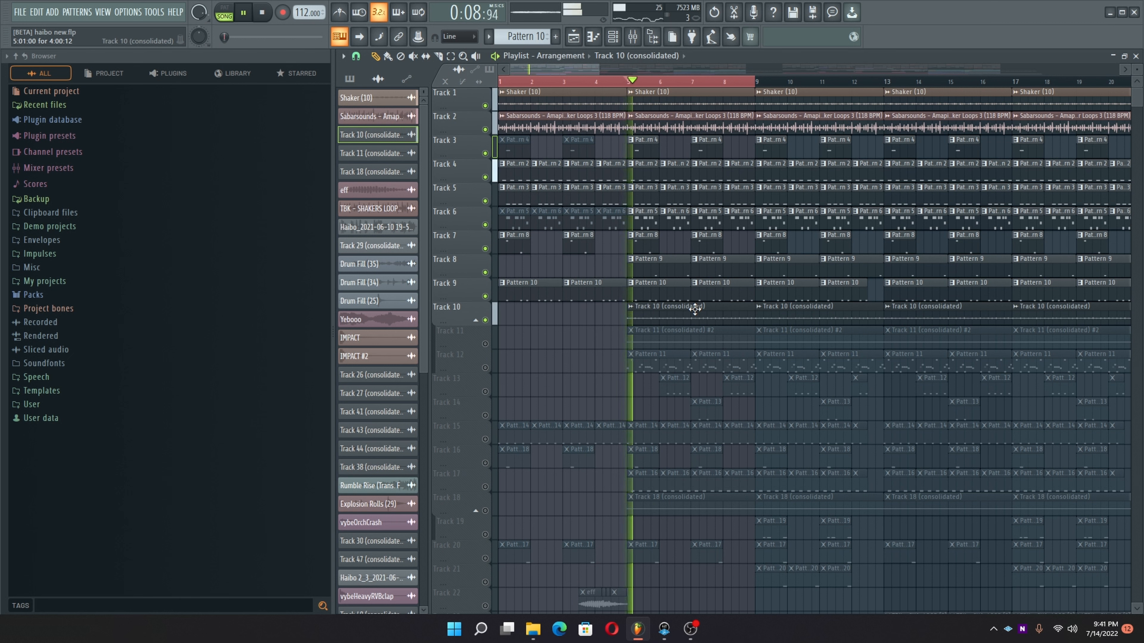
click(491, 345)
key(space)
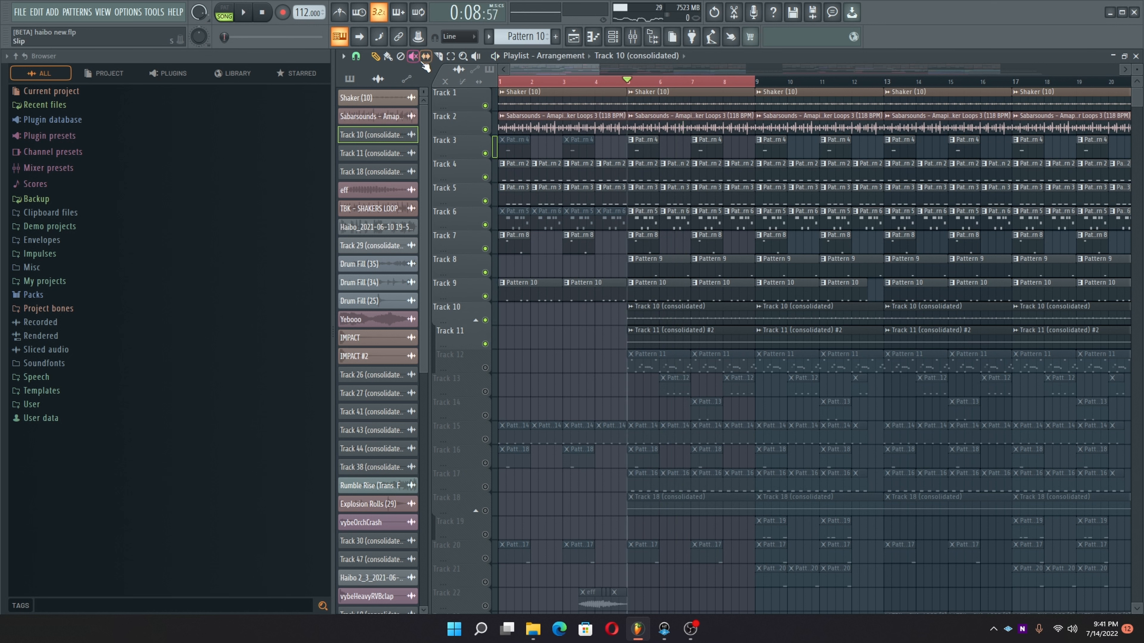
Step: Audition the Track 11 (consolidated) #2 clip in isolation with the playback tool
click(476, 56)
click(626, 333)
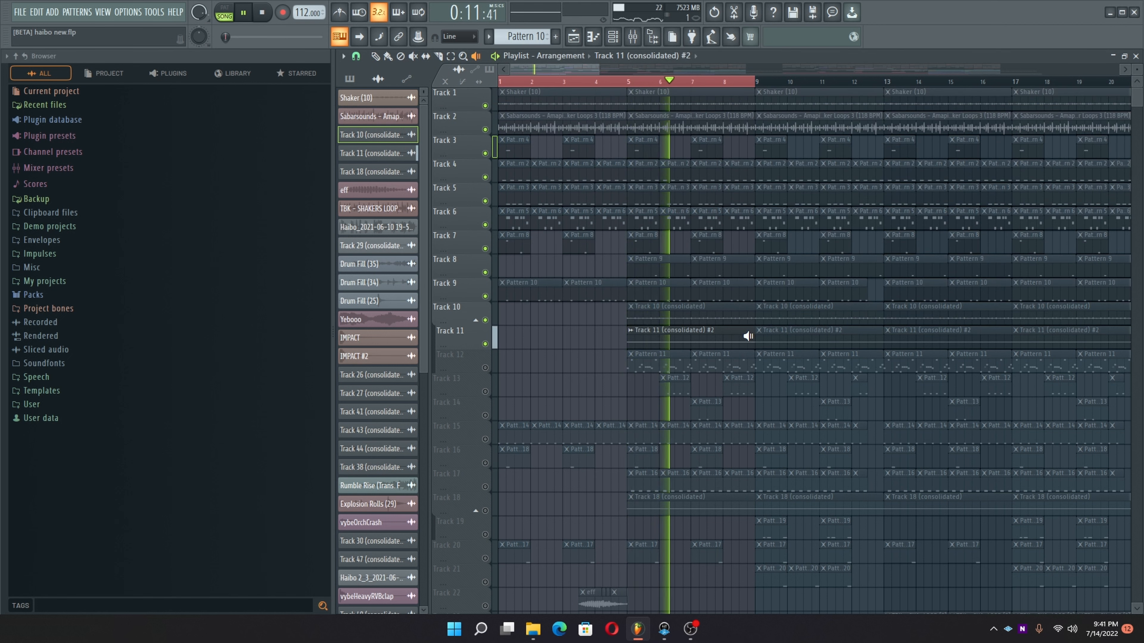
click(765, 335)
key(space)
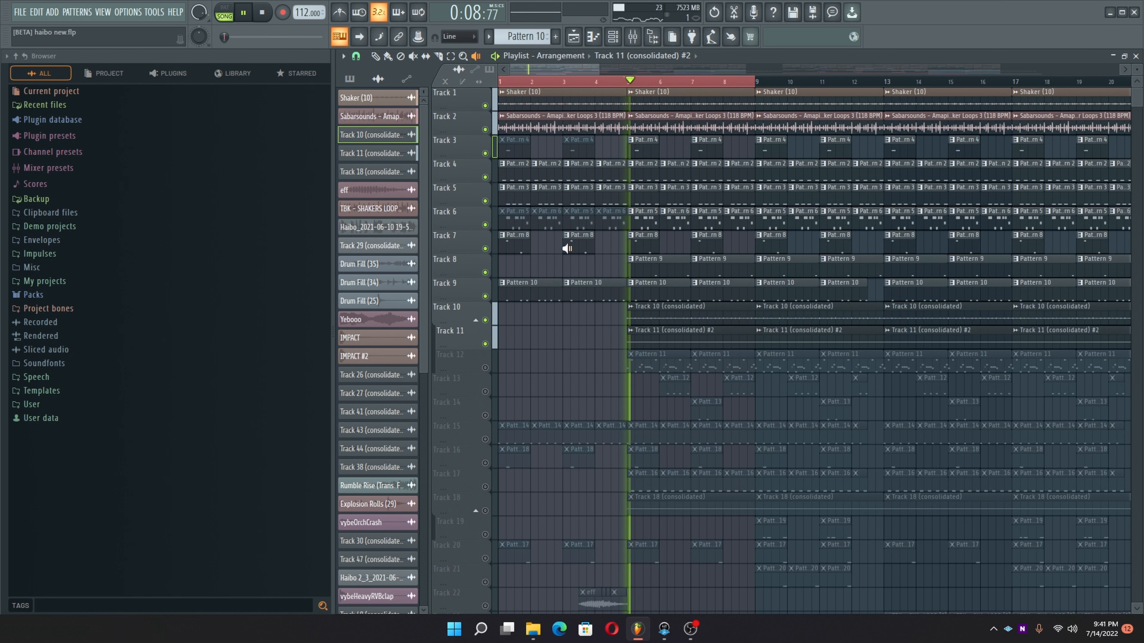
Step: Switch back to the draw tool and view the sample settings of the Track 11 (consolidated) #2 clip
click(375, 57)
double_click(643, 338)
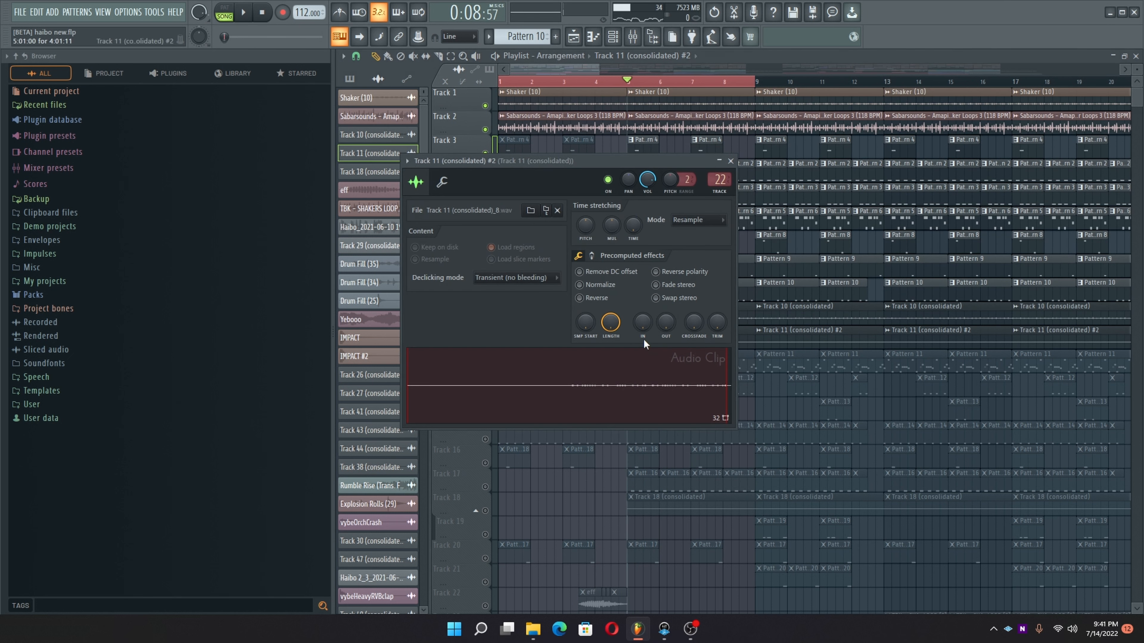
right_click(638, 356)
click(695, 159)
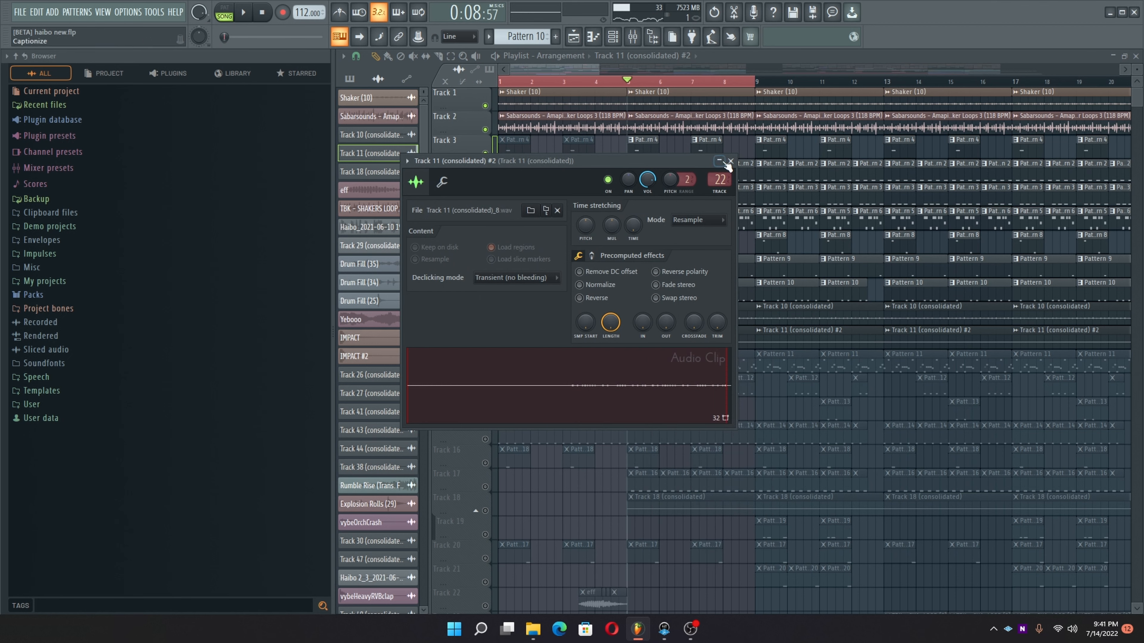
click(730, 161)
Step: Close the playlist and add a StylusRMX instrument to the project
click(1136, 56)
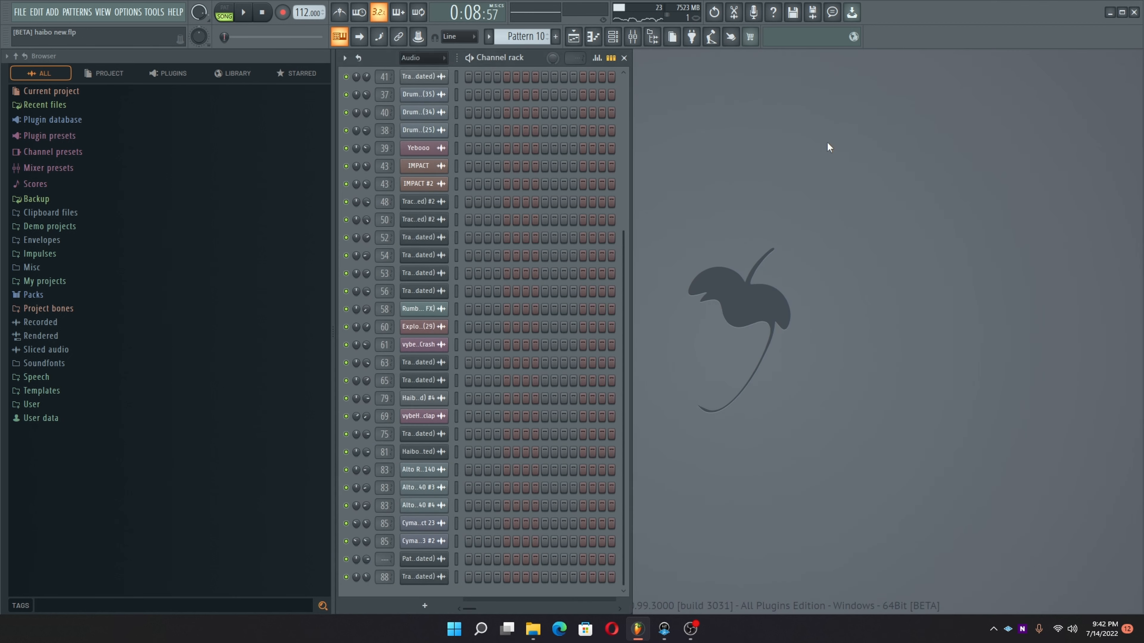
scroll(455, 216, up, 5)
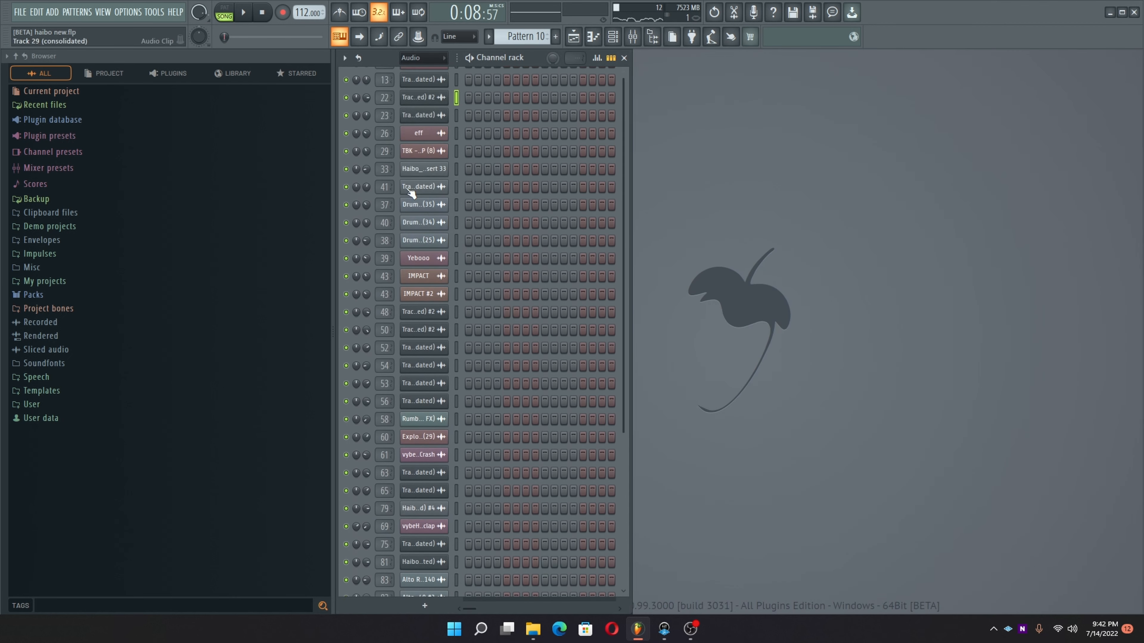
click(53, 12)
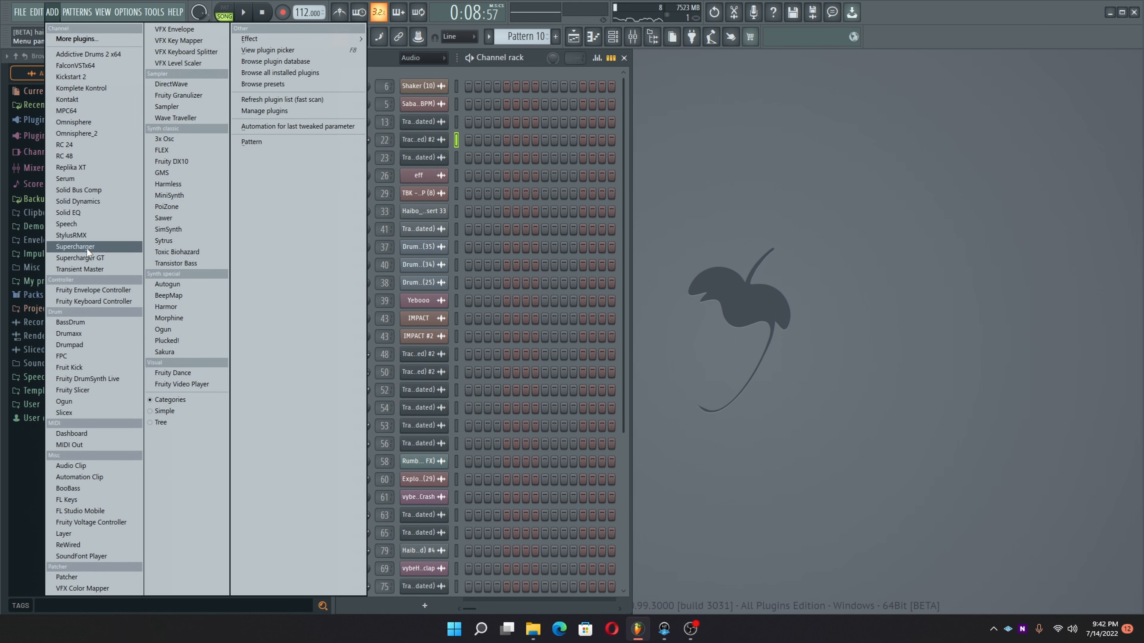
click(72, 235)
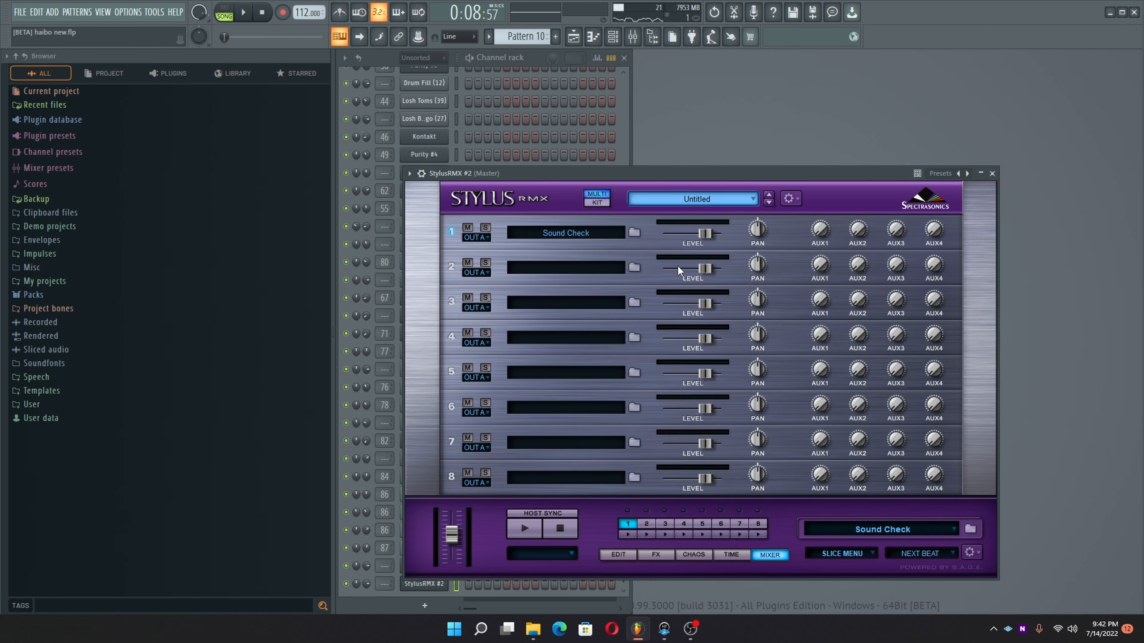
Step: Load 115-Palmistry Handclap Groove from the Claps suite in StylusRMX's Core Library Groove Elements
click(842, 531)
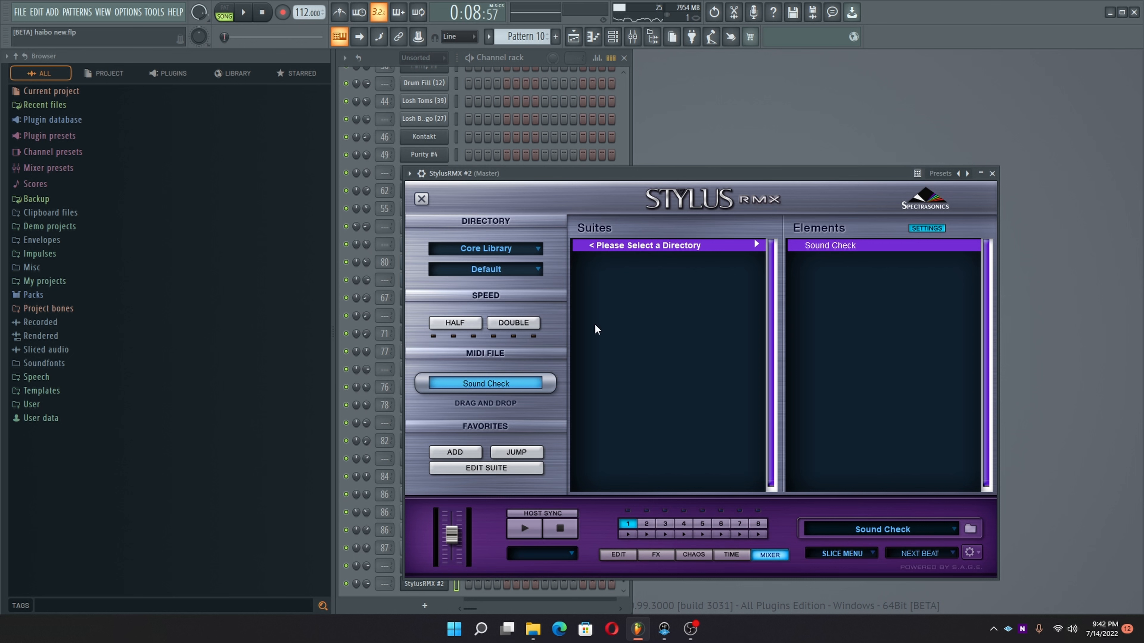
click(532, 270)
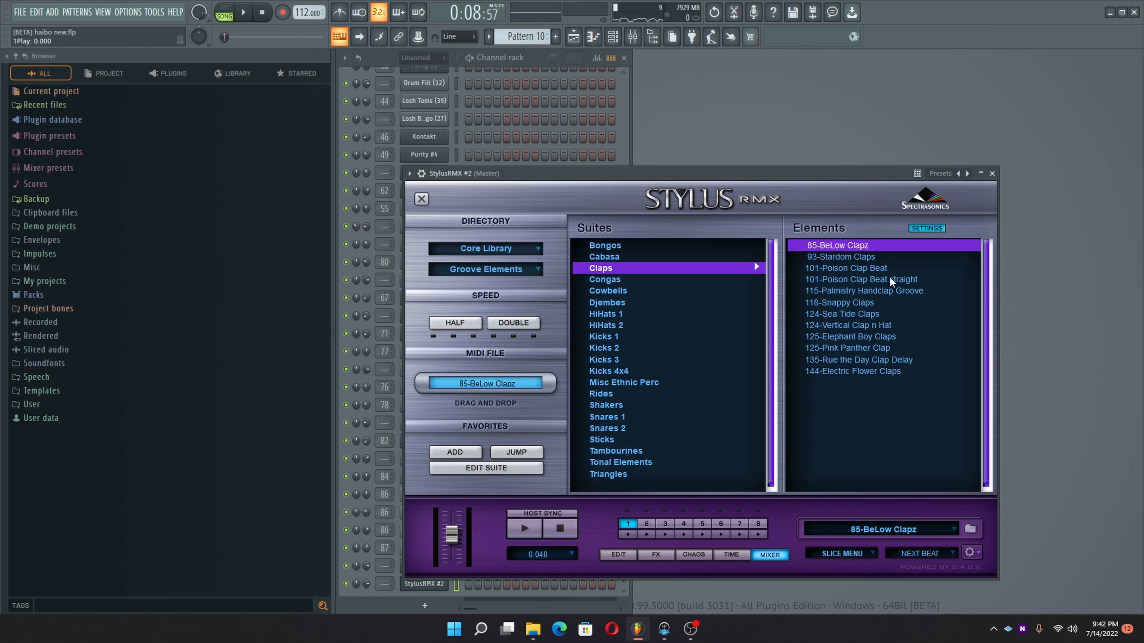
click(878, 290)
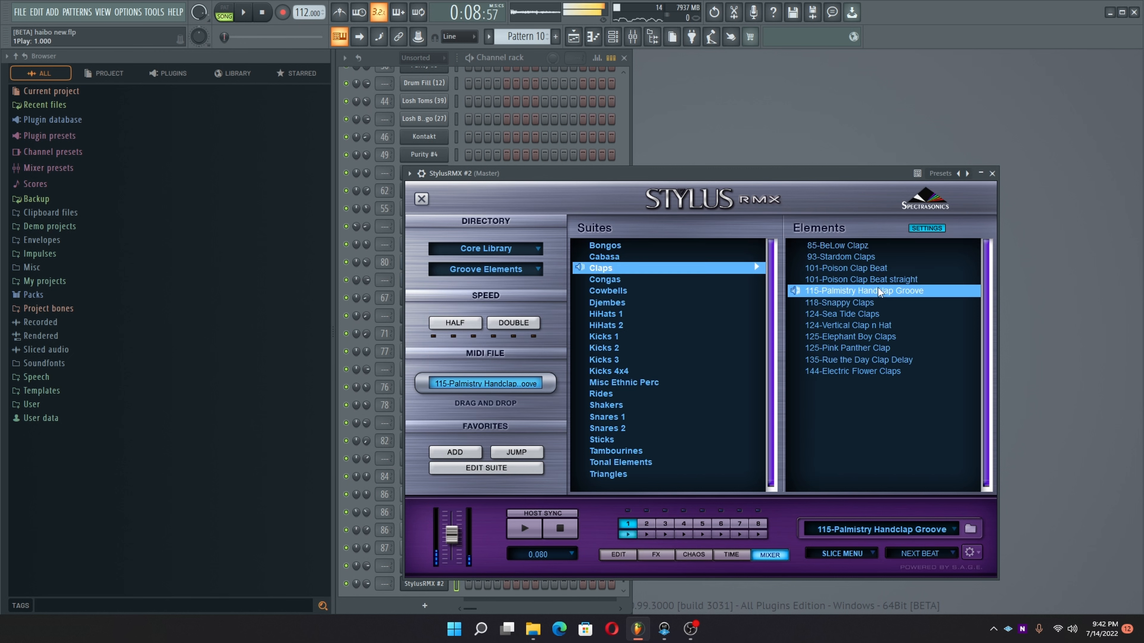
Step: Lower the StylusRMX level to about -16.7 dB while replaying the Palmistry Handclap Groove, and stop the preview
click(561, 528)
drag(451, 535, 449, 550)
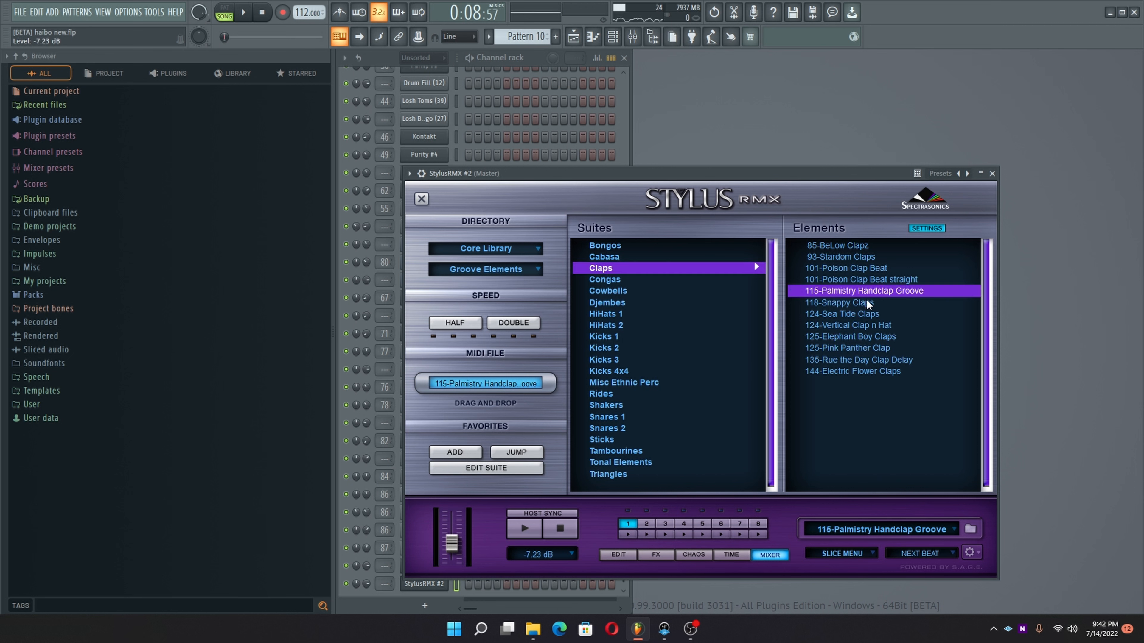
click(871, 291)
drag(455, 547, 451, 559)
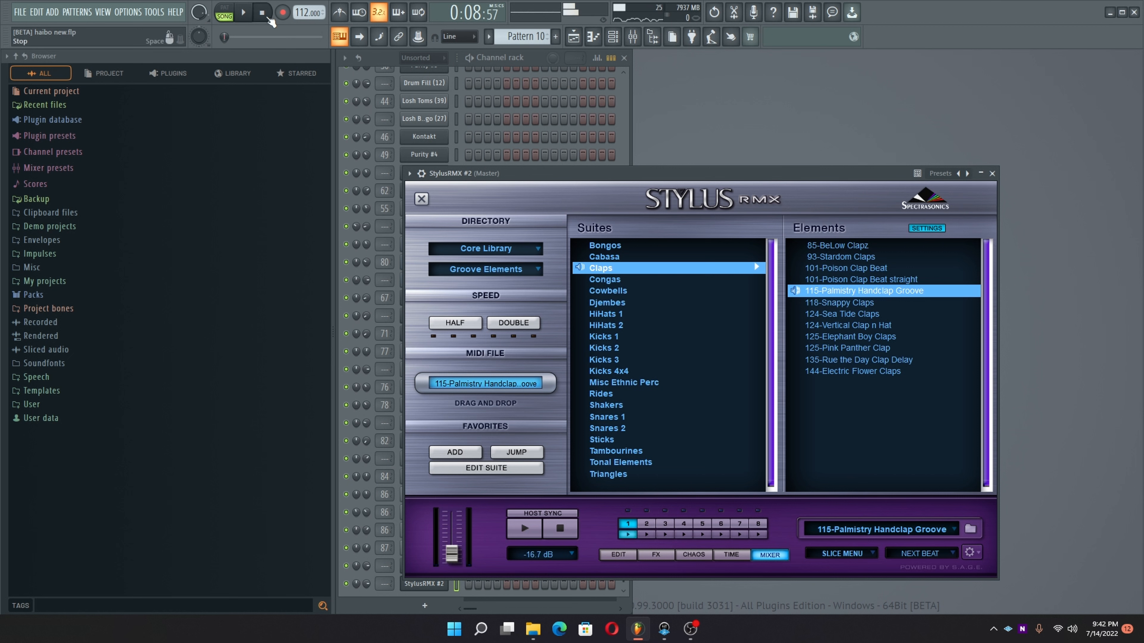
key(space)
click(563, 531)
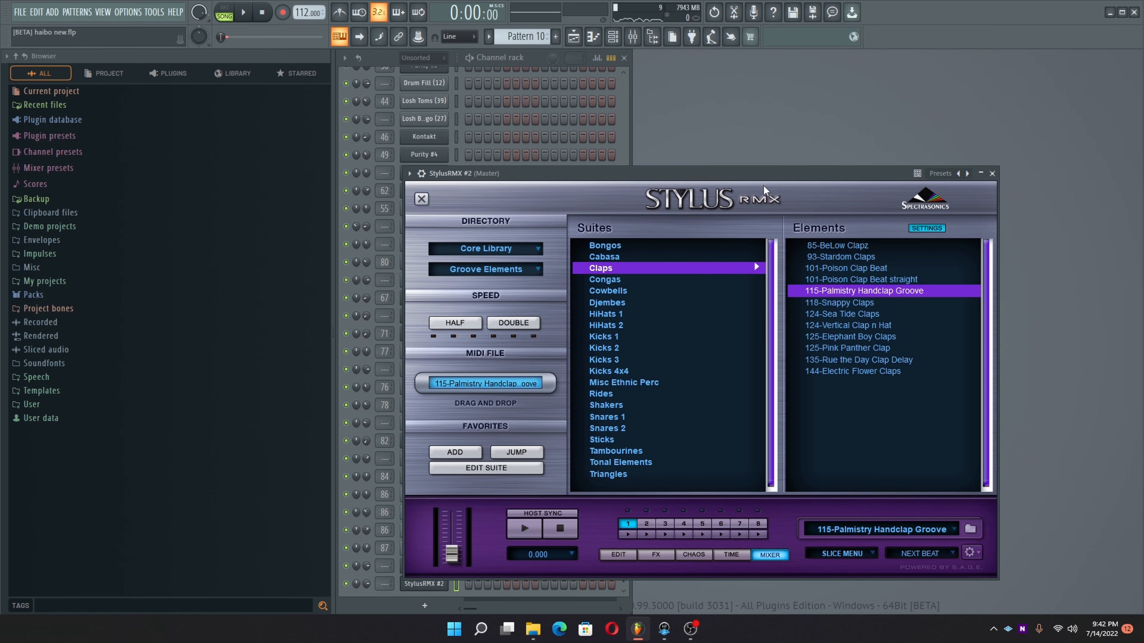
Step: Close the StylusRMX window and show the playlist again
drag(771, 177, 724, 127)
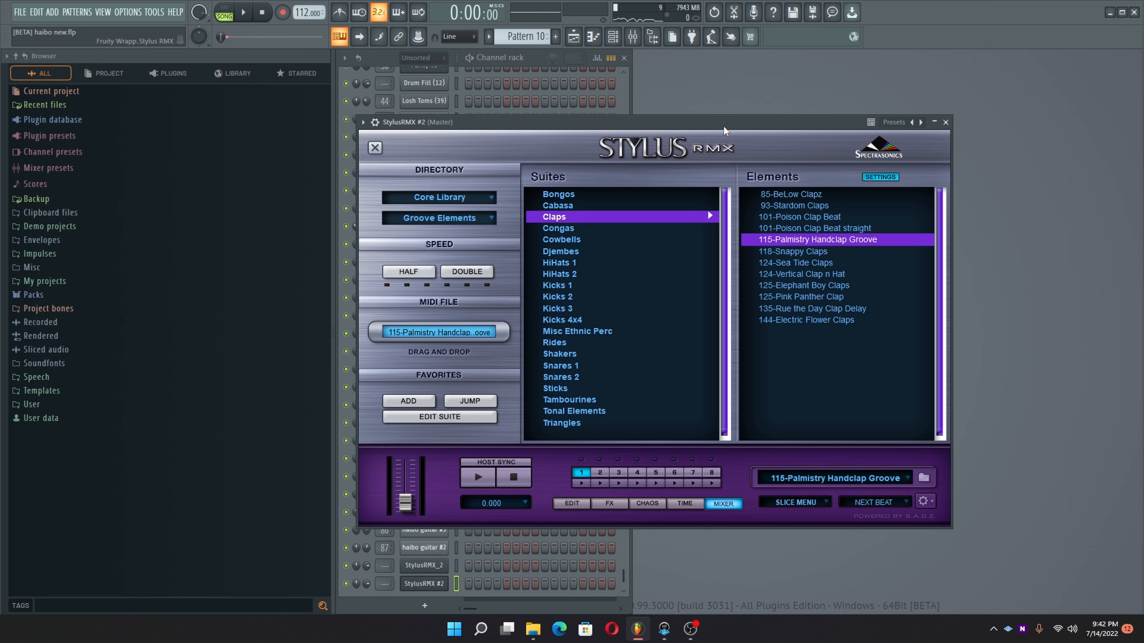
drag(724, 126, 746, 113)
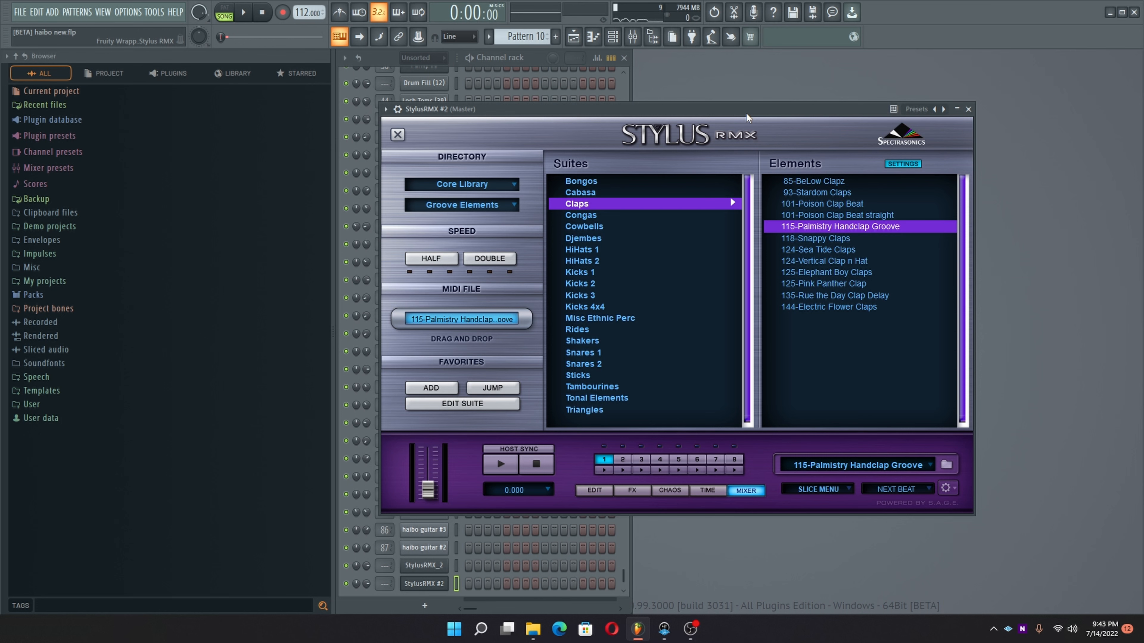
click(968, 109)
click(573, 36)
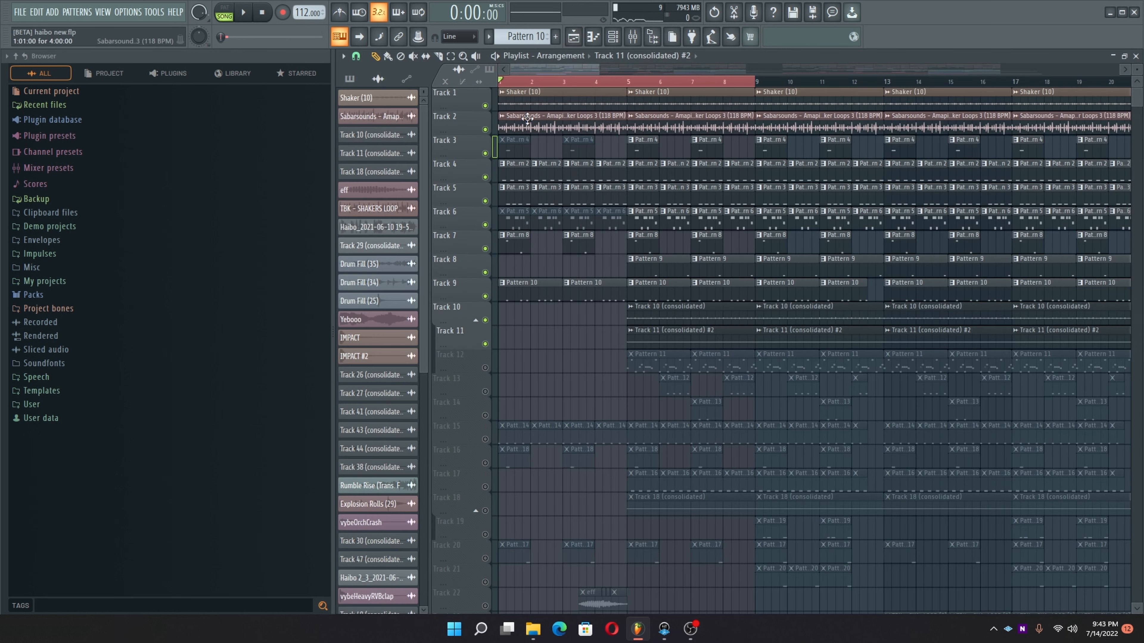
Step: Recheck the sample settings of Track 11's consolidated audio clip in the playlist
scroll(586, 225, down, 2)
double_click(667, 297)
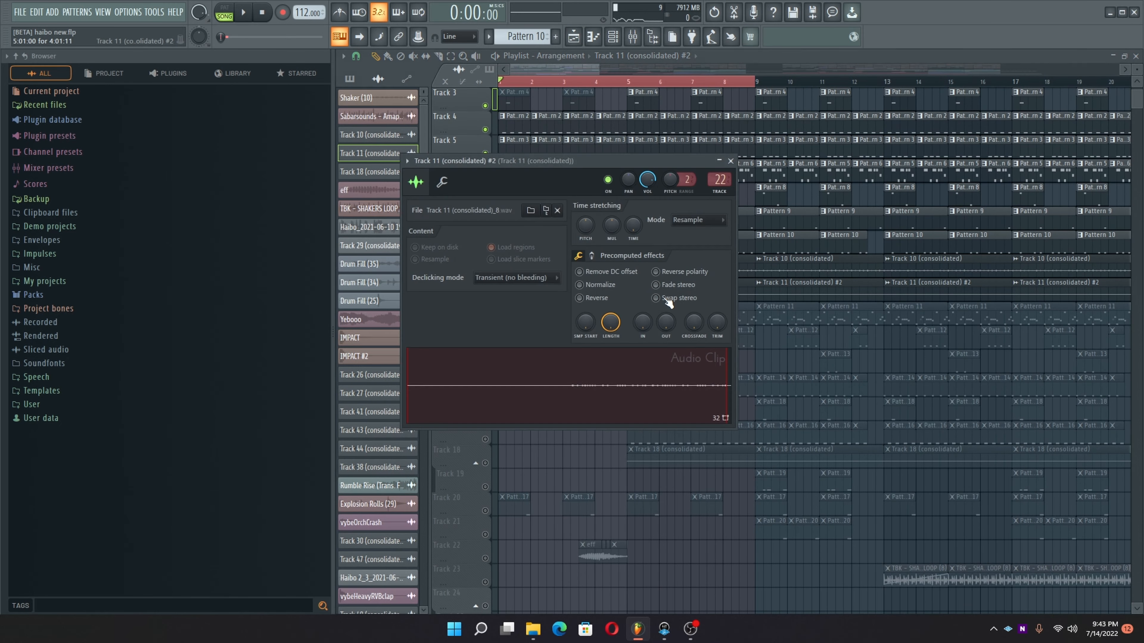
click(730, 161)
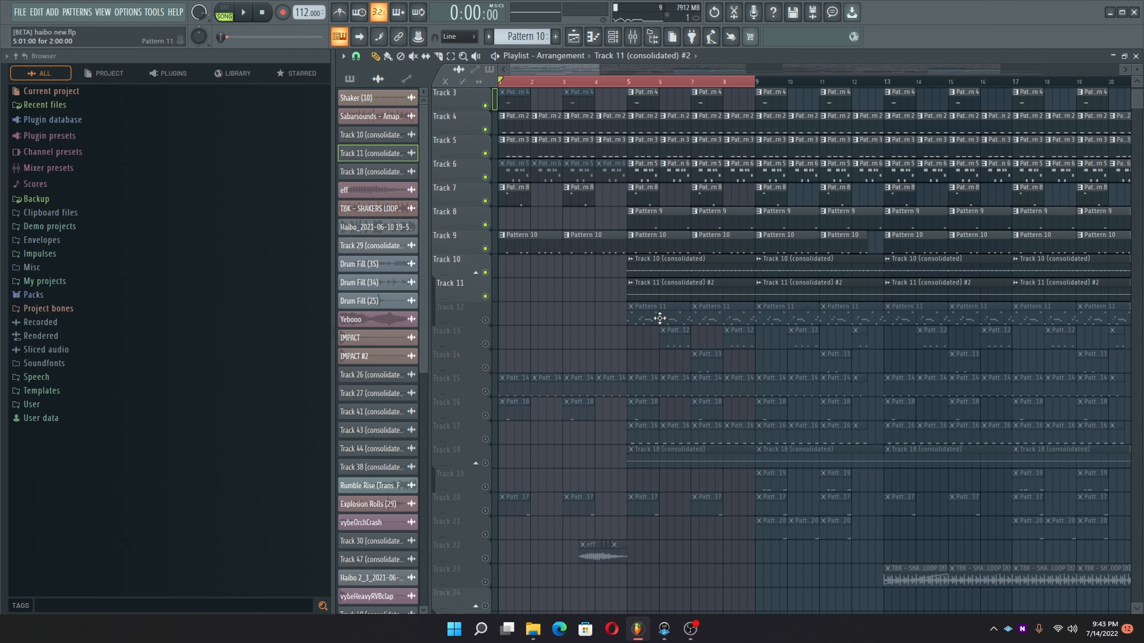
Step: Unmute Tracks 12 and 13, and inspect the IAP_Percs (17) notes in Track 13's Pattern 12 and preview the sound
click(486, 320)
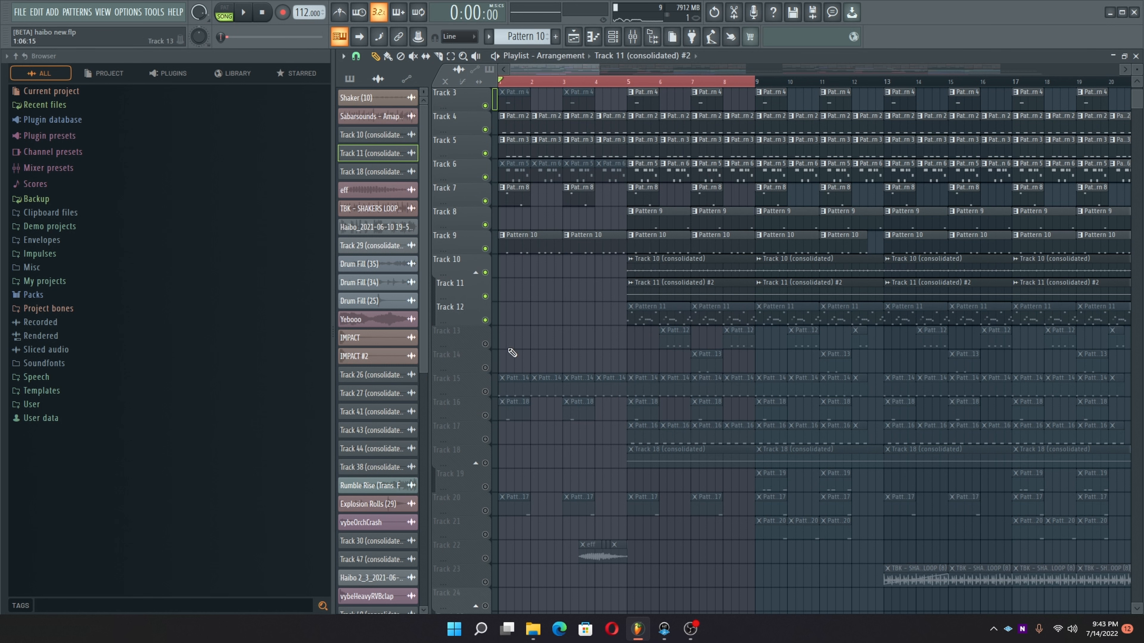
click(485, 344)
double_click(678, 343)
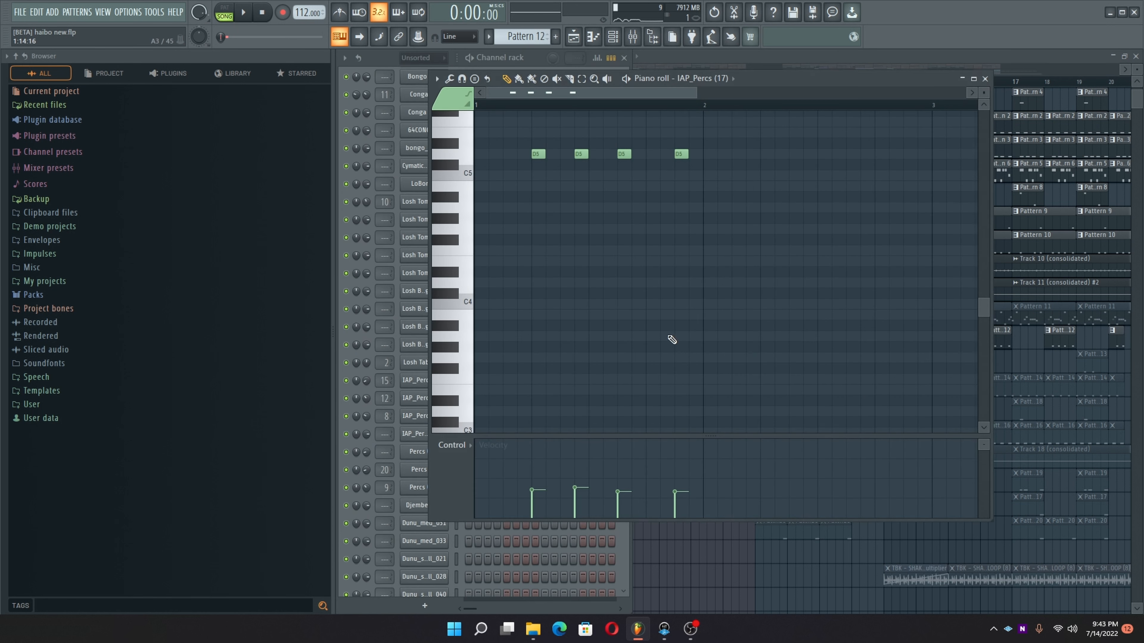
click(467, 161)
click(985, 79)
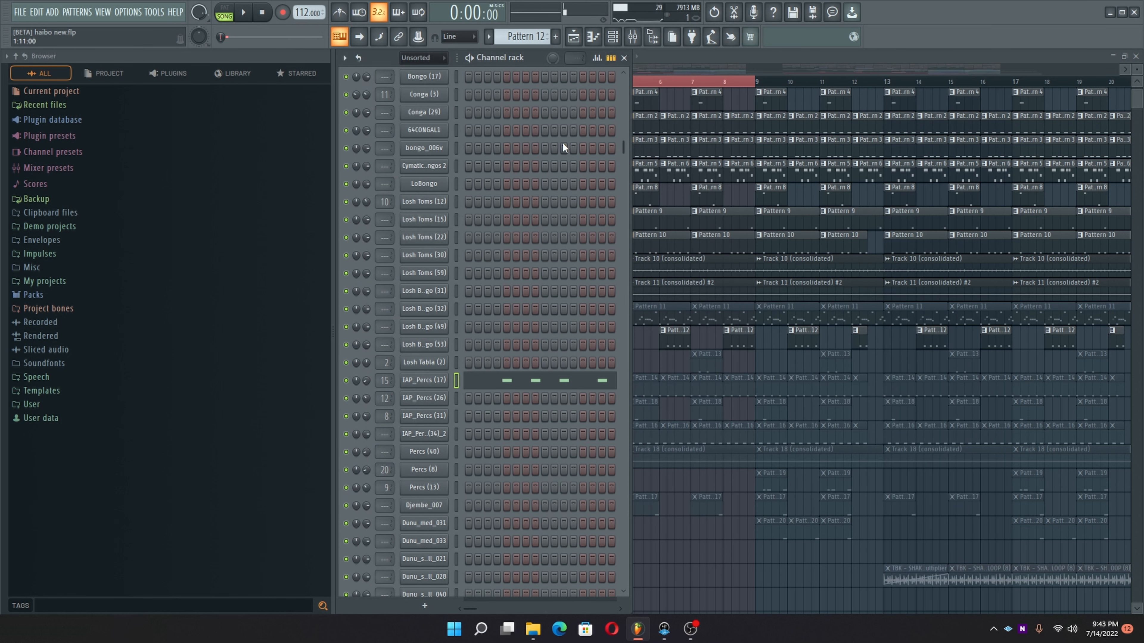
Step: Clear the playlist's time selection, play the song from bar 5 and unmute Track 14 during playback
right_click(656, 86)
click(632, 83)
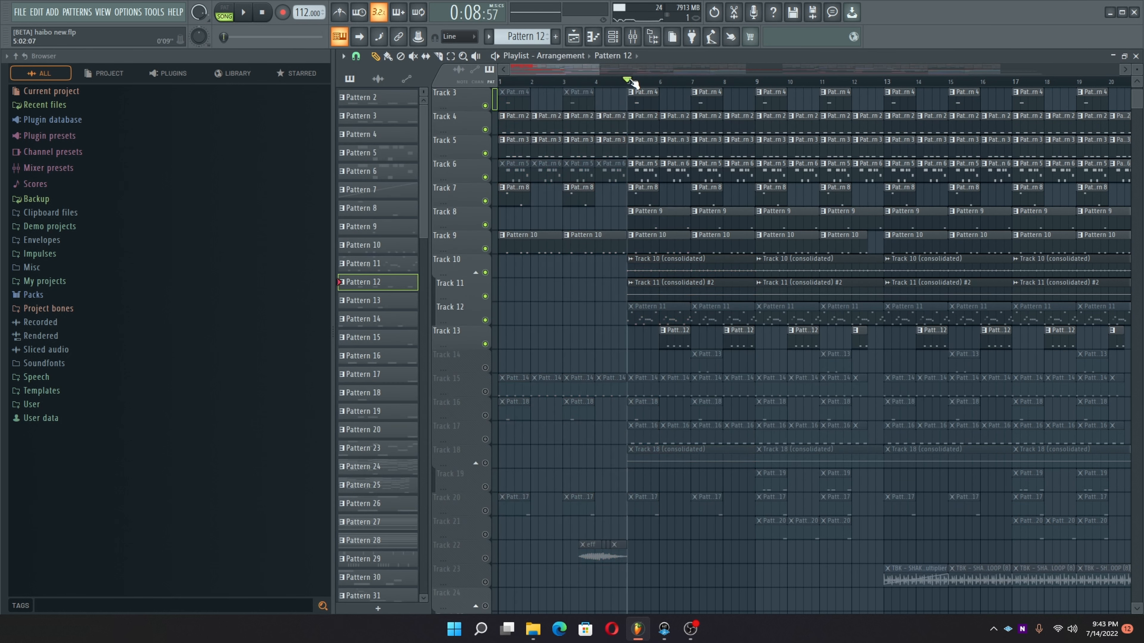
key(space)
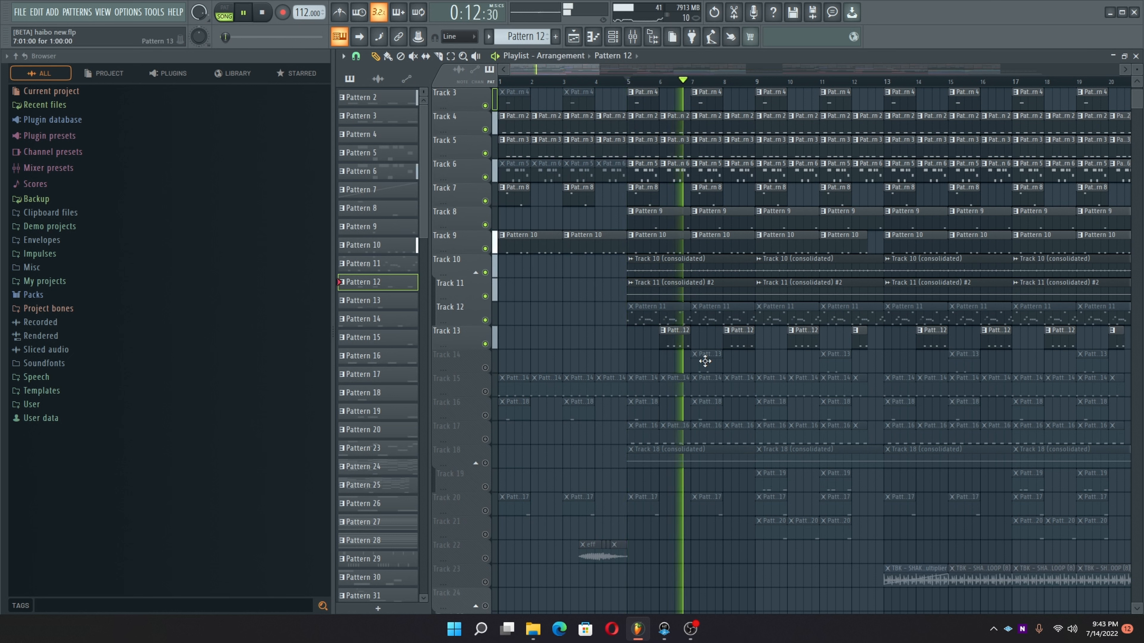
click(485, 367)
key(space)
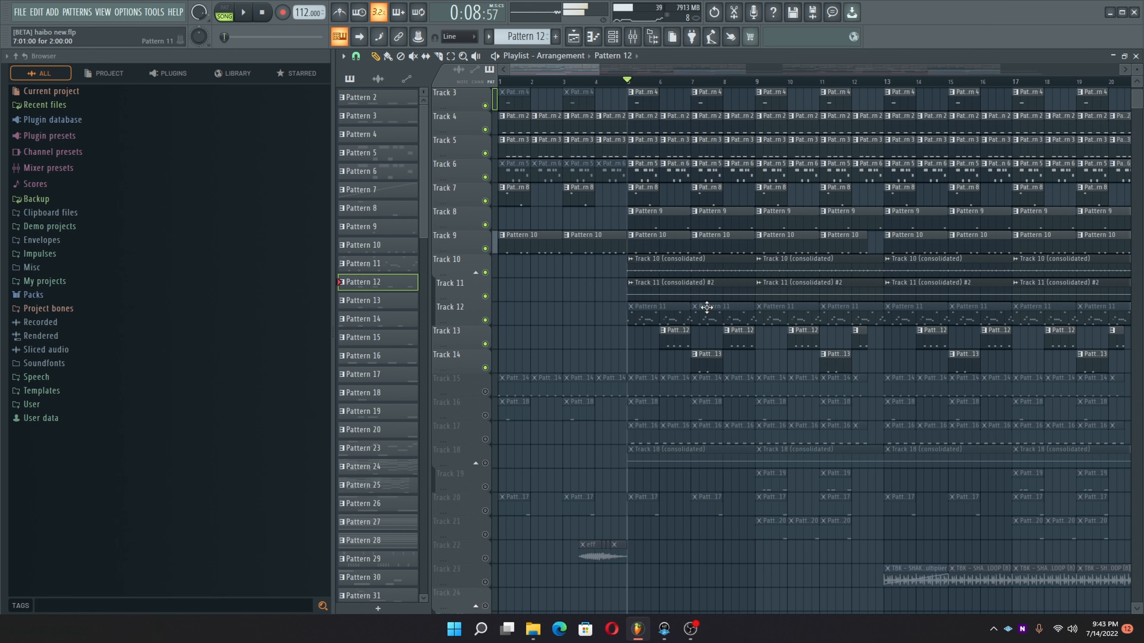
Step: Inspect the Conga (3) notes in Track 14's Pattern 13, preview the sound and return to the playlist
double_click(717, 358)
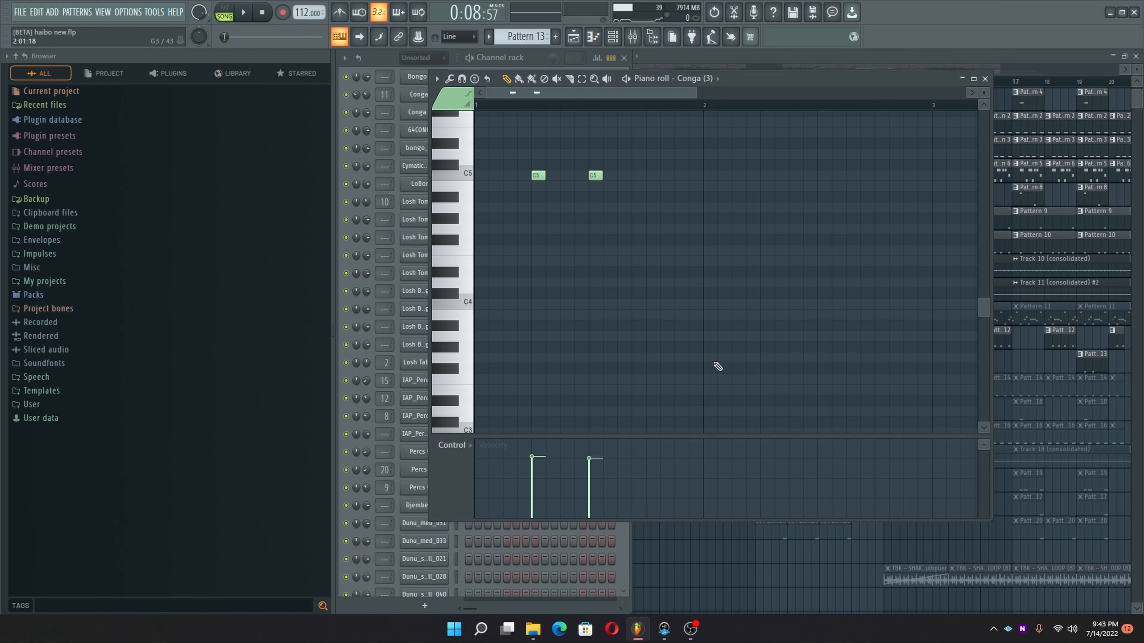
double_click(478, 187)
key(Escape)
click(985, 79)
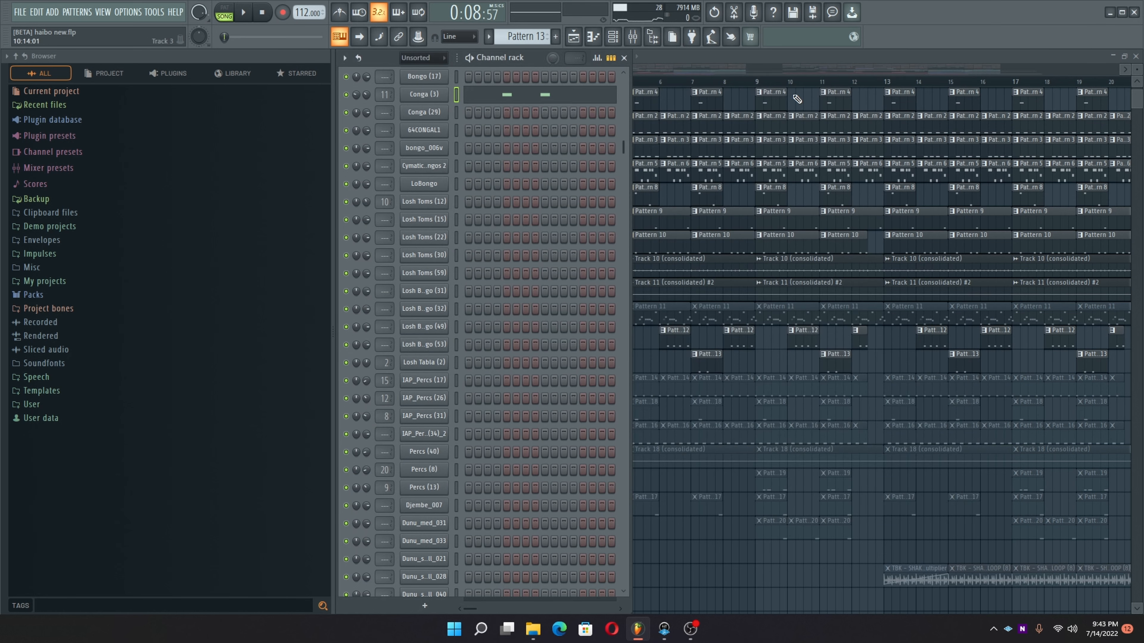
click(695, 53)
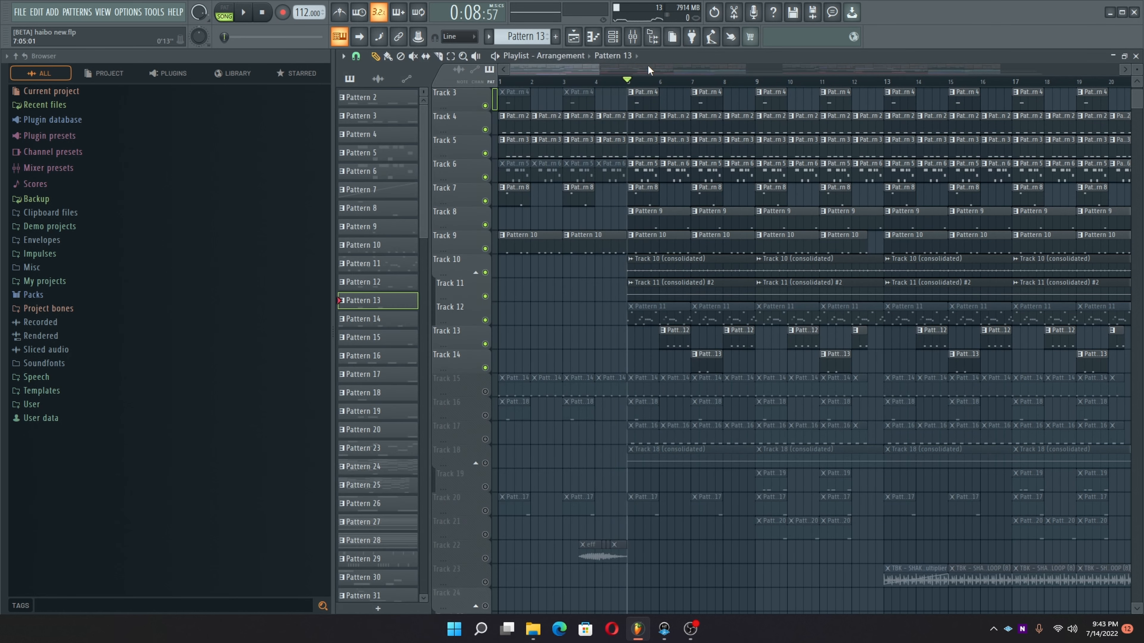
Step: Unmute Track 15 during playback and inspect the Kick (11) notes in its Pattern 14
key(space)
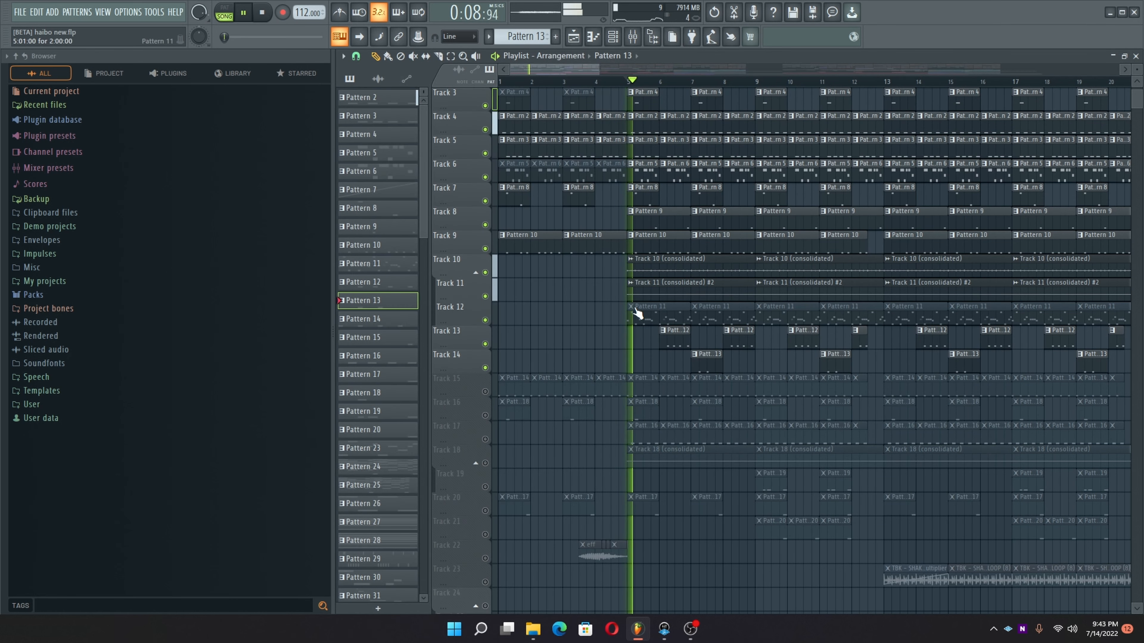
click(485, 391)
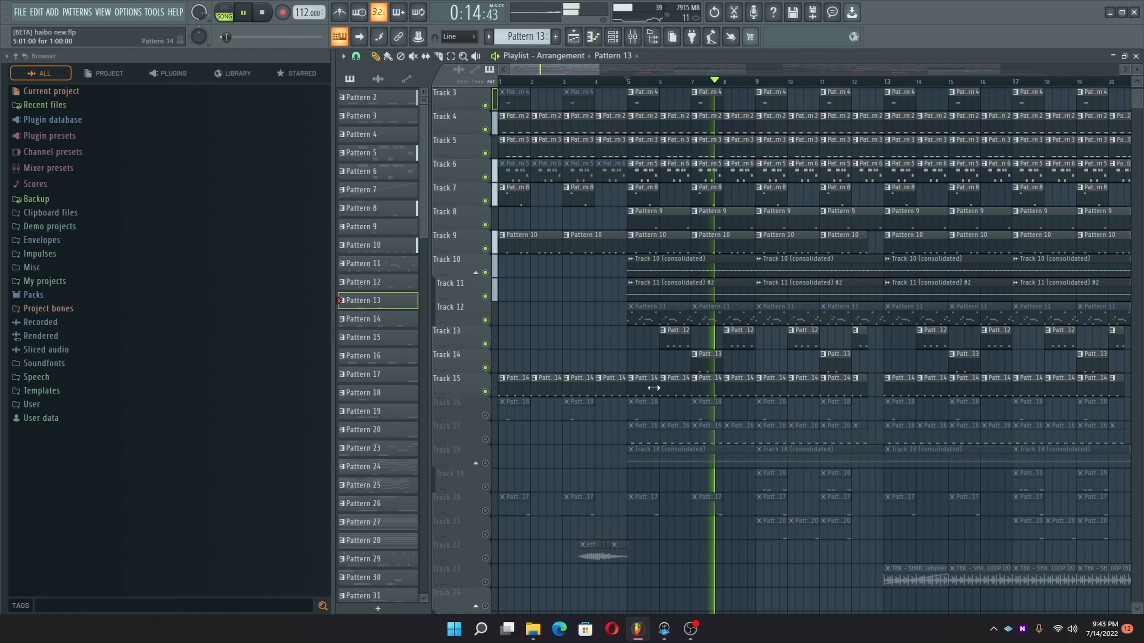
double_click(638, 388)
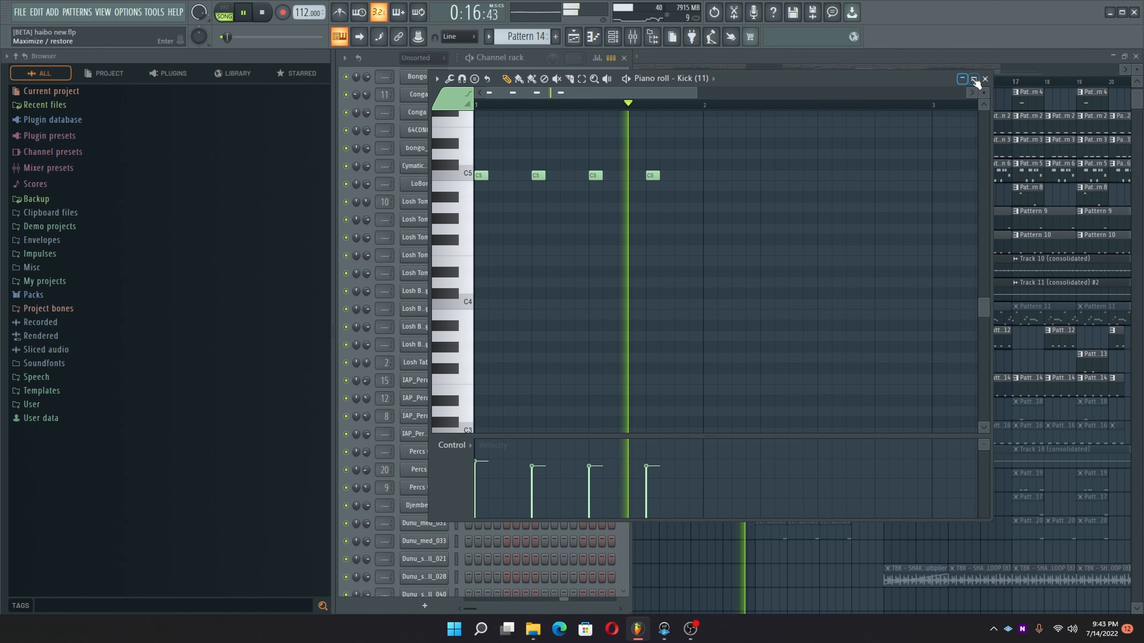
click(985, 78)
Step: Find the Kick (11) channel in the channel rack, then inspect its sampler settings and its mixer track's effect slots
scroll(530, 197, up, 5)
scroll(529, 196, down, 6)
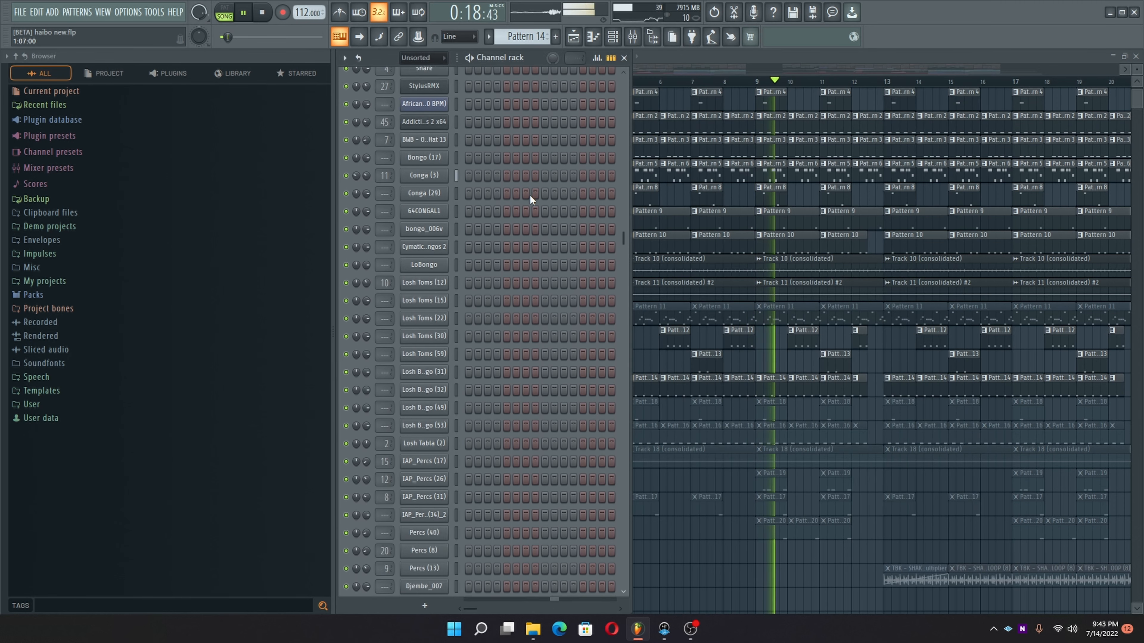
scroll(462, 188, up, 1)
key(space)
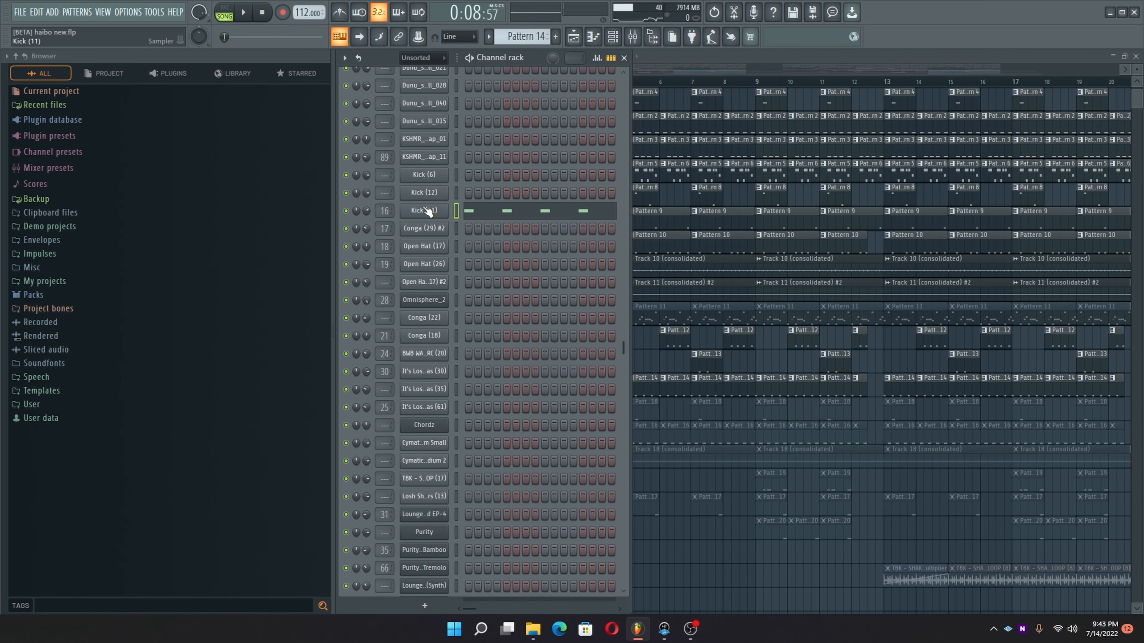
click(422, 208)
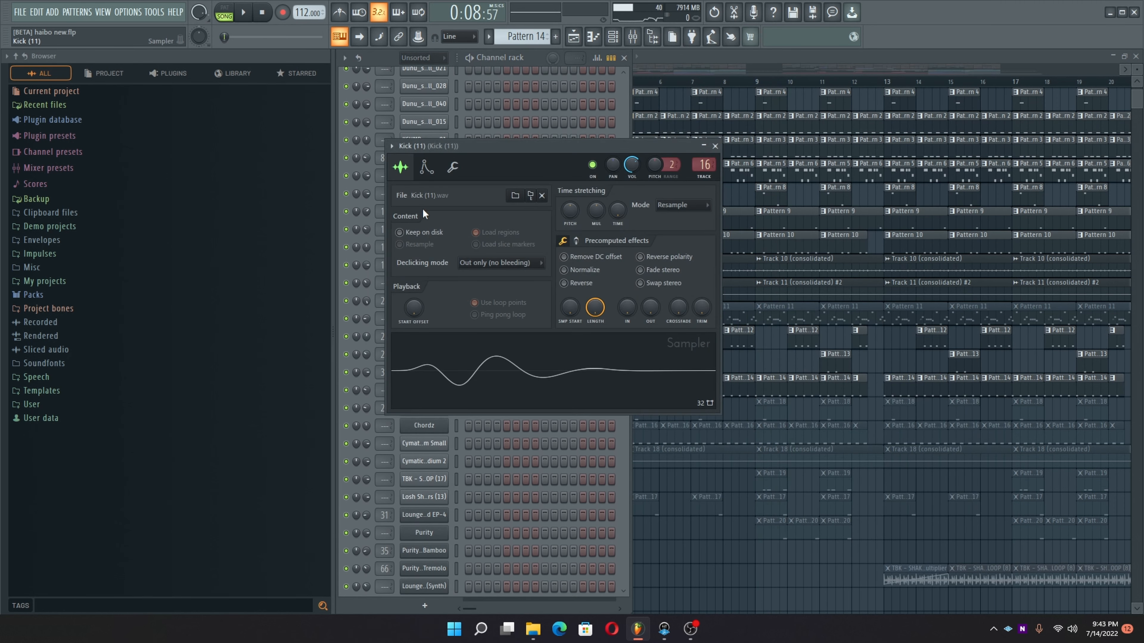
click(631, 38)
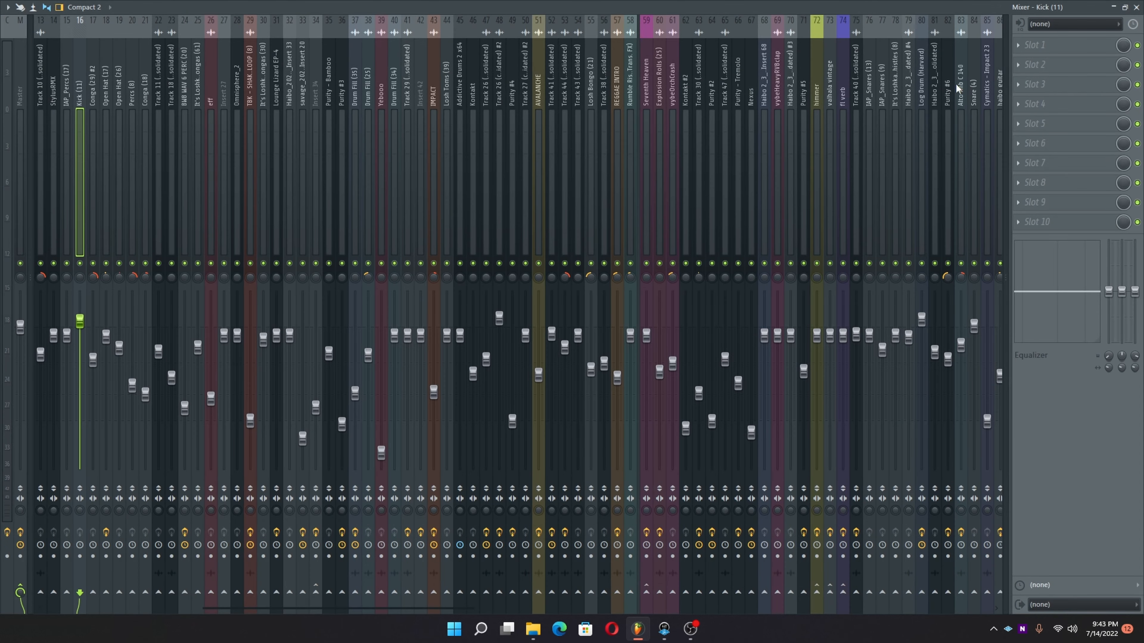
click(1137, 7)
click(715, 147)
Step: Unmute Track 16 during playback from bar 5 and inspect the Conga (18) notes in its Pattern 18
key(space)
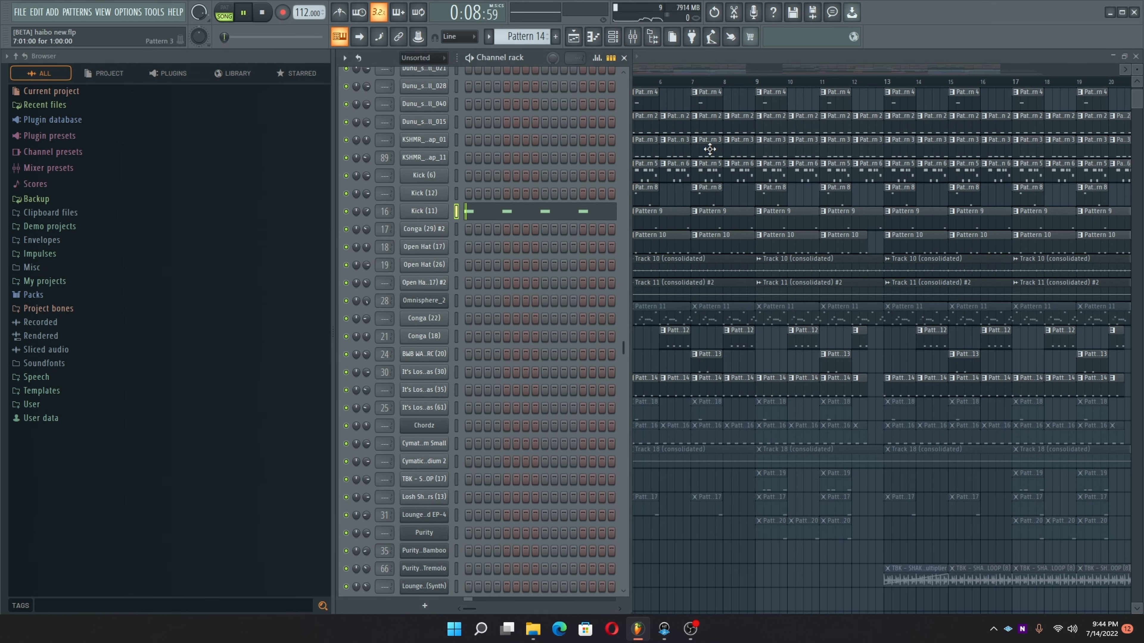
click(624, 58)
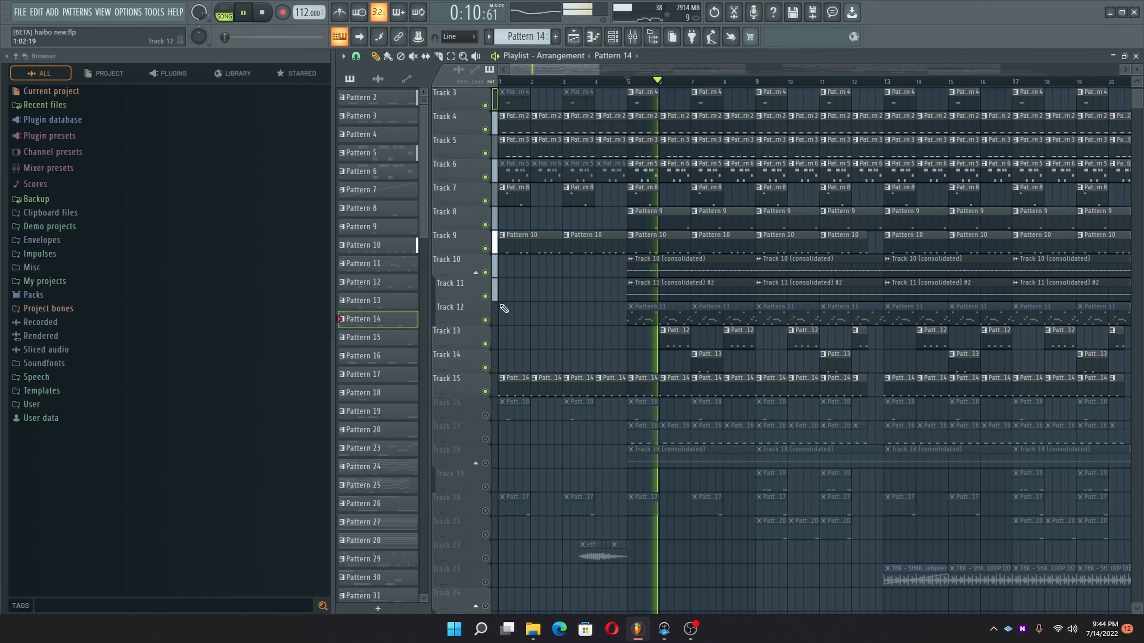
click(485, 416)
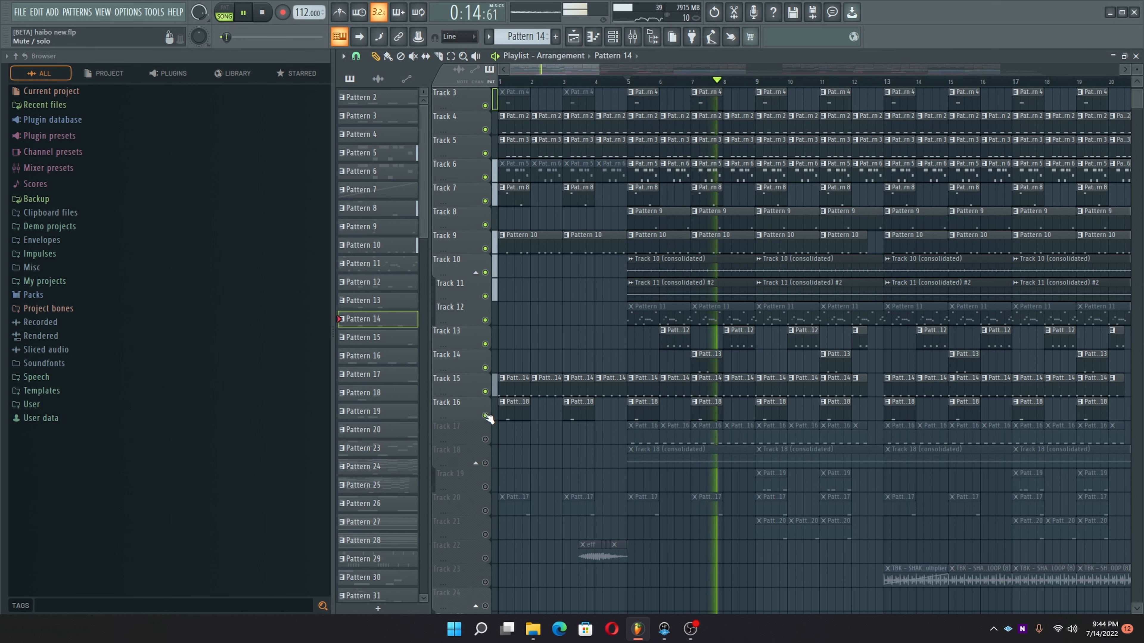
key(space)
double_click(654, 419)
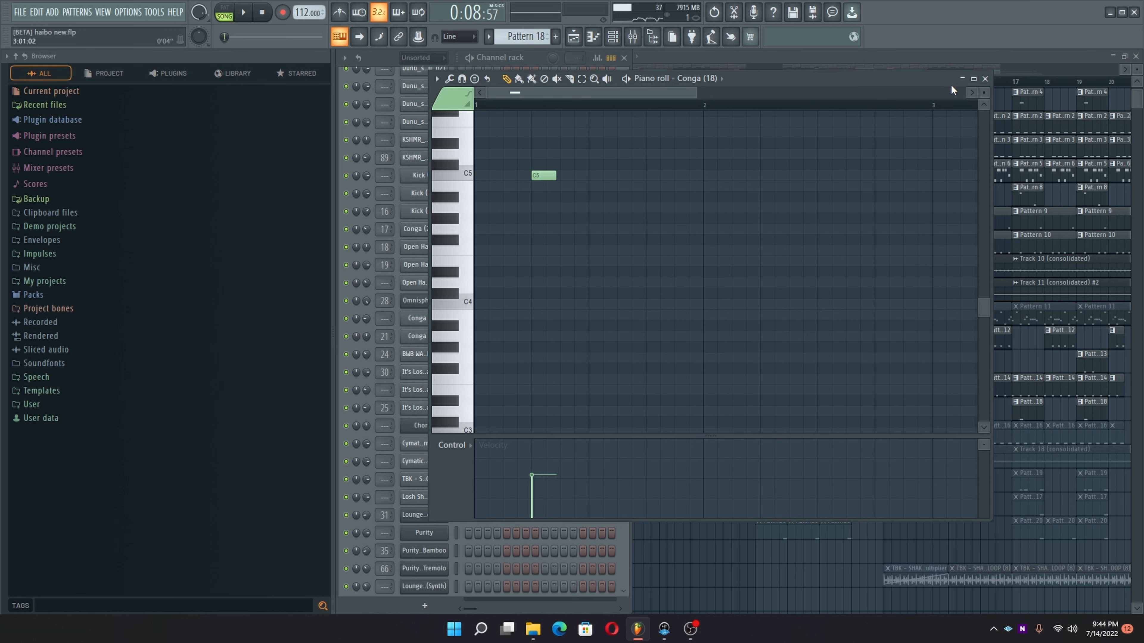
click(985, 79)
right_click(674, 542)
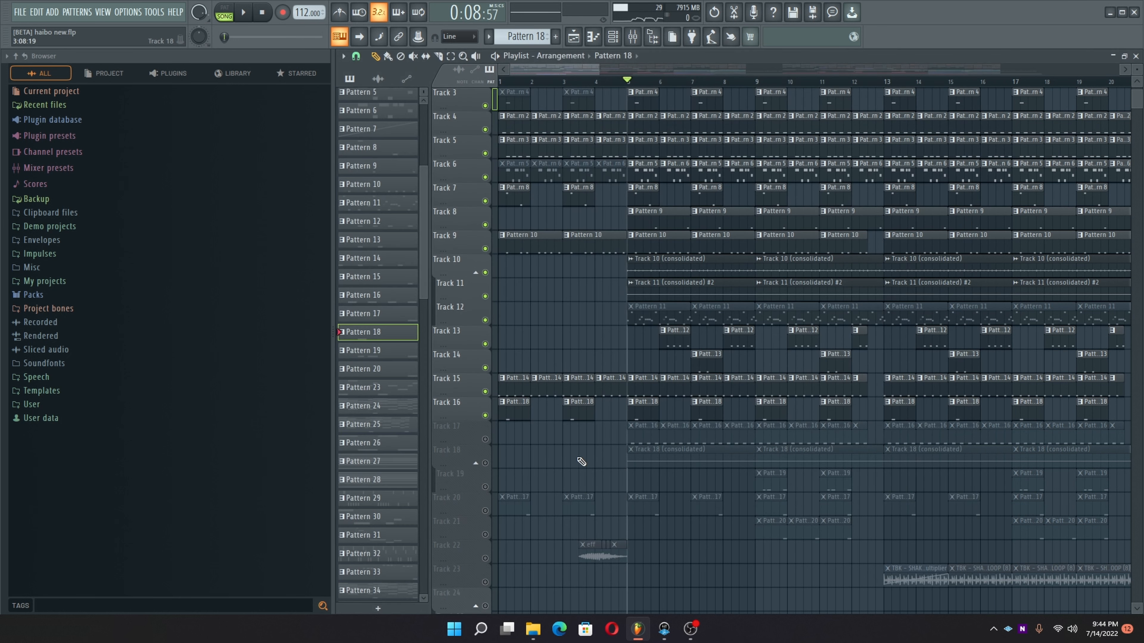
Step: Unmute Track 17, inspect the Open Hat (17) notes in its Pattern 16 and play the song briefly
click(485, 439)
double_click(648, 437)
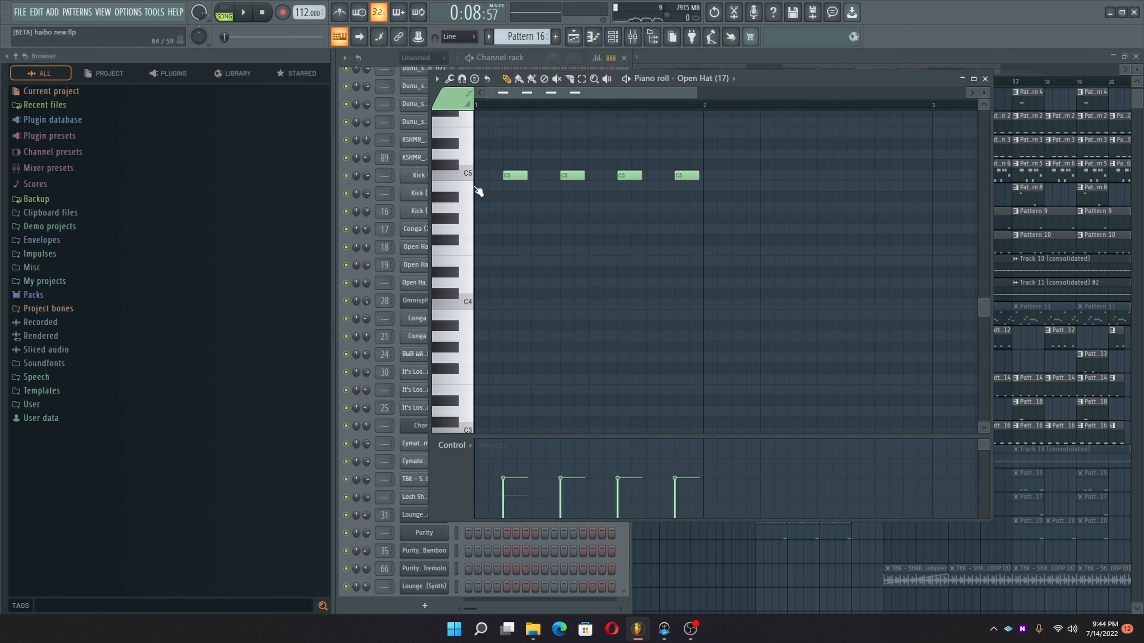
key(space)
click(986, 80)
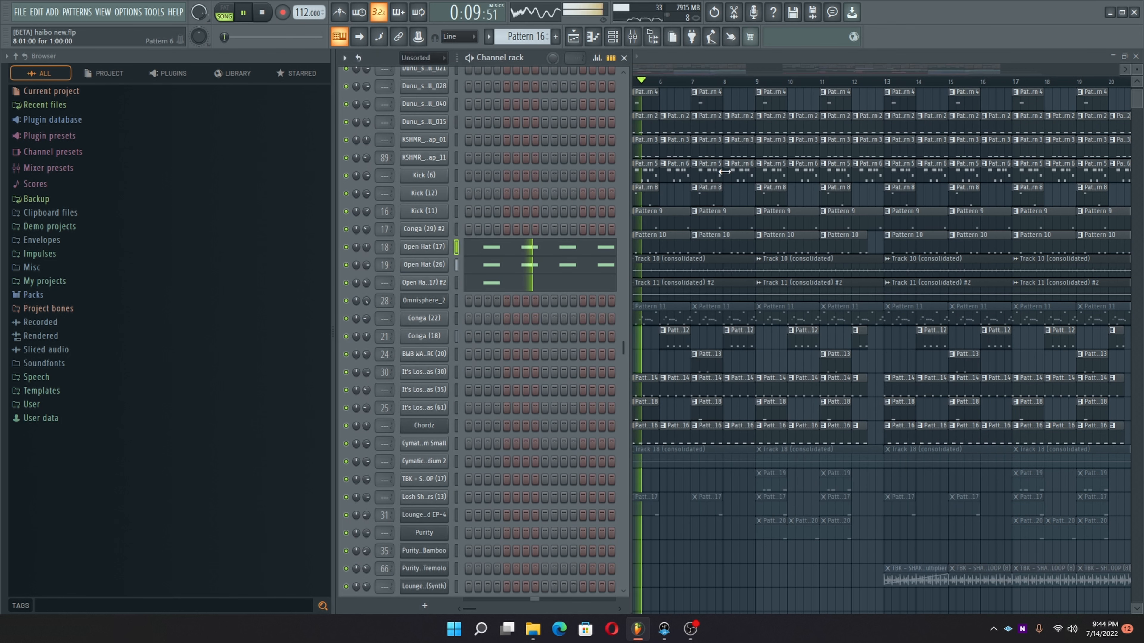
key(space)
Step: Inspect the sampler settings of the Open Hat (17) channel used in Pattern 16
click(428, 247)
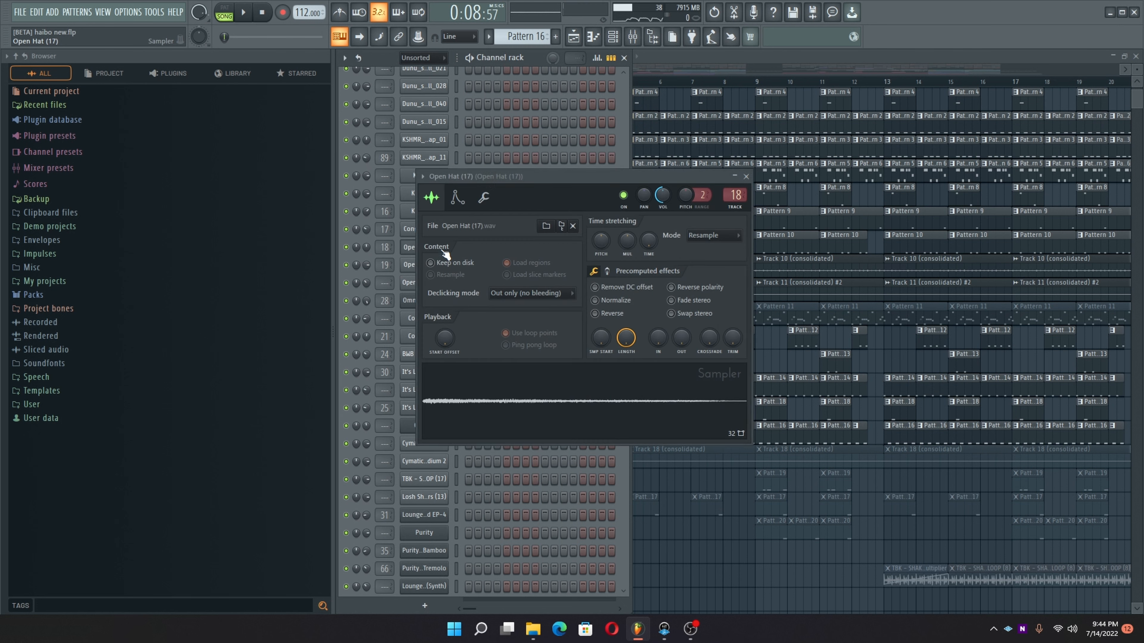
click(413, 253)
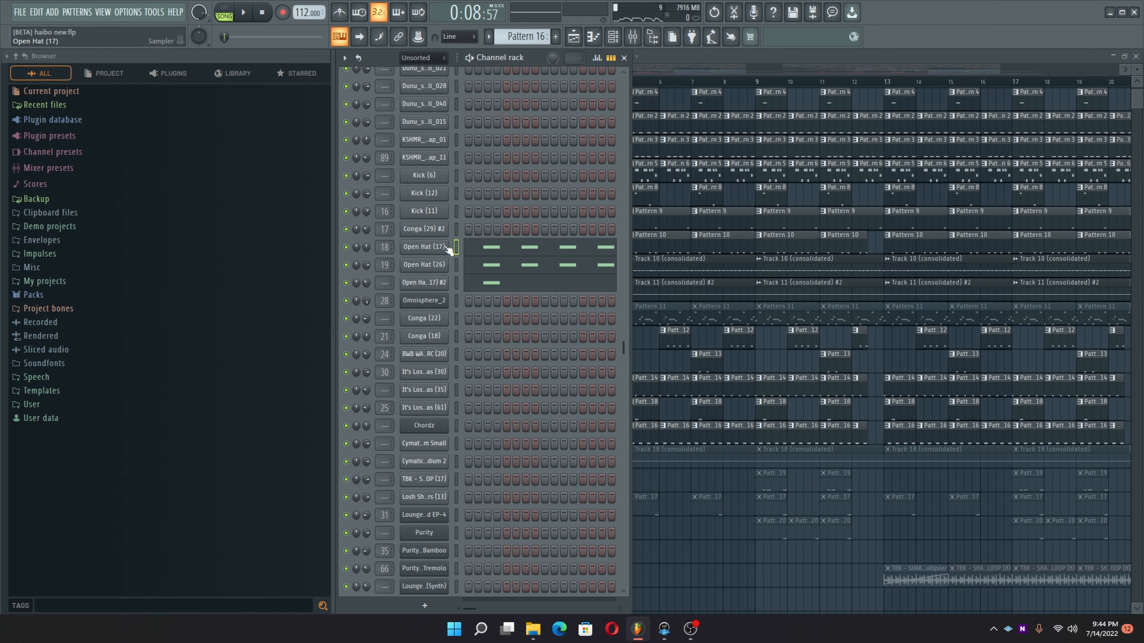
click(448, 248)
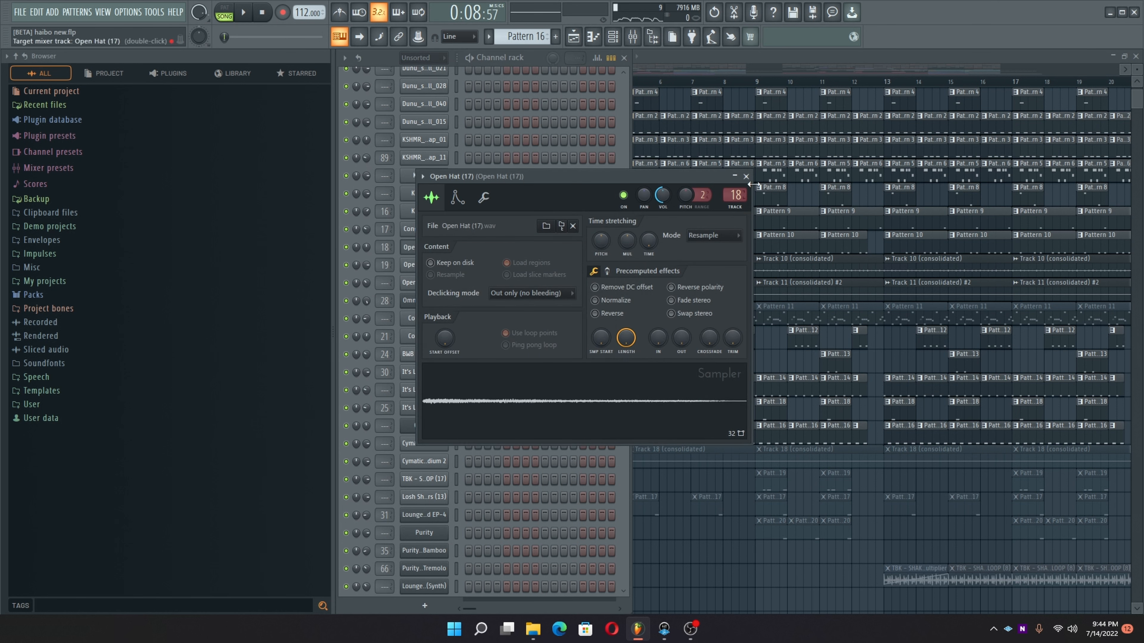
click(746, 176)
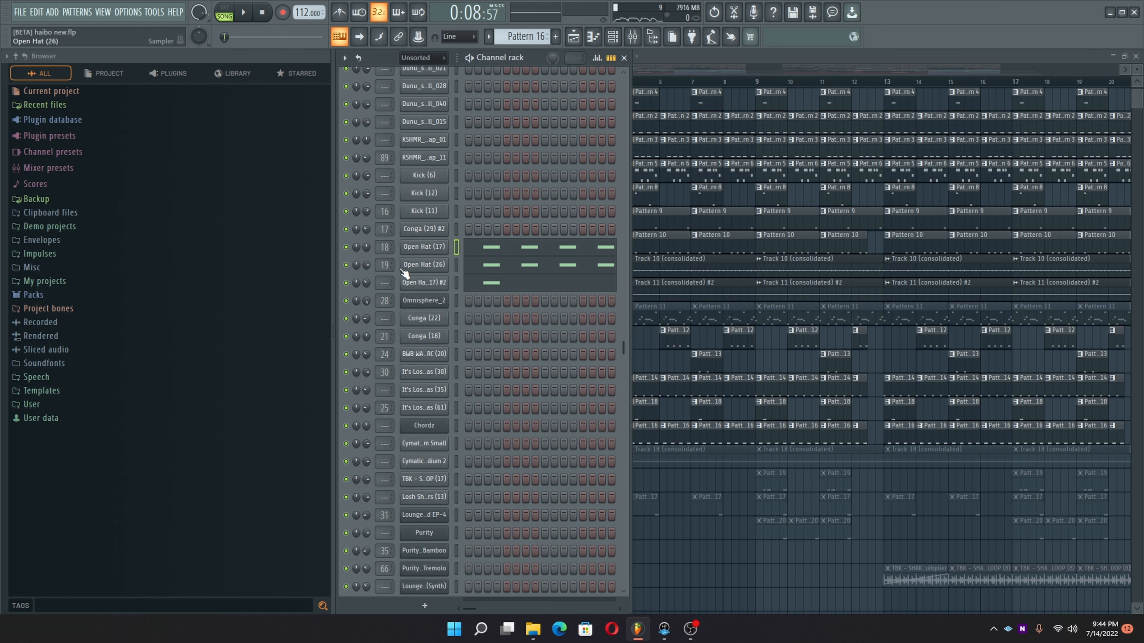
Step: Check the effect slots on the Open Hat (17) and Open Hat (26) mixer tracks, then return to the playlist
click(632, 36)
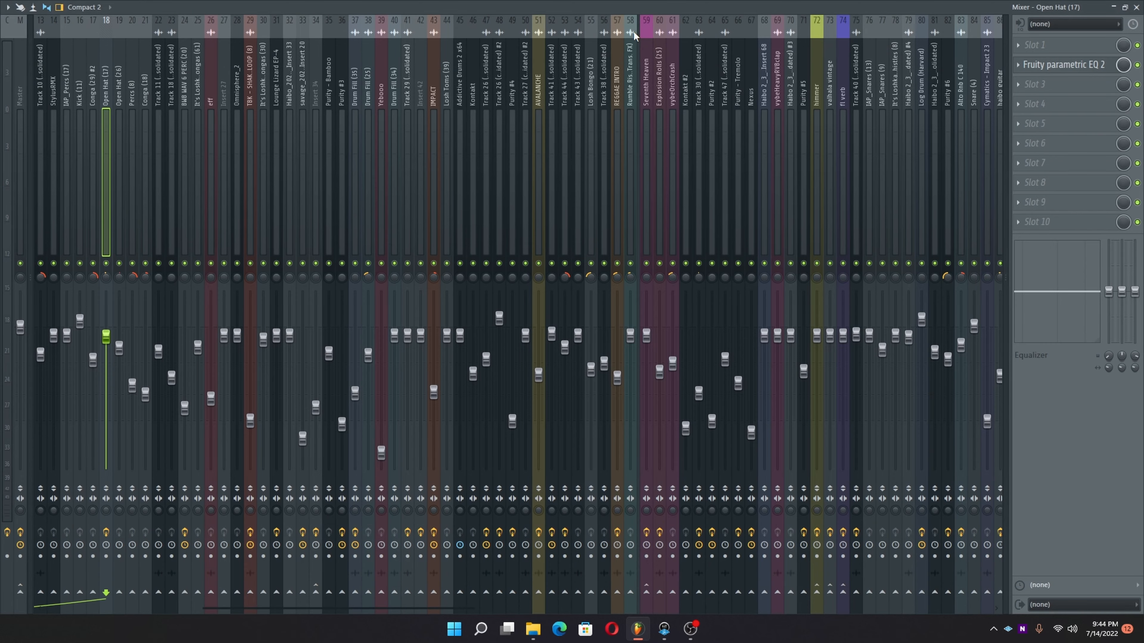
click(93, 225)
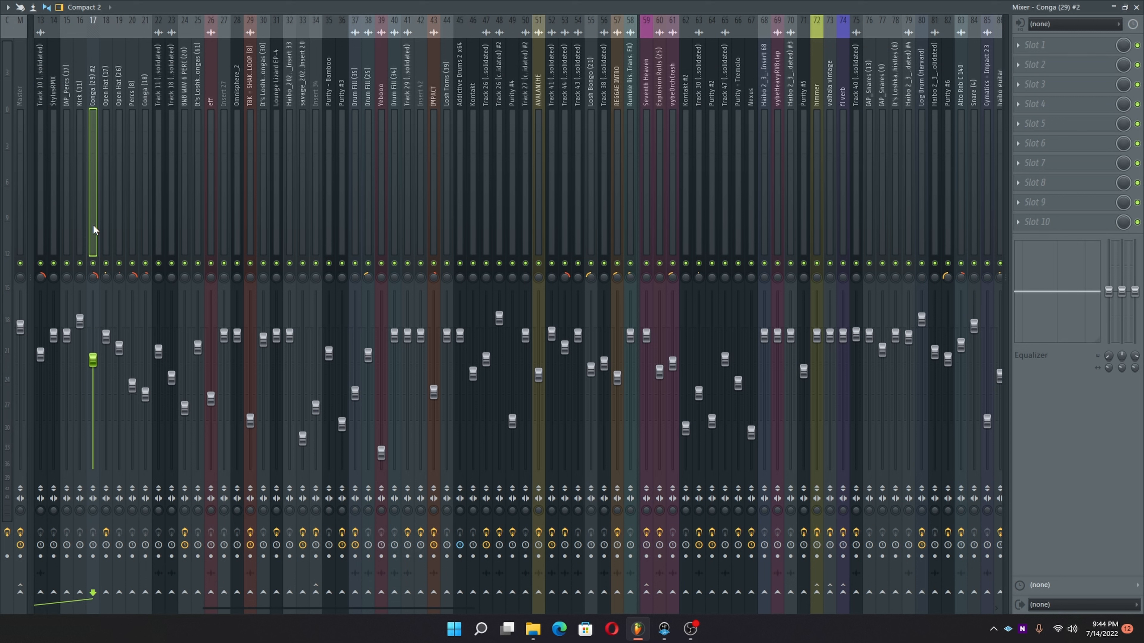
click(102, 226)
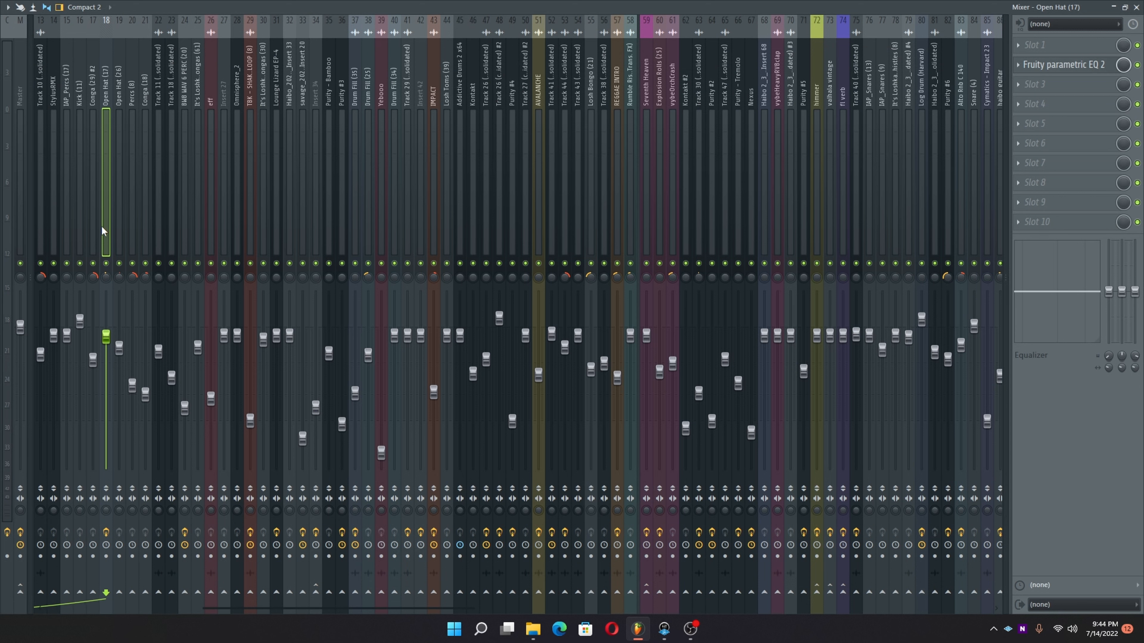
click(123, 216)
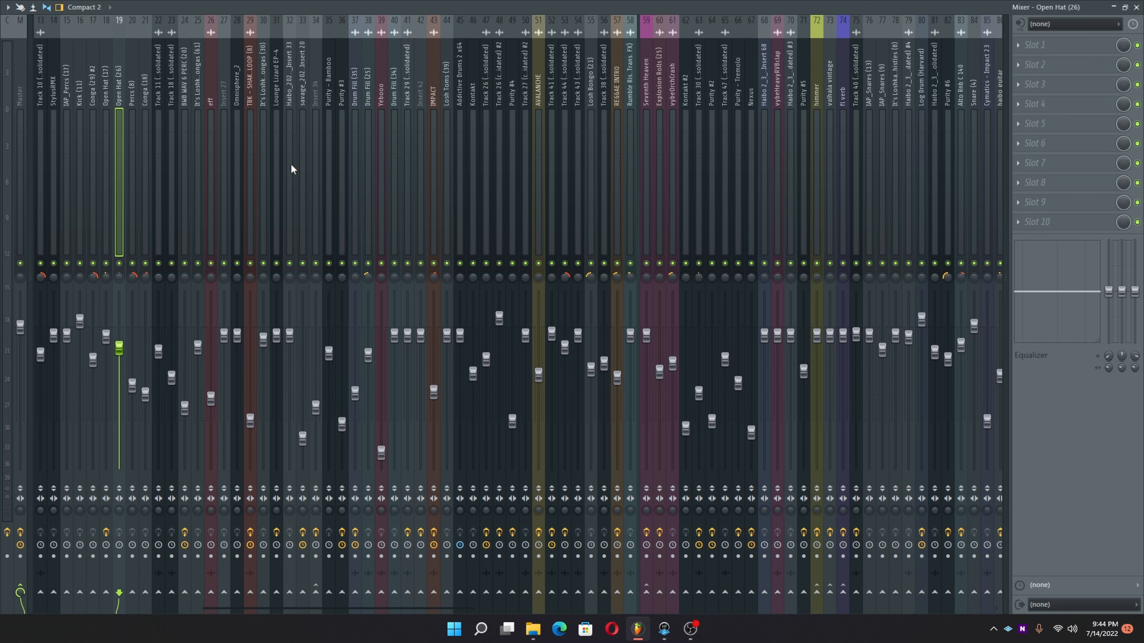
click(1135, 8)
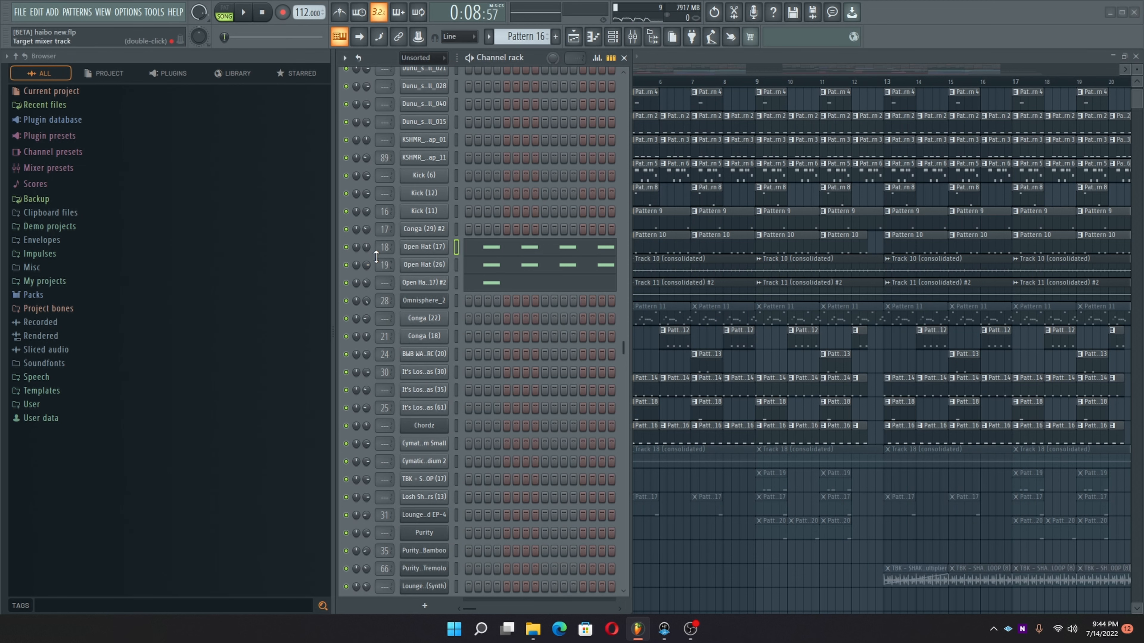
click(686, 62)
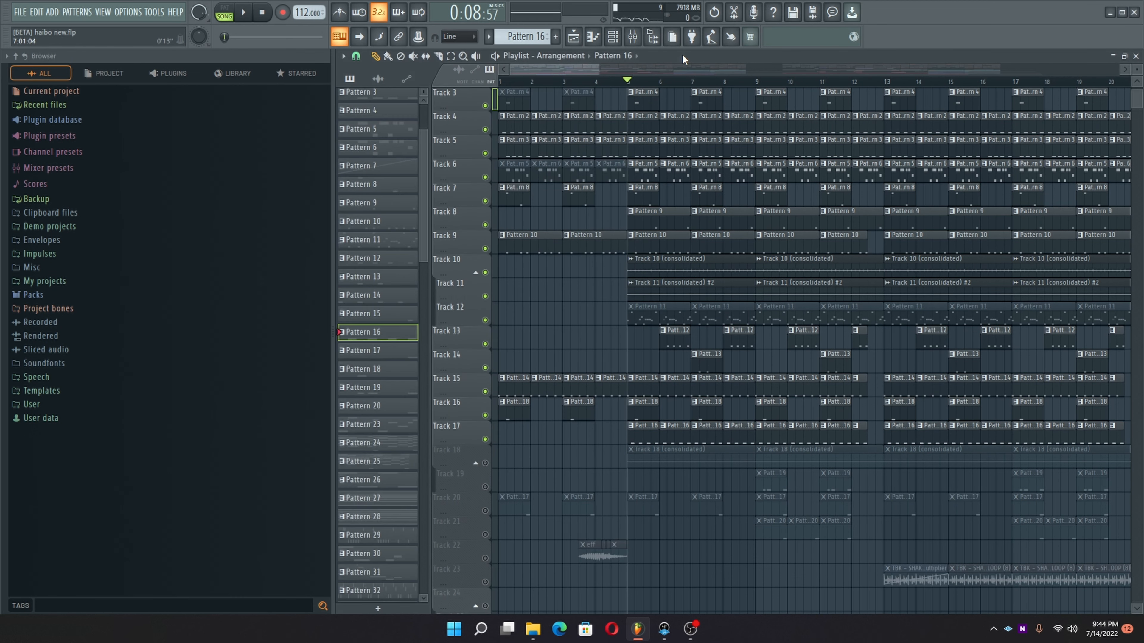
Step: Play the song from bar 5, unmute Track 18 during playback and stop
scroll(621, 190, down, 4)
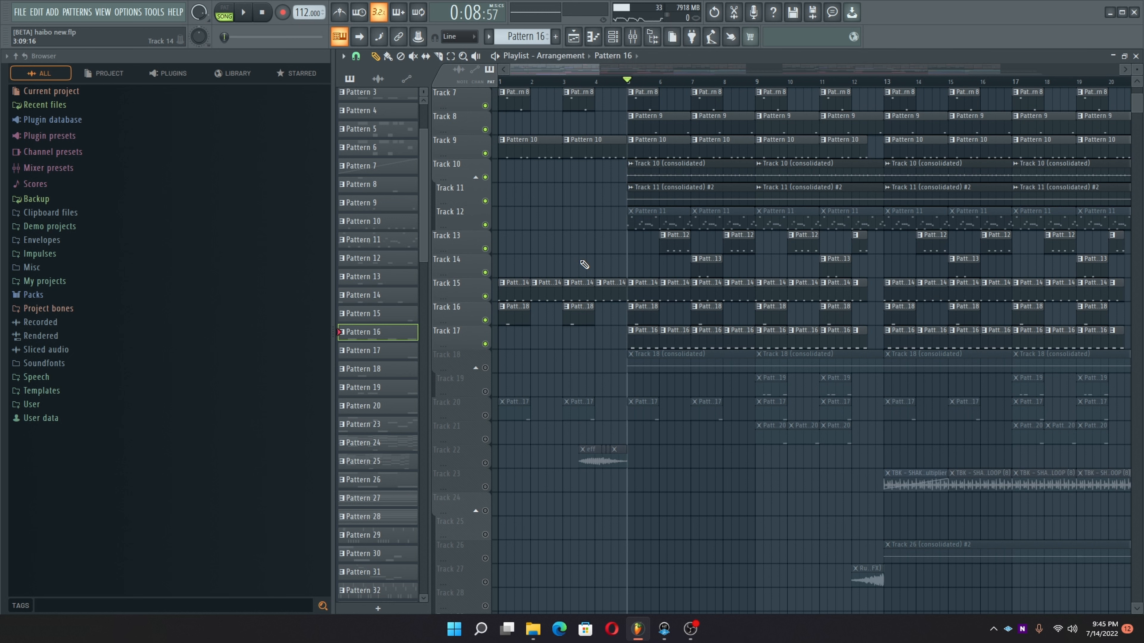
key(space)
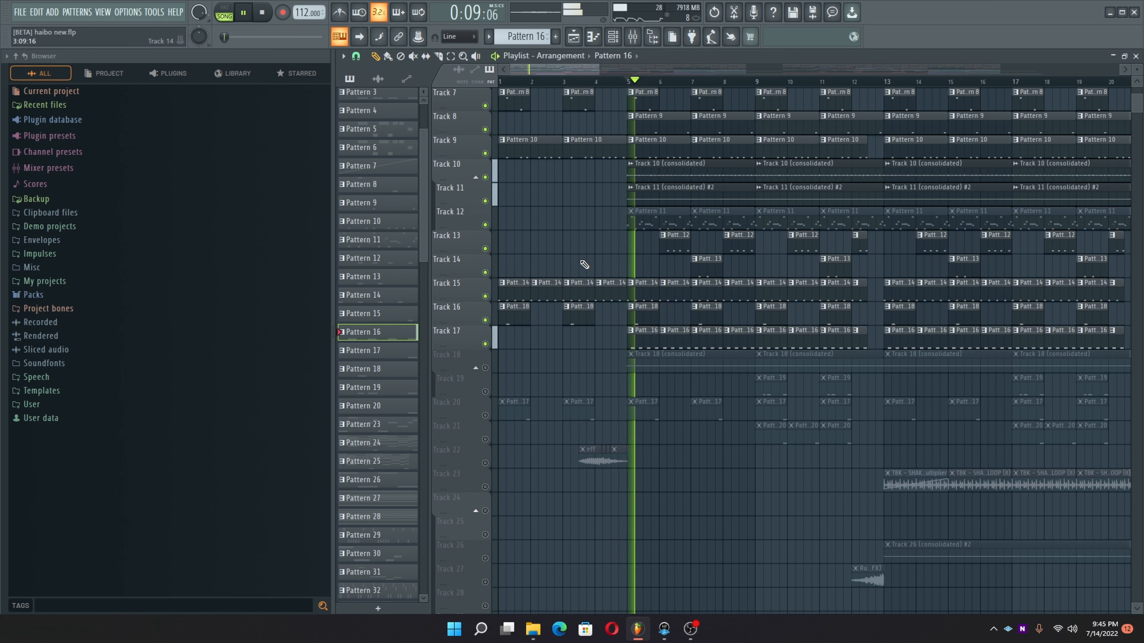
click(485, 368)
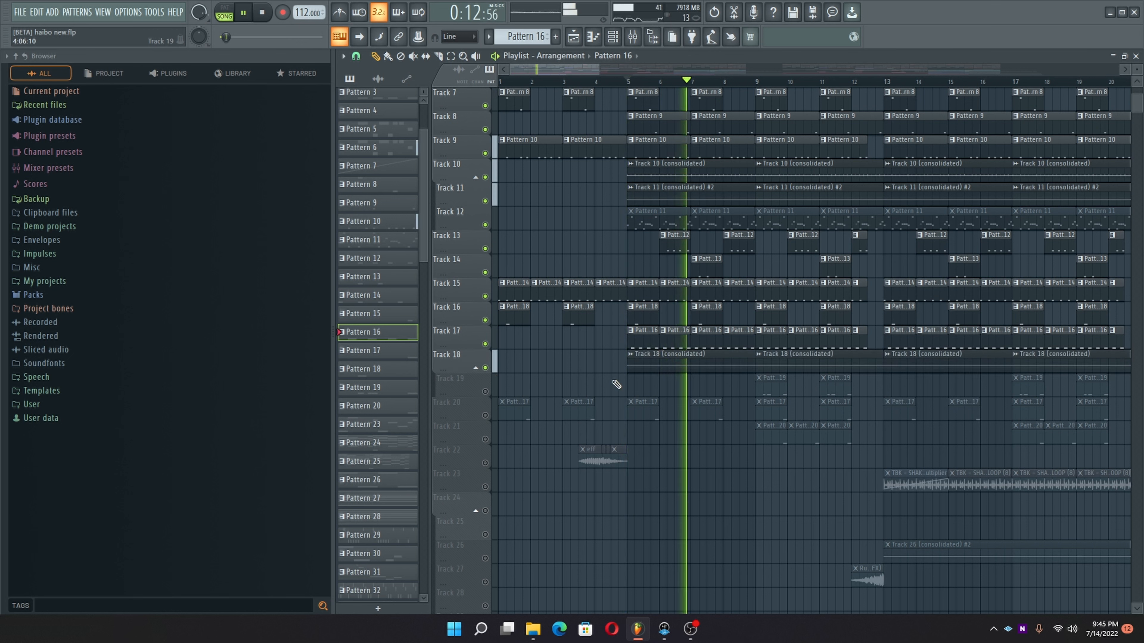
key(space)
Step: Inspect the sample settings of Track 18's consolidated audio clip
double_click(671, 367)
right_click(640, 398)
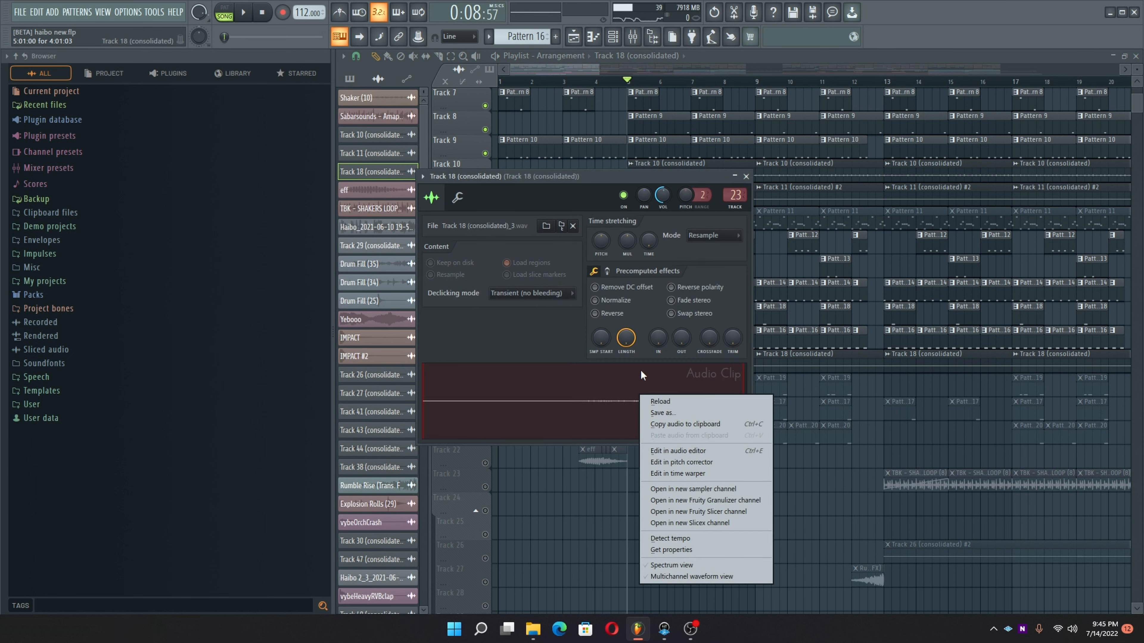
click(599, 172)
click(746, 176)
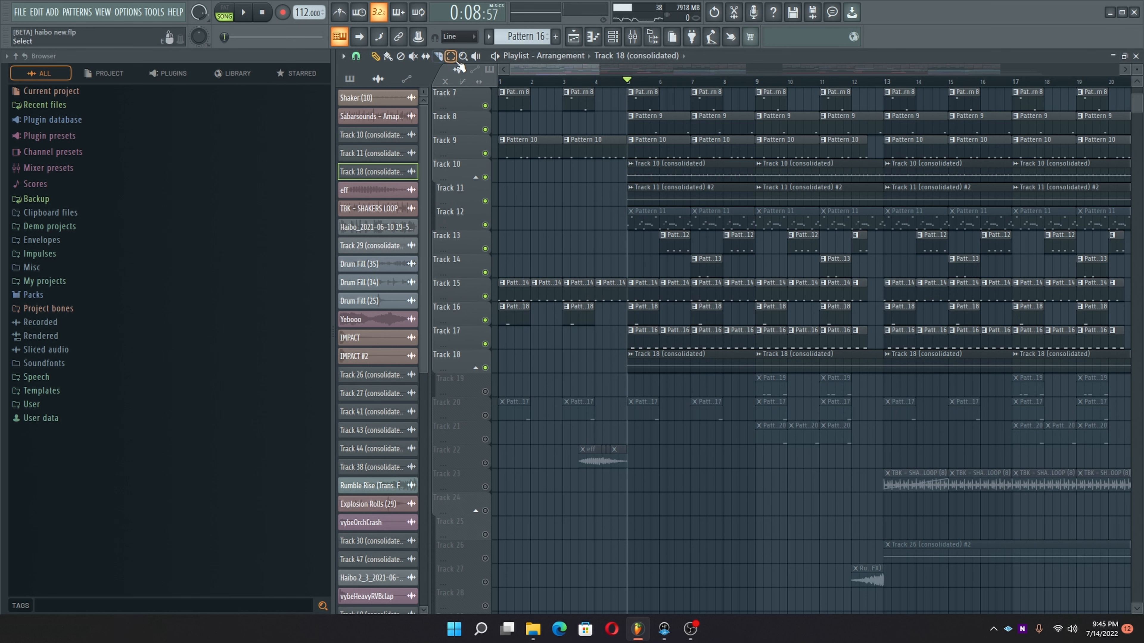
Step: Audition Track 18's consolidated clip on its own, then play the full arrangement from bar 5
key(space)
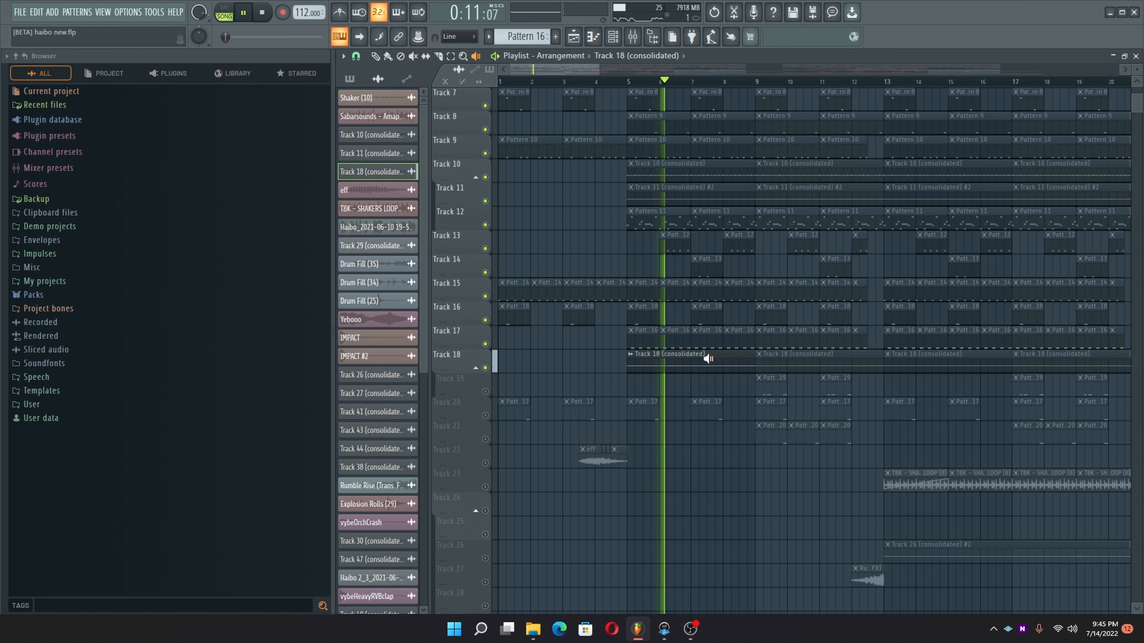
key(space)
key(space)
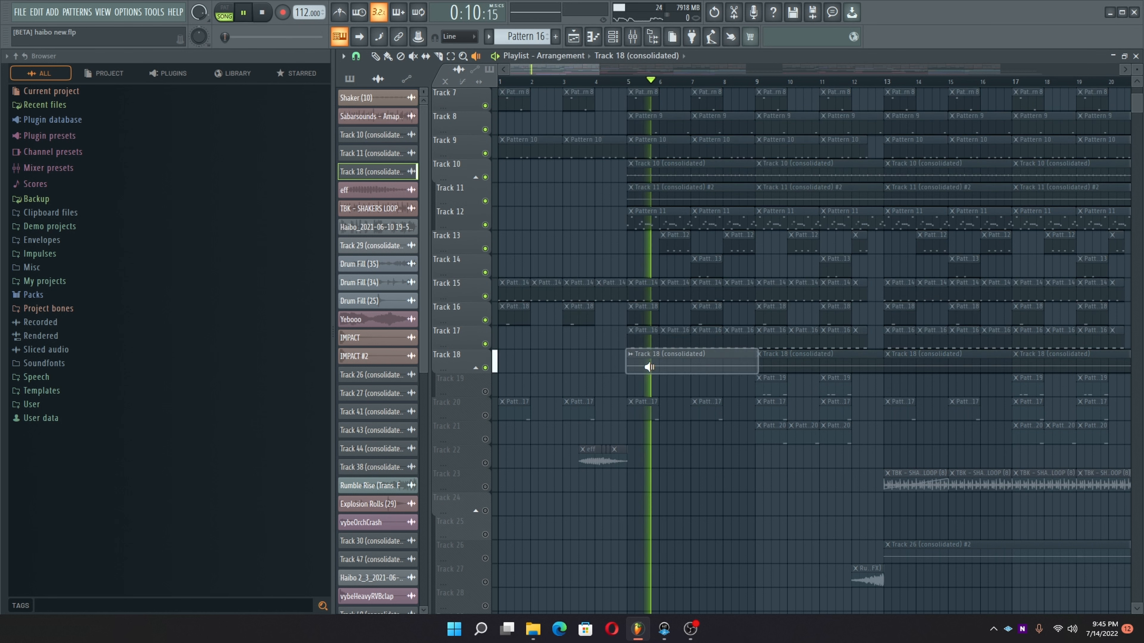
key(space)
key(space)
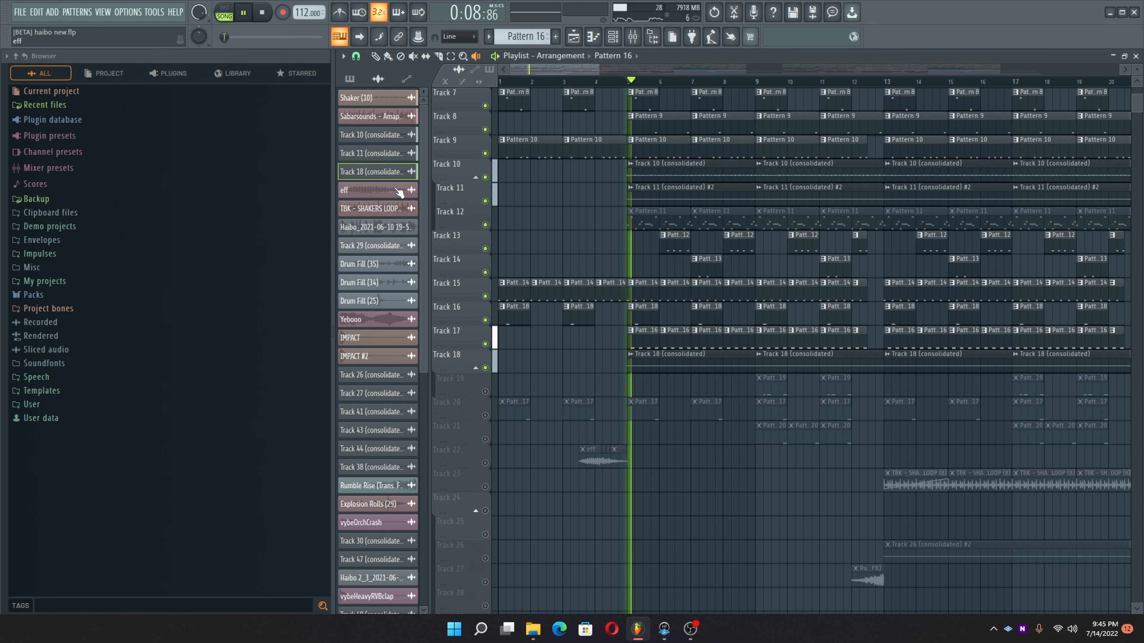
Step: Unmute Track 20 while the song plays, listen to its Pattern 17 clips in the mix and stop playback
click(485, 415)
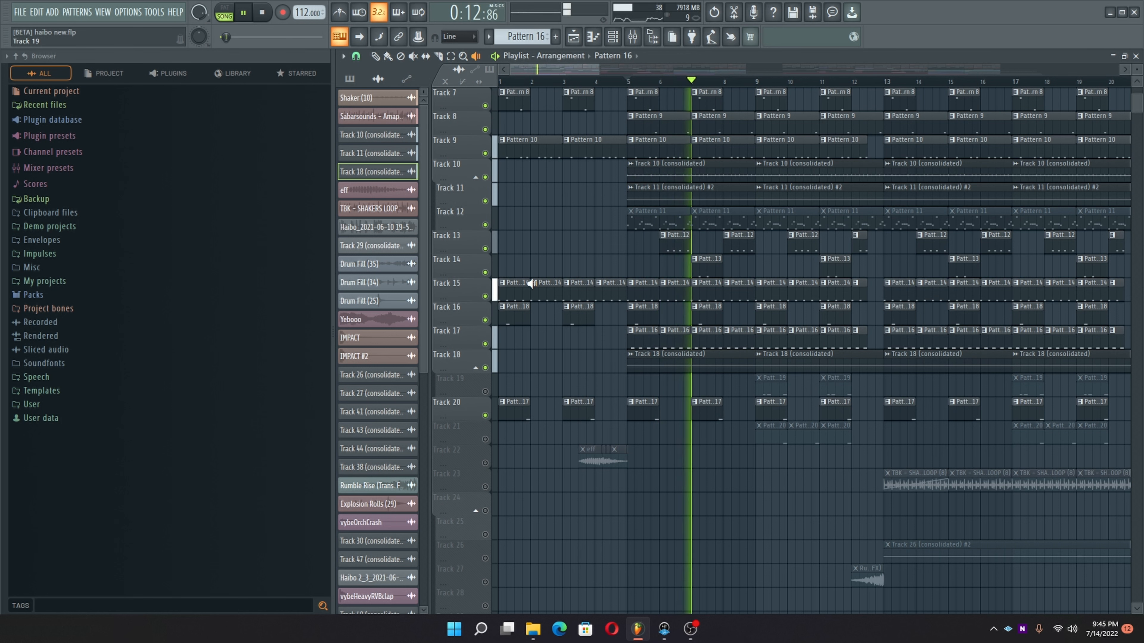
scroll(630, 91, down, 4)
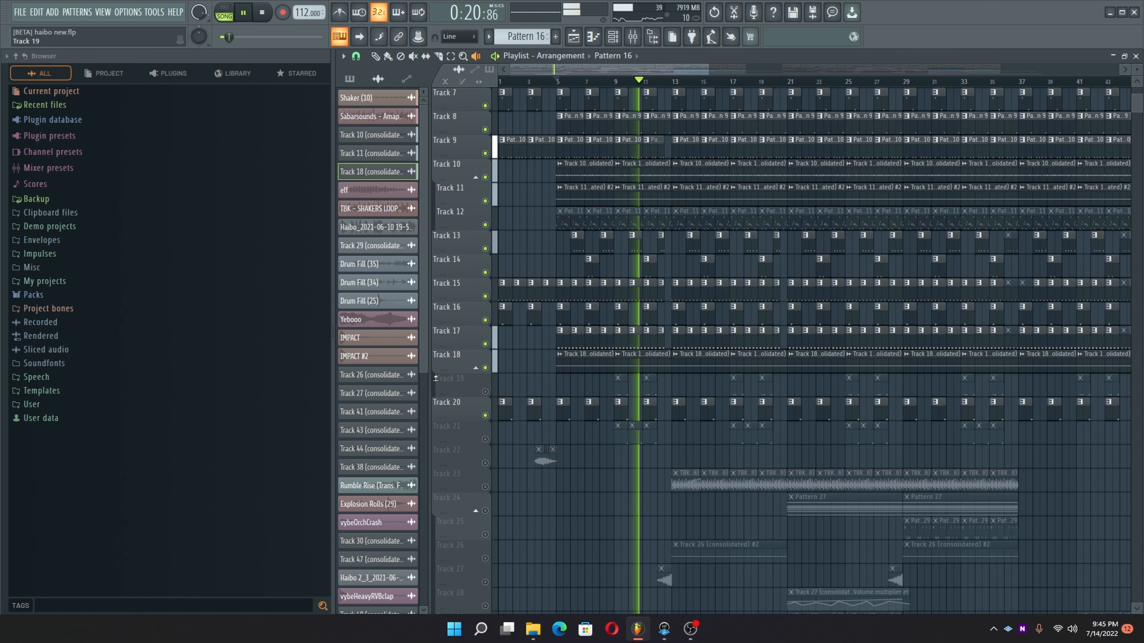
key(space)
Step: Unmute Track 21, audition its Pattern 20 clips and play the arrangement from bar 5
click(485, 439)
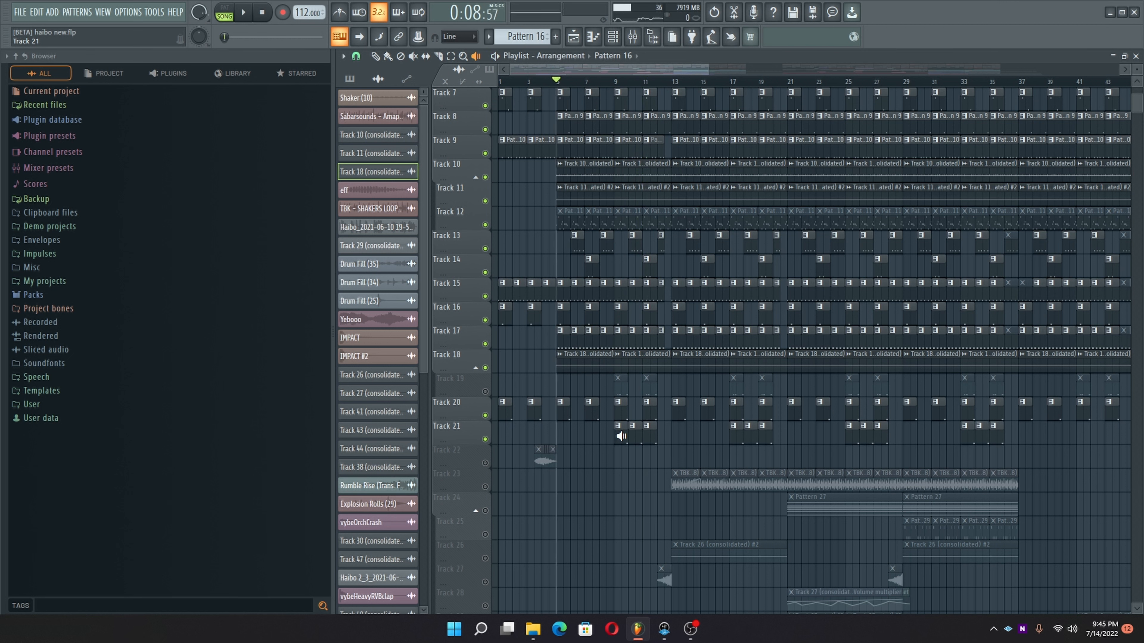
drag(621, 436, 632, 439)
key(space)
scroll(587, 375, down, 6)
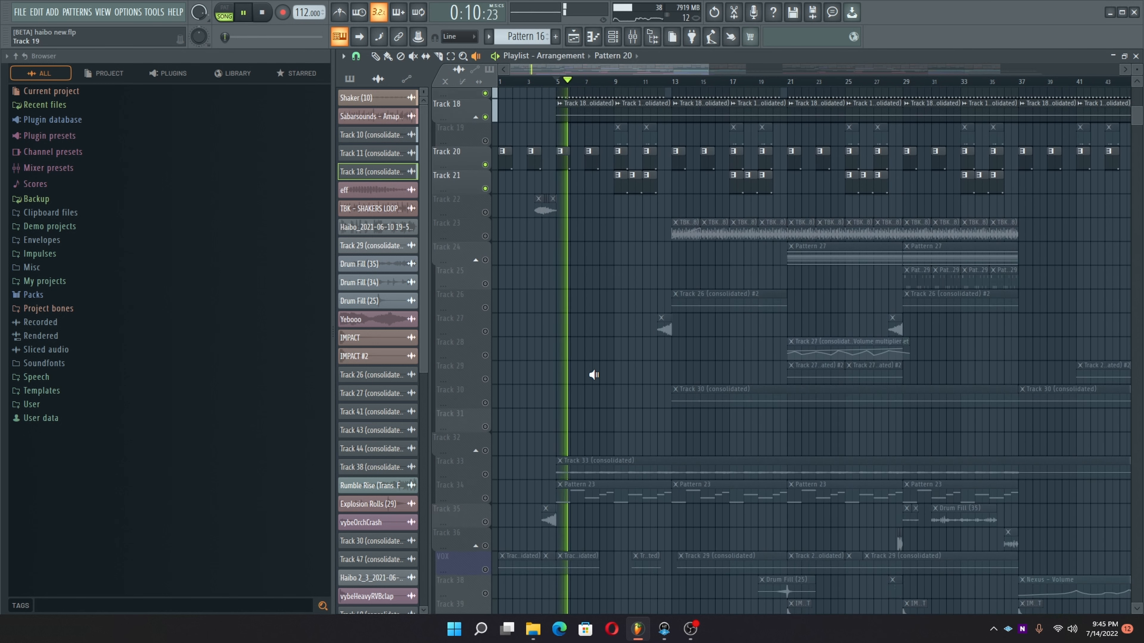
scroll(592, 375, up, 8)
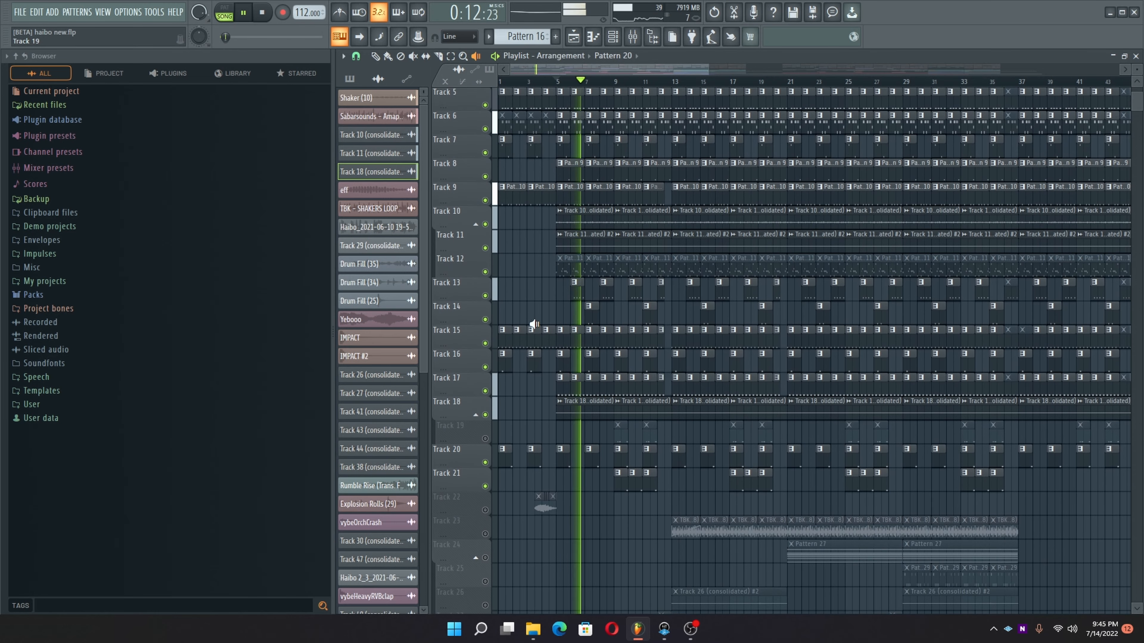
scroll(500, 455, down, 4)
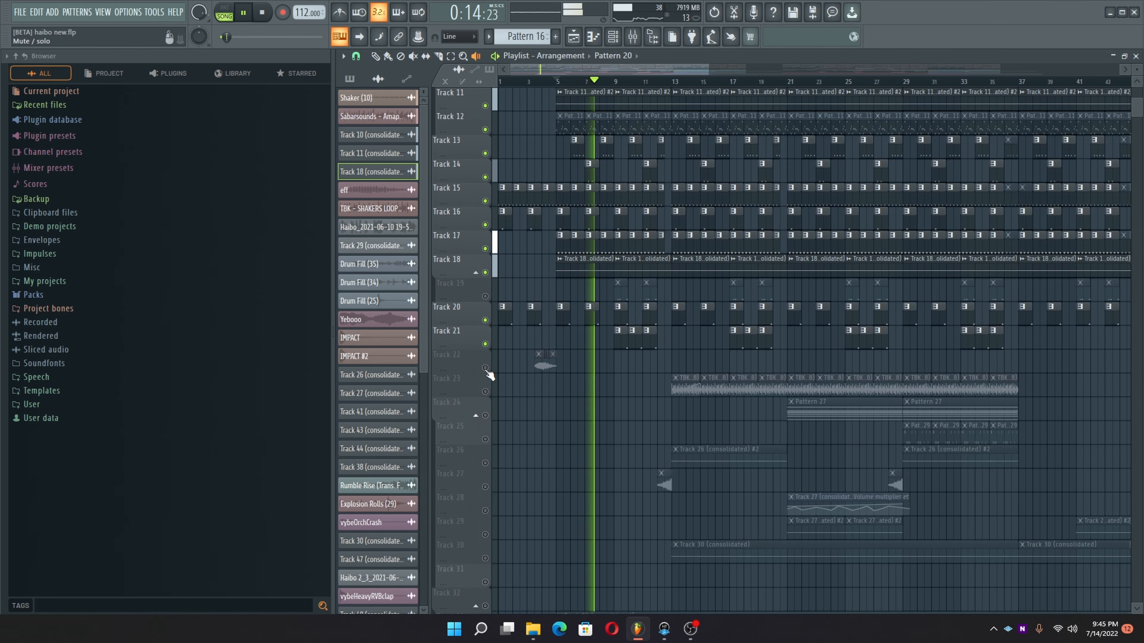
Step: Unmute Track 22, play the song from bar 3 to hear its eff clips and stop playback
click(485, 368)
key(space)
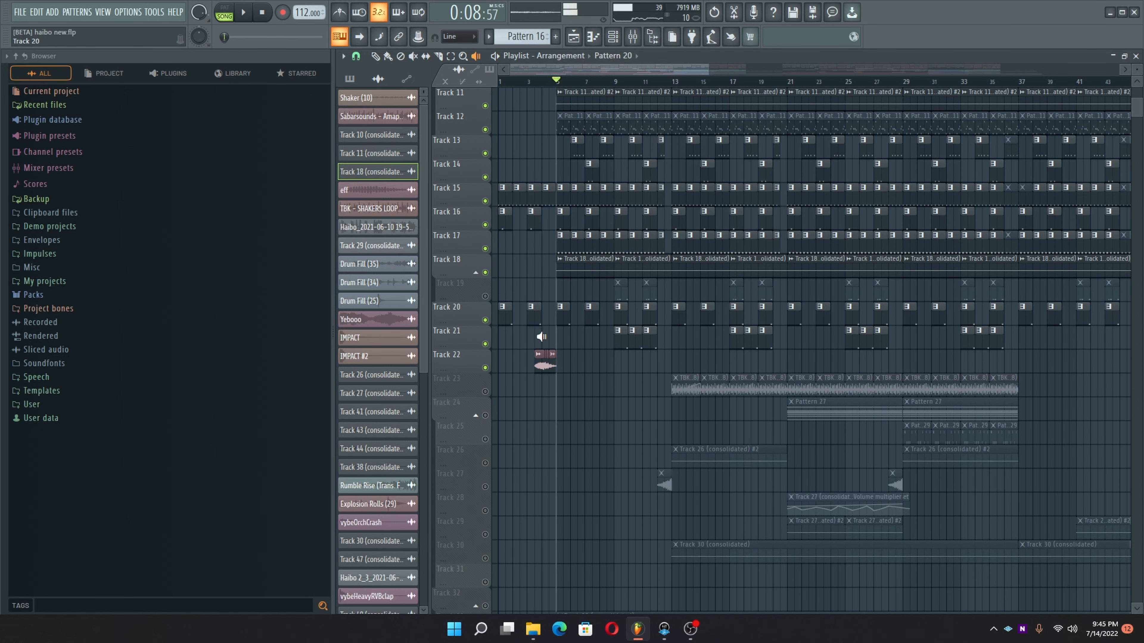
click(524, 92)
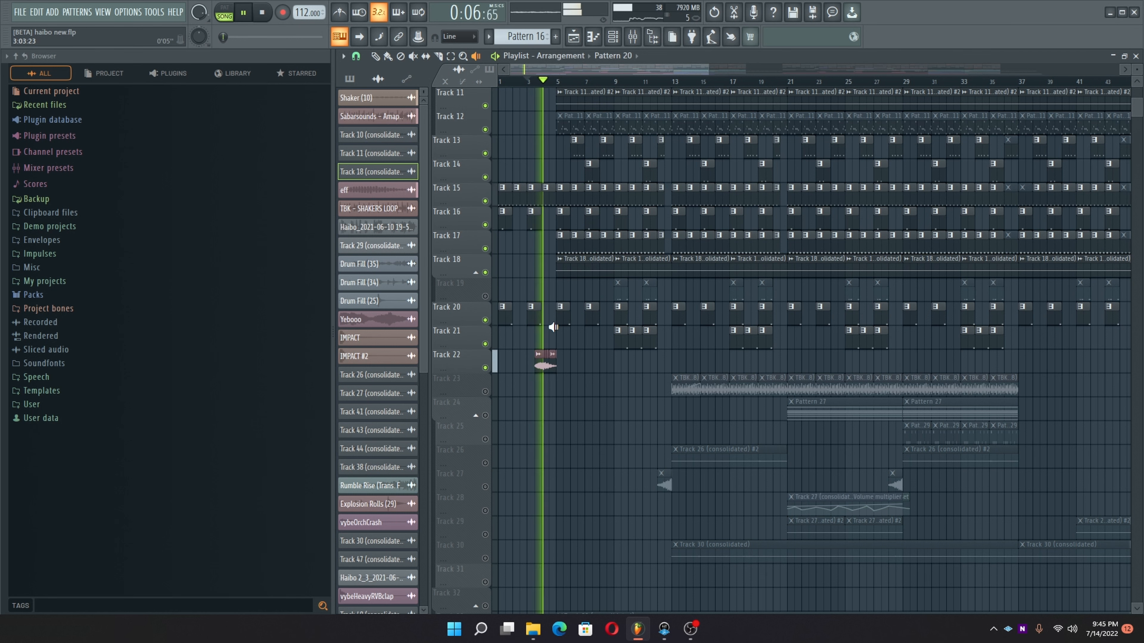
key(space)
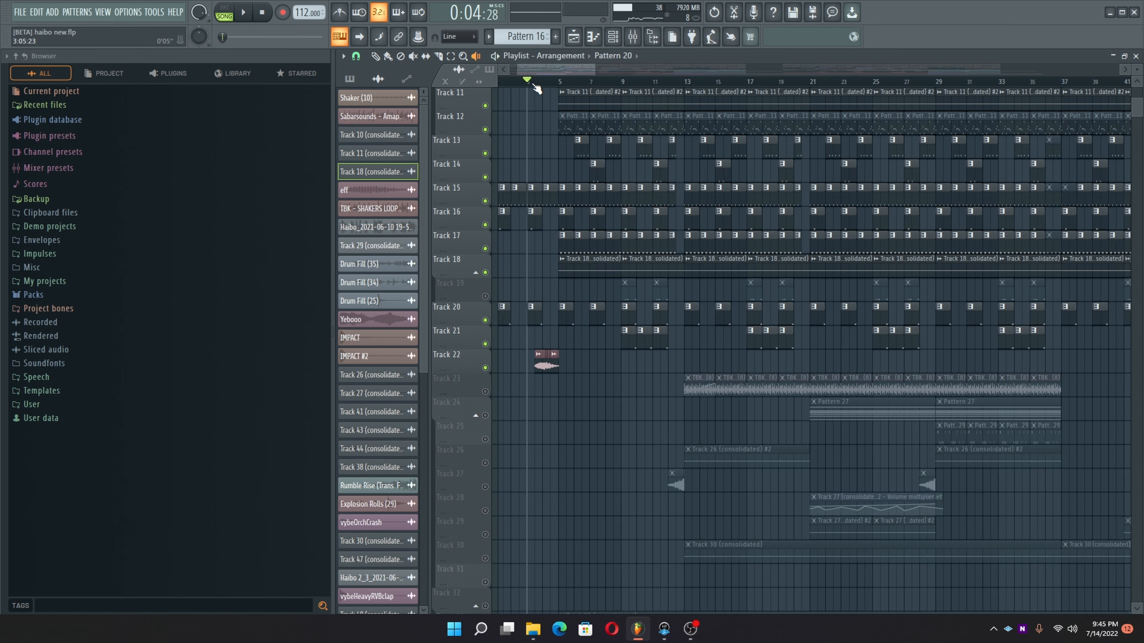
Step: Examine the sliced eff clips on Track 22 up close, then replay the arrangement from bar 3 and stop
scroll(537, 88, up, 5)
scroll(537, 89, up, 2)
scroll(537, 89, down, 2)
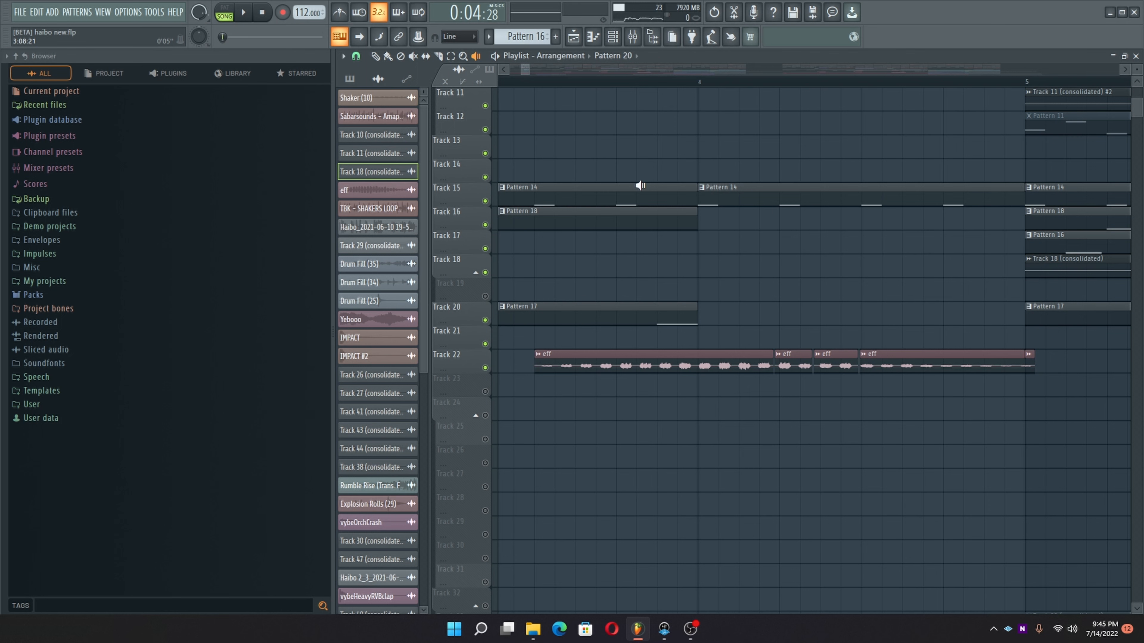
scroll(537, 93, down, 8)
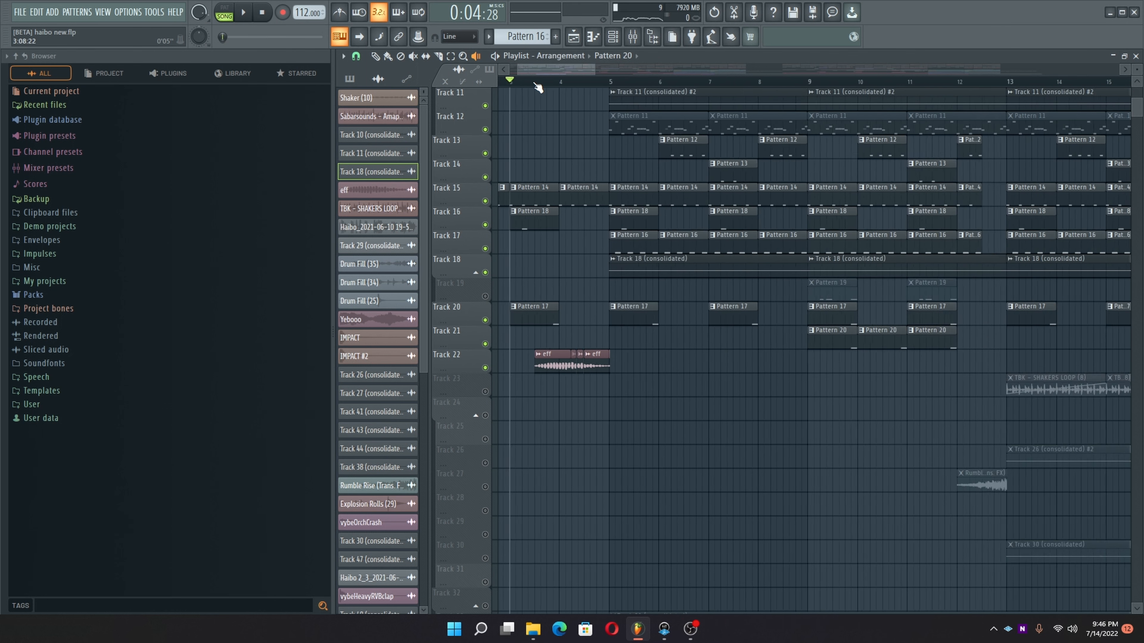
key(space)
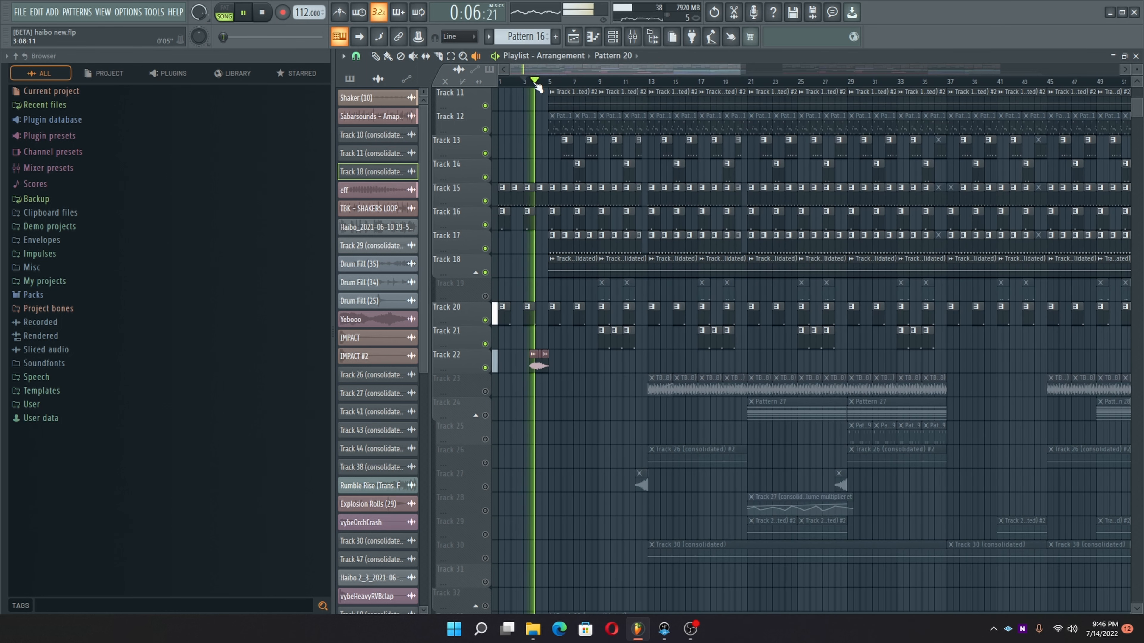
scroll(527, 155, down, 2)
scroll(527, 155, down, 12)
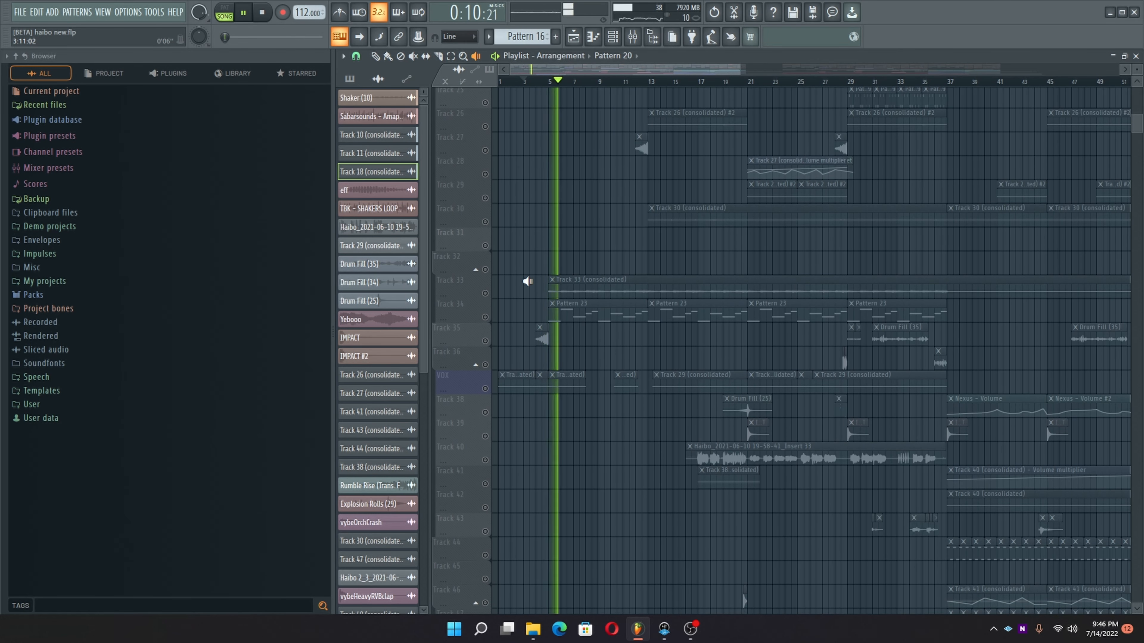
scroll(526, 281, down, 3)
key(space)
Step: Place the playhead between bars 10 and 11, unmute Track 23 and audition its TBK - SHAKERS LOOP (8) clips
scroll(515, 290, up, 14)
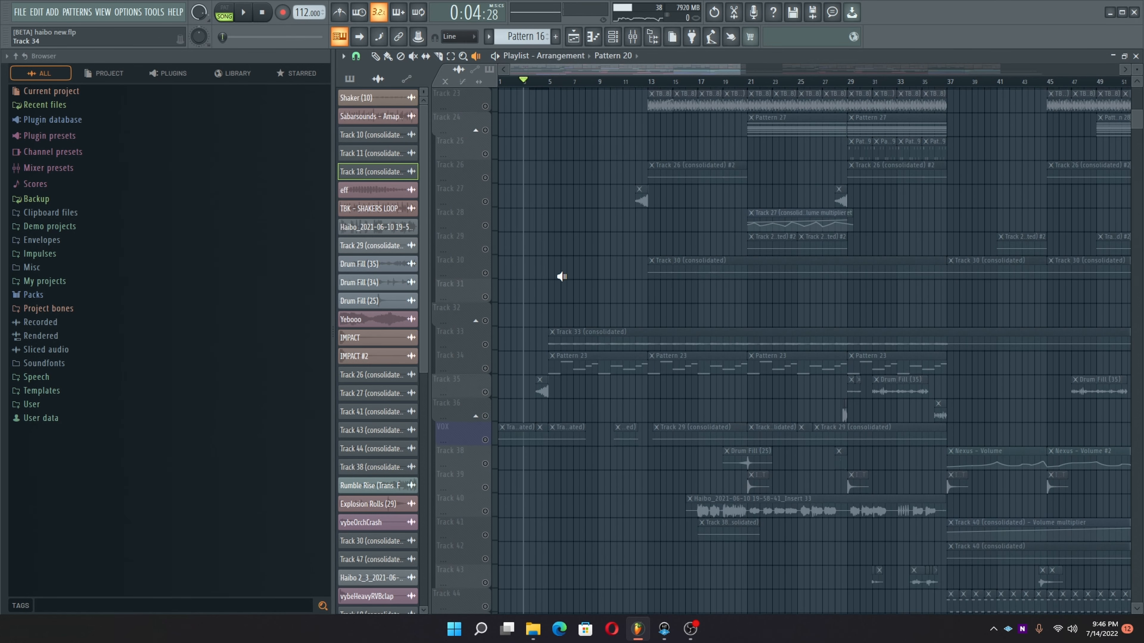
drag(626, 81, 617, 82)
click(485, 318)
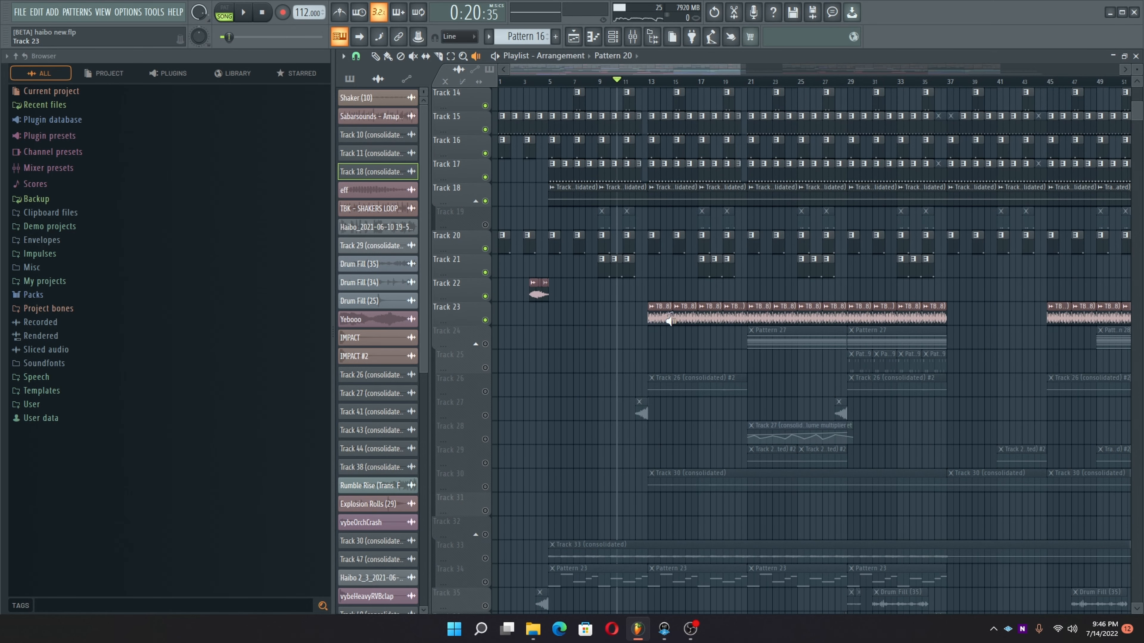
drag(657, 327, 720, 307)
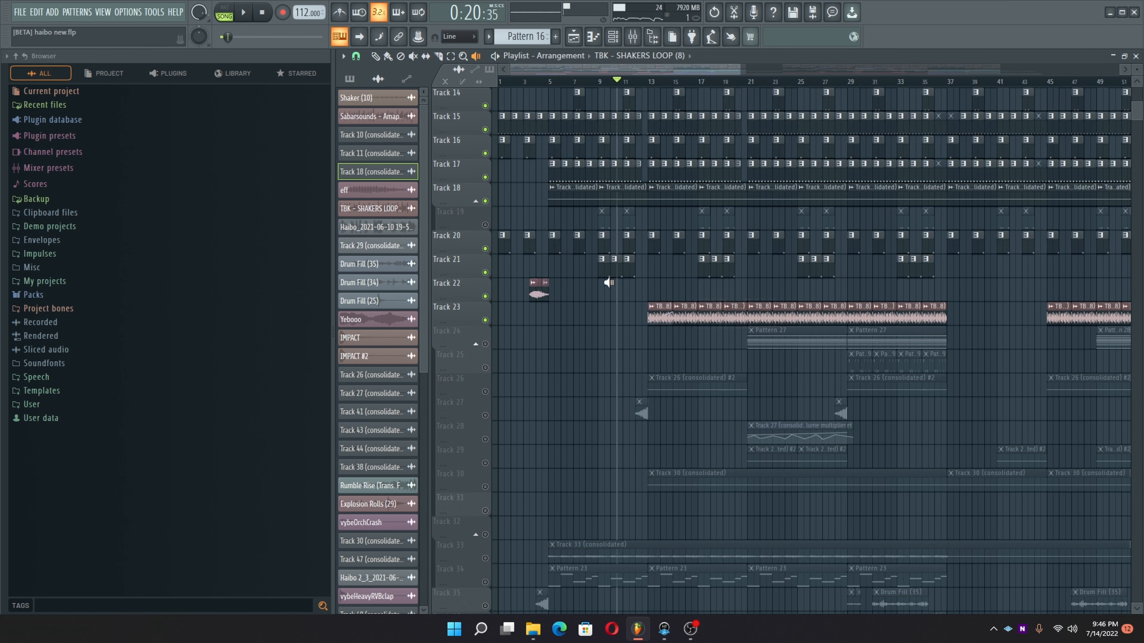
Step: Play the arrangement from just before bar 13, where the Track 23 shakers loop enters, and stop playback
click(644, 82)
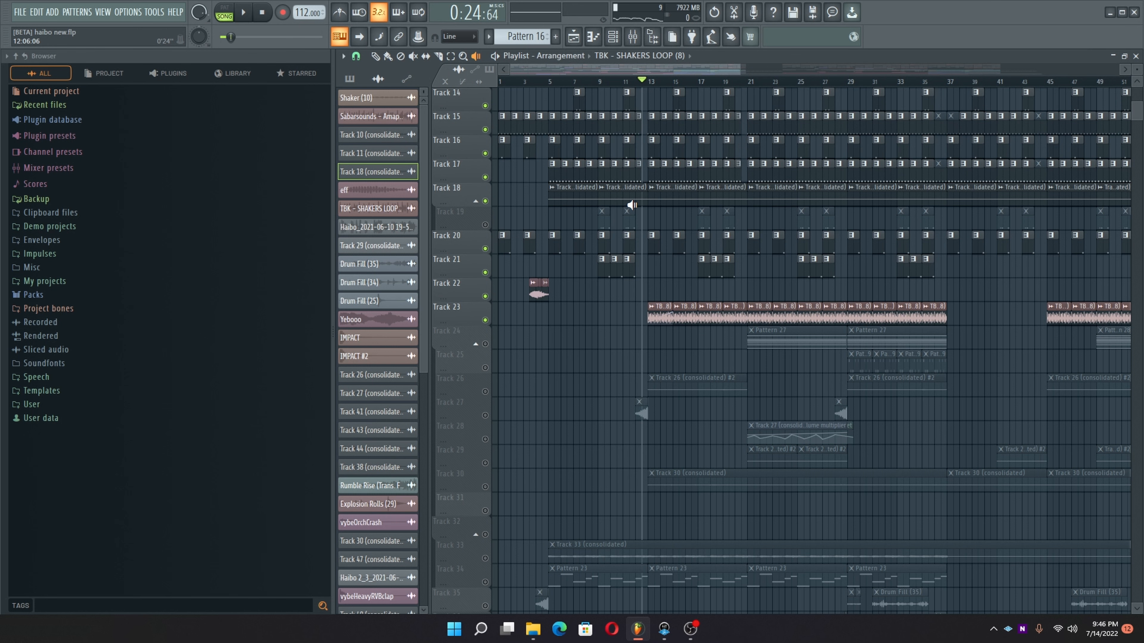
mouse_move(656, 65)
mouse_down()
mouse_move(661, 89)
mouse_move(653, 84)
mouse_up()
scroll(654, 84, down, 4)
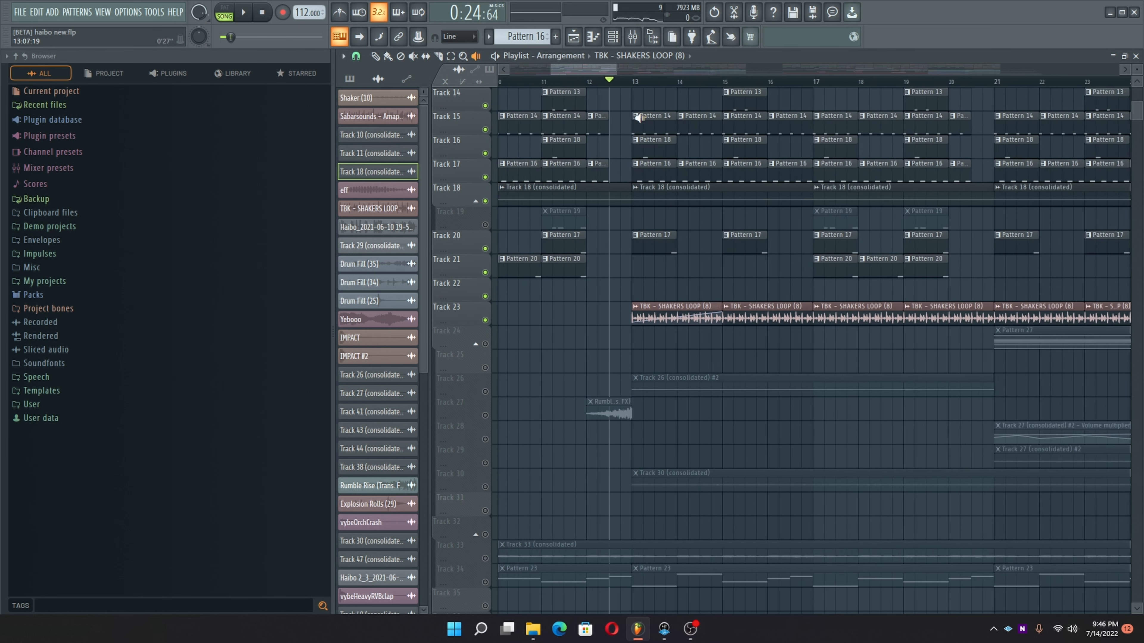
scroll(637, 87, down, 3)
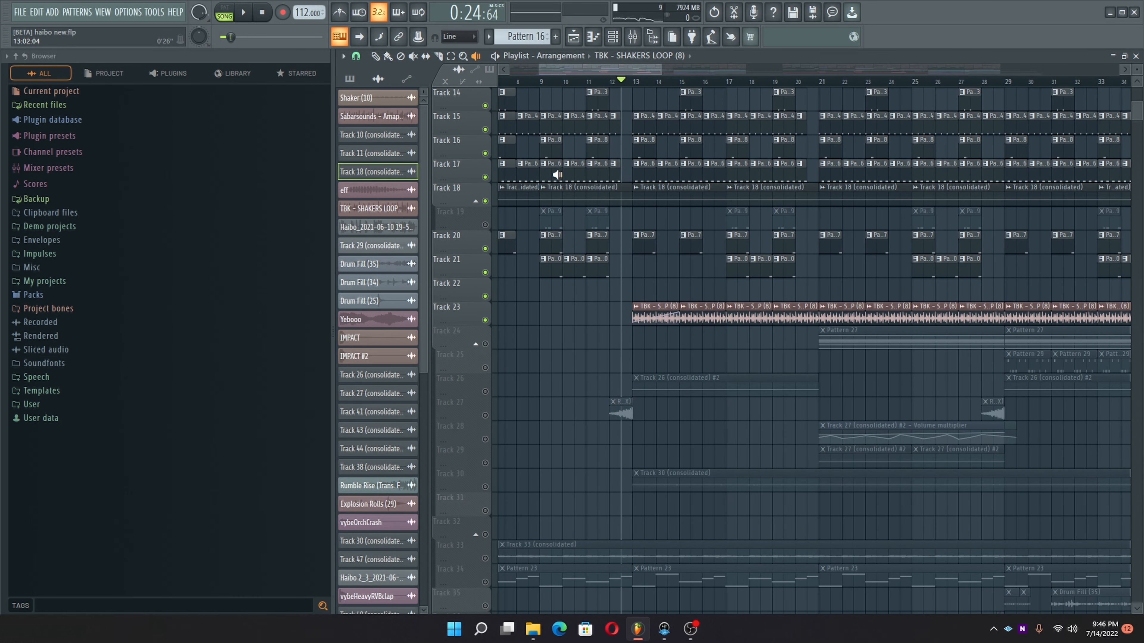
key(space)
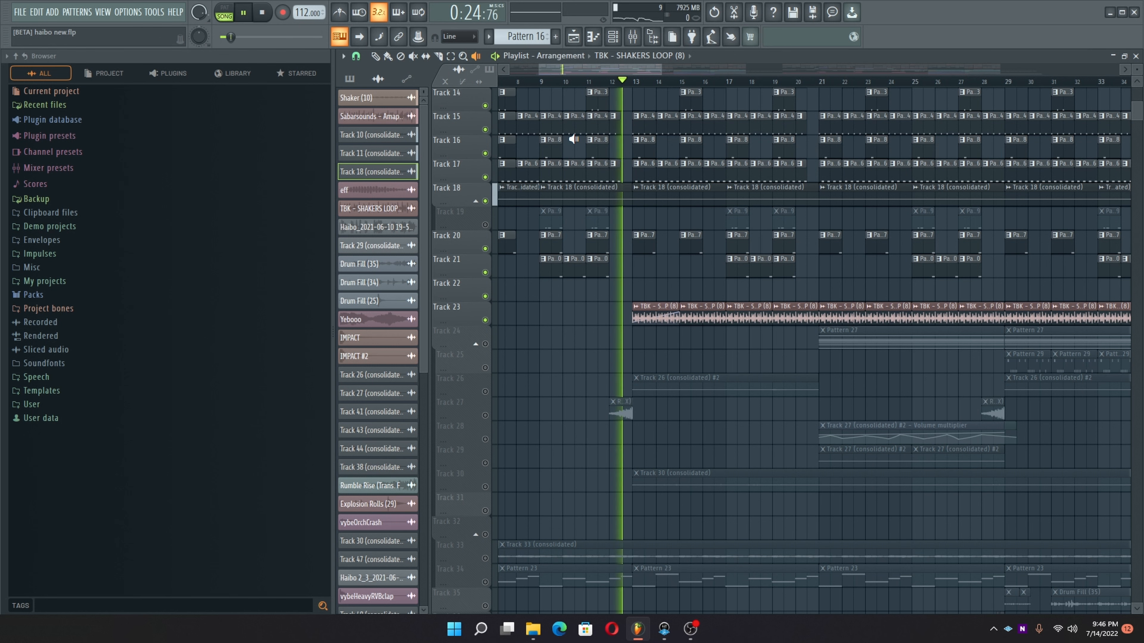
scroll(568, 86, down, 6)
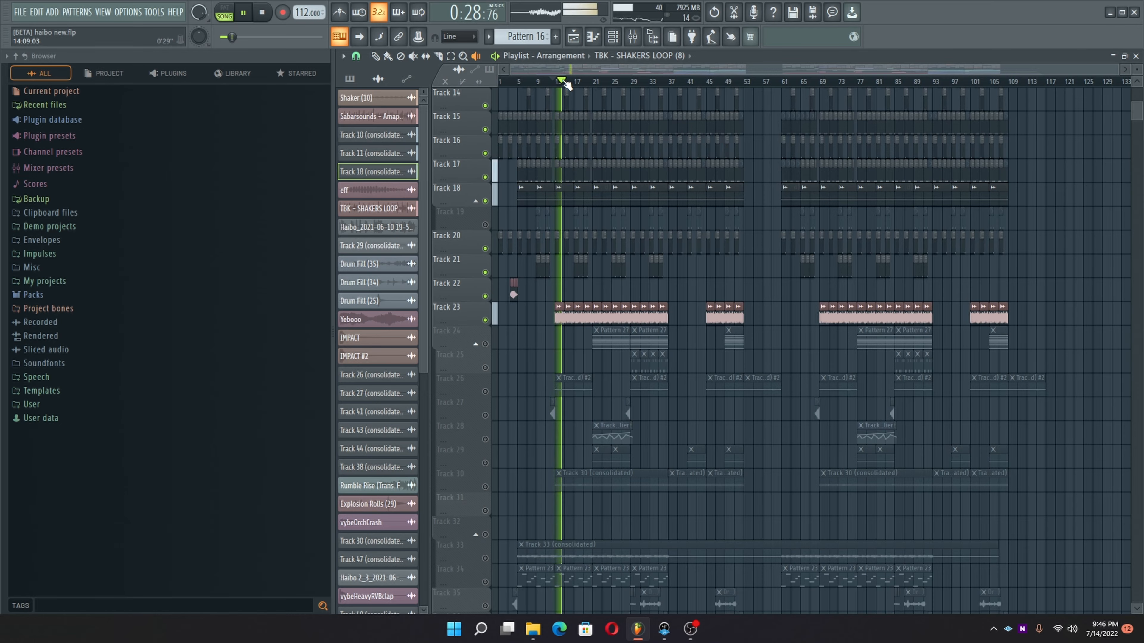
scroll(567, 85, up, 6)
key(space)
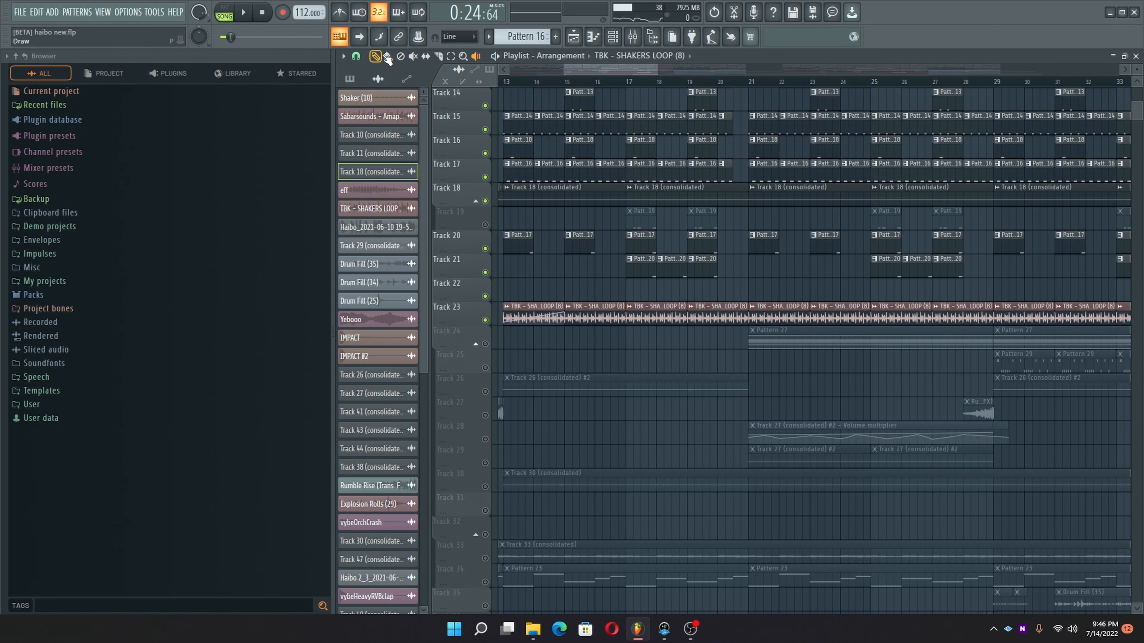
Step: Open the channel settings of the TBK - SHAKERS LOOP (8) clip and show its mixer insert 29 in a smaller window
click(587, 319)
double_click(586, 318)
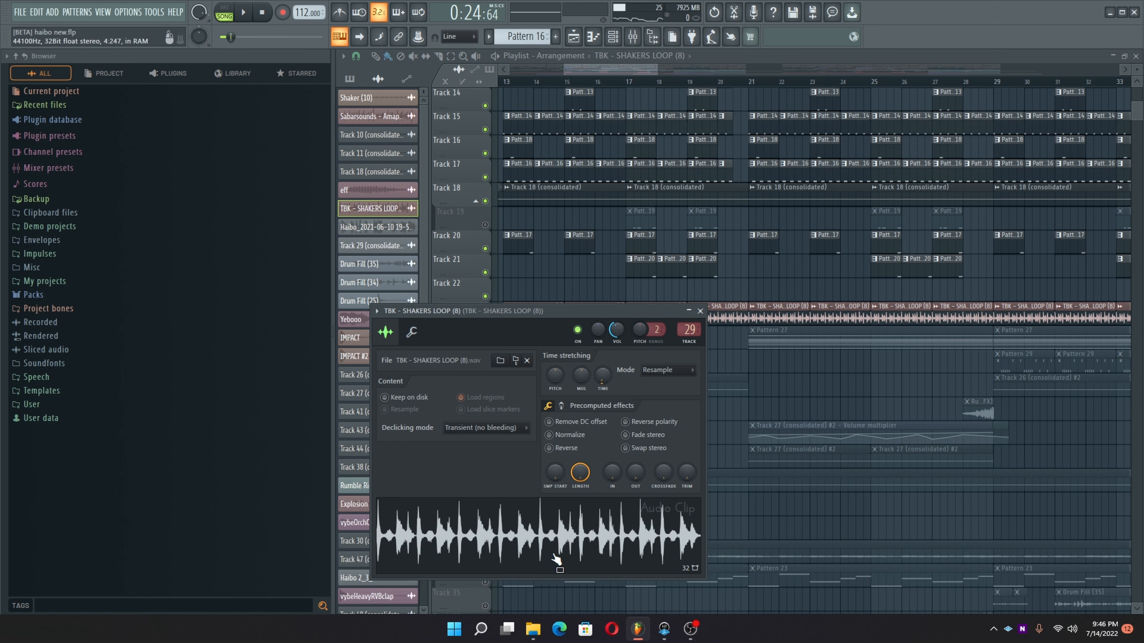
click(633, 37)
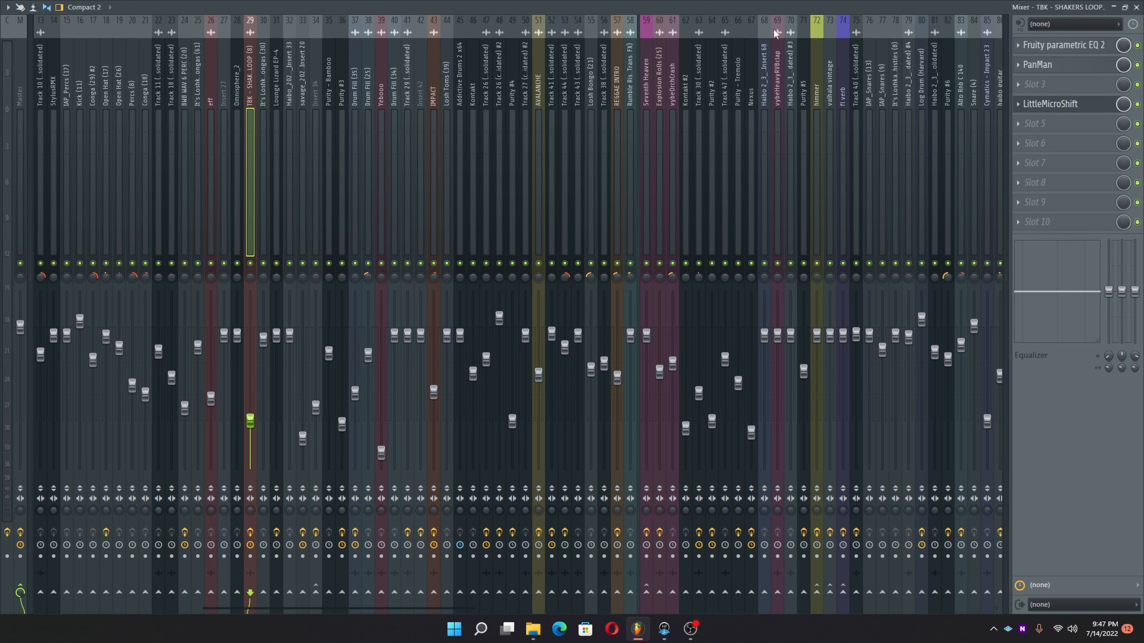
double_click(774, 8)
drag(790, 221, 467, 100)
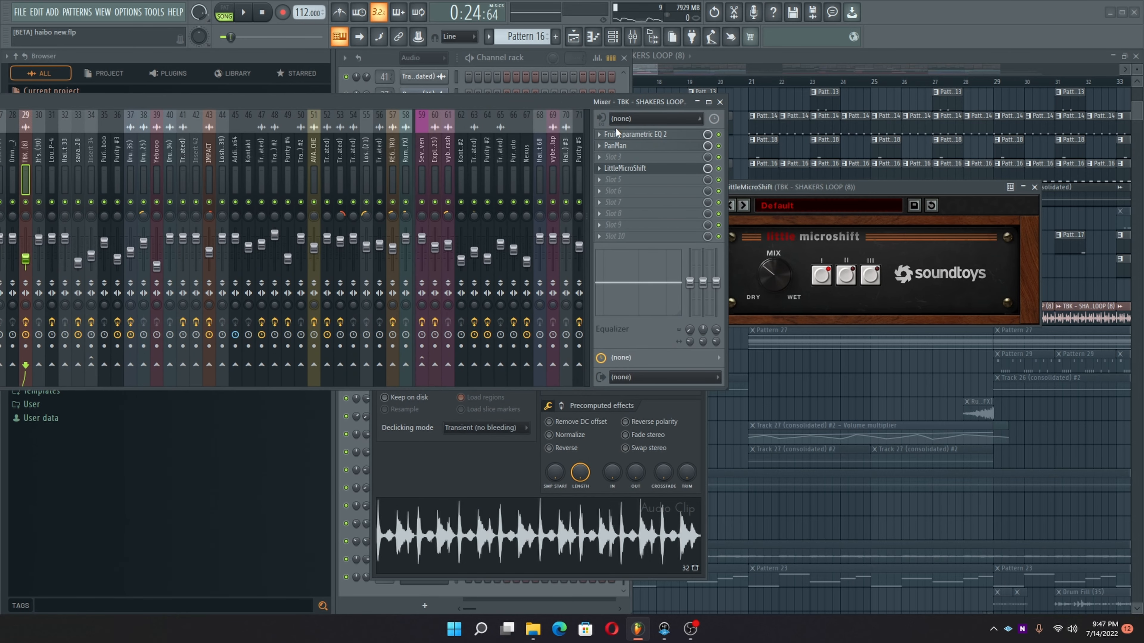
Step: Audition the shakers loop sample from its channel settings, with the mixer moved clear of the waveform
click(314, 323)
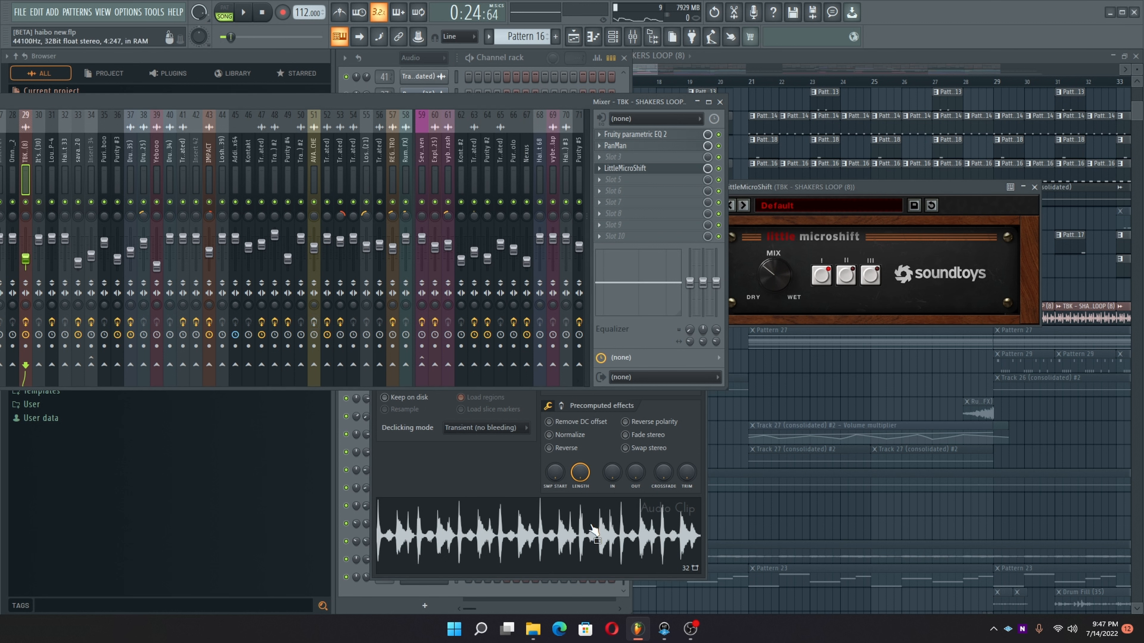
click(314, 322)
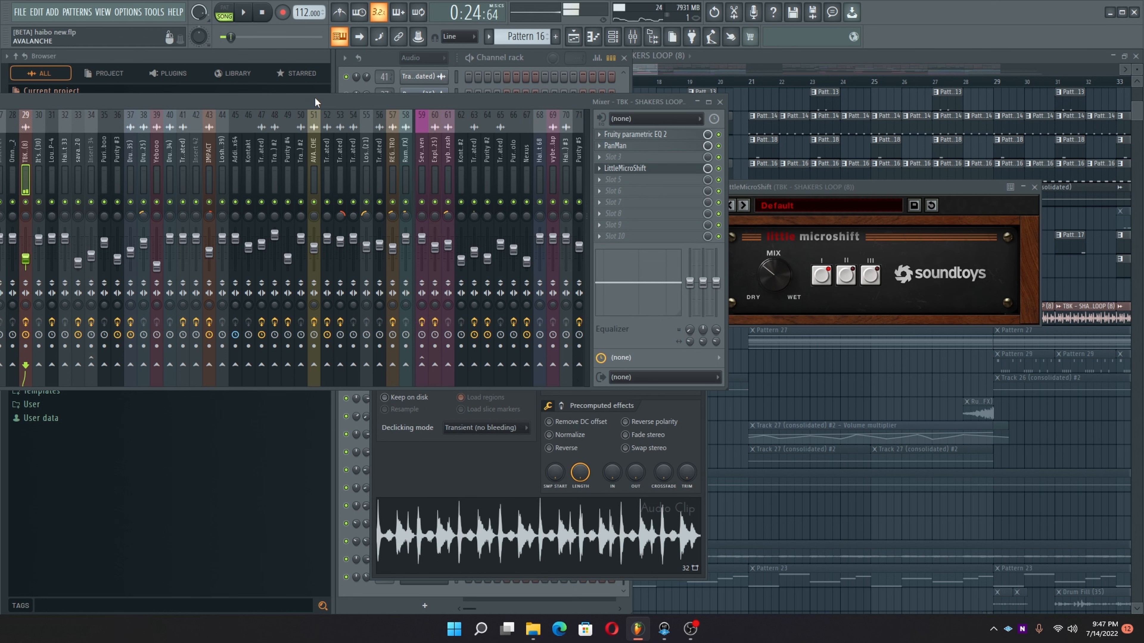
drag(317, 101, 710, 125)
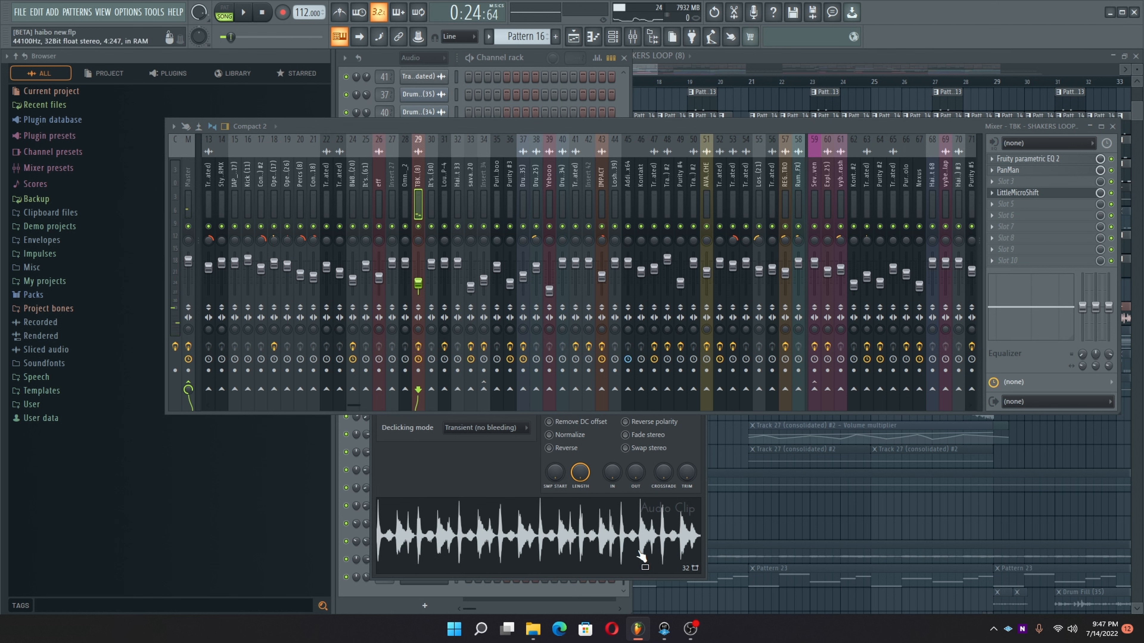
drag(628, 557, 638, 536)
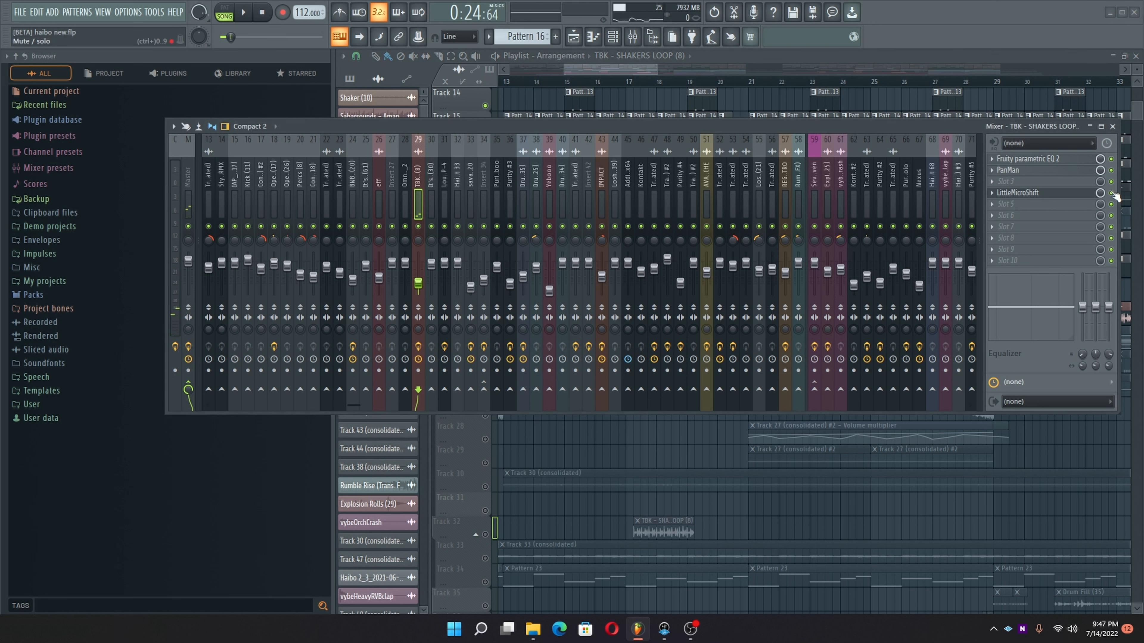
Step: Move the mixer aside to examine the LittleMicroShift effect on the shakers loop, and close the plugin window
drag(888, 123, 386, 43)
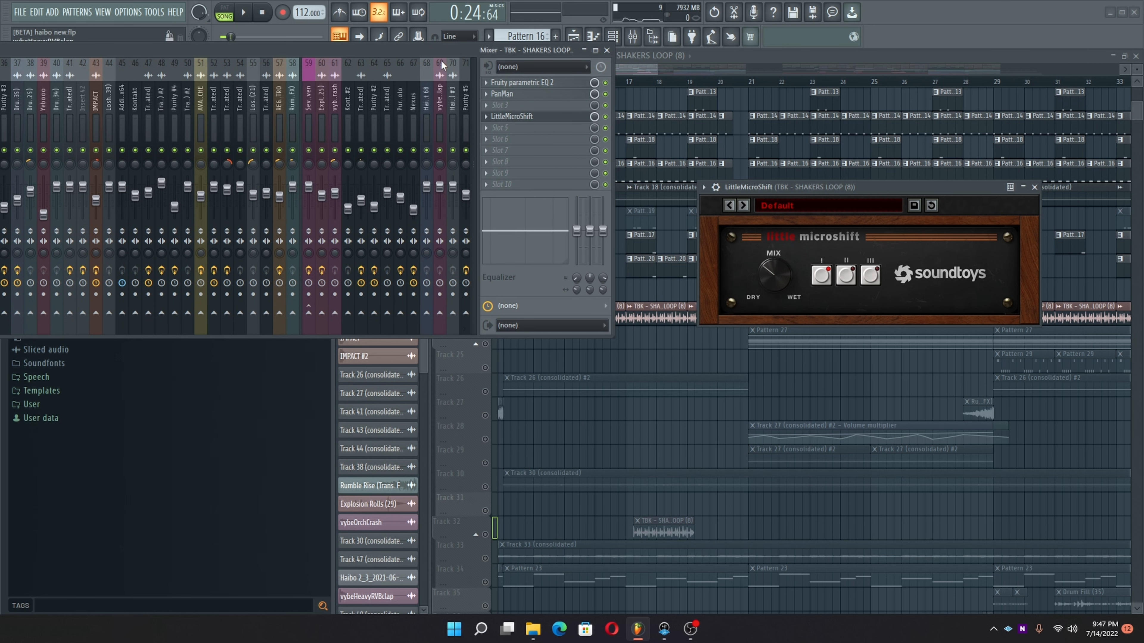
drag(435, 57, 457, 132)
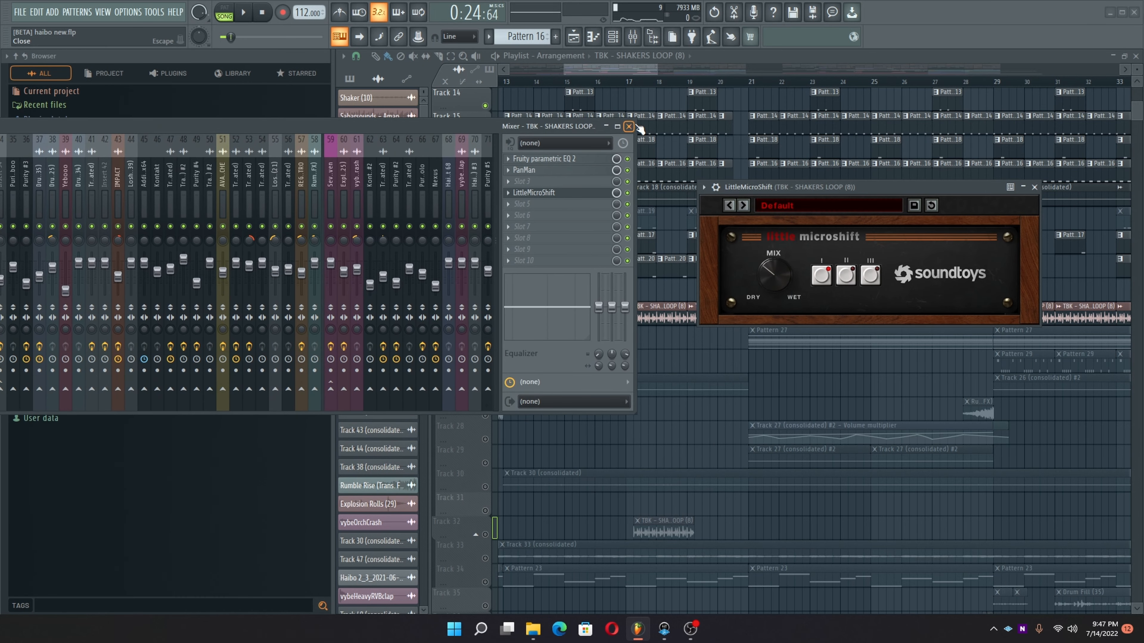
click(1033, 186)
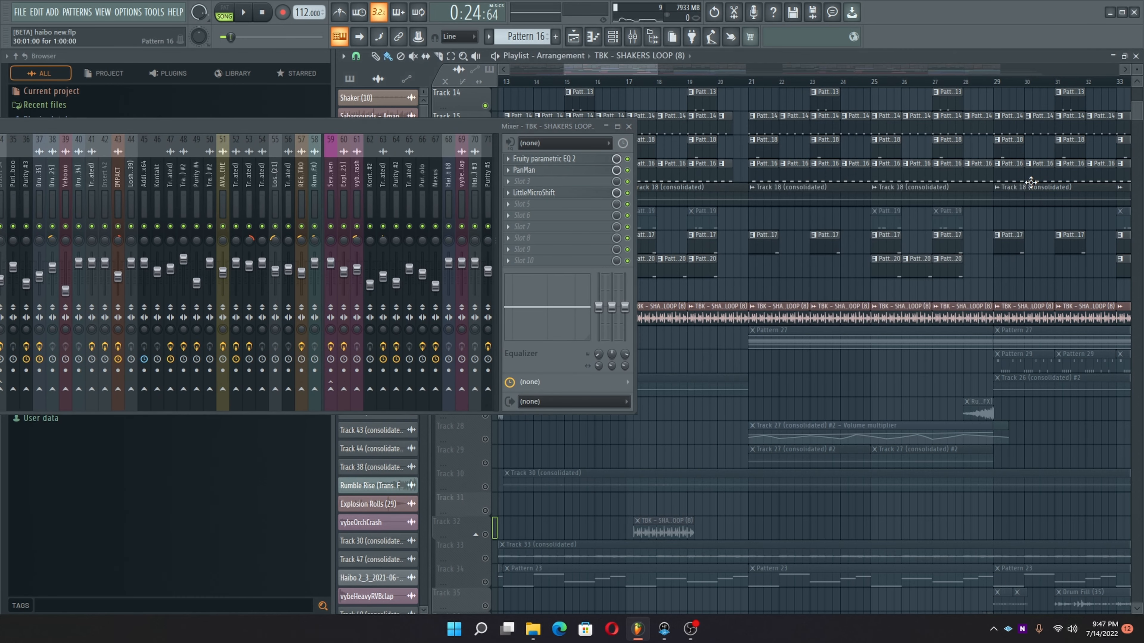
Step: Close the mixer during playback, unmute Track 19 and play the arrangement from bar 8
scroll(752, 81, down, 6)
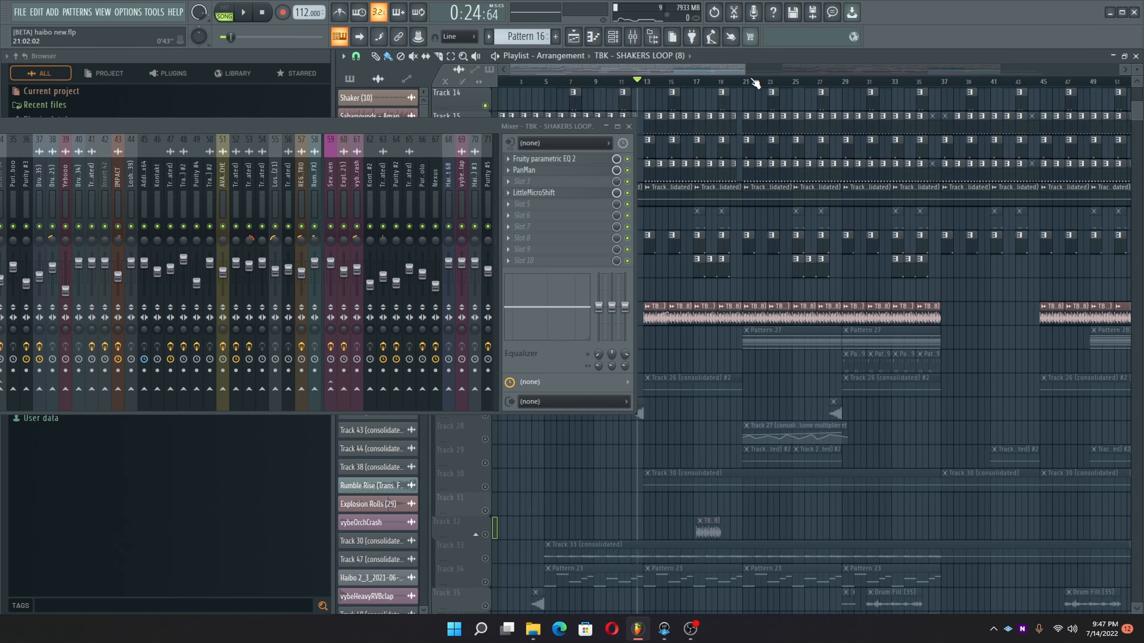
key(space)
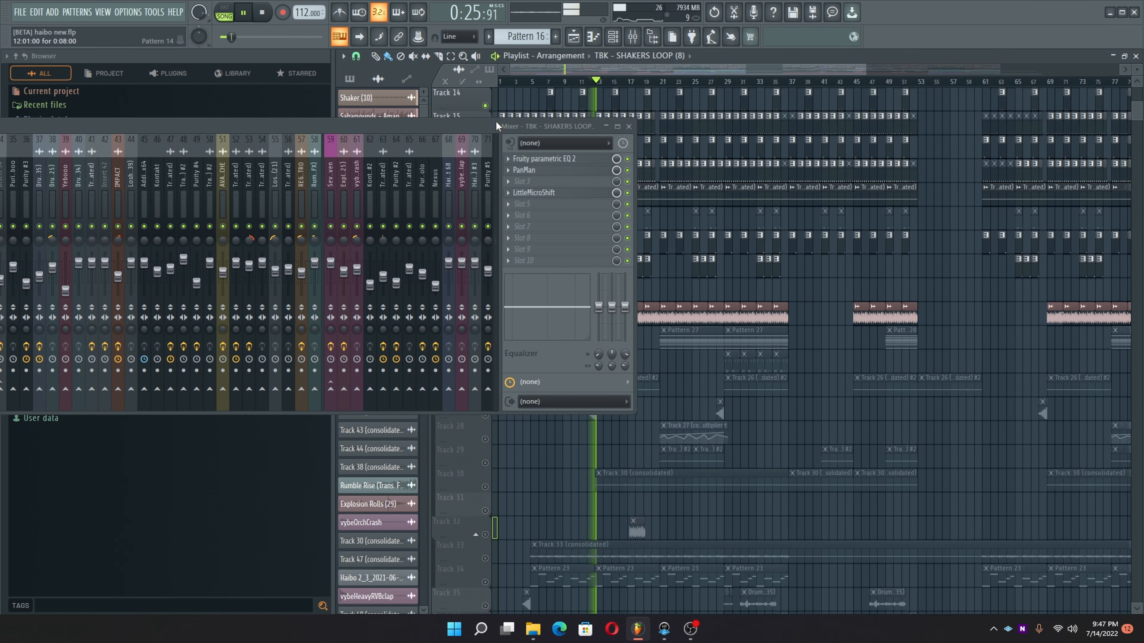
drag(490, 136, 364, 249)
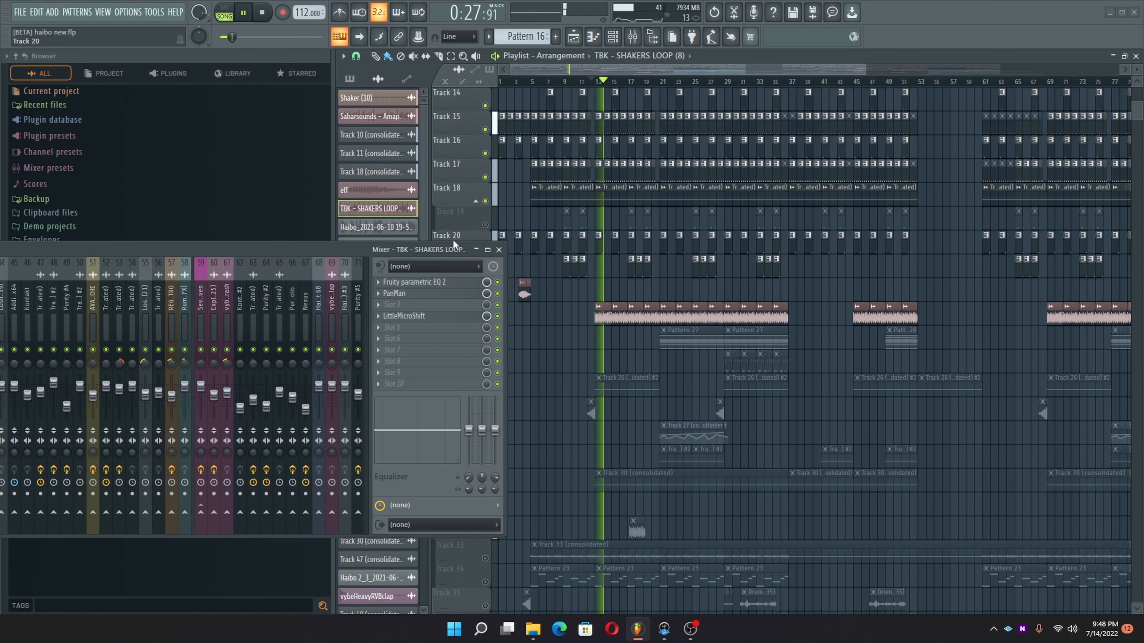
click(498, 249)
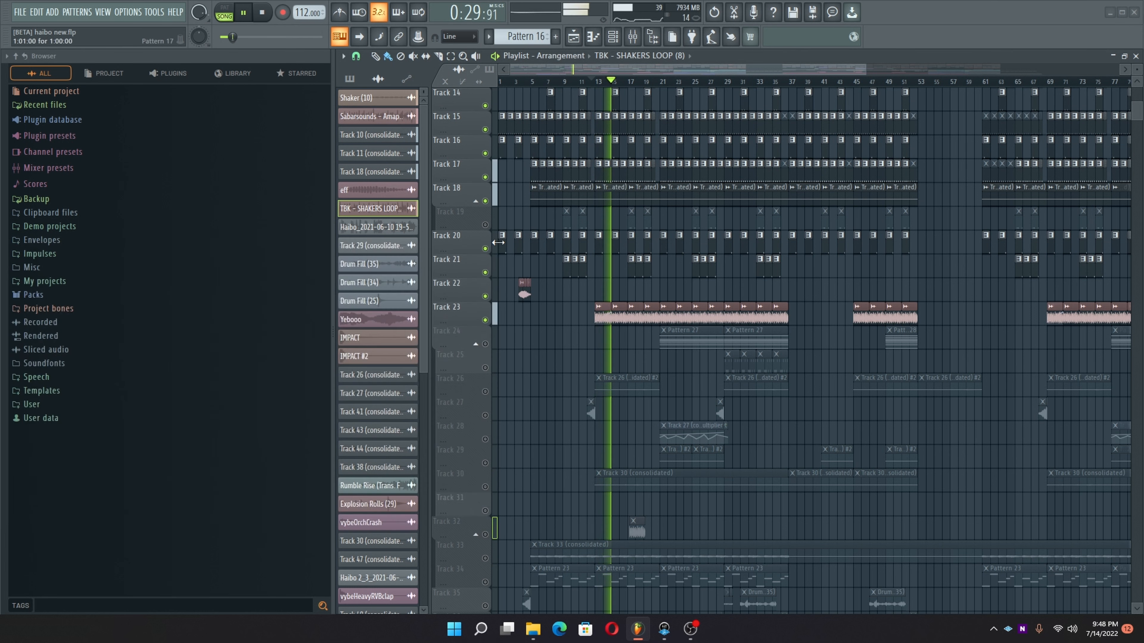
click(486, 225)
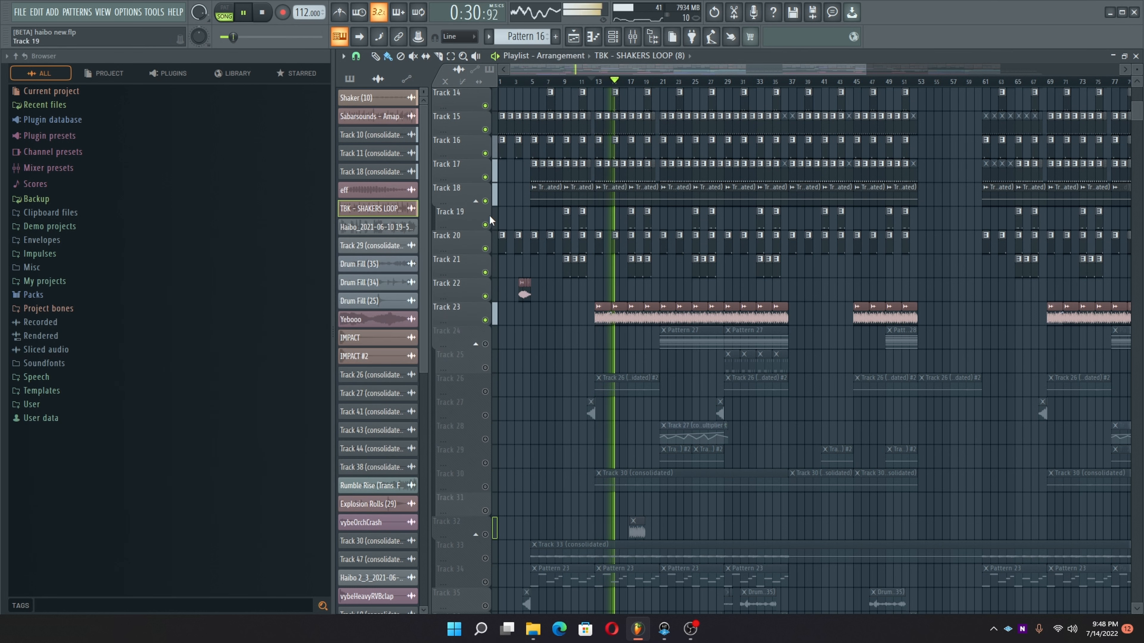
click(558, 81)
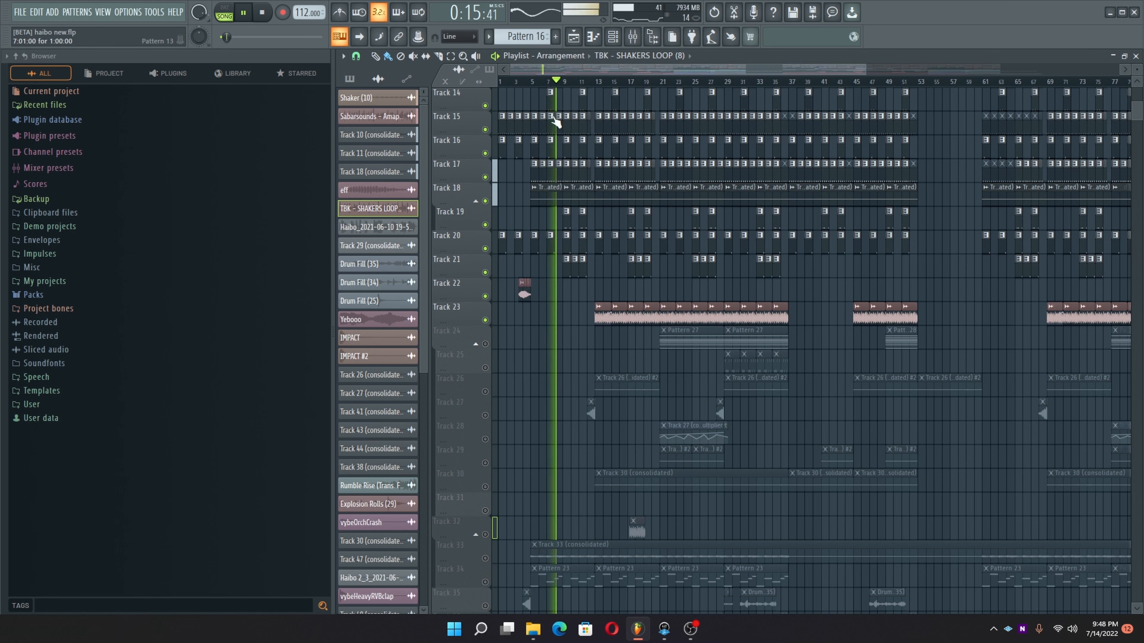
Step: Inspect Pattern 19's BWB WAV 6 PERC (20) notes in the piano roll, audition C#5, and return to the playlist
double_click(564, 223)
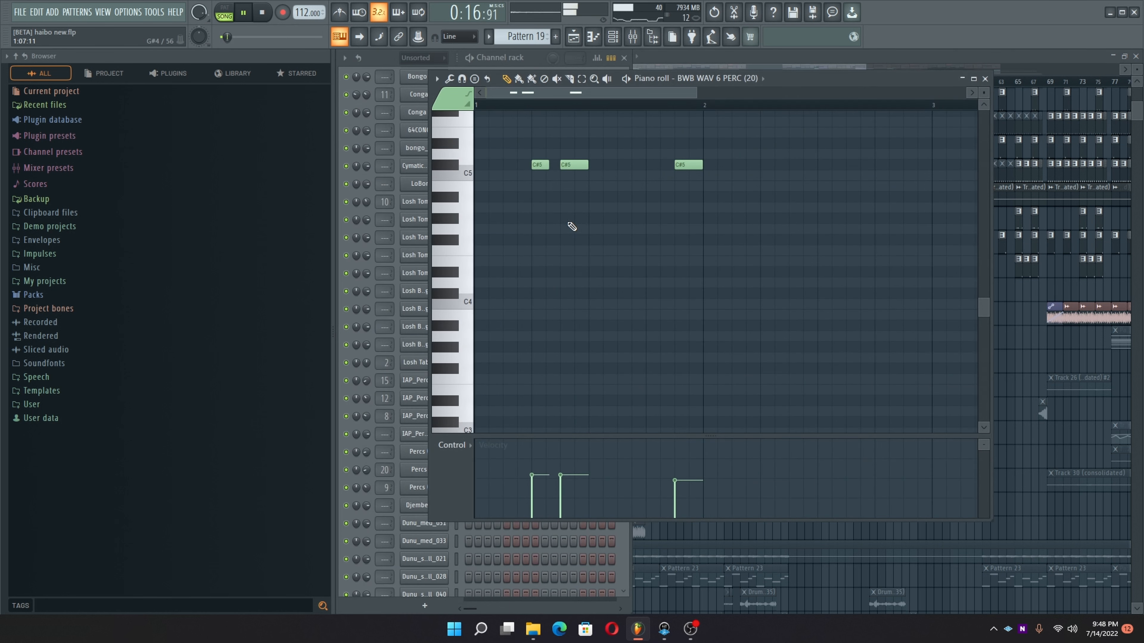
click(453, 166)
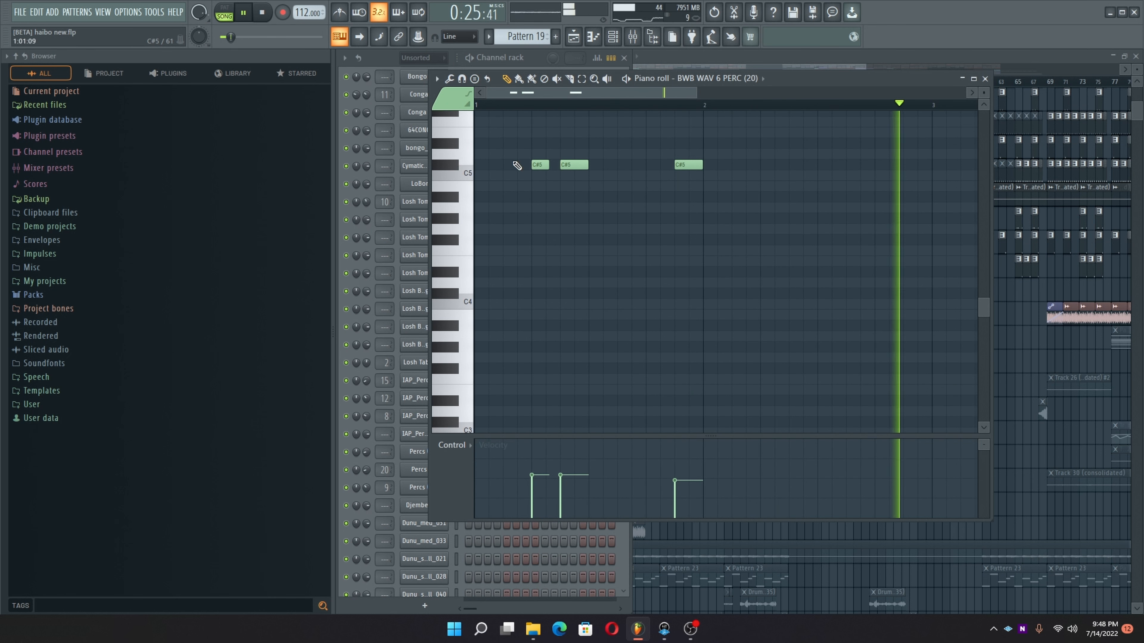
click(985, 79)
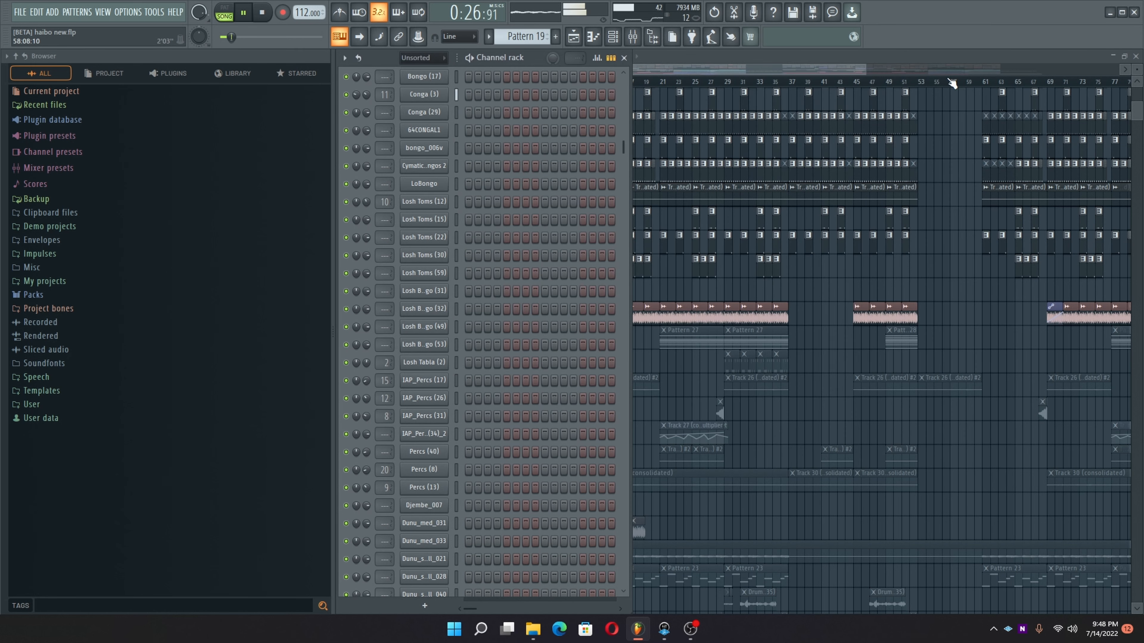
click(831, 58)
Step: Look through the playlist tracks from the percussion to the guitar while the arrangement plays, and stop playback
scroll(613, 166, down, 1)
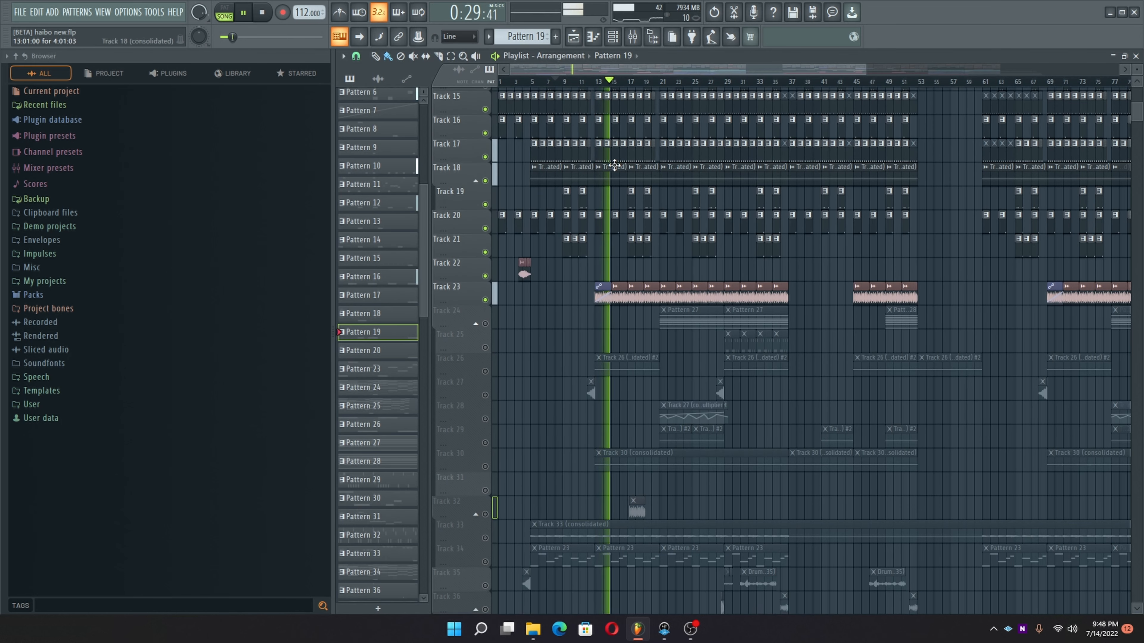
scroll(581, 195, down, 5)
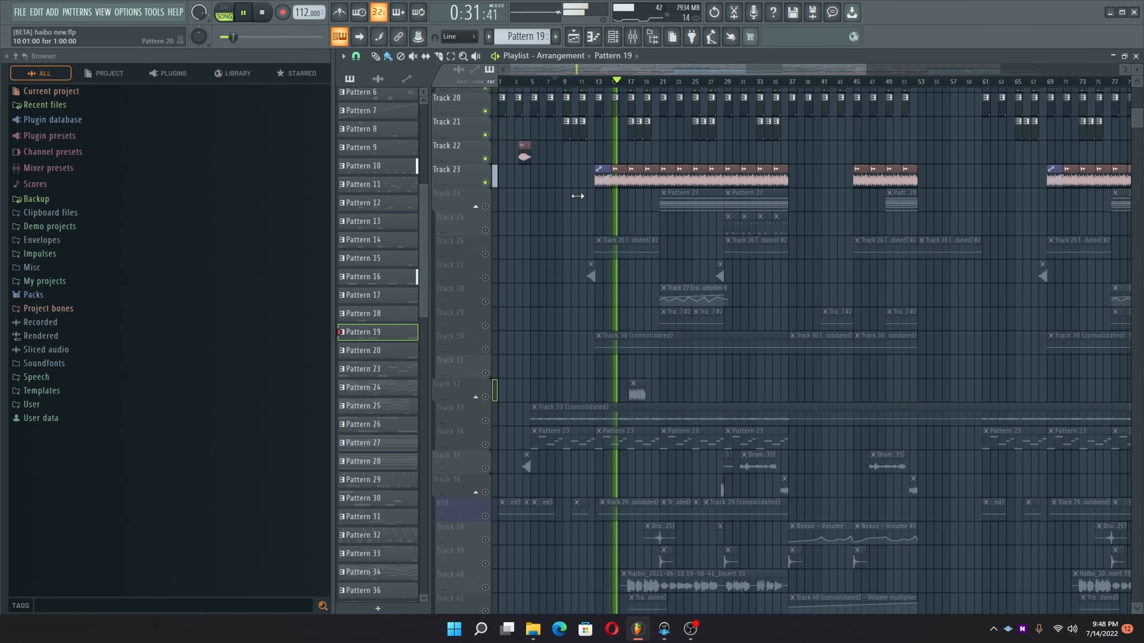
scroll(577, 196, down, 3)
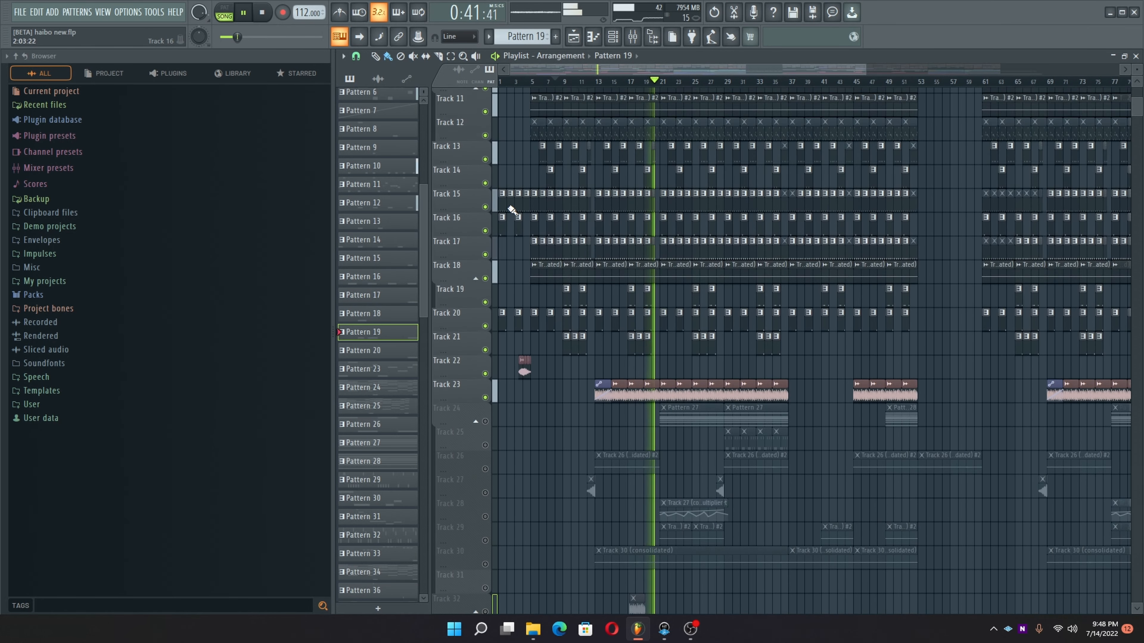
scroll(509, 208, up, 4)
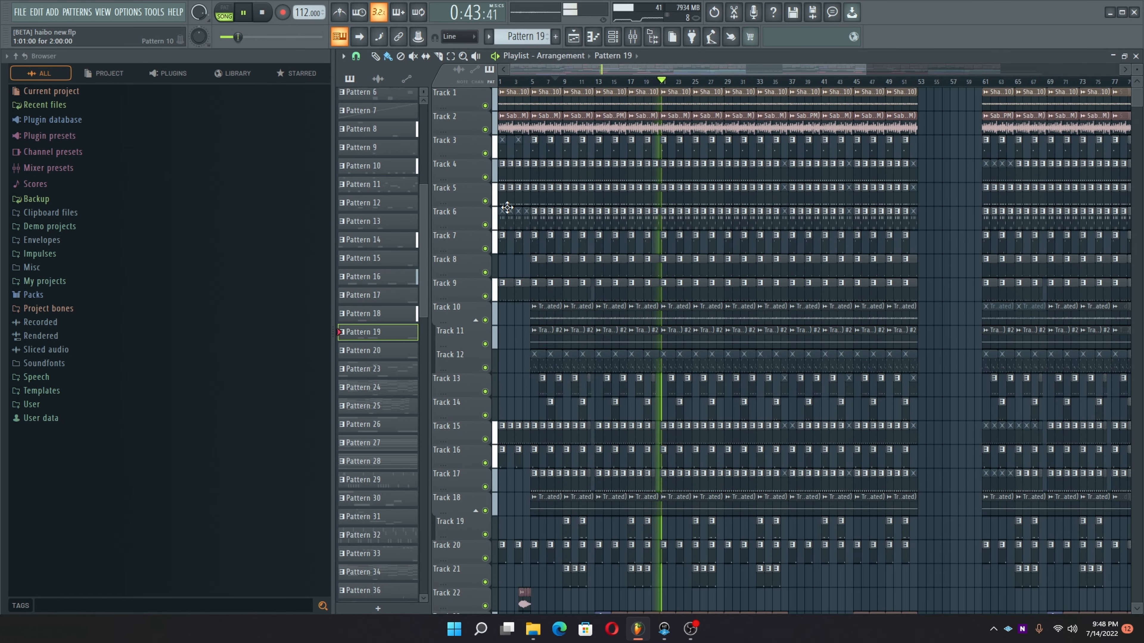
scroll(508, 207, down, 5)
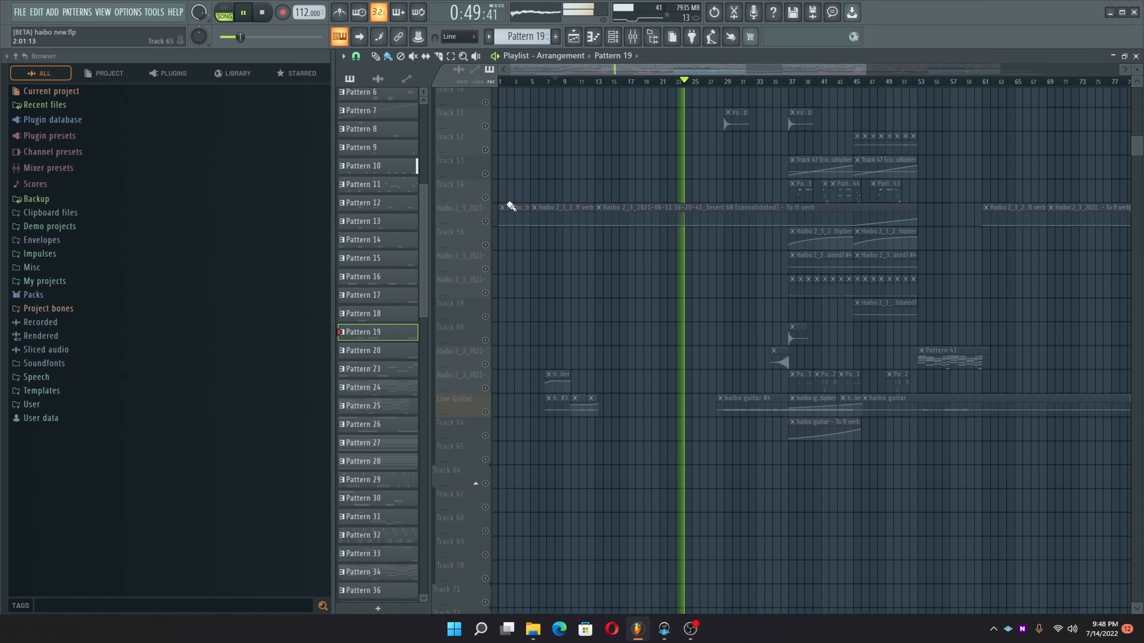
key(space)
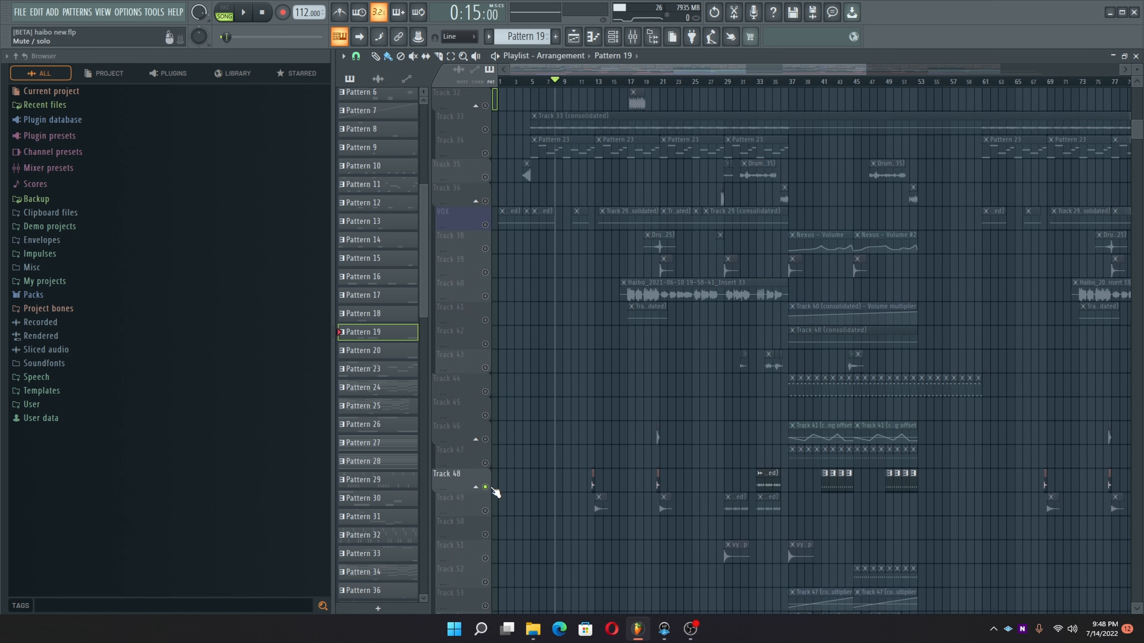
Step: Unmute Track 49 directly beneath Track 48 and look over the surrounding muted tracks
click(488, 511)
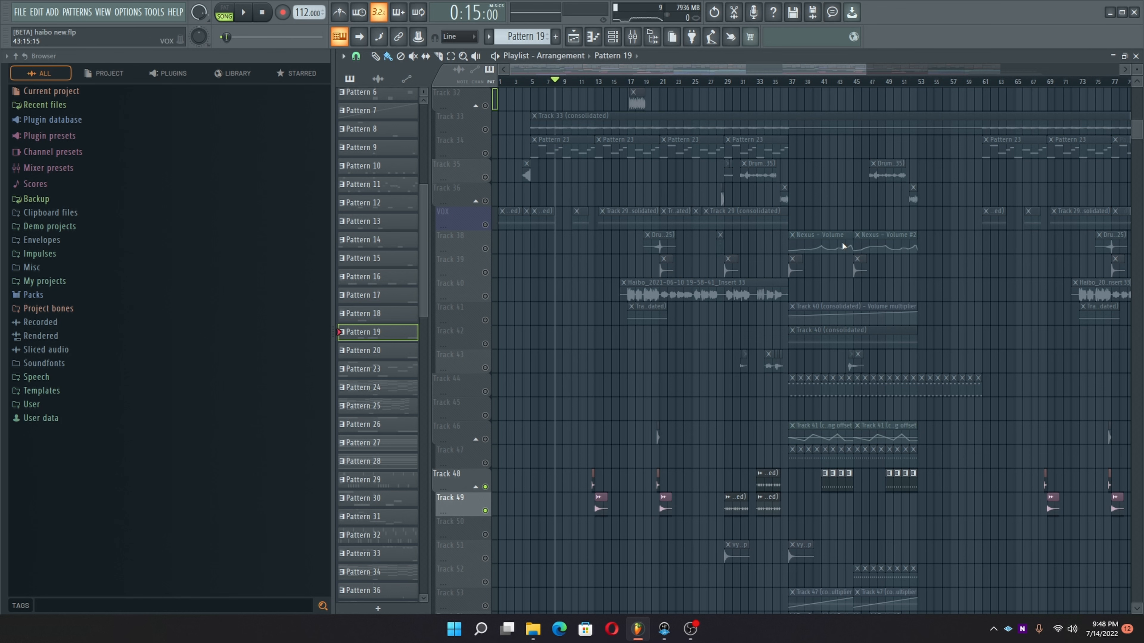
scroll(572, 252, up, 5)
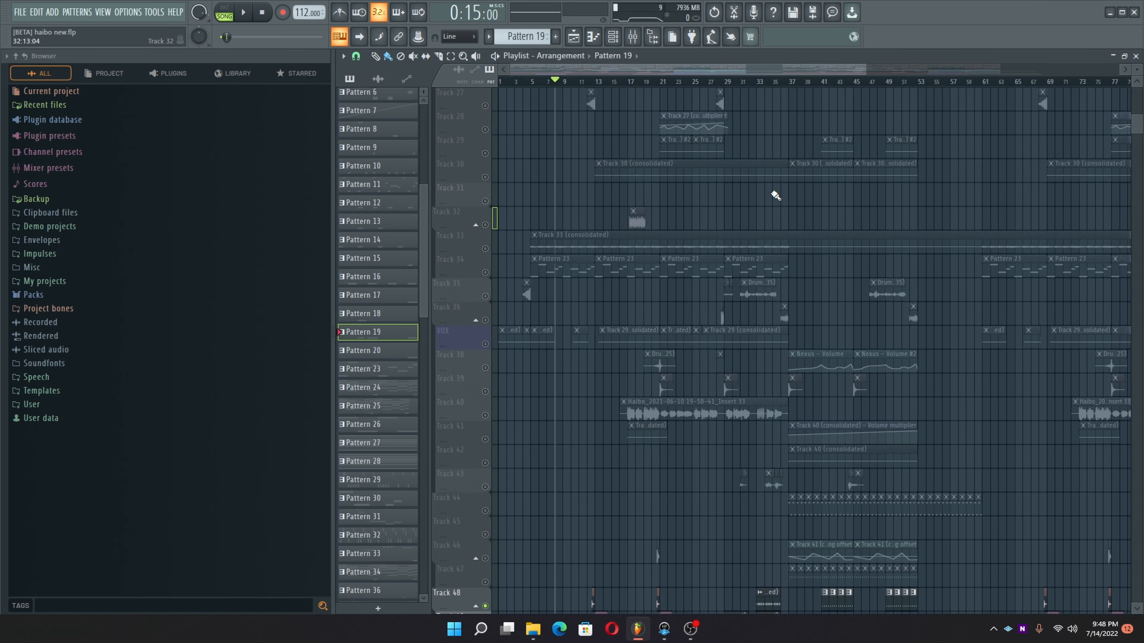
scroll(574, 376, down, 18)
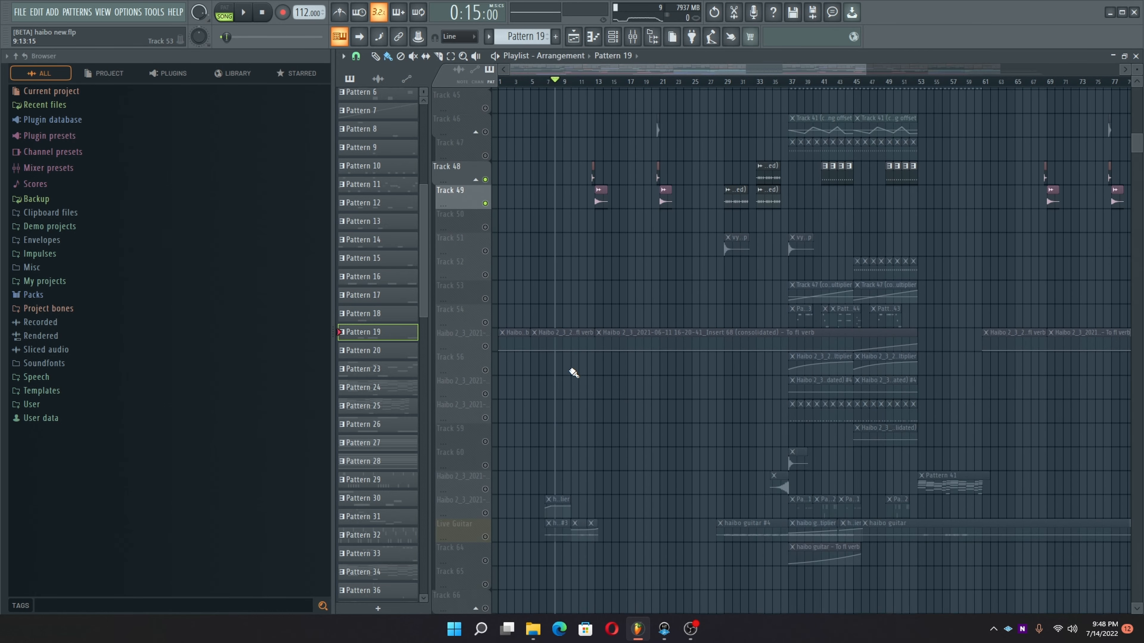
scroll(570, 388, down, 2)
scroll(569, 387, up, 6)
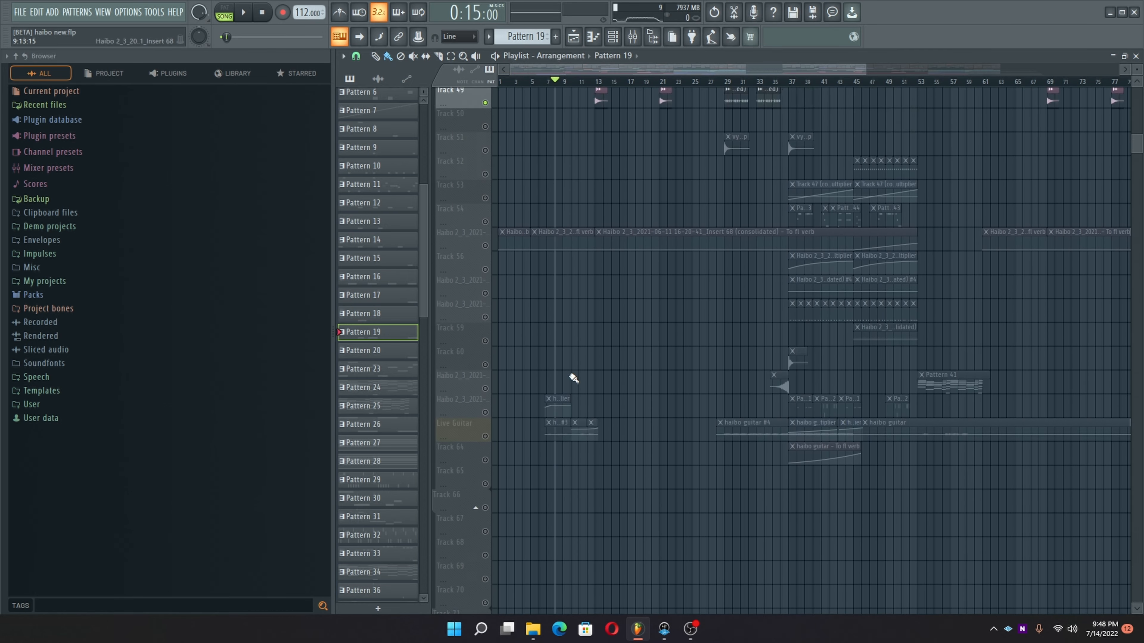
Step: Inspect the TBK - SHAKERS LOOP (8) clip's audio settings on Track 32 and unmute that track
scroll(565, 328, up, 9)
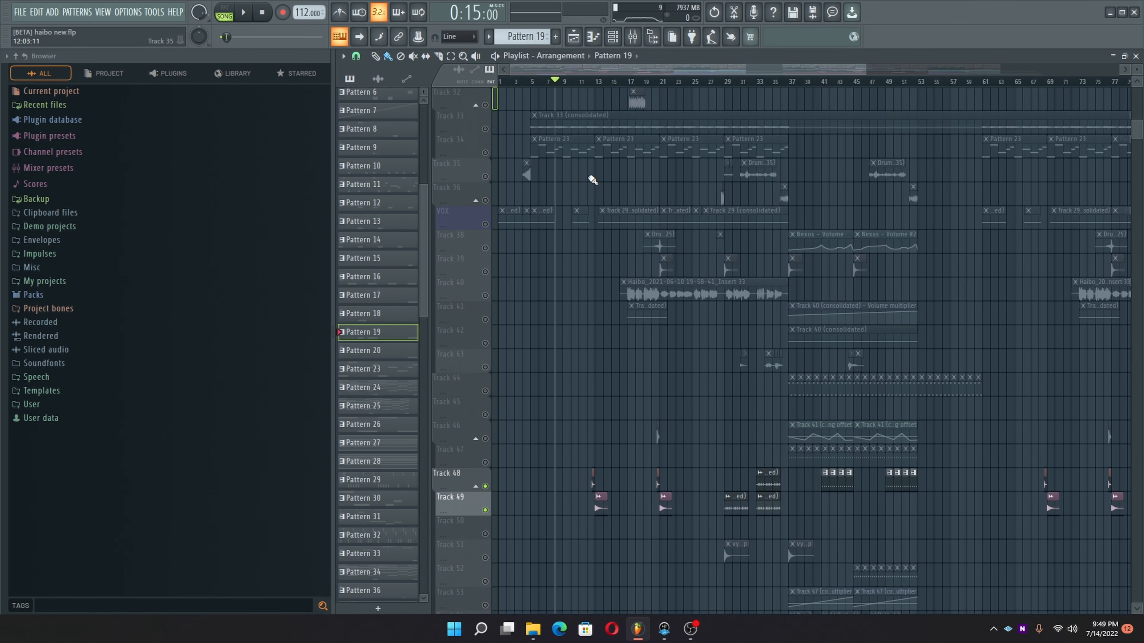
scroll(630, 194, up, 5)
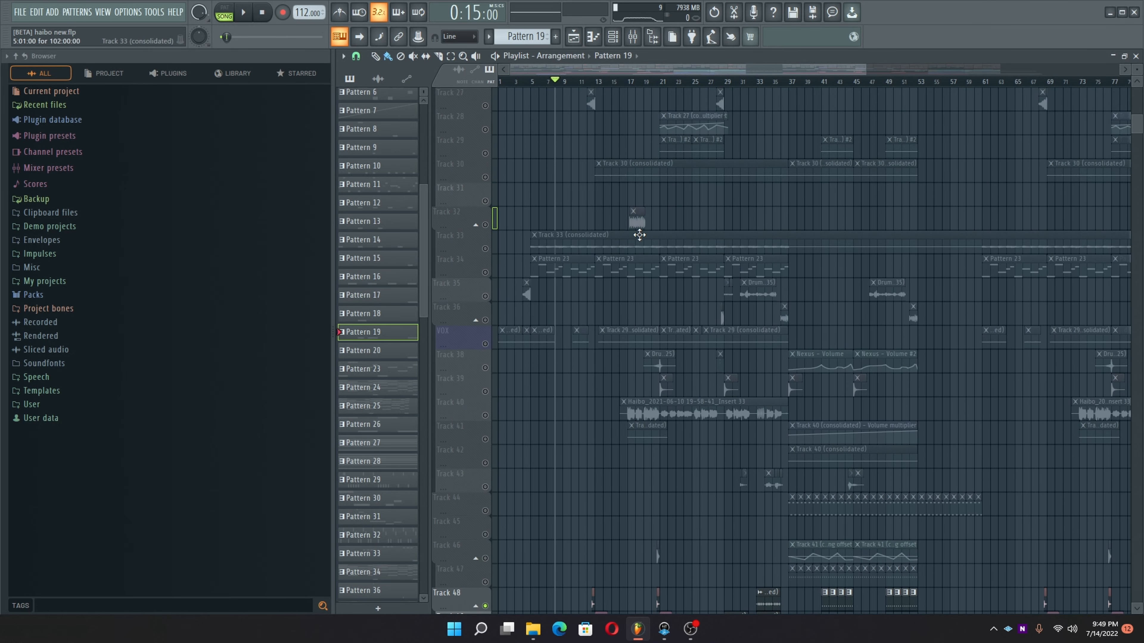
double_click(642, 225)
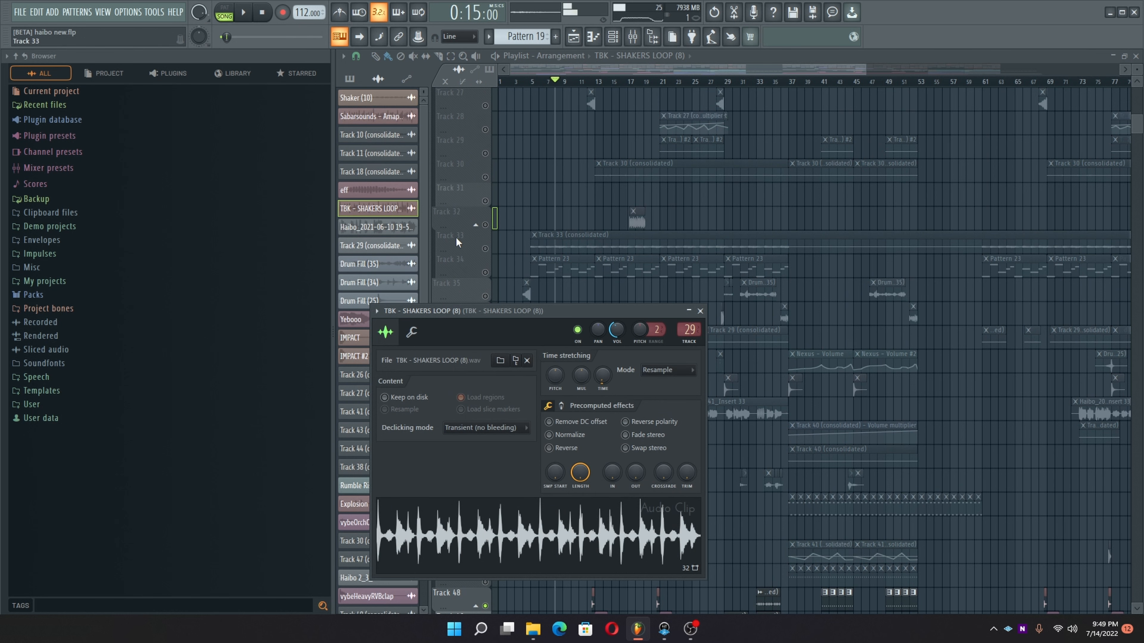
click(486, 225)
Step: Unmute Track 27, look over the muted and active playlist tracks, and unmute Track 26
scroll(512, 197, up, 3)
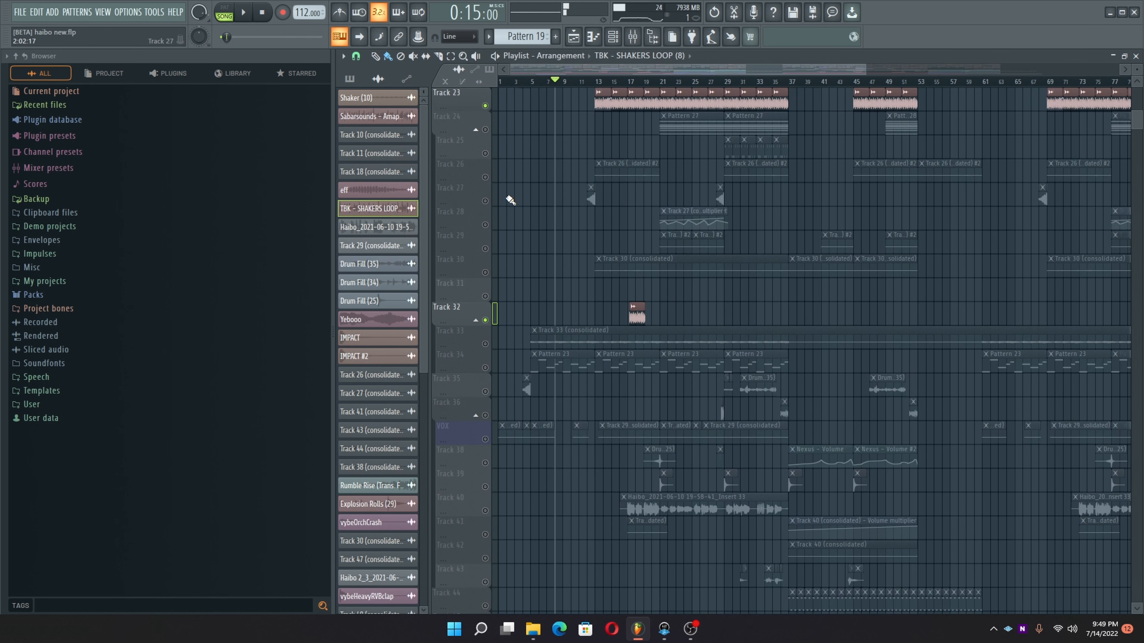
click(486, 201)
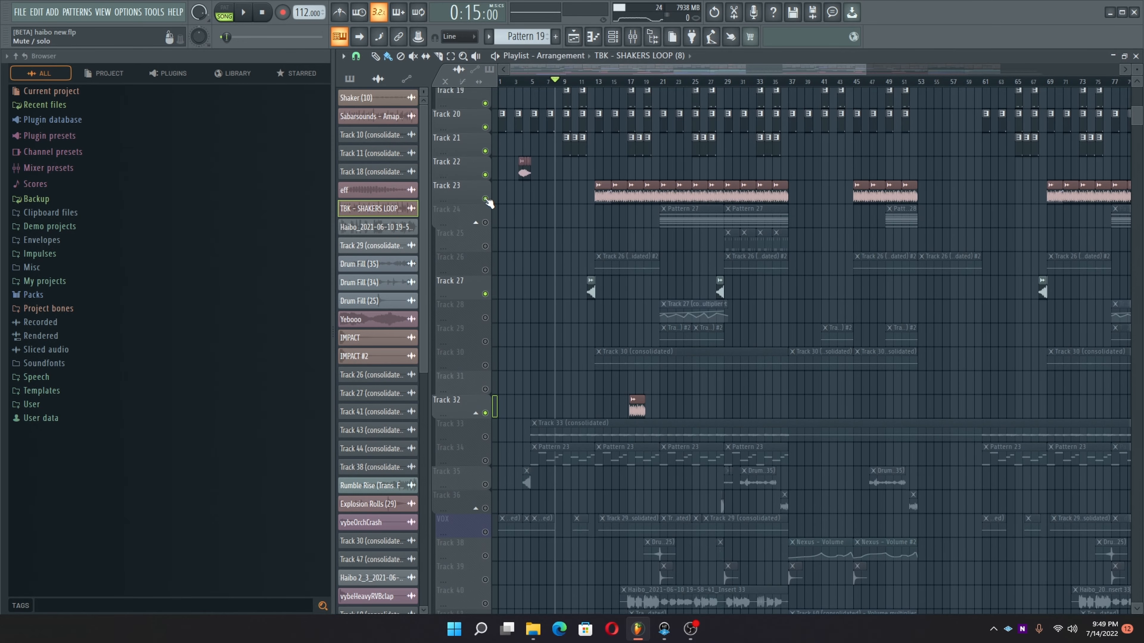
scroll(487, 201, down, 12)
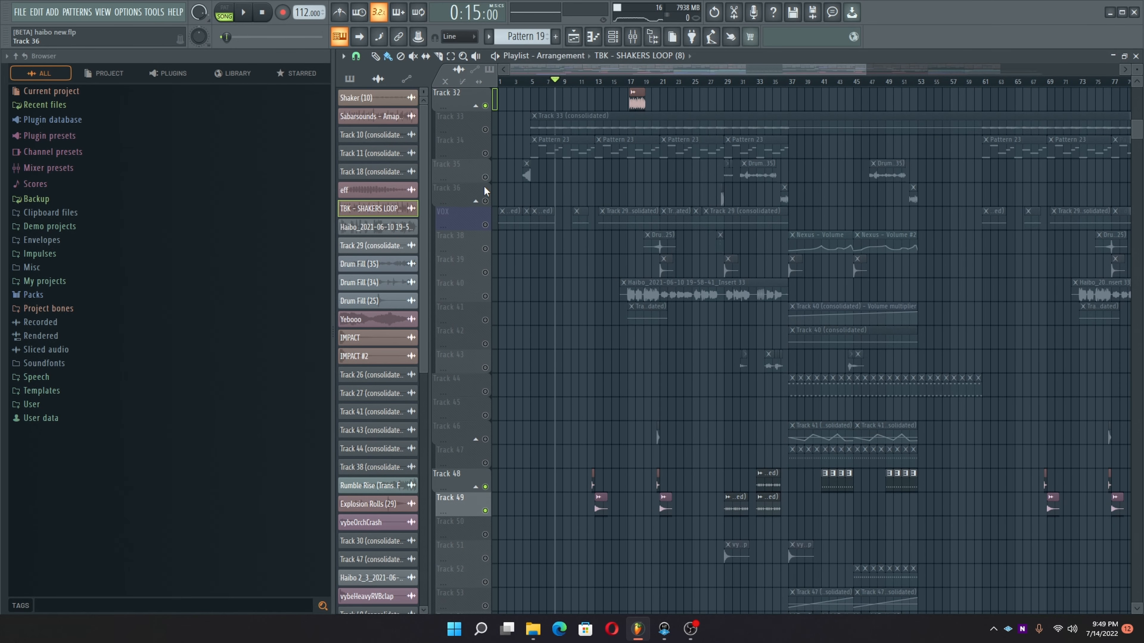
scroll(485, 192, down, 18)
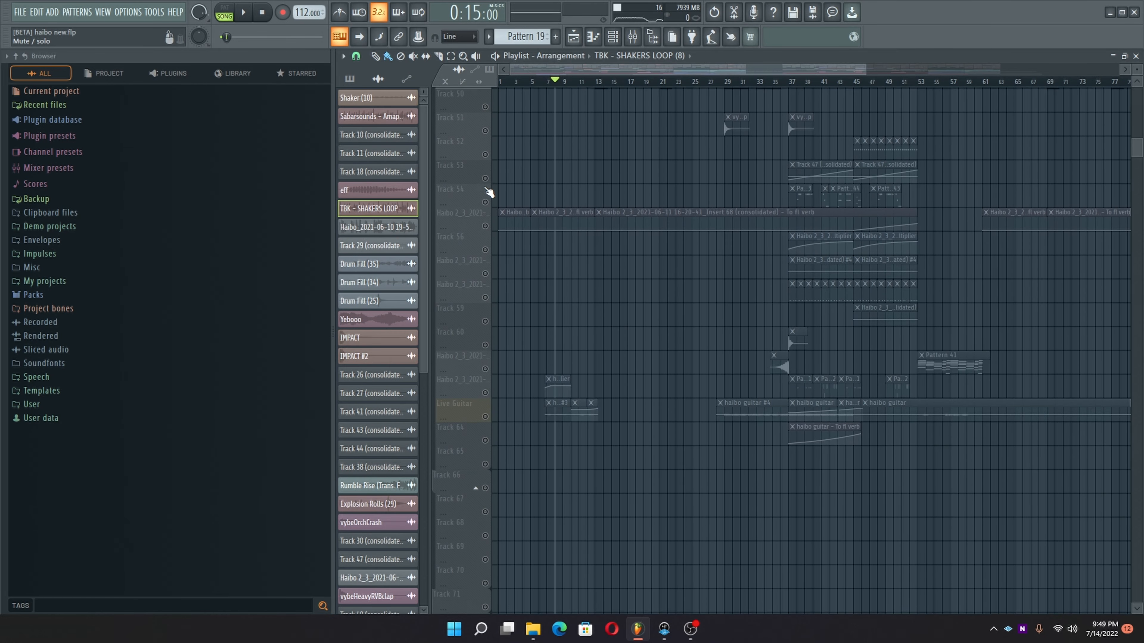
scroll(489, 193, up, 20)
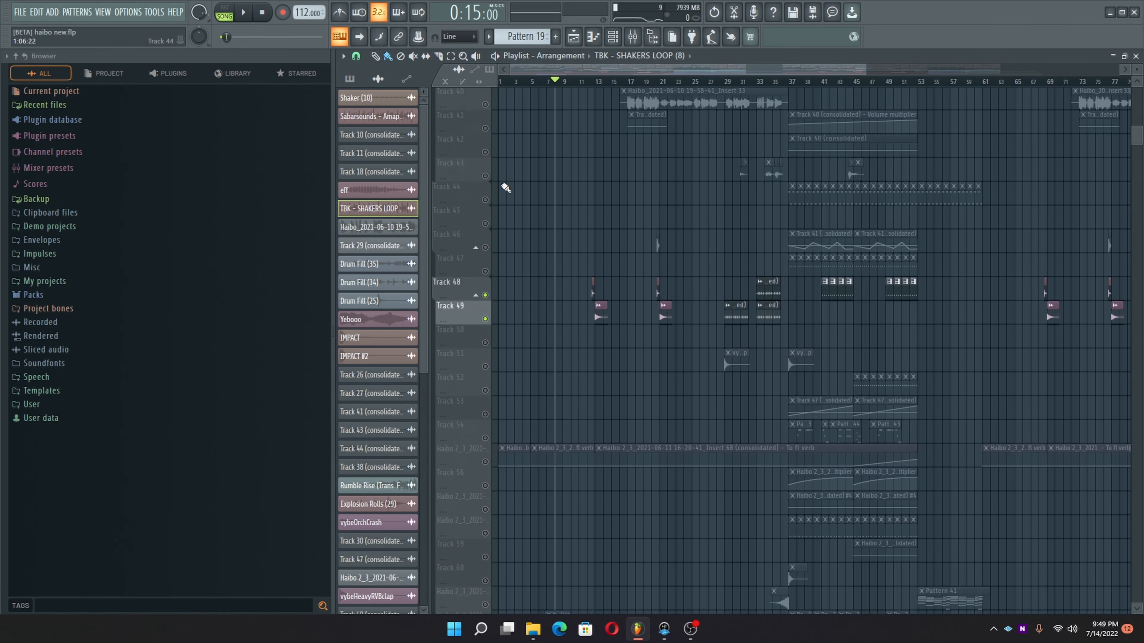
scroll(507, 181, up, 20)
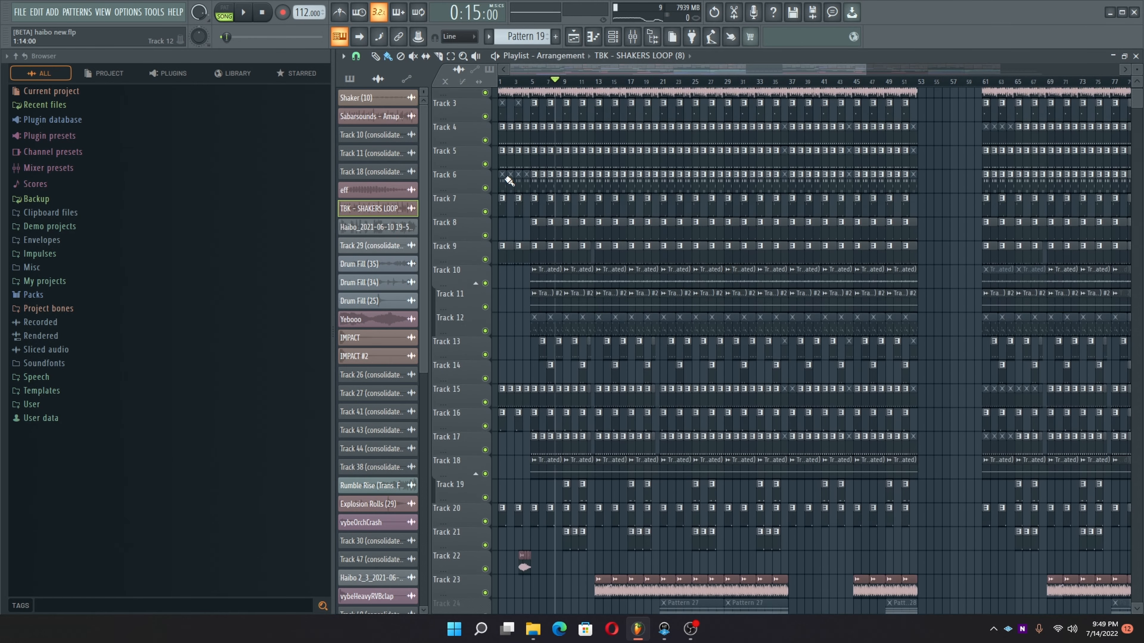
scroll(505, 179, down, 20)
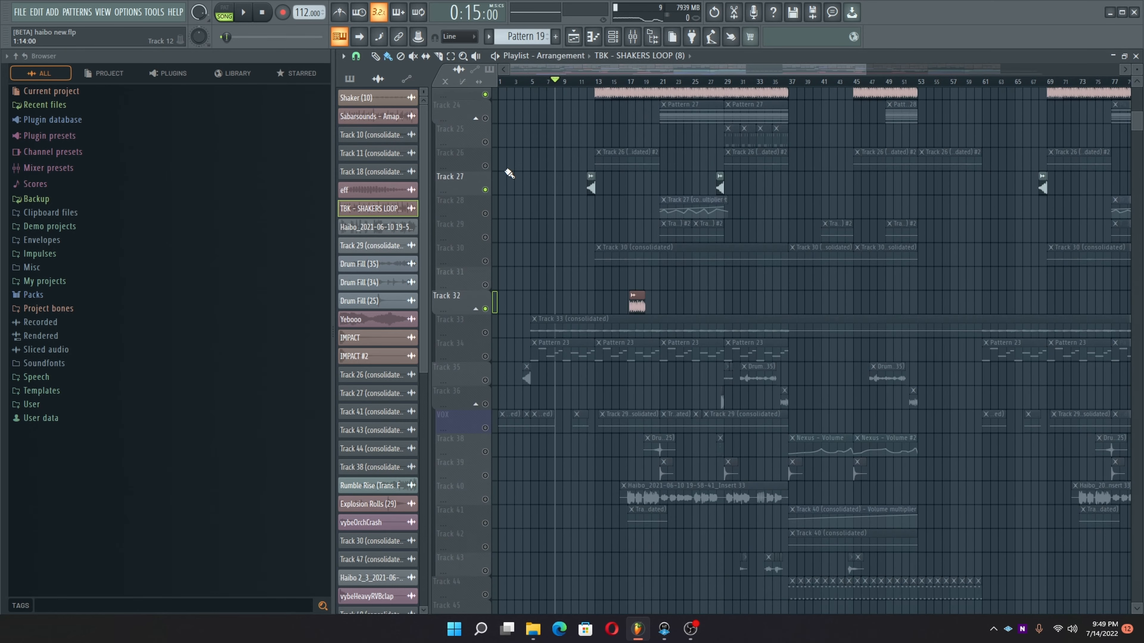
scroll(504, 144, up, 6)
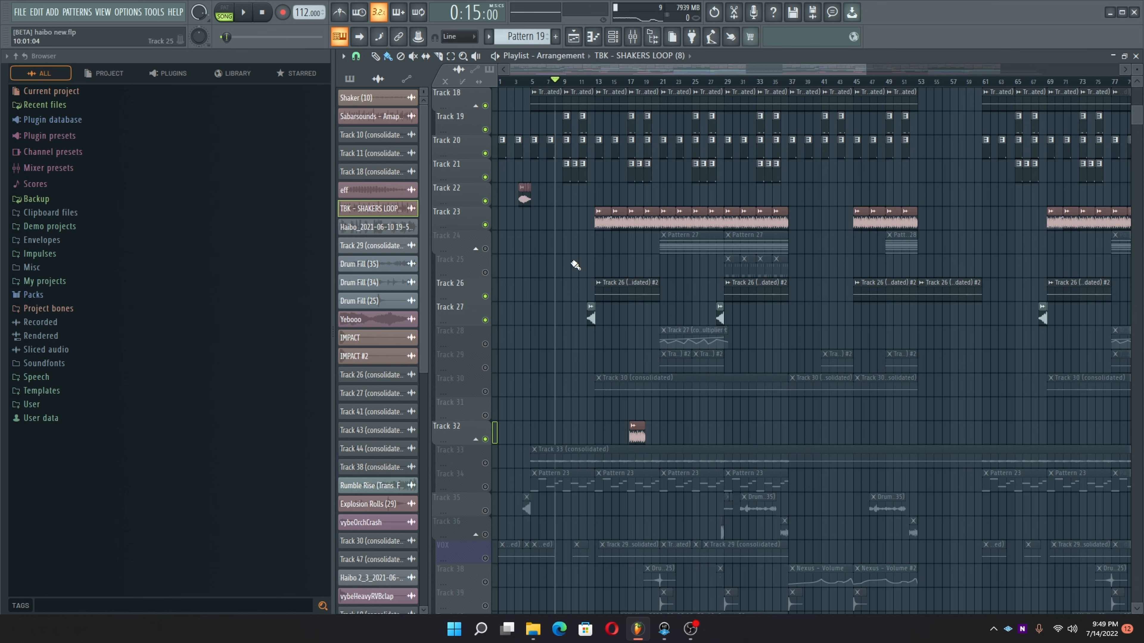
Step: Place the playhead just before bar 13 and mute Track 26 again
click(588, 81)
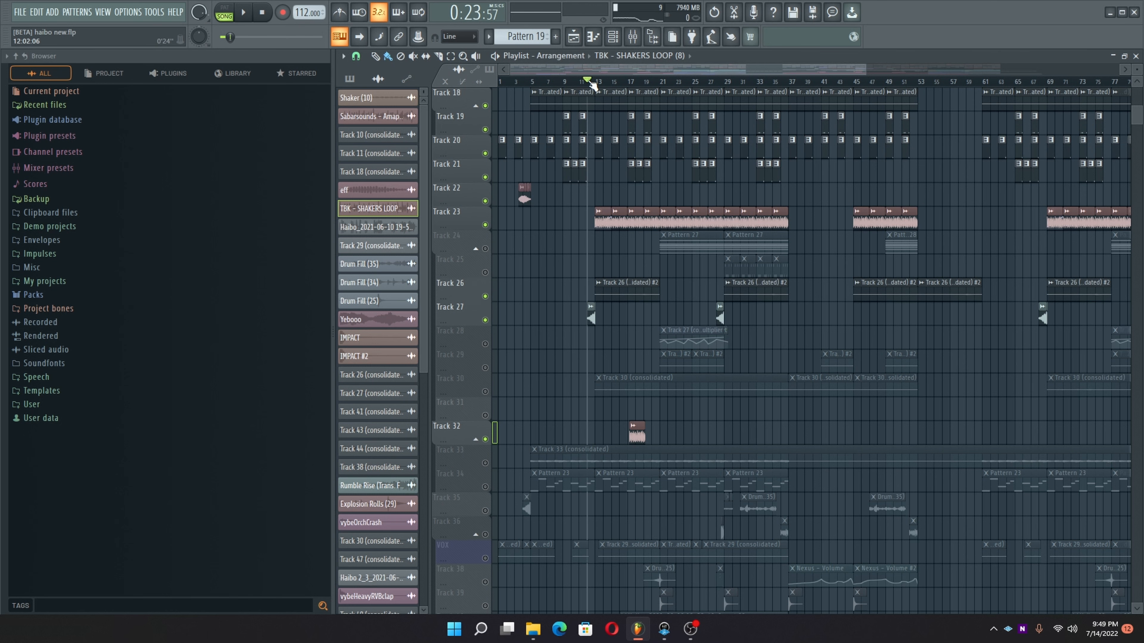
scroll(590, 82, down, 3)
scroll(518, 180, down, 1)
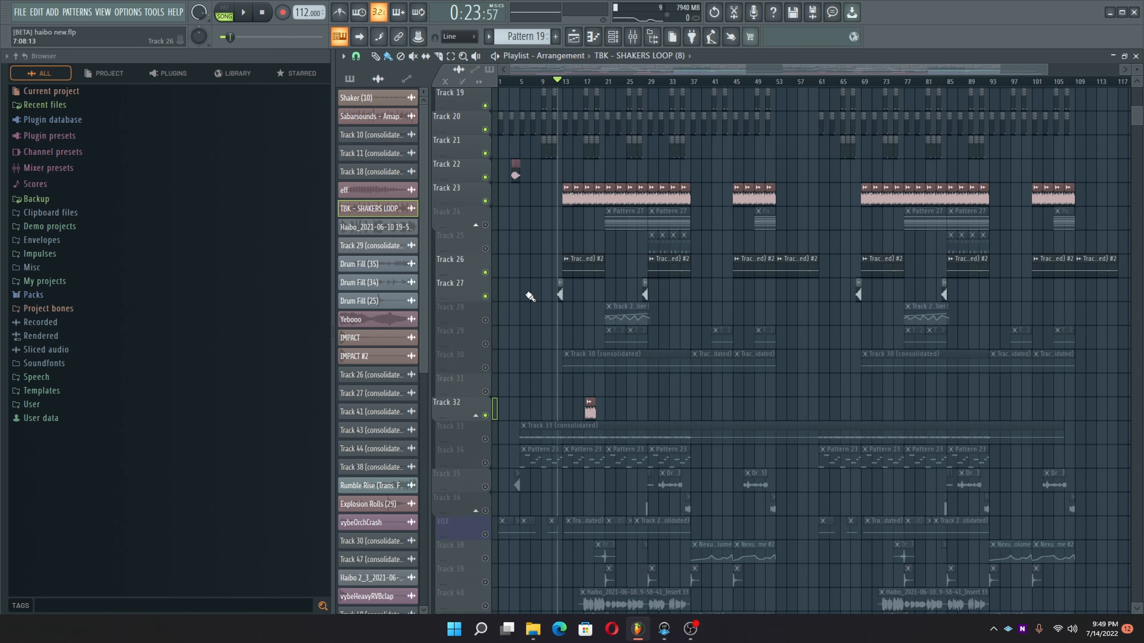
click(484, 272)
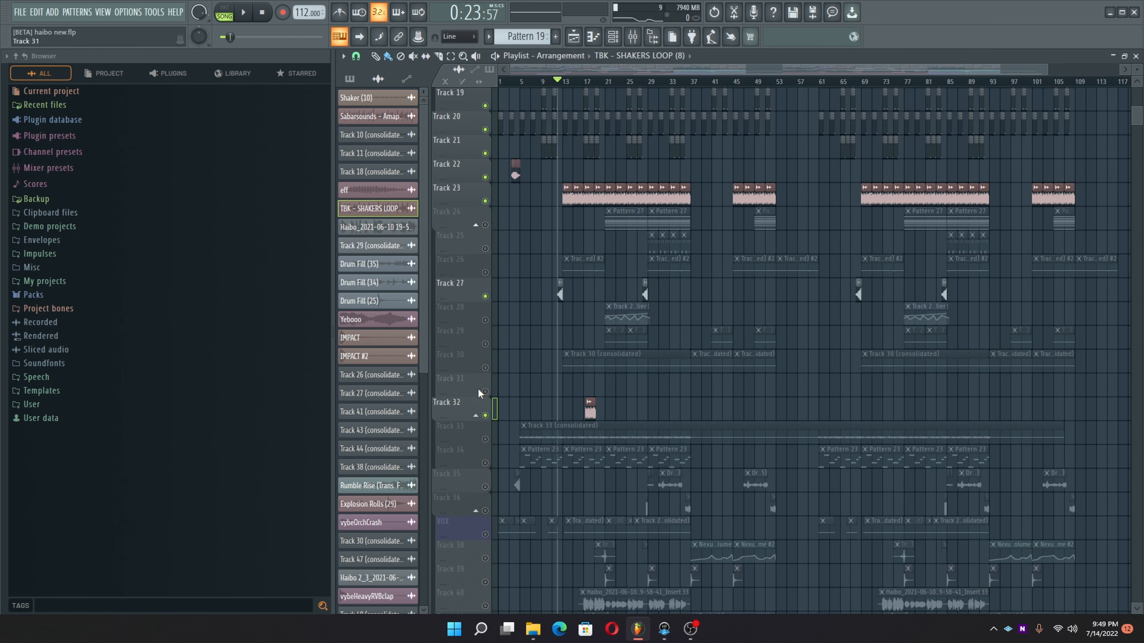
Step: Unmute Track 33, examine the waveform in its consolidated clip's settings, and close the clip window
click(484, 440)
double_click(551, 426)
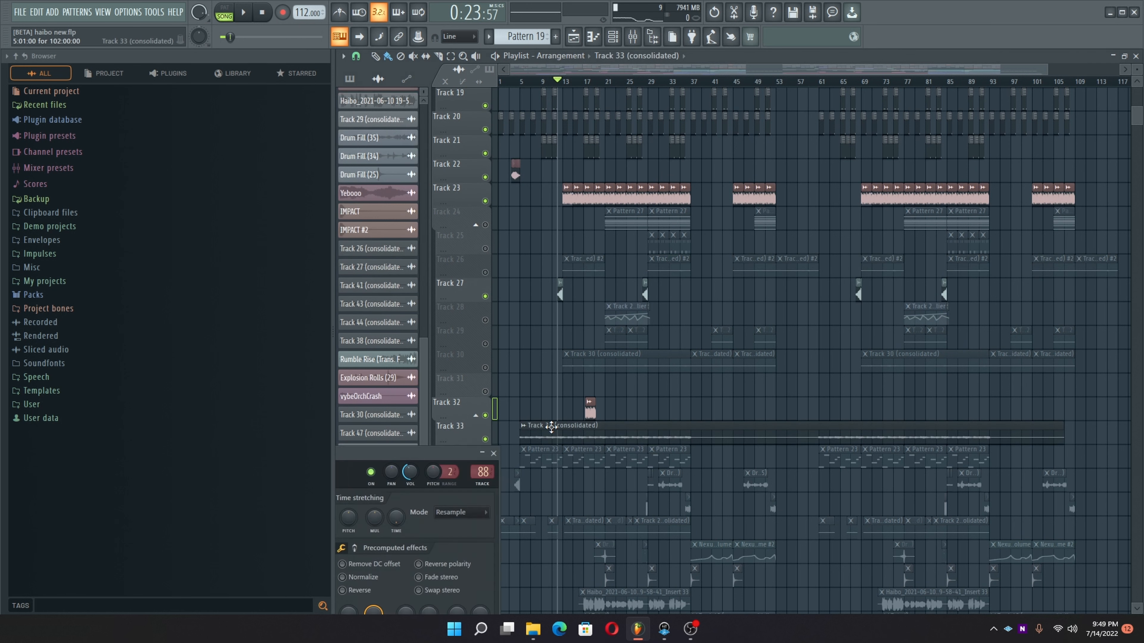
drag(446, 452, 874, 100)
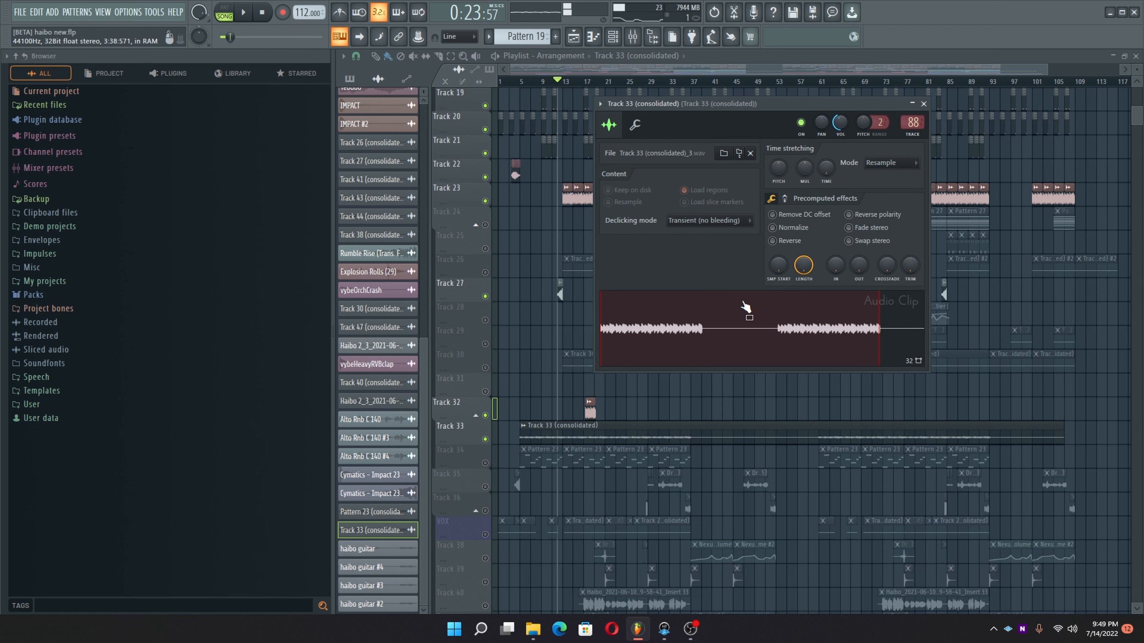
click(923, 104)
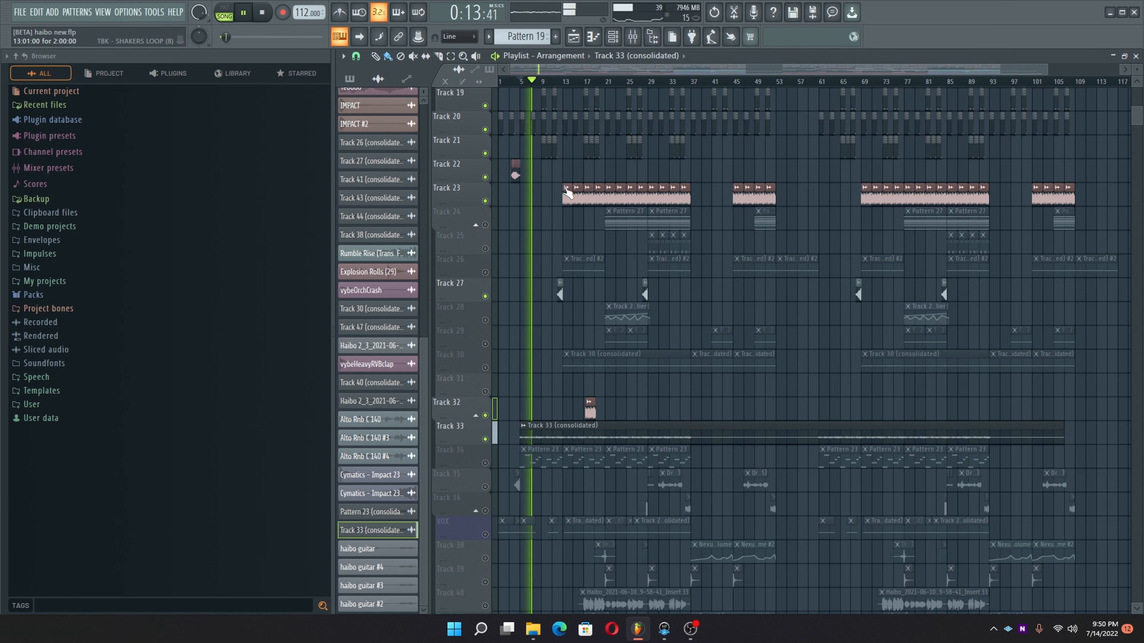
Step: Try Track 34 with its Pattern 23 clips during playback and mute it again
scroll(536, 189, down, 8)
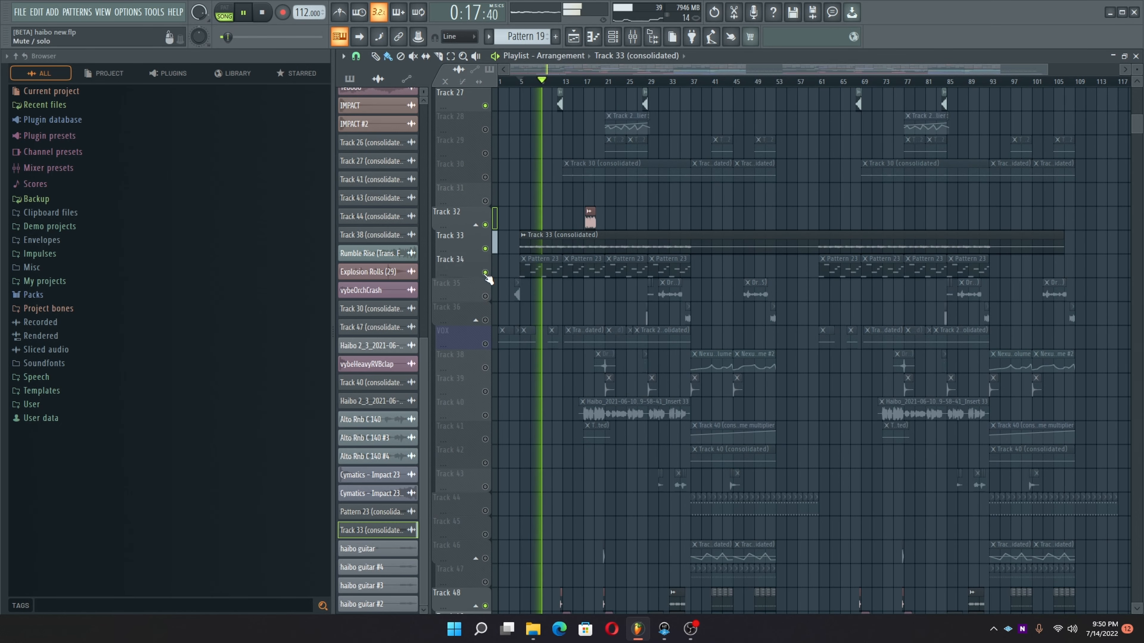
scroll(497, 230, up, 1)
scroll(497, 229, up, 3)
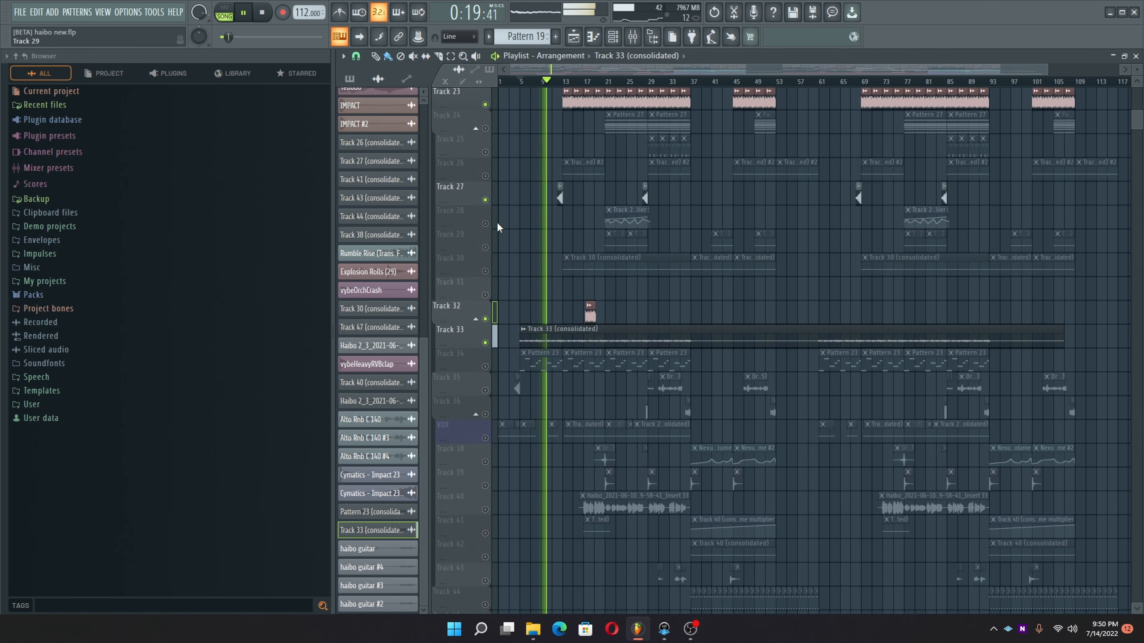
click(484, 272)
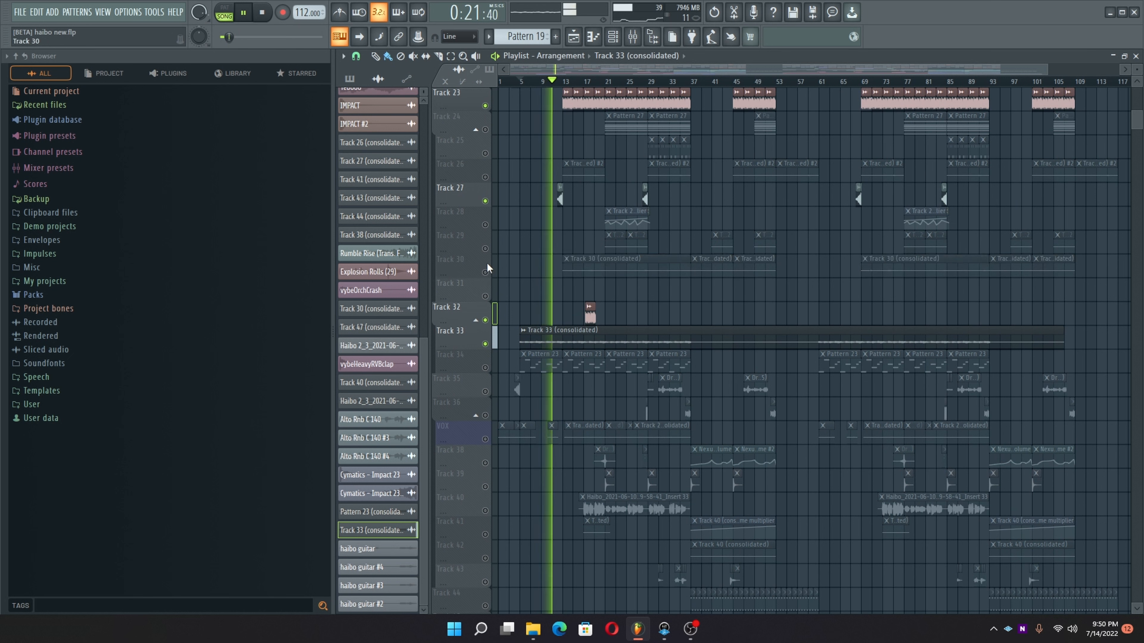
Step: Unmute Track 26 during playback, view its Track 26 (consolidated) #2 clip's waveform and settings, and stop playback
click(485, 177)
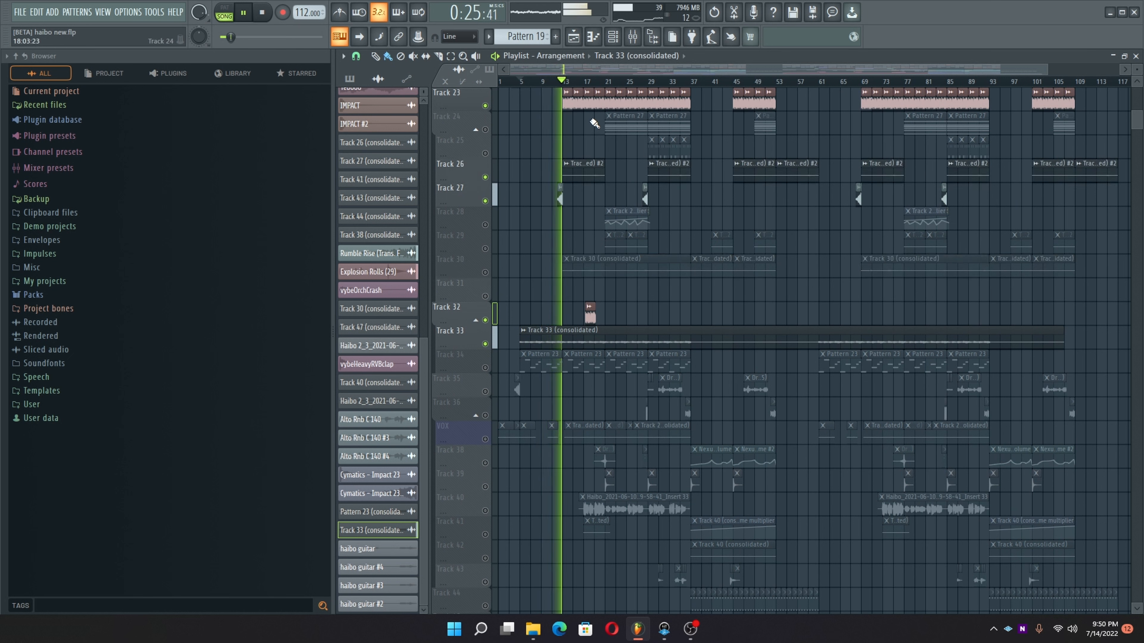
double_click(586, 173)
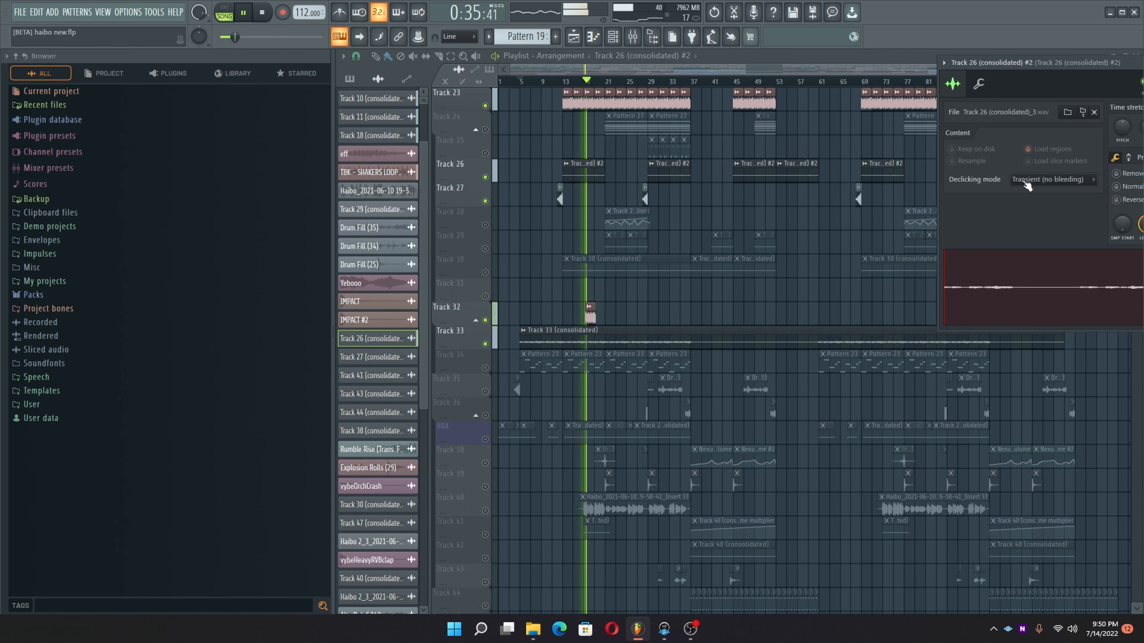
drag(1045, 63, 836, 90)
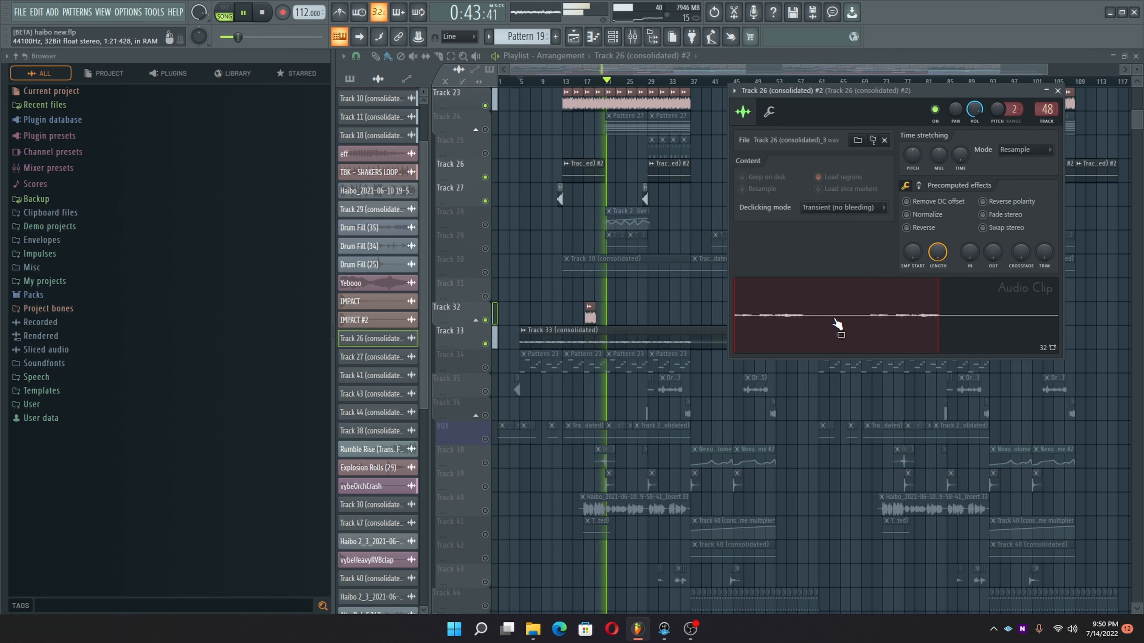
key(space)
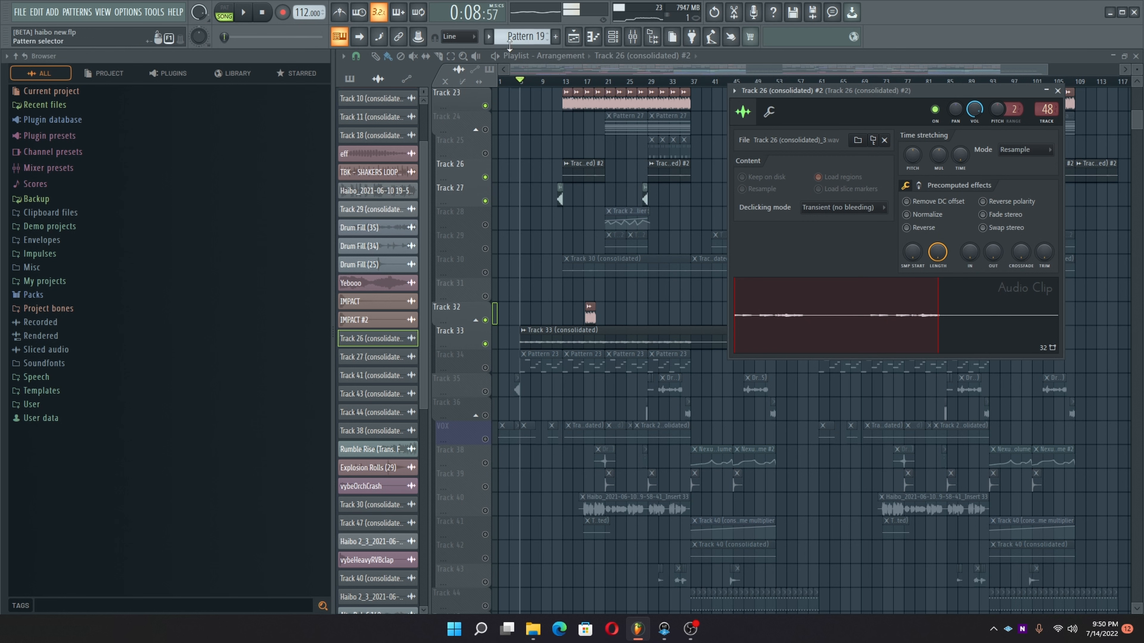
Step: Examine the effects slots of Track 26's mixer insert 48, and close the mixer and the clip settings
click(633, 37)
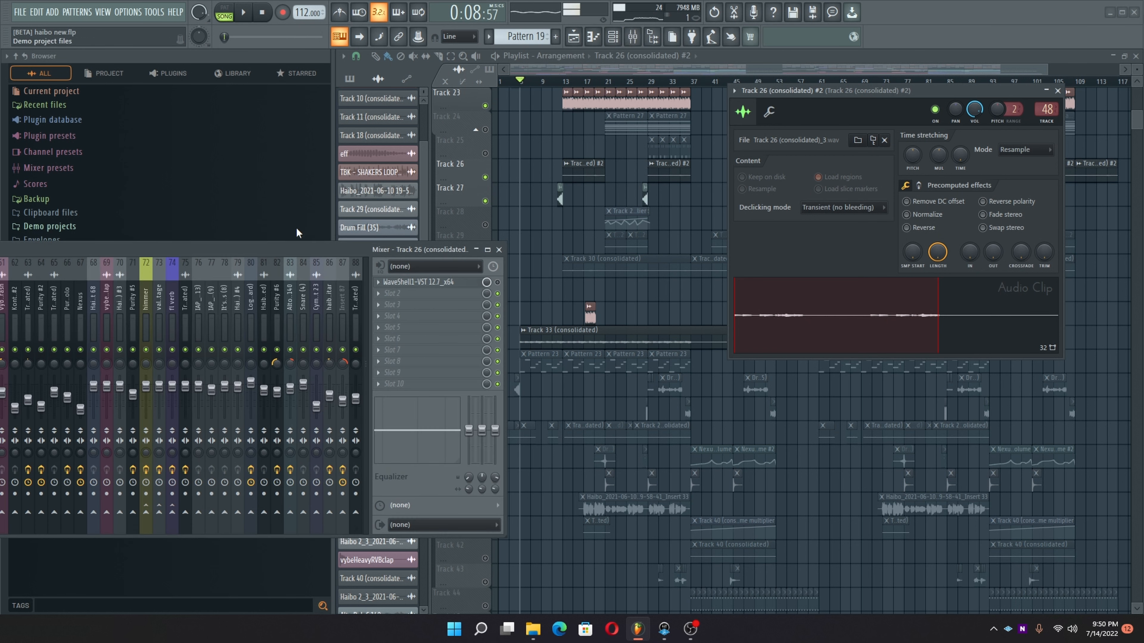
drag(293, 253, 694, 229)
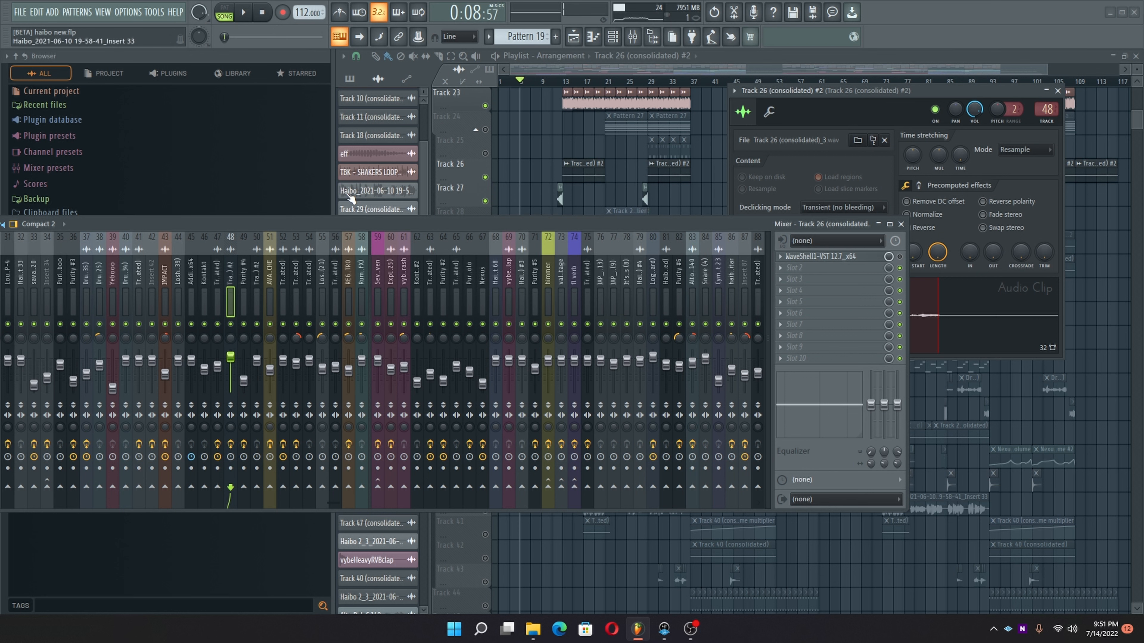
click(900, 224)
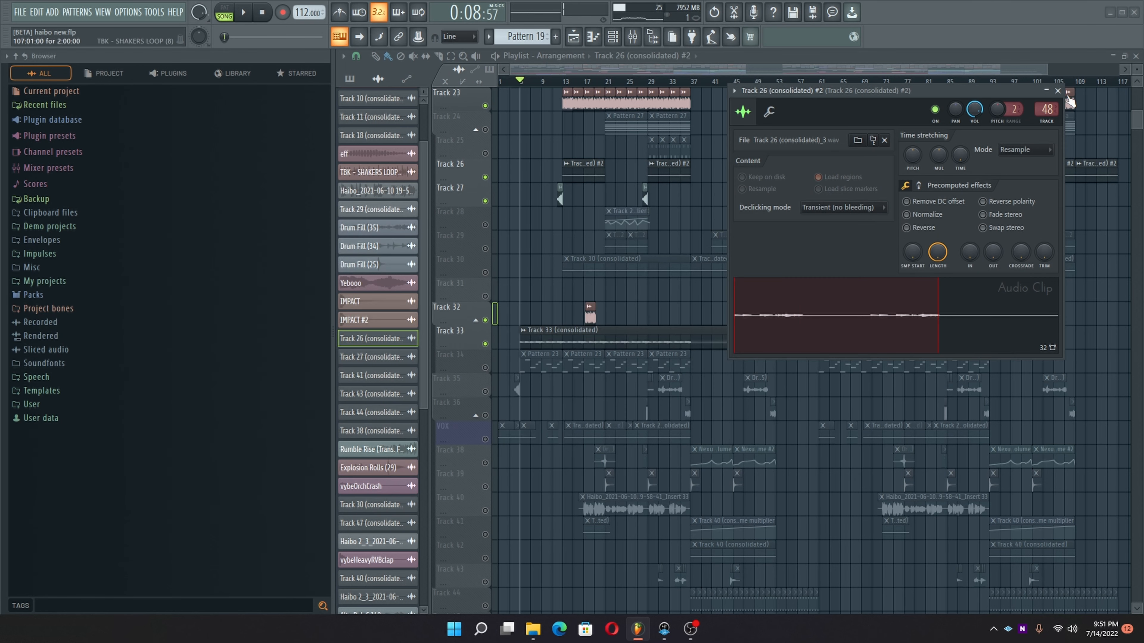
click(1057, 91)
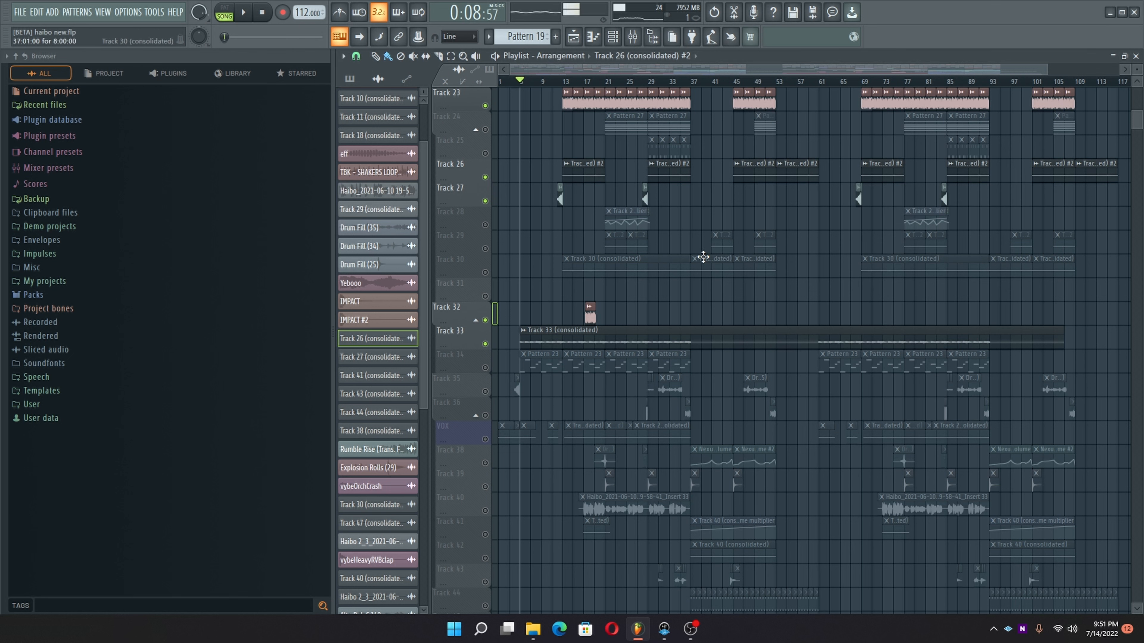
Step: Play the arrangement from bar 5, open the Track 30 (consolidated) clip's settings, and stop playback
key(space)
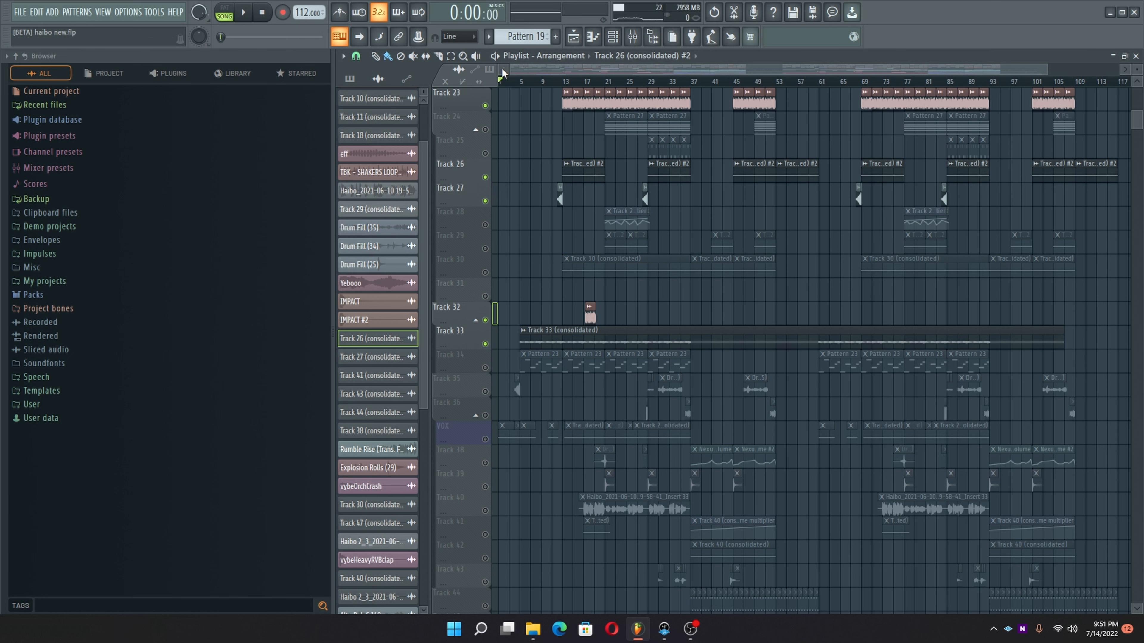
click(521, 82)
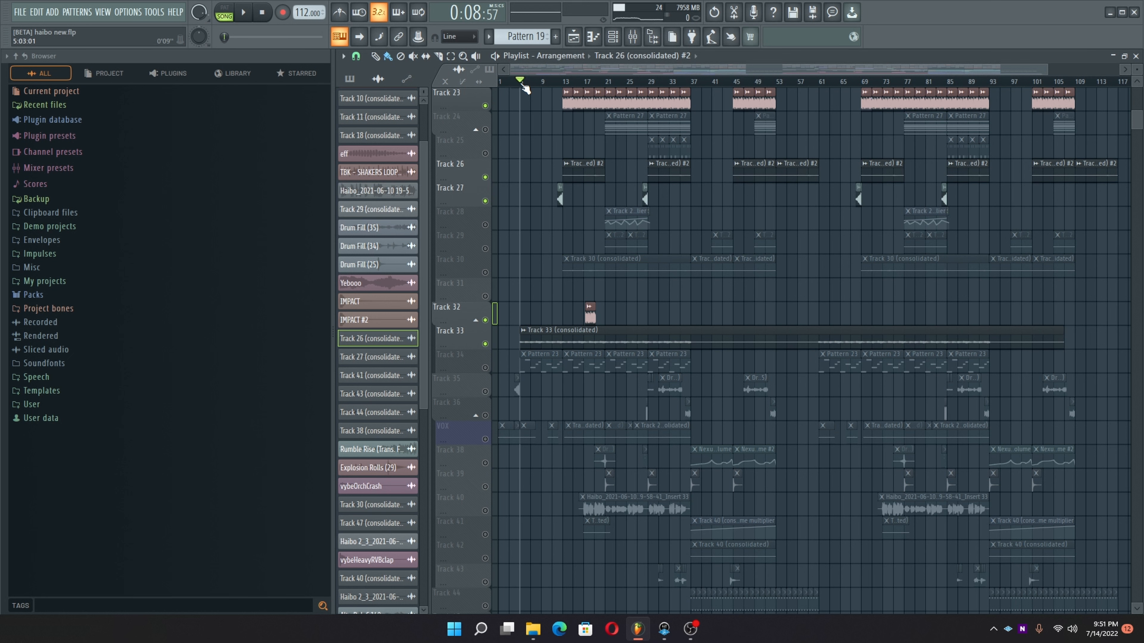
key(space)
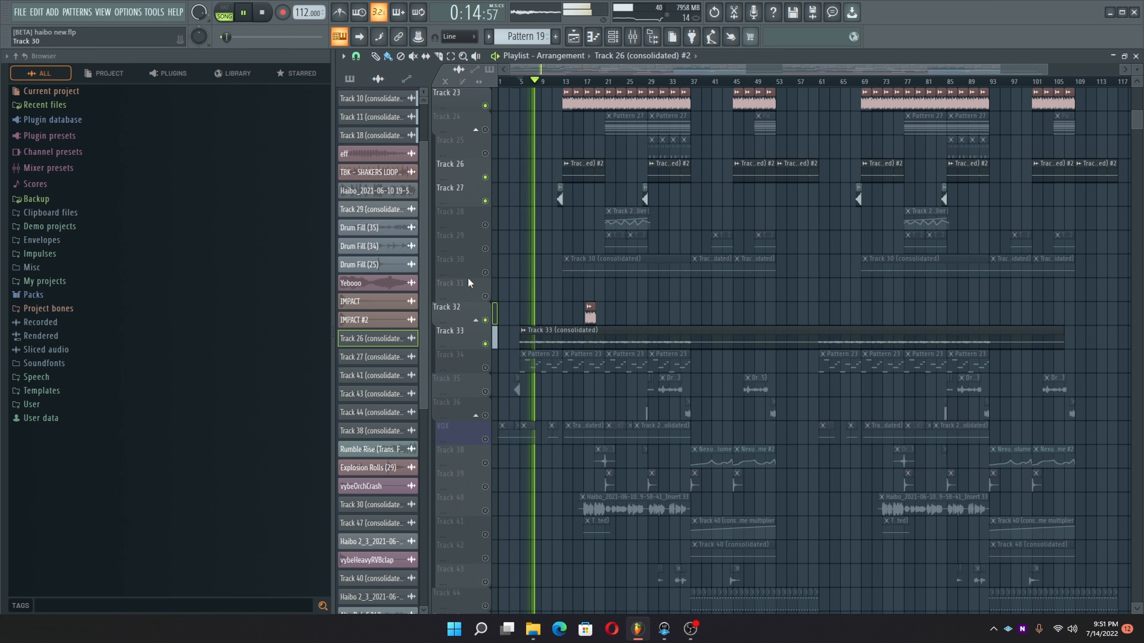
click(577, 260)
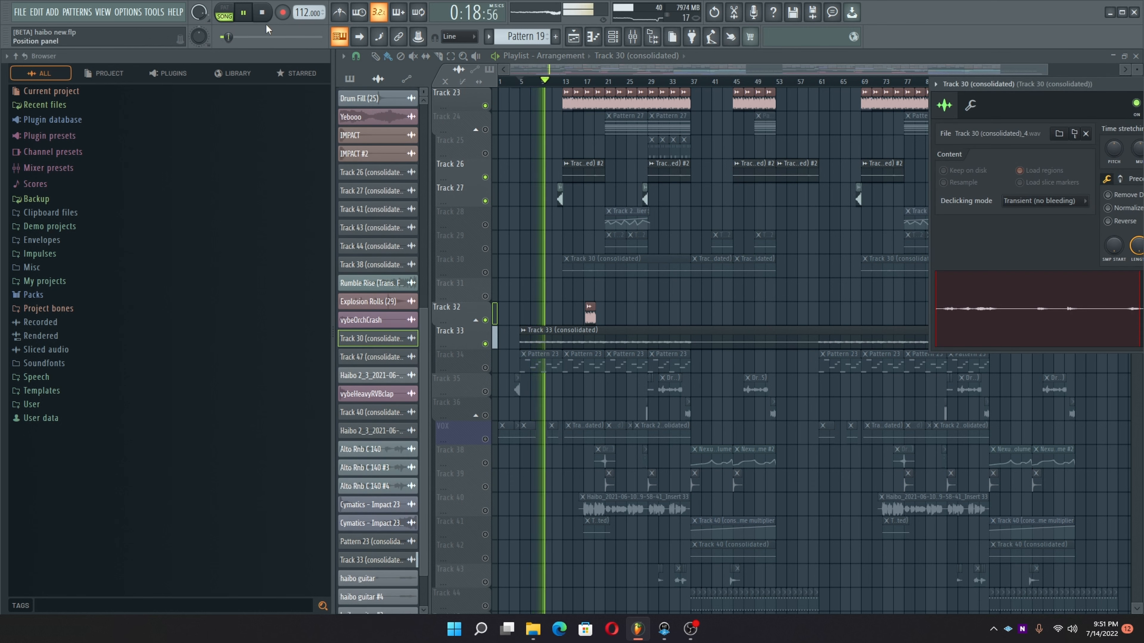
click(261, 13)
Step: View the Track 30 (consolidated) clip's waveform, close its settings, and unmute Track 30
click(486, 273)
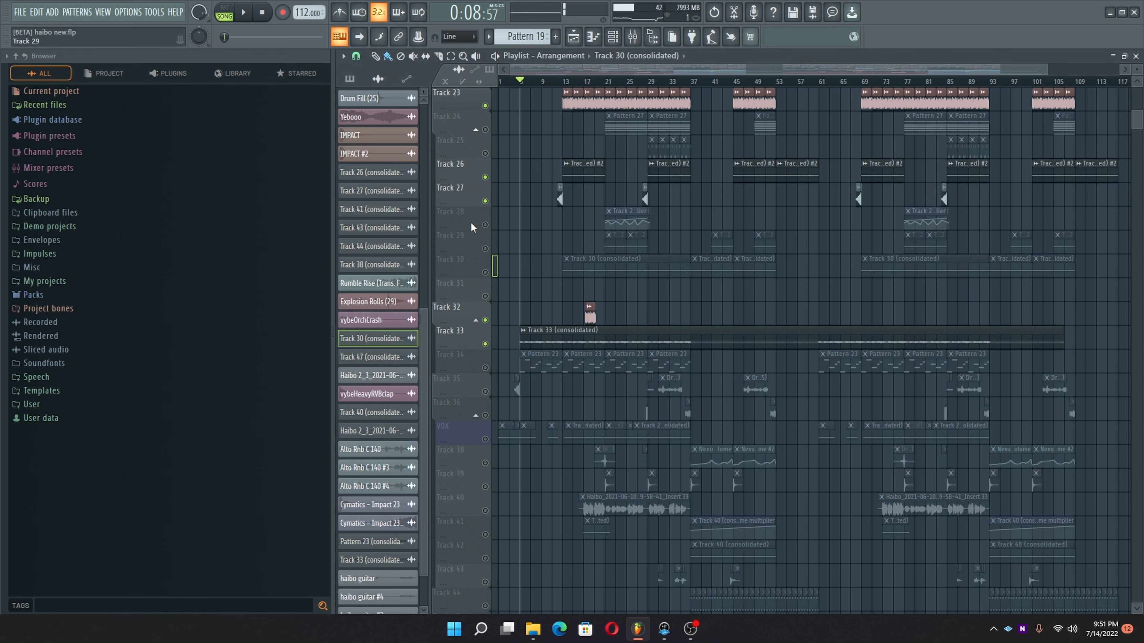
double_click(614, 268)
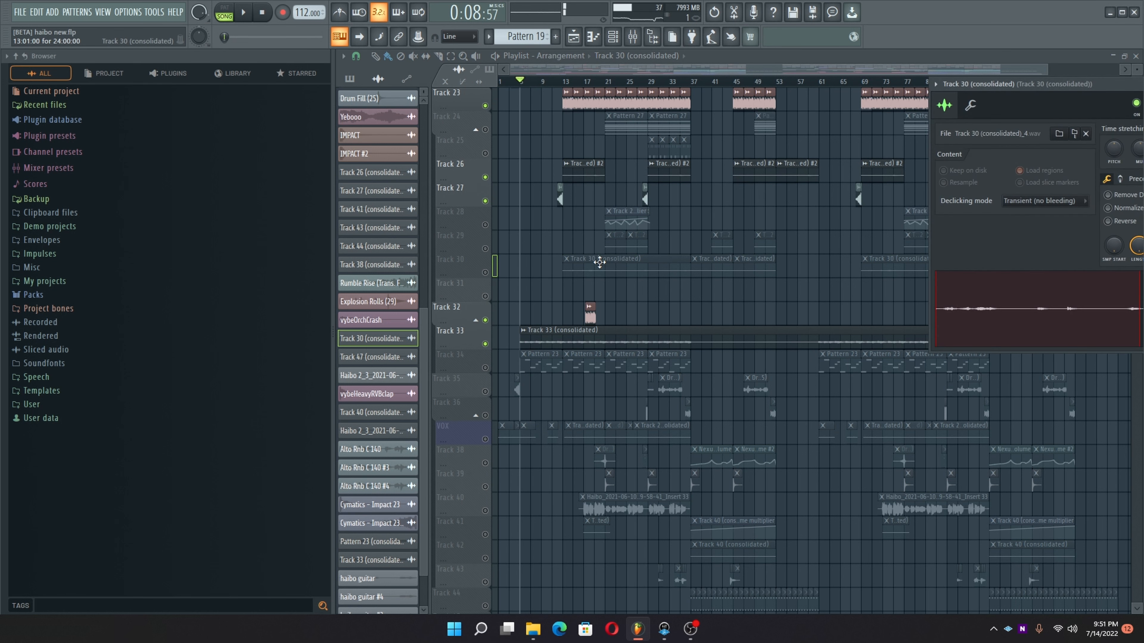
click(486, 273)
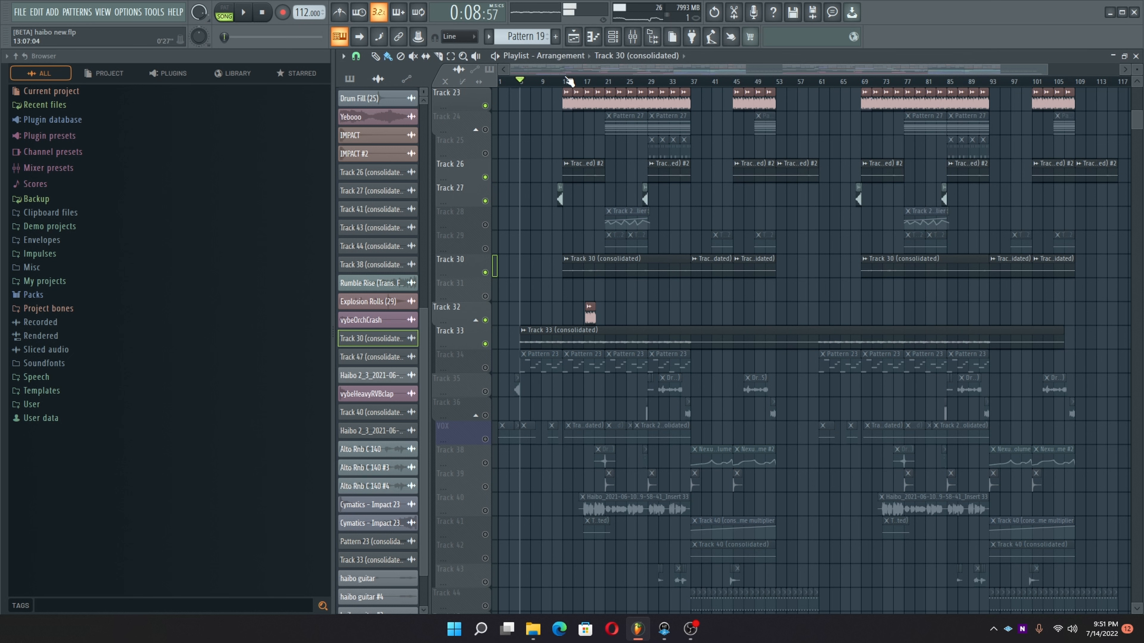
Step: Play the arrangement from bar 13 to audition Track 30 with the other unmuted tracks, and stop playback
click(265, 14)
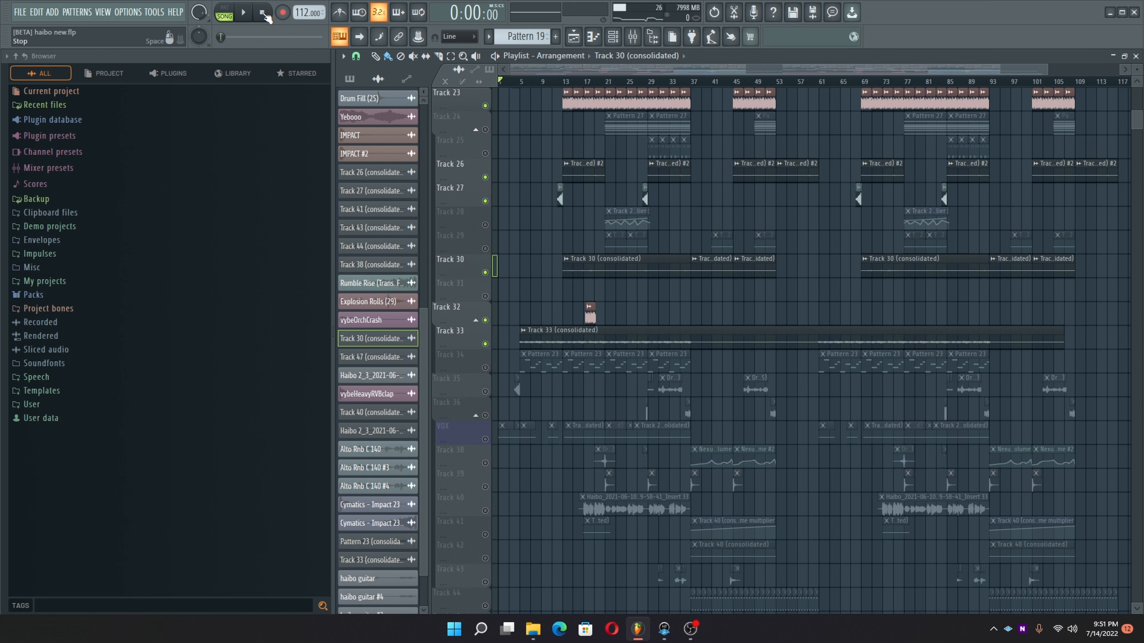
click(557, 85)
key(space)
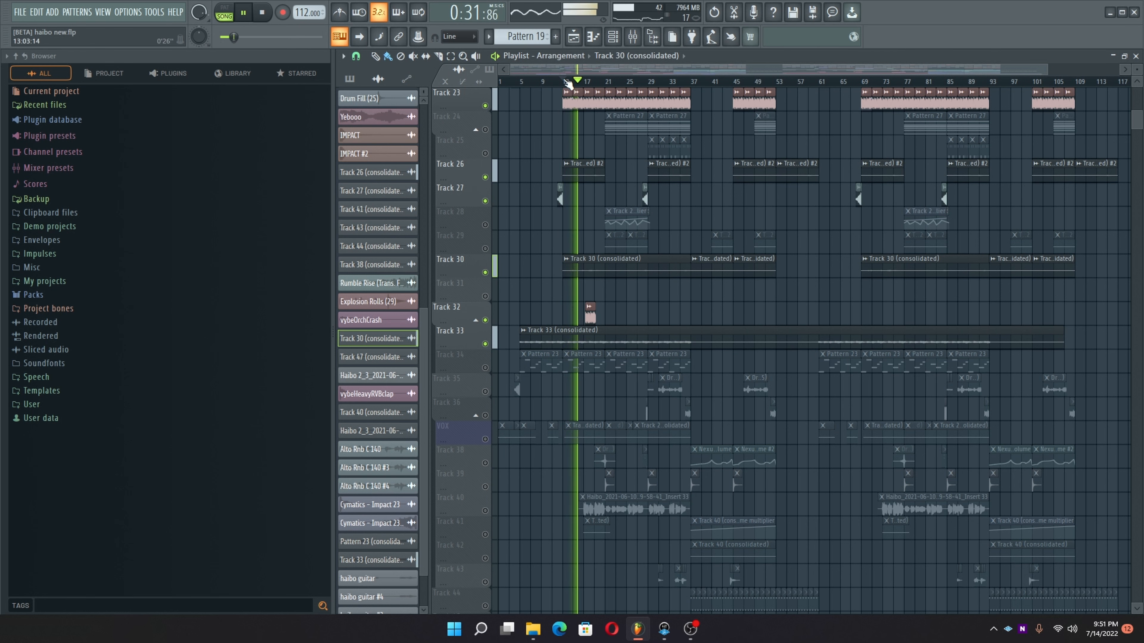
scroll(563, 80, up, 3)
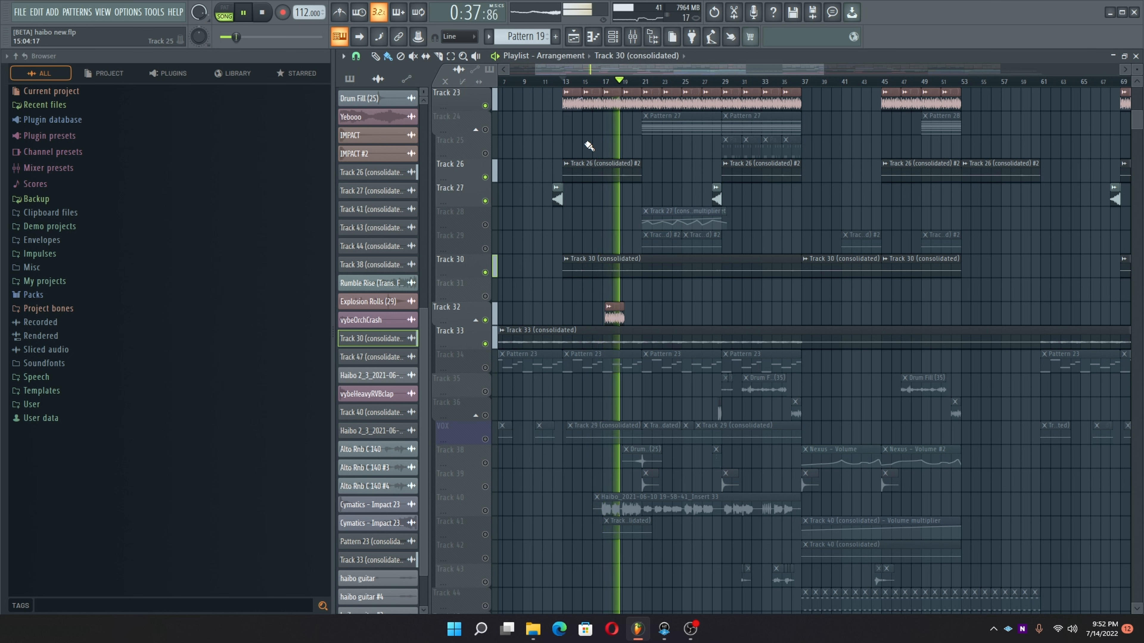
scroll(601, 166, up, 5)
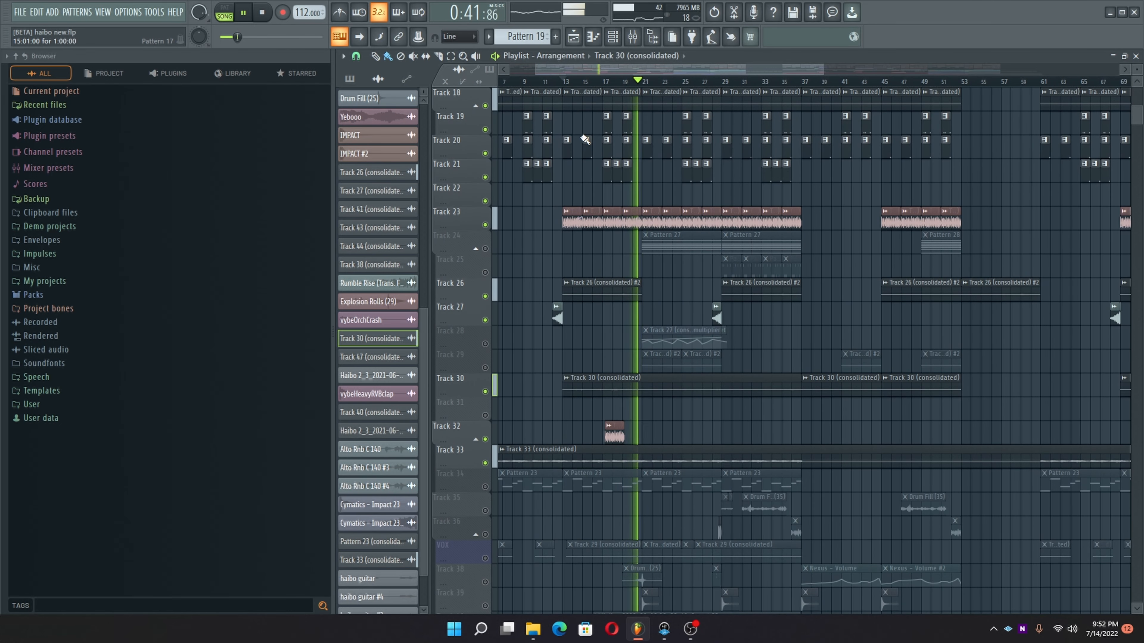
scroll(582, 139, down, 2)
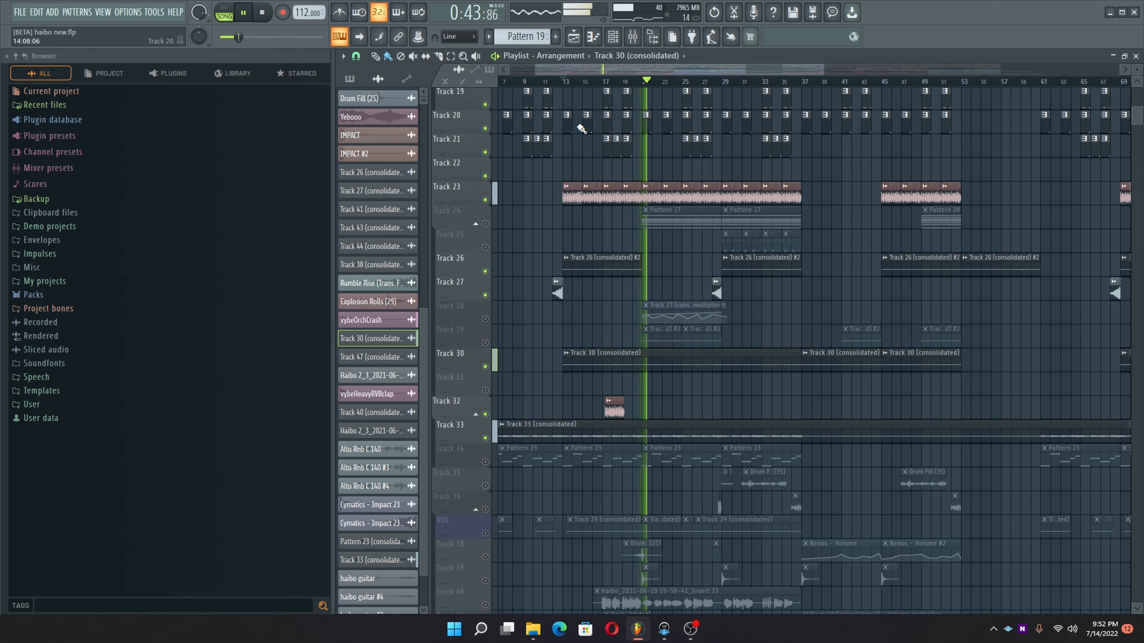
scroll(581, 122, down, 3)
key(space)
Step: Select bars 1 to 13 of the playlist timeline and return the playback position to the start
drag(534, 70, 511, 70)
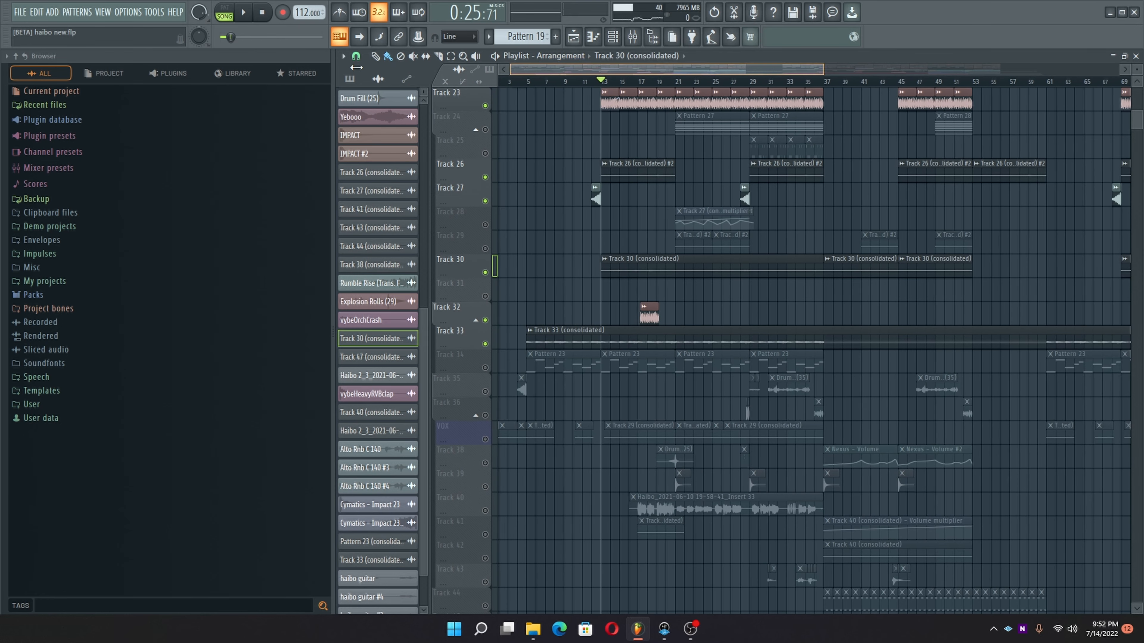
drag(616, 89, 523, 95)
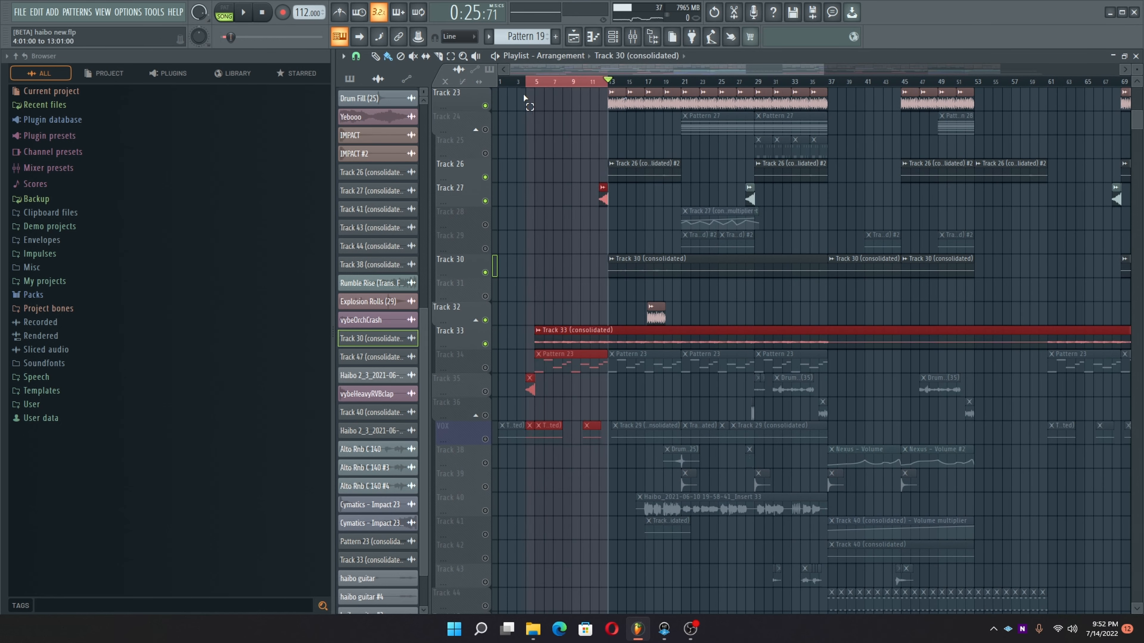
drag(412, 106, 413, 105)
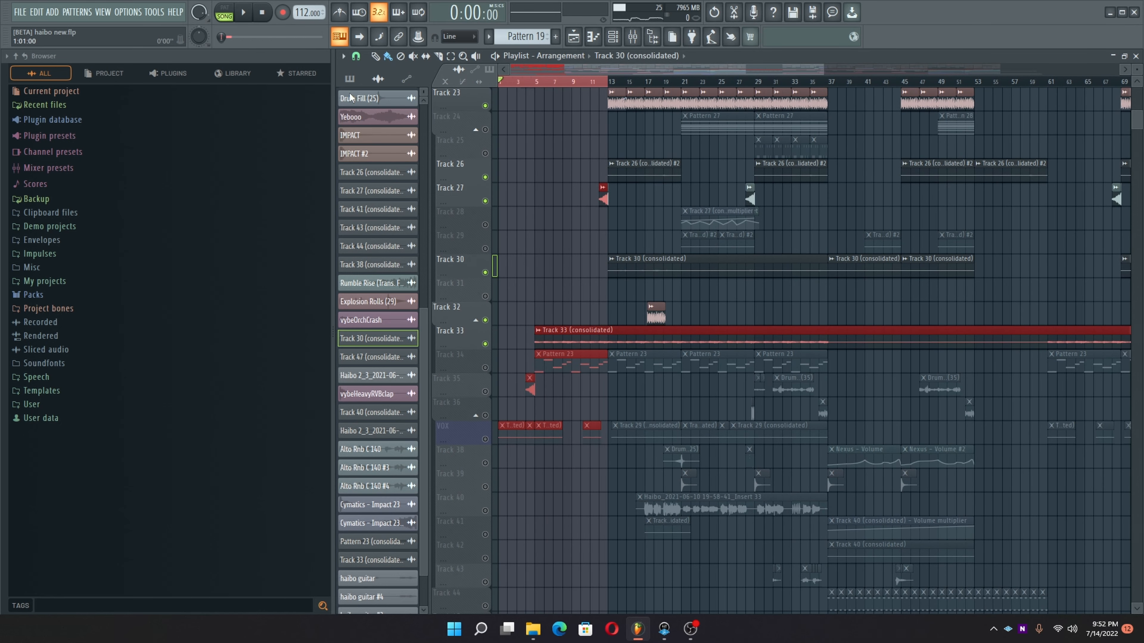
Step: Unmute Track 34, Track 35, Track 36 and the VOX track
scroll(562, 212, down, 5)
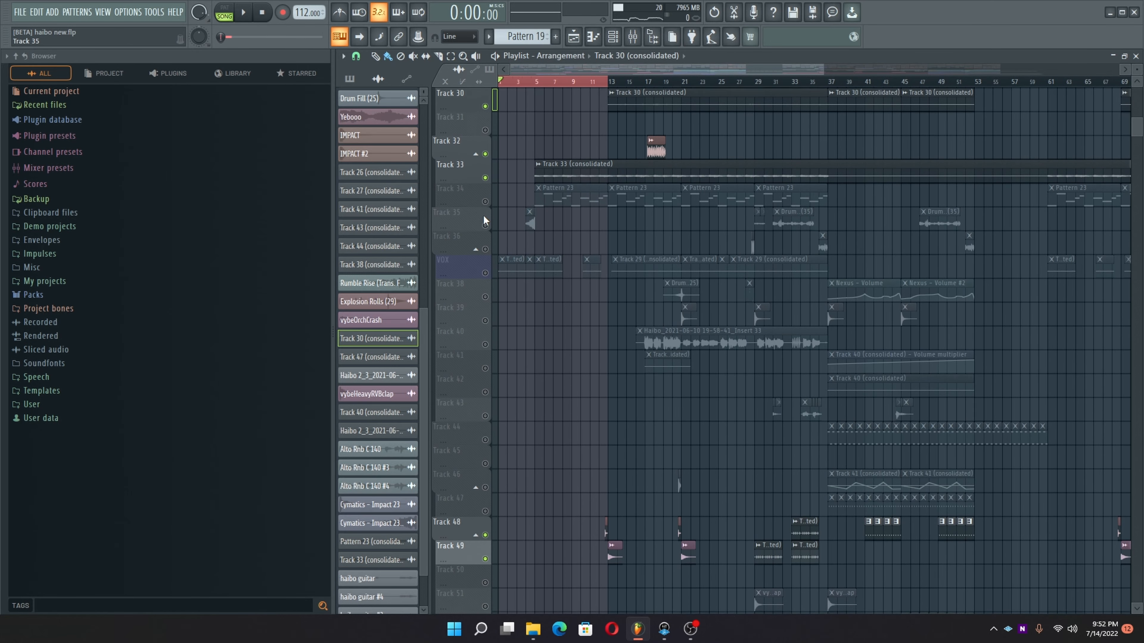
click(486, 202)
click(485, 225)
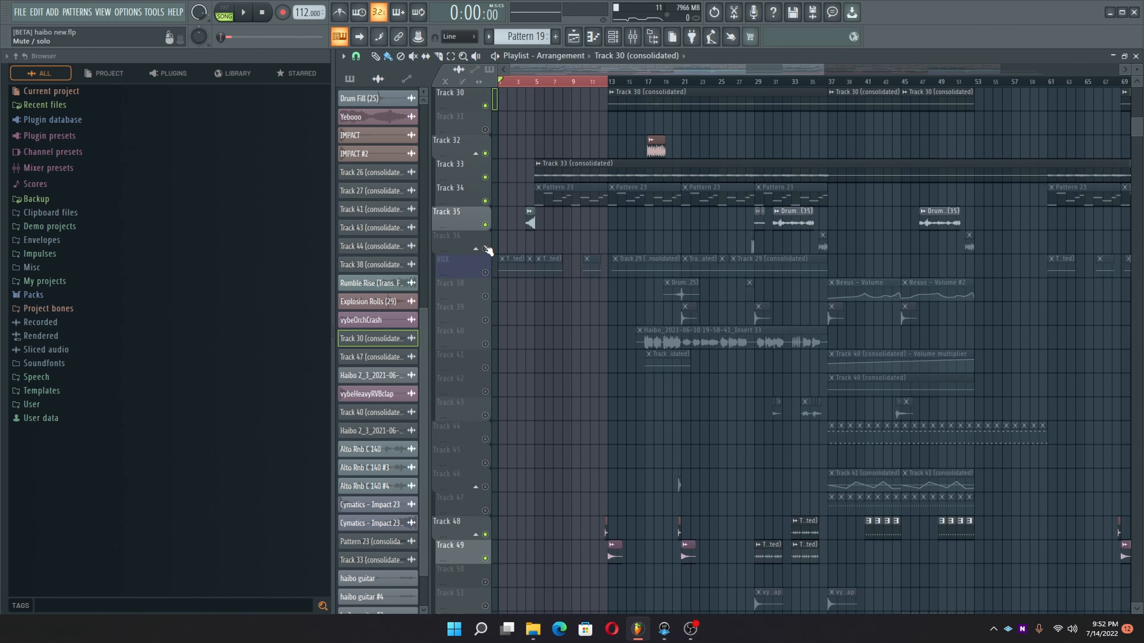
click(486, 248)
click(486, 272)
Step: Unmute the Live Guitar track, the guitar volume automation track above it, and the Haibo 2_3_2021 track holding the To fl verb automation
scroll(556, 196, down, 15)
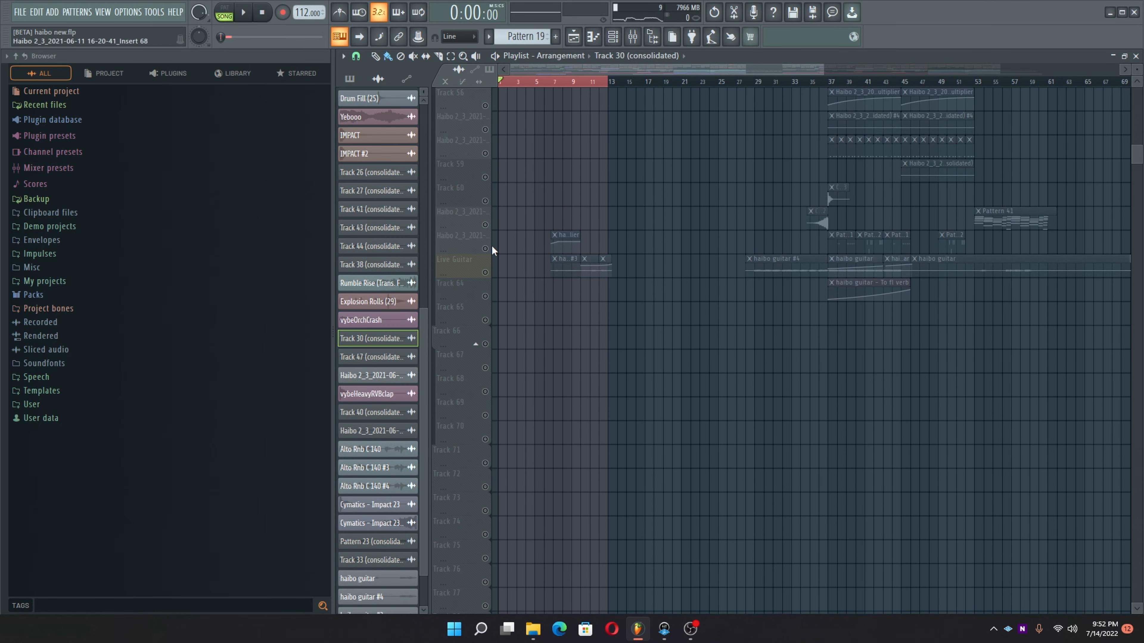
click(485, 248)
click(484, 272)
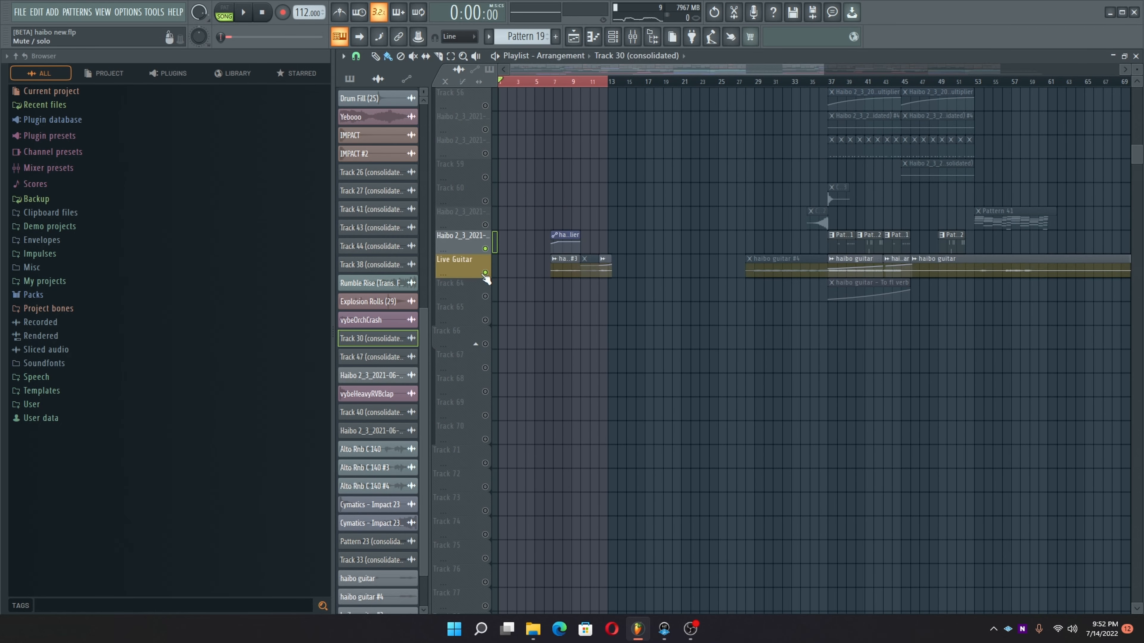
scroll(536, 243, up, 3)
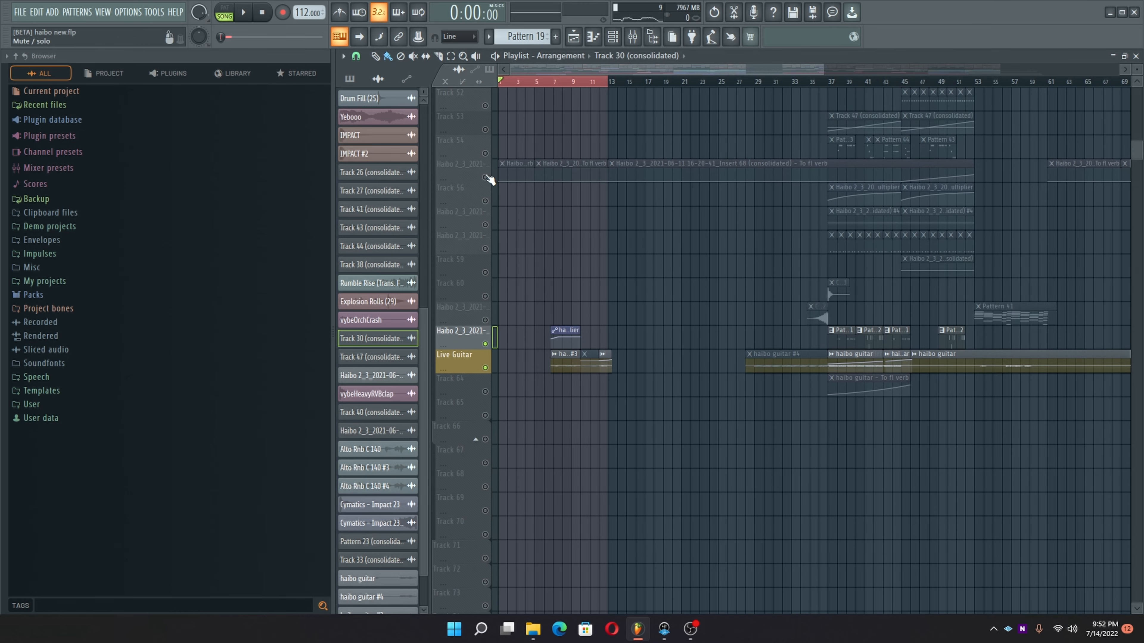
Step: Play the selected section from bar 1 and examine the unmuted tracks from Track 19 down to Live Guitar
scroll(489, 180, up, 16)
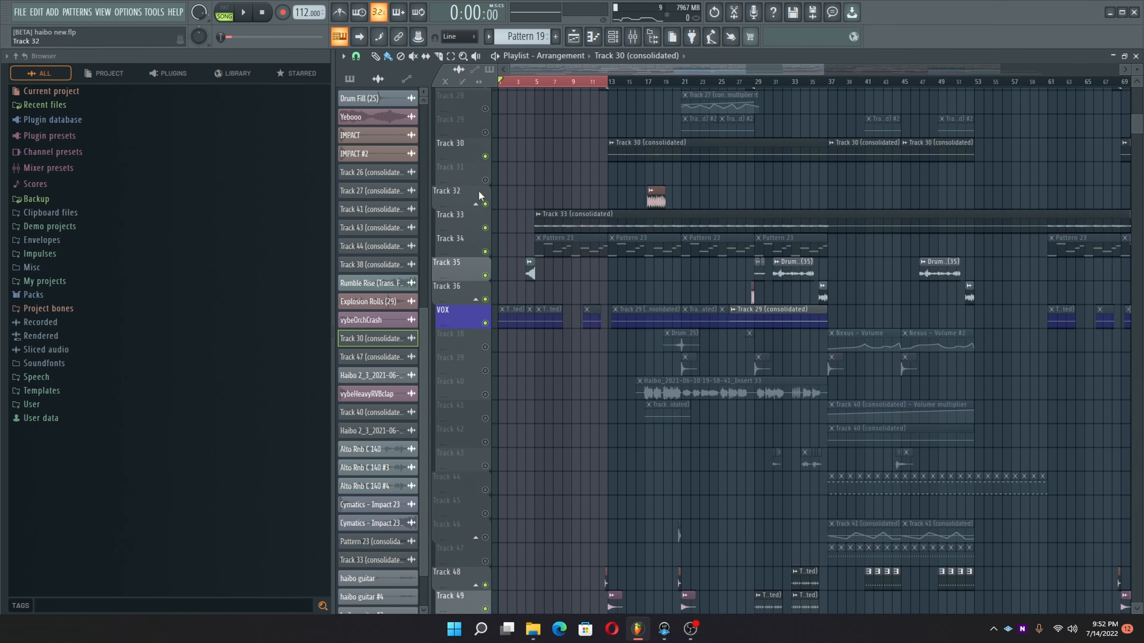
scroll(485, 239, up, 1)
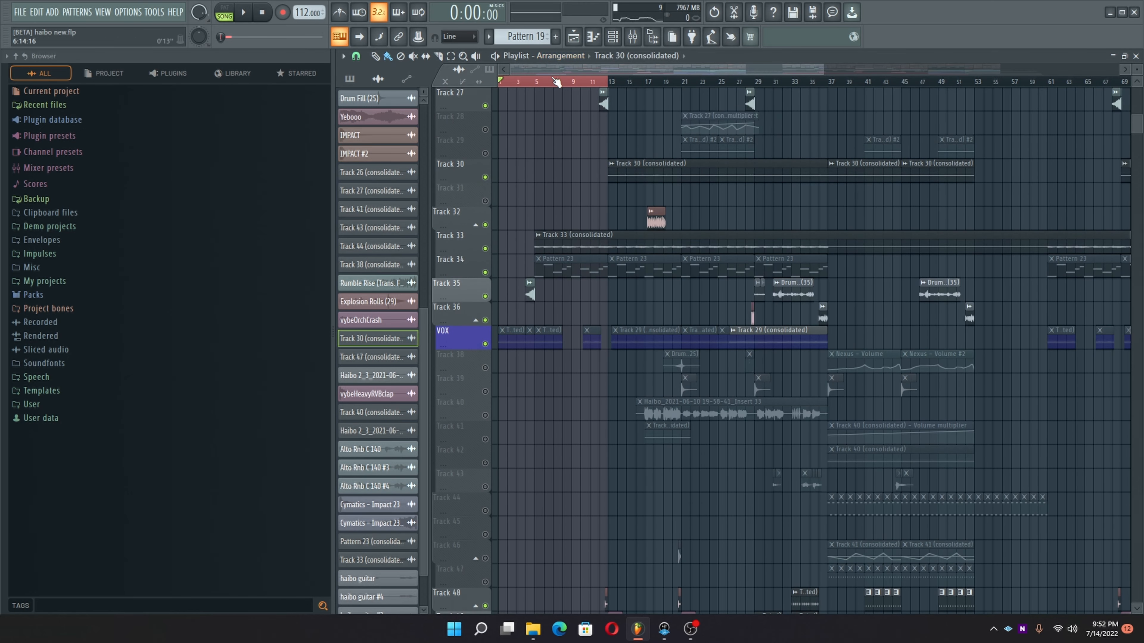
key(space)
scroll(609, 177, up, 5)
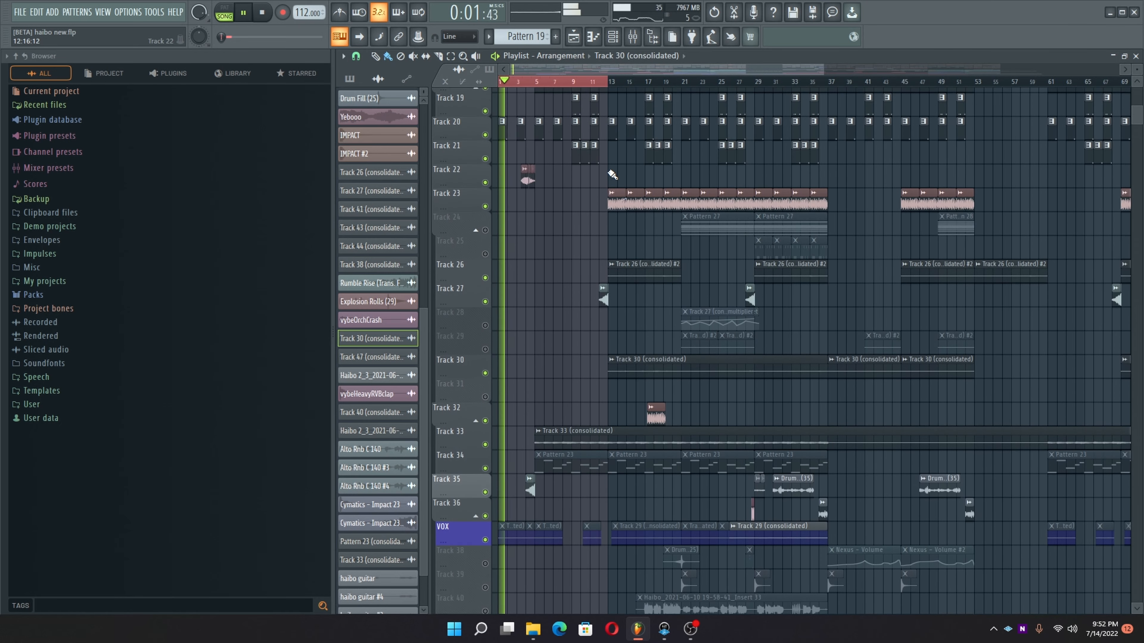
scroll(544, 161, down, 12)
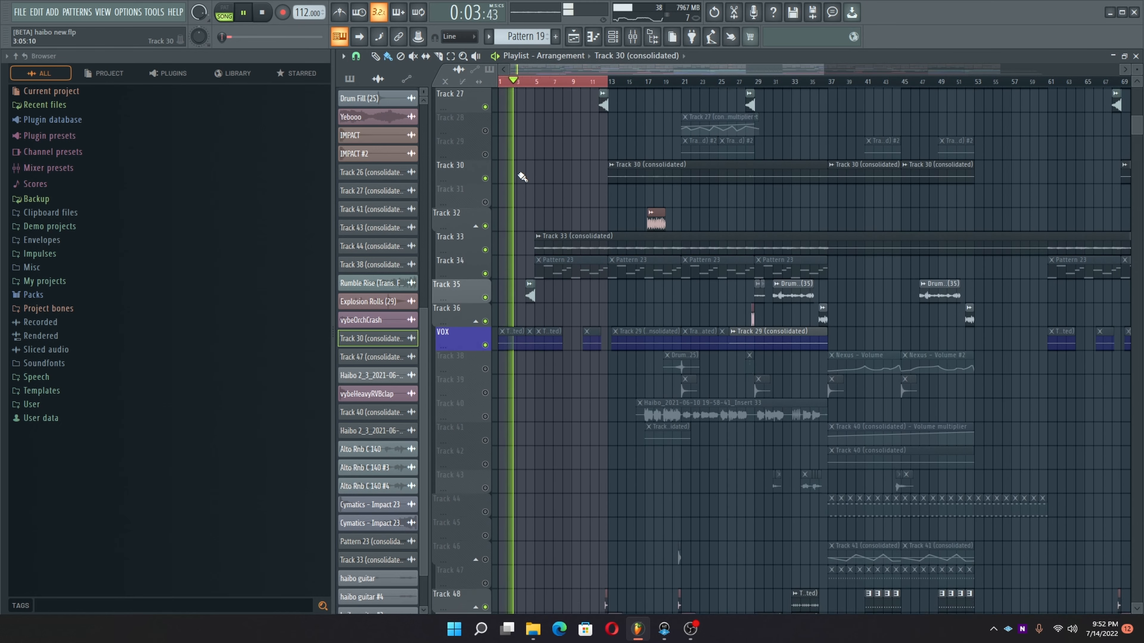
scroll(518, 178, down, 10)
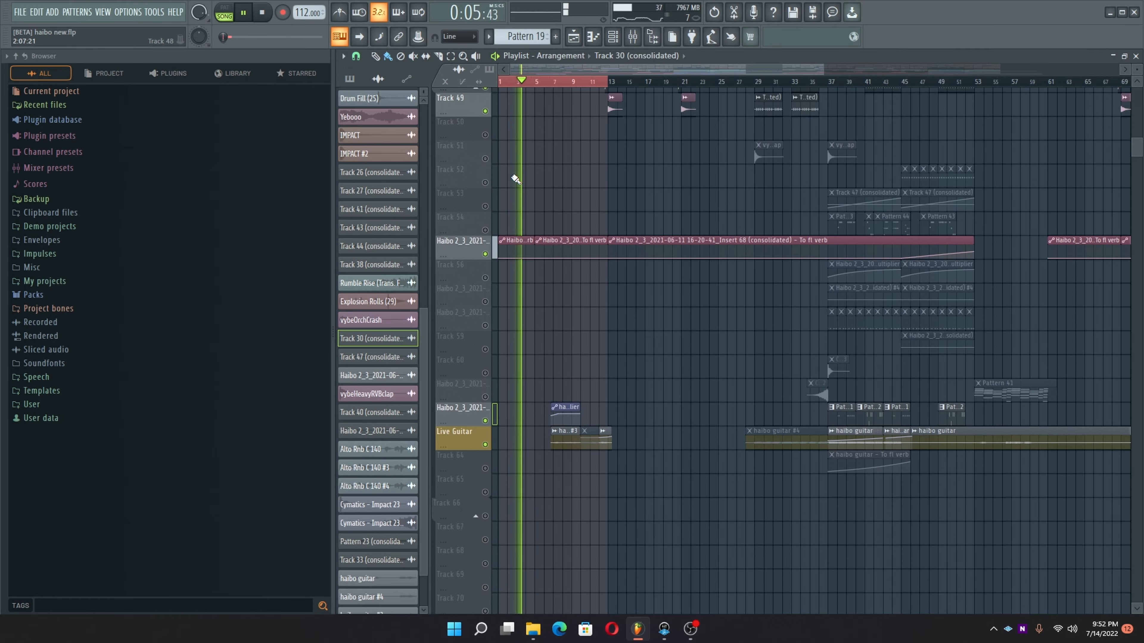
scroll(514, 178, up, 16)
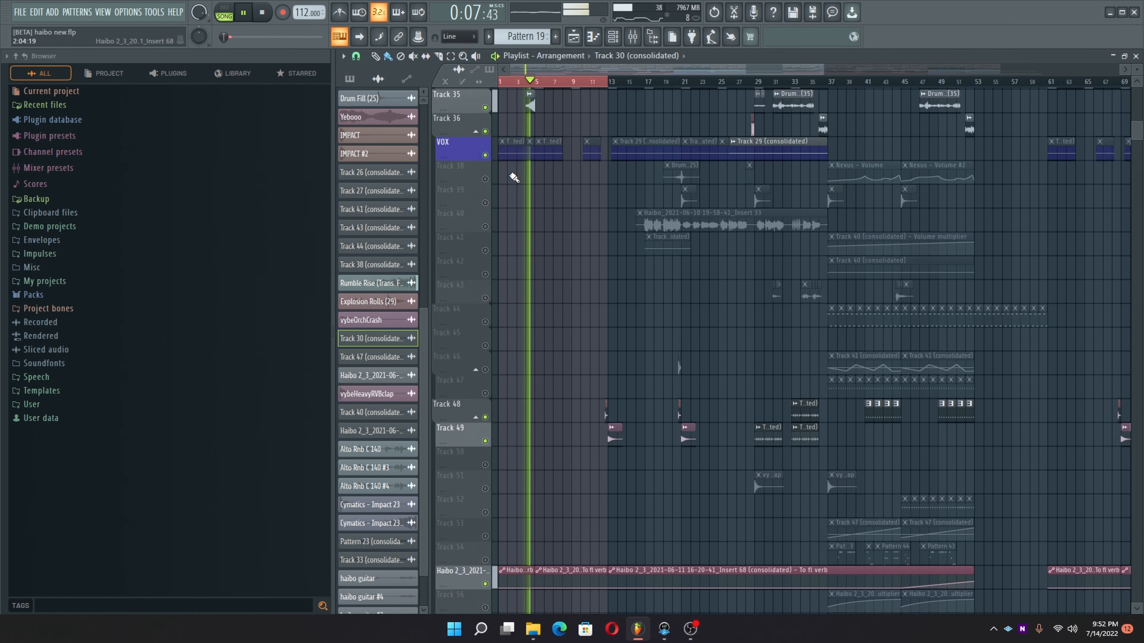
scroll(514, 178, up, 3)
Step: Examine the Live Guitar clips and their volume automation up close during playback, and stop playback
scroll(513, 176, down, 19)
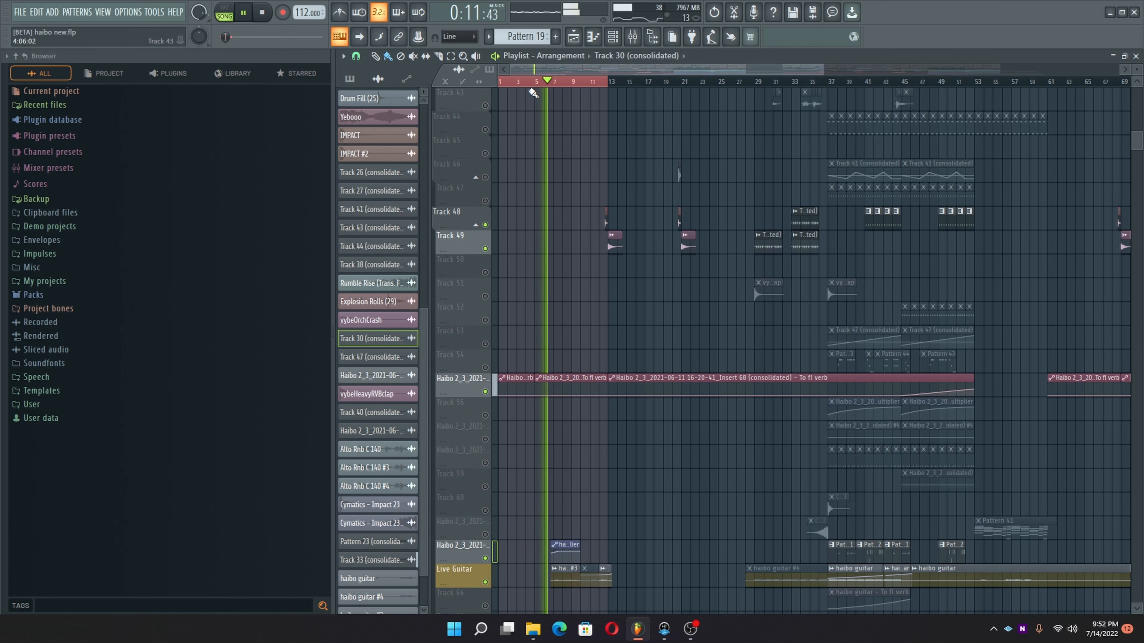
scroll(536, 99, up, 5)
scroll(571, 145, down, 1)
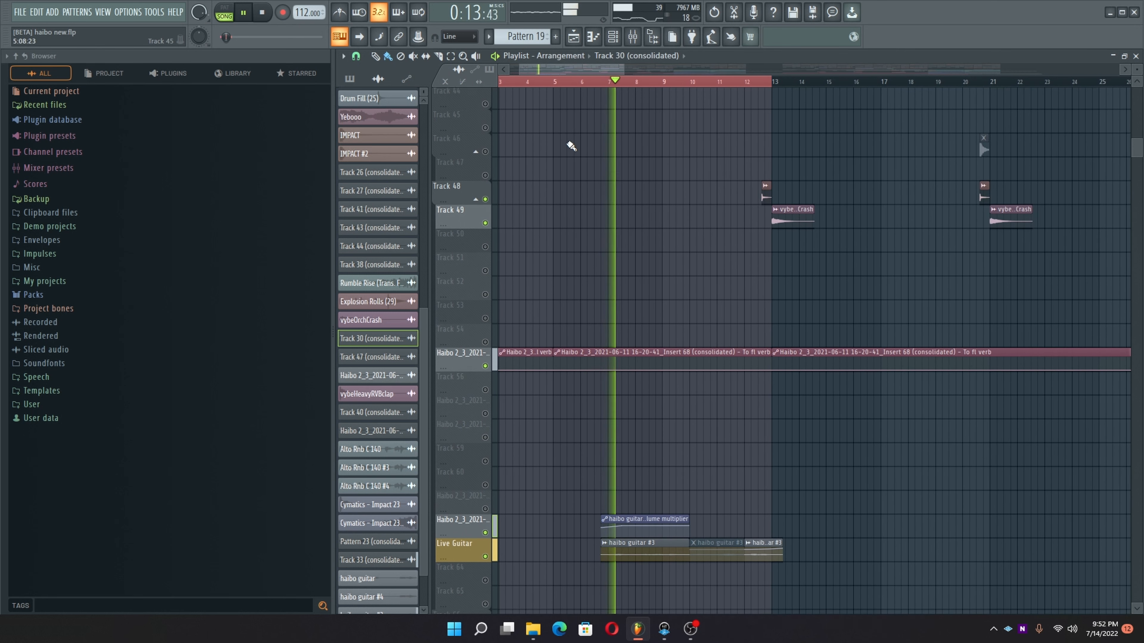
scroll(570, 162, down, 14)
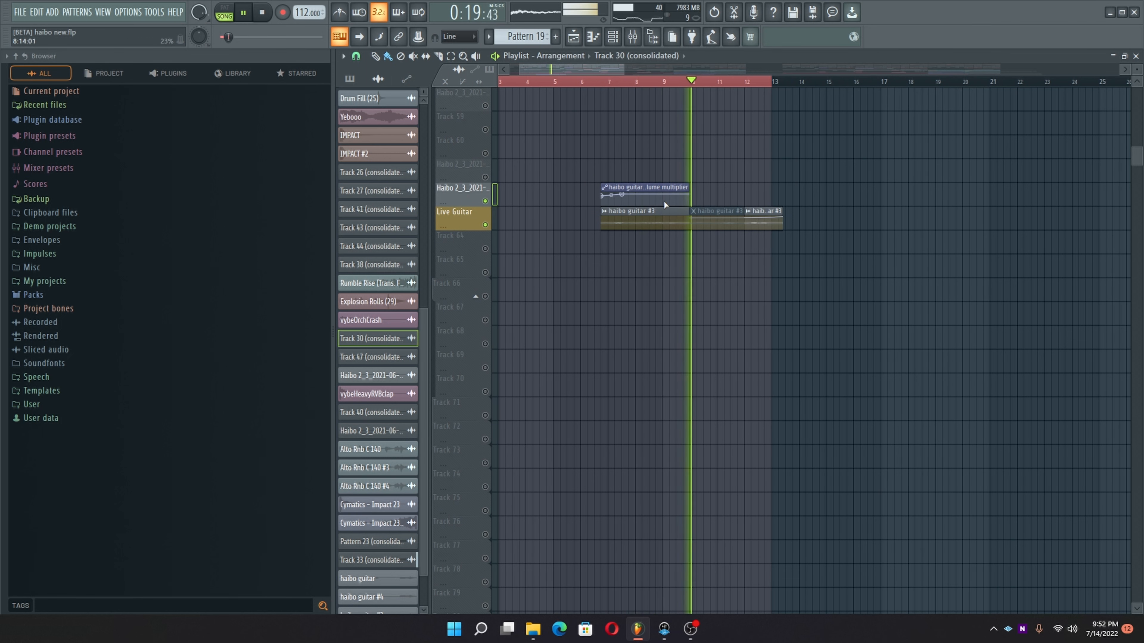
scroll(714, 86, down, 3)
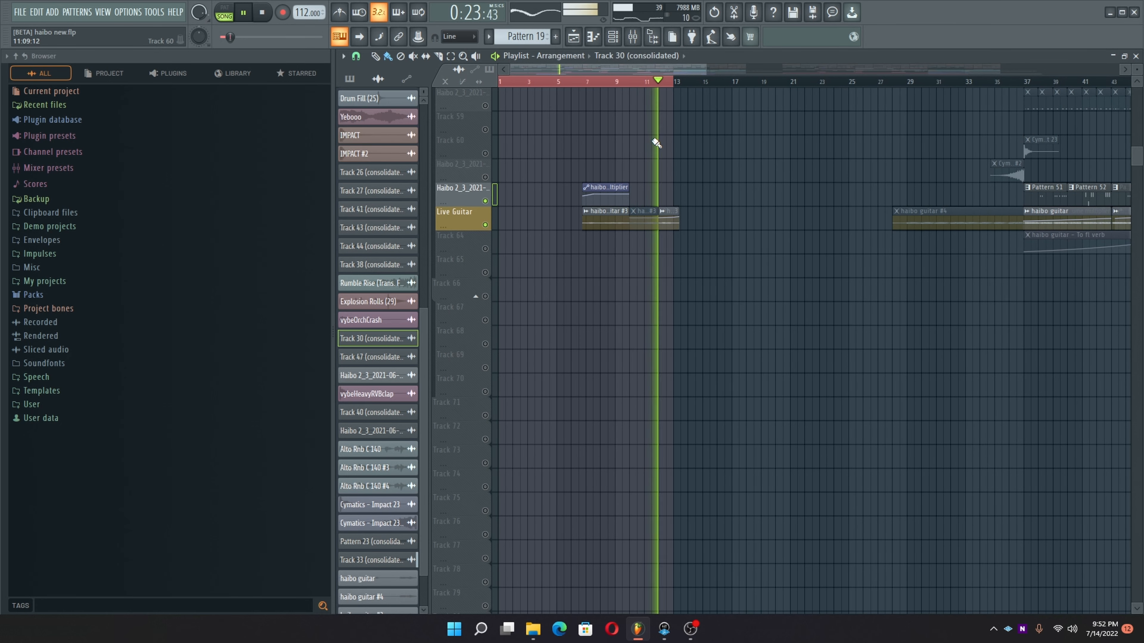
key(space)
Step: View the haibo guitar #3 clip's settings and its mixer insert 86 effects, open Guitar Rig 6, and close the mixer
double_click(603, 222)
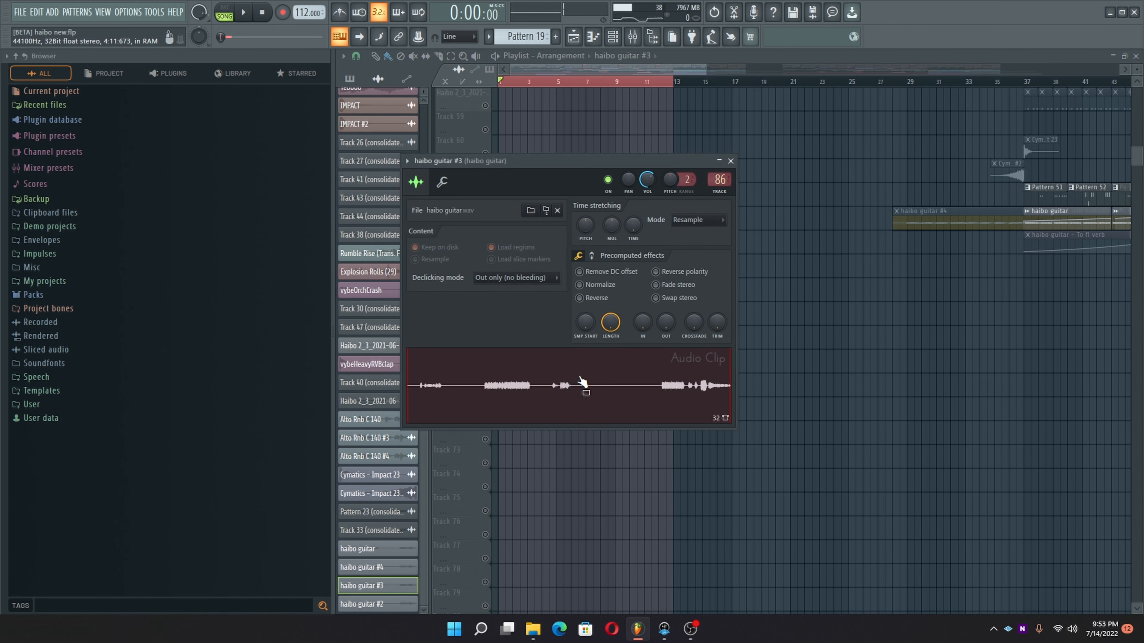
click(633, 37)
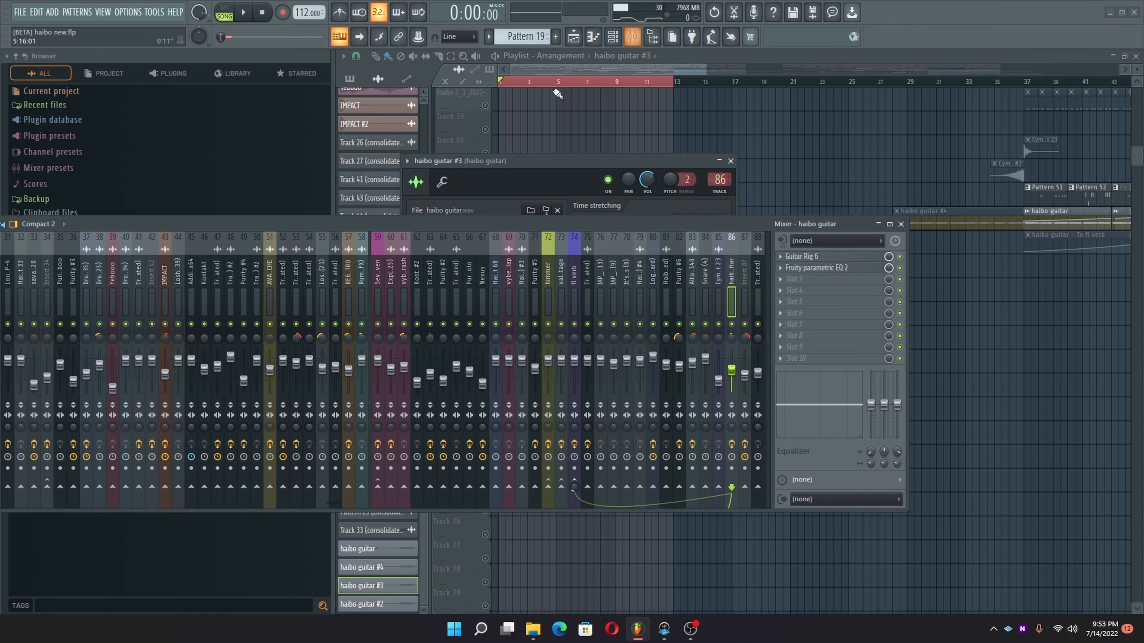
scroll(545, 274, down, 10)
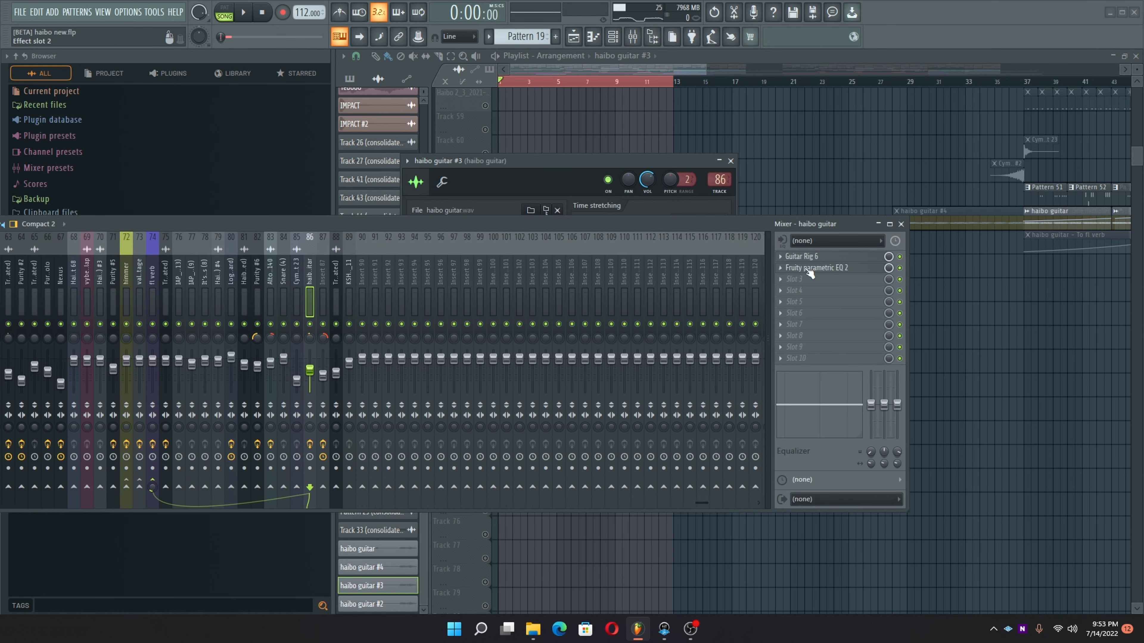
click(826, 261)
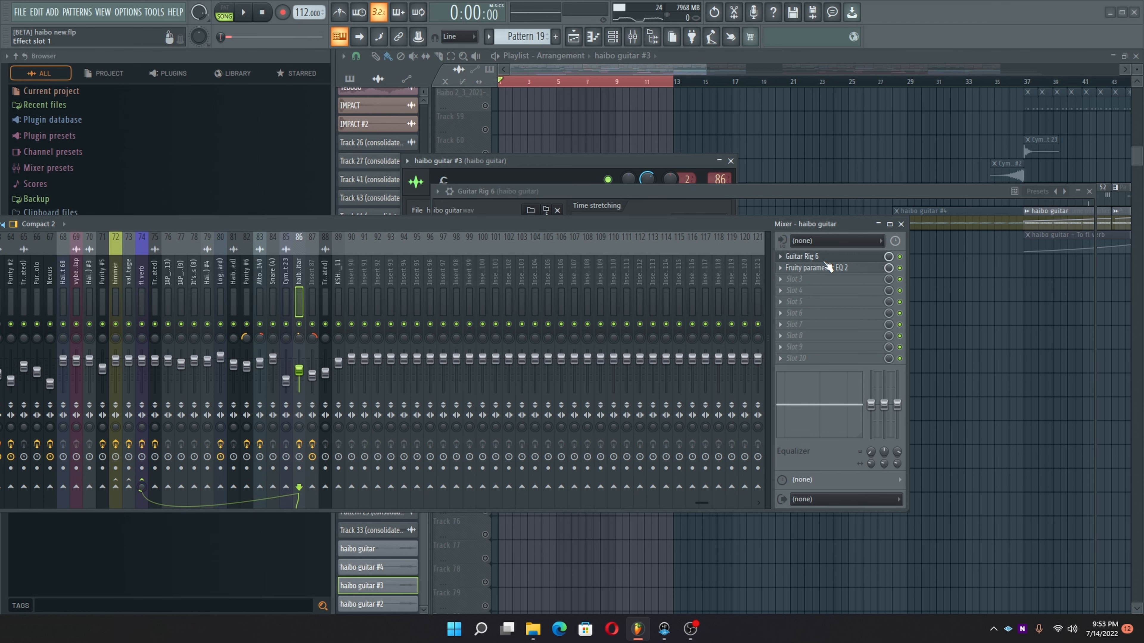
click(901, 224)
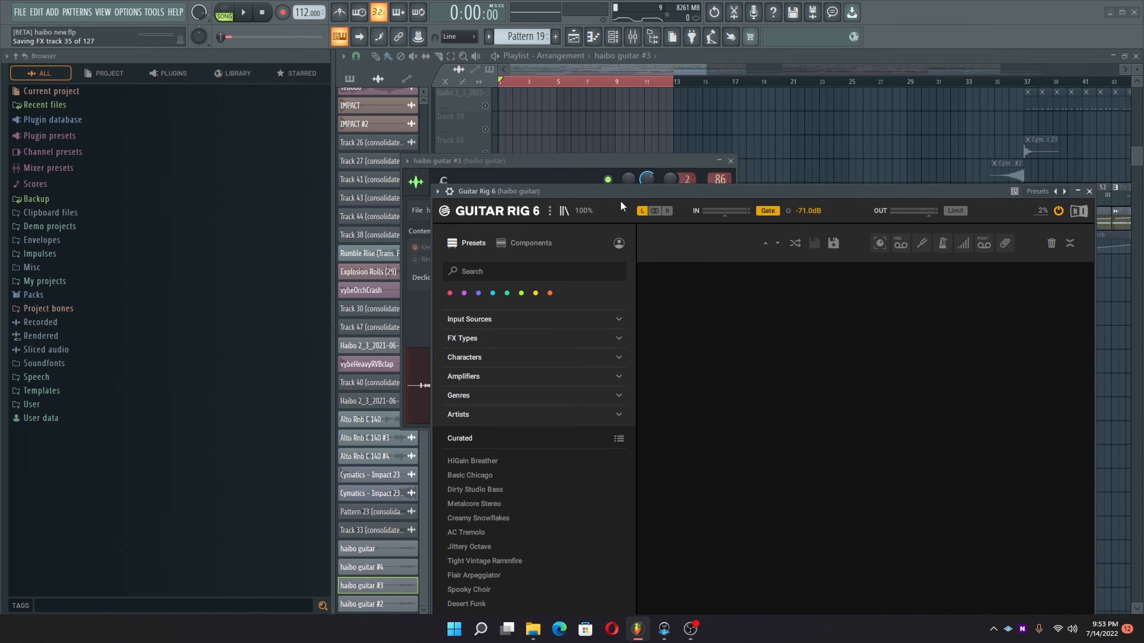
Step: Move the Guitar Rig 6 window fully into view, examine it, and close it along with the clip settings
drag(630, 189, 594, 47)
drag(622, 68, 621, 69)
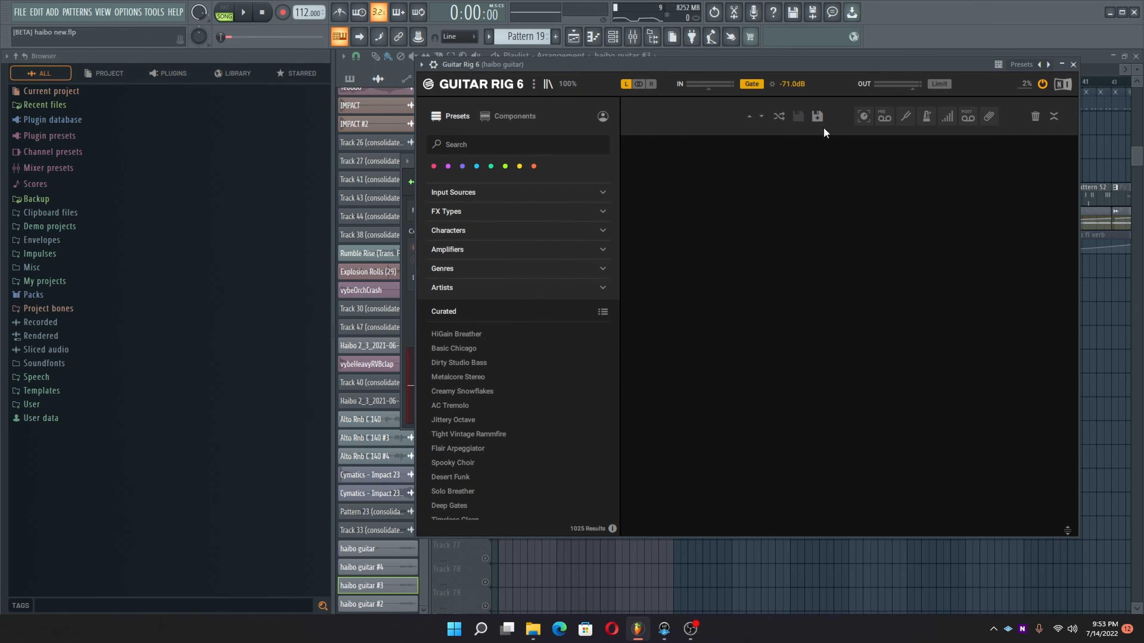
click(1074, 65)
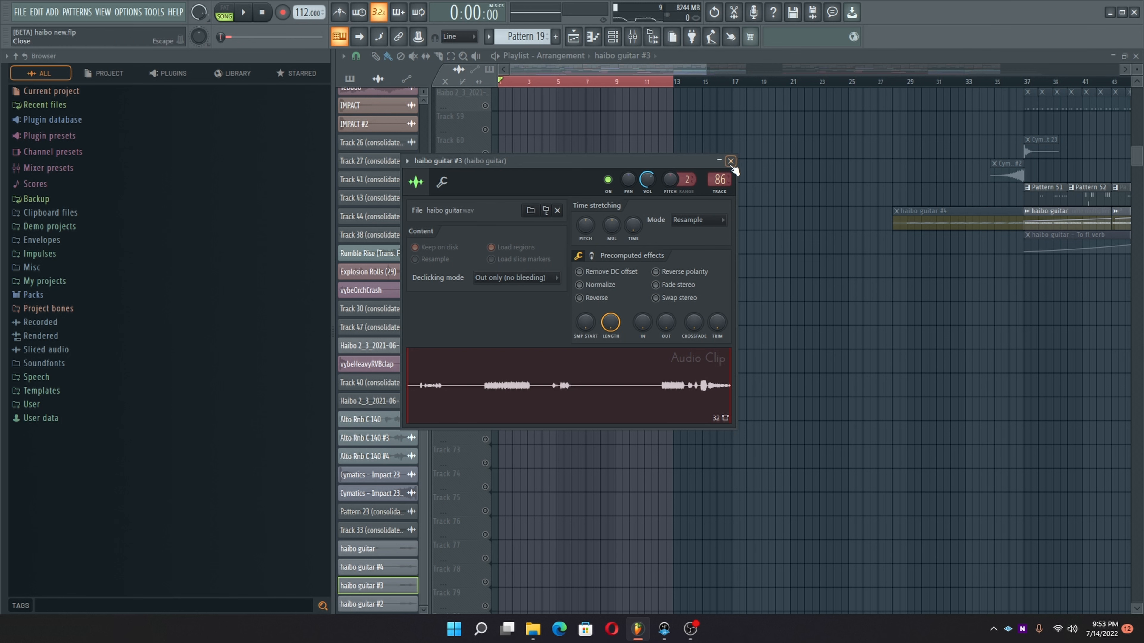
click(734, 160)
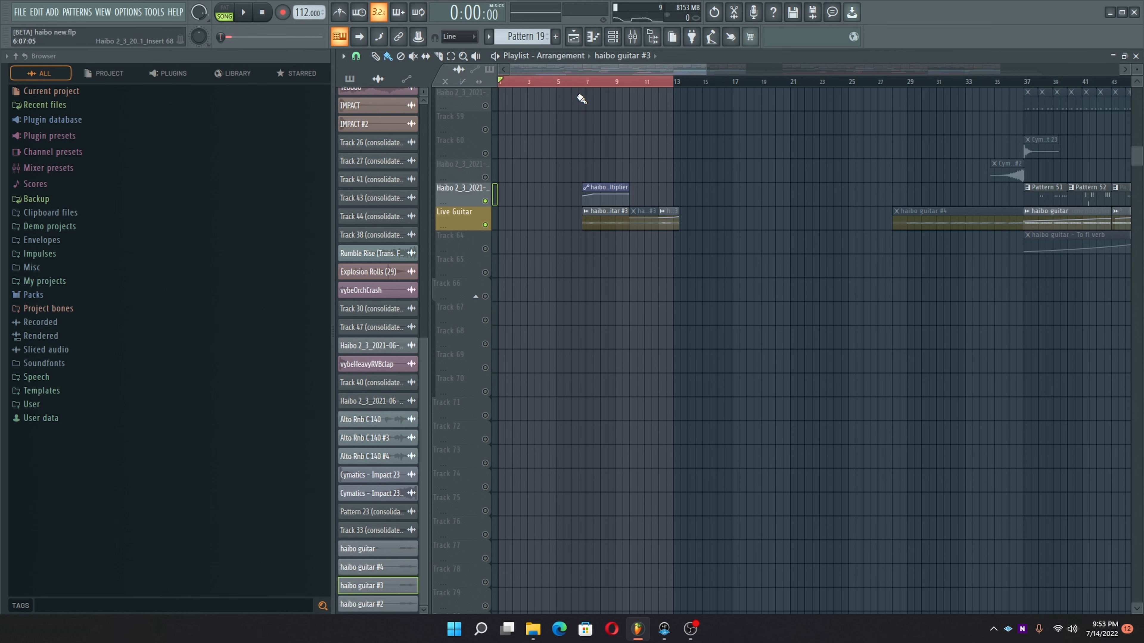
Step: Play the arrangement from bar 6 to audition the live guitar with the other tracks, stop playback, and return to the Live Guitar track
click(574, 84)
key(space)
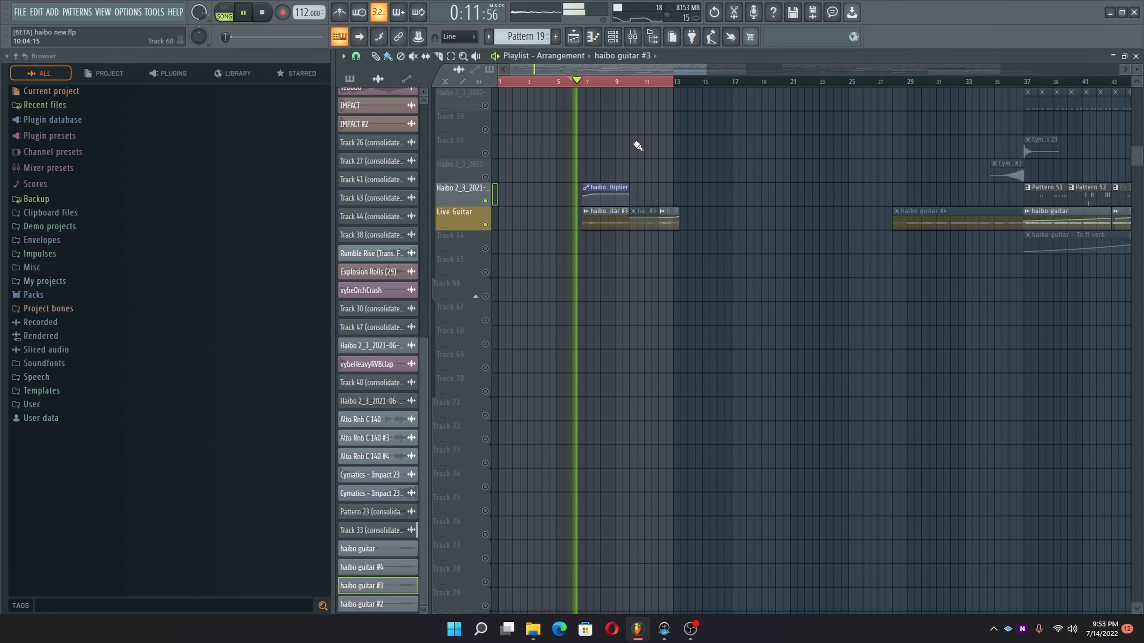
scroll(637, 145, up, 6)
scroll(638, 146, up, 7)
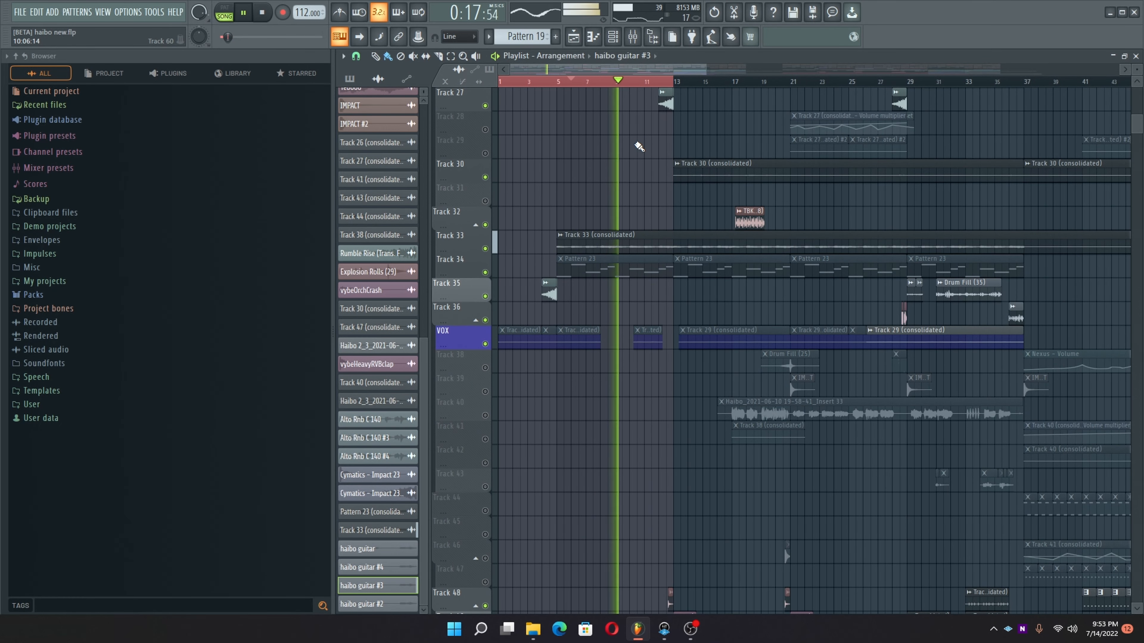
key(space)
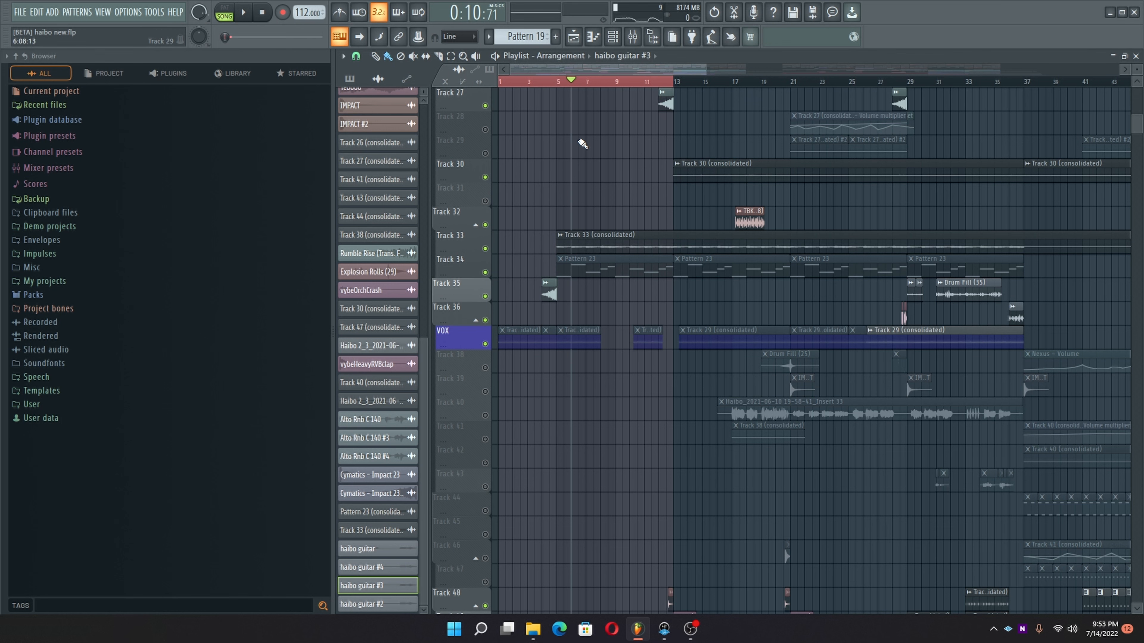
scroll(613, 342, down, 9)
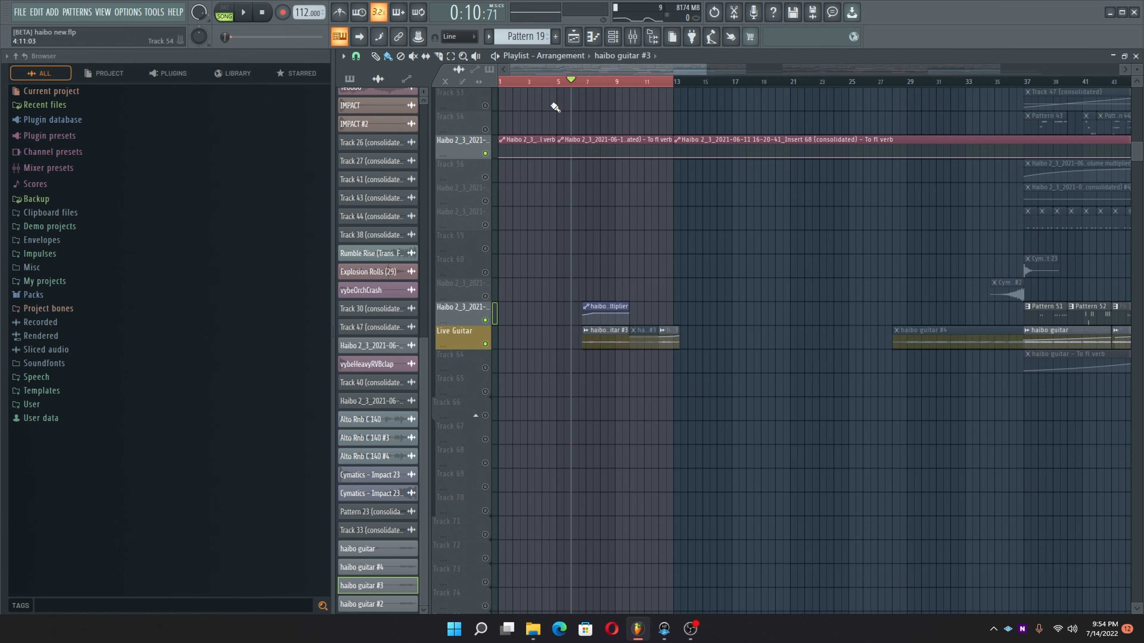
Step: Play the arrangement from bar 6 and look through the tracks from Track 1 to Live Guitar during playback
scroll(570, 274, up, 2)
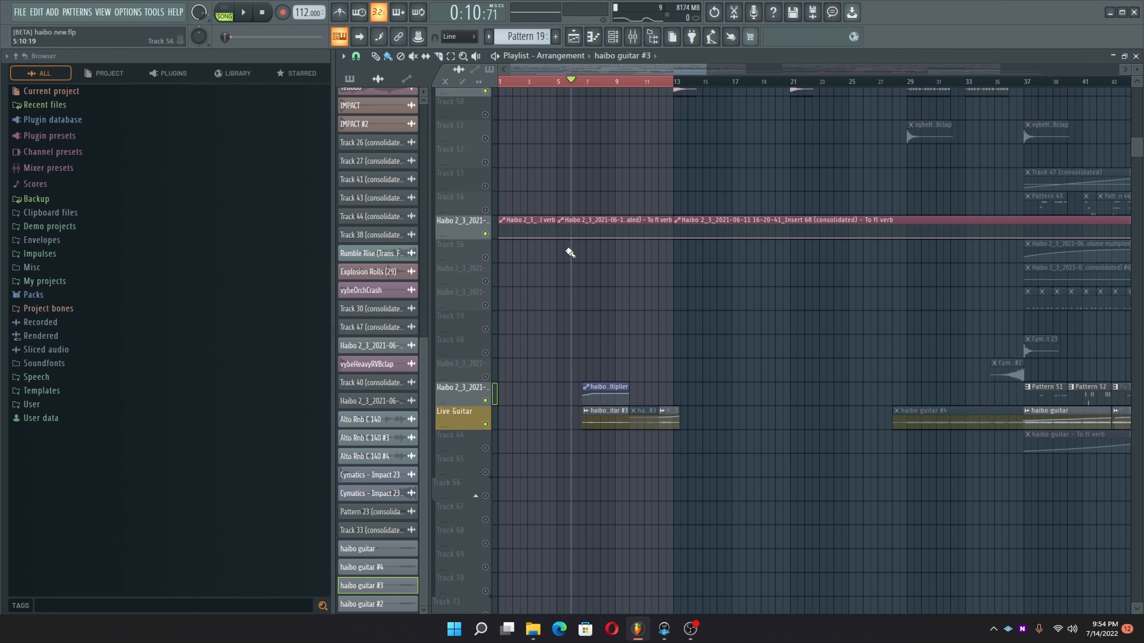
scroll(566, 247, up, 20)
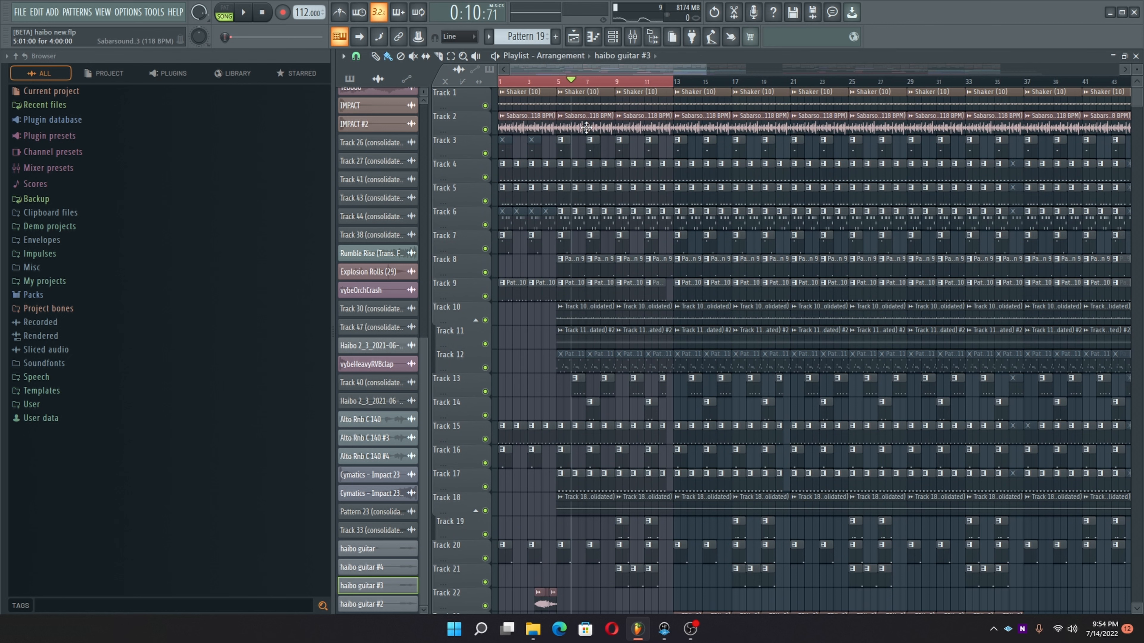
key(space)
scroll(586, 112, down, 8)
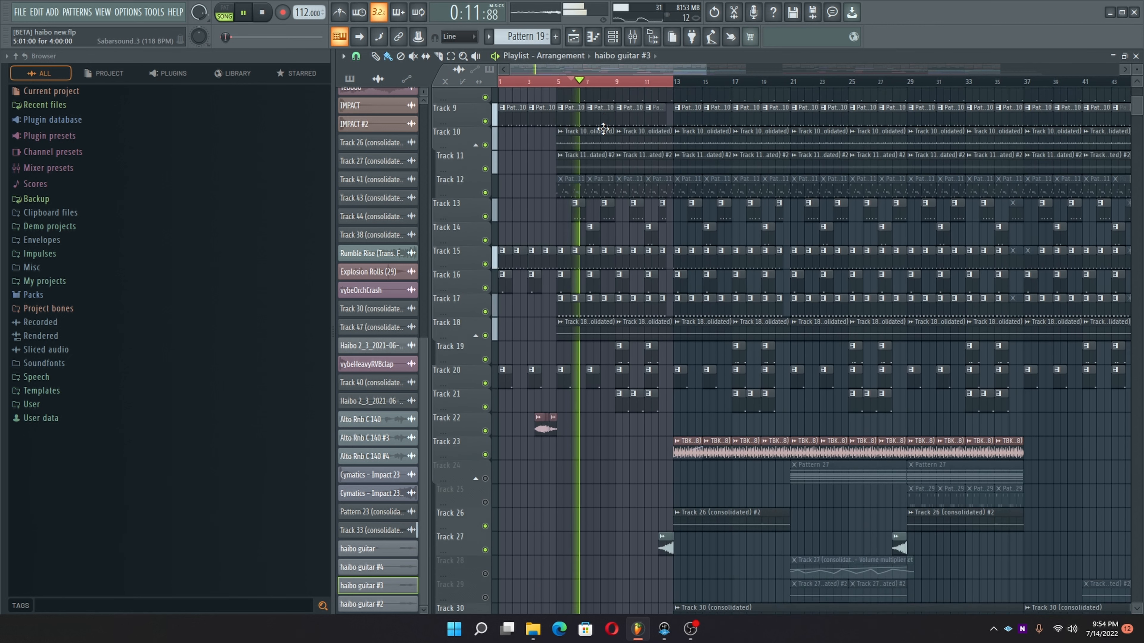
scroll(603, 129, down, 10)
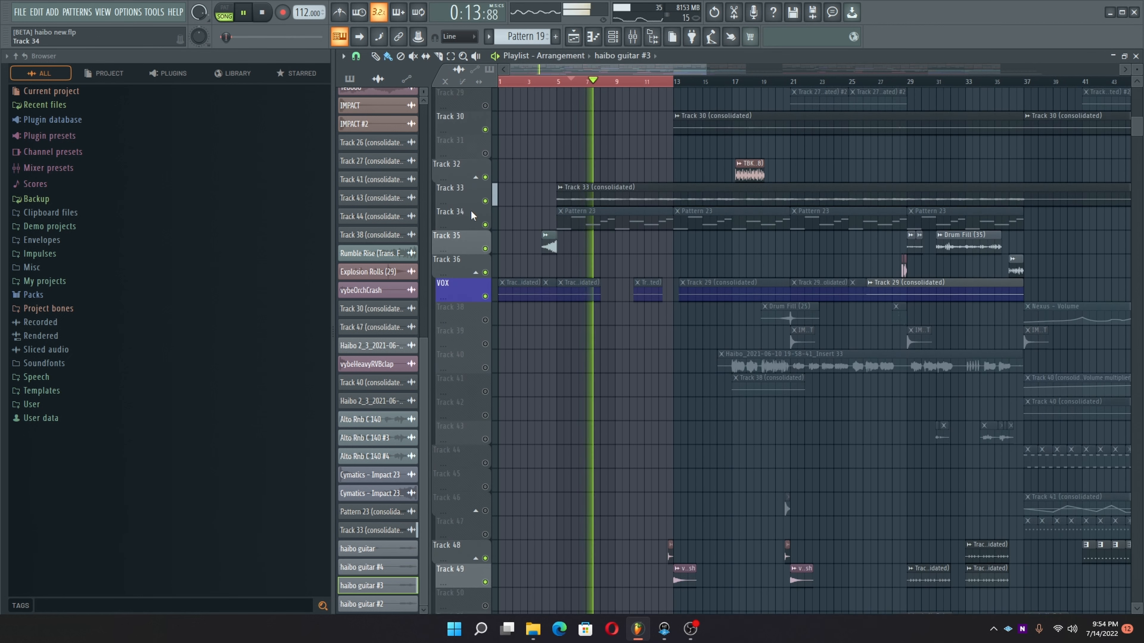
scroll(576, 230, down, 11)
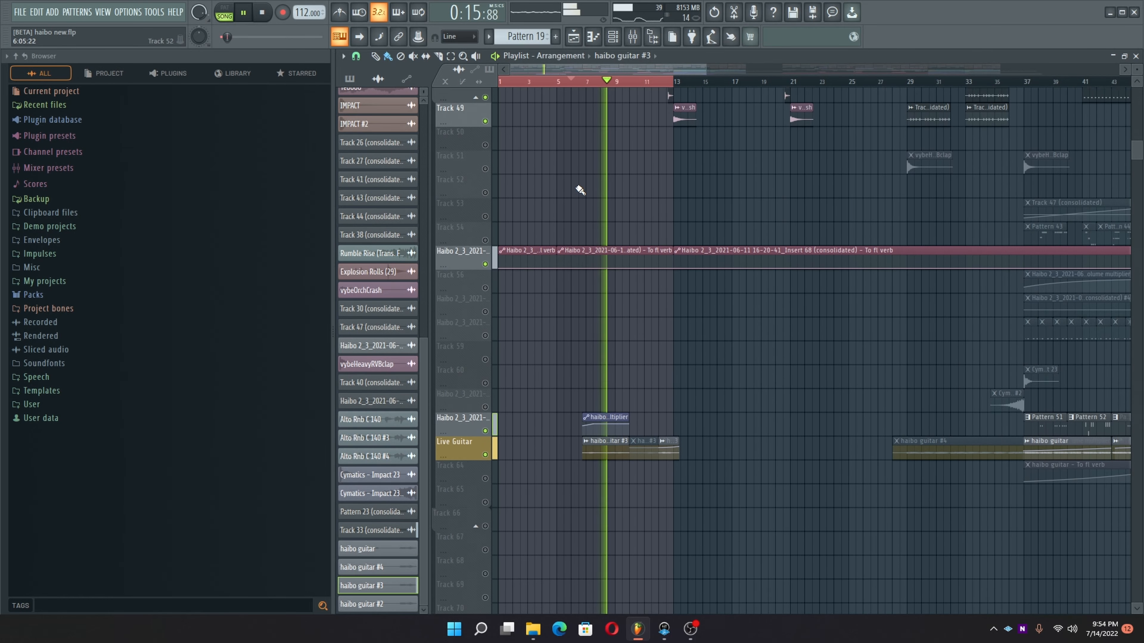
scroll(599, 164, up, 15)
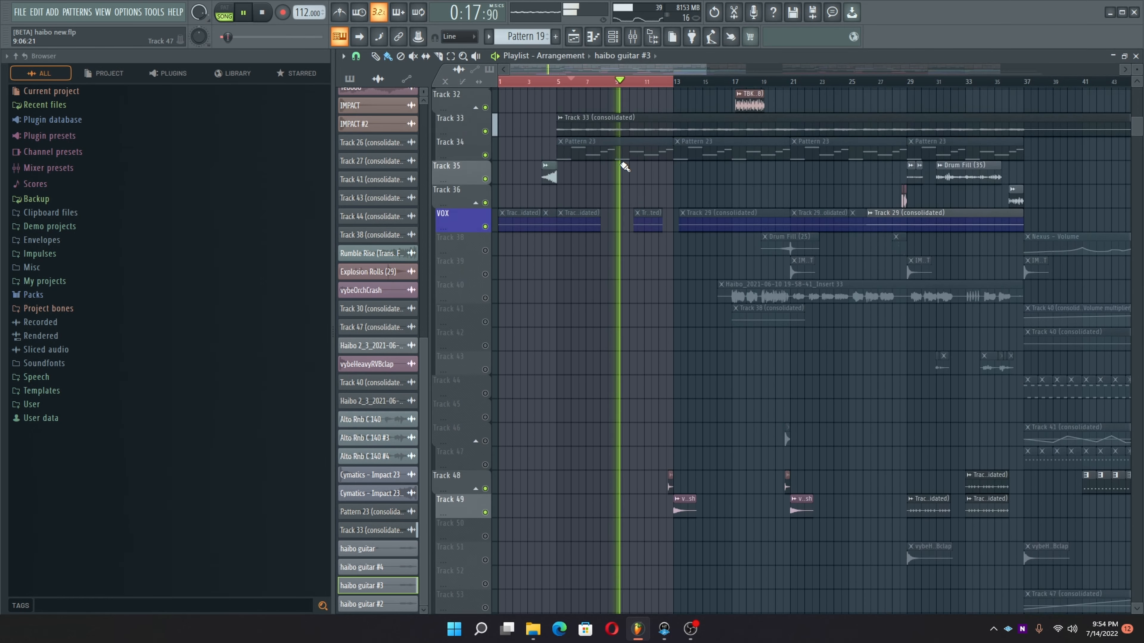
scroll(624, 166, up, 8)
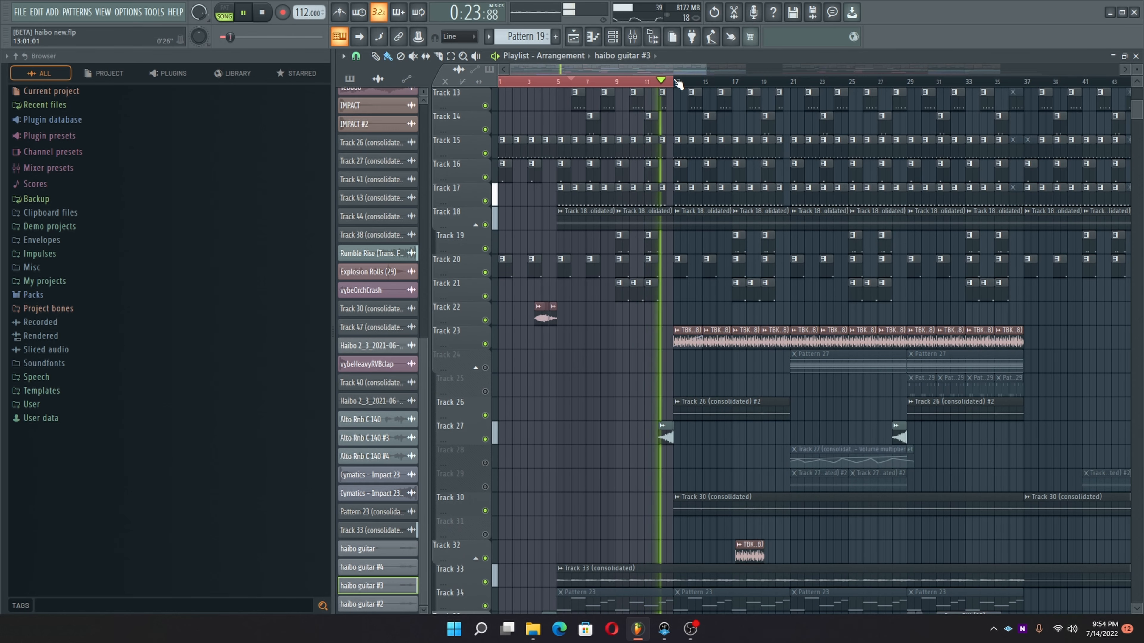
Step: Select bars 13 to 21 as the playback loop and look through the tracks while the section plays
drag(677, 83, 783, 107)
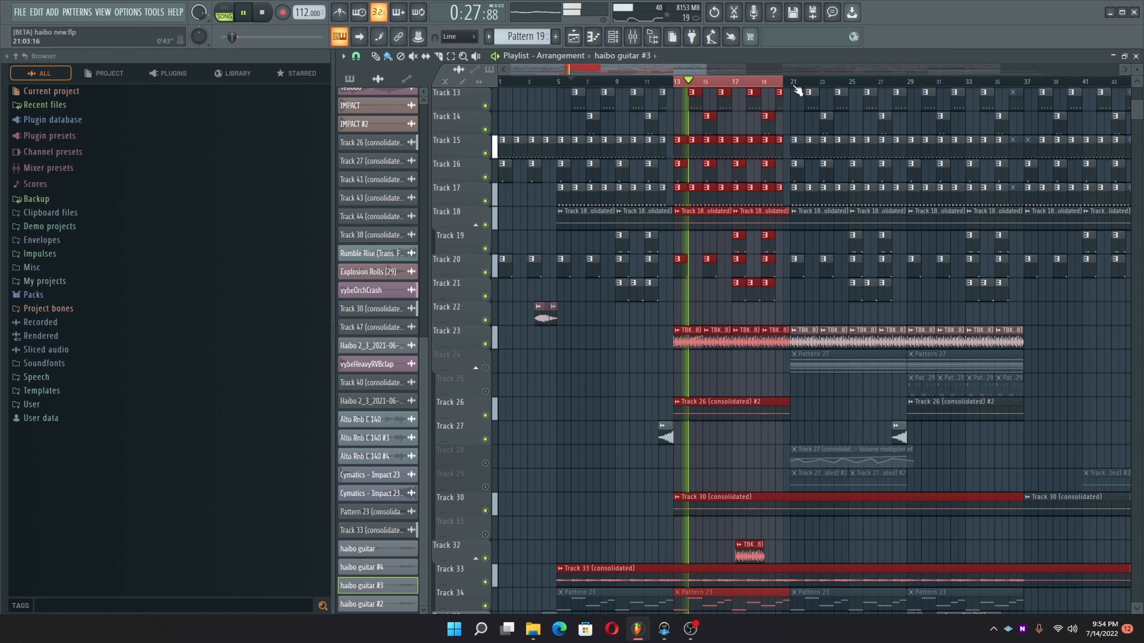
drag(794, 87, 674, 118)
scroll(569, 184, down, 5)
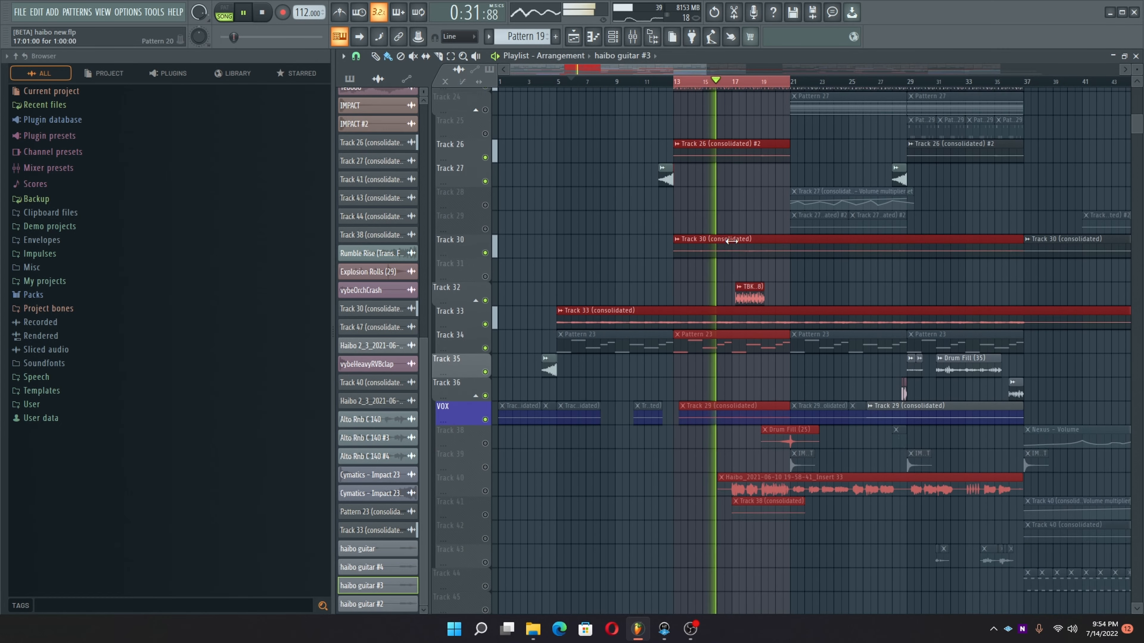
scroll(568, 184, down, 2)
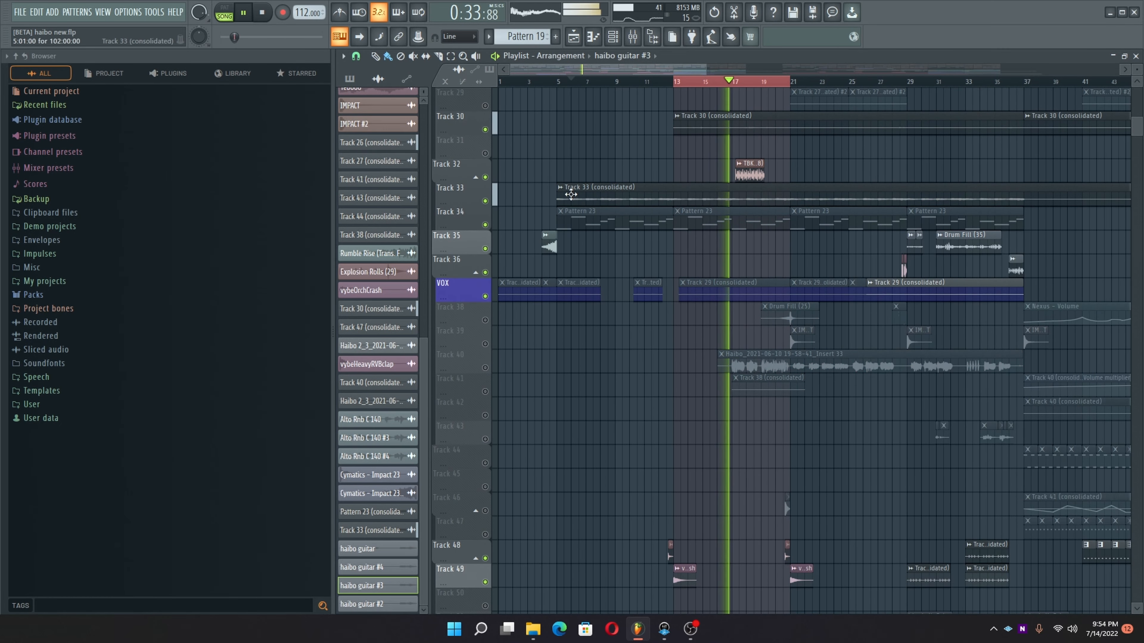
scroll(572, 212, down, 1)
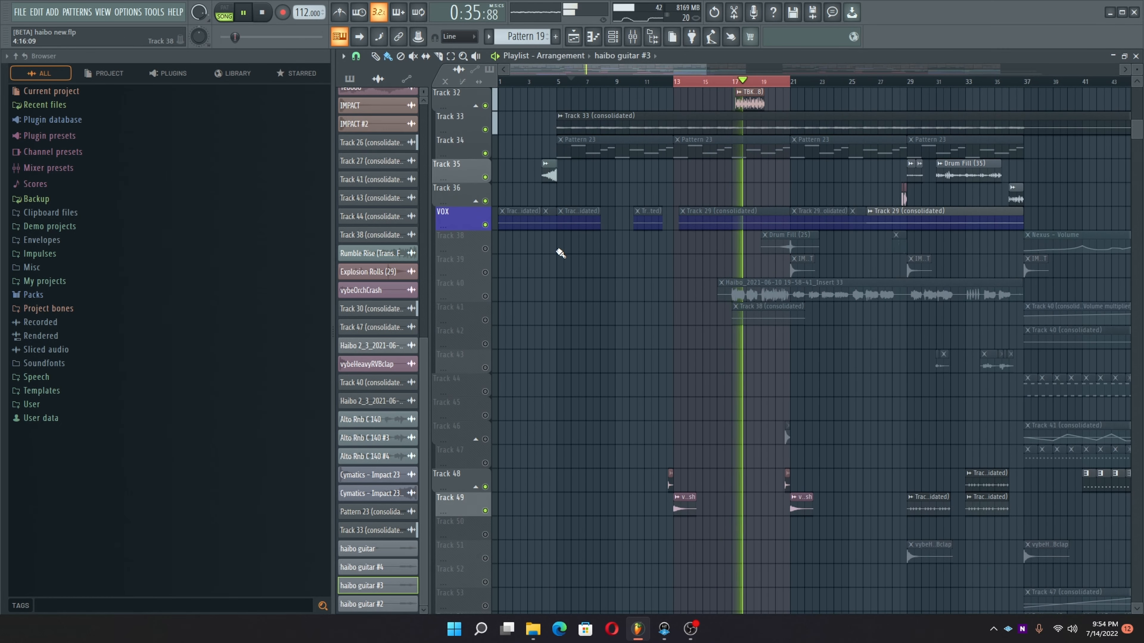
scroll(561, 243, down, 2)
scroll(665, 254, down, 4)
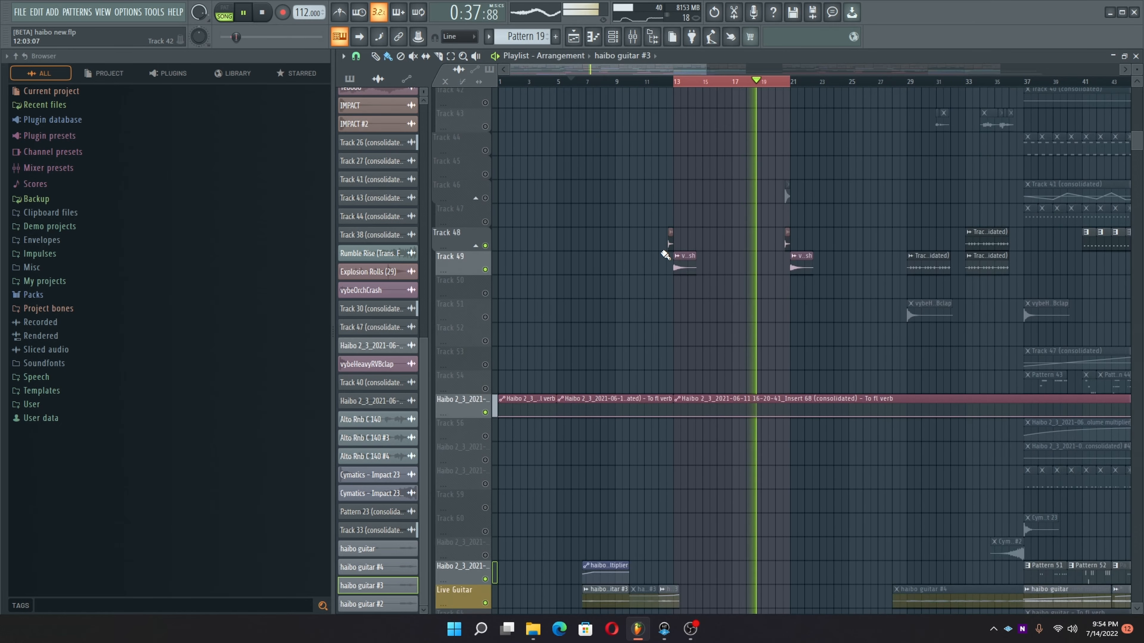
scroll(665, 254, down, 4)
Step: Unmute Track 41 and Track 38, audition them in the looped section, and stop playback
scroll(664, 255, up, 10)
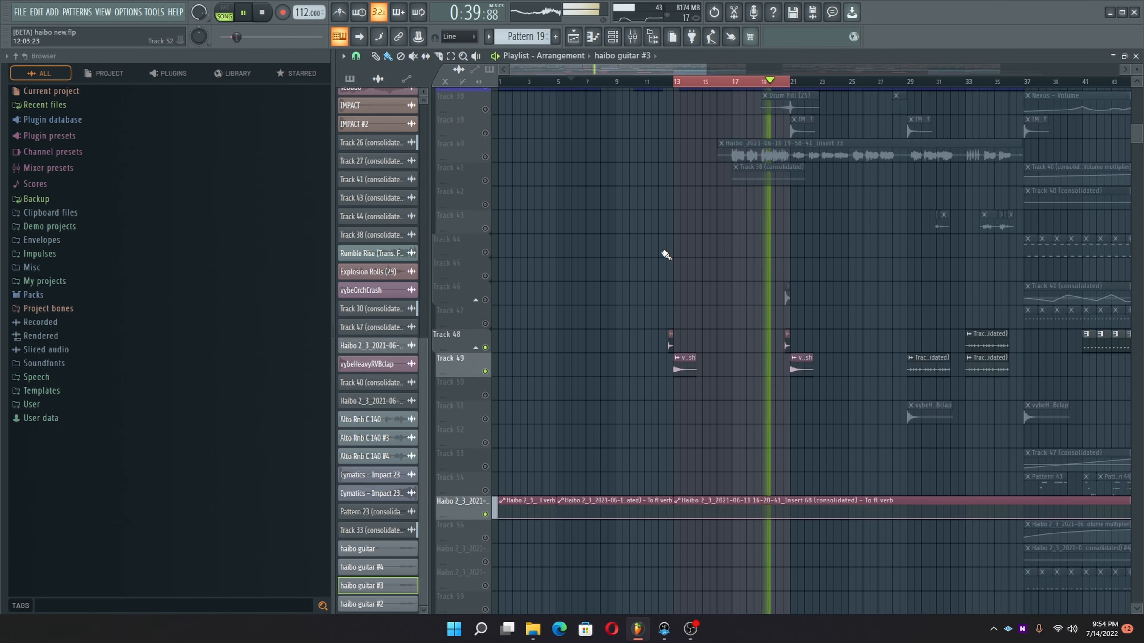
scroll(664, 253, up, 2)
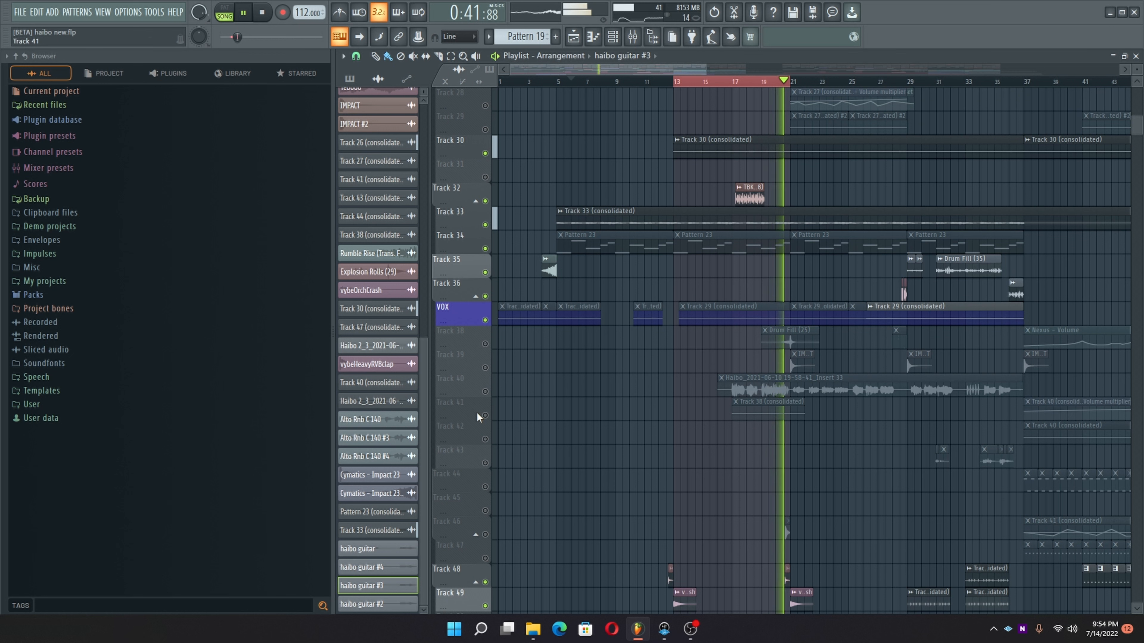
click(490, 417)
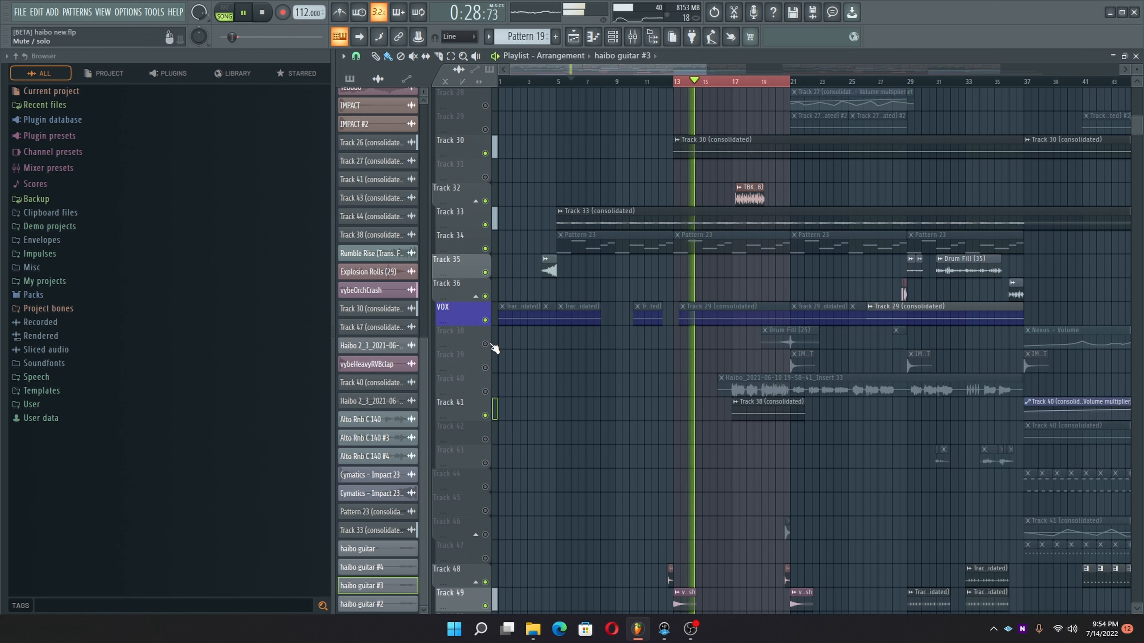
click(492, 350)
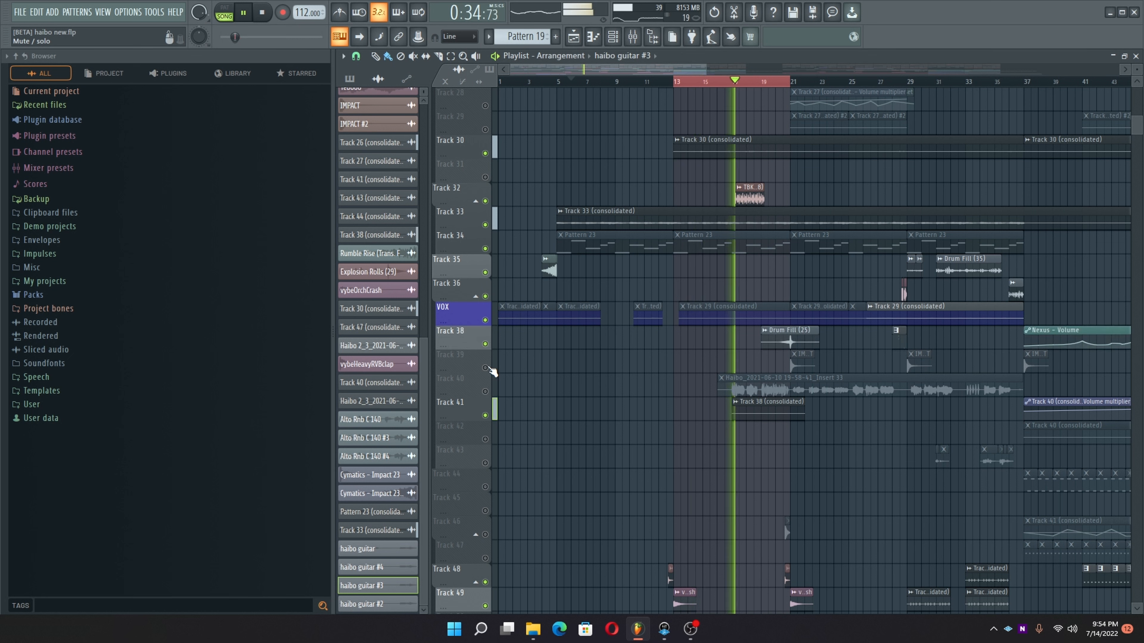
scroll(492, 371, down, 8)
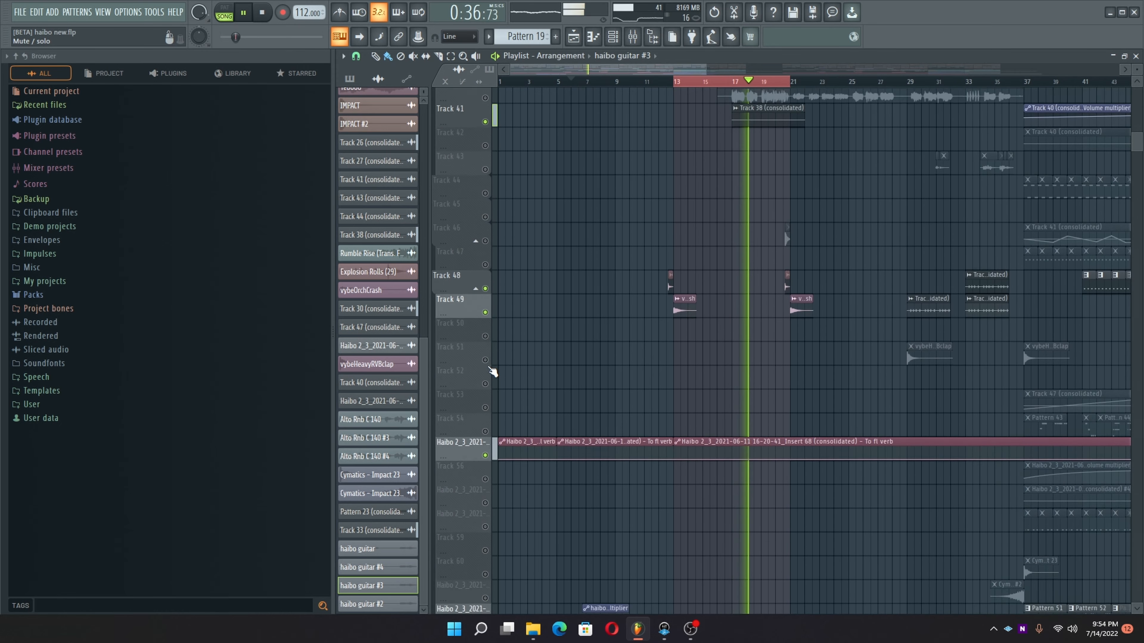
scroll(873, 437, up, 8)
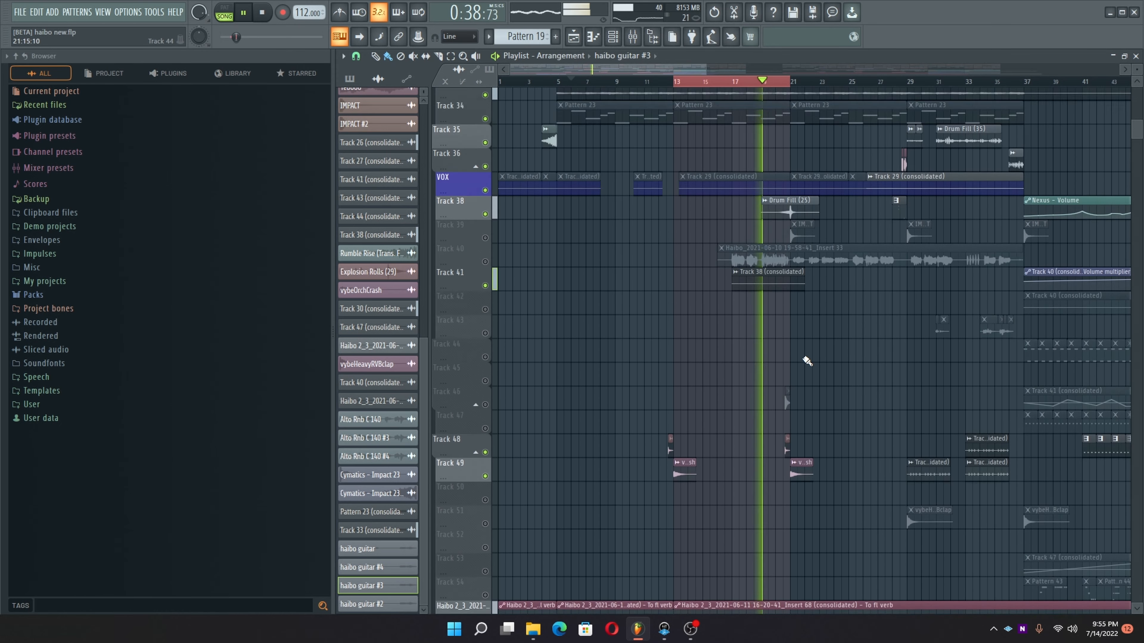
scroll(770, 353, up, 3)
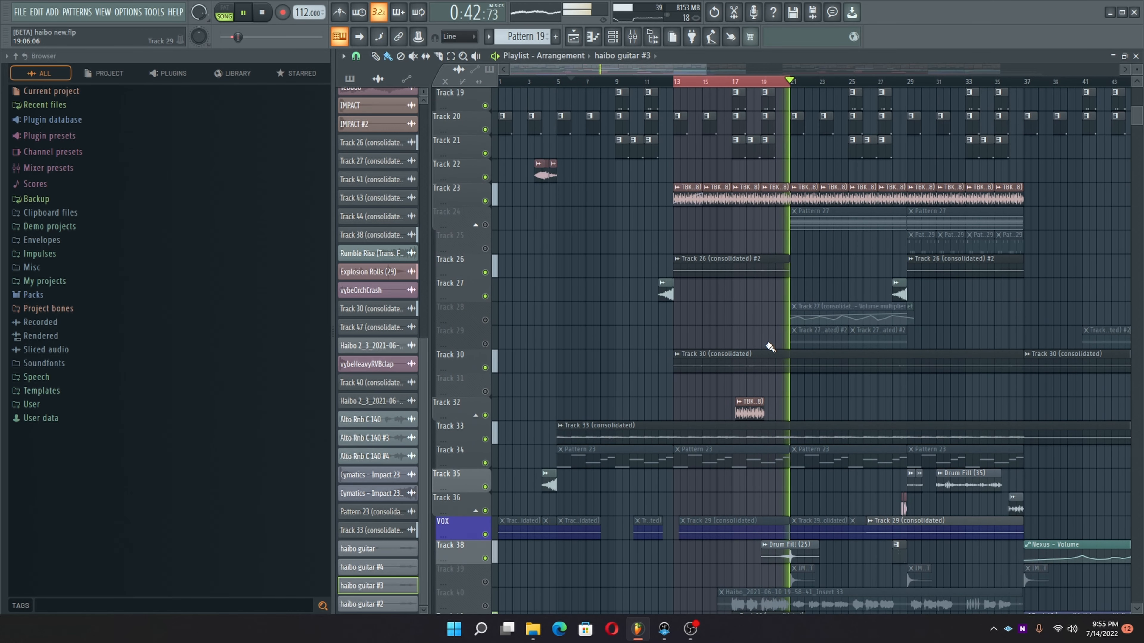
key(space)
Step: Open the settings of the Drum Fill (25) clip on Track 38 and close them
scroll(769, 347, down, 2)
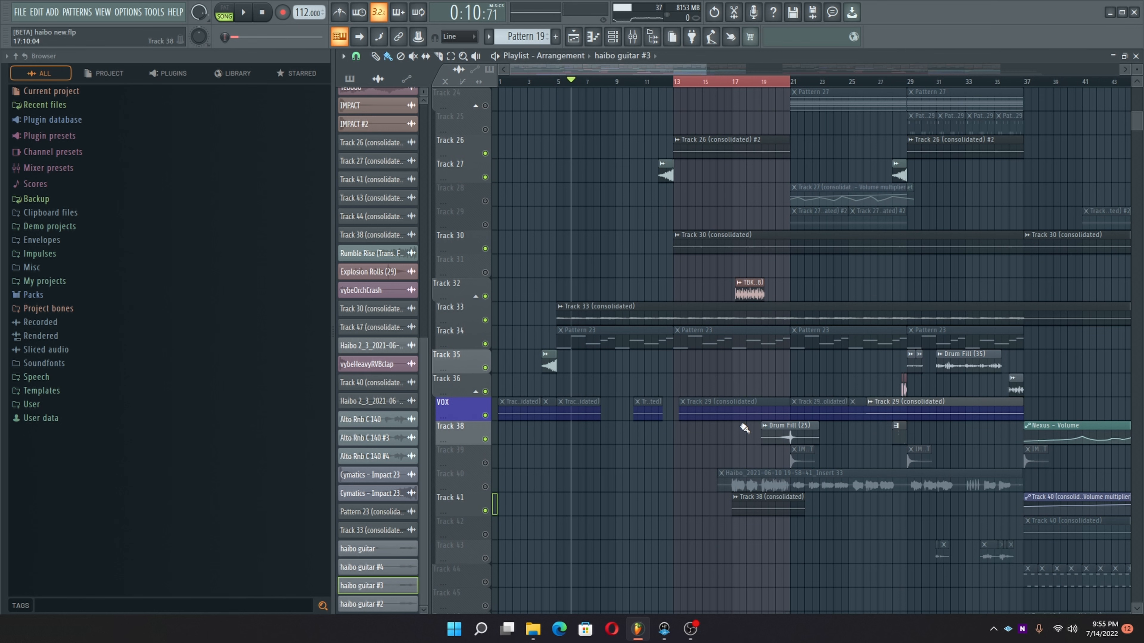
scroll(744, 428, down, 2)
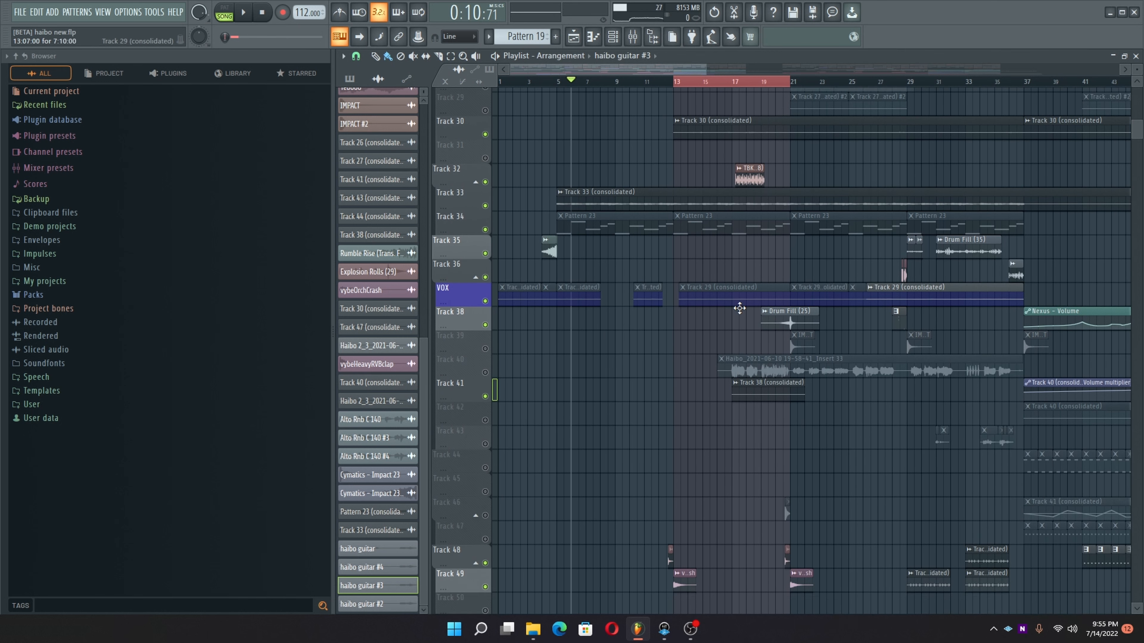
scroll(740, 308, down, 2)
scroll(766, 307, up, 2)
click(794, 307)
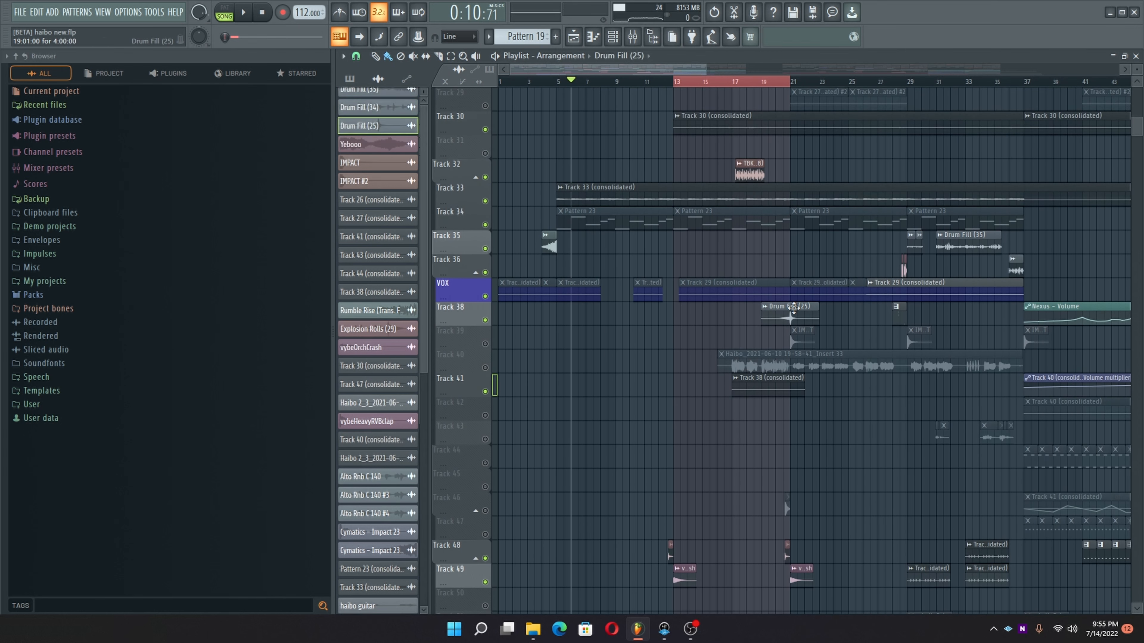
double_click(793, 308)
click(700, 132)
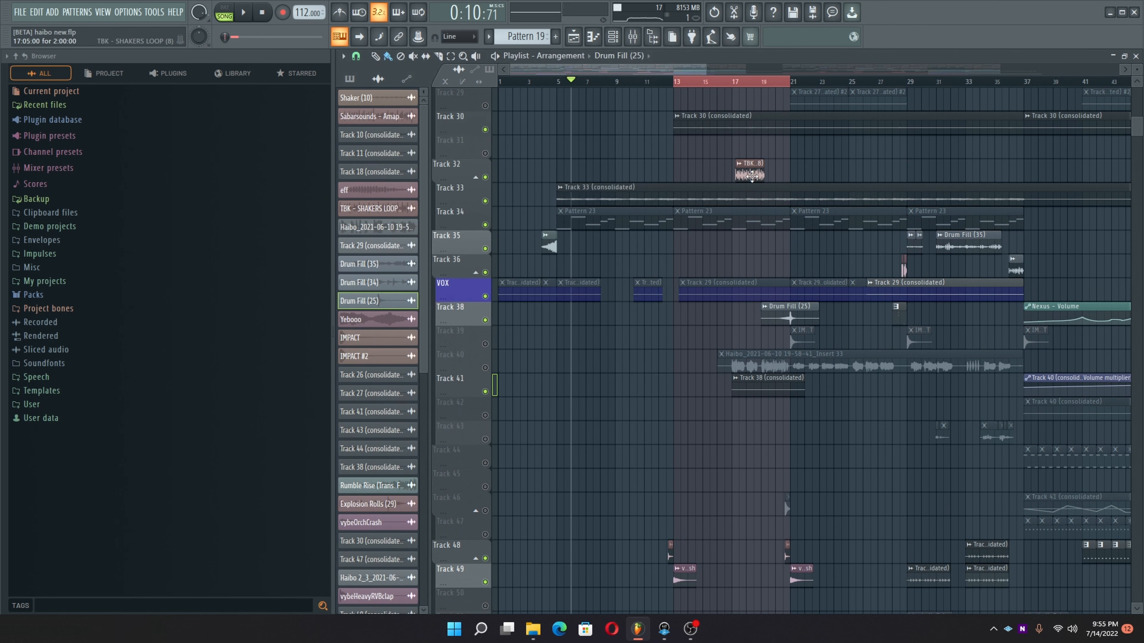
Step: View the audio clip settings of TBK - SHAKERS LOOP (8) on Track 32 and close them
scroll(751, 176, up, 2)
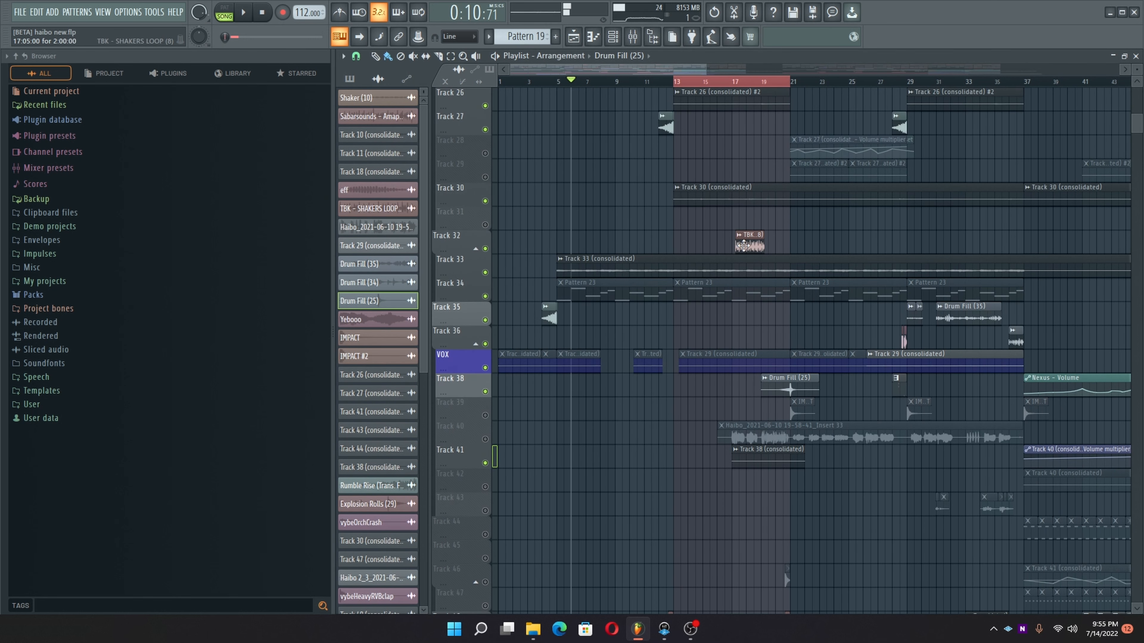
double_click(747, 246)
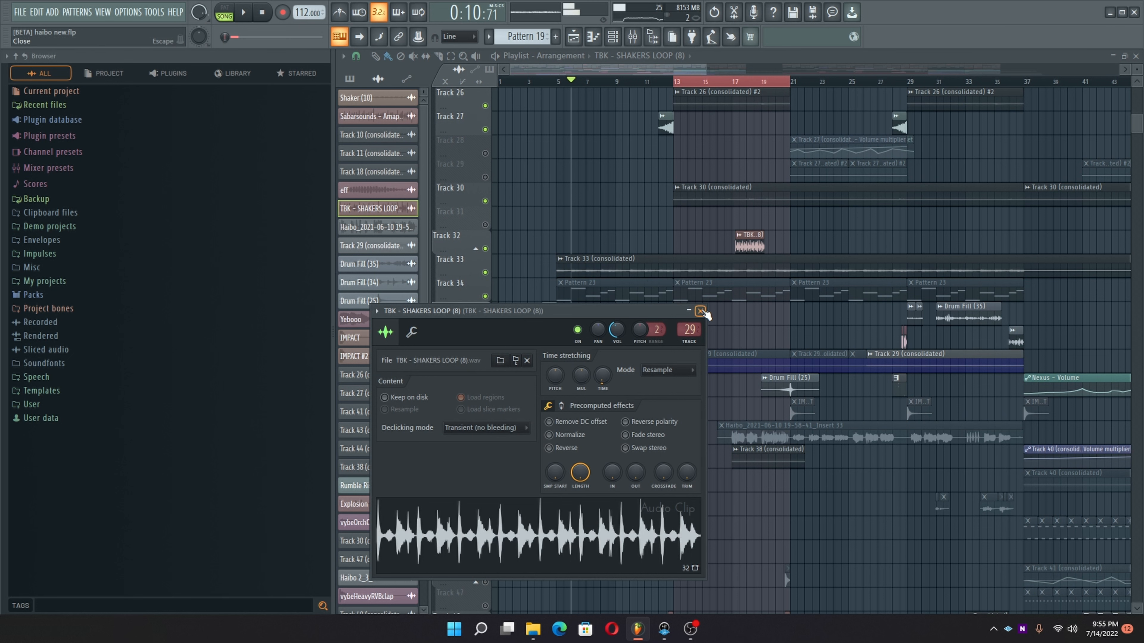
click(700, 311)
Step: Select the section from bar 21 into bar 28 as the playback loop, play its start briefly, and stop
click(676, 82)
scroll(715, 158, up, 2)
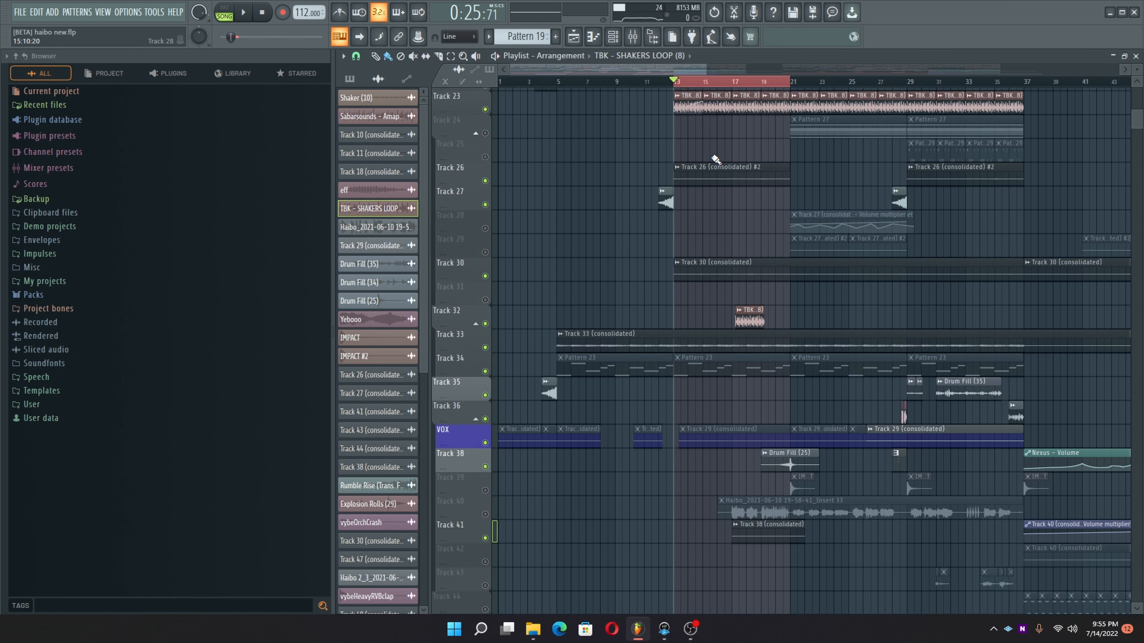
scroll(715, 158, down, 9)
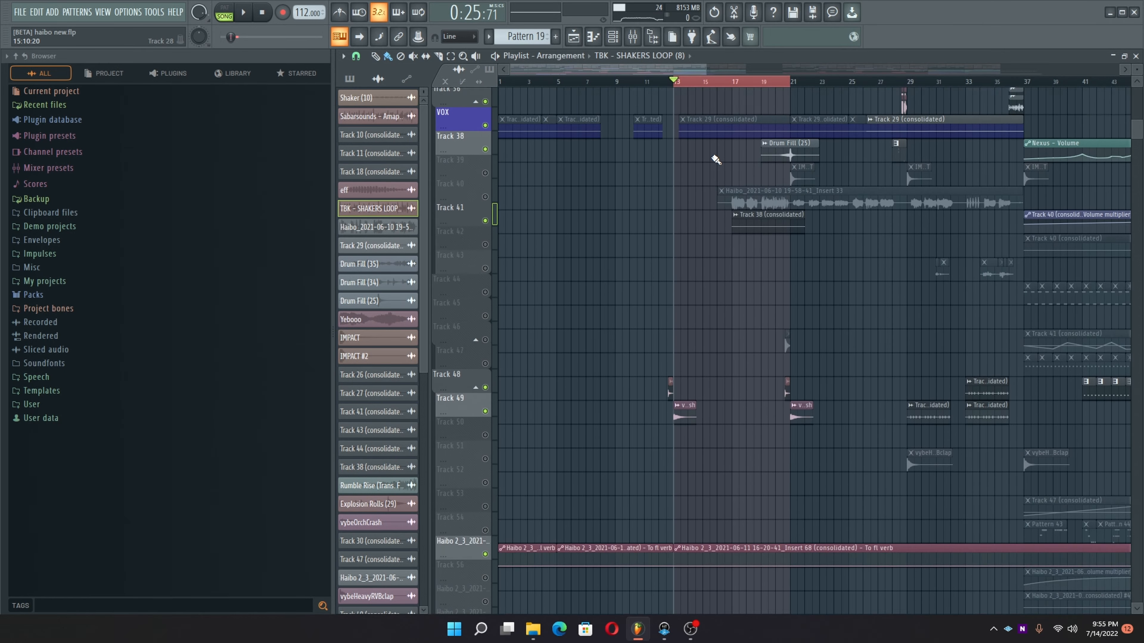
scroll(716, 159, up, 15)
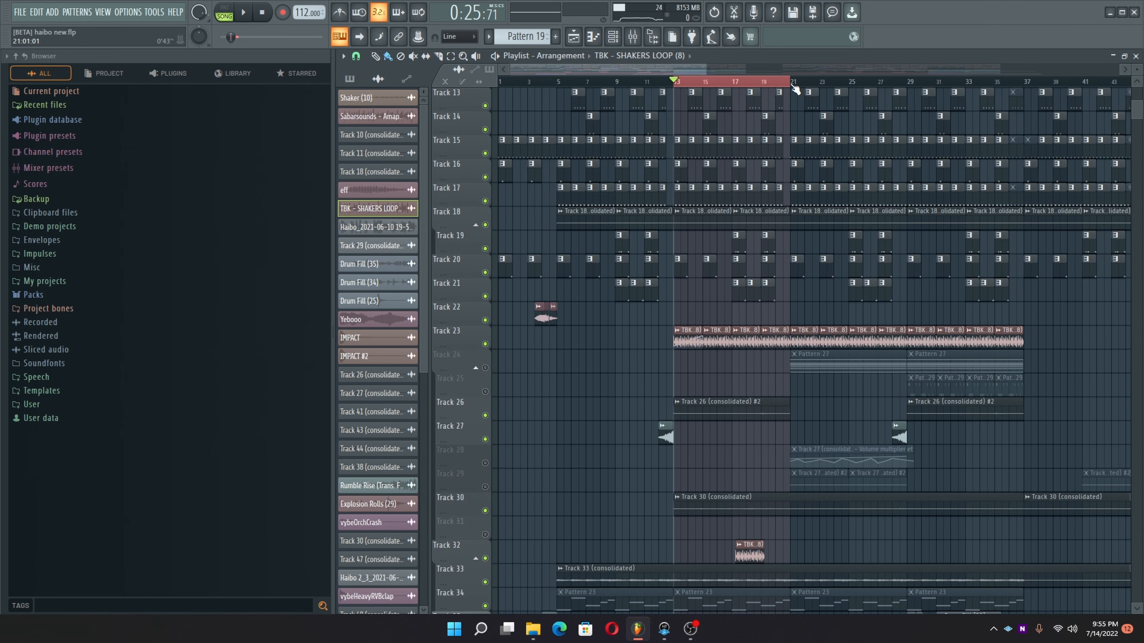
drag(794, 84, 899, 175)
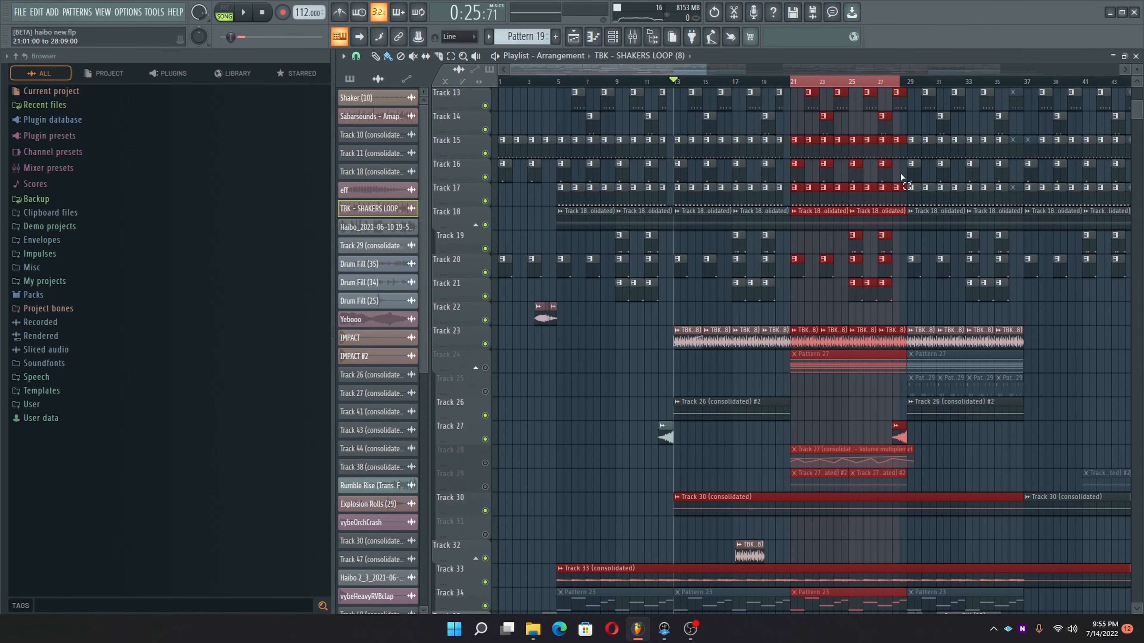
key(space)
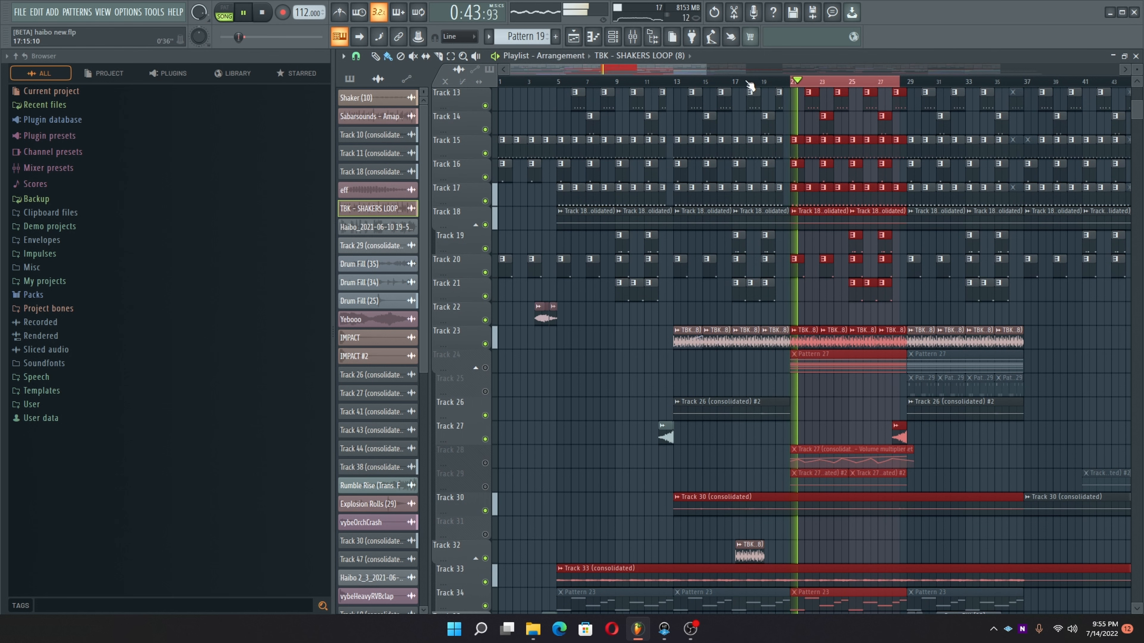
key(space)
scroll(729, 84, down, 1)
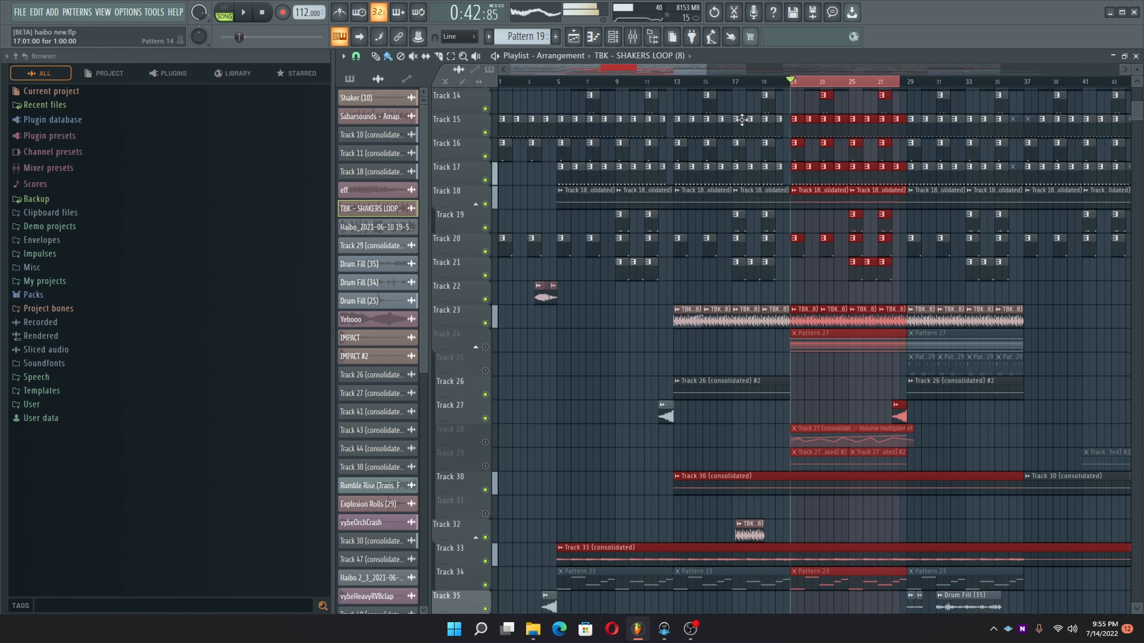
Step: Look over the arrangement around Tracks 14 to 47 and set the playback position to bar 21
click(674, 83)
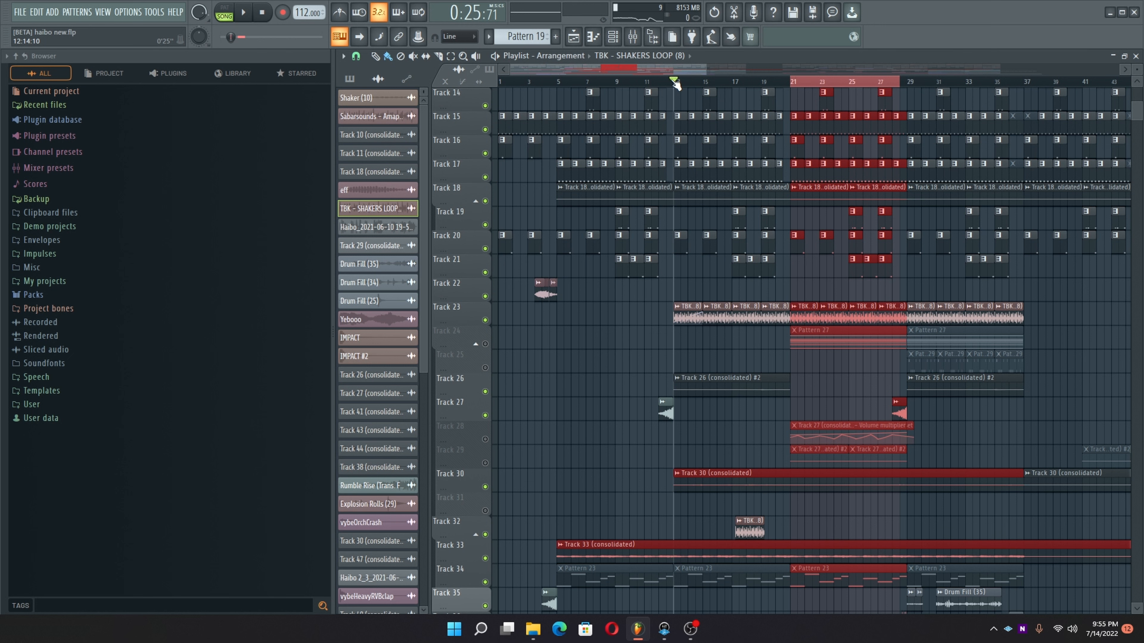
scroll(675, 83, down, 5)
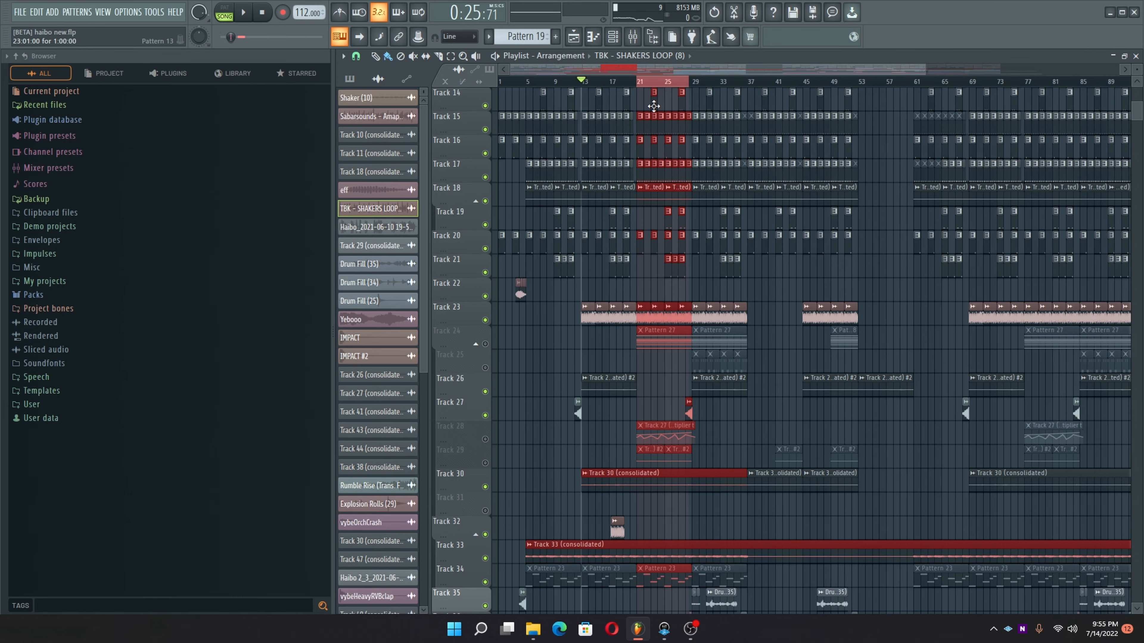
scroll(639, 150, down, 5)
scroll(639, 150, down, 1)
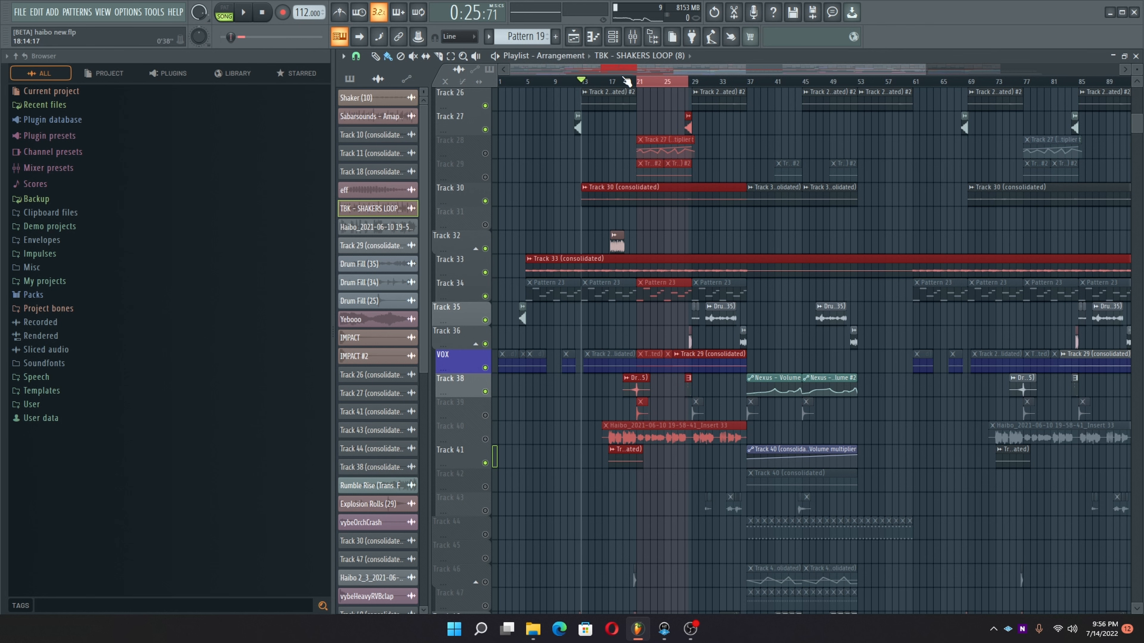
click(637, 81)
scroll(638, 82, up, 7)
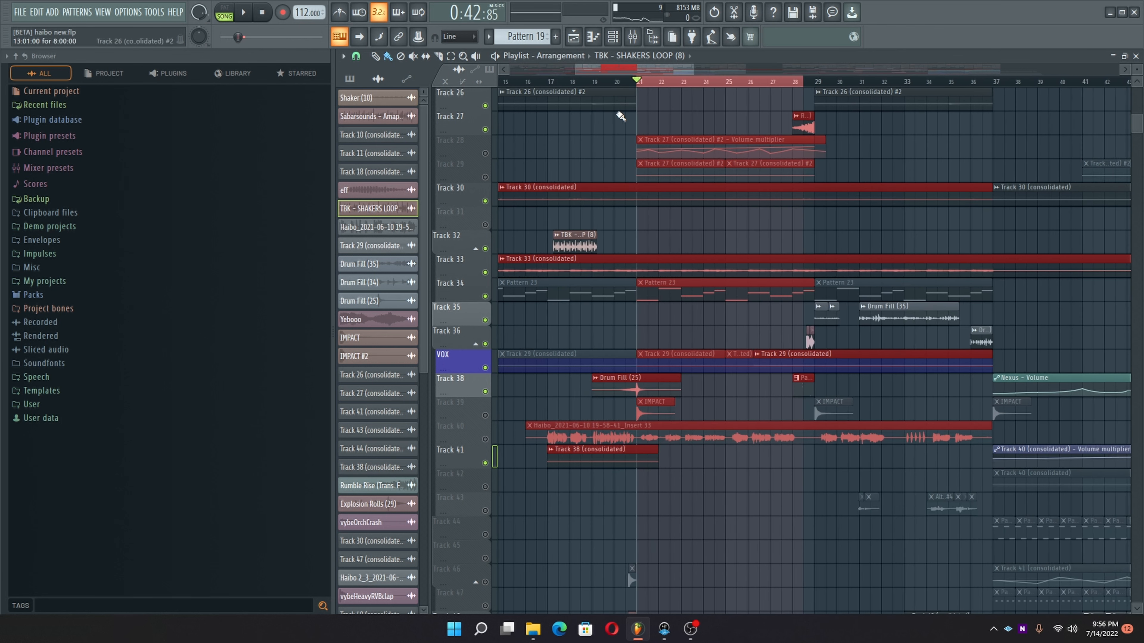
Step: Clear the clip selection, then play the arrangement from bar 14 and unmute Track 24 during playback
click(582, 160)
scroll(550, 184, up, 10)
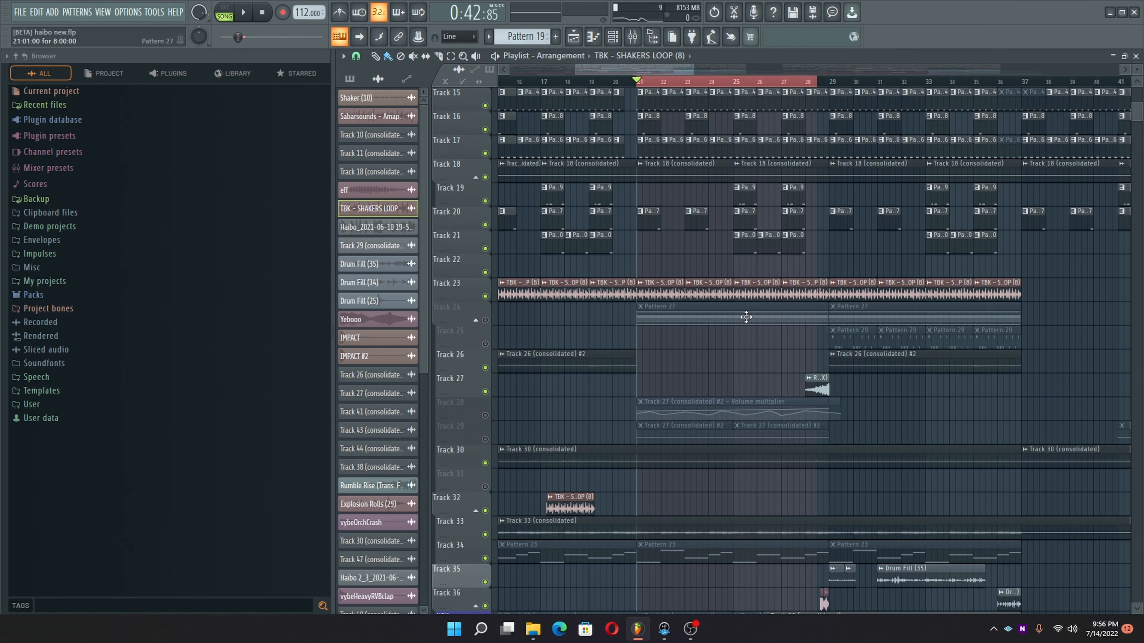
click(589, 82)
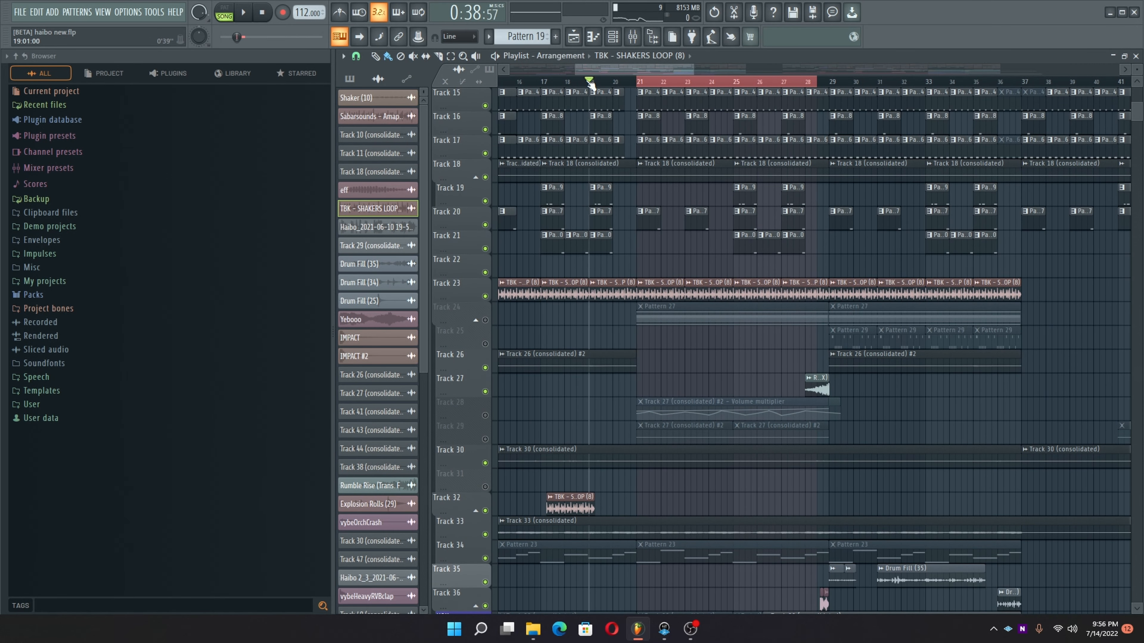
scroll(550, 80, left, 2)
click(516, 80)
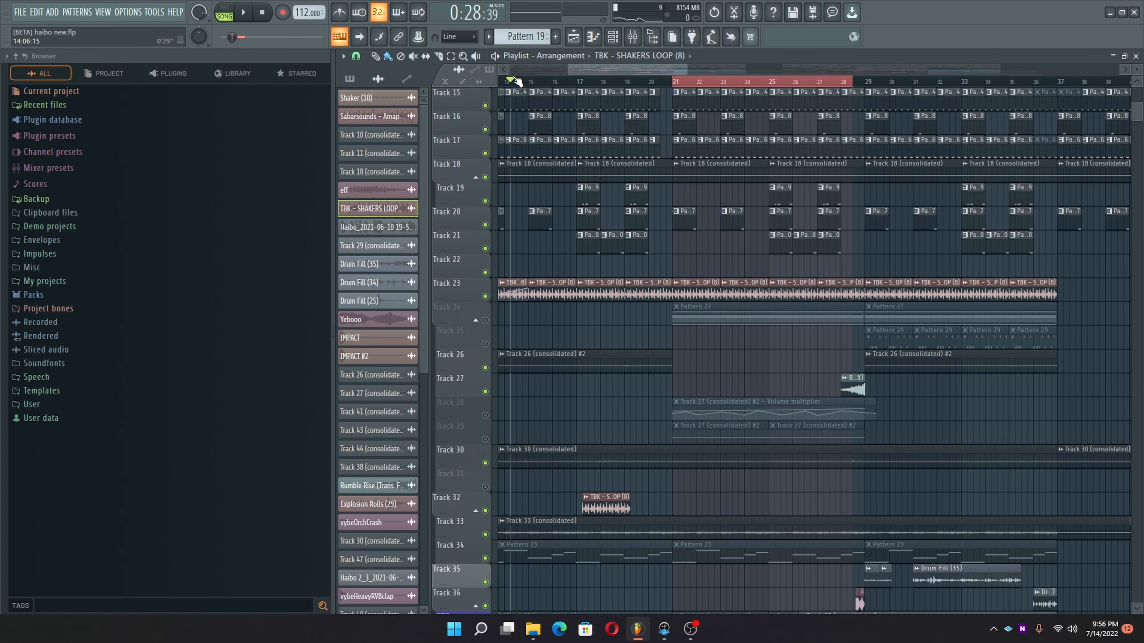
key(space)
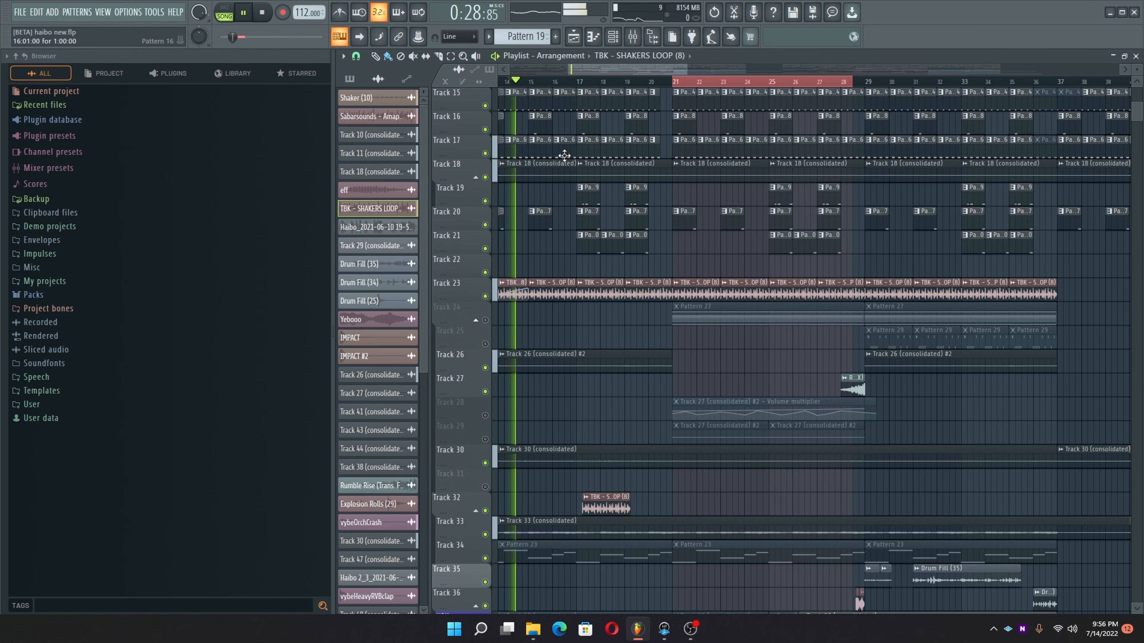
click(484, 320)
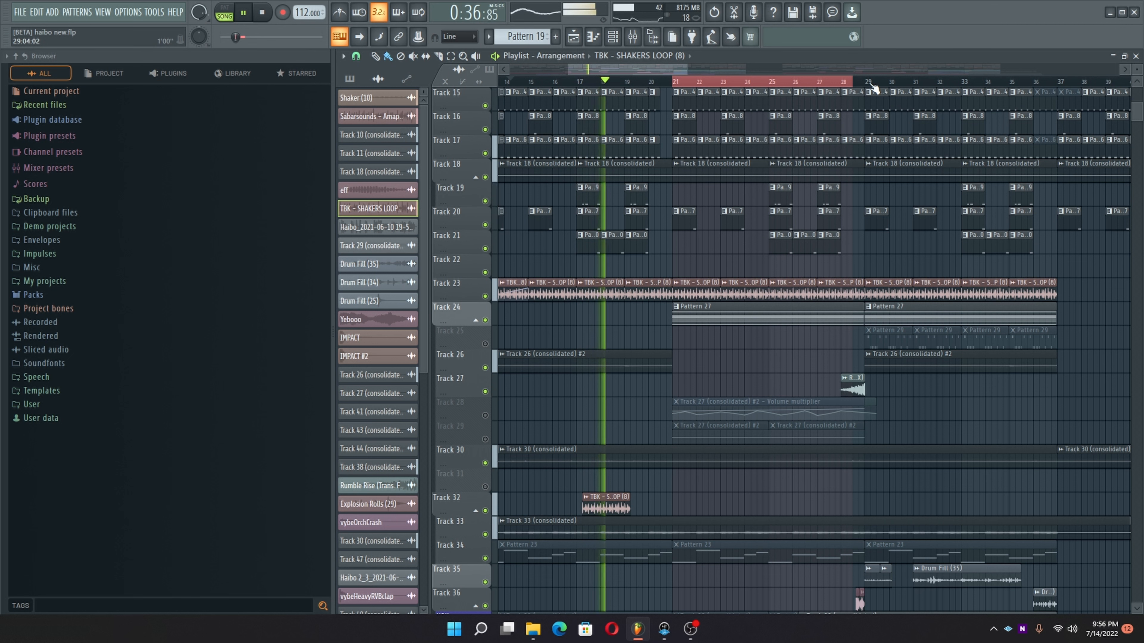
Step: Select the section from bar 21 to bar 29 as the playback loop and play into it from bar 18
drag(866, 84, 681, 145)
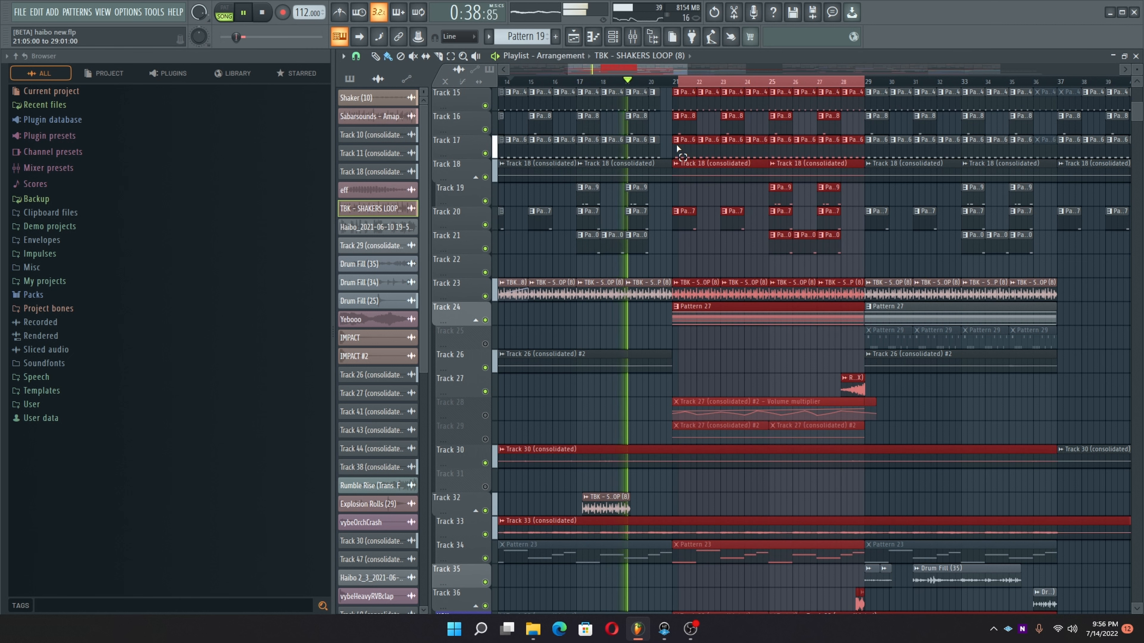
key(space)
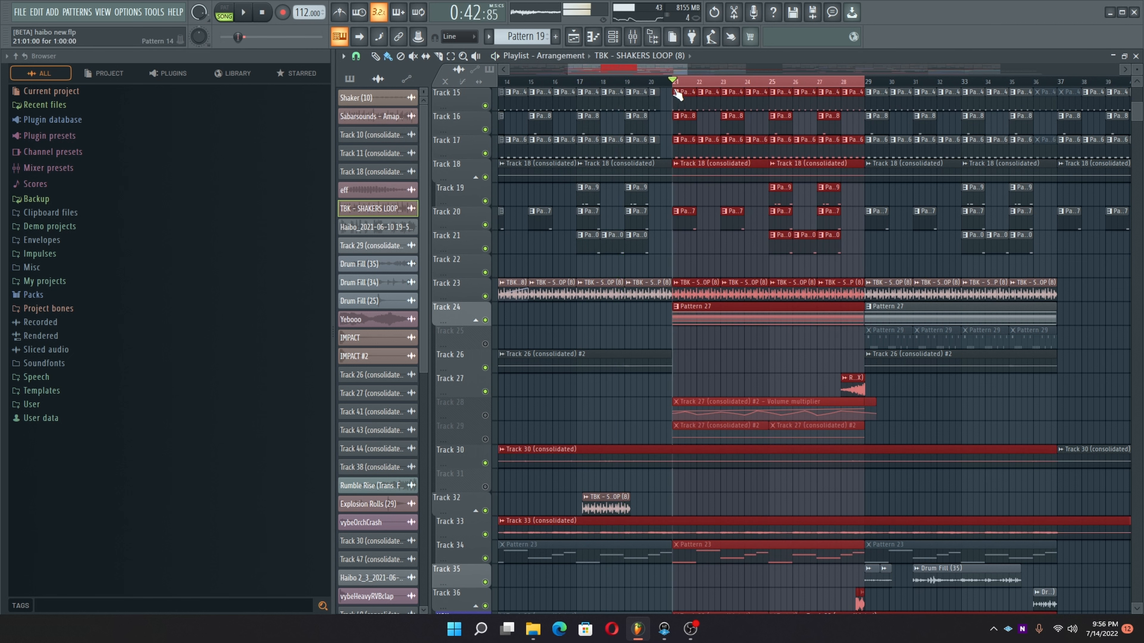
click(604, 83)
key(space)
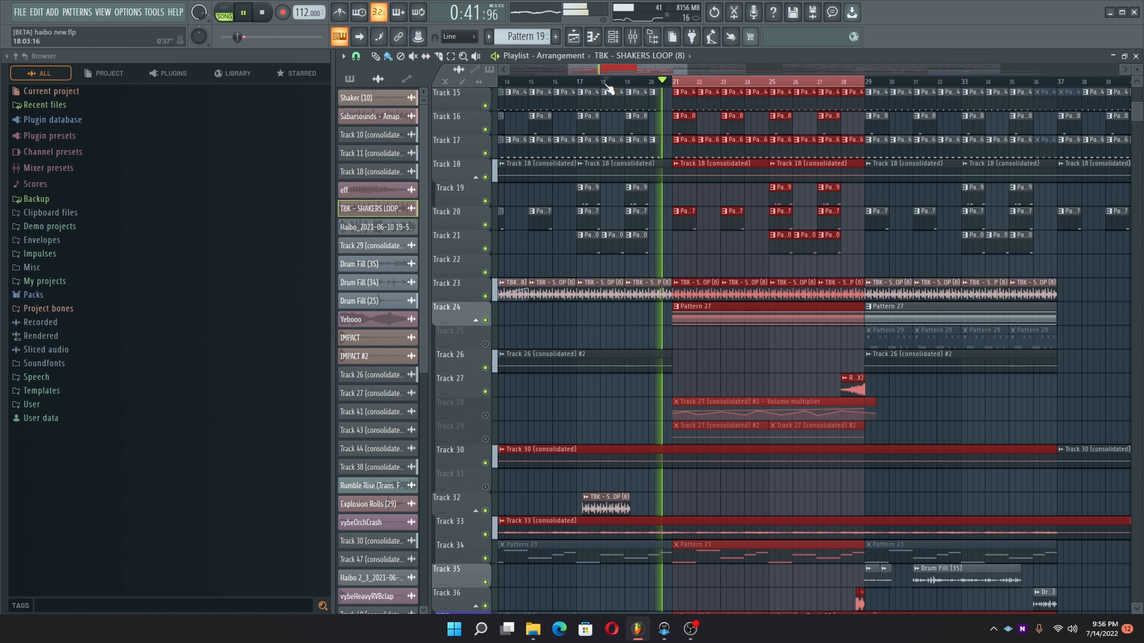
Step: Examine the Purity #3 notes of Pattern 27 on Track 24 in the piano roll, audition the pattern, and close the piano roll
scroll(713, 153, down, 5)
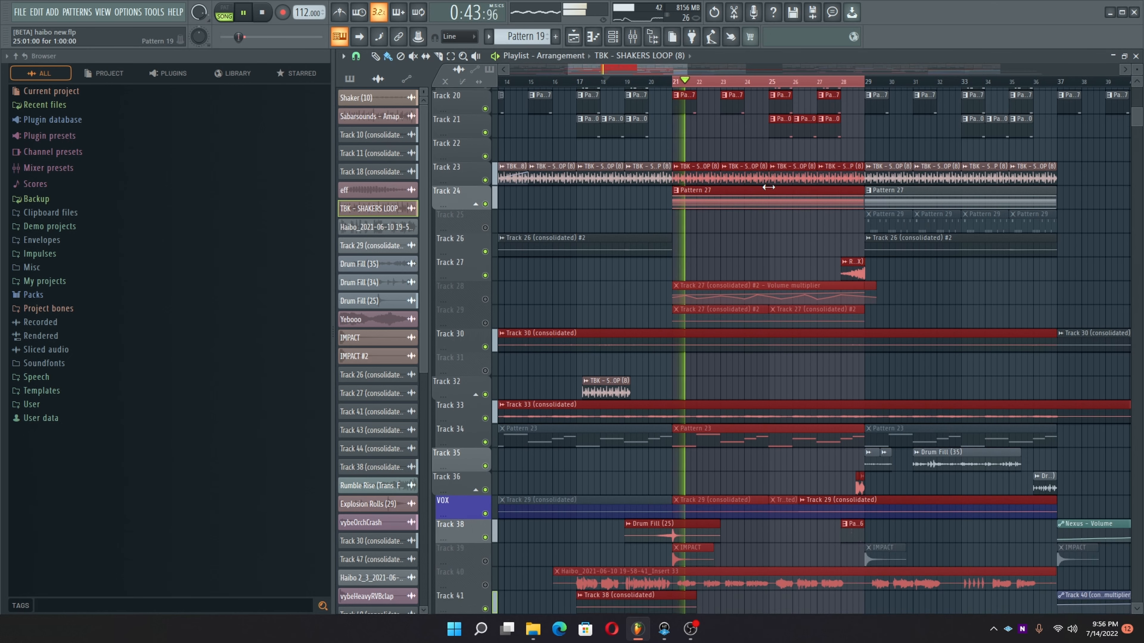
scroll(721, 167, up, 2)
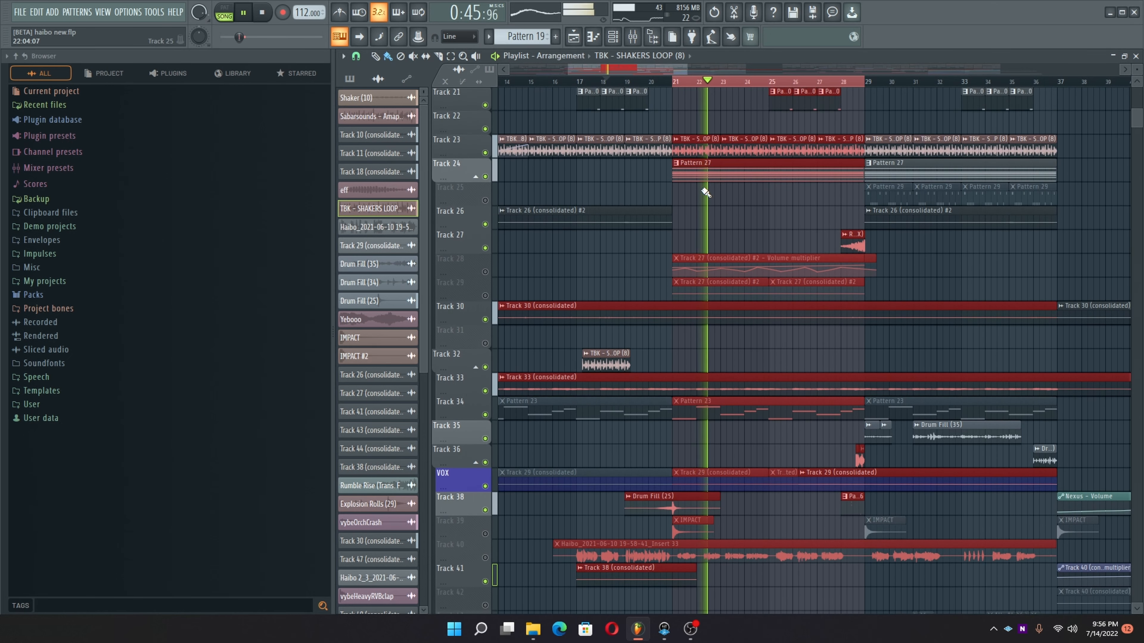
double_click(710, 179)
scroll(652, 186, up, 5)
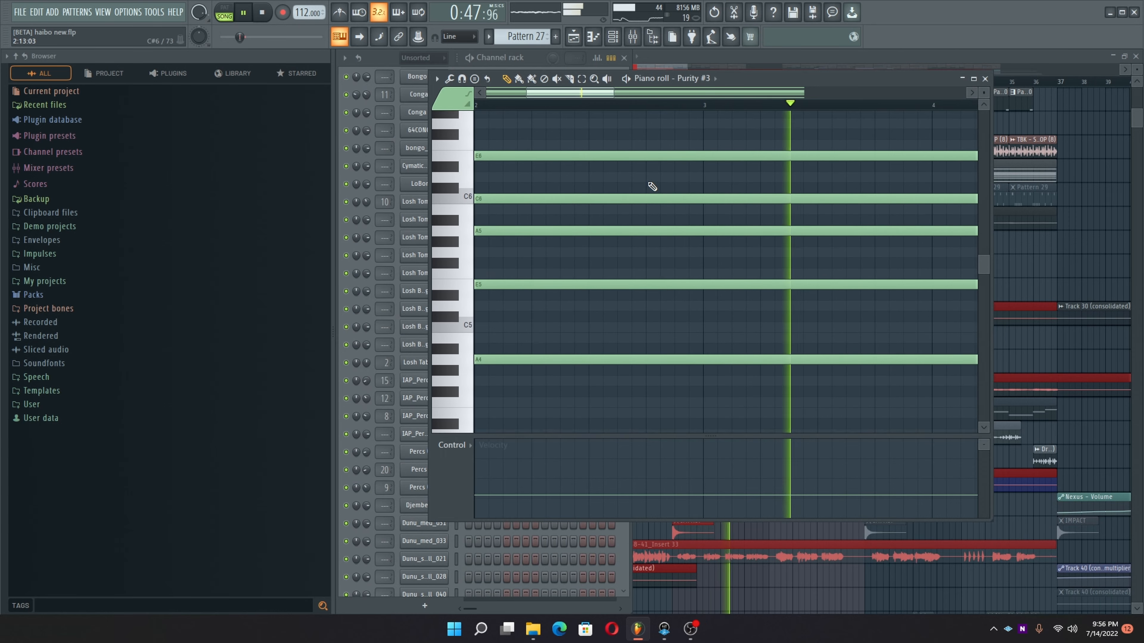
scroll(537, 107, down, 3)
scroll(536, 107, down, 2)
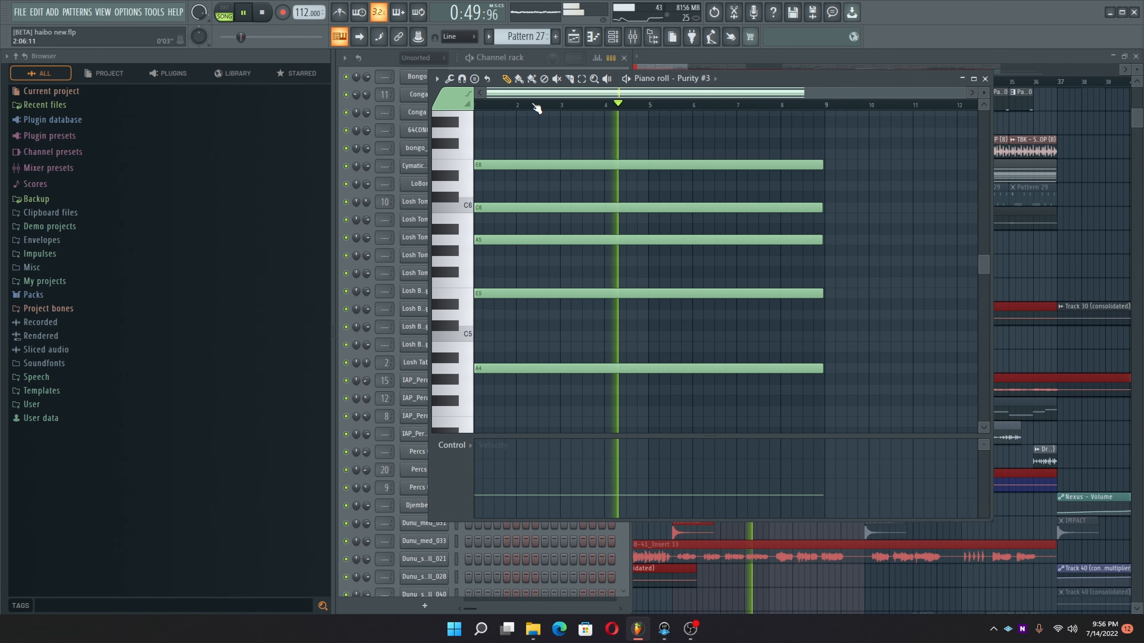
scroll(575, 168, down, 12)
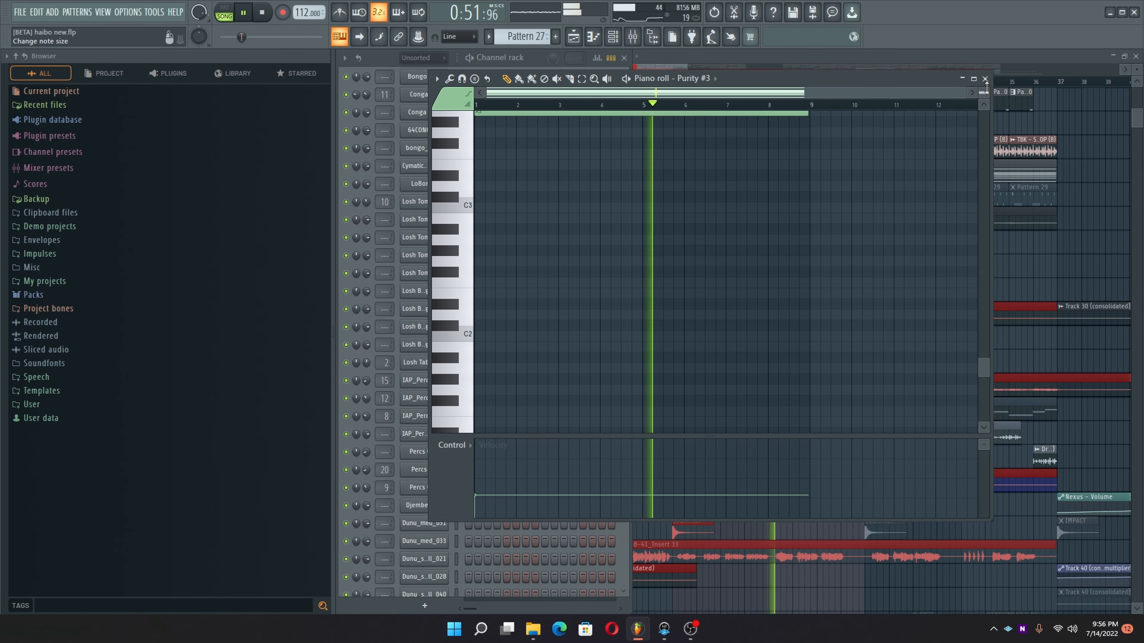
click(984, 78)
key(space)
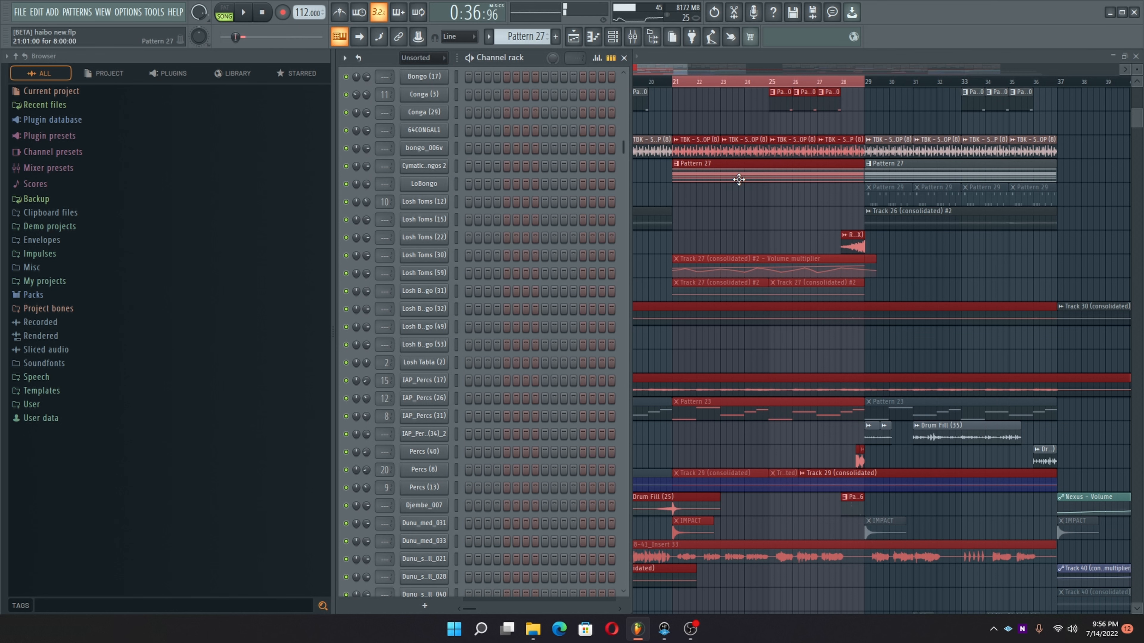
double_click(739, 180)
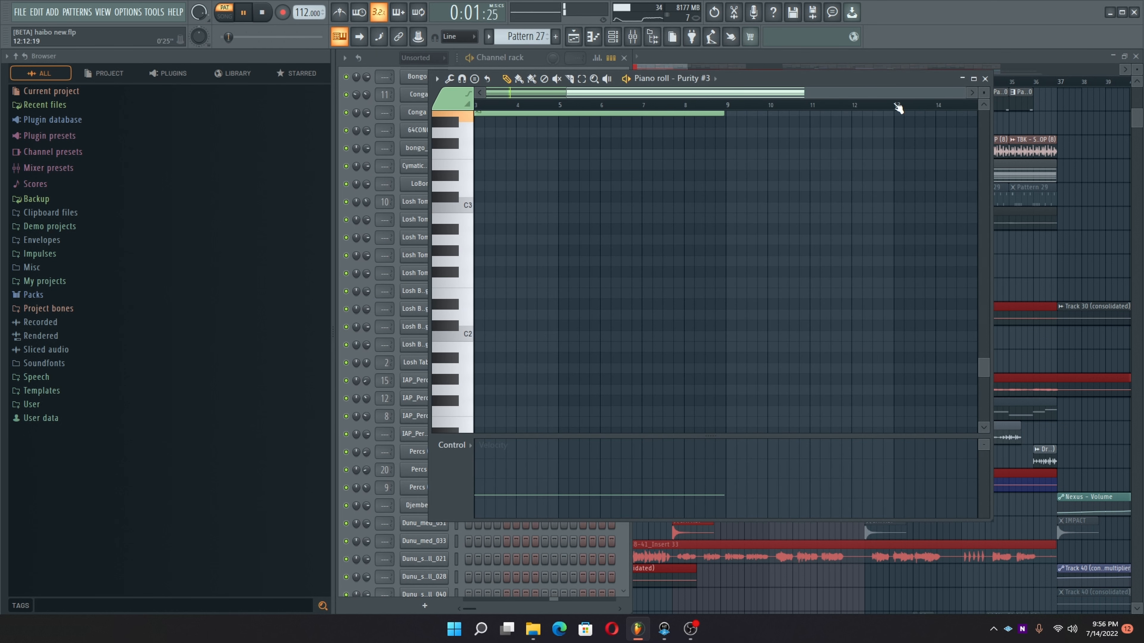
click(985, 79)
Step: Look through the mixer tracks while Pattern 27 plays, and close the mixer
click(632, 36)
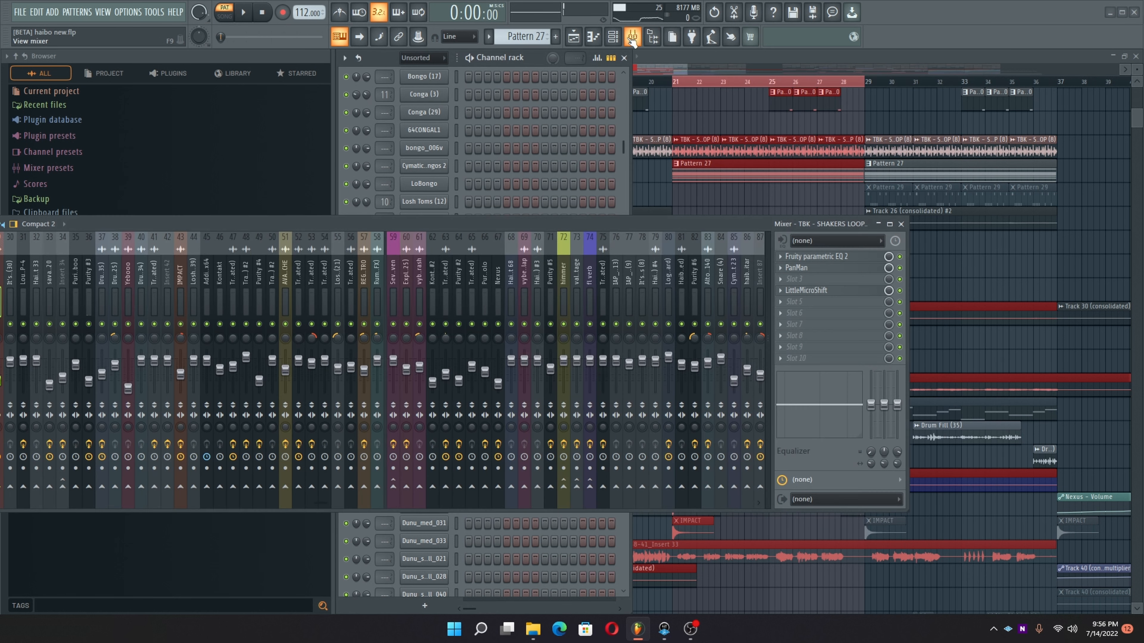
drag(445, 233, 669, 225)
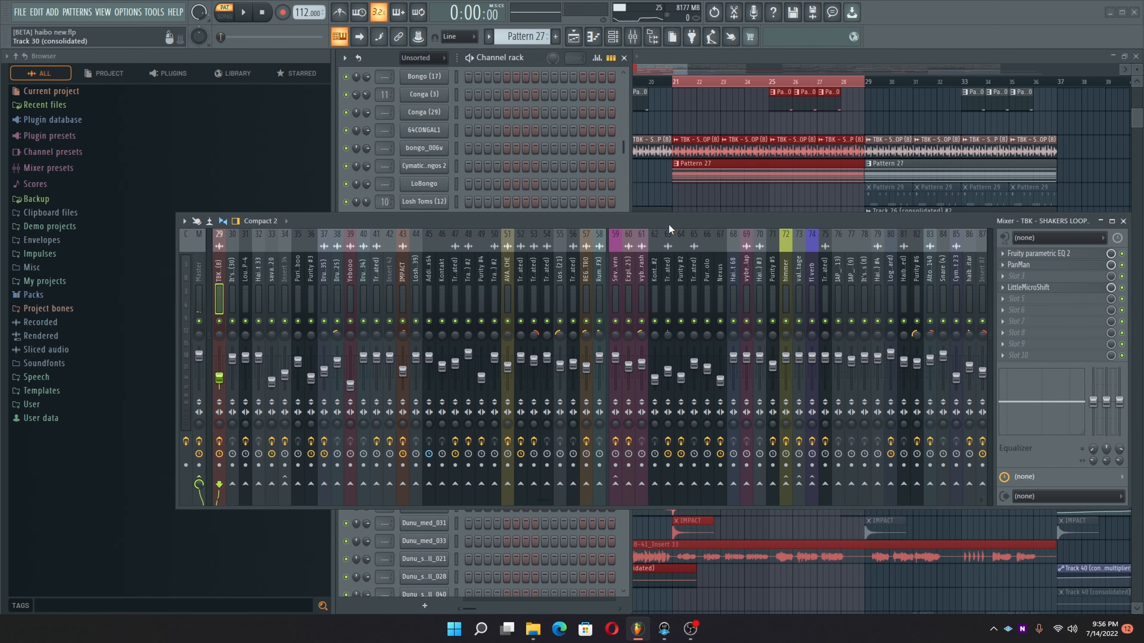
scroll(488, 272, up, 10)
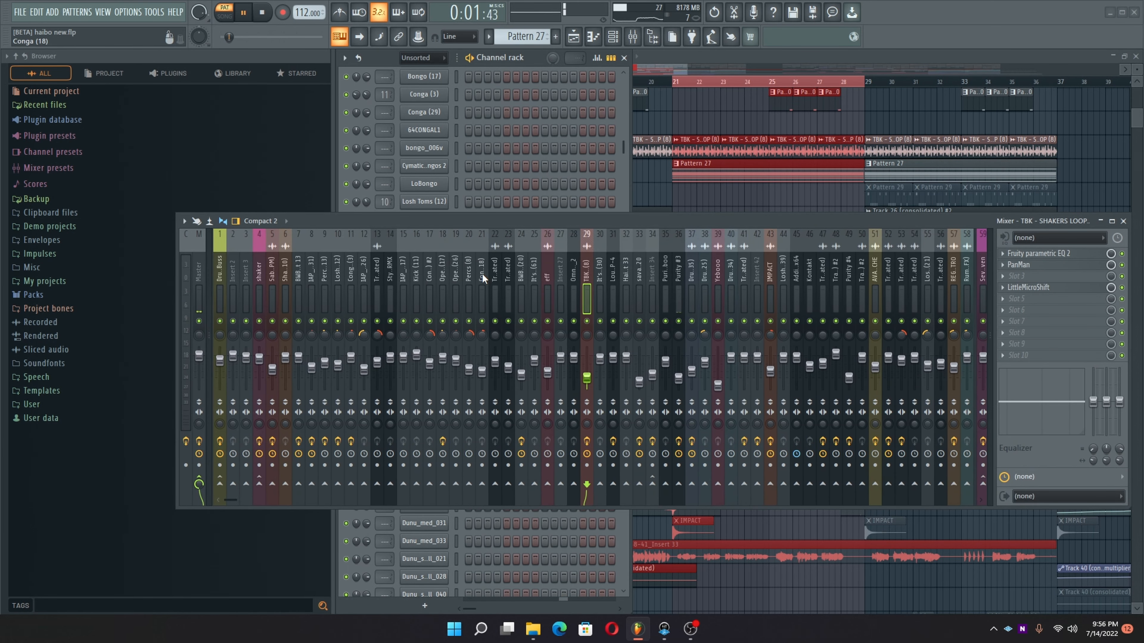
scroll(483, 273, down, 8)
scroll(482, 273, up, 6)
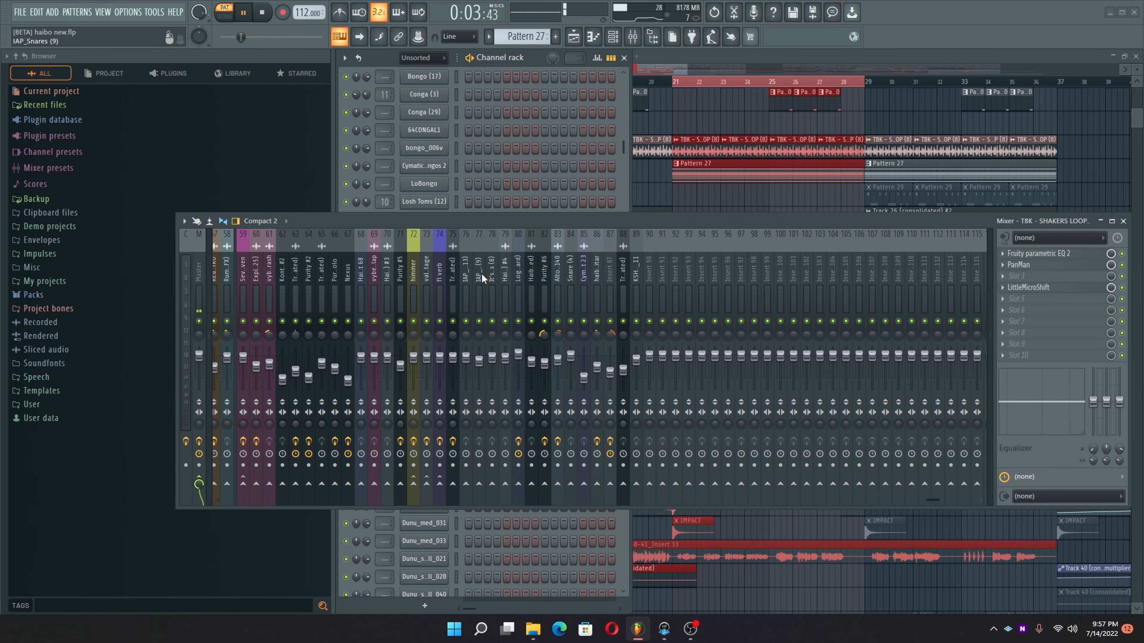
scroll(481, 272, up, 3)
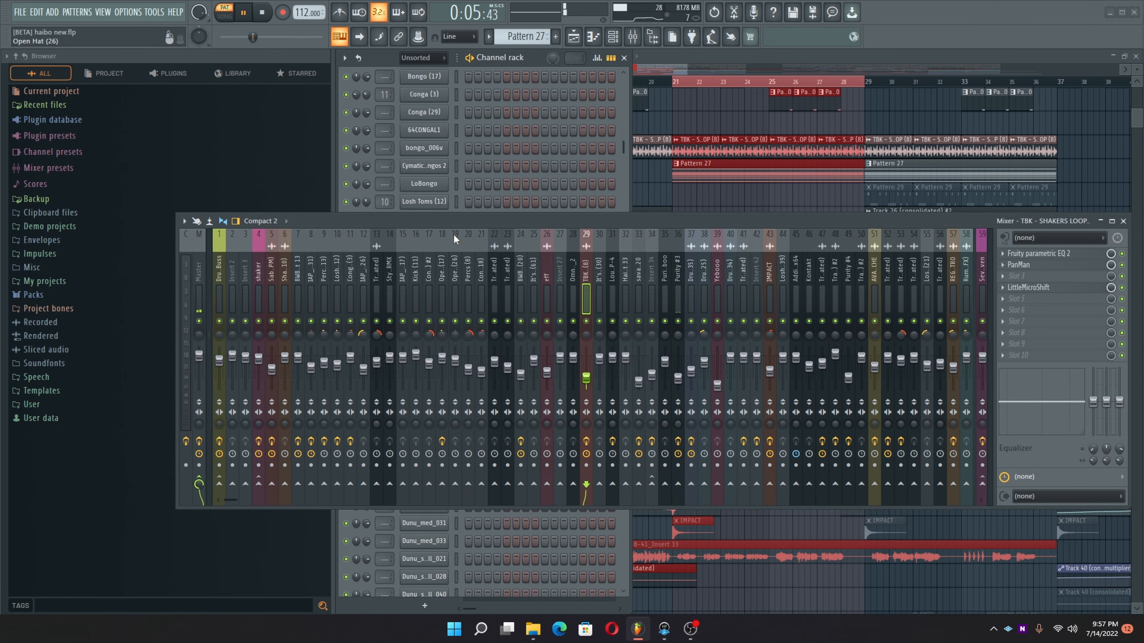
drag(451, 218, 242, 505)
click(914, 509)
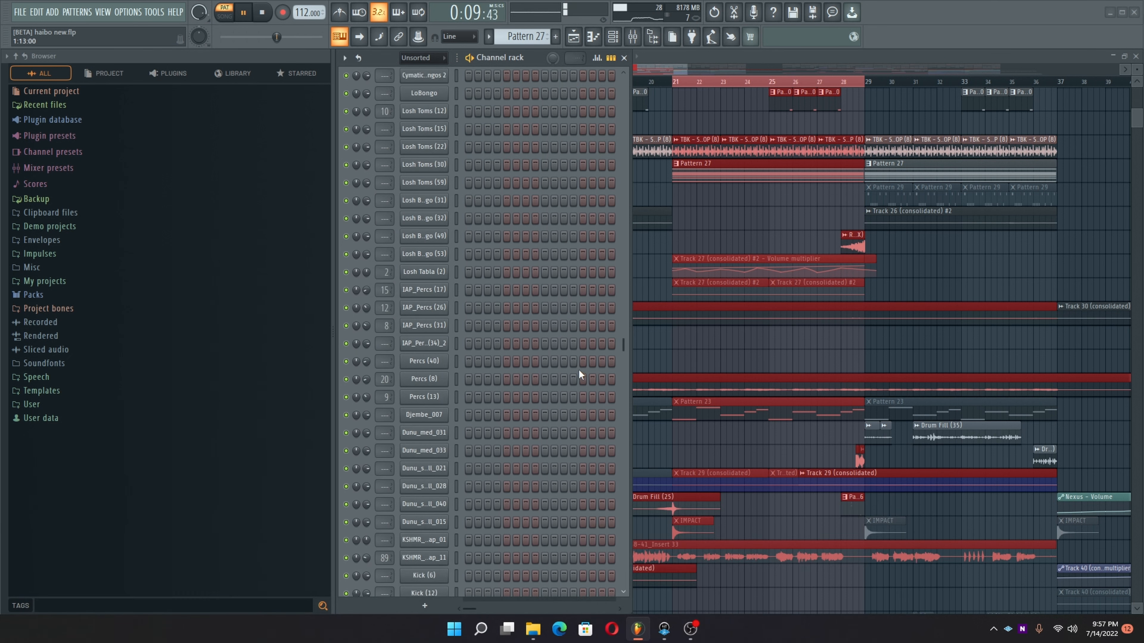
Step: Find the Purity #3 channel in the channel rack and open its instrument and its mixer track effects
scroll(579, 370, down, 8)
scroll(442, 255, up, 4)
key(space)
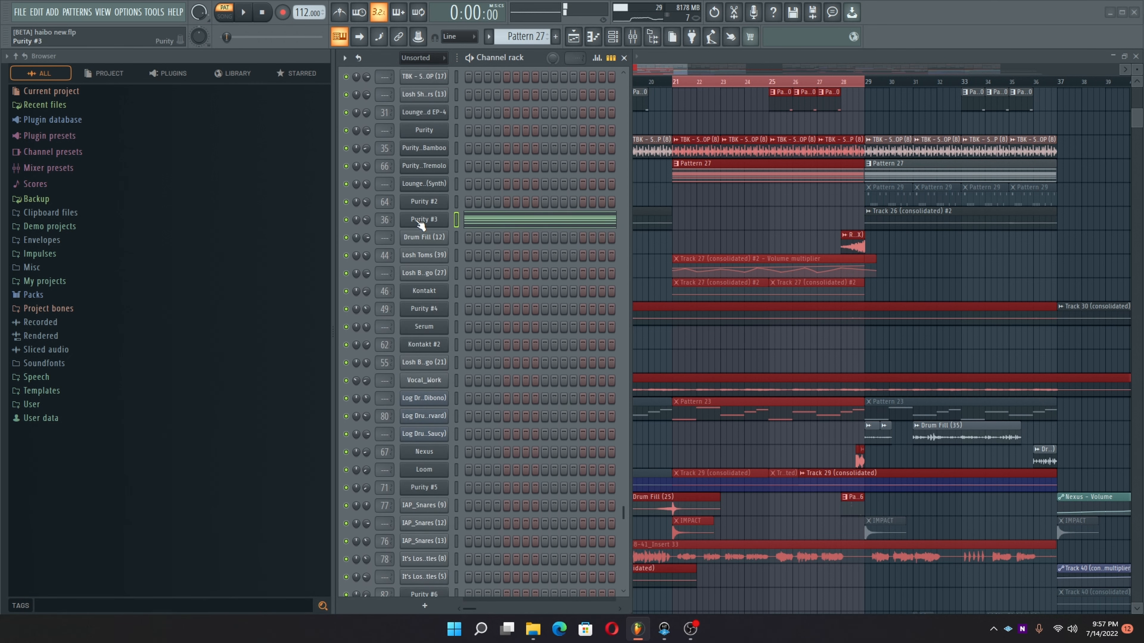
click(412, 212)
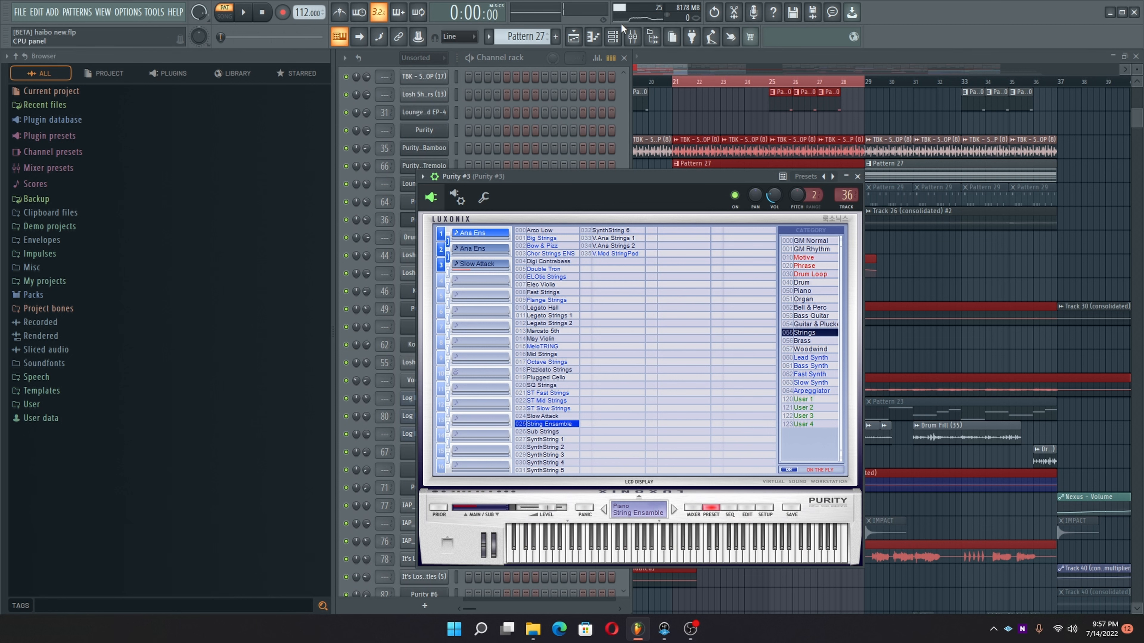
click(626, 39)
click(633, 38)
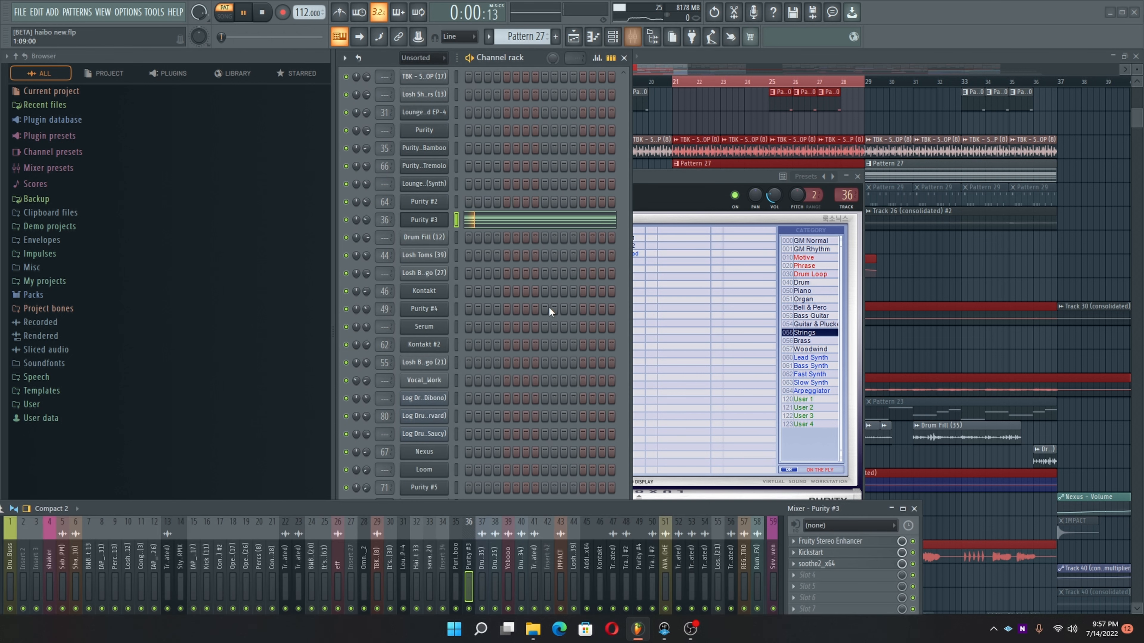
key(space)
drag(674, 511, 348, 356)
Step: Replace the Kickstart effect in slot 2 of the Purity #3 mixer track with the 64-bit VST Kickstart and set its mix to 83%
click(620, 137)
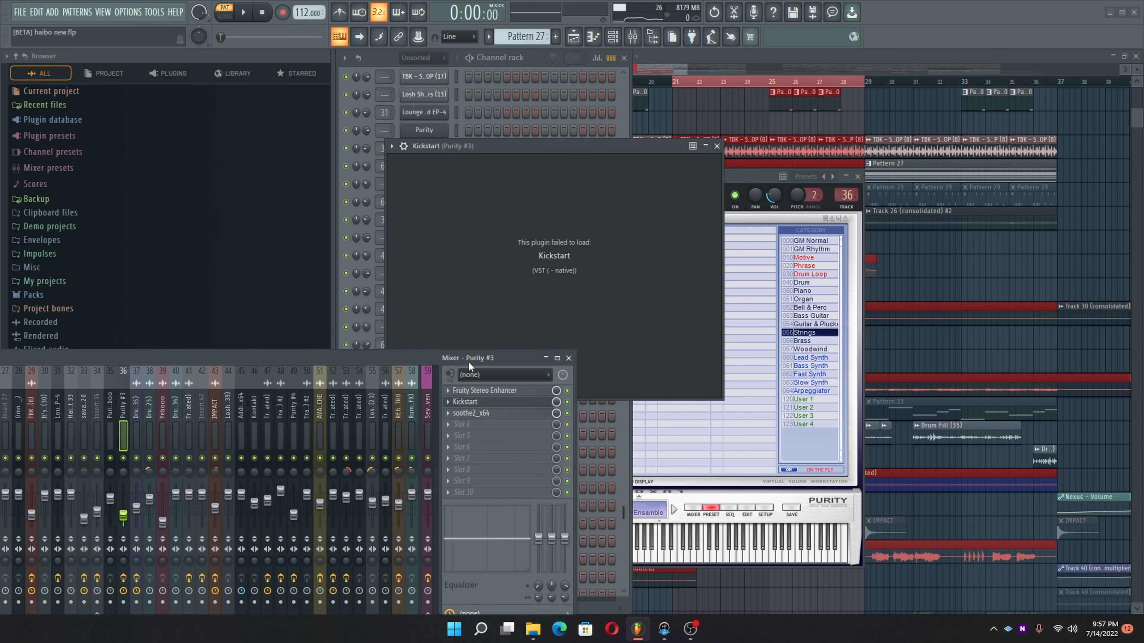
click(450, 403)
mouse_move(480, 334)
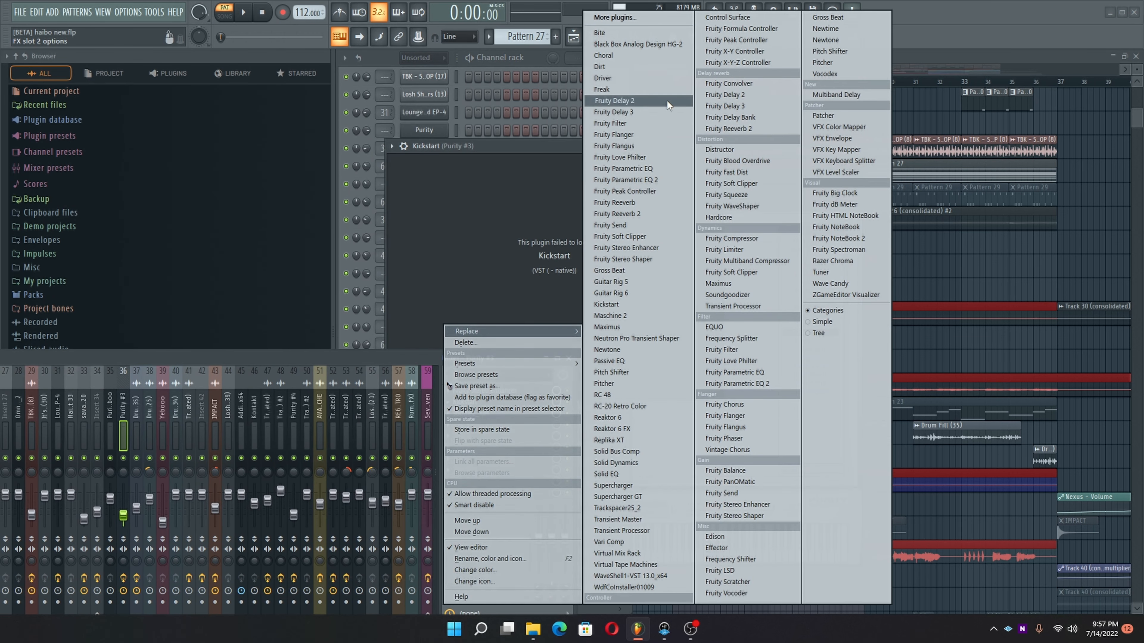
click(640, 18)
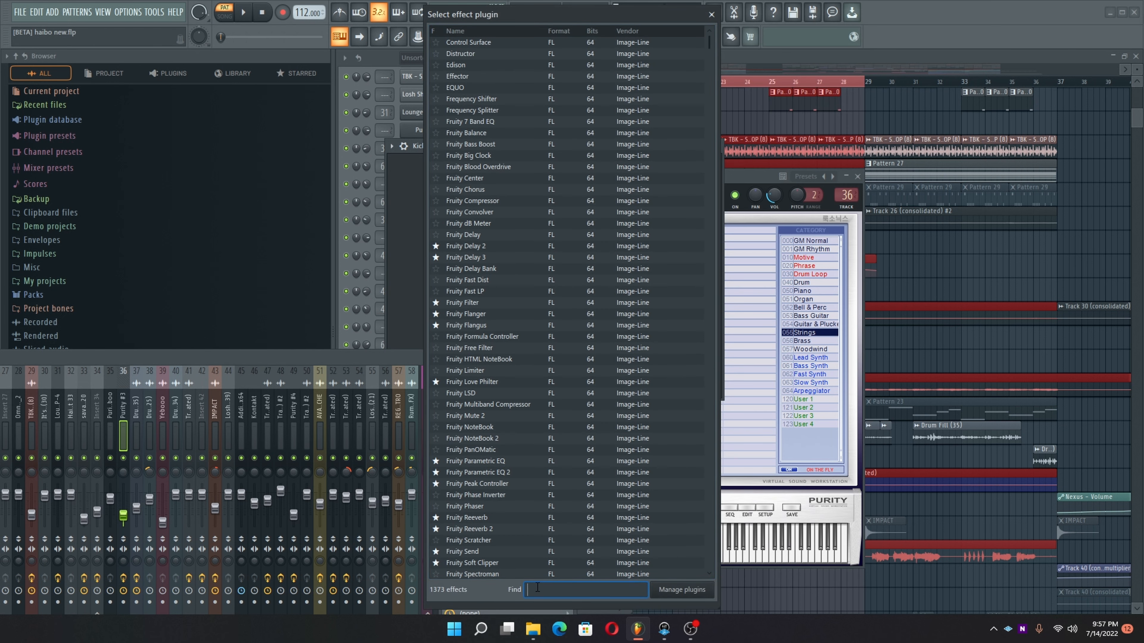
text(kk)
key(BackSpace)
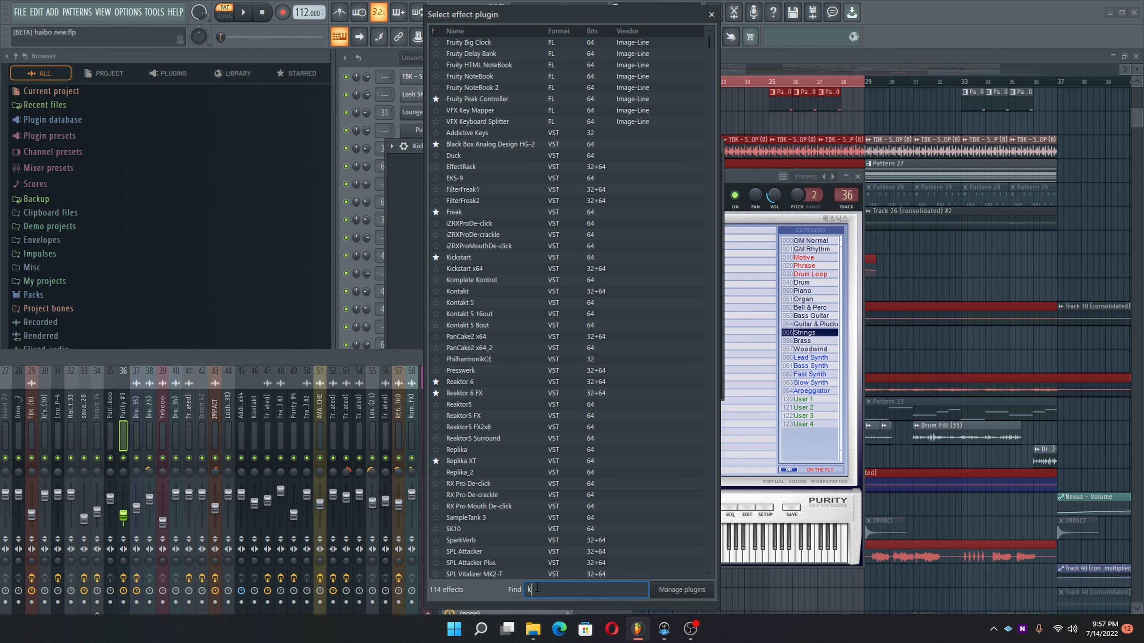
text(ick)
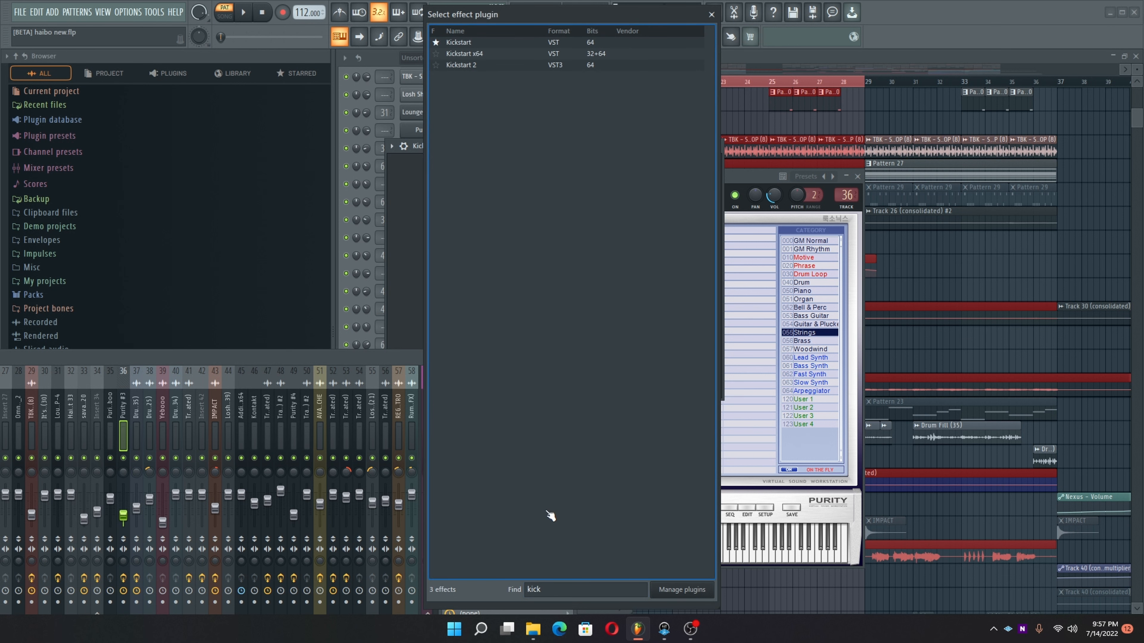
click(512, 45)
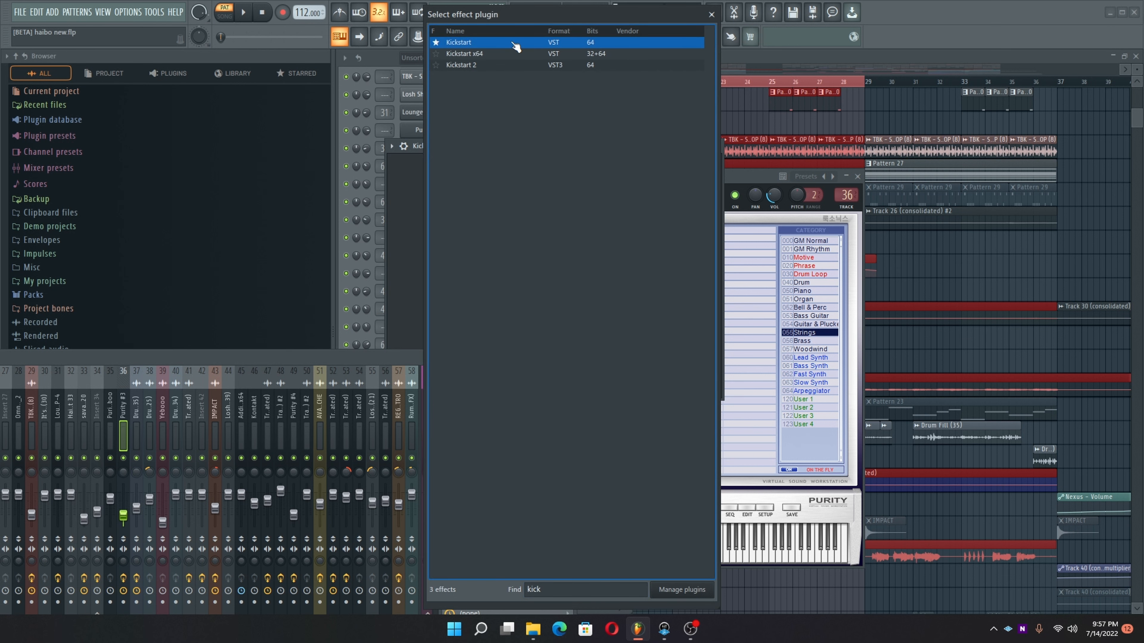
double_click(516, 47)
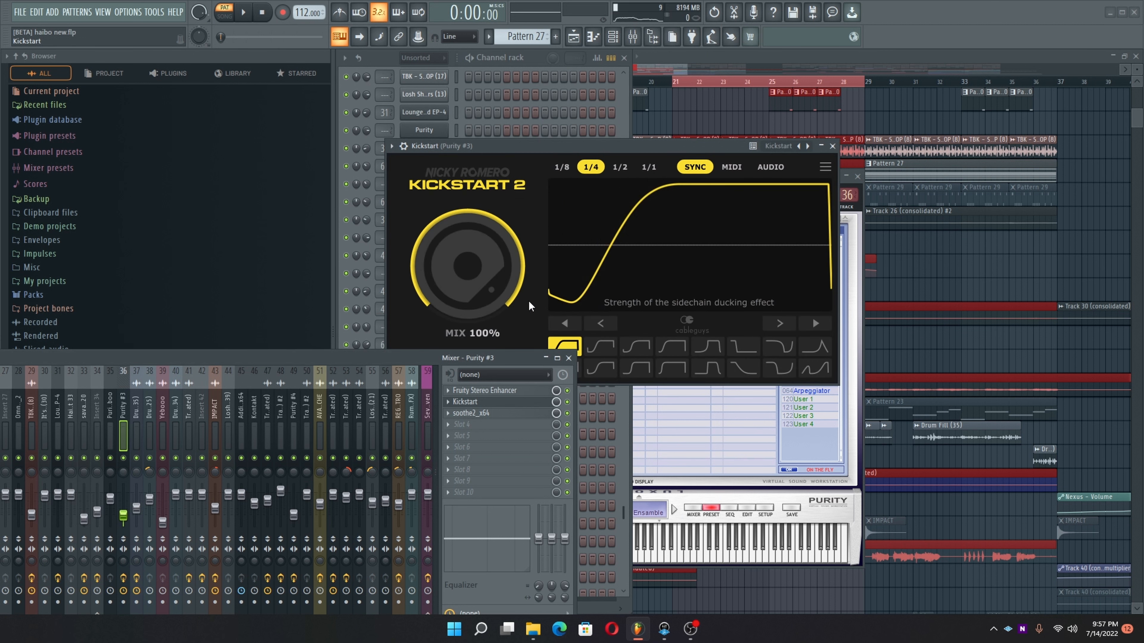
drag(467, 266, 468, 249)
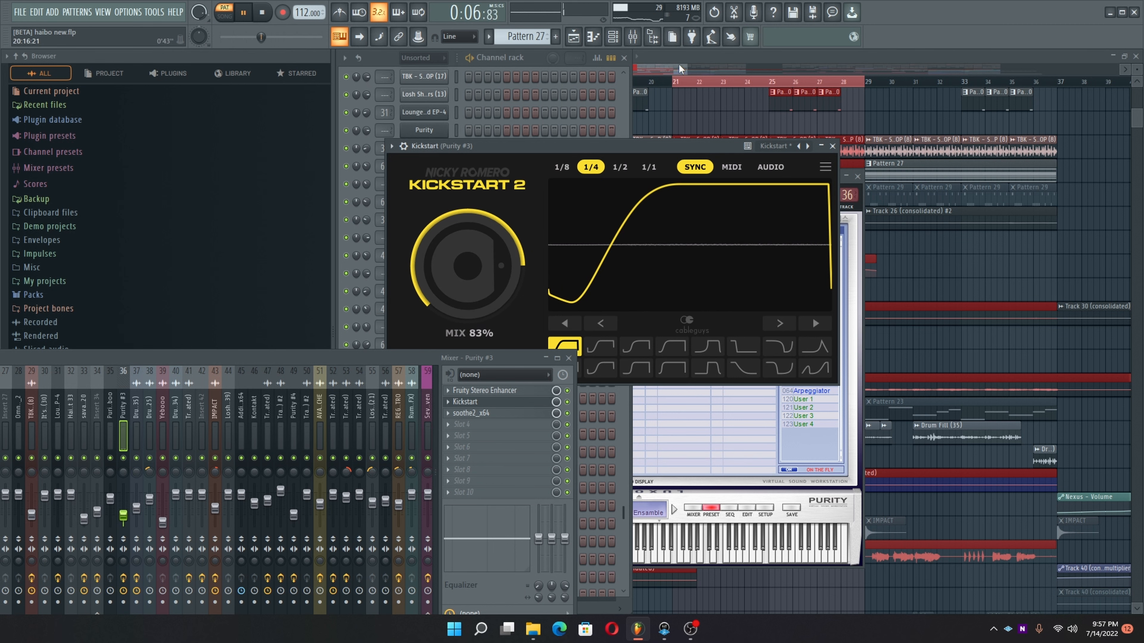
Step: Play the song from bar 21, close the mixer, and unmute the volume automation on Track 28
click(676, 84)
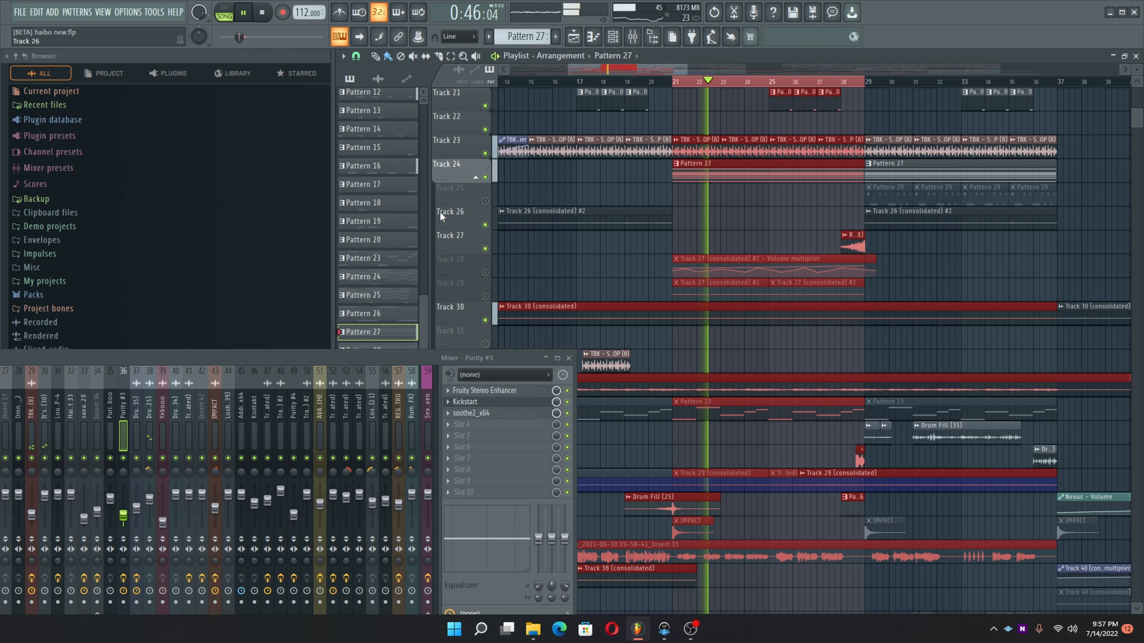
click(568, 357)
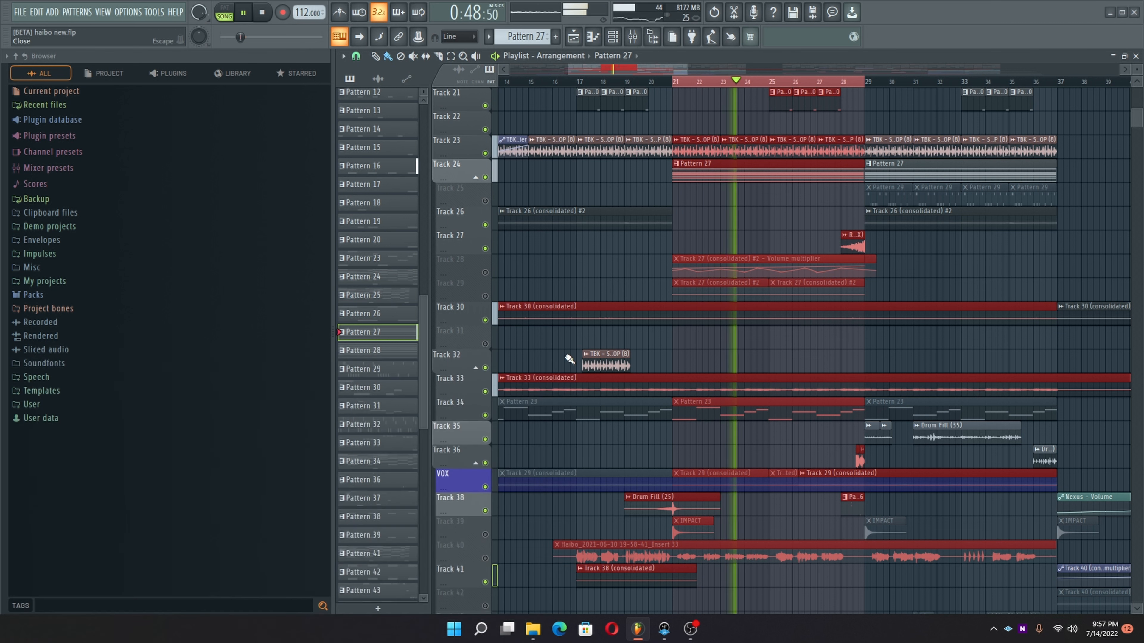
click(493, 273)
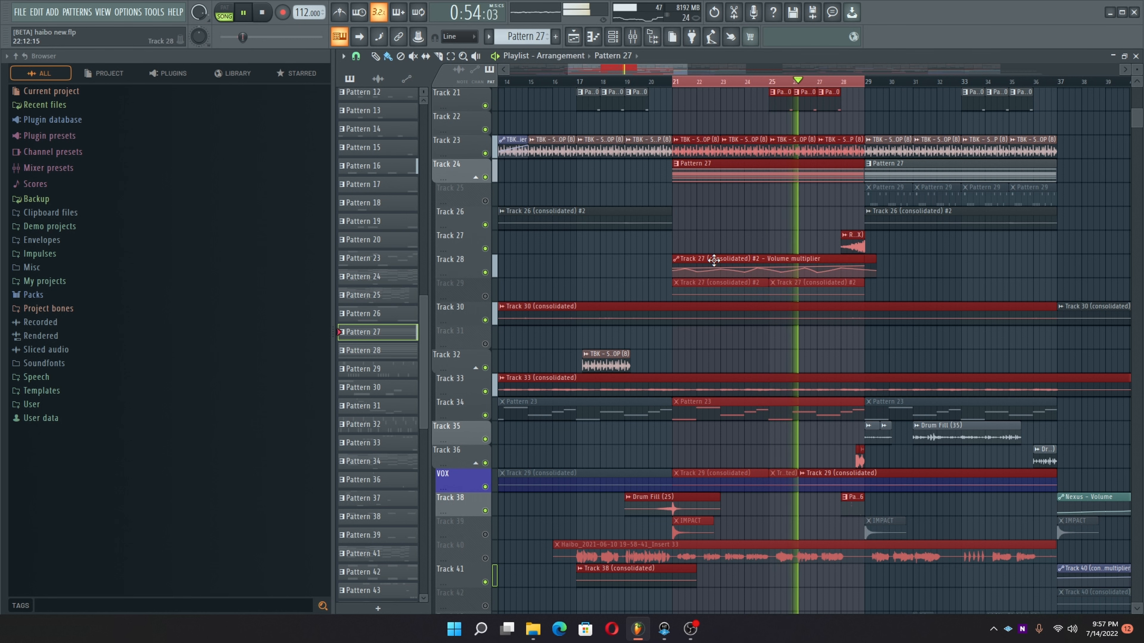
drag(714, 261, 708, 299)
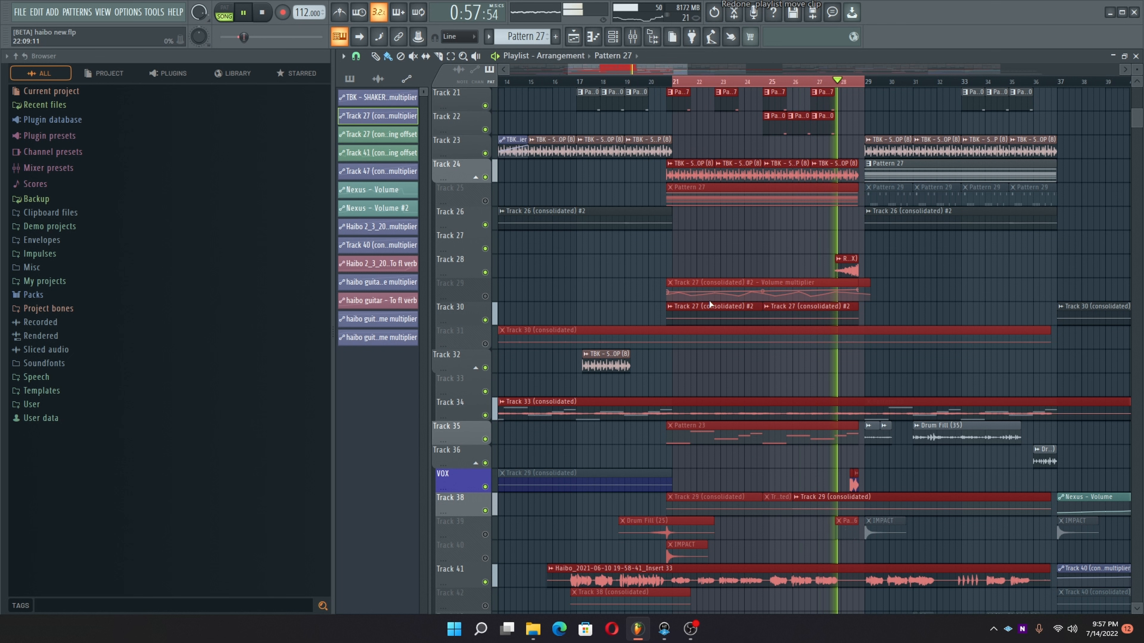
key(space)
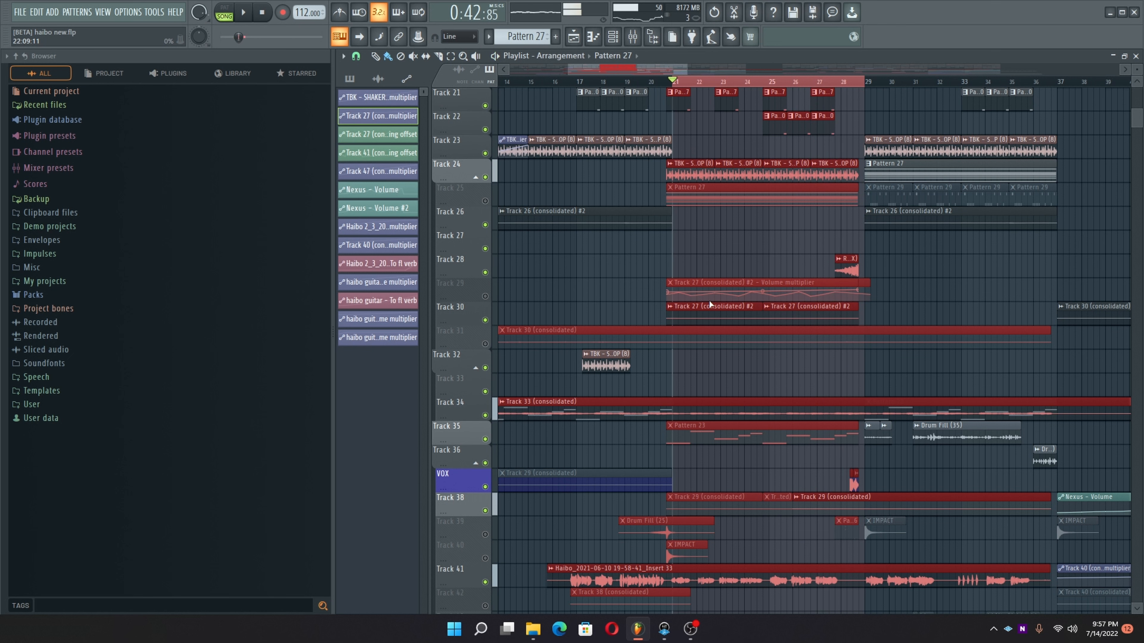
key(ctrl+z)
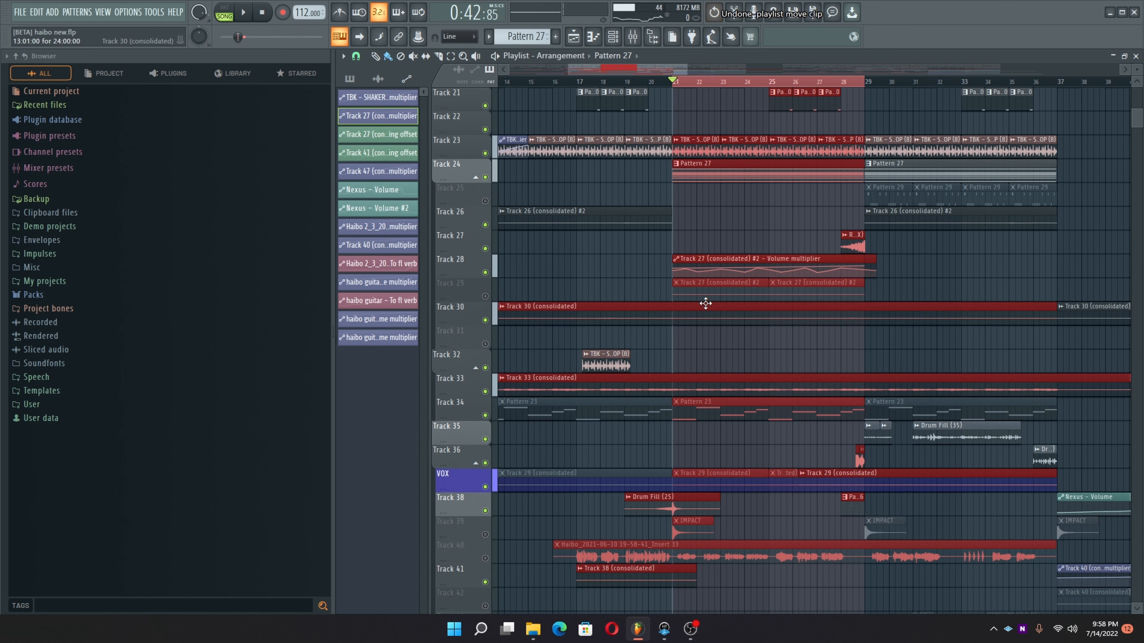
Step: Play the song from bar 21, clear the clip selection, and bring the Panning offset automation to the front on Track 28
key(space)
ctrl+click(940, 283)
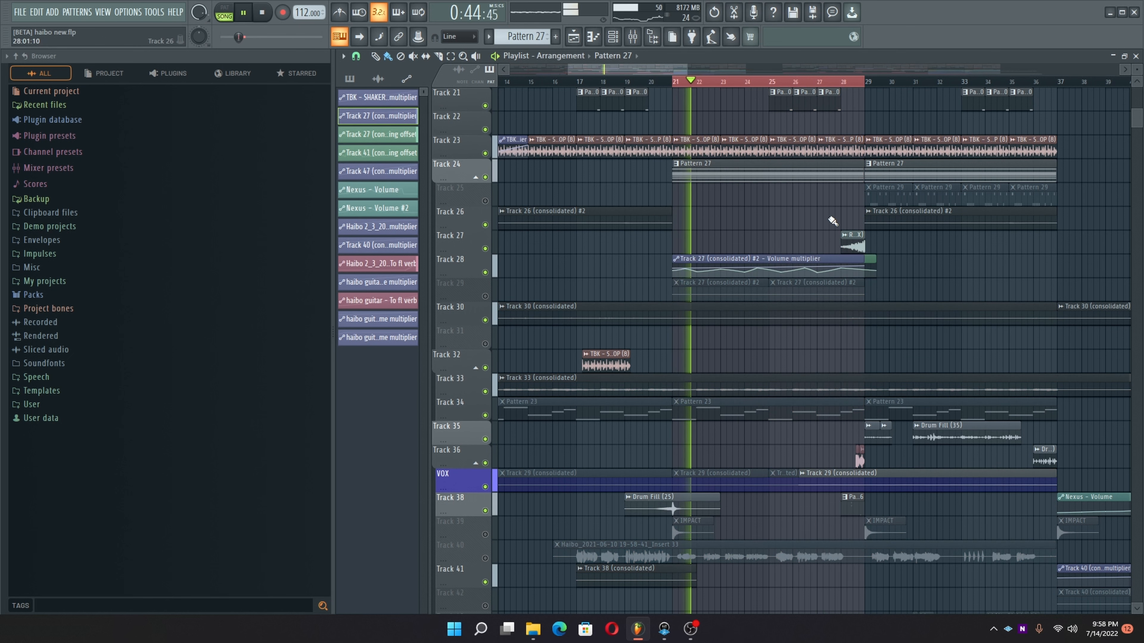
click(755, 262)
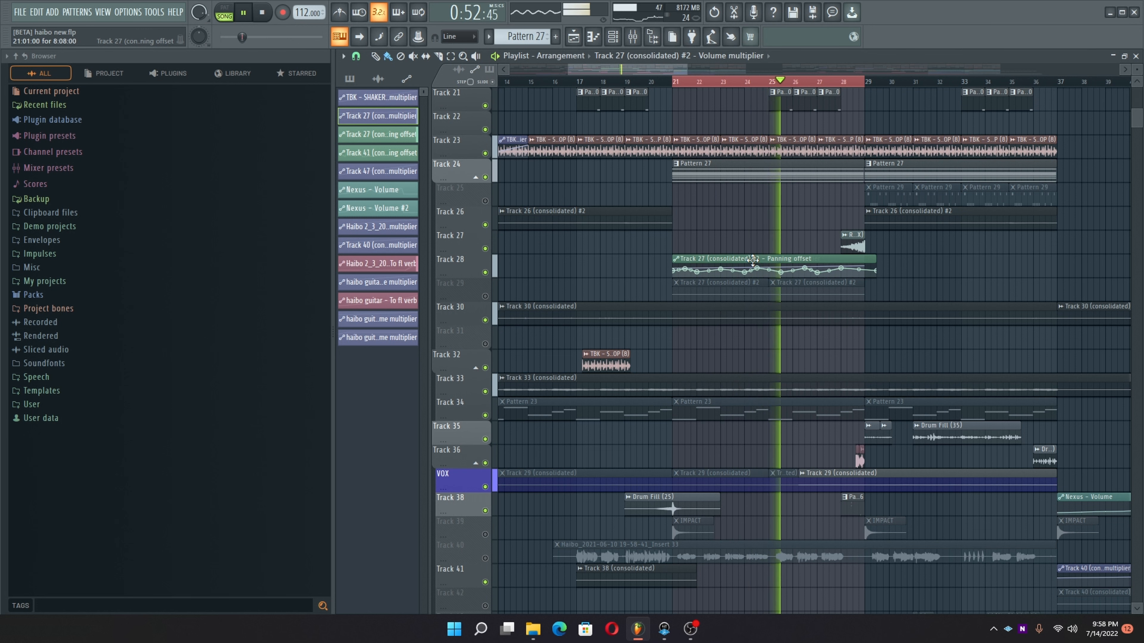
scroll(728, 345, down, 3)
scroll(725, 333, down, 1)
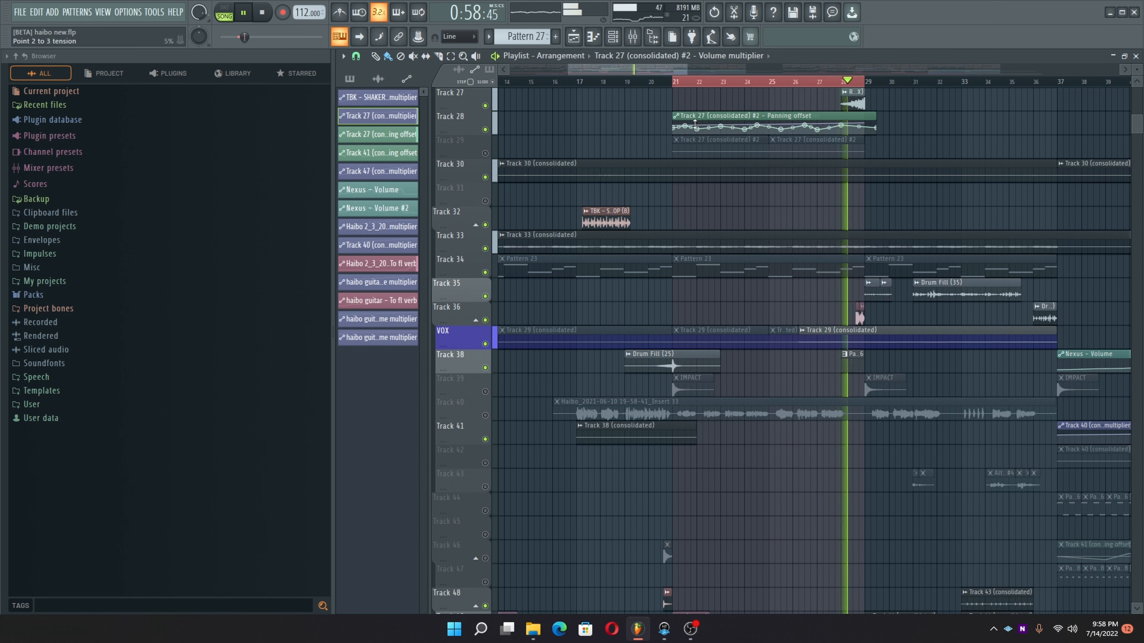
Step: Stop playback, unmute Track 29, and move the Panning offset automation clip from Track 28 up to Track 27
key(space)
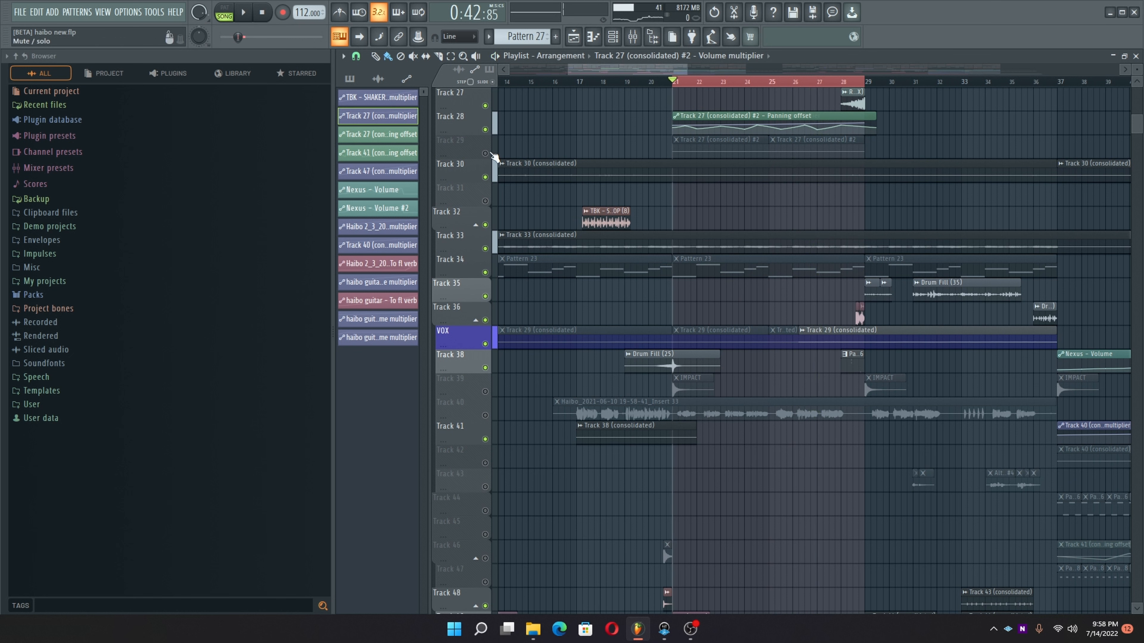
click(488, 153)
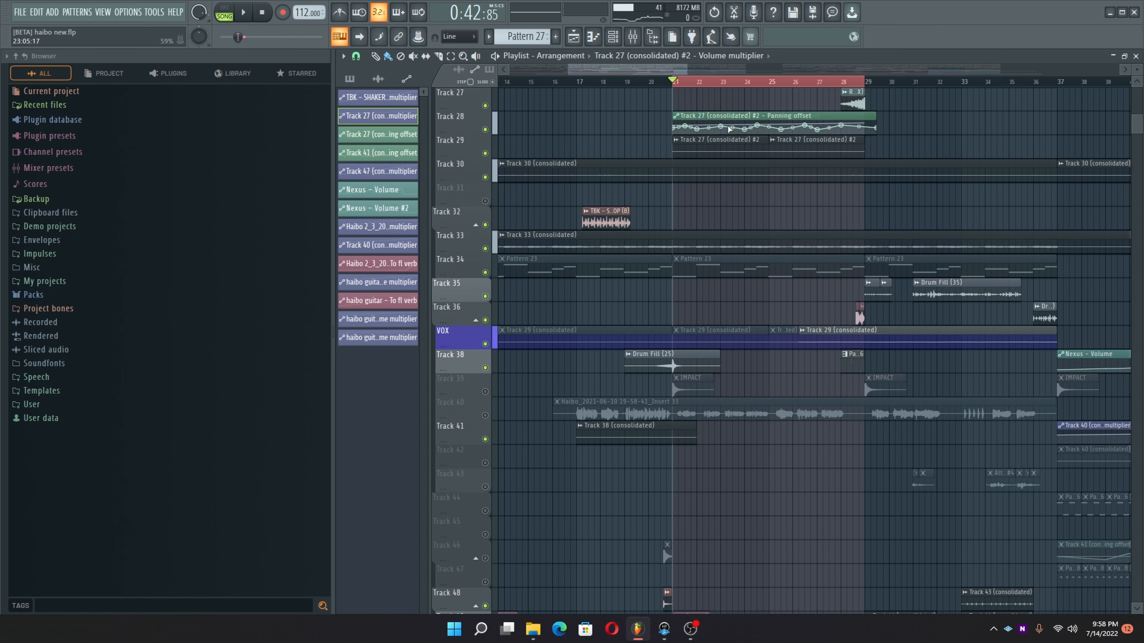
drag(727, 96, 720, 150)
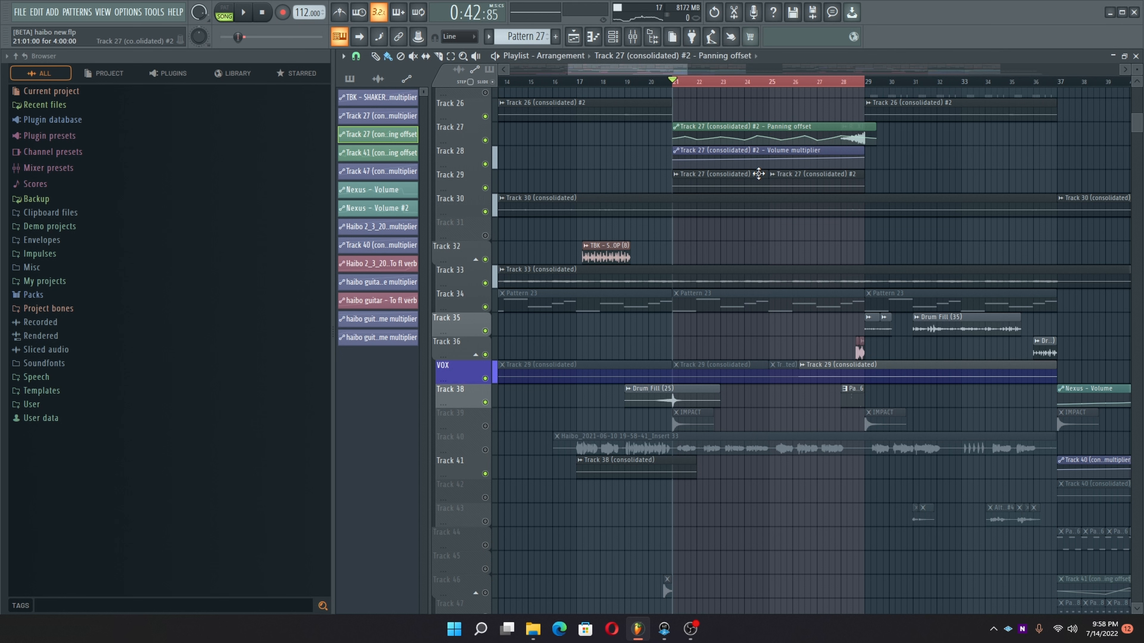
Step: Check the sample settings of the Track 27 (consolidated) #2 clip, close them, and briefly play the section from bar 21
double_click(685, 177)
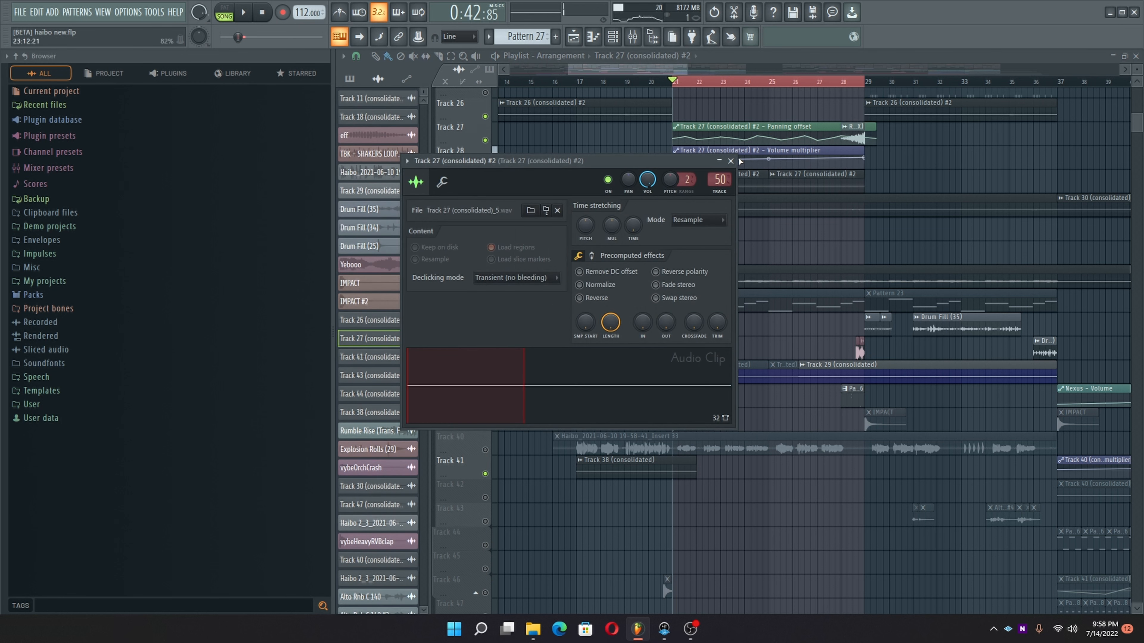
click(730, 161)
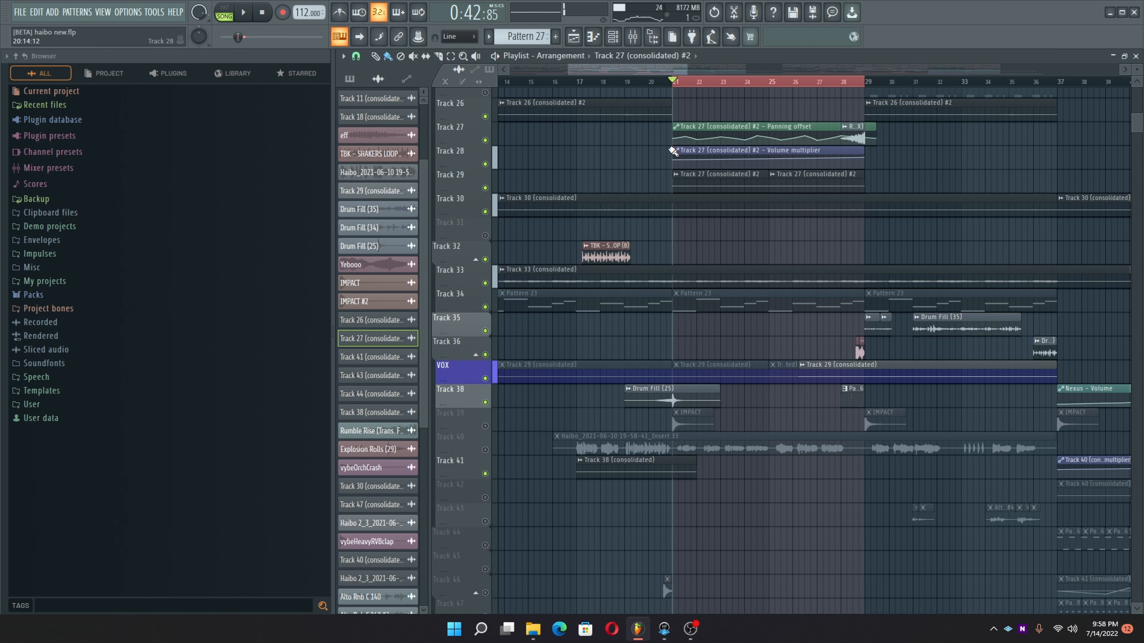
key(space)
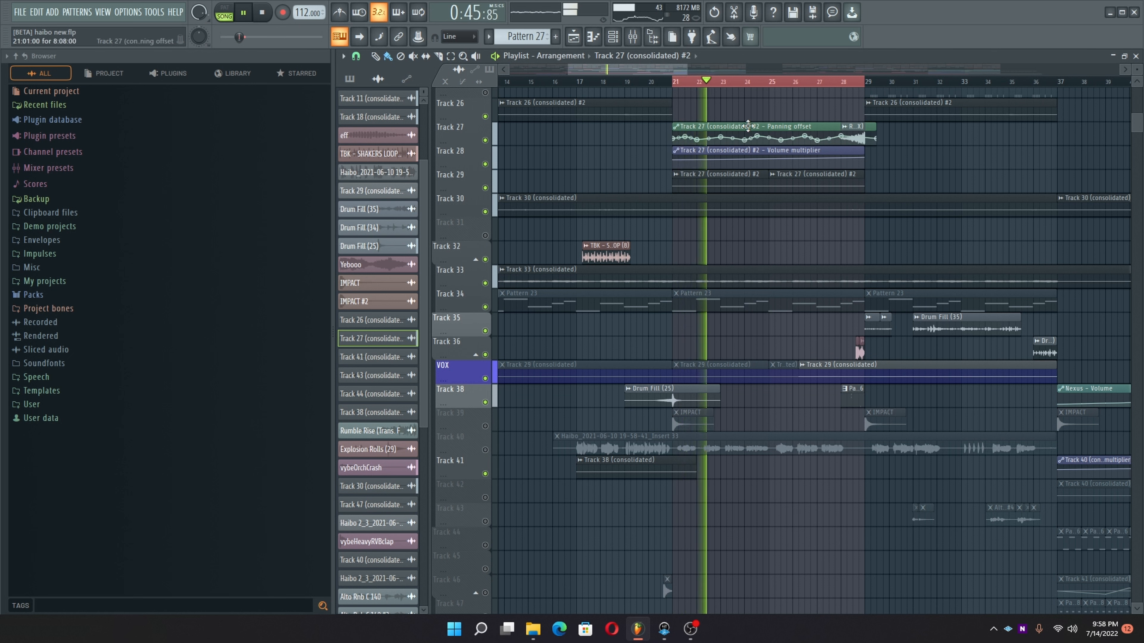
mouse_move(750, 128)
mouse_down()
mouse_move(748, 160)
mouse_move(747, 119)
mouse_up()
key(space)
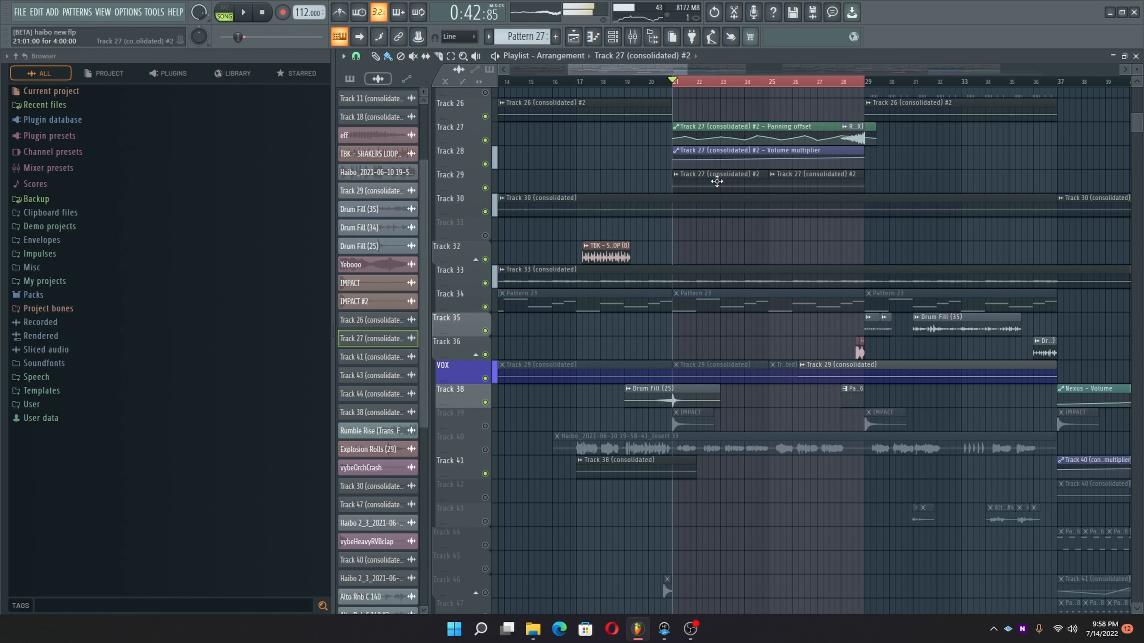
Step: Examine the Track 27 (consolidated) #2 clip's settings and its mixer track during playback, and jump the playhead to bar 19
double_click(714, 179)
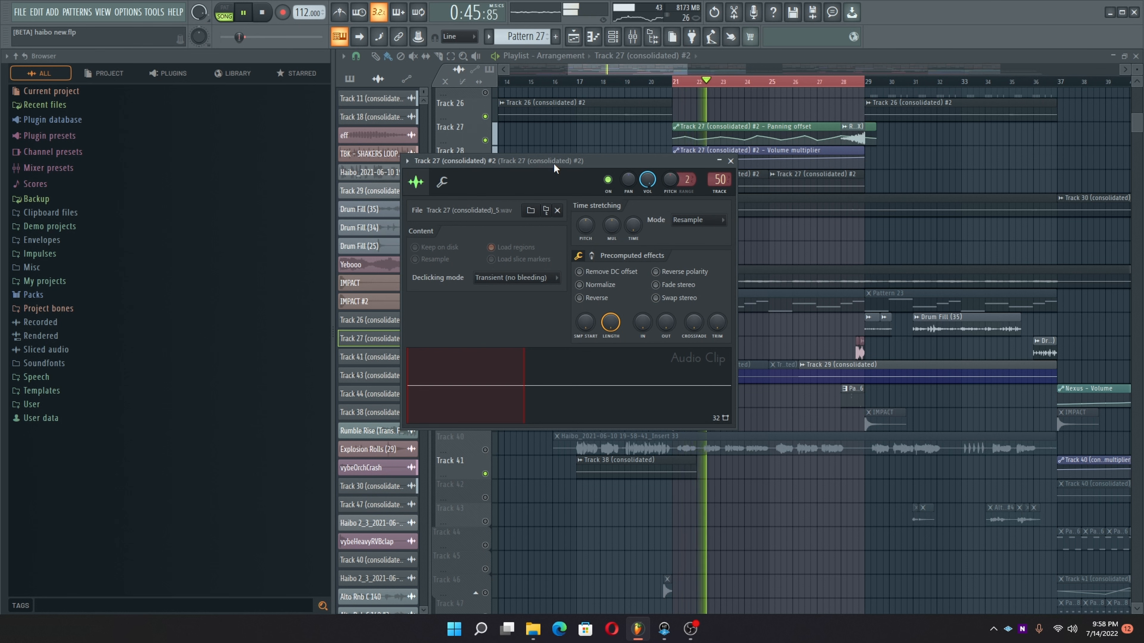
drag(554, 163, 534, 258)
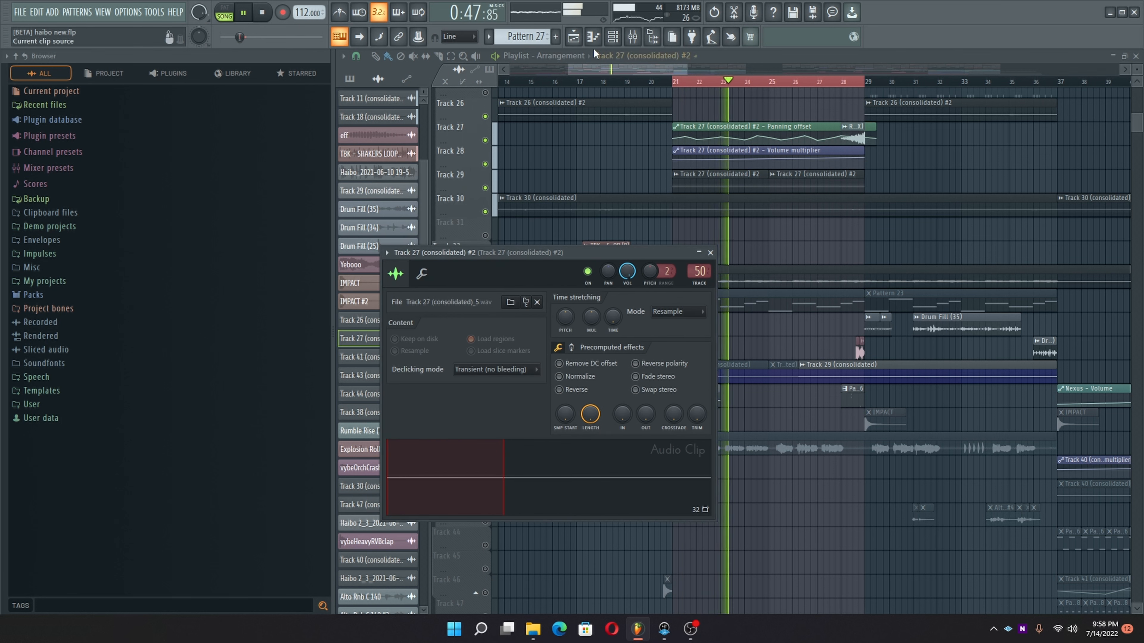
click(632, 36)
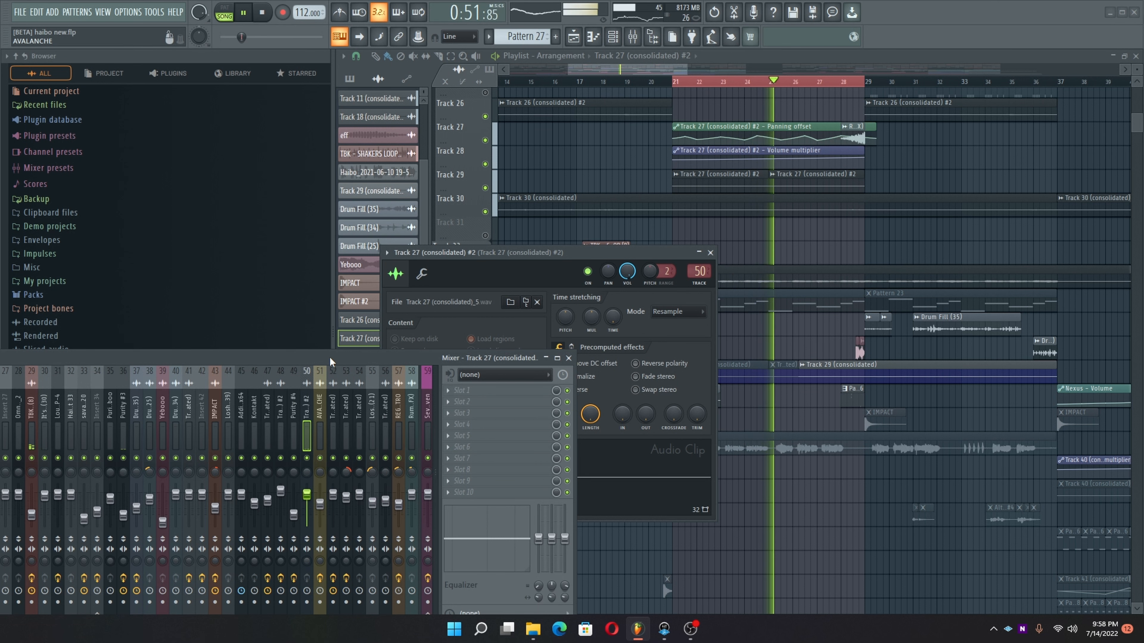
drag(330, 361, 272, 187)
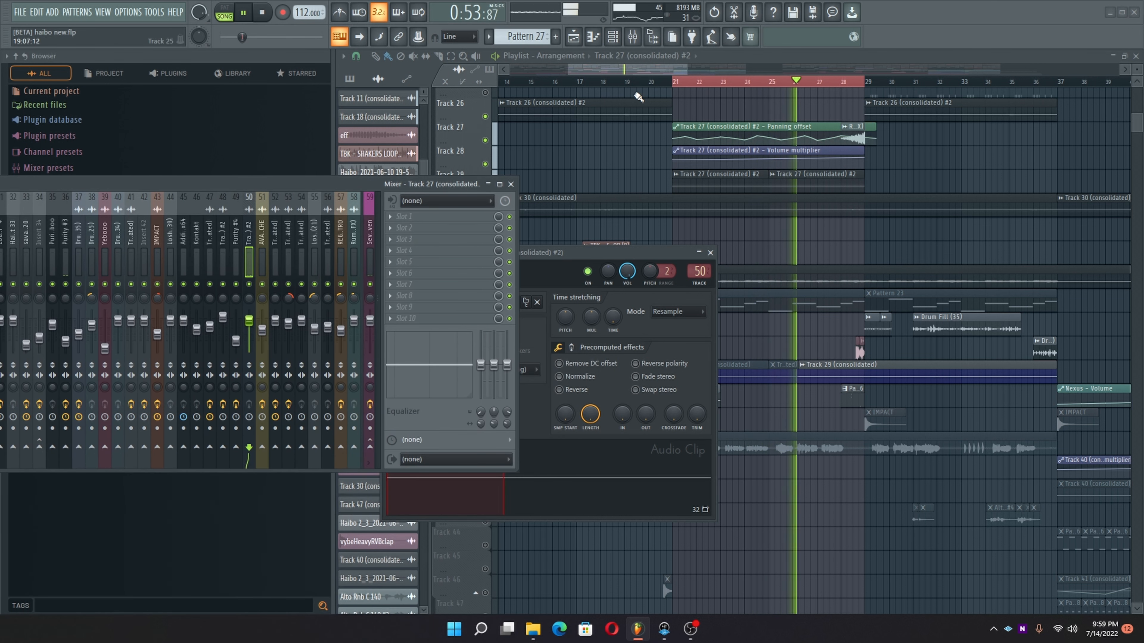
click(638, 81)
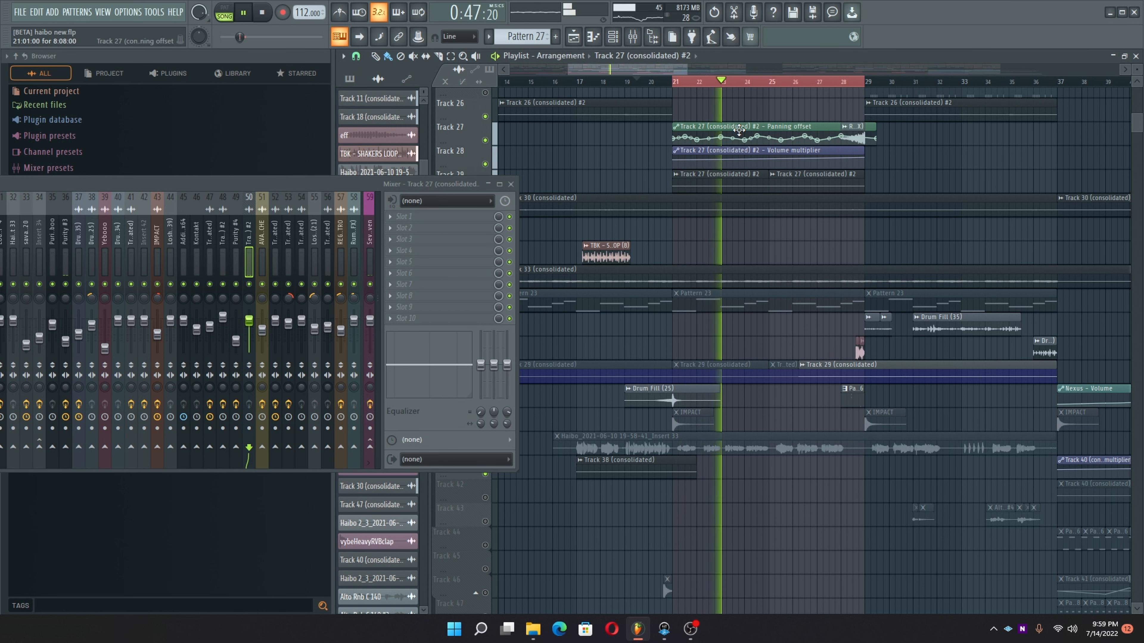
Step: Move the Panning offset automation clip down onto Track 29, stop playback, and close the mixer
drag(739, 138, 734, 187)
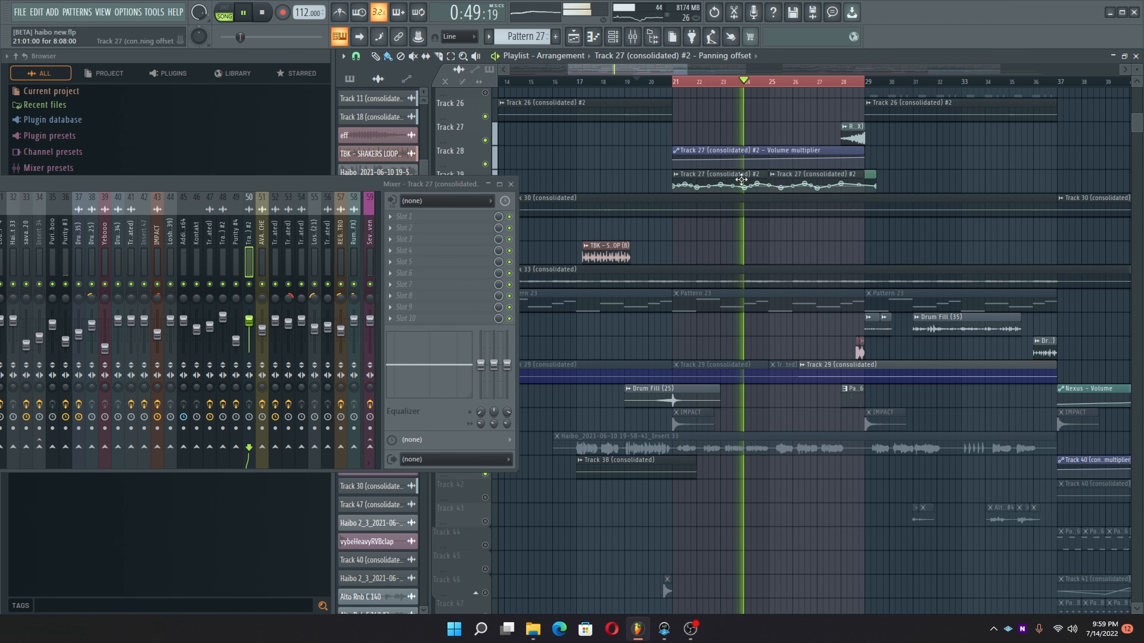
scroll(726, 228, down, 3)
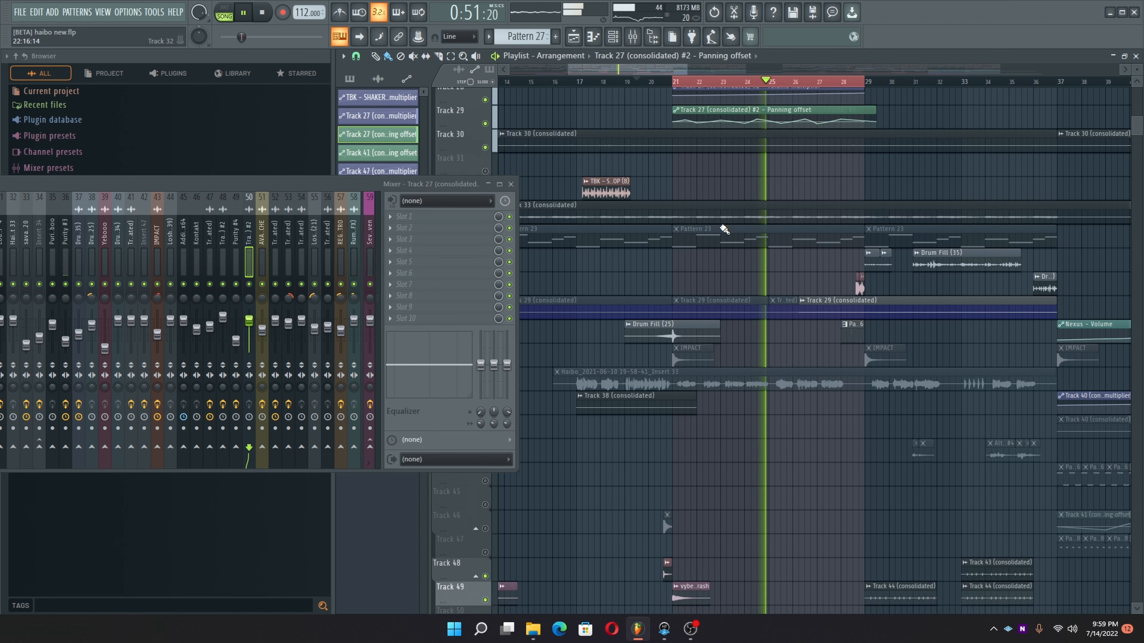
key(space)
key(F9)
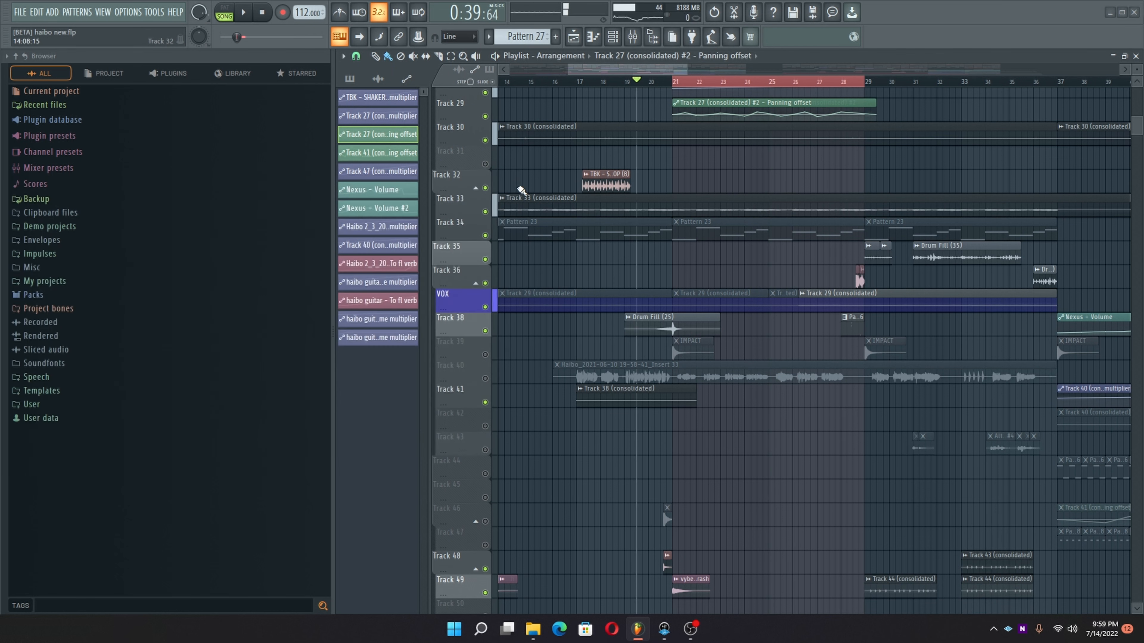
Step: Unmute Track 39 and check the sample settings of the IMPACT clip at bar 29
scroll(727, 250, down, 5)
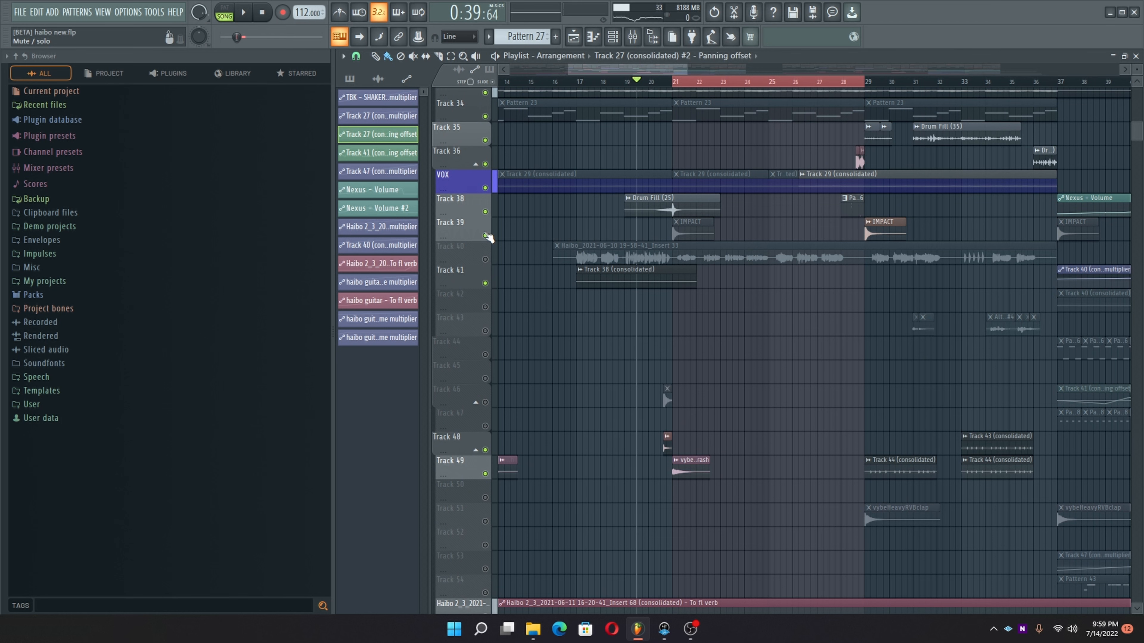
double_click(893, 226)
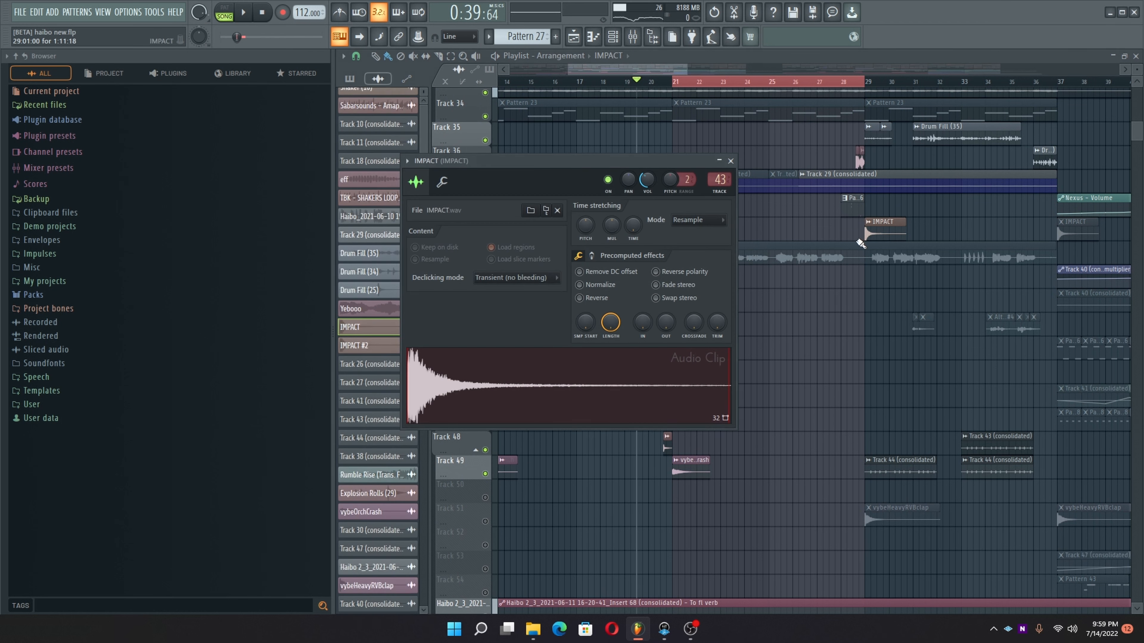
click(731, 162)
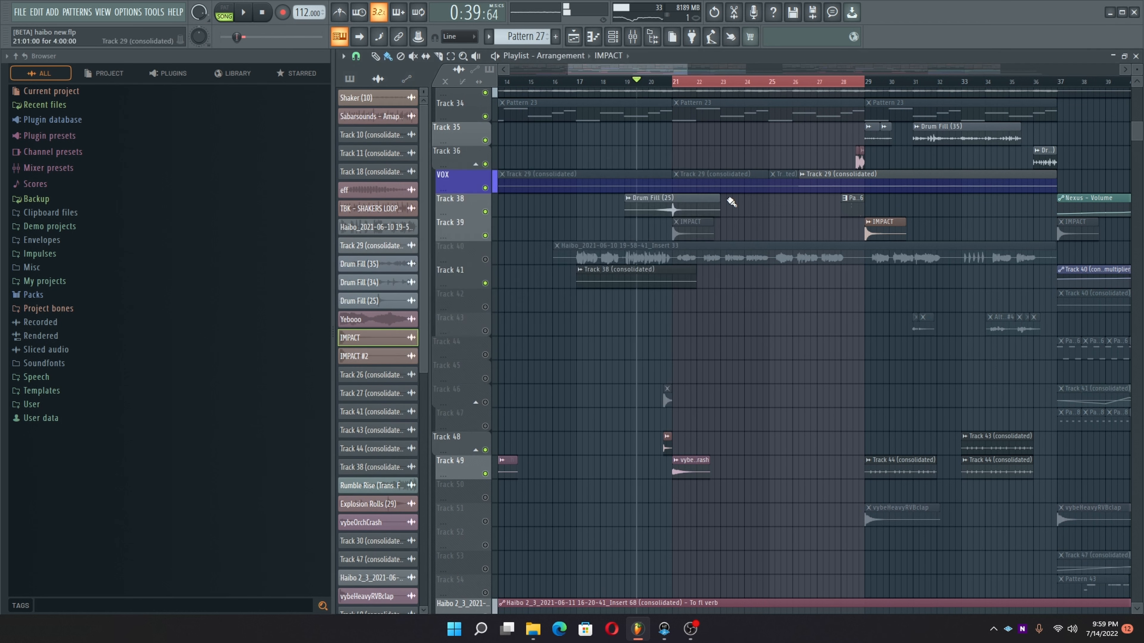
Step: Unmute Track 46 and review the arrangement's tracks while the song plays
scroll(738, 261, down, 13)
scroll(754, 330, down, 15)
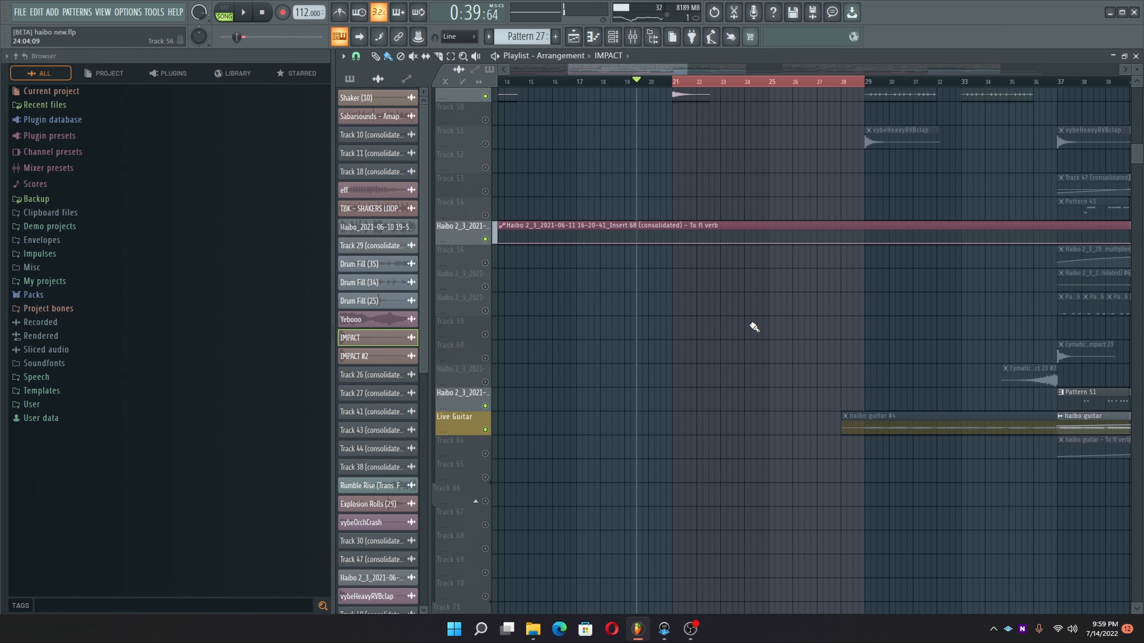
scroll(752, 327, up, 11)
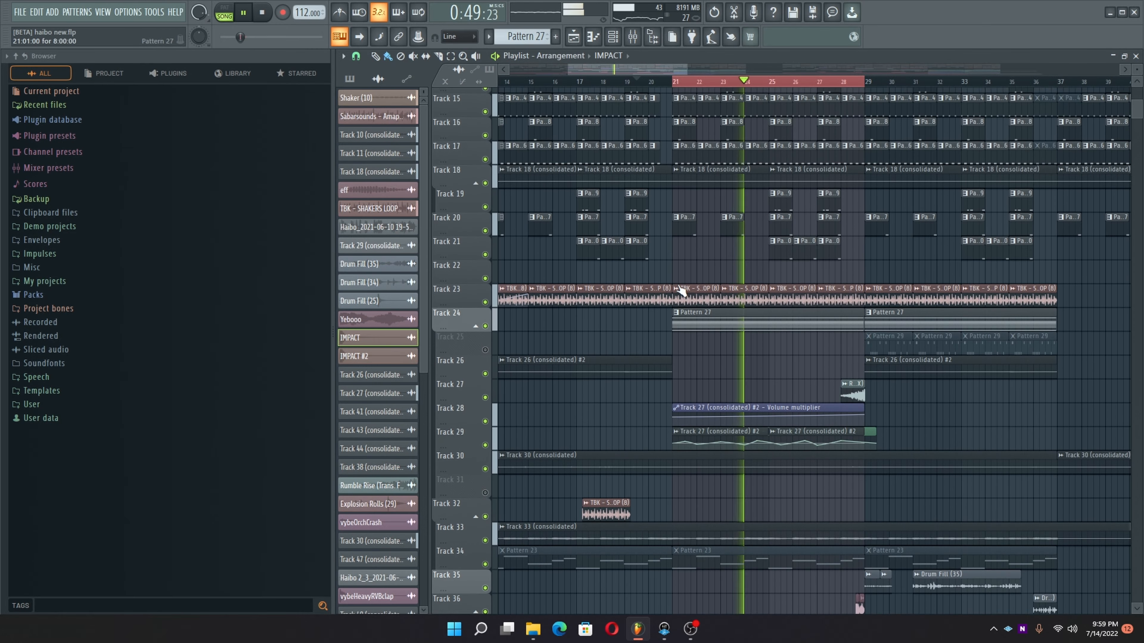
scroll(682, 290, down, 6)
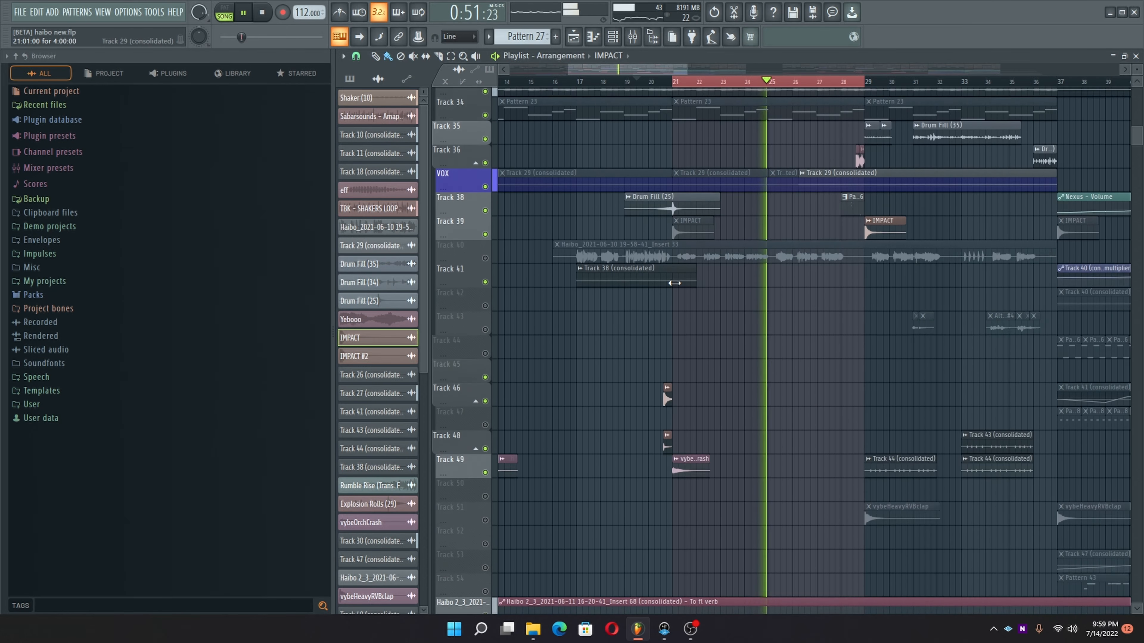
scroll(674, 283, down, 11)
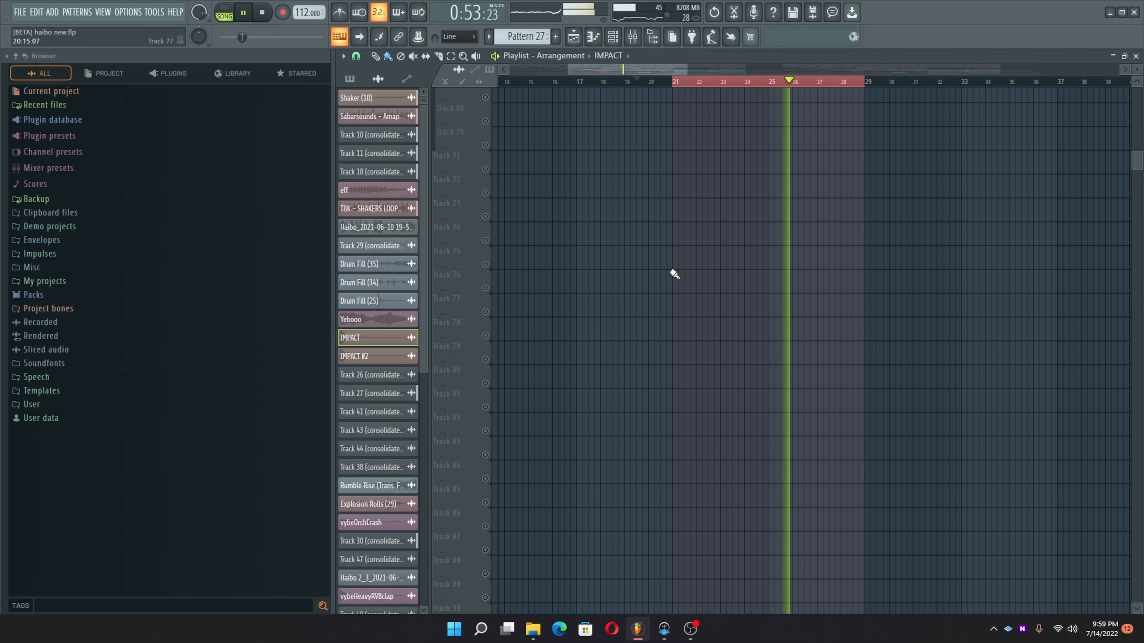
scroll(671, 265, up, 14)
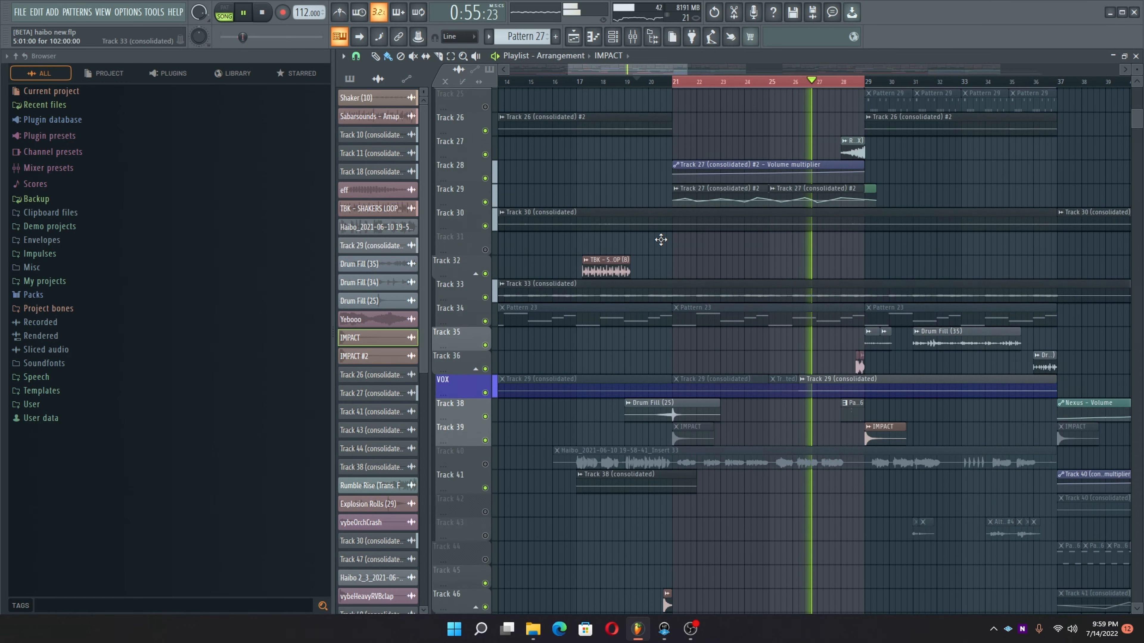
scroll(743, 288, up, 1)
Step: Stop playback and examine the sample settings of the Track 29 (consolidated) clip on the VOX track
key(space)
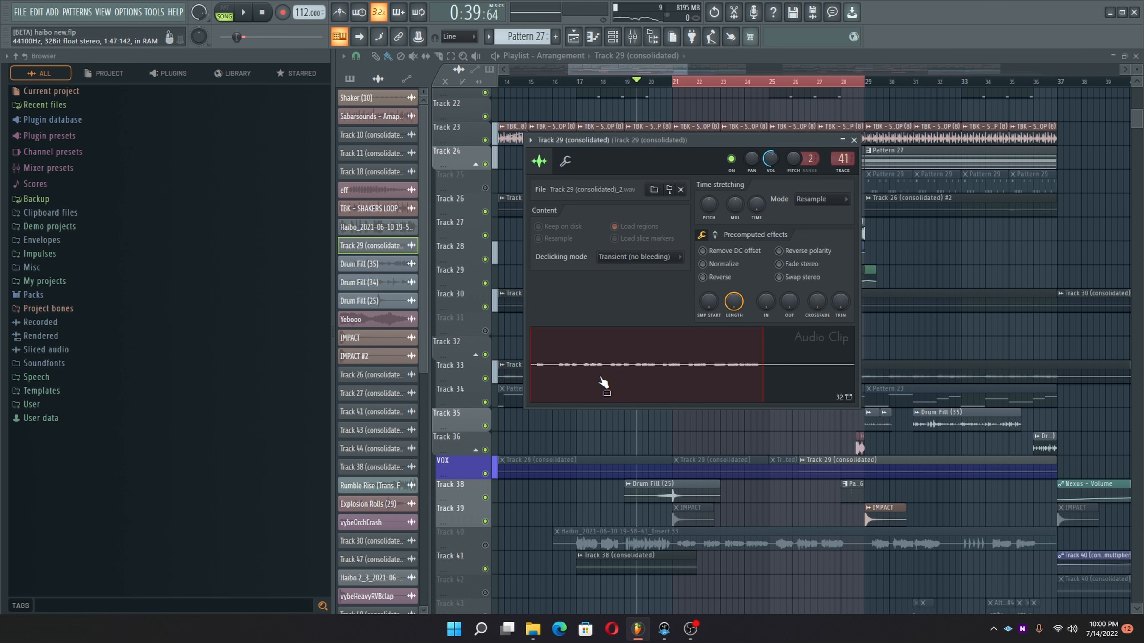
click(843, 140)
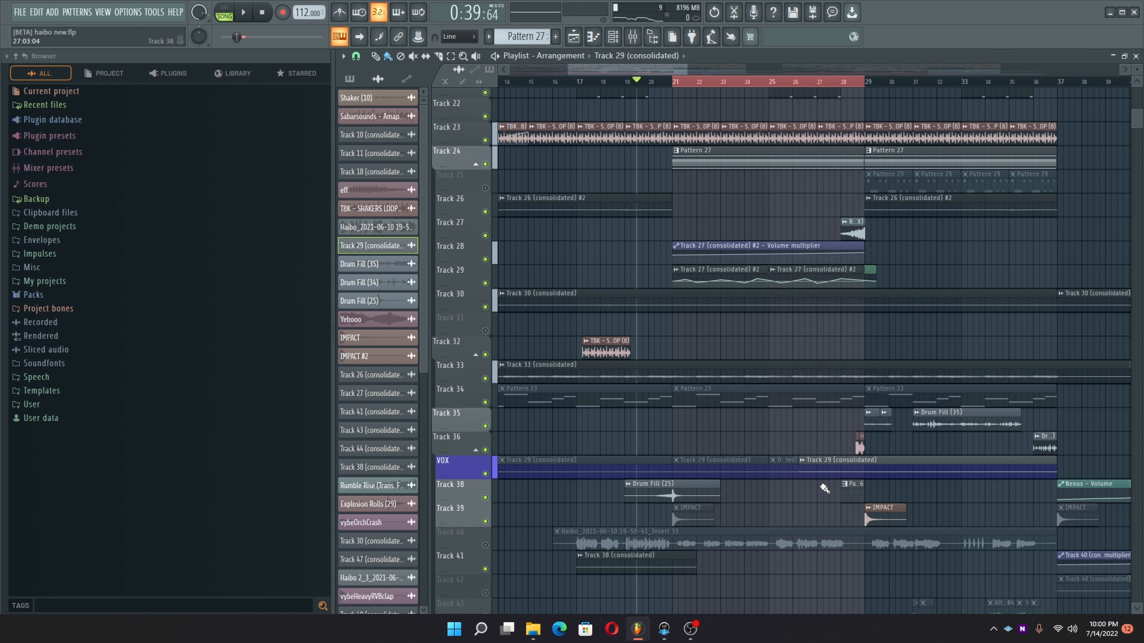
double_click(817, 471)
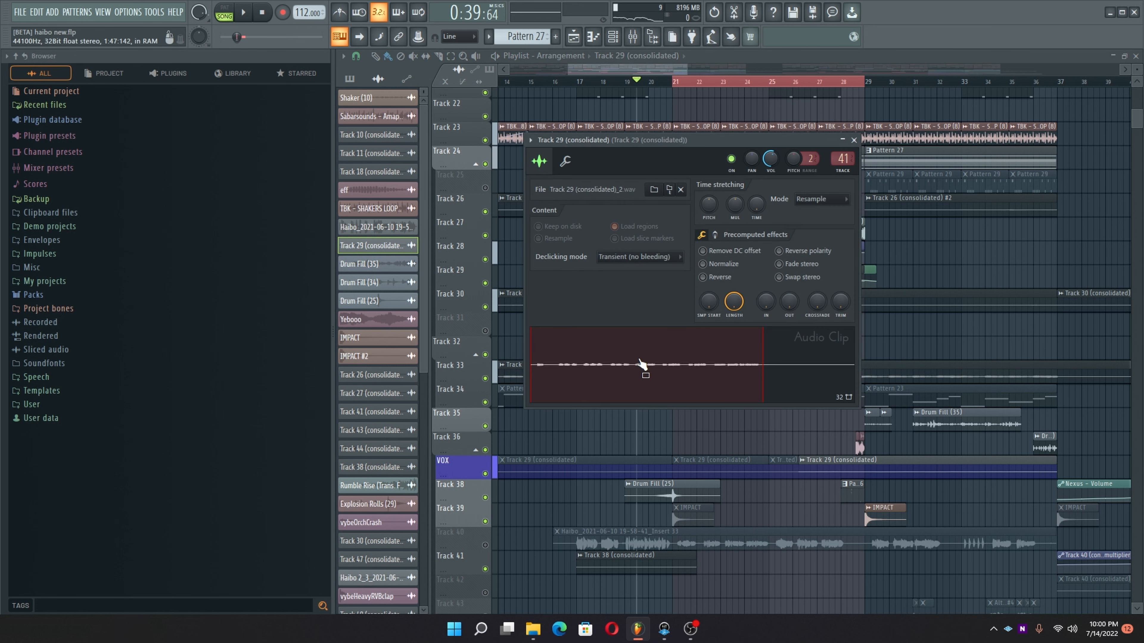
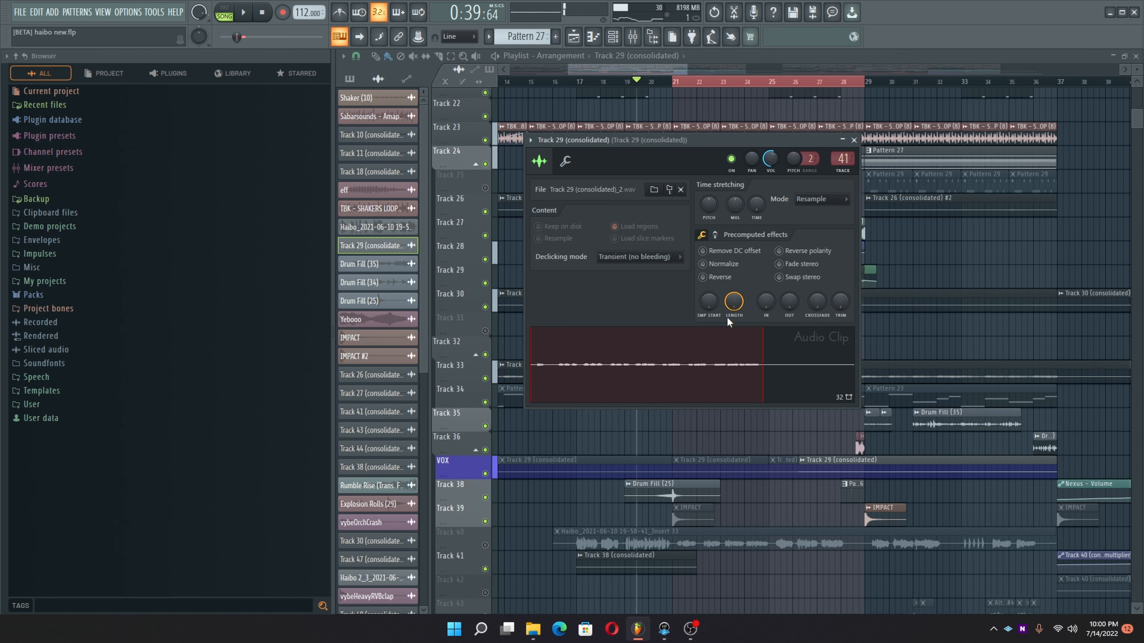
Step: Add a Kickstart effect to slot 3 of the Track 29 (consolidated) mixer insert, and close the plugin and sample settings windows
click(632, 37)
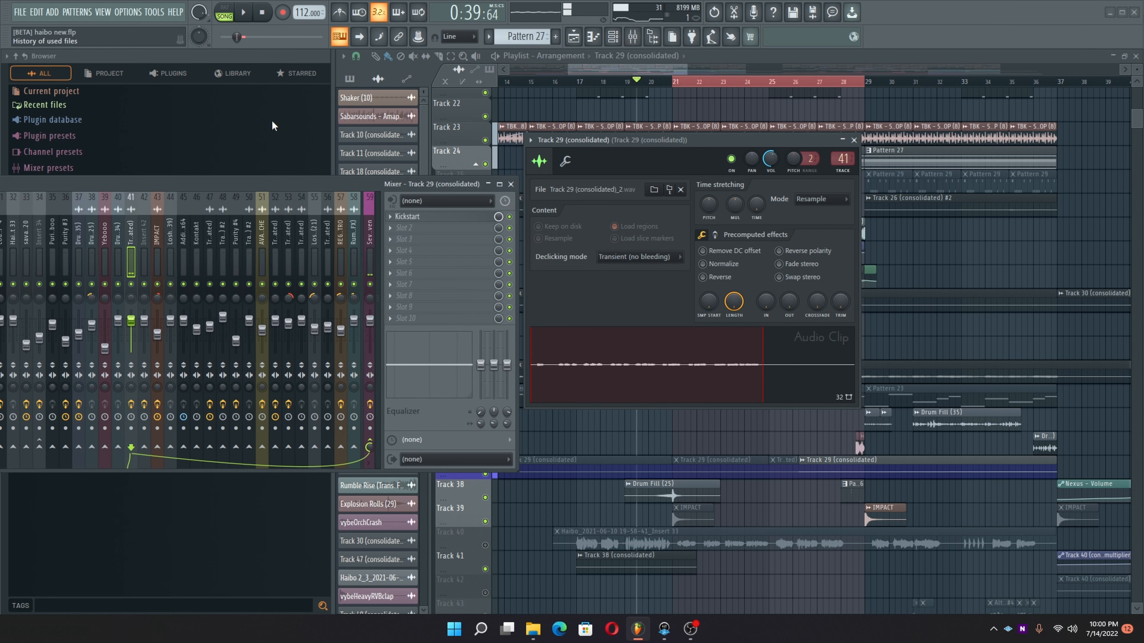
click(431, 217)
click(406, 239)
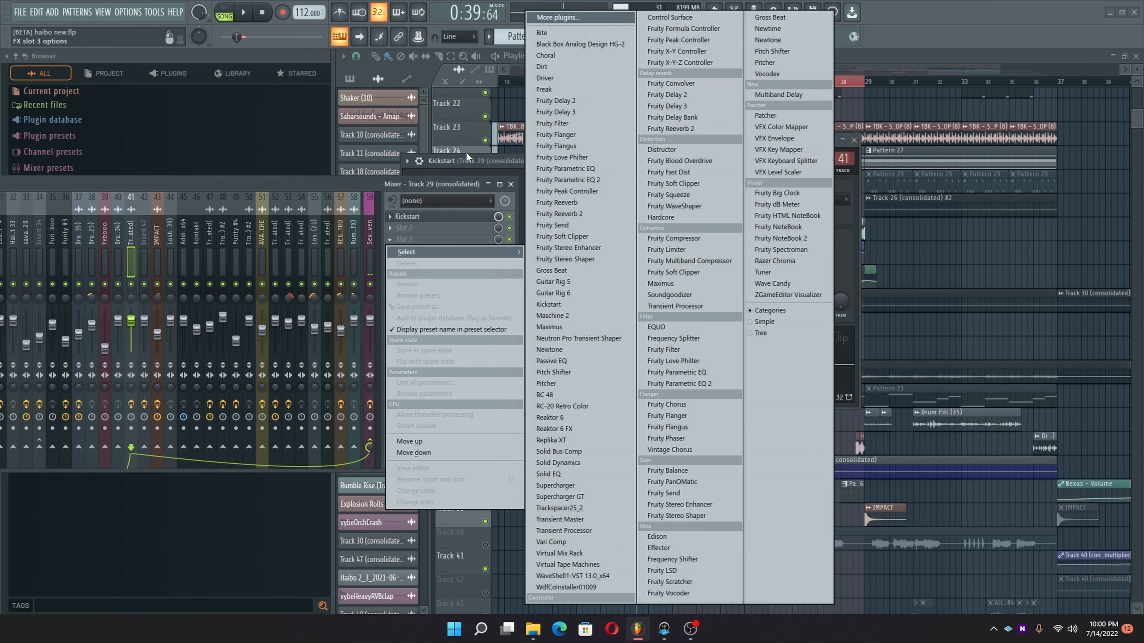
click(573, 19)
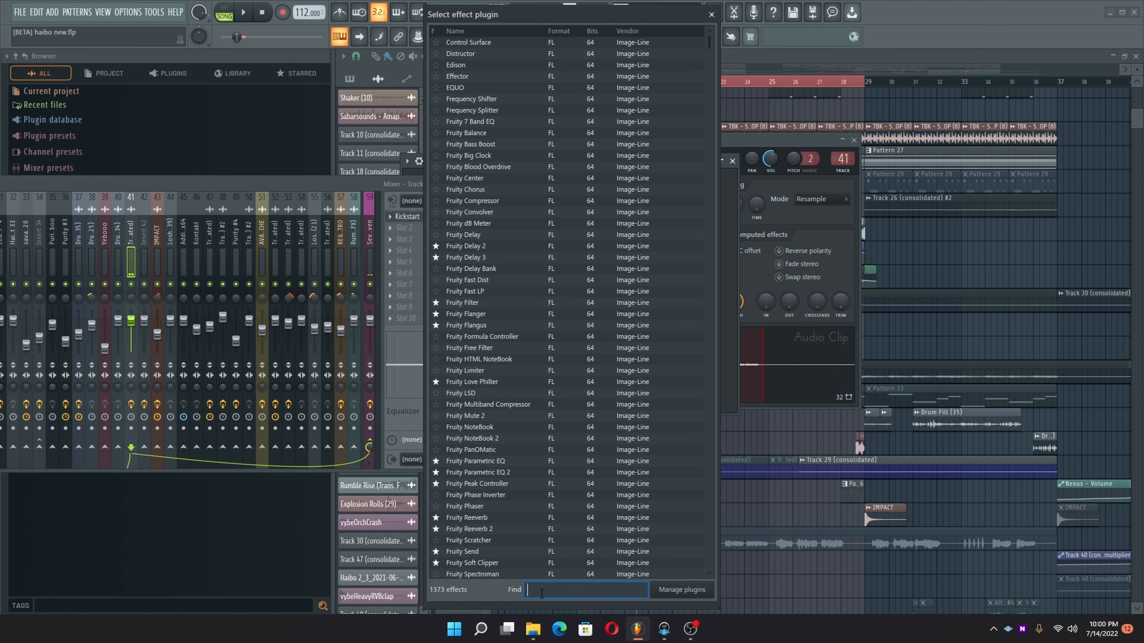
text(kick)
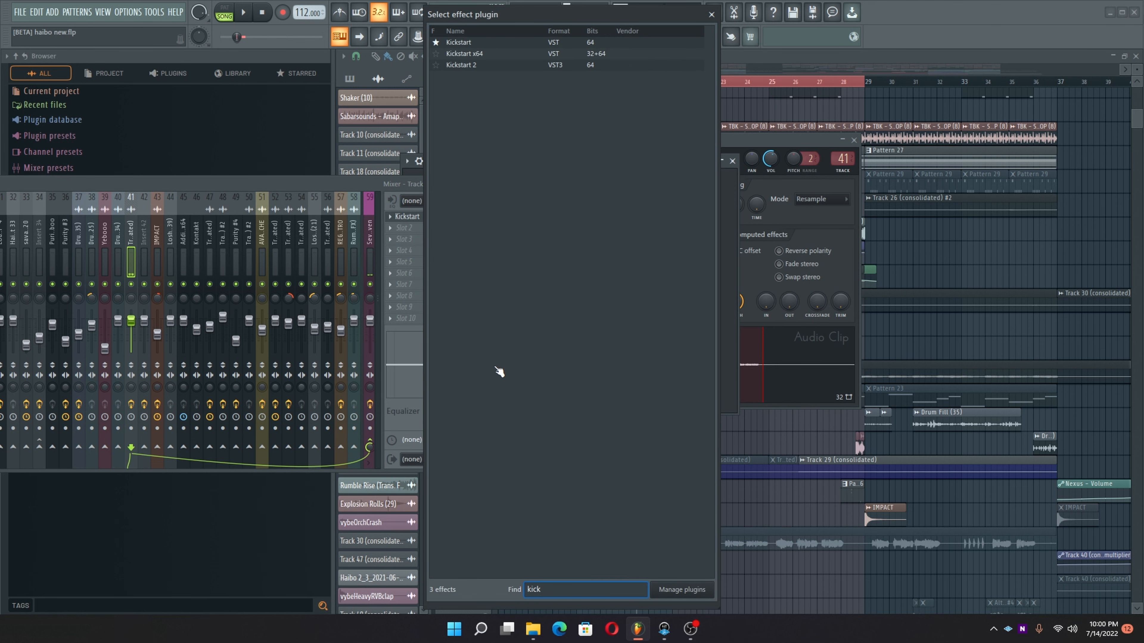
double_click(468, 43)
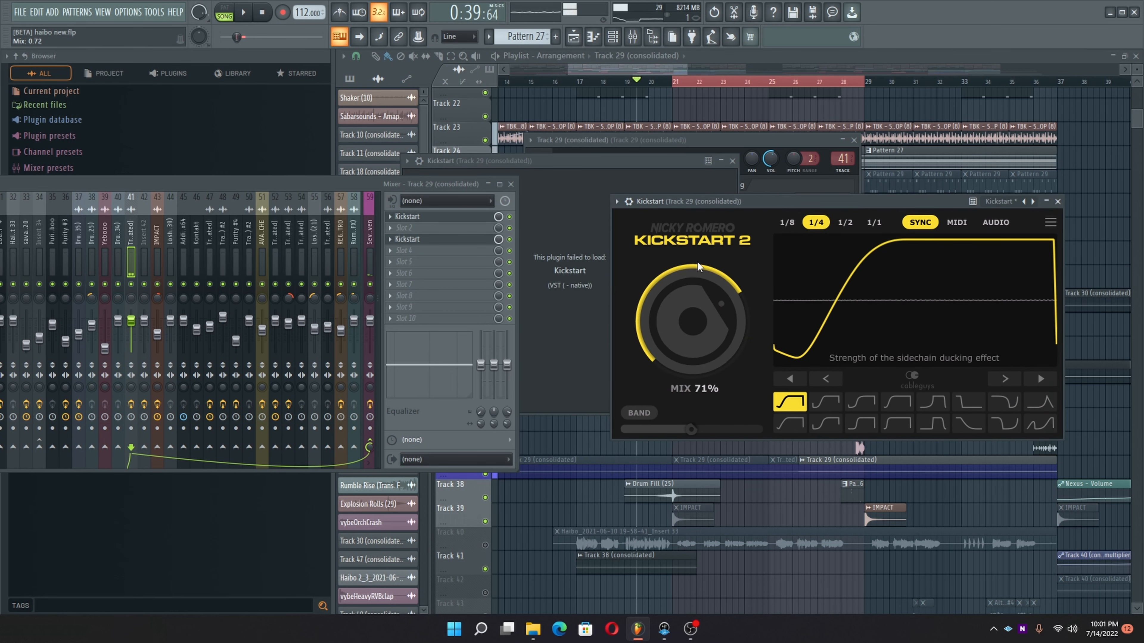
click(1058, 201)
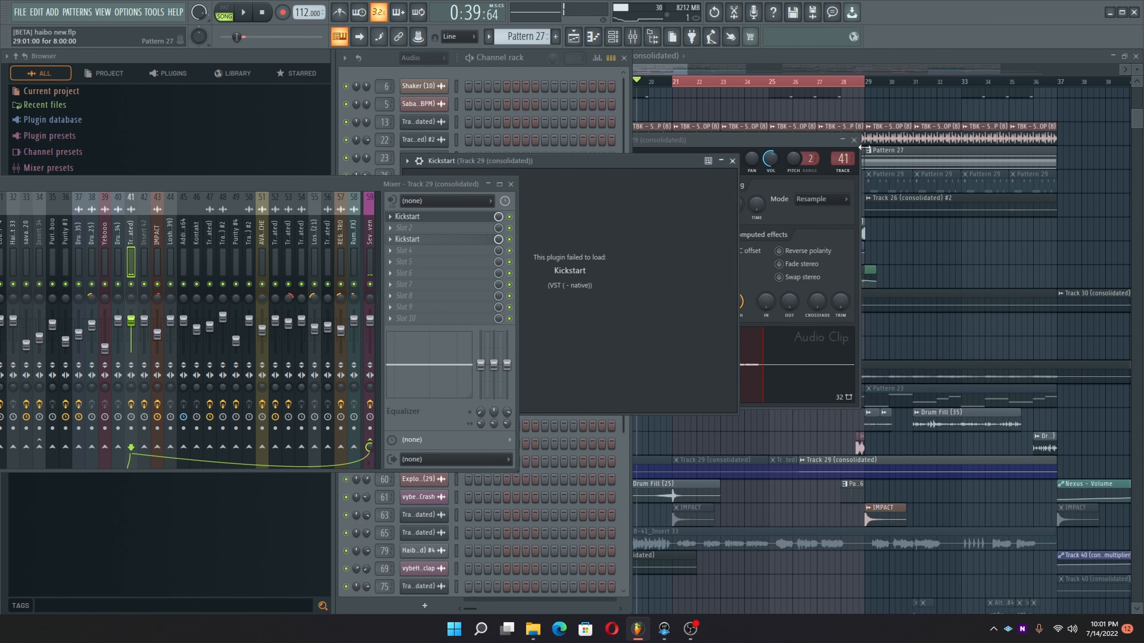
click(854, 140)
click(733, 160)
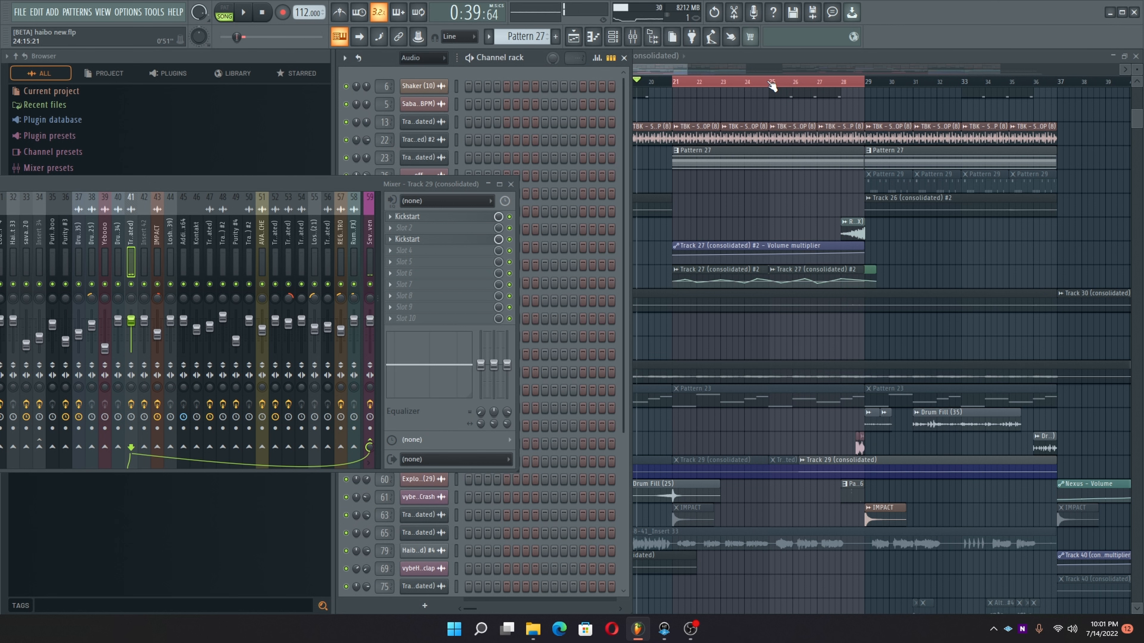
Step: Play the song from bar 25 and set the time selection to run from bar 29 to bar 37
scroll(772, 86, down, 2)
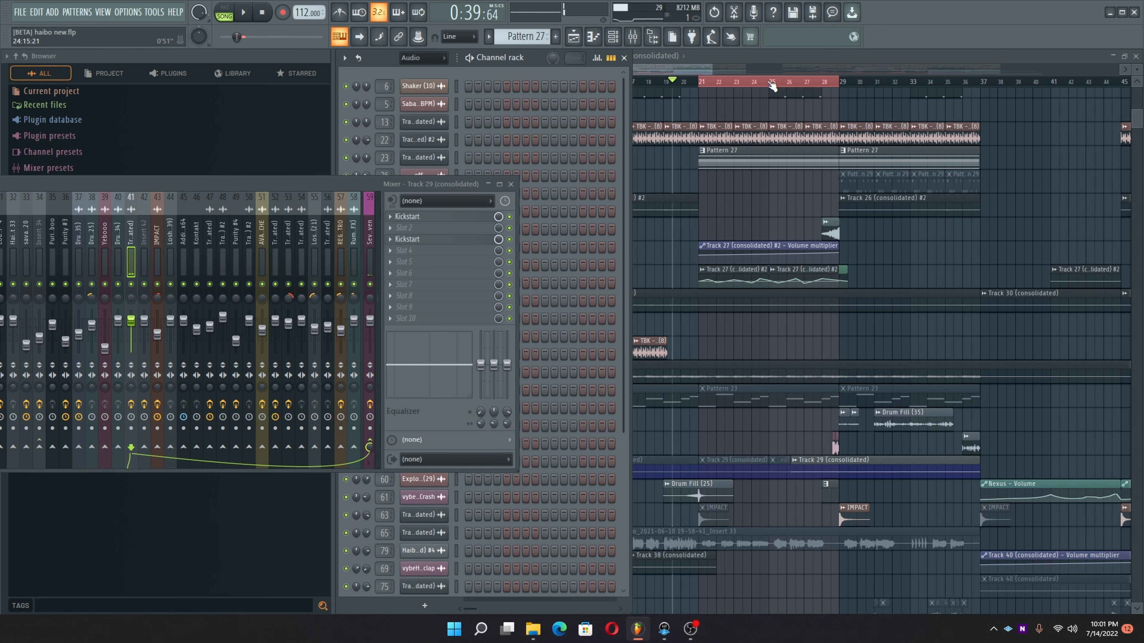
click(769, 83)
key(space)
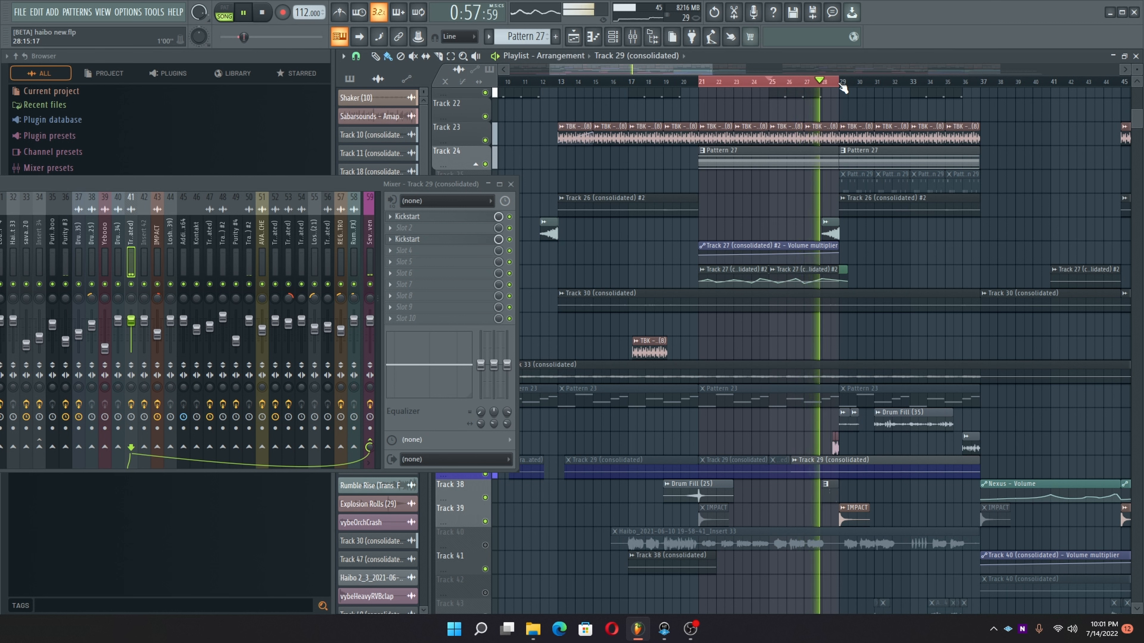
ctrl+click(842, 84)
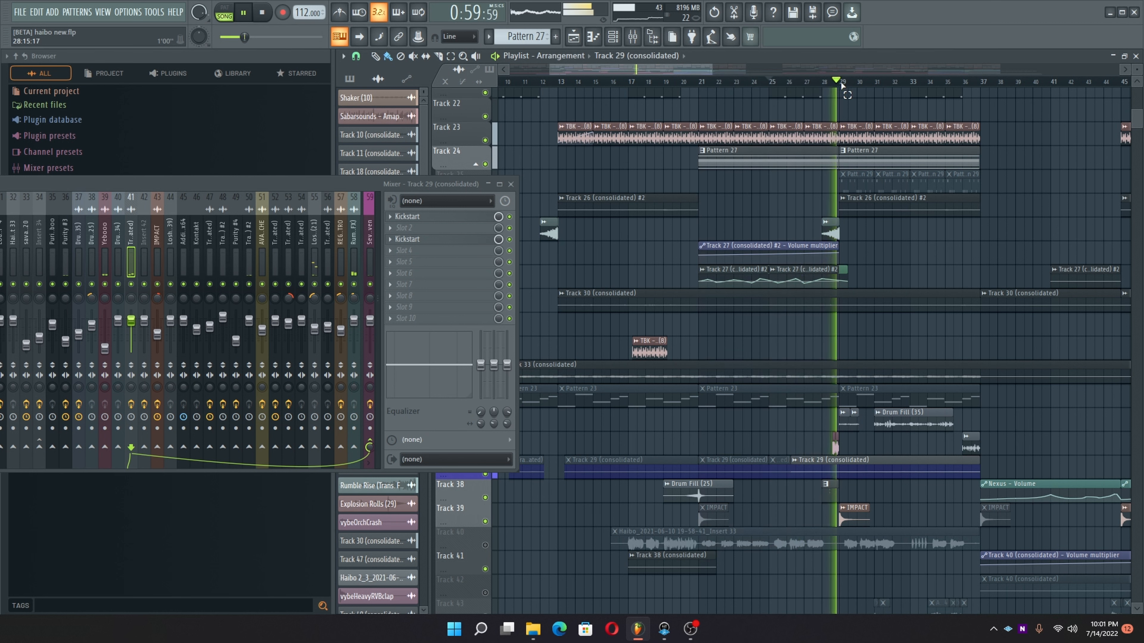
drag(842, 84, 980, 83)
scroll(939, 122, down, 2)
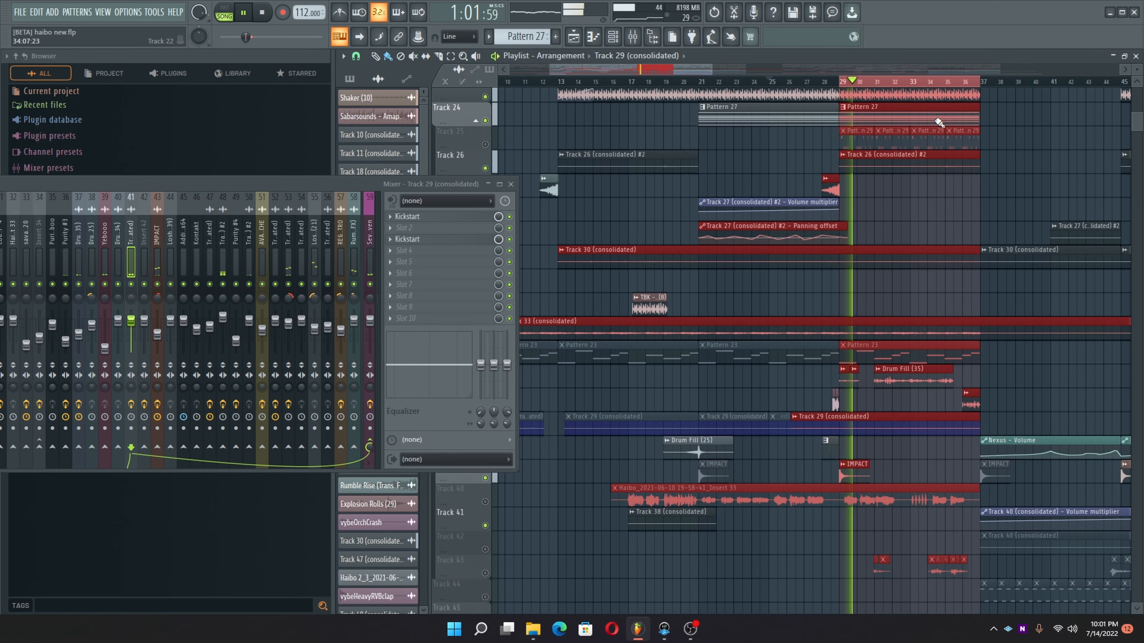
scroll(938, 121, down, 1)
ctrl+click(911, 174)
Step: Review the arrangement's tracks down to Track 49 while the selected bars play, and stop playback
scroll(912, 174, down, 2)
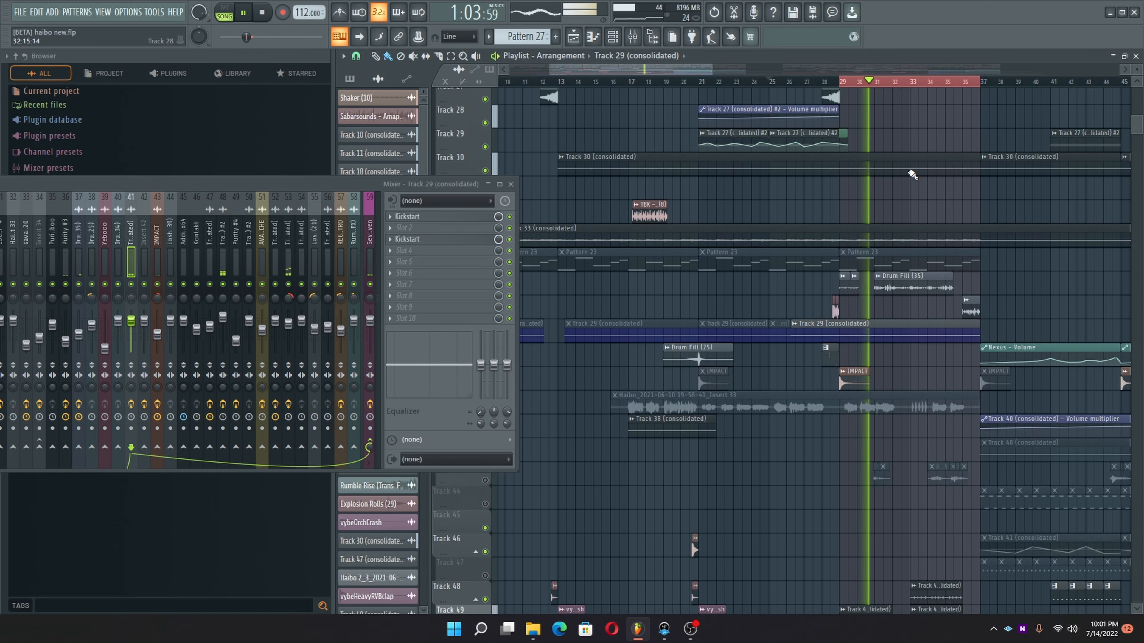
scroll(912, 175, down, 2)
scroll(905, 179, down, 1)
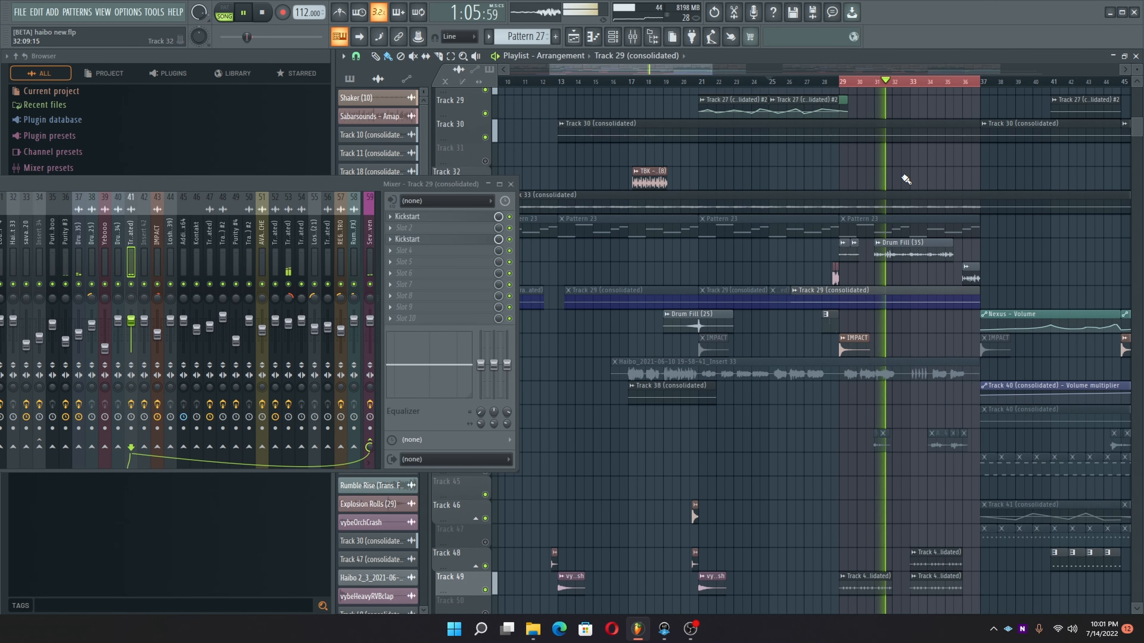
scroll(903, 178, down, 4)
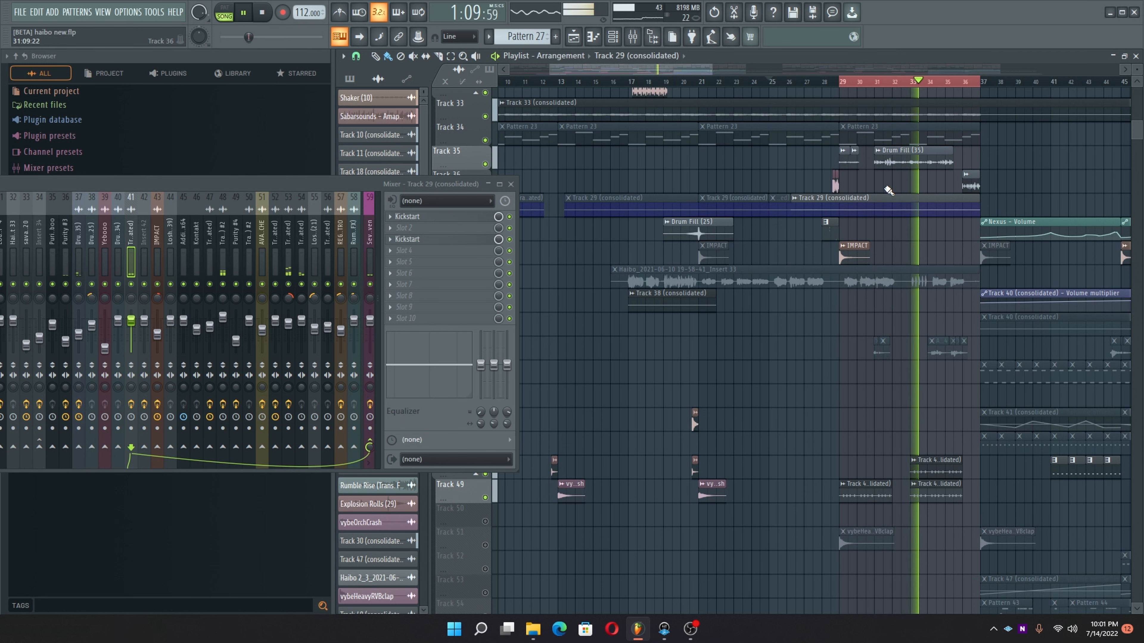
scroll(885, 189, up, 3)
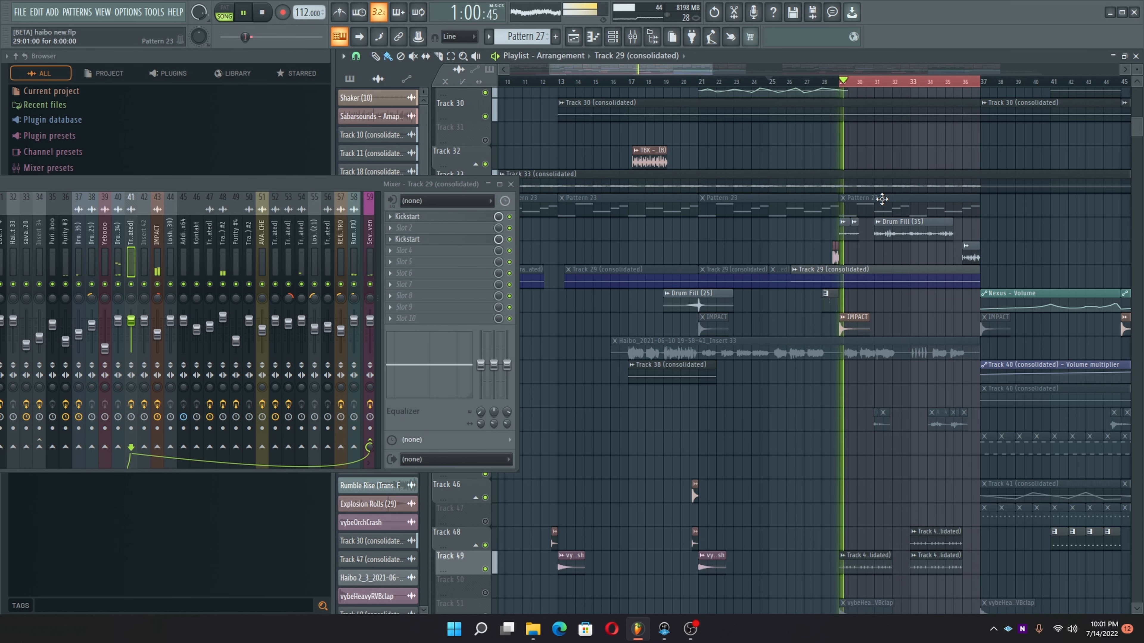
key(space)
Step: Unmute Track 25 and audition its Pattern 29 in pattern mode with the piano roll open
scroll(867, 204, up, 4)
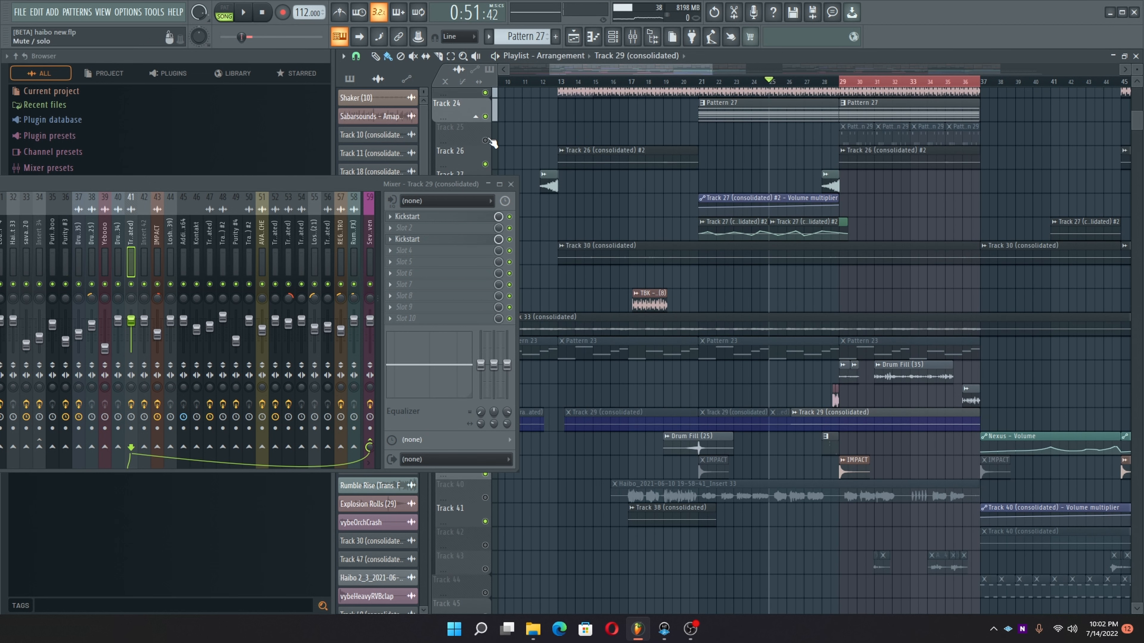
double_click(850, 134)
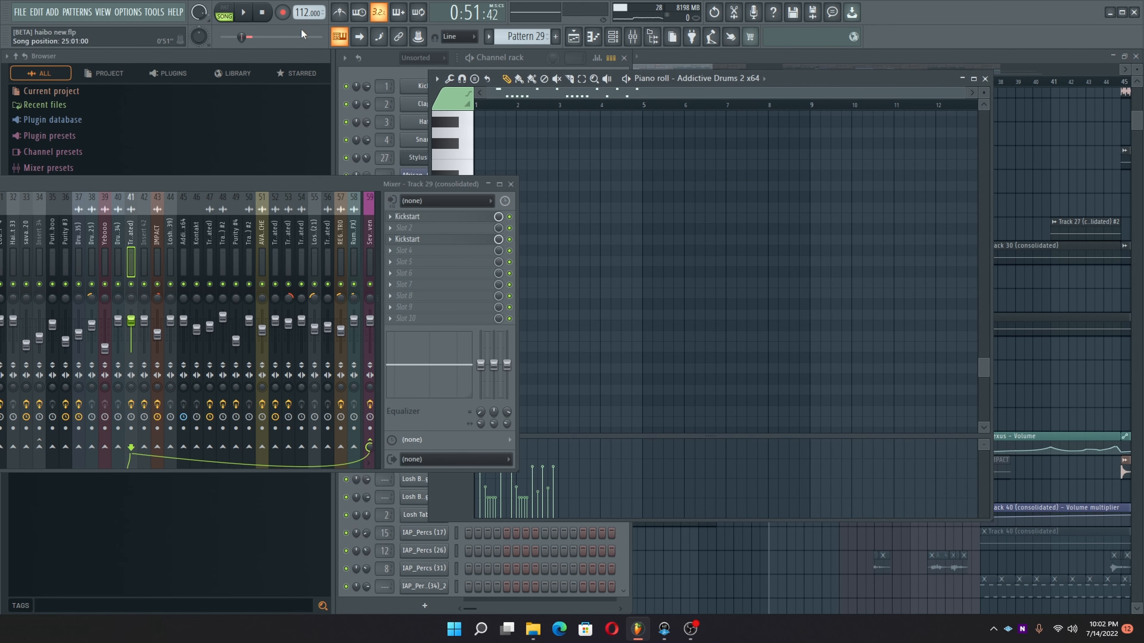
click(224, 14)
key(space)
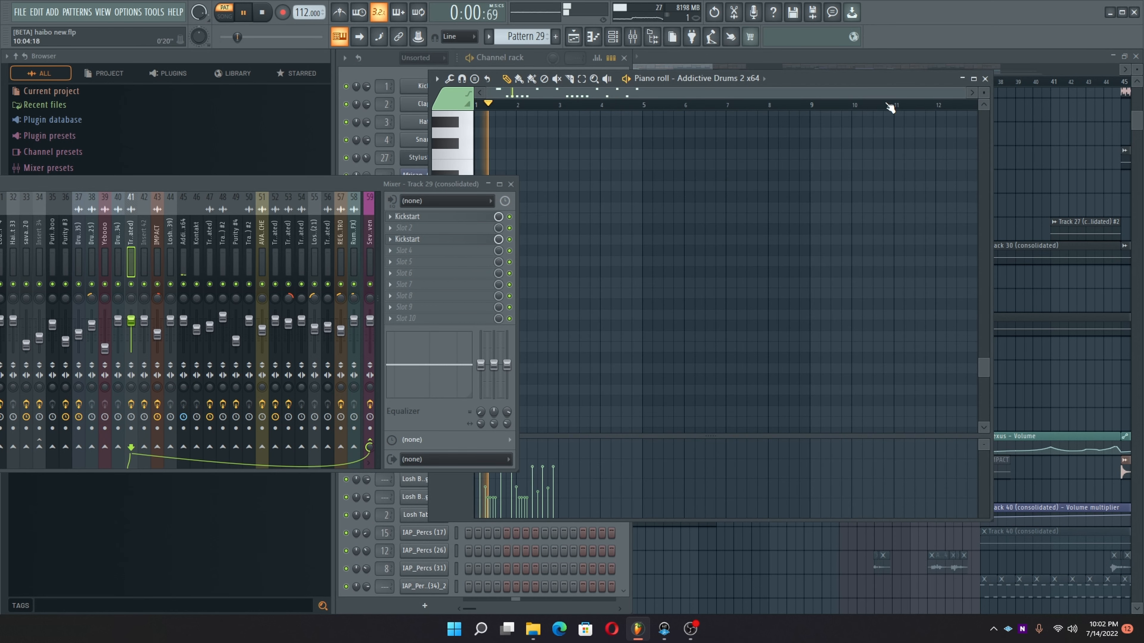
click(985, 78)
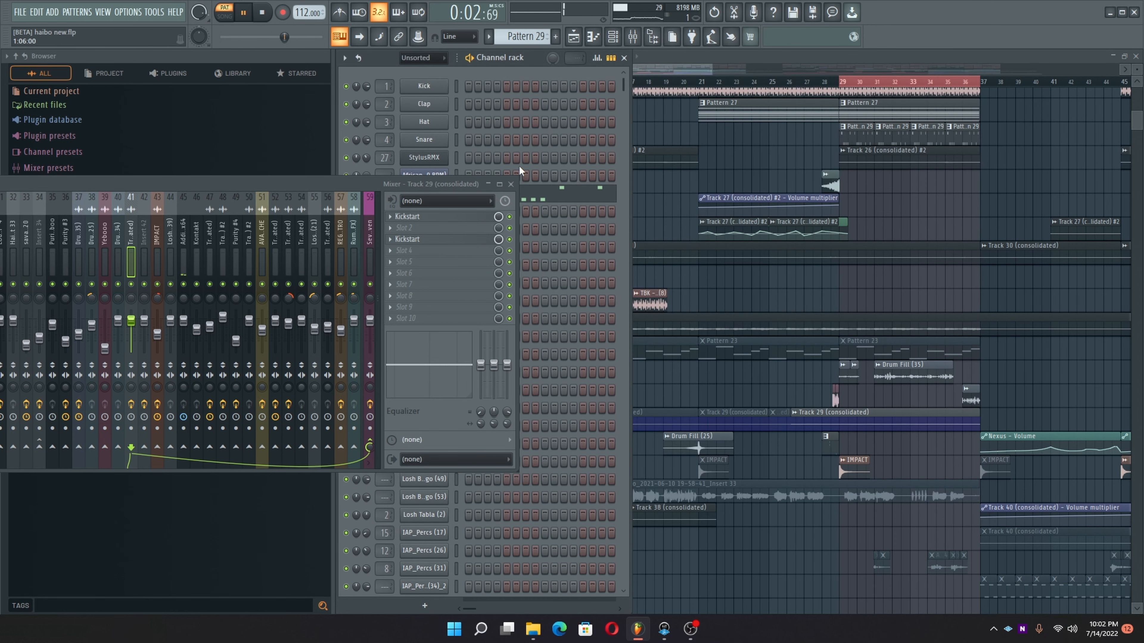
Step: Close the mixer and channel rack, return to song mode, and play the arrangement from bar 26
click(499, 184)
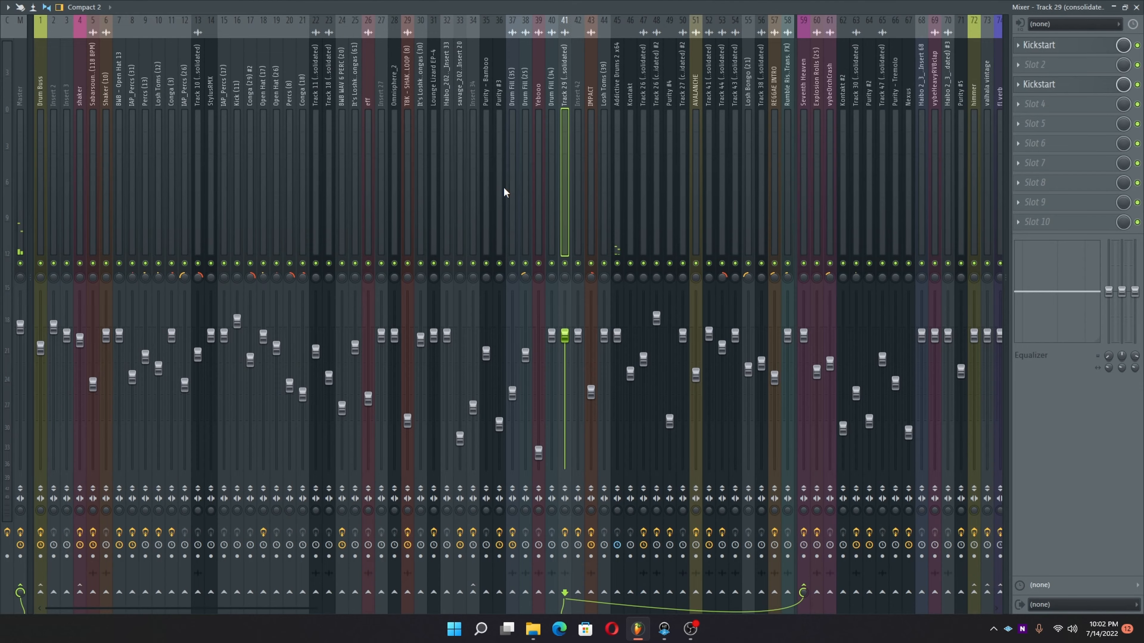
click(1136, 7)
key(F6)
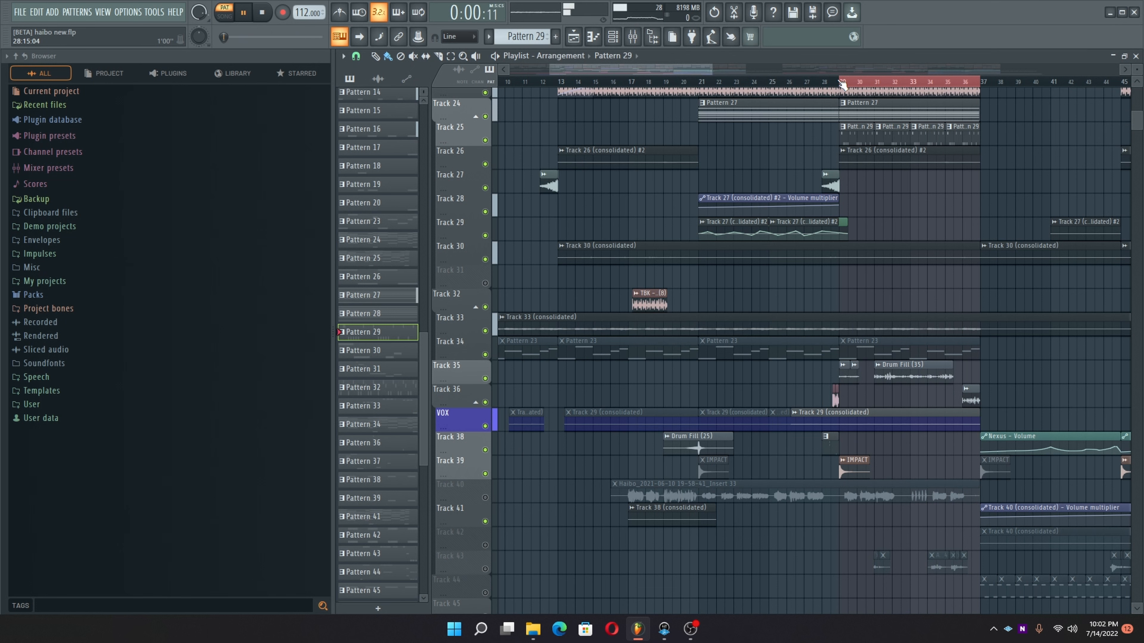
click(843, 85)
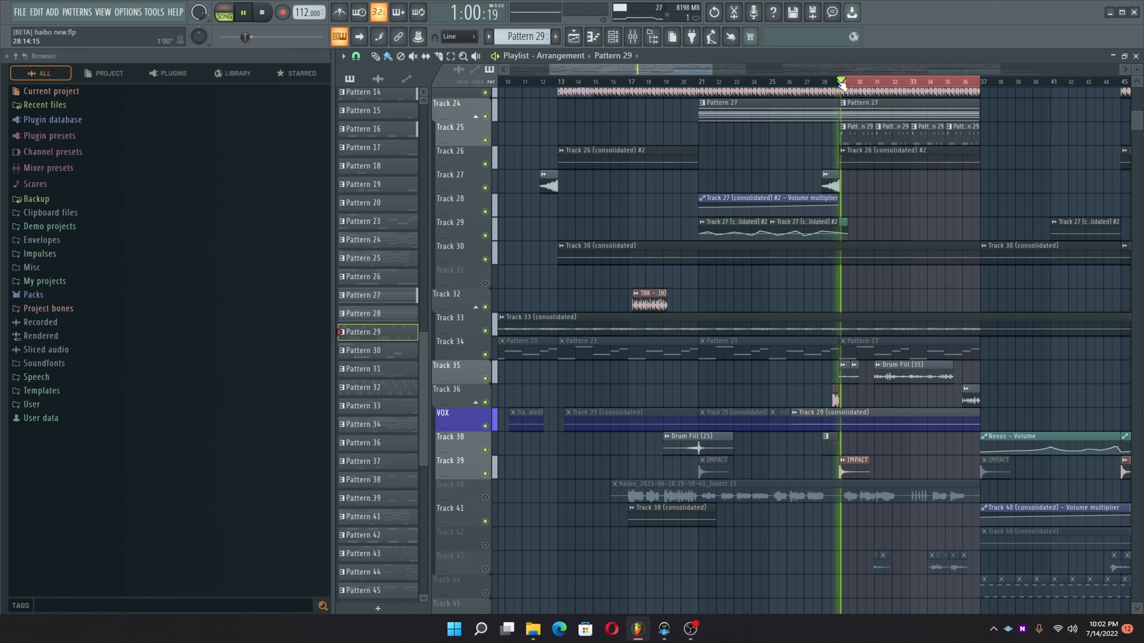
key(space)
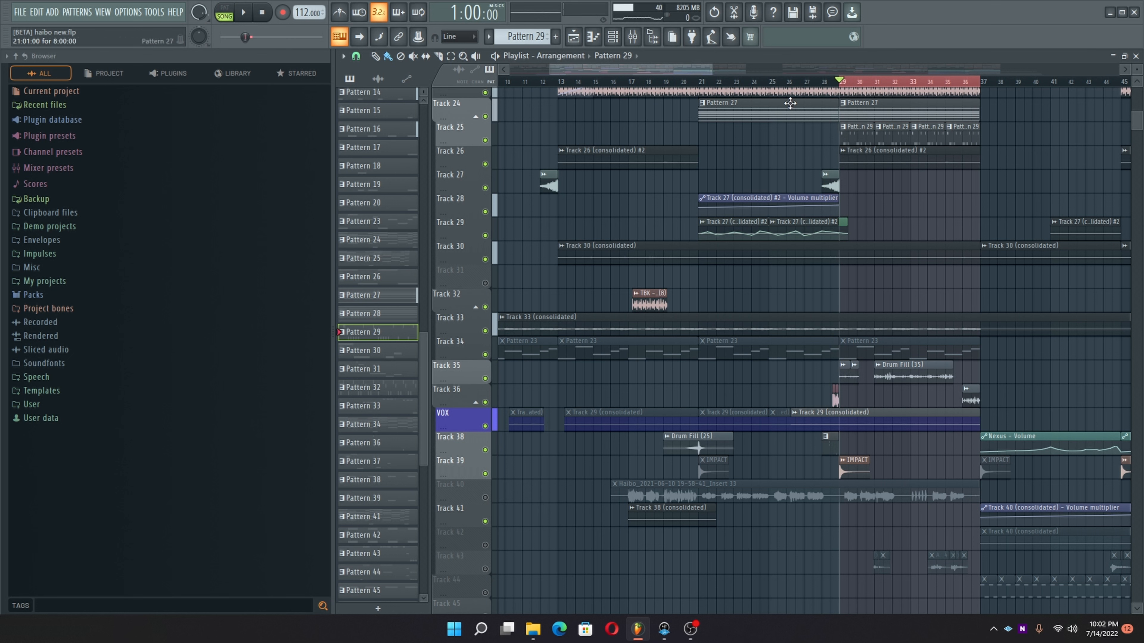
click(788, 84)
key(space)
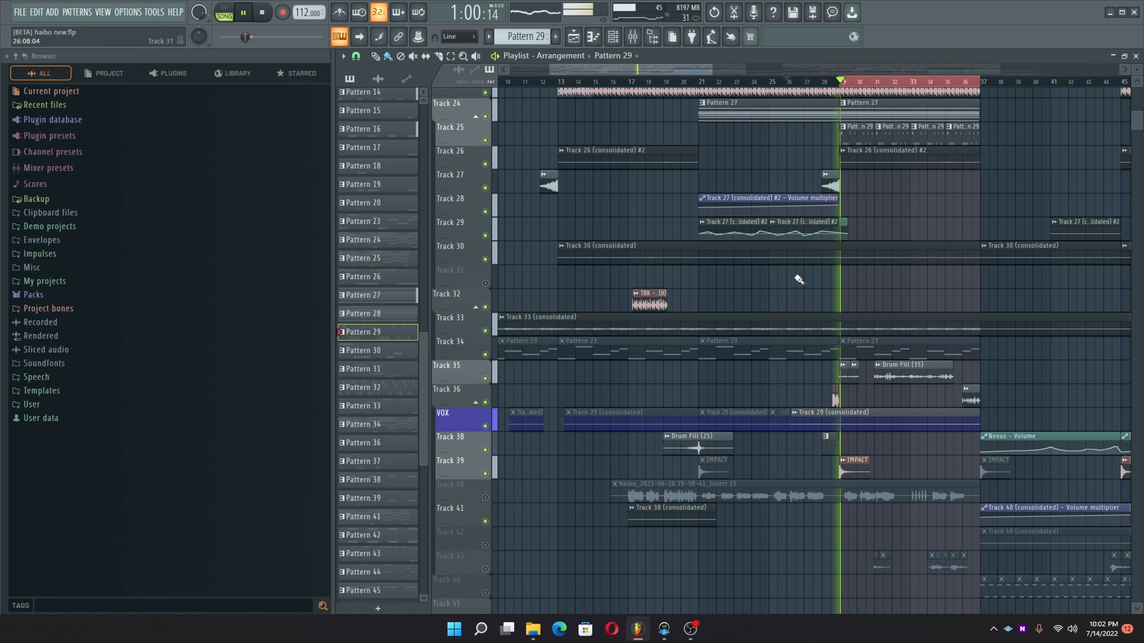
Step: Stop playback, unmute Track 43, and move the playhead to bar 29
scroll(858, 287, down, 5)
scroll(858, 287, down, 4)
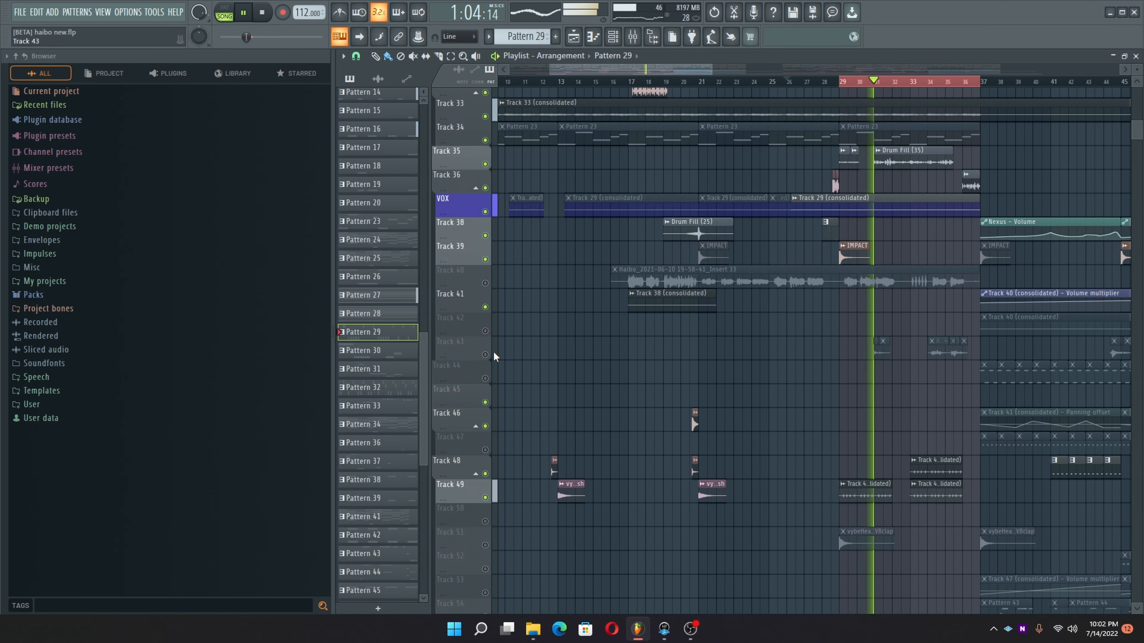
key(space)
click(485, 354)
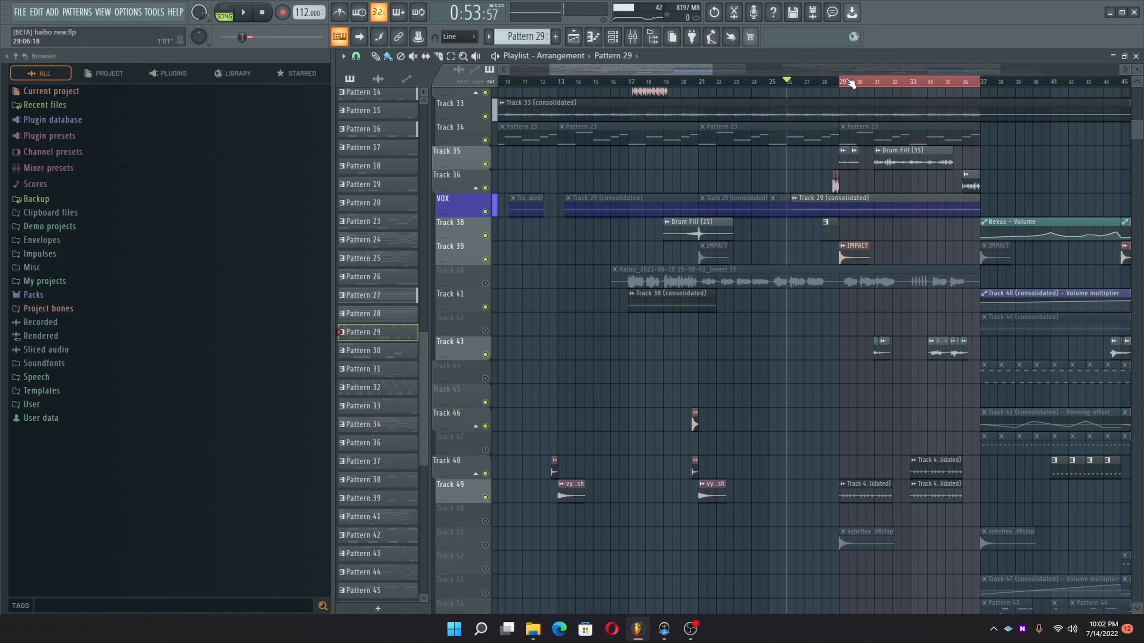
click(847, 83)
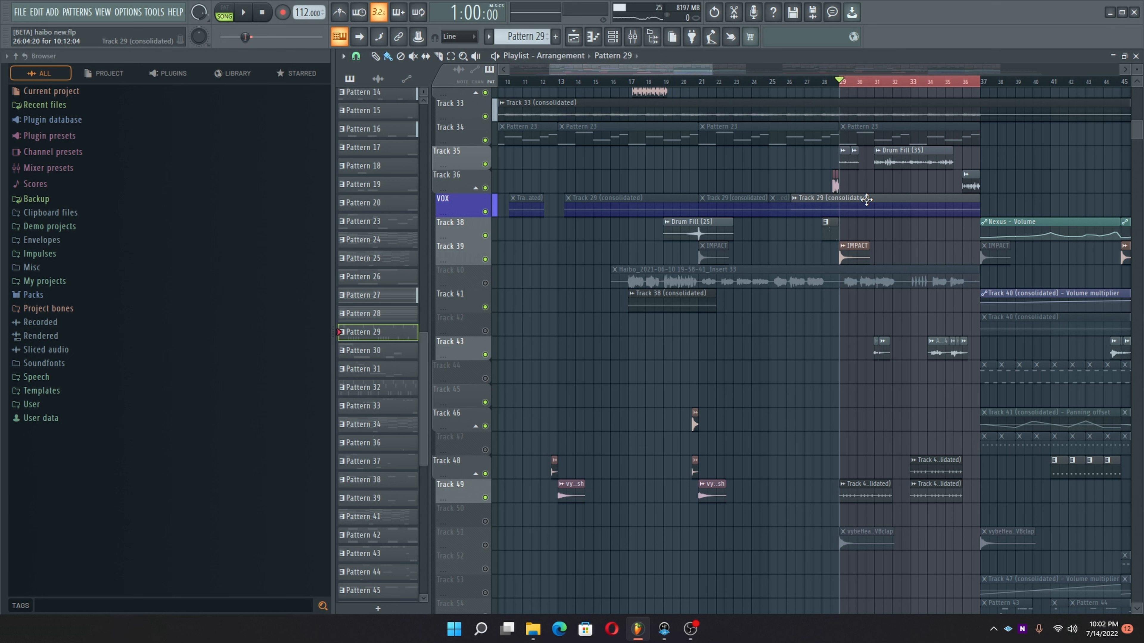
Step: Check the sample settings of the Track 29 (consolidated) clip on the VOX track
double_click(865, 198)
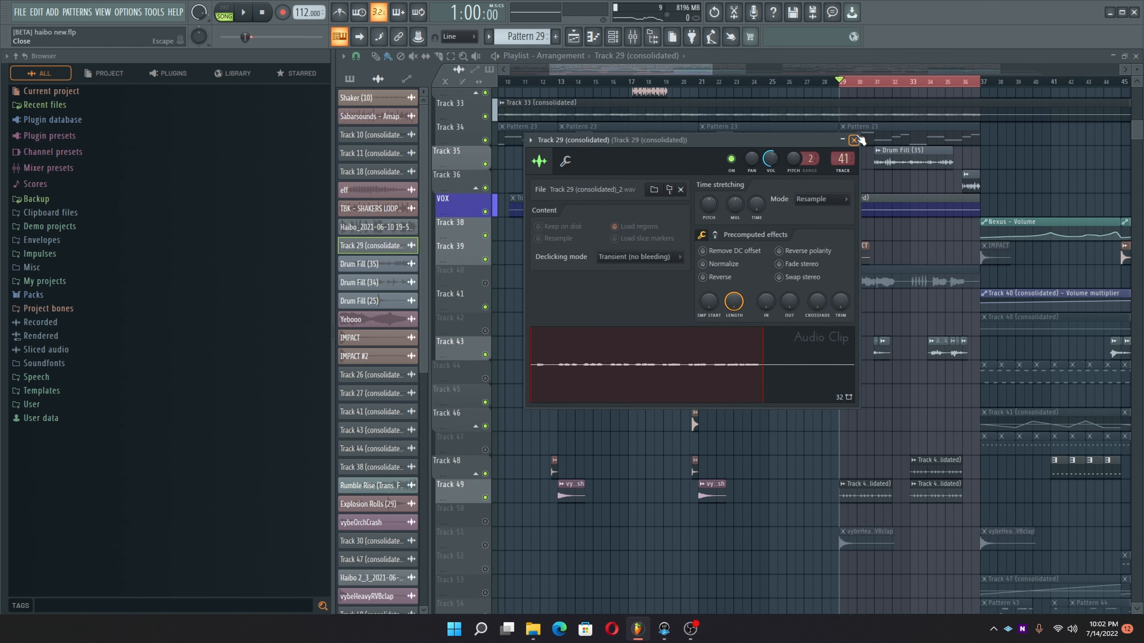
click(854, 140)
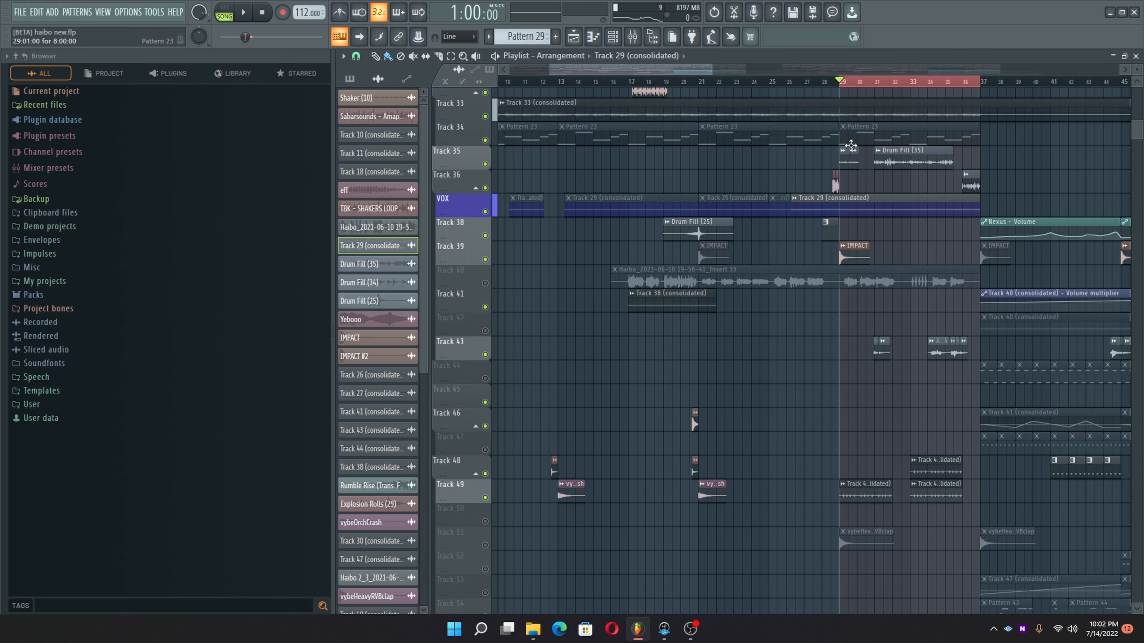
Step: Play the song from bar 29 while looking through the lower tracks, and stop playback
key(space)
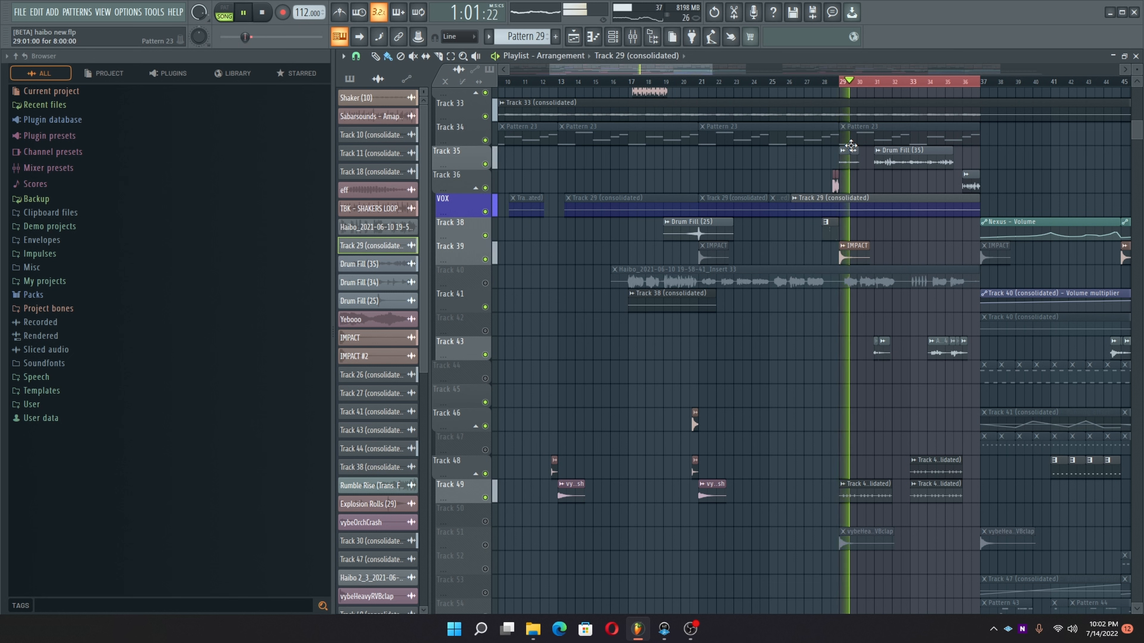
scroll(884, 213, down, 3)
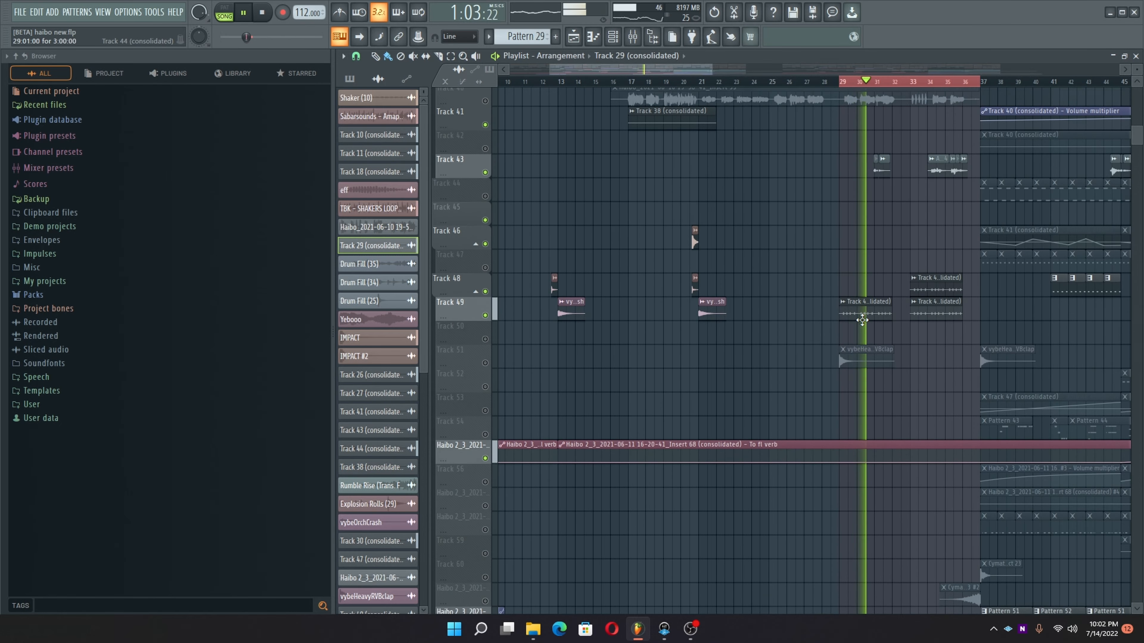
scroll(862, 320, up, 10)
key(space)
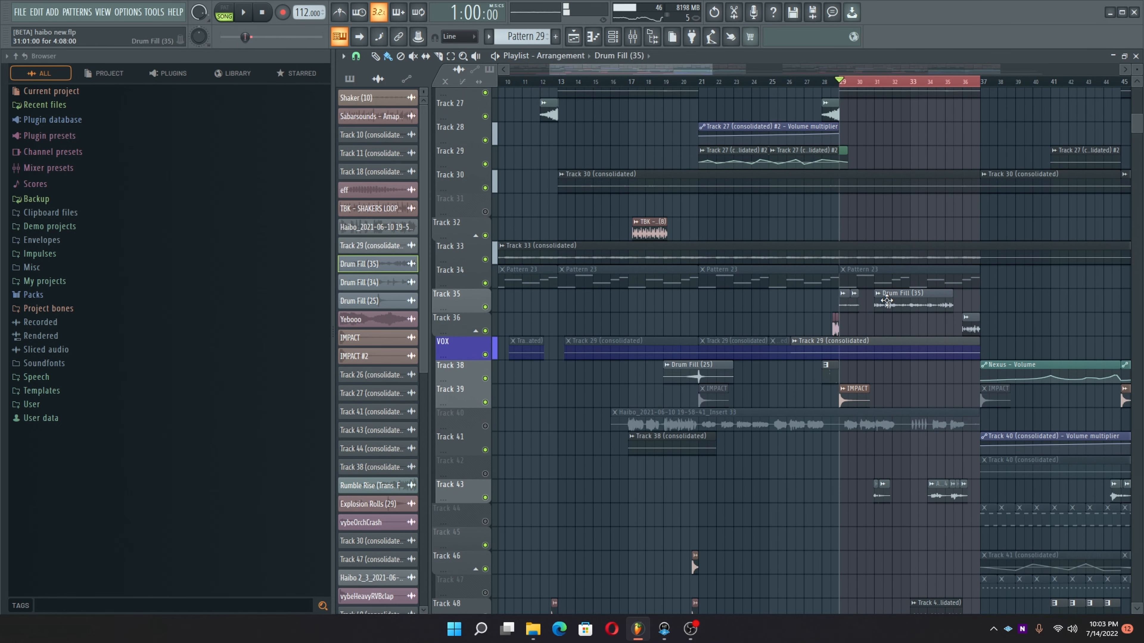
Step: Reload Kickstart on the Drum Fill (35) mixer track by finding it with a search for "kick" in the full effect list
double_click(914, 302)
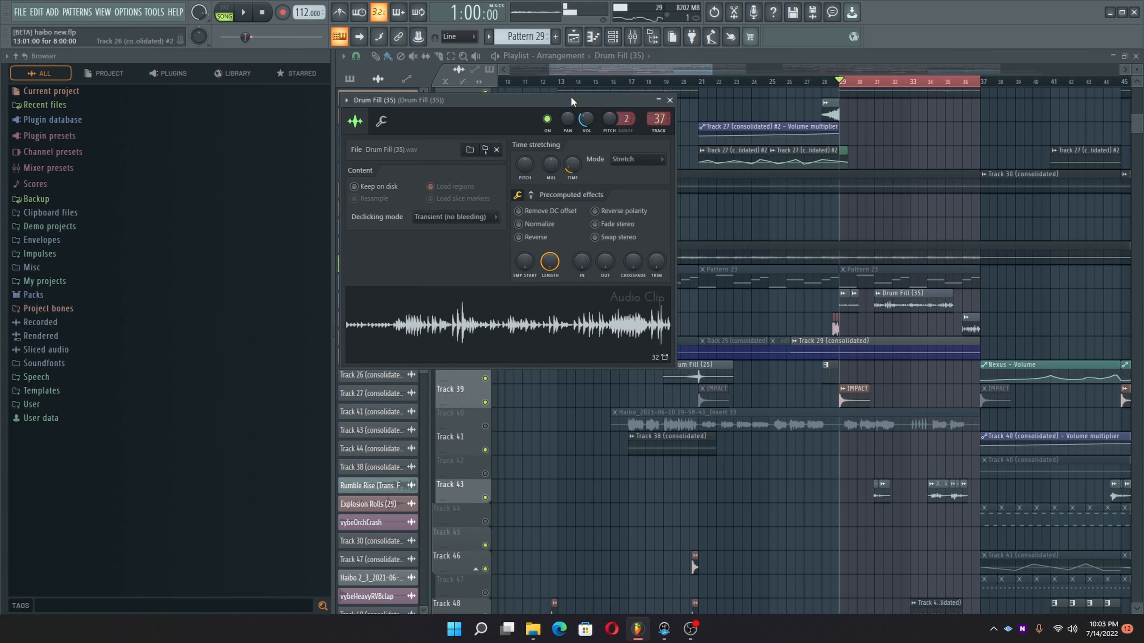
click(639, 36)
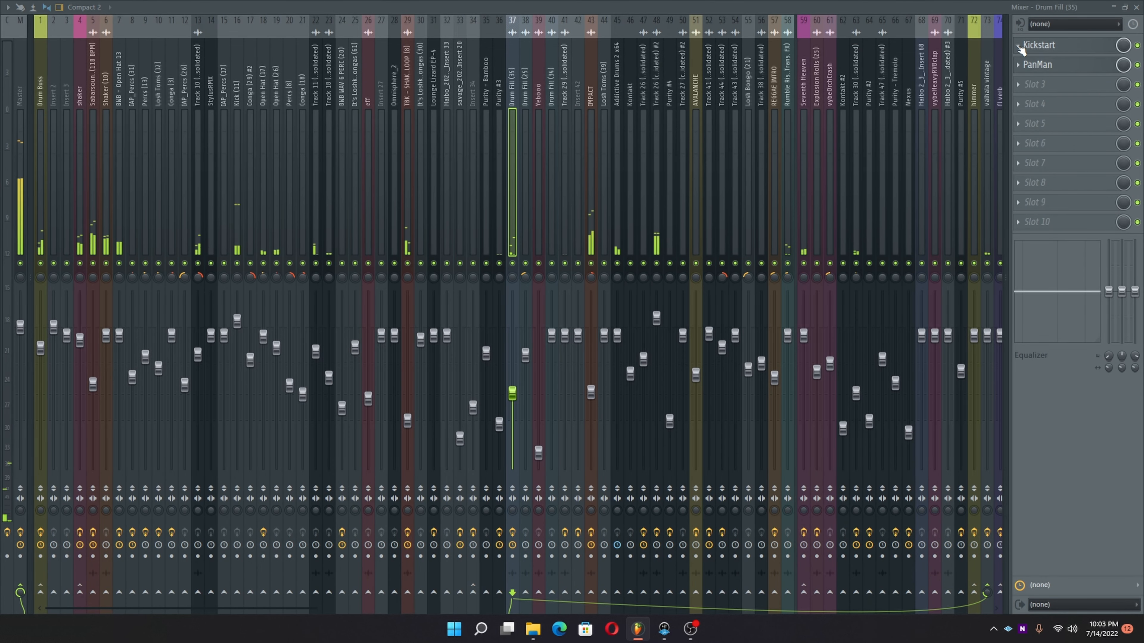
click(1031, 53)
mouse_move(1029, 61)
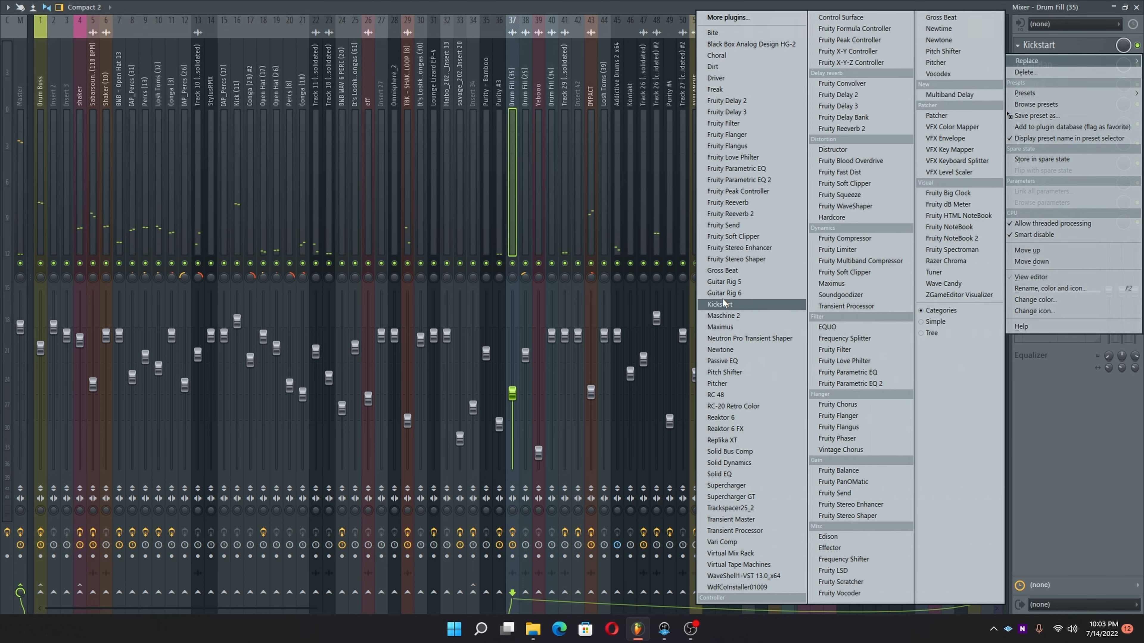
click(732, 20)
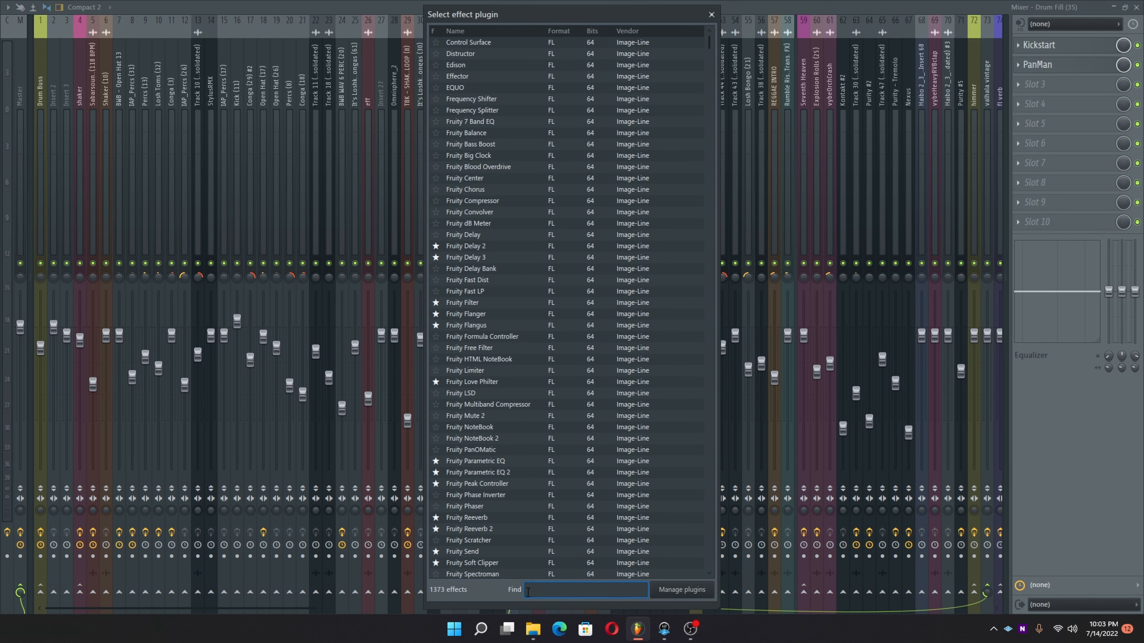
text(kick)
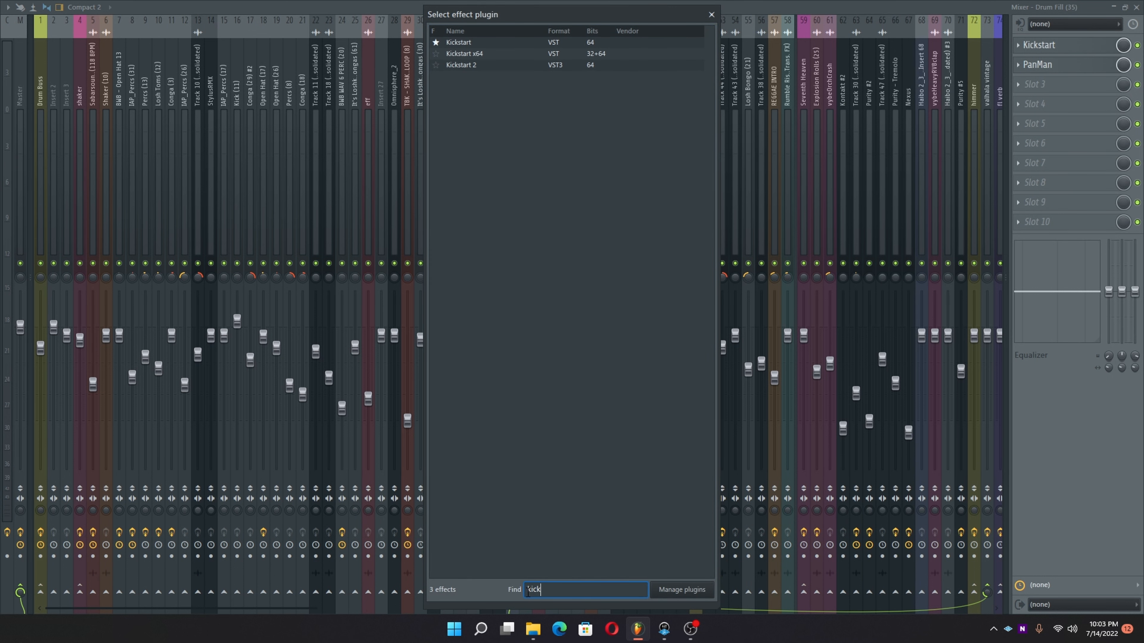
double_click(511, 42)
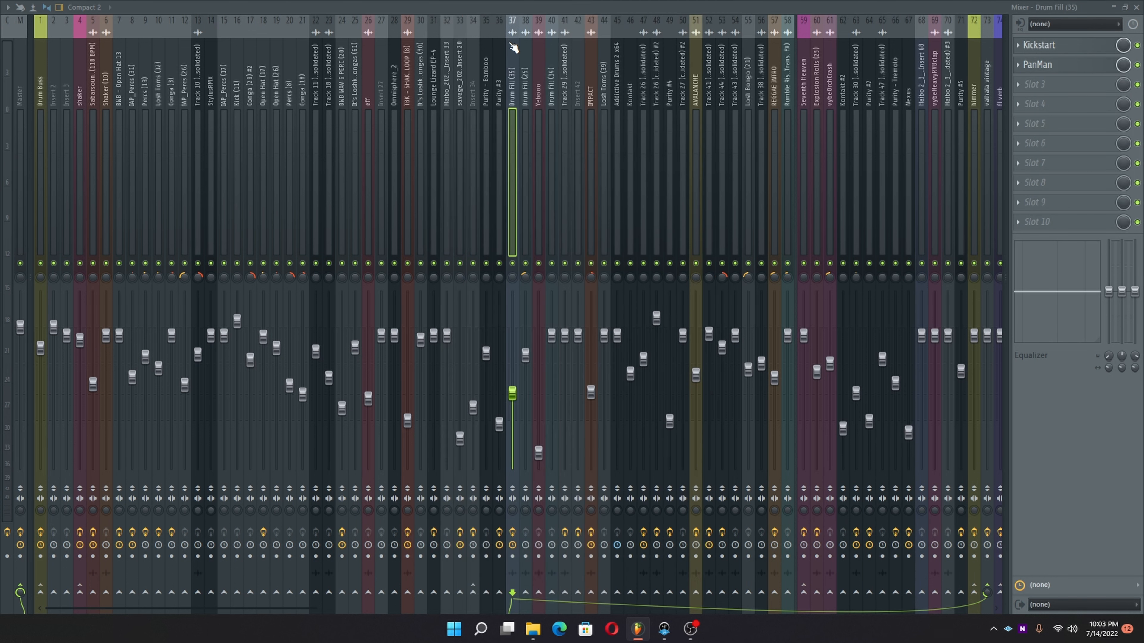
click(1137, 7)
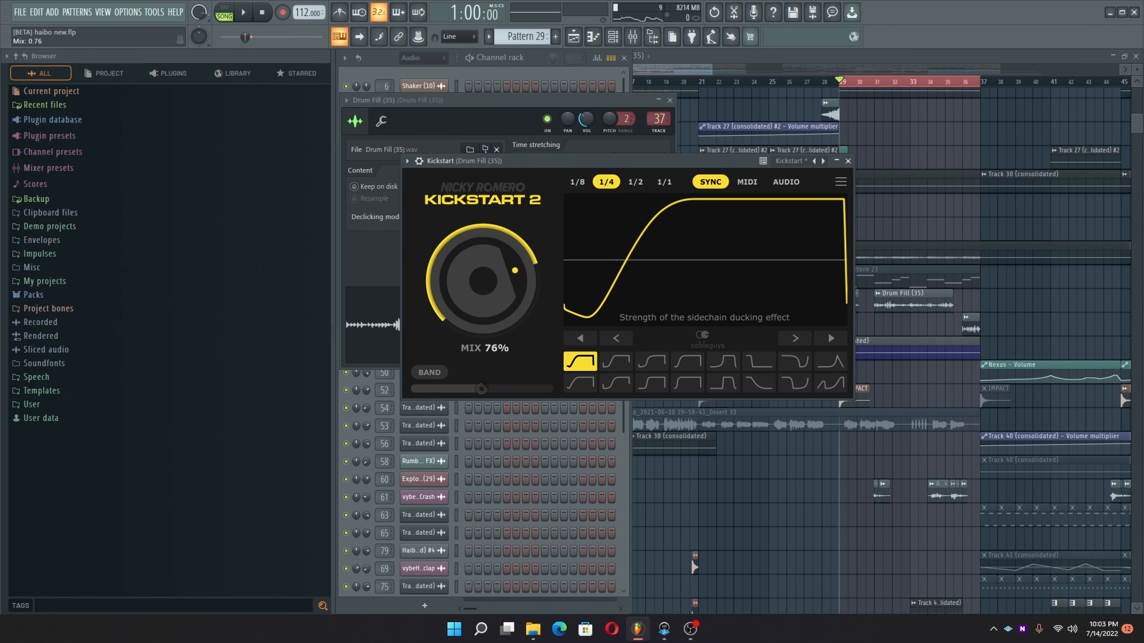
Step: Set the Kickstart mix on Drum Fill (35) to 78% during playback, and save the project
key(space)
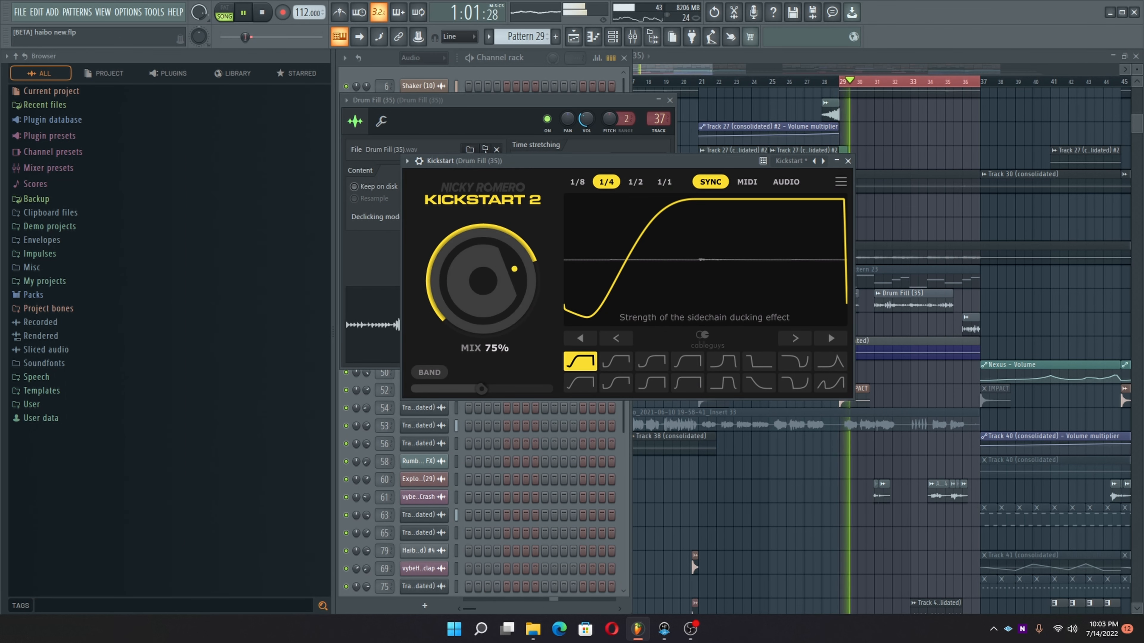
drag(469, 267, 492, 261)
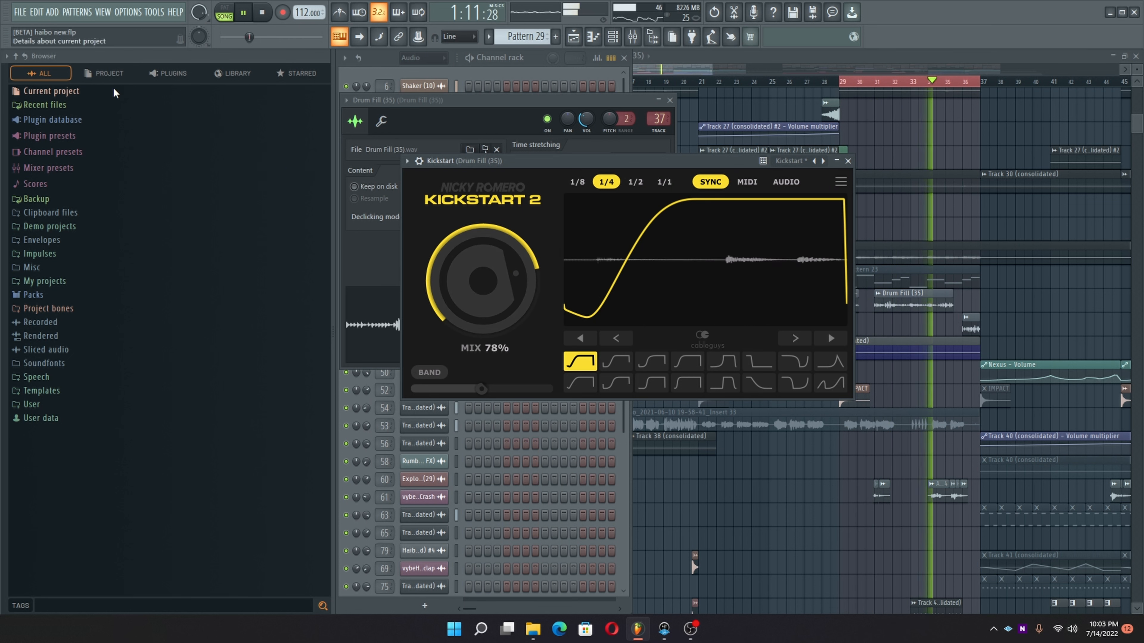
click(20, 12)
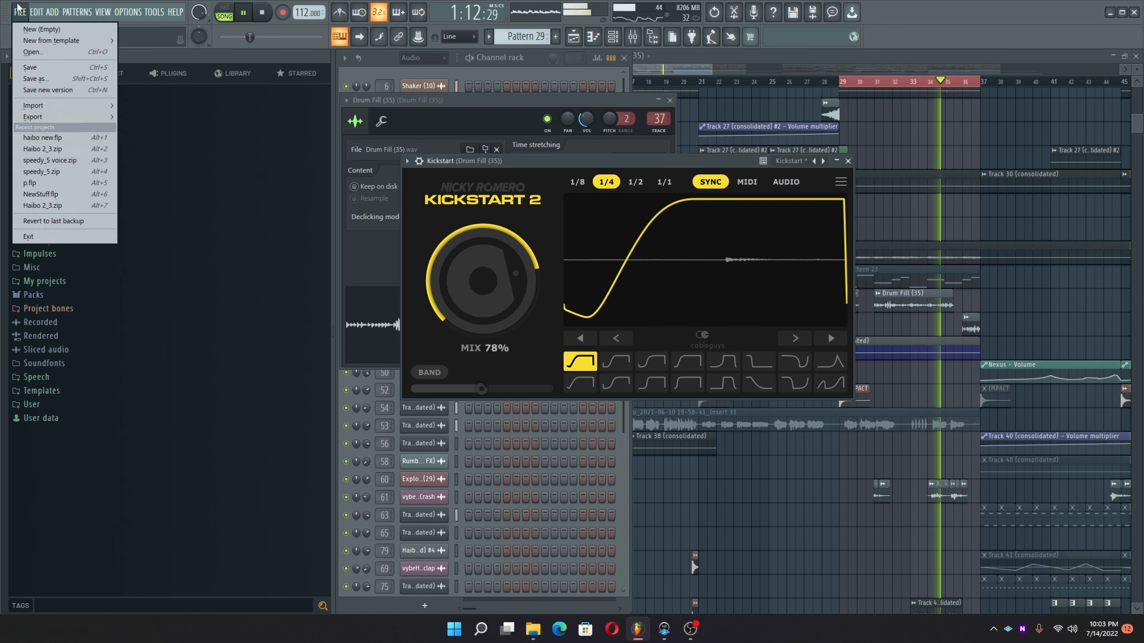
click(31, 67)
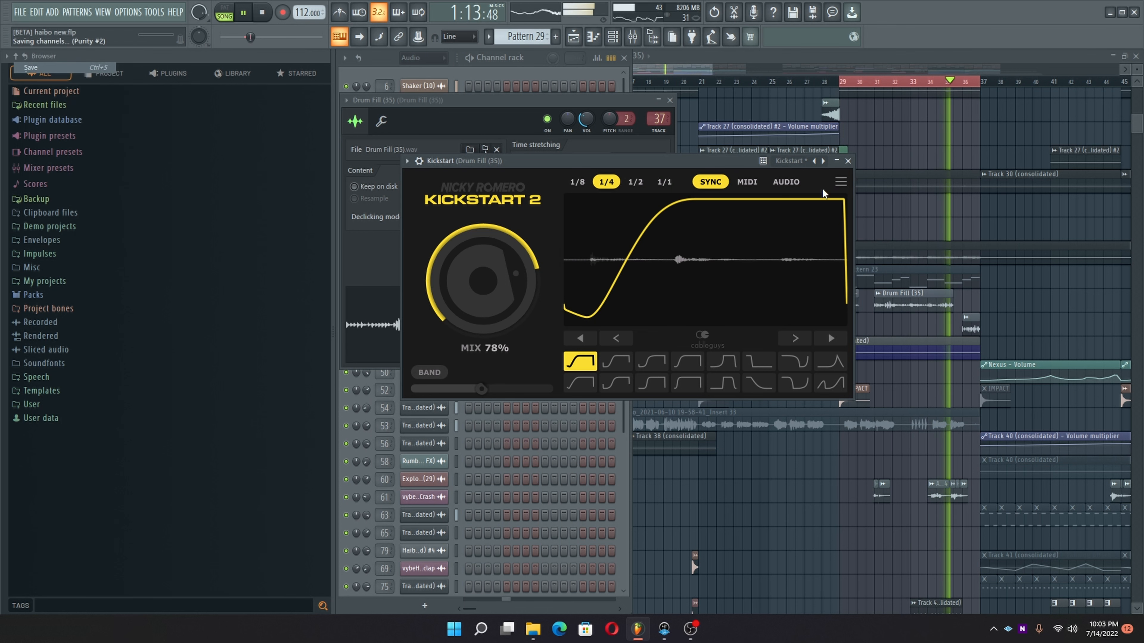
Step: Close the Kickstart window, return to the playlist, and stop playback
click(848, 161)
key(F5)
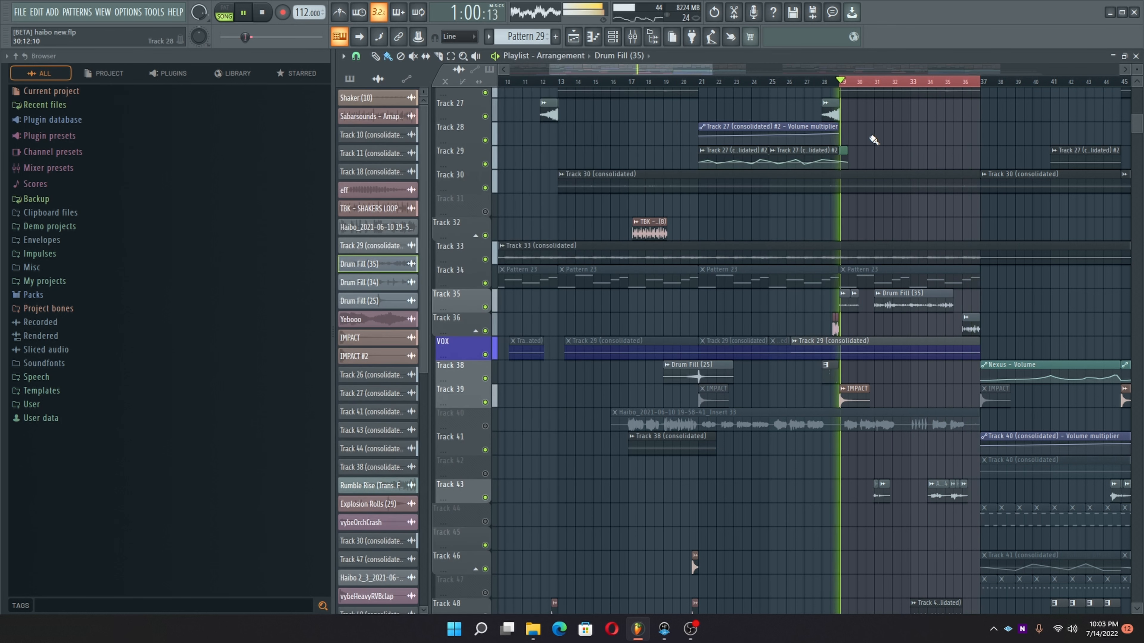
key(space)
Step: Check the sample settings of the Alto Rnb C 140 clip near bar 31 on Track 43
scroll(858, 408, down, 6)
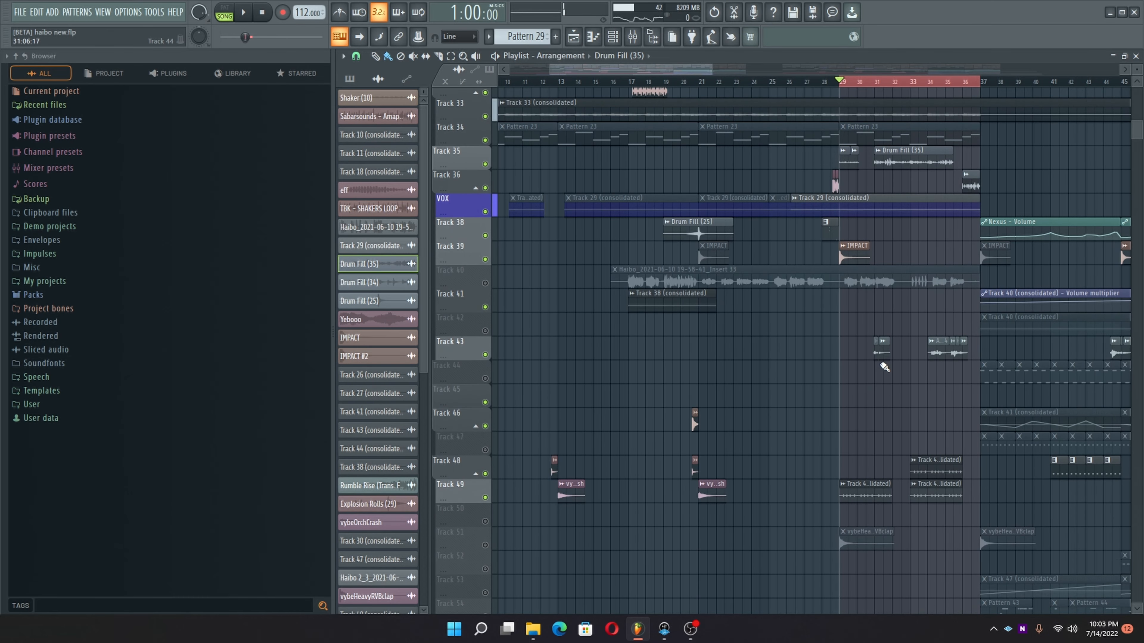
double_click(878, 357)
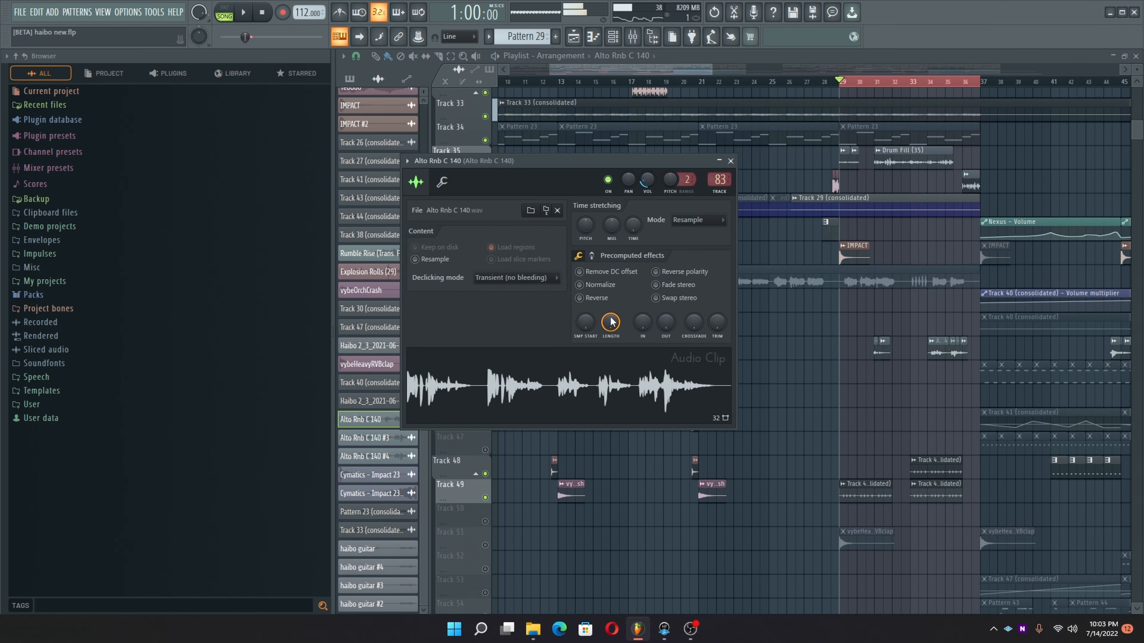
click(730, 162)
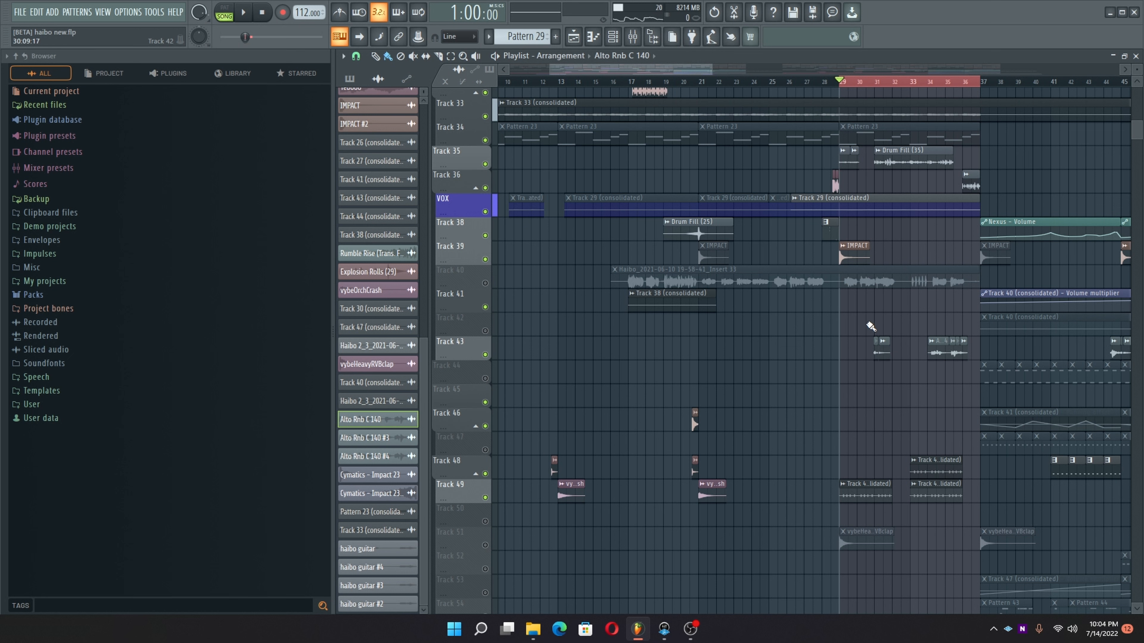
Step: Play the song from bar 29 while examining the clips on the tracks below VOX, and stop playback
key(space)
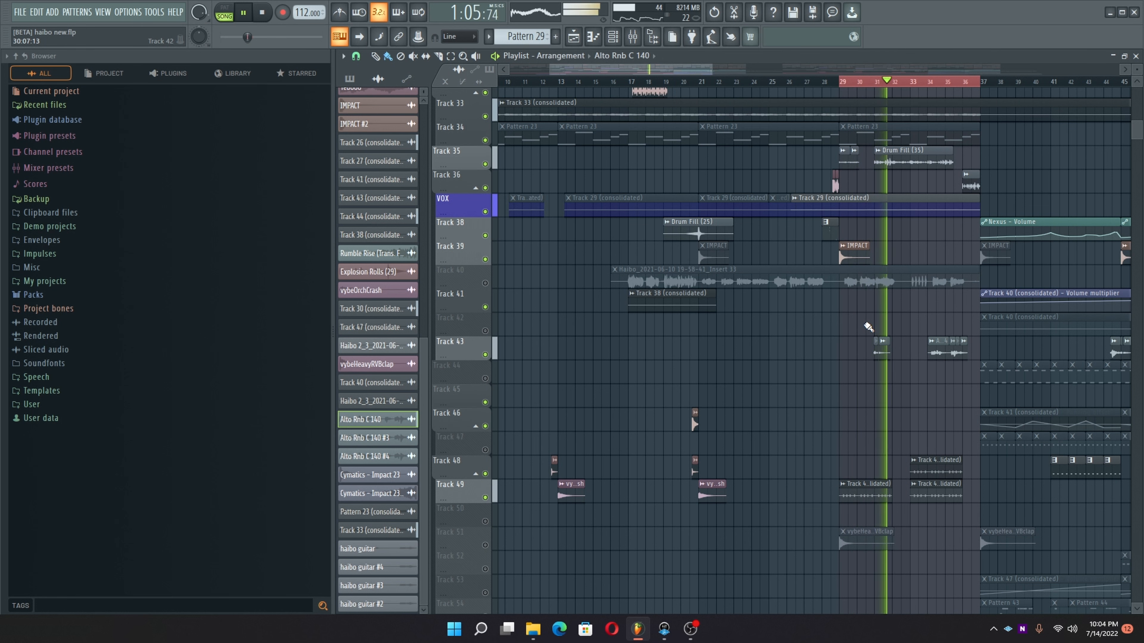
scroll(860, 332, down, 4)
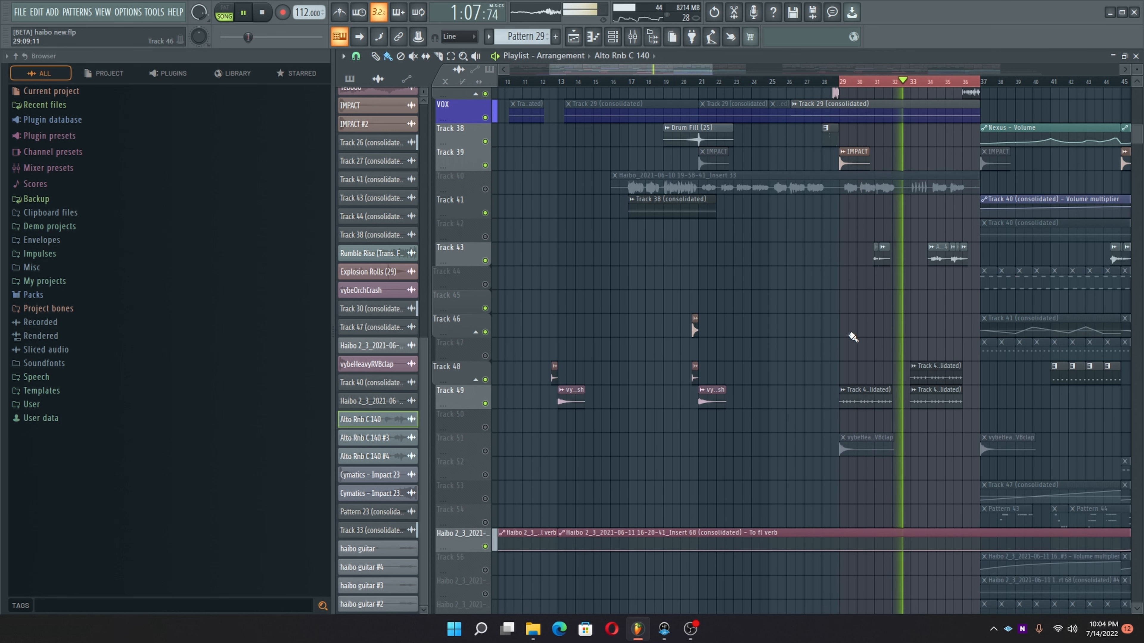
scroll(852, 337, down, 2)
scroll(851, 337, up, 2)
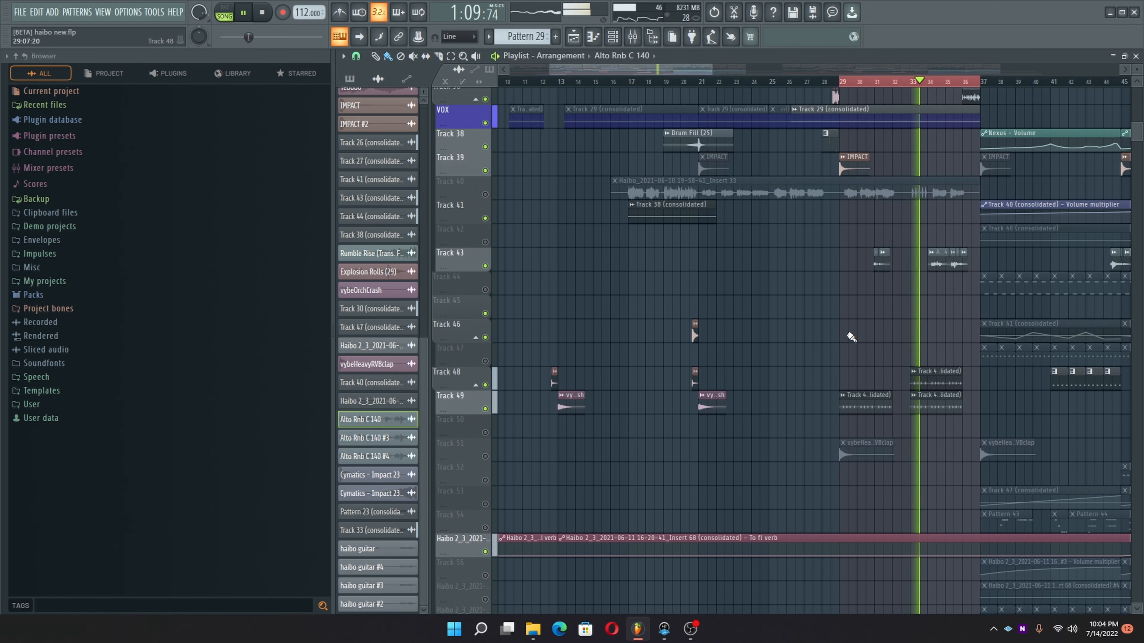
scroll(851, 337, up, 3)
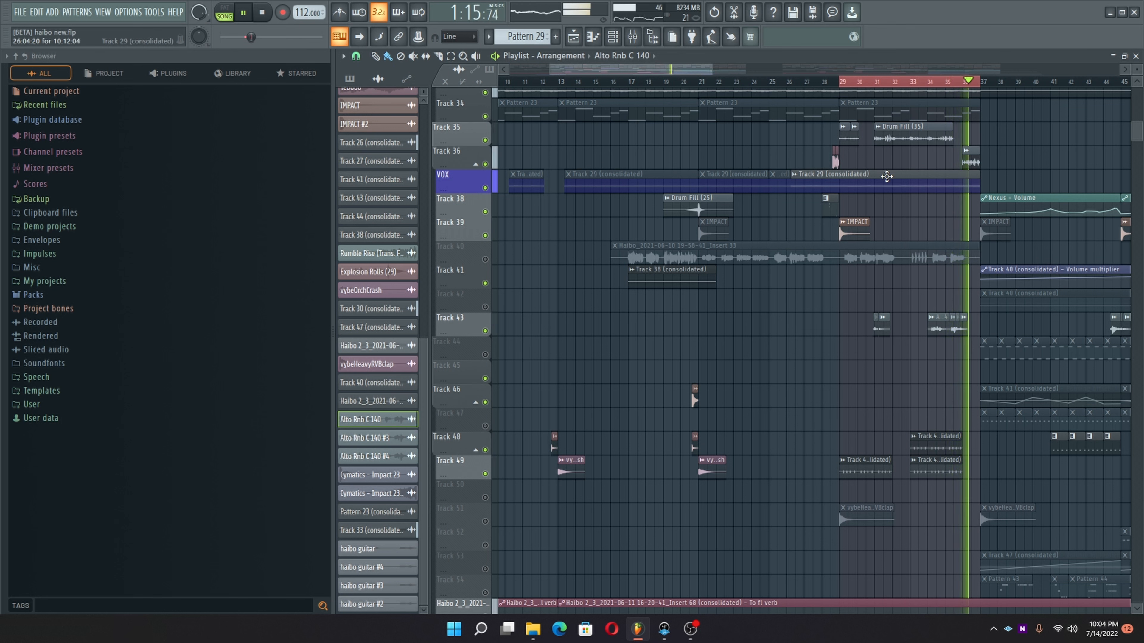
key(space)
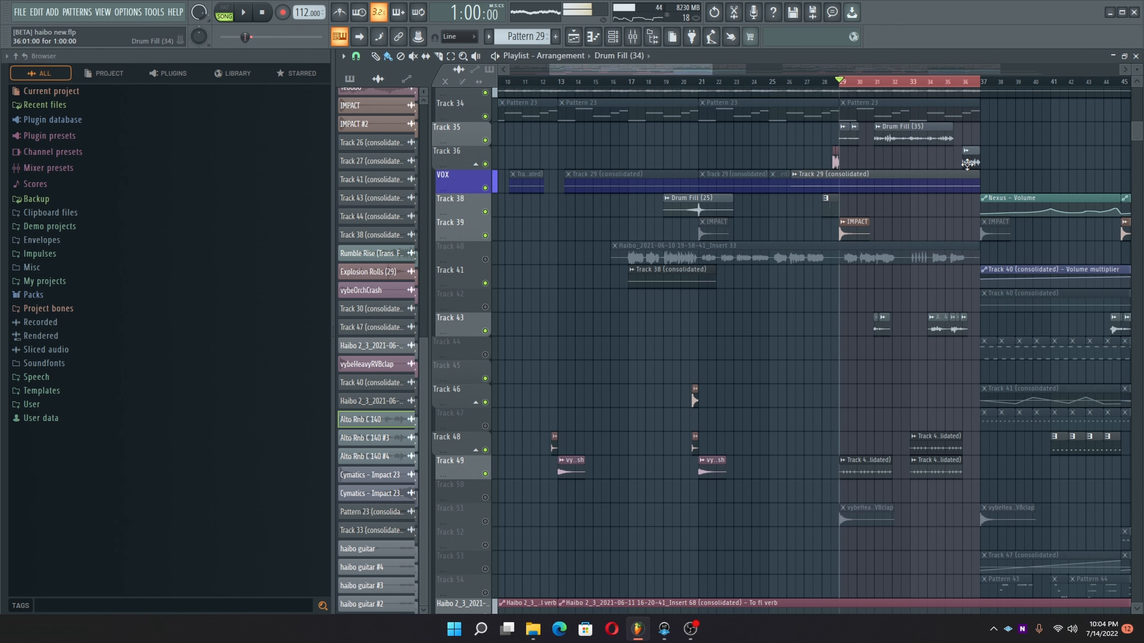
Step: Inspect the sample settings and mixer effects of the Drum Fill (34) clip at bar 36 on Track 36
double_click(967, 164)
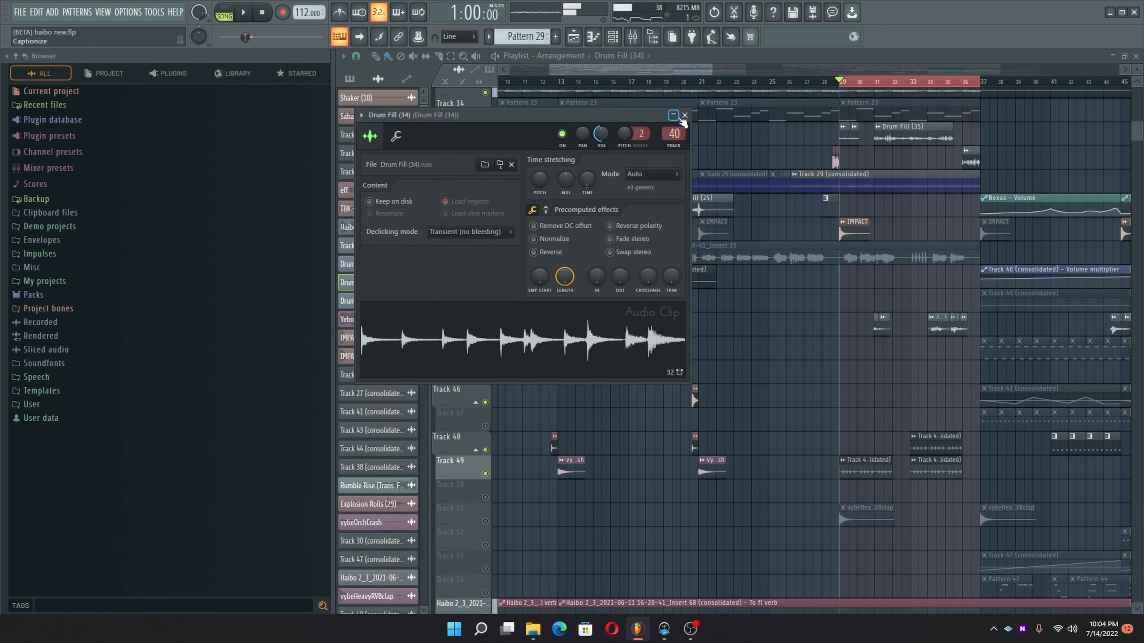
click(685, 116)
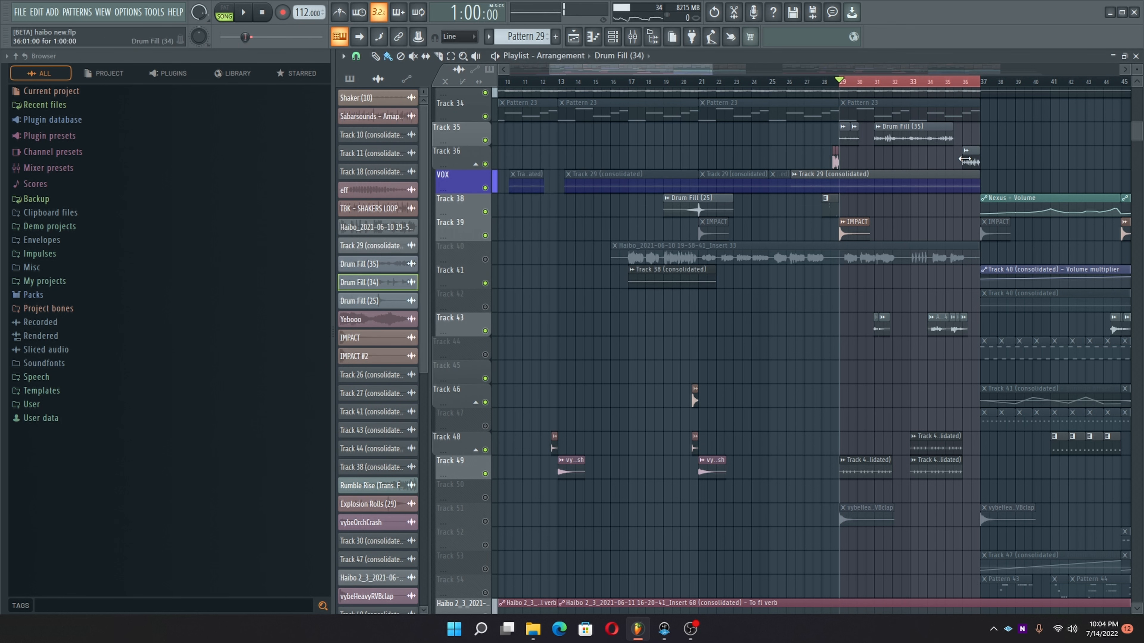
double_click(967, 161)
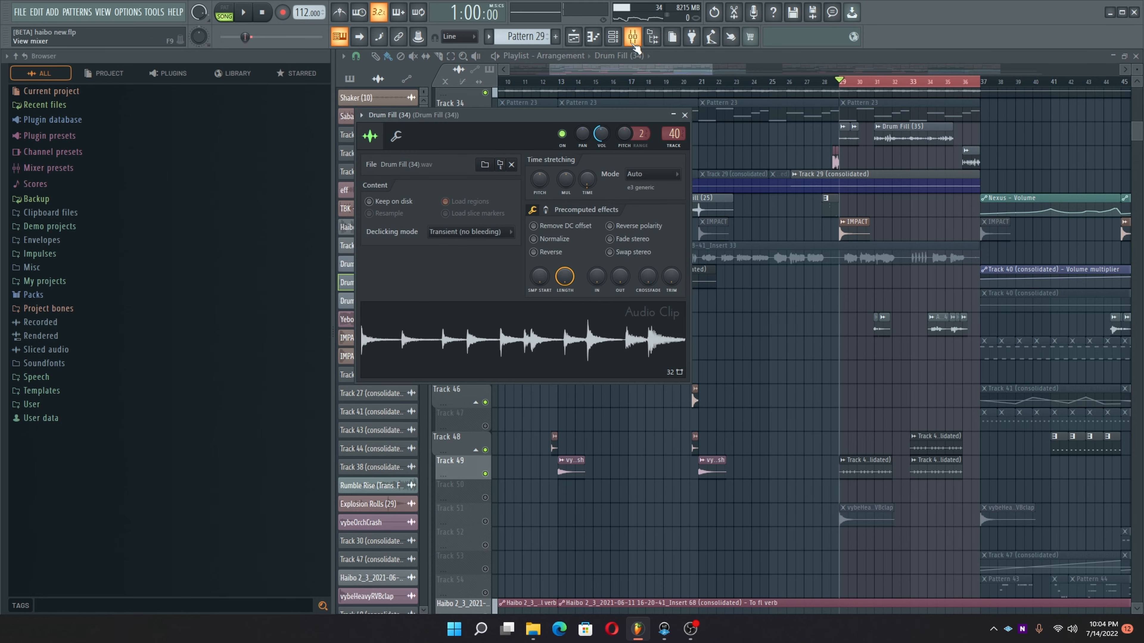
click(633, 42)
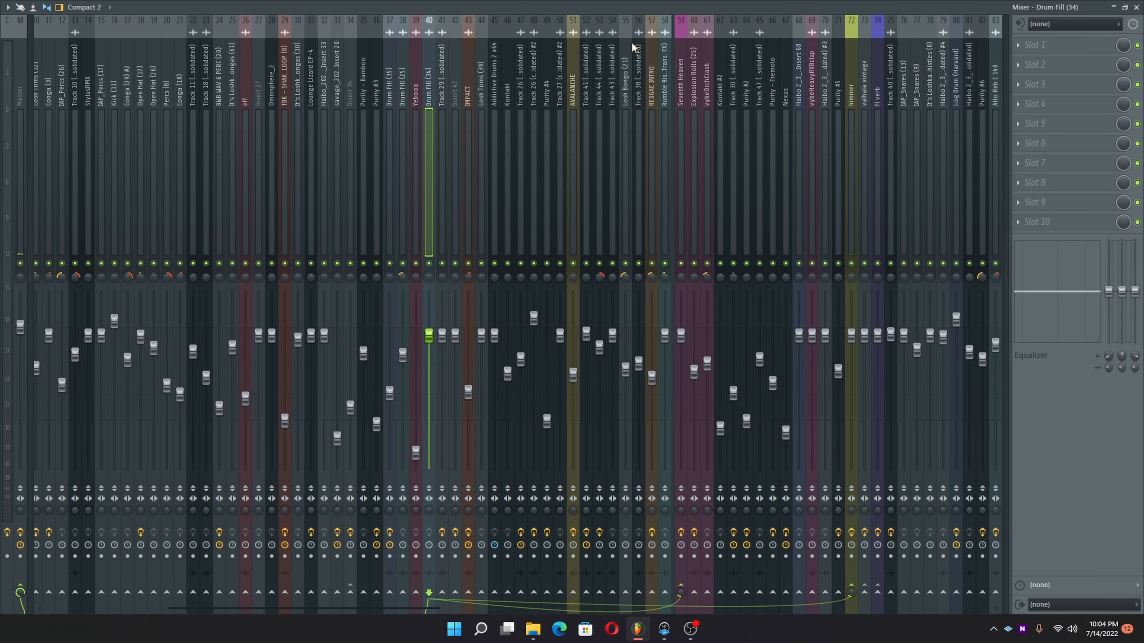
click(1136, 7)
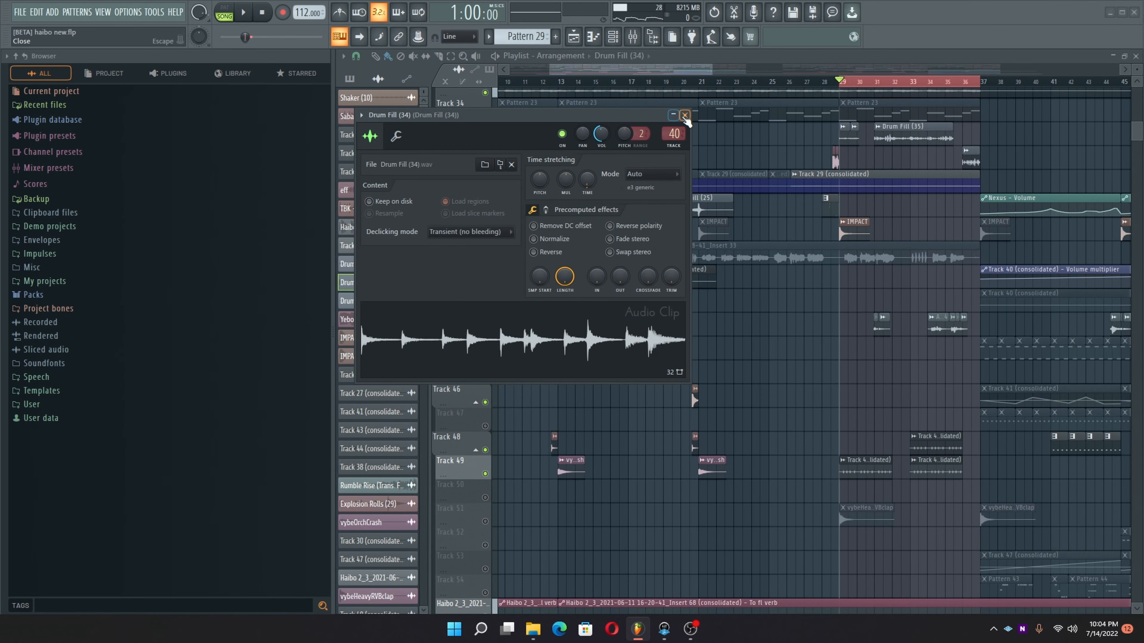
click(684, 116)
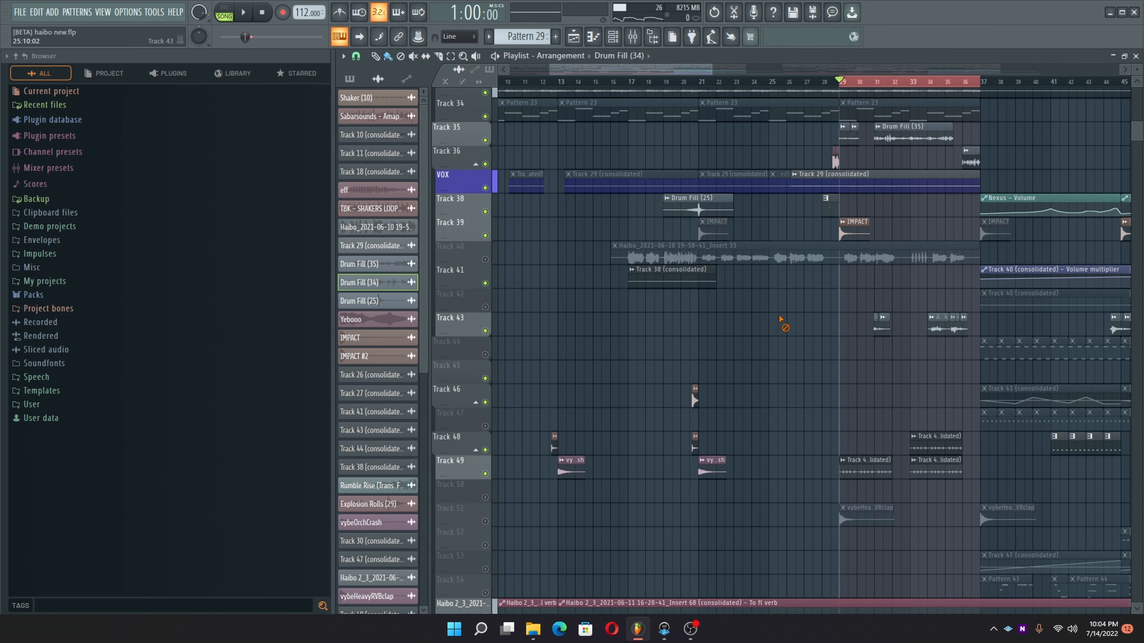
Step: Unmute Track 51 with the vybeHeavyRVBclap clips while the song plays from bar 29, and stop playback
scroll(806, 303, down, 2)
key(space)
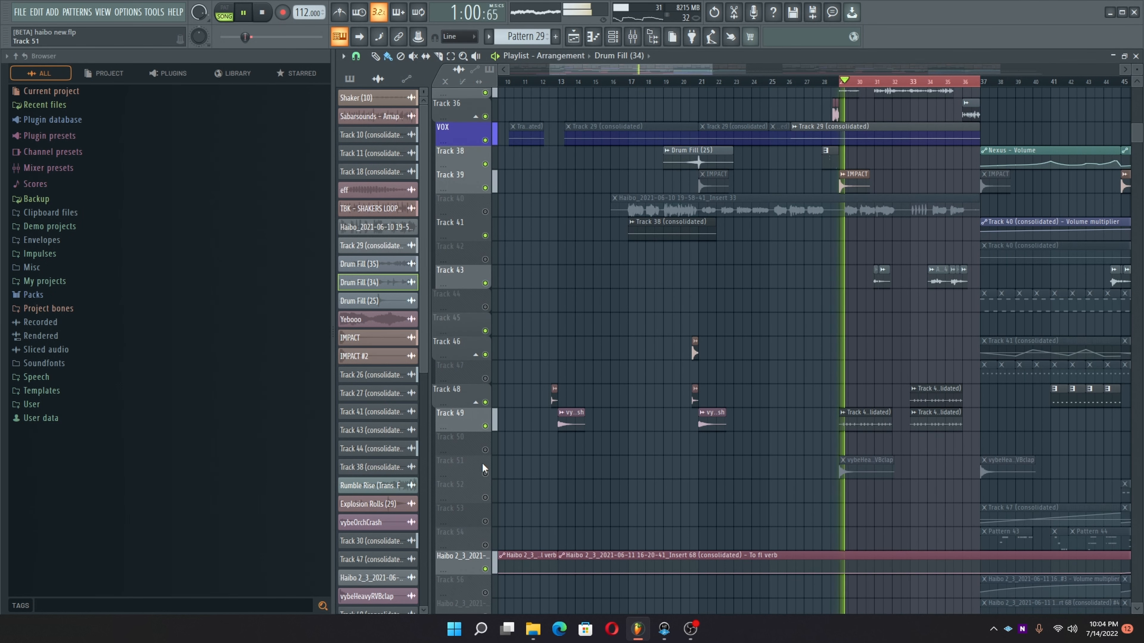
click(485, 473)
key(space)
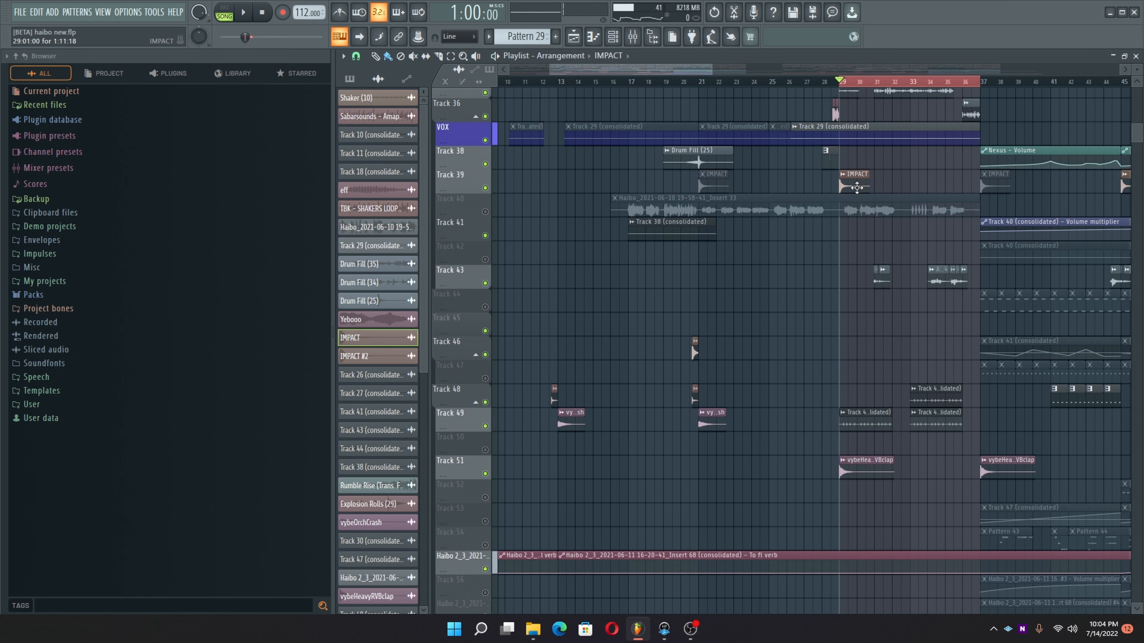
Step: Inspect the sample settings of the IMPACT clip at bar 29 and the soothe2 effect on its mixer track
double_click(856, 188)
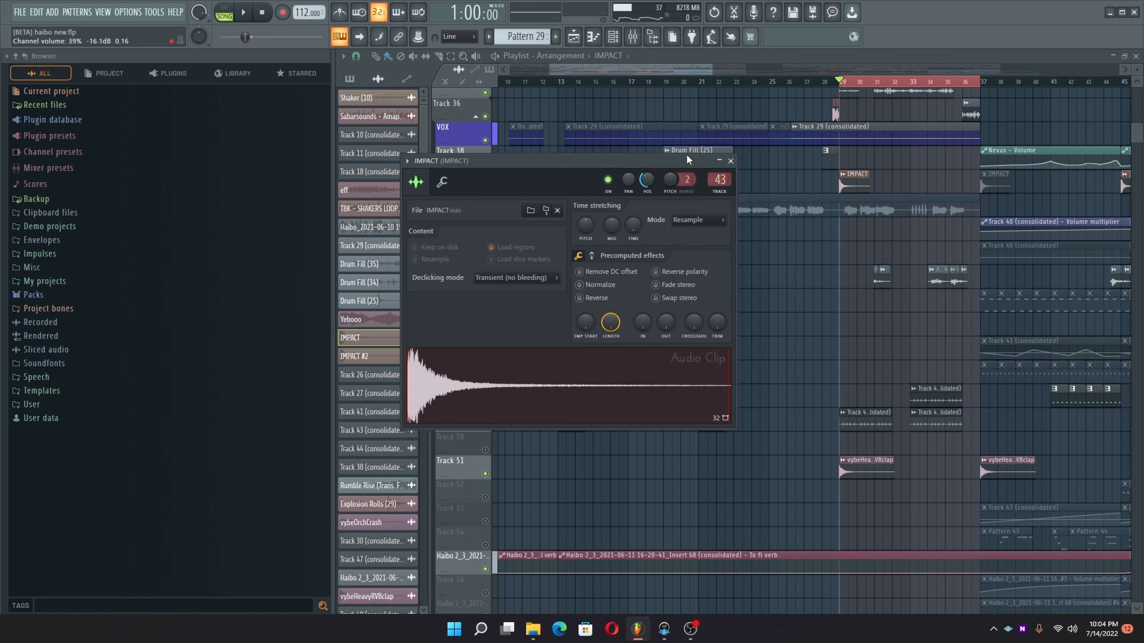
click(635, 39)
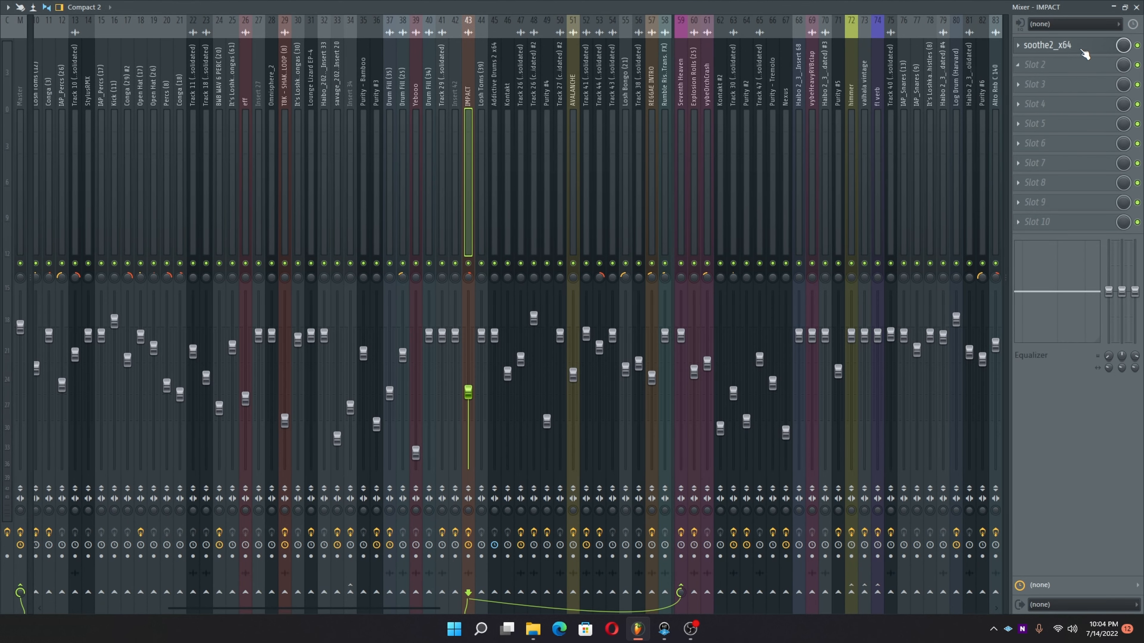
click(1138, 7)
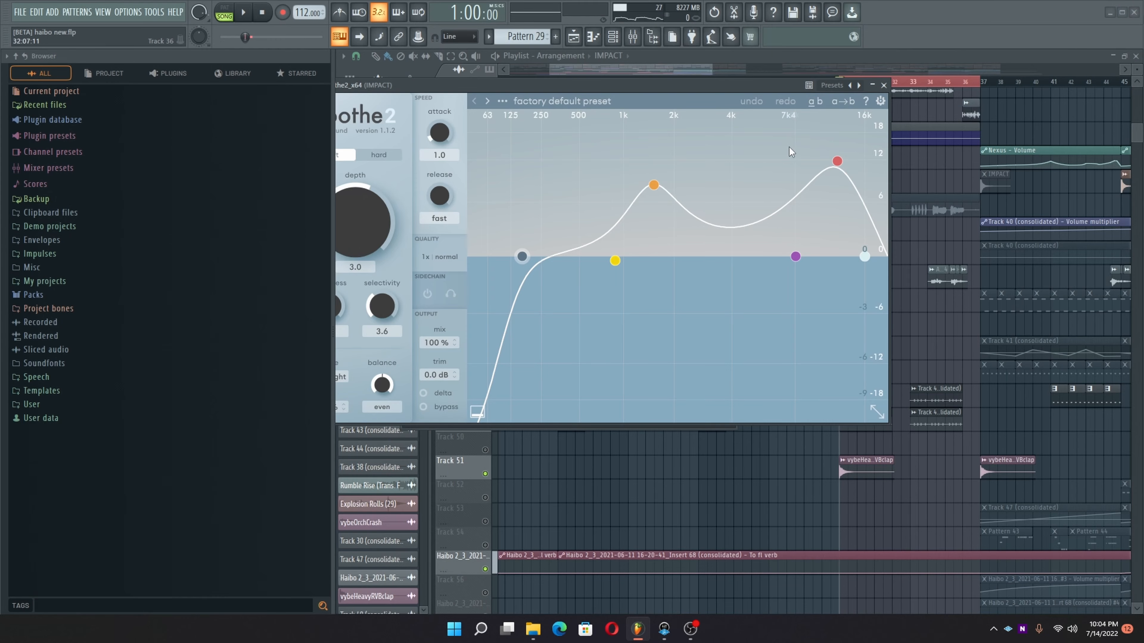
click(886, 86)
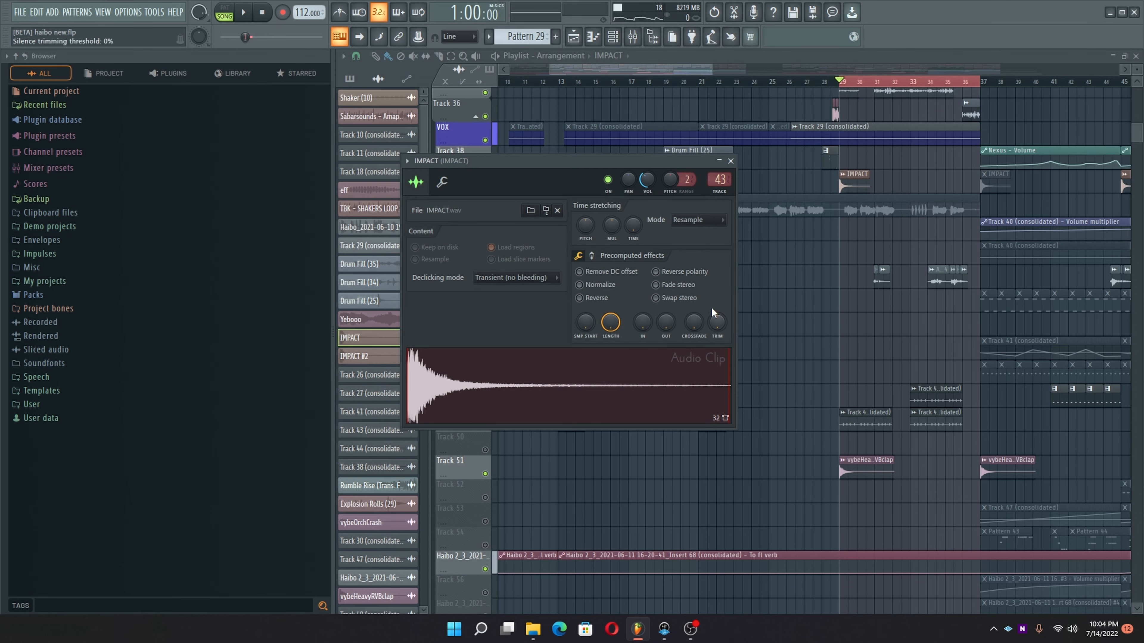
click(730, 161)
Step: Check the vybeHeavyRVBclap clip on Track 51, lower its mixer track volume slightly, and play the song from bar 29
double_click(870, 471)
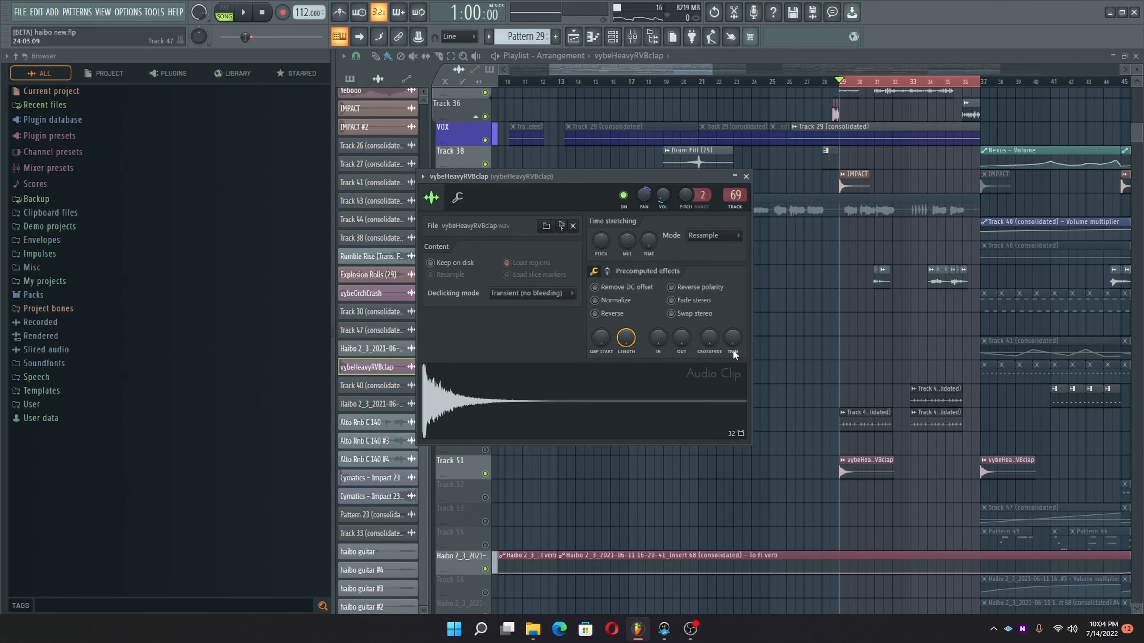
click(634, 36)
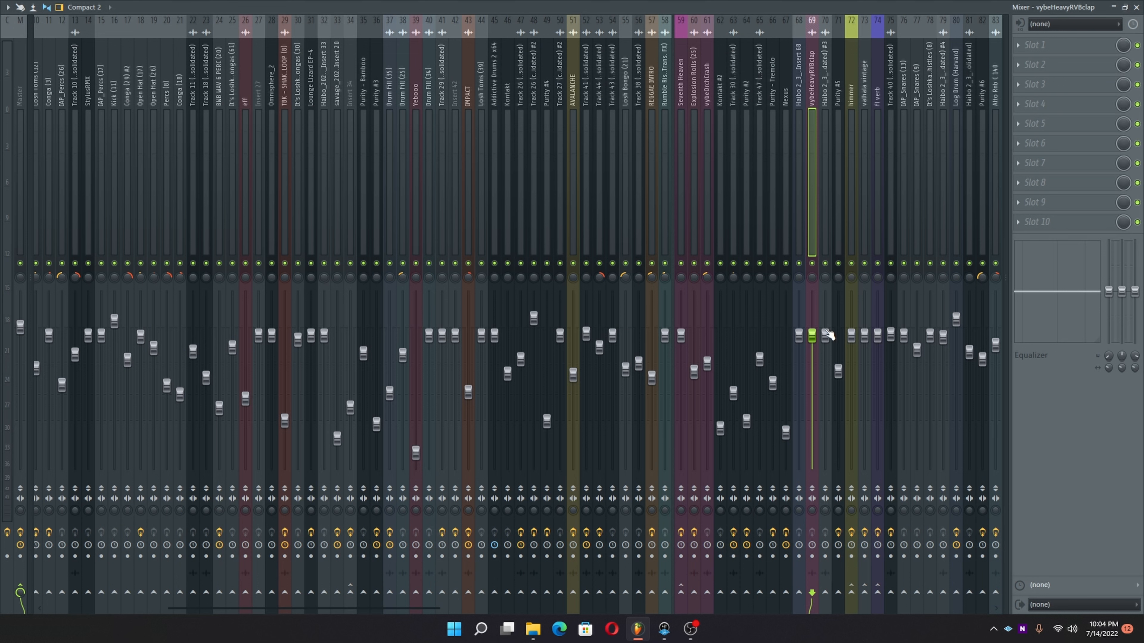
key(space)
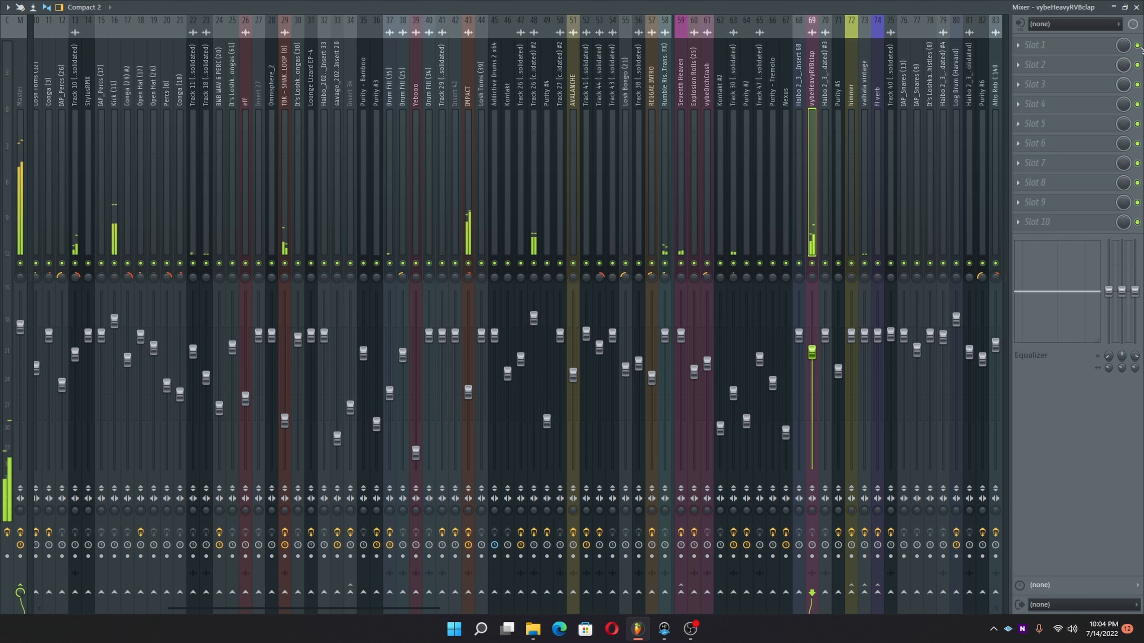
Step: Close the mixer and the vybeHeavyRVBclap settings, and unmute the two tracks with the Cymatics Impact clips around bars 35 and 37
click(1134, 7)
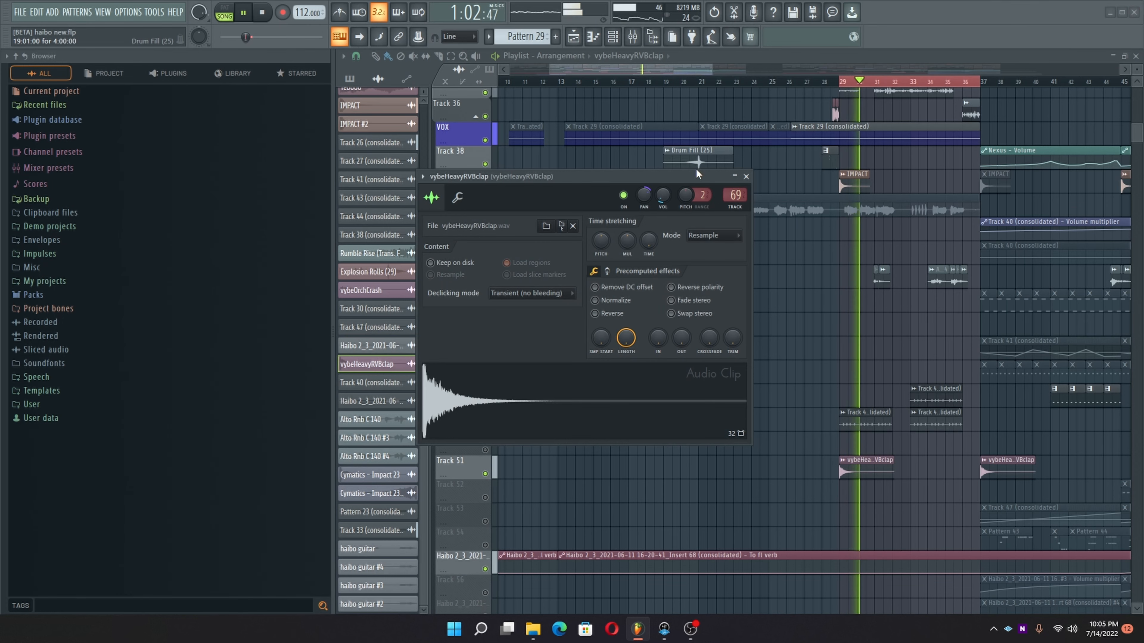
click(745, 176)
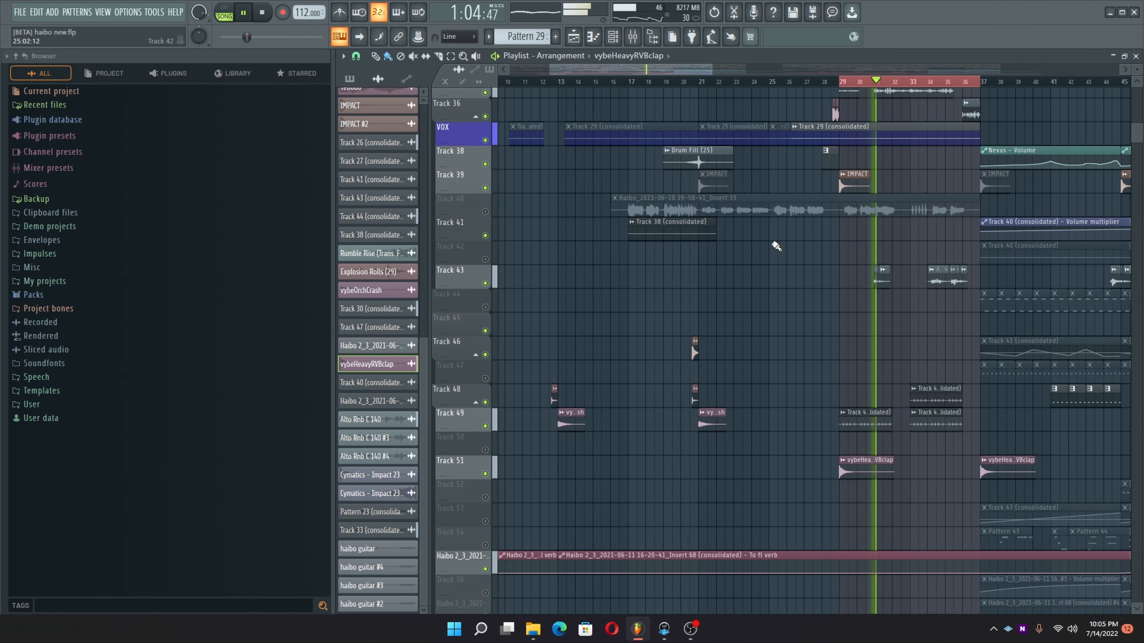
scroll(887, 256, down, 6)
scroll(887, 255, down, 12)
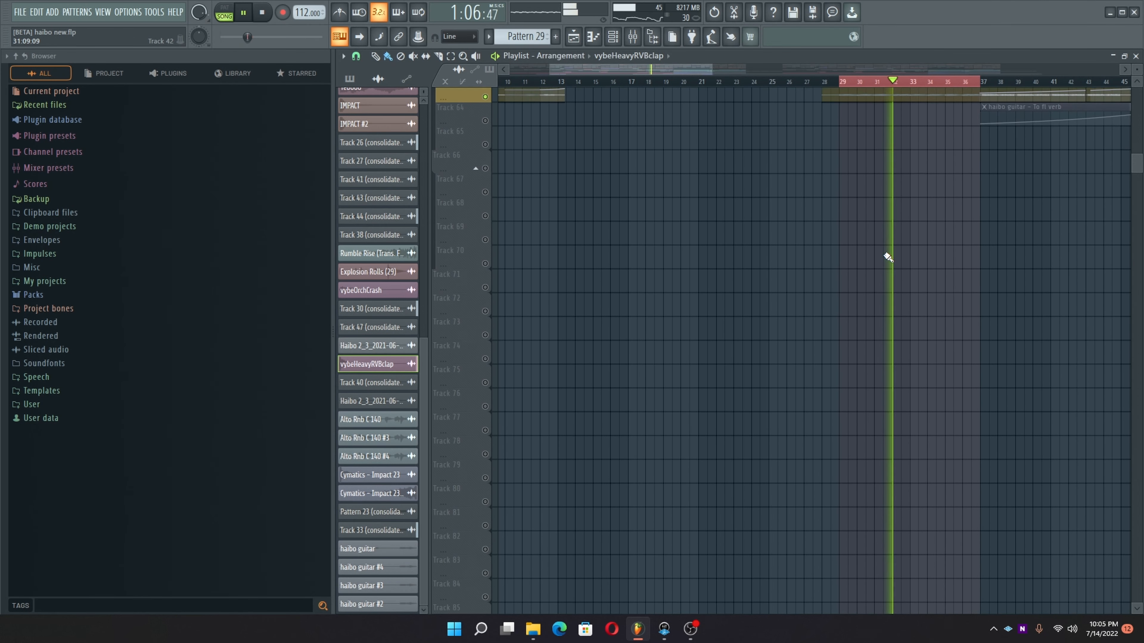
scroll(807, 253, up, 3)
scroll(908, 217, up, 6)
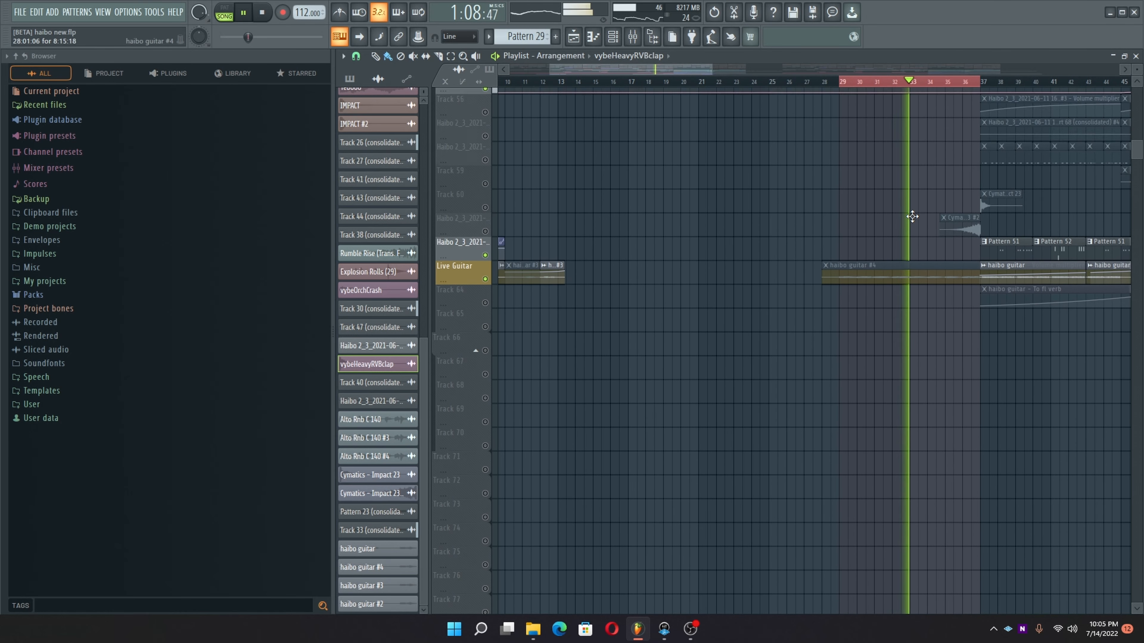
click(485, 331)
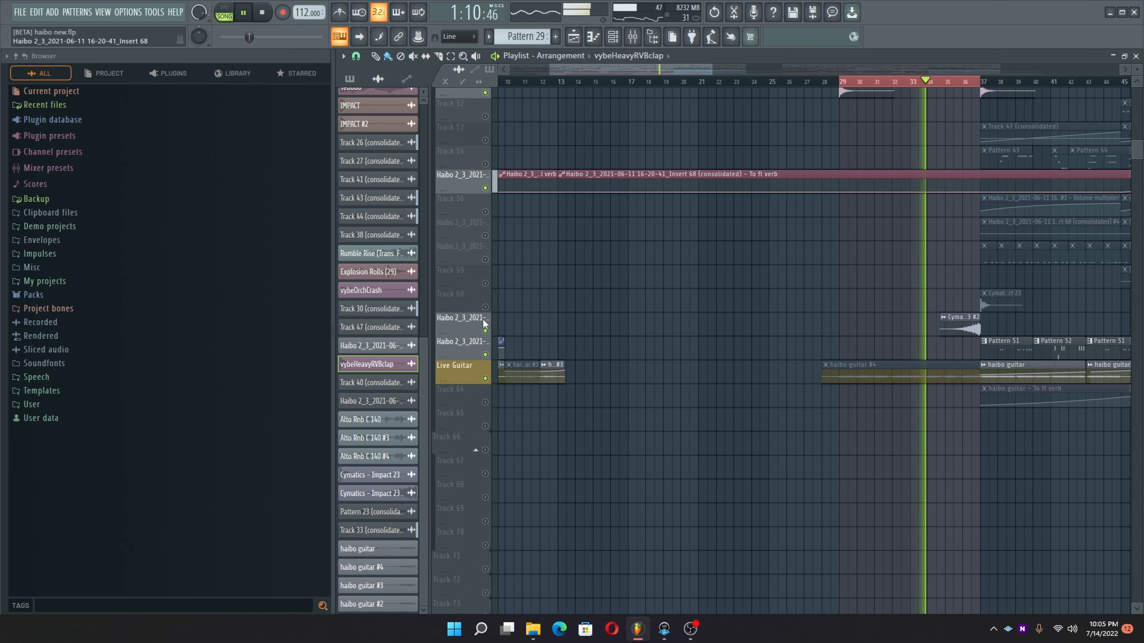
click(485, 307)
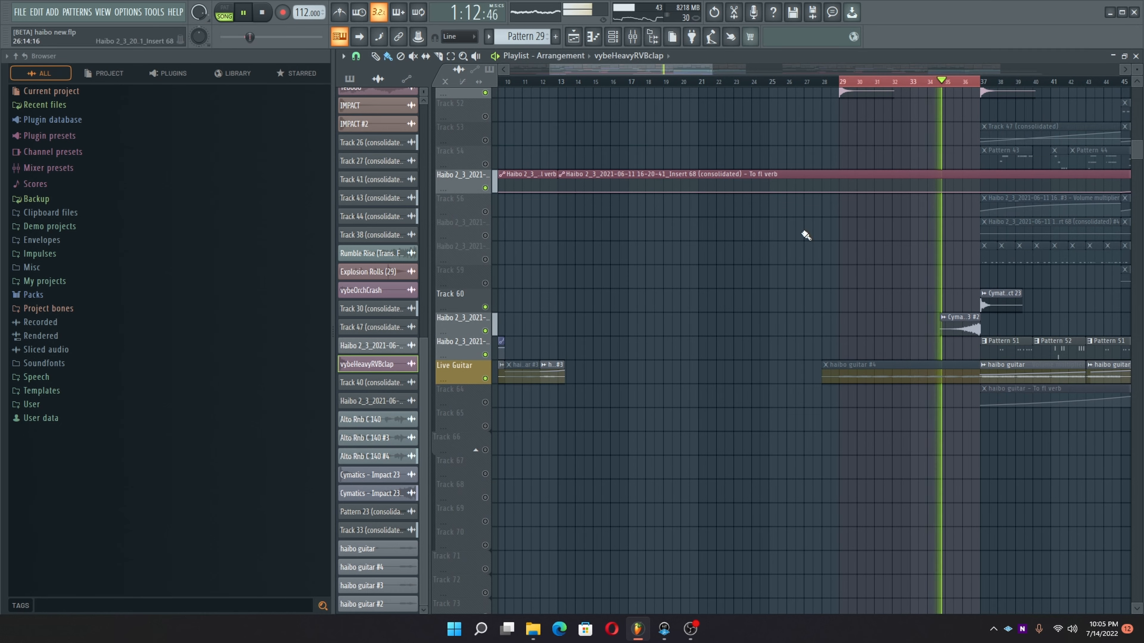
Step: Select the section from bar 37 through bar 52 in the playlist timeline, including its clips
scroll(701, 229, up, 4)
scroll(944, 217, up, 16)
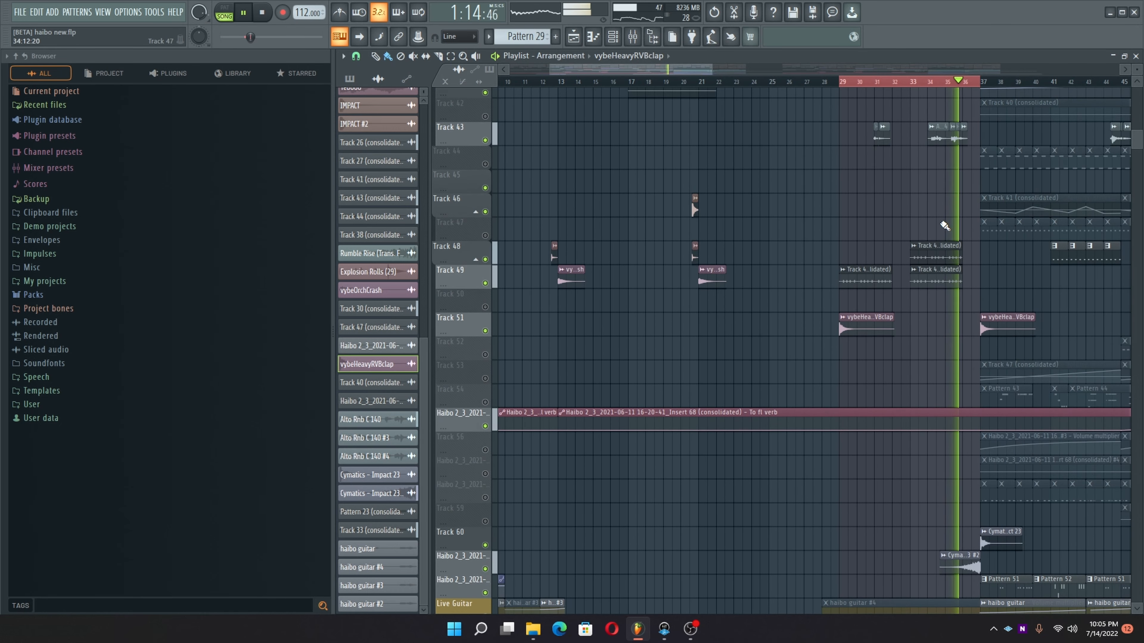
scroll(912, 228, up, 1)
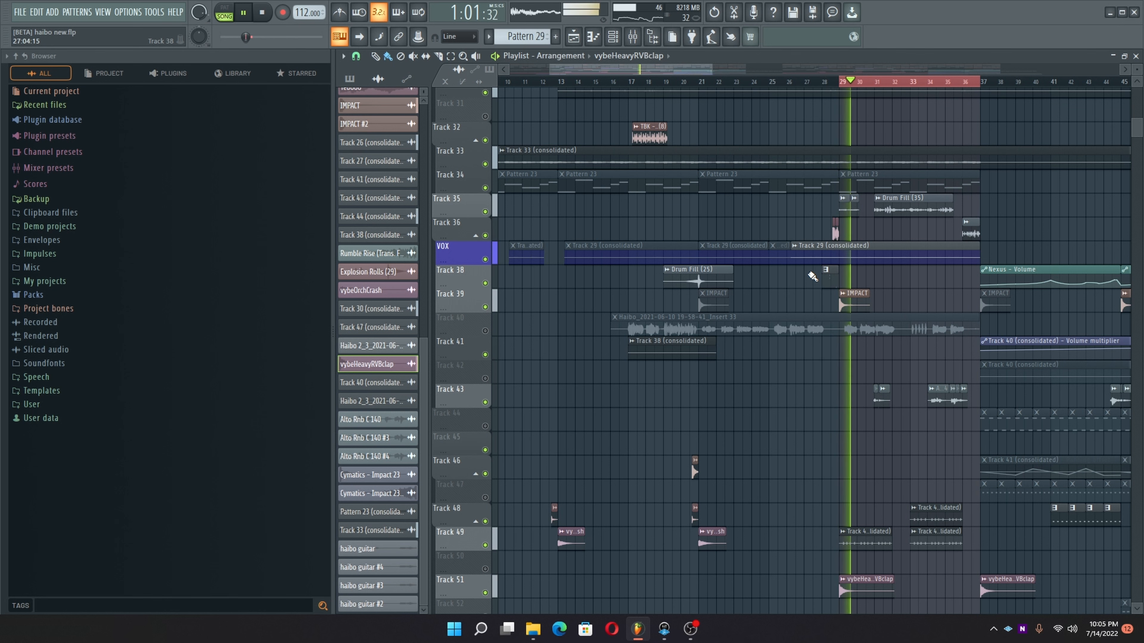
scroll(769, 90, down, 5)
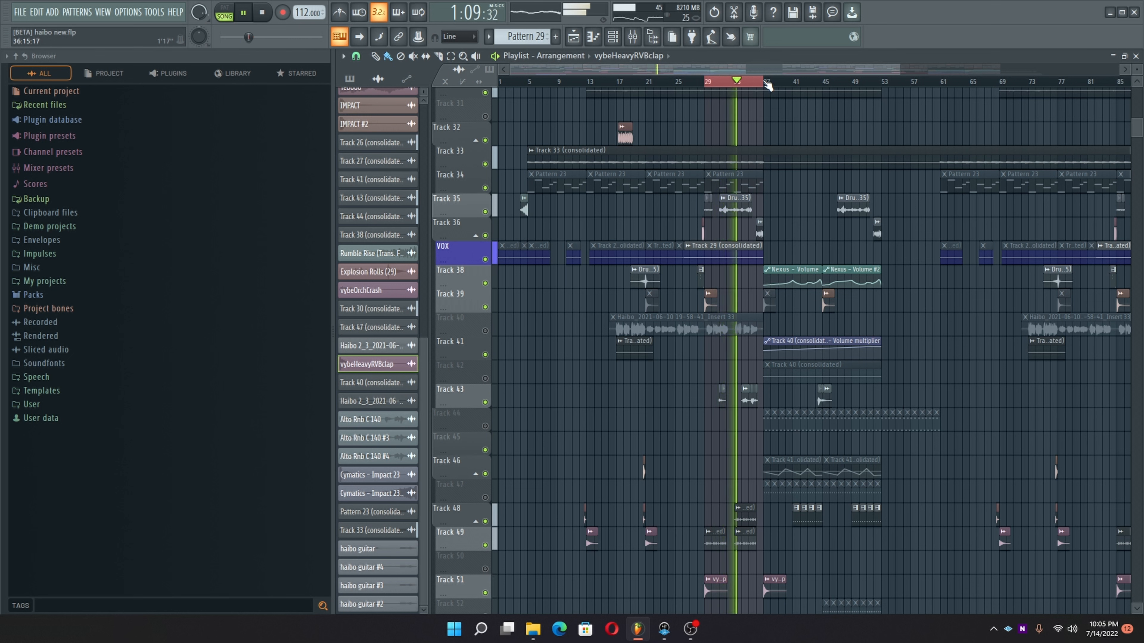
drag(765, 83, 847, 185)
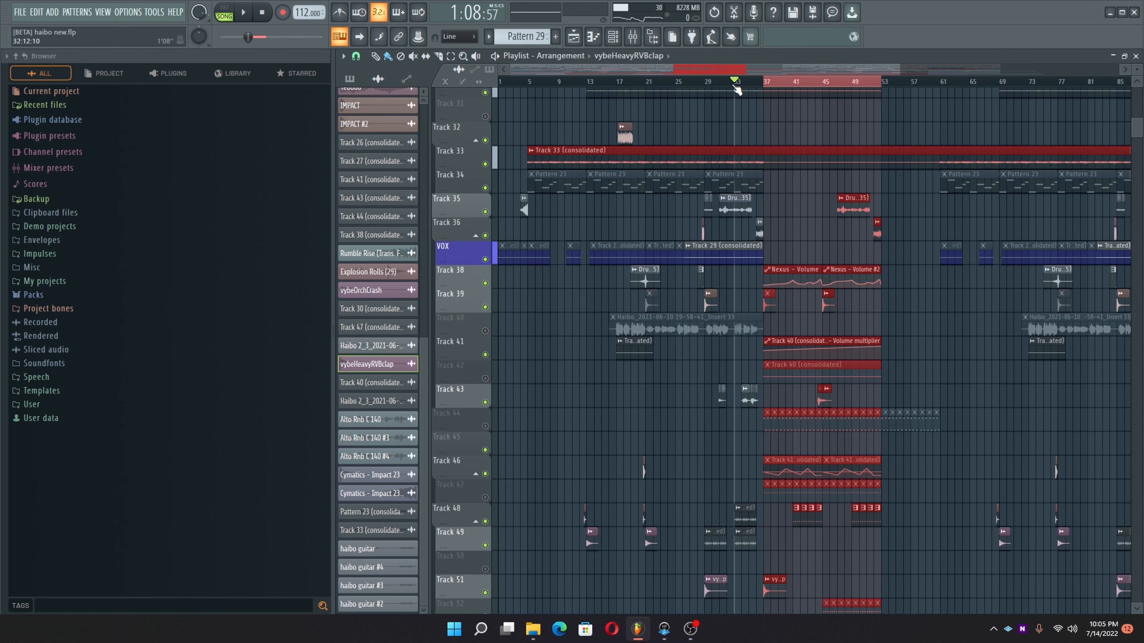
Step: Play the song from bar 33 and look over the clips selected in bars 37 to 52 across the tracks
scroll(736, 85, up, 3)
scroll(888, 269, down, 3)
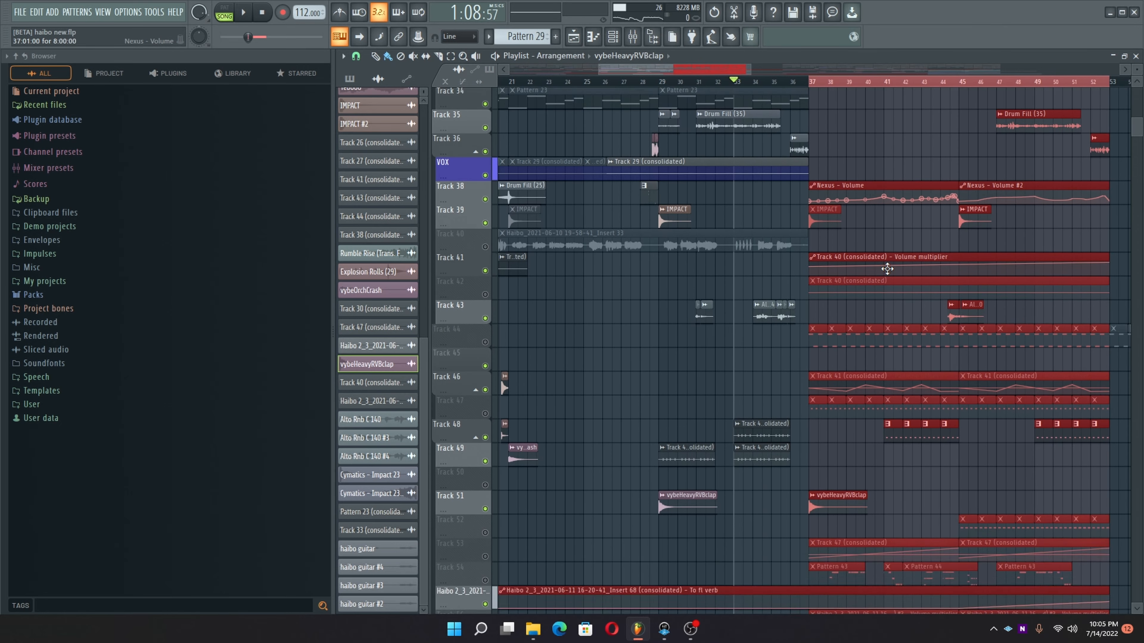
scroll(887, 268, up, 10)
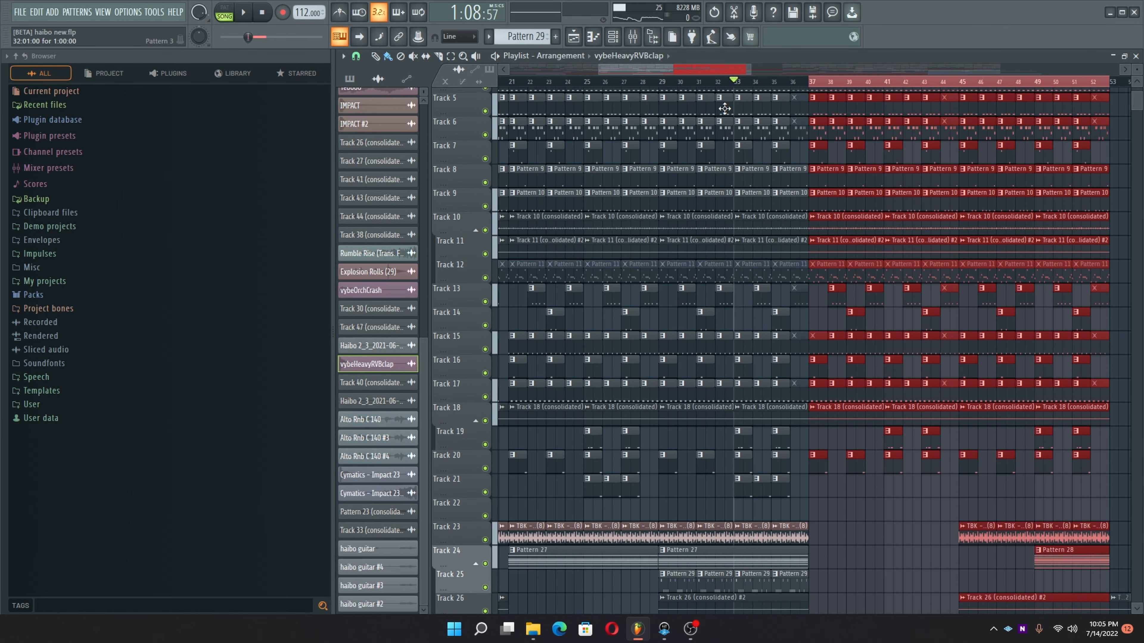
scroll(723, 107, up, 1)
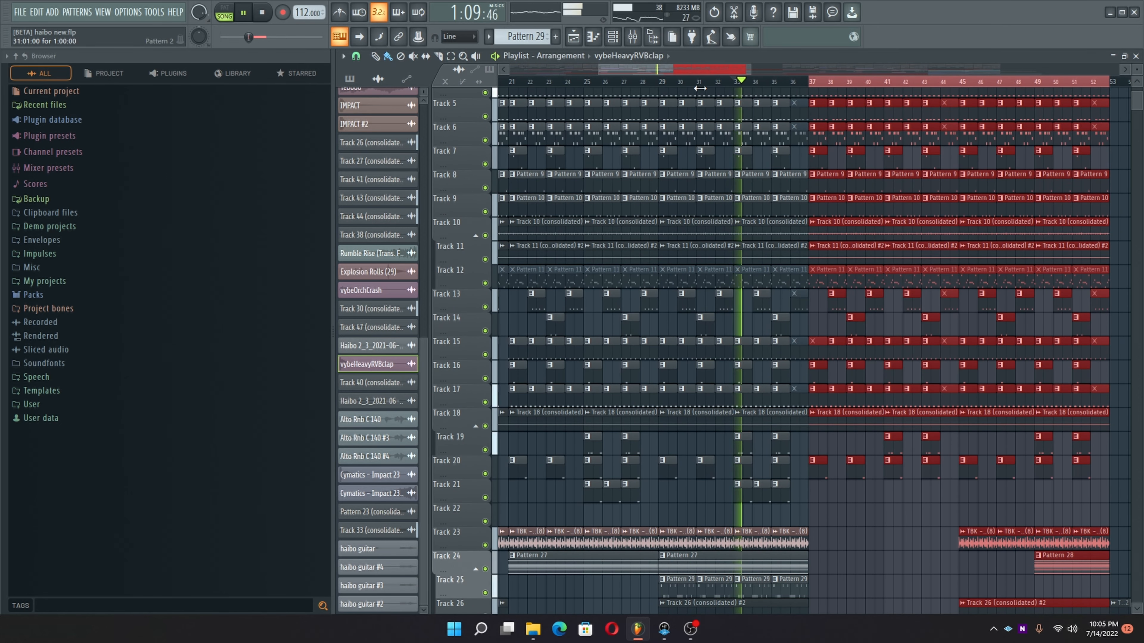
scroll(703, 84, down, 5)
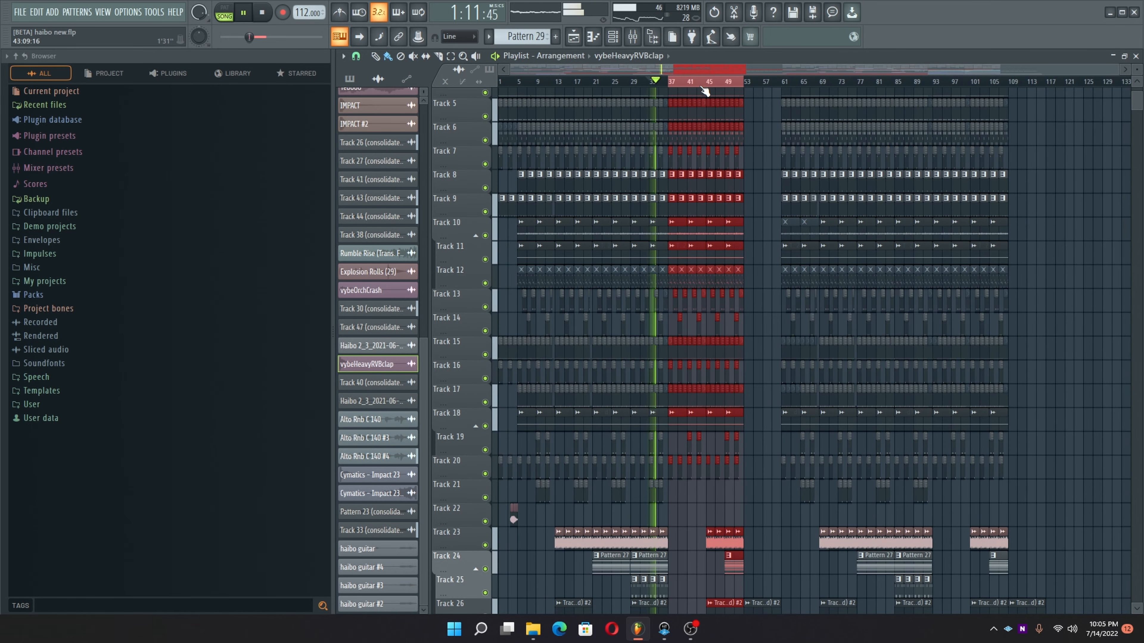
scroll(714, 117, down, 1)
scroll(713, 117, down, 16)
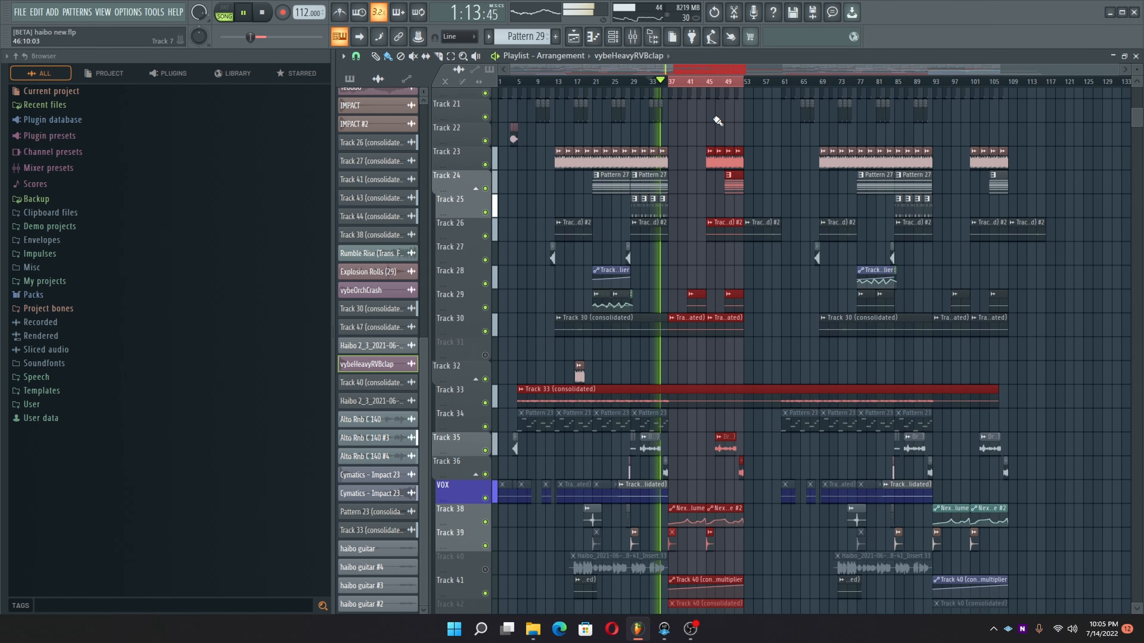
scroll(715, 119, down, 16)
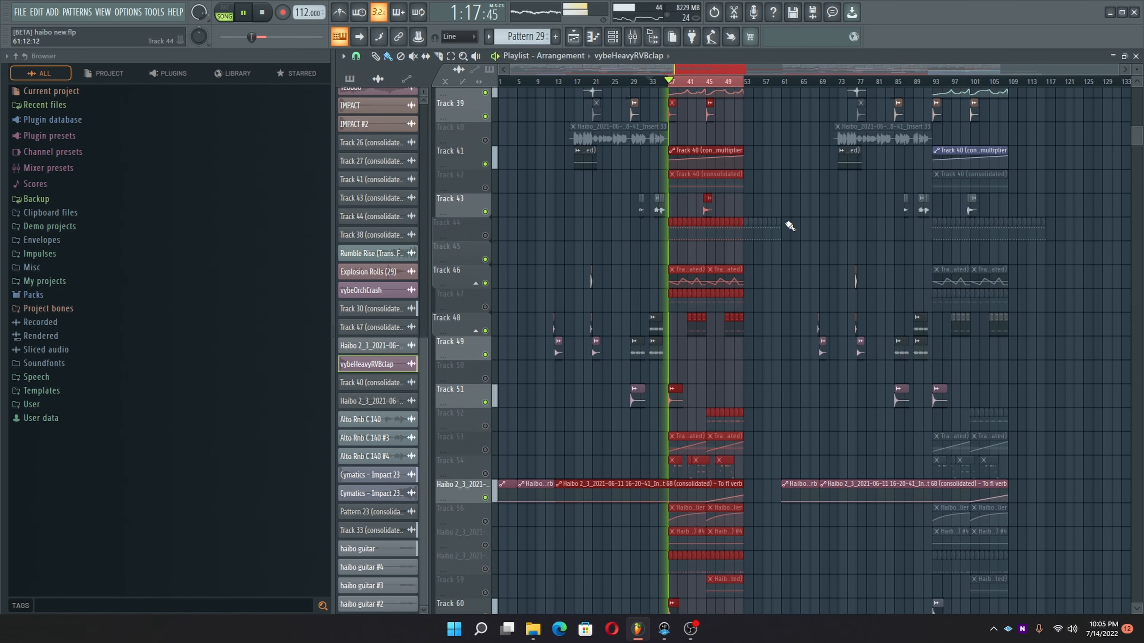
Step: Deselect the clips while keeping the bar 37 to 52 time range, and review that section's tracks as the song plays
right_click(789, 195)
ctrl+scroll(651, 92, up, 5)
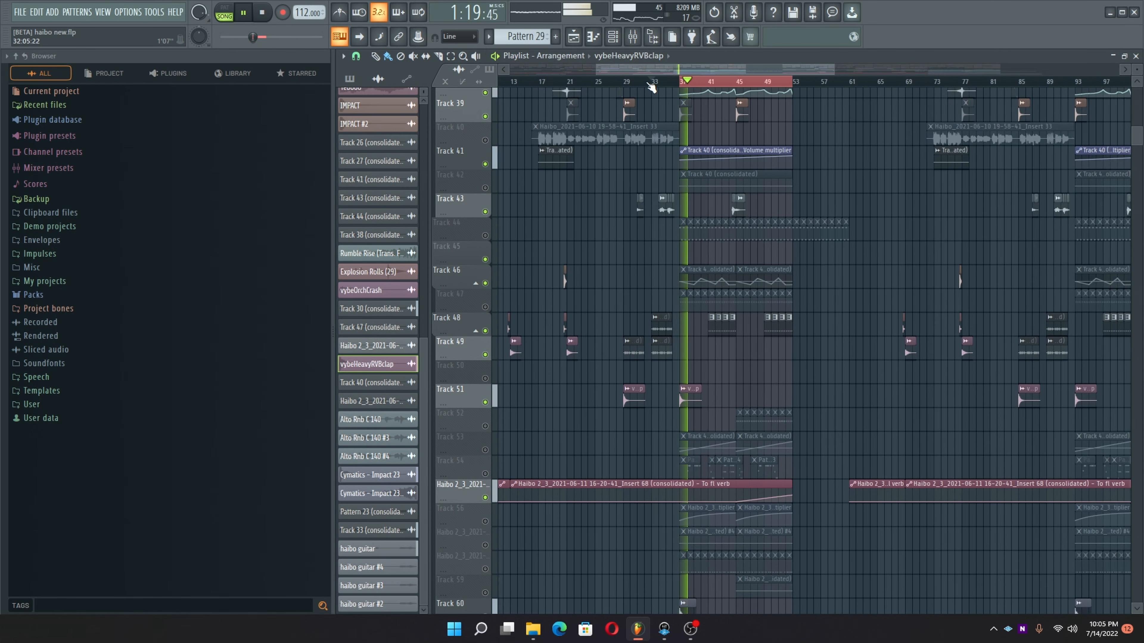
scroll(806, 207, up, 7)
scroll(806, 207, up, 16)
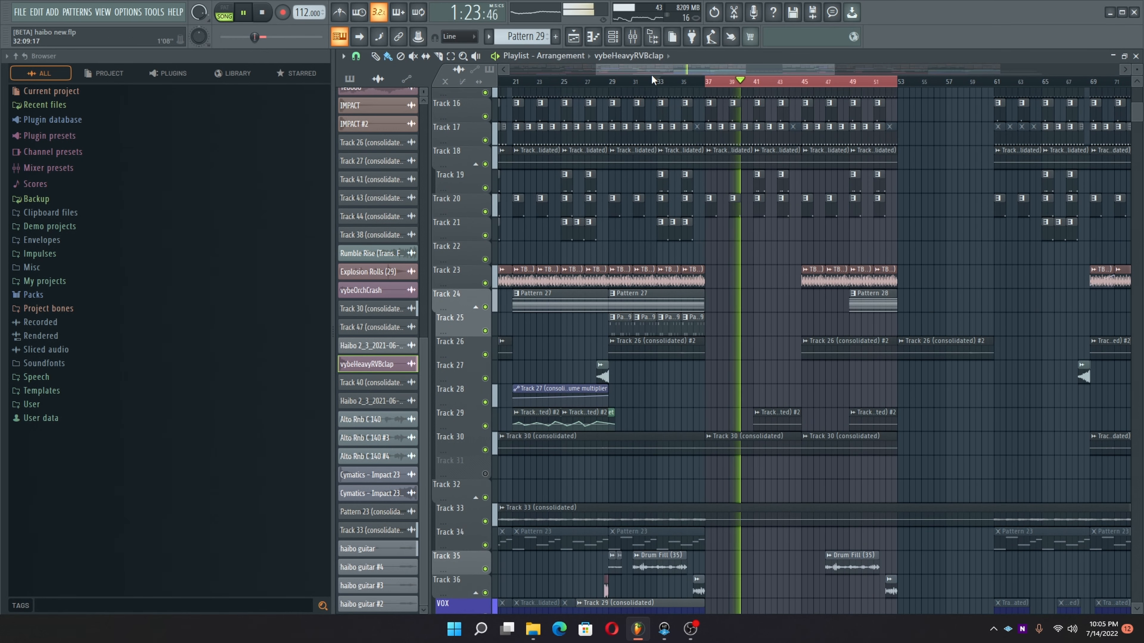
drag(653, 68, 712, 74)
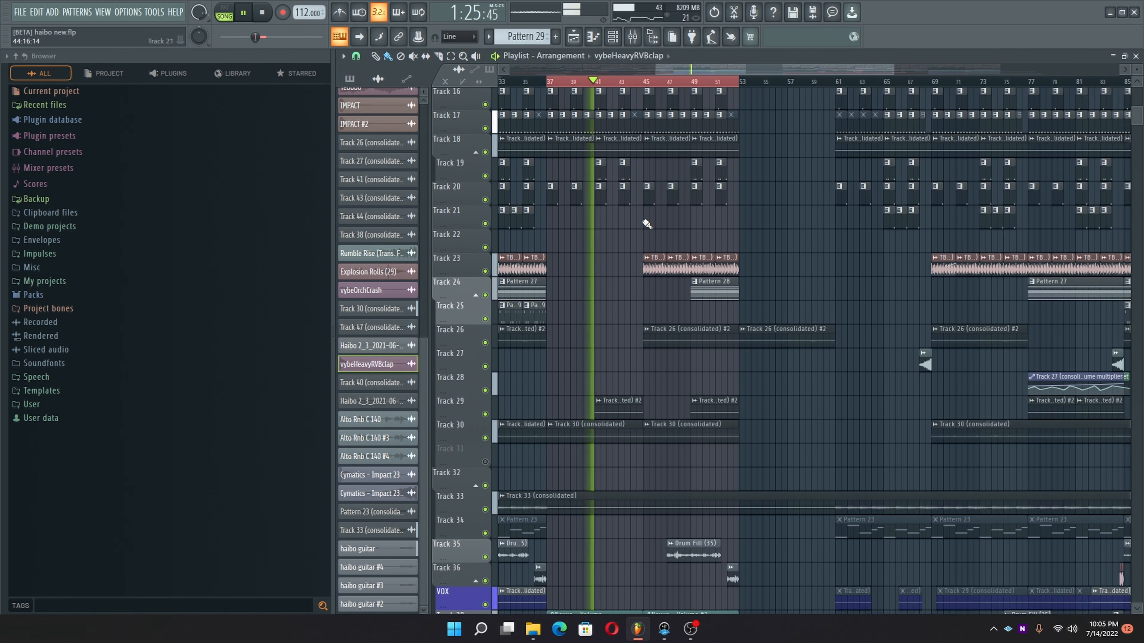
scroll(647, 224, down, 16)
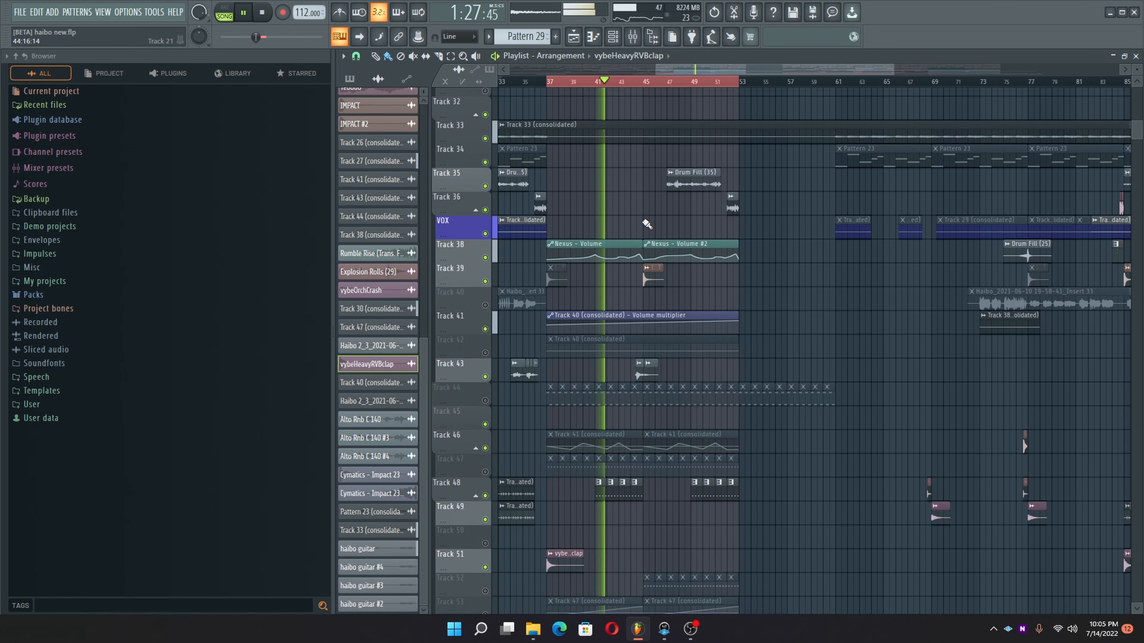
Step: Stop playback, locate the haibo guitar clip on the Live Guitar track, and view and close its audio clip settings
scroll(646, 224, down, 1)
key(space)
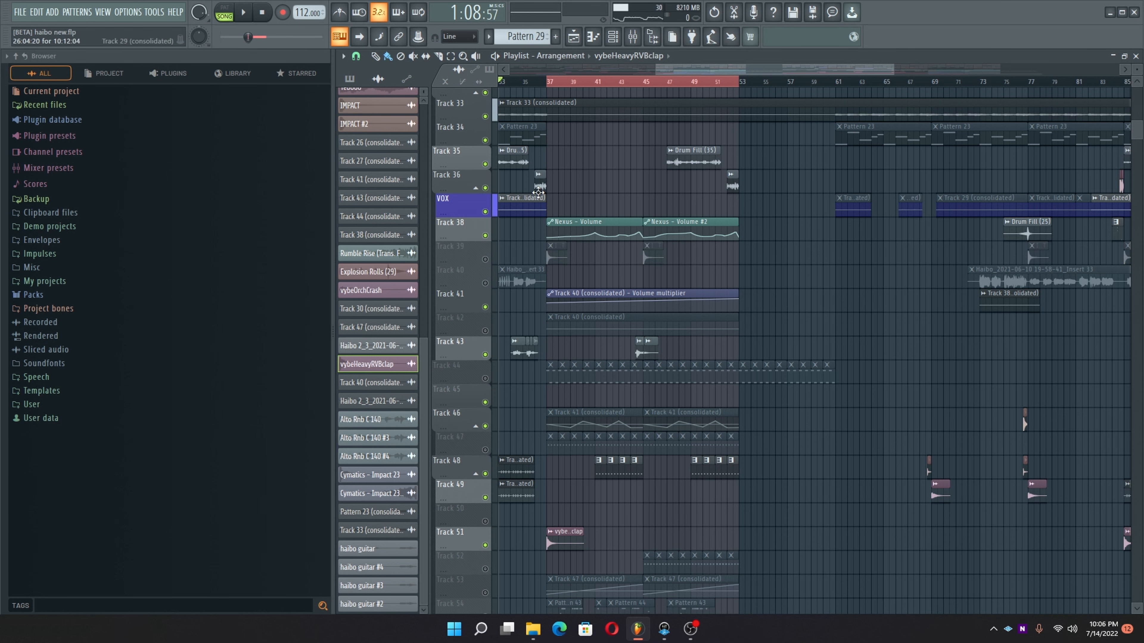
scroll(573, 208, up, 20)
scroll(572, 208, down, 15)
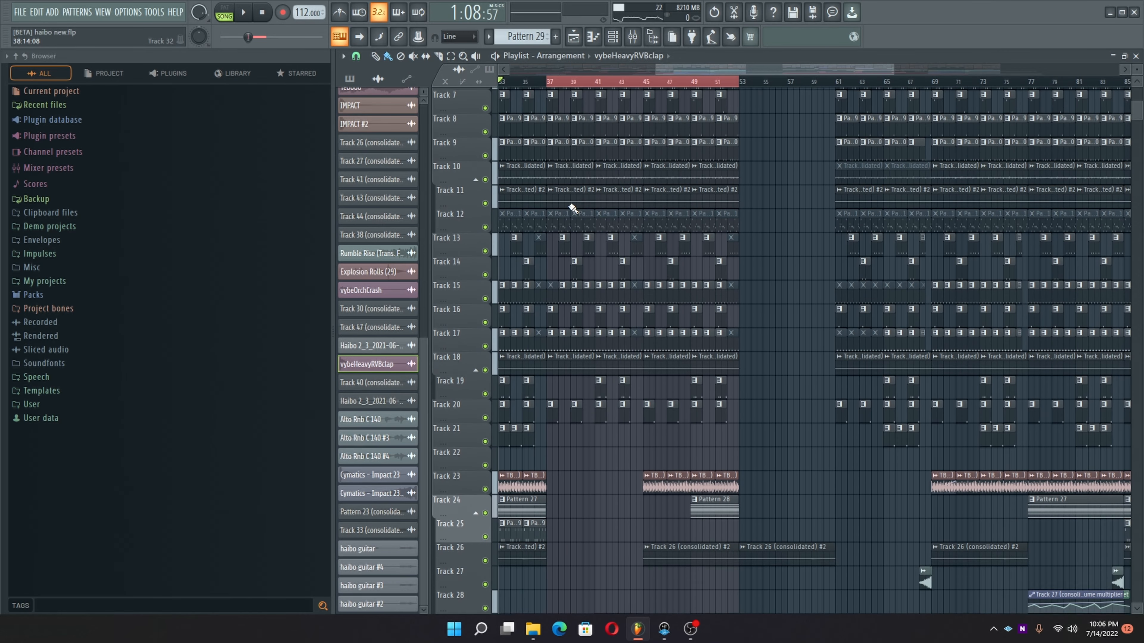
scroll(573, 209, down, 4)
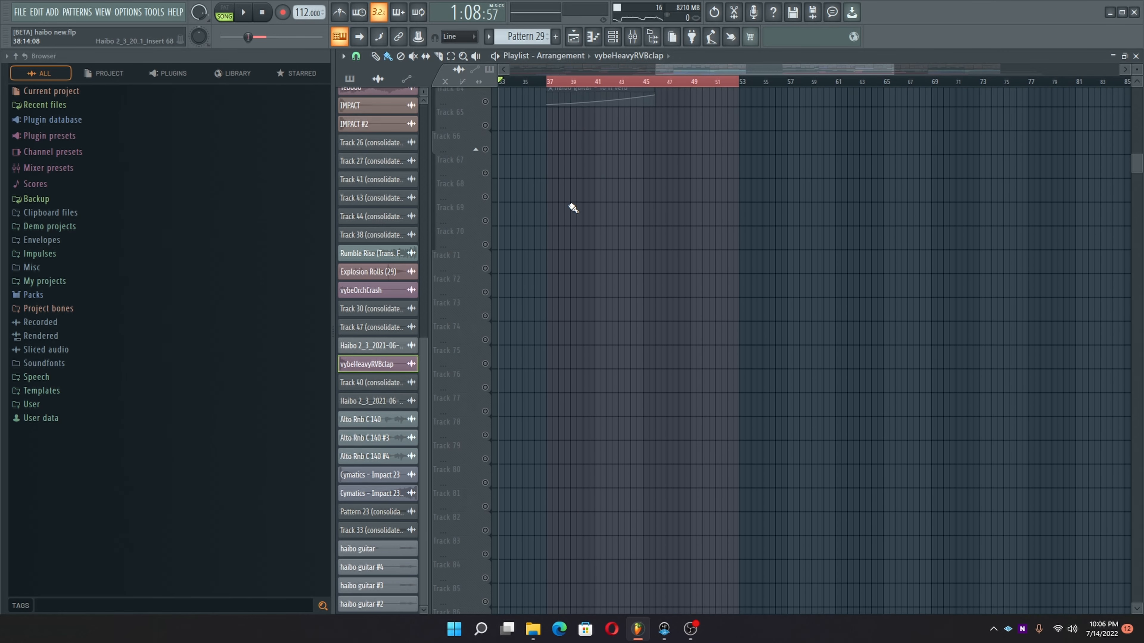
scroll(574, 211, up, 2)
double_click(577, 175)
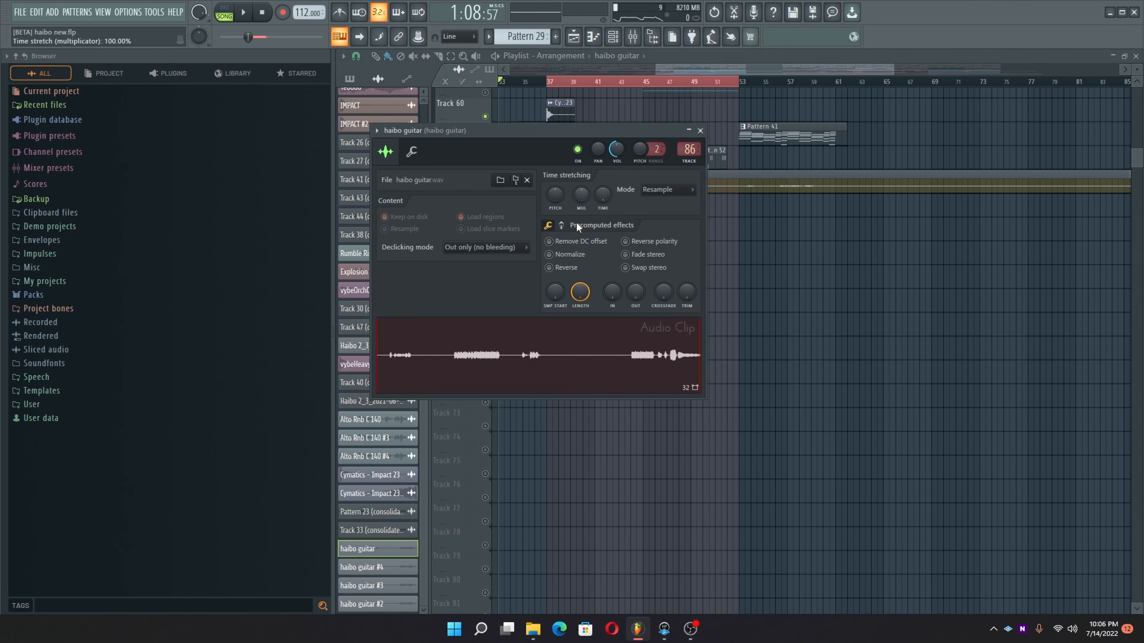
click(701, 131)
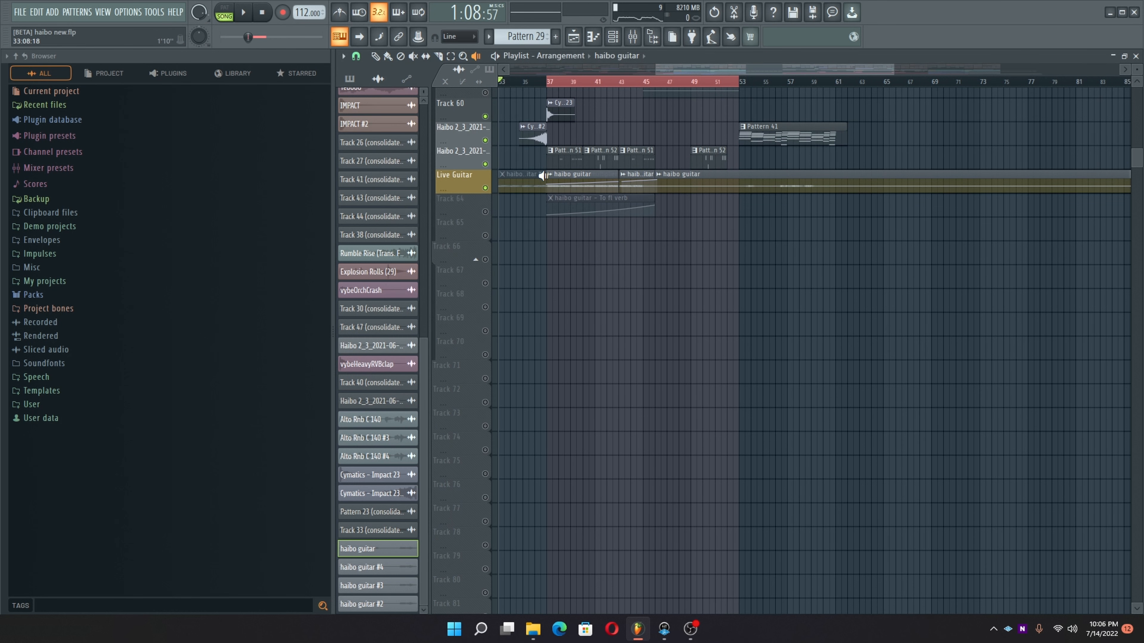
Step: Audition the haibo guitar clips on the Live Guitar track and unmute the guitar's automation clip on Track 64
drag(547, 177, 682, 194)
drag(563, 177, 602, 187)
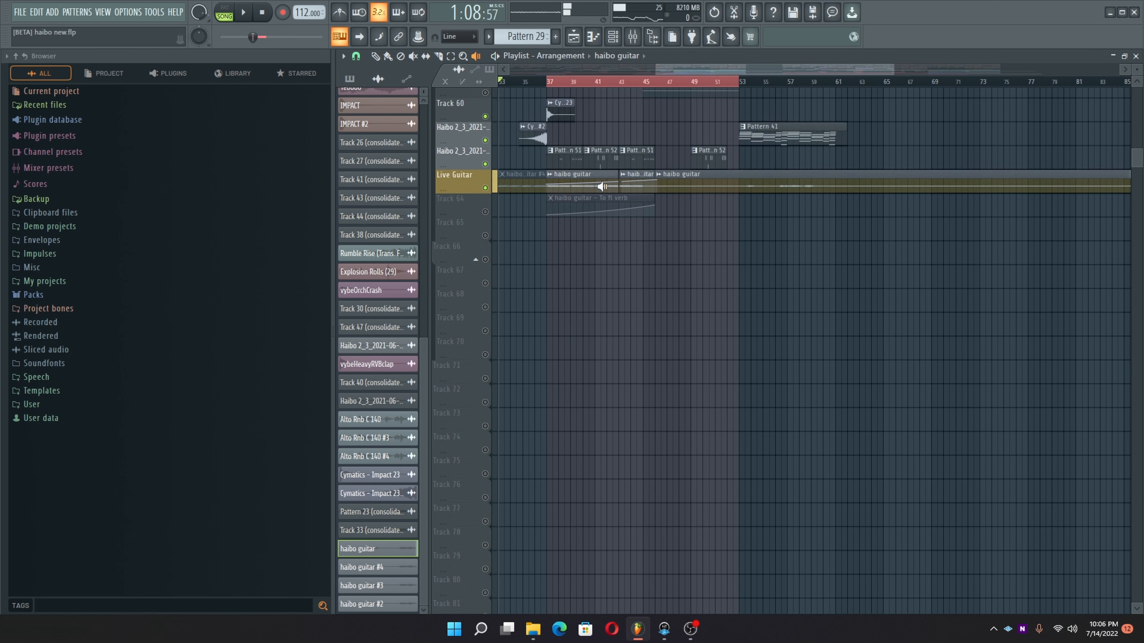
click(486, 212)
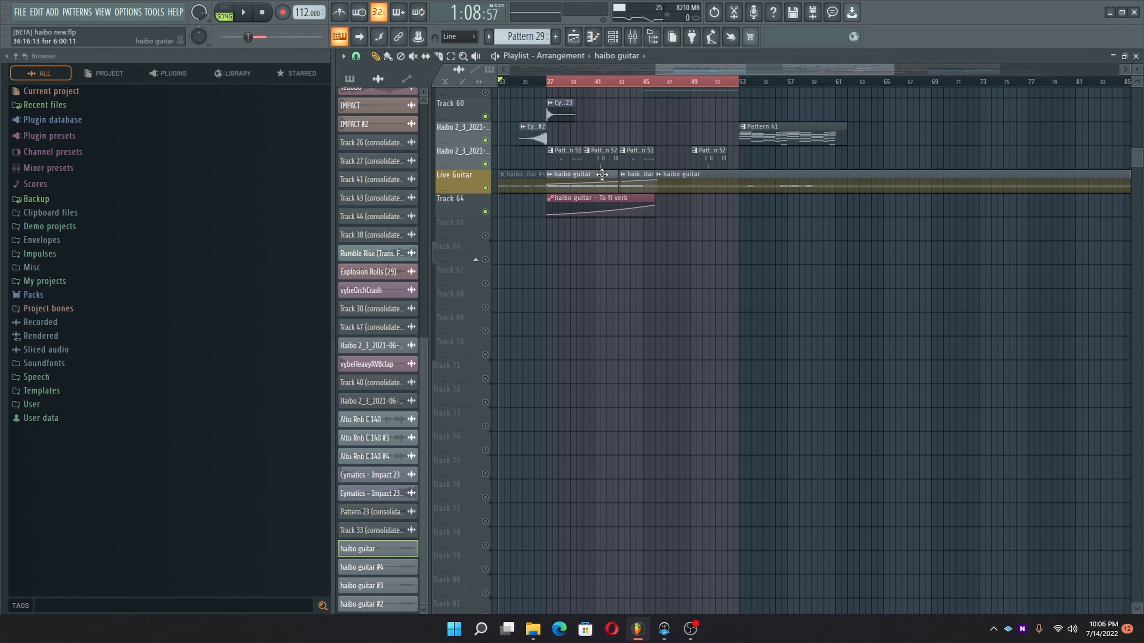
Step: Show the haibo guitar insert in a floating mixer, start playback, and reposition the mixer window so its tracks are in view
double_click(602, 175)
click(704, 137)
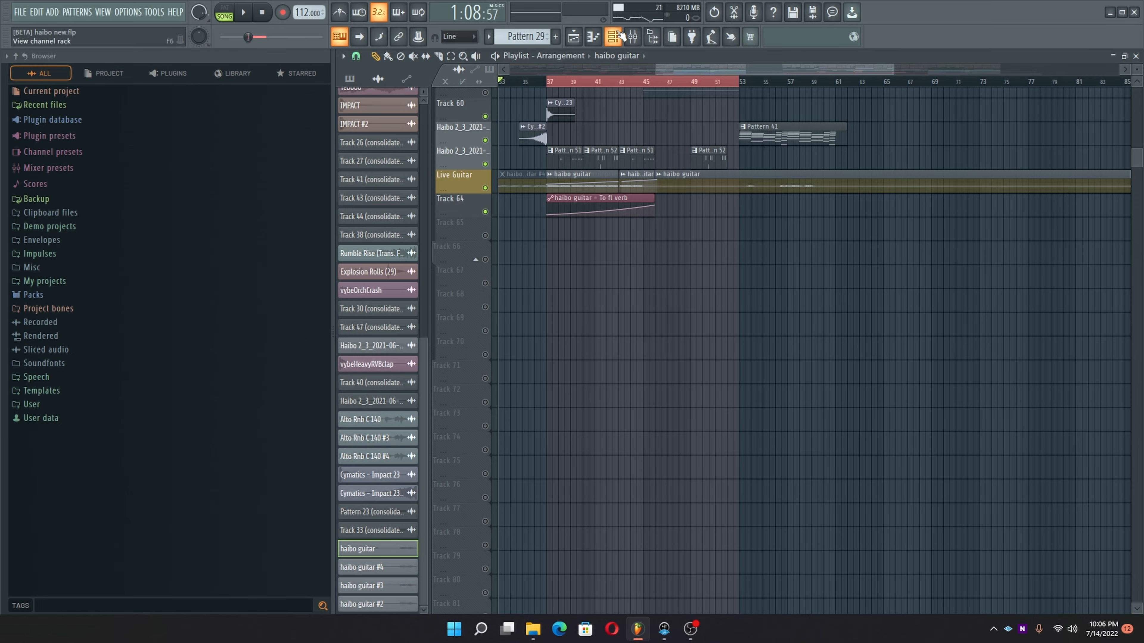
click(629, 37)
scroll(701, 141, down, 10)
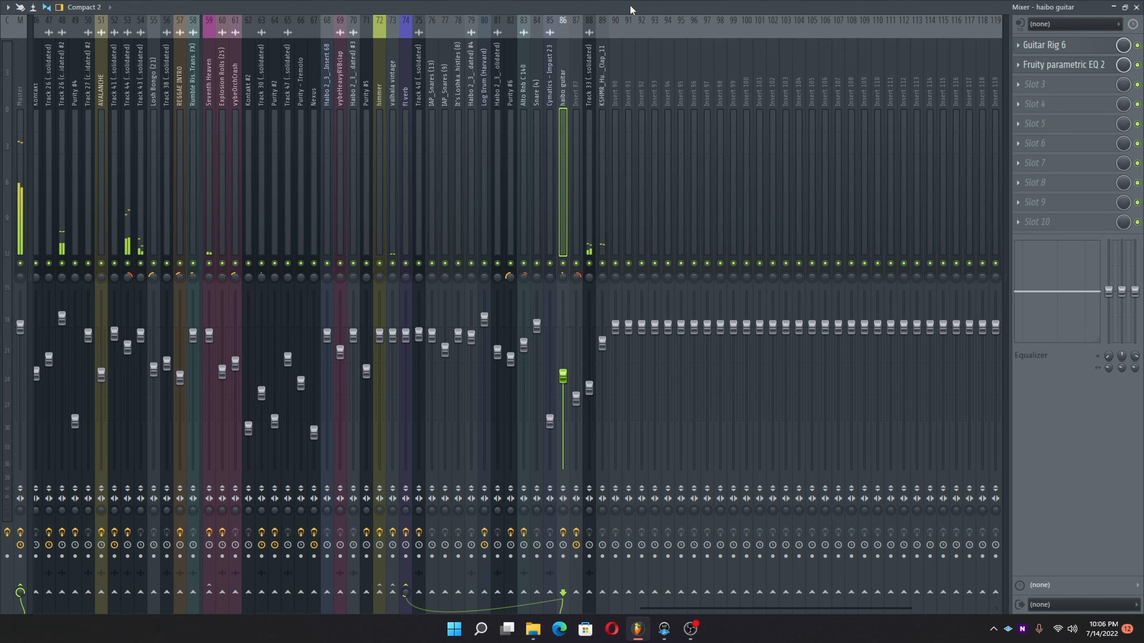
double_click(581, 9)
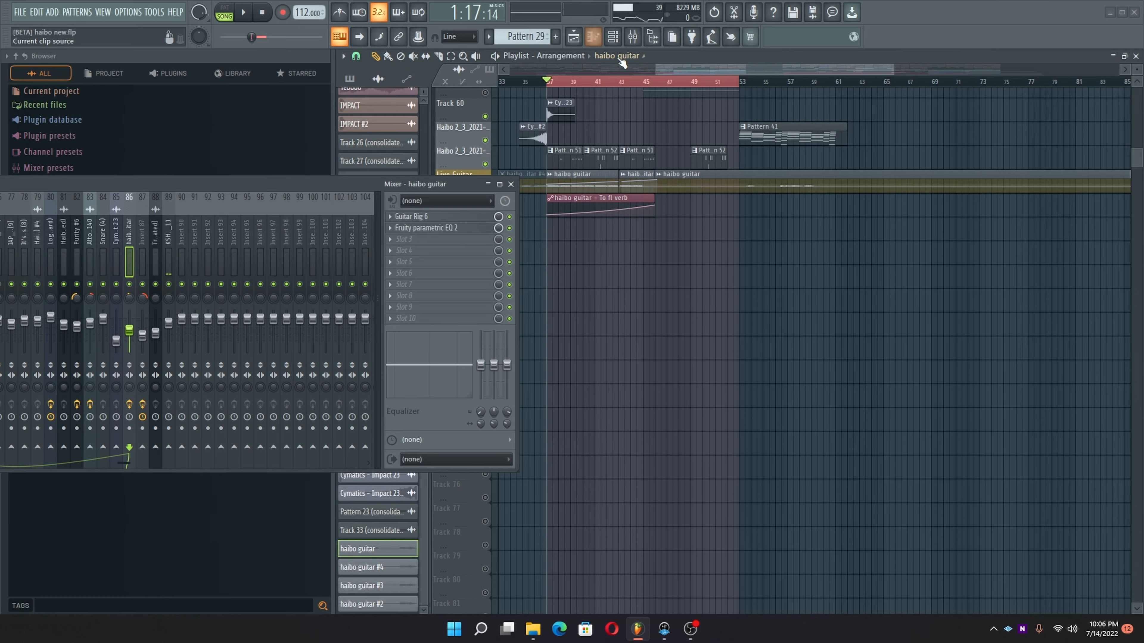
key(space)
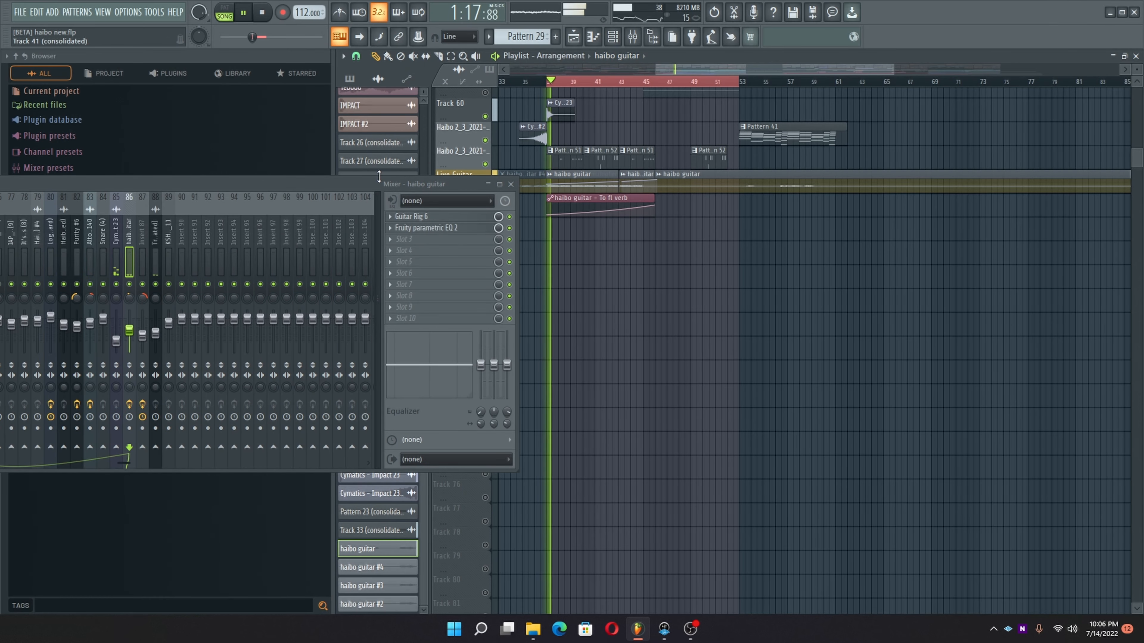
drag(375, 184, 634, 109)
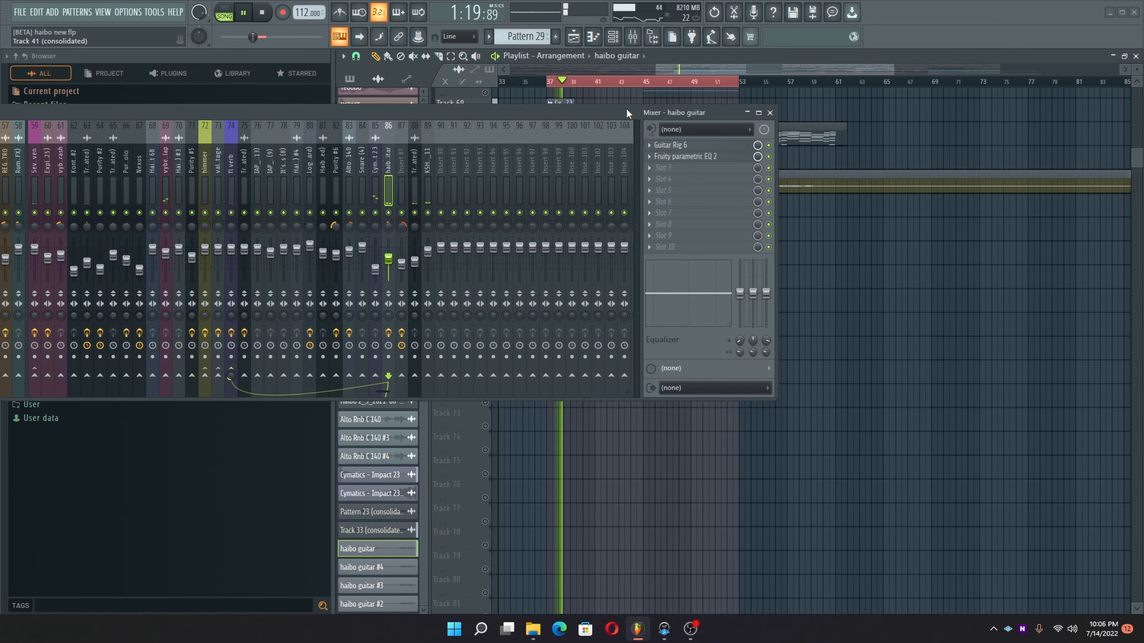
drag(484, 113, 690, 62)
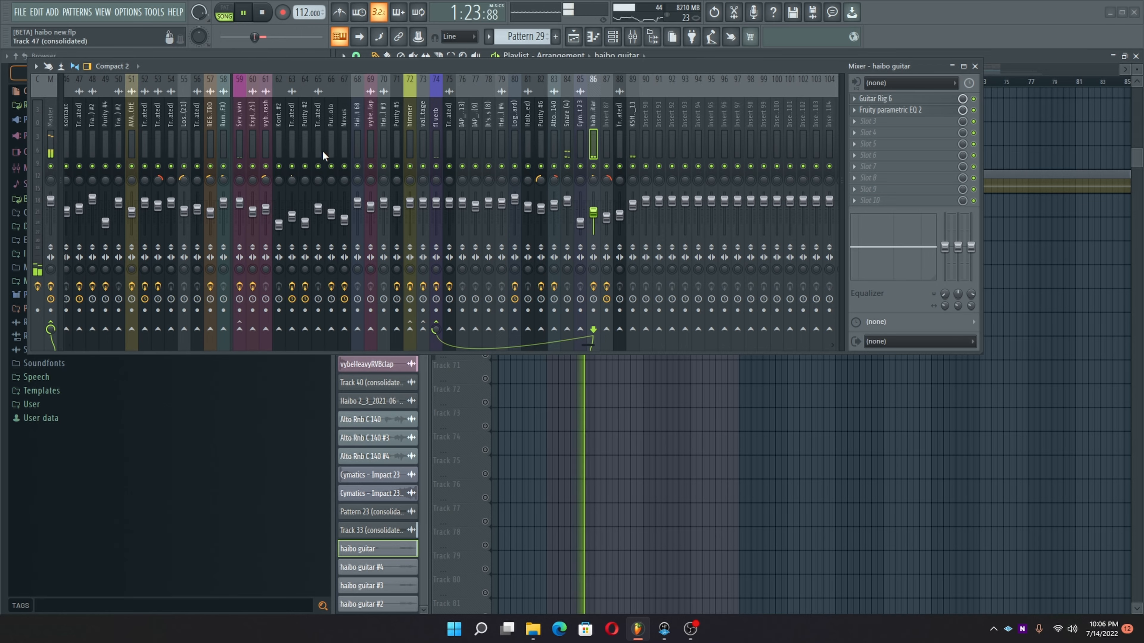
Step: Look through the mixer inserts during playback, toggle the haibo guitar insert's mute off and on for comparison, and stop playback
scroll(317, 151, up, 8)
scroll(316, 149, up, 8)
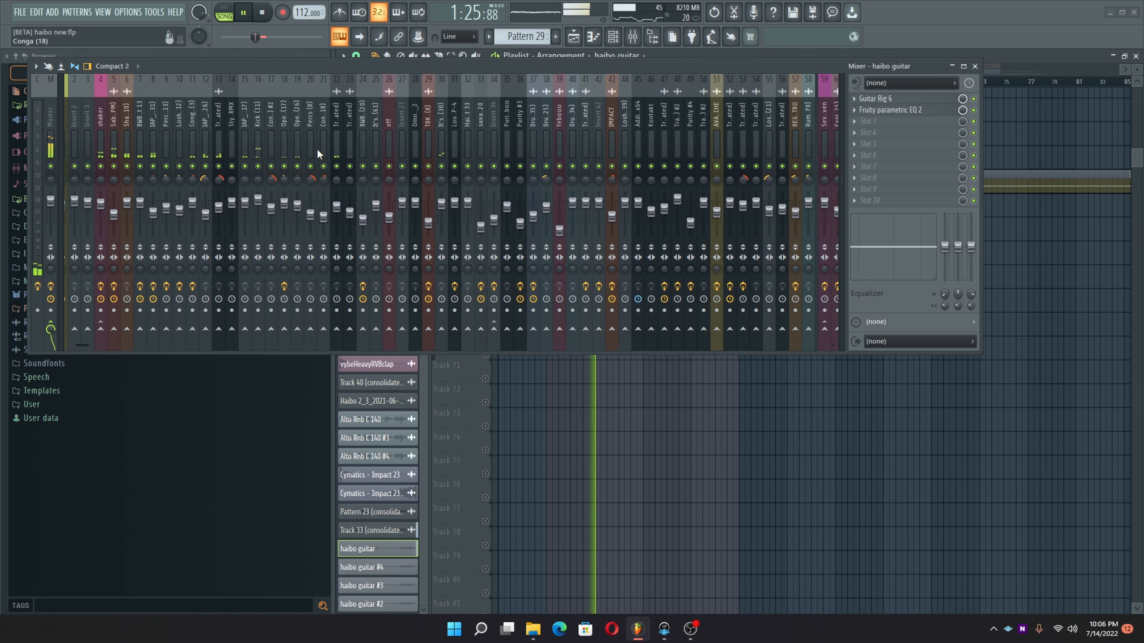
scroll(319, 141, down, 20)
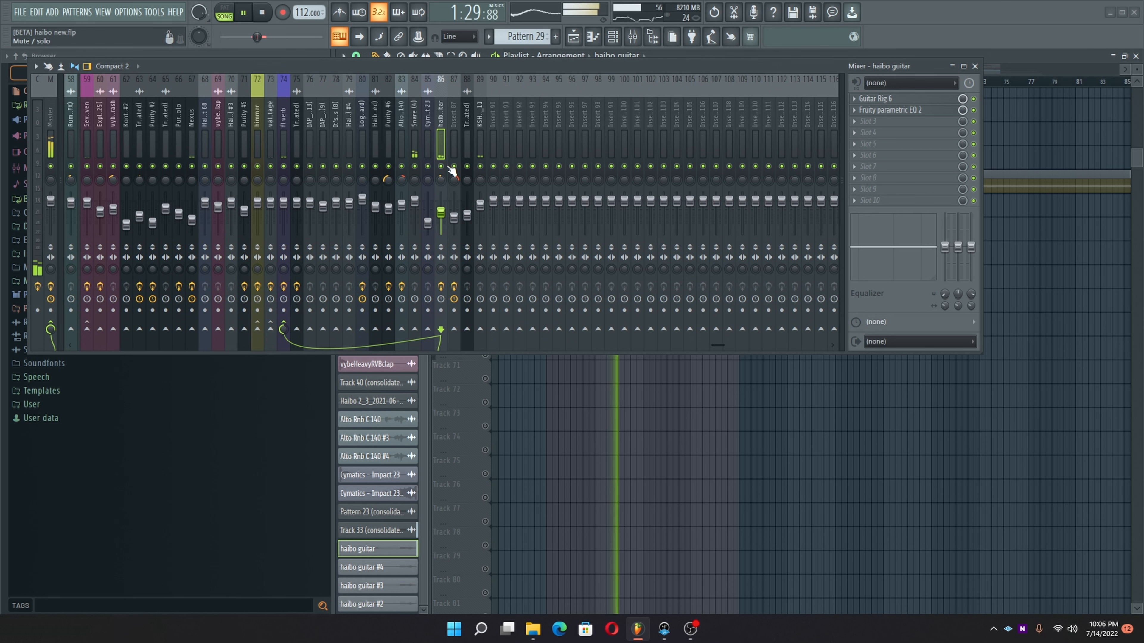
click(443, 166)
click(444, 167)
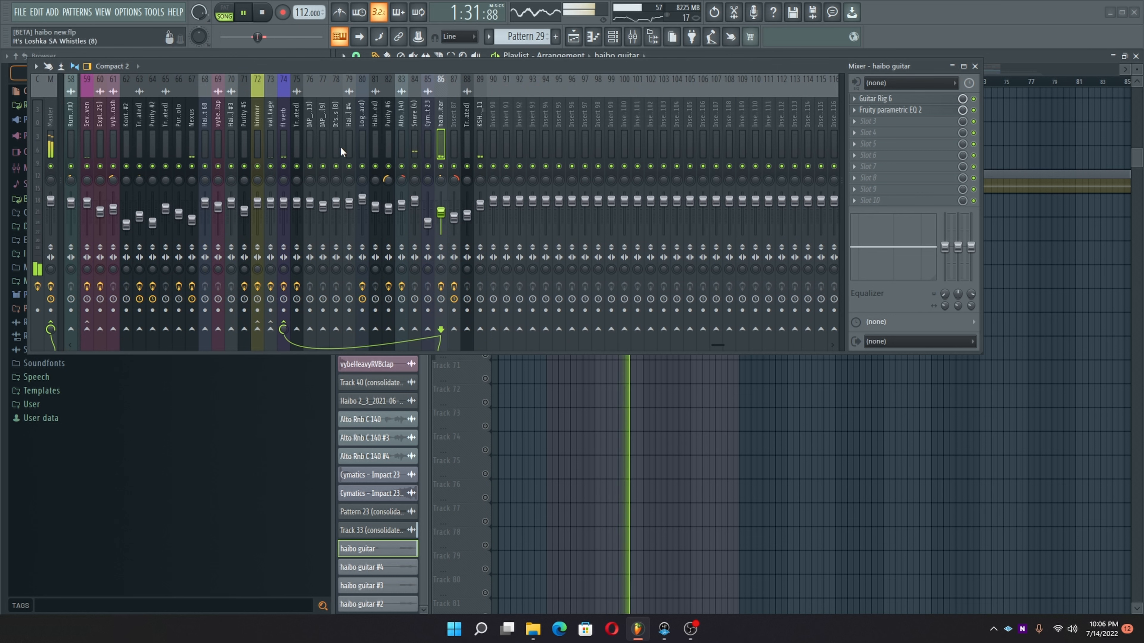
key(space)
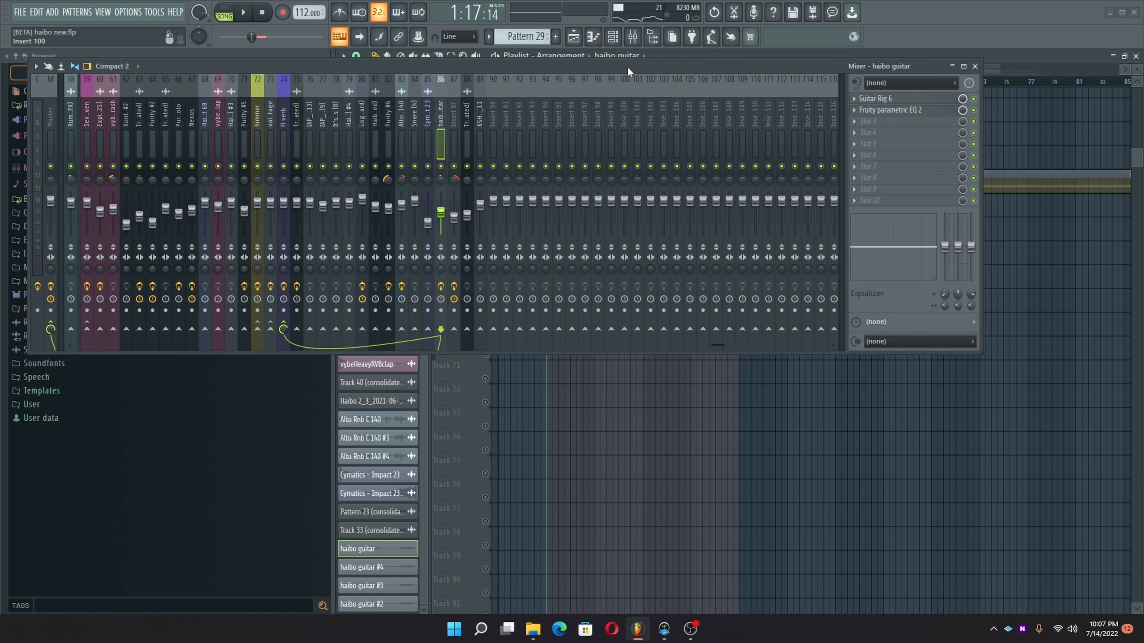
Step: Uncover the playlist, play the section from bar 37 while reviewing its tracks, close the mixer and stop playback
drag(627, 67, 703, 266)
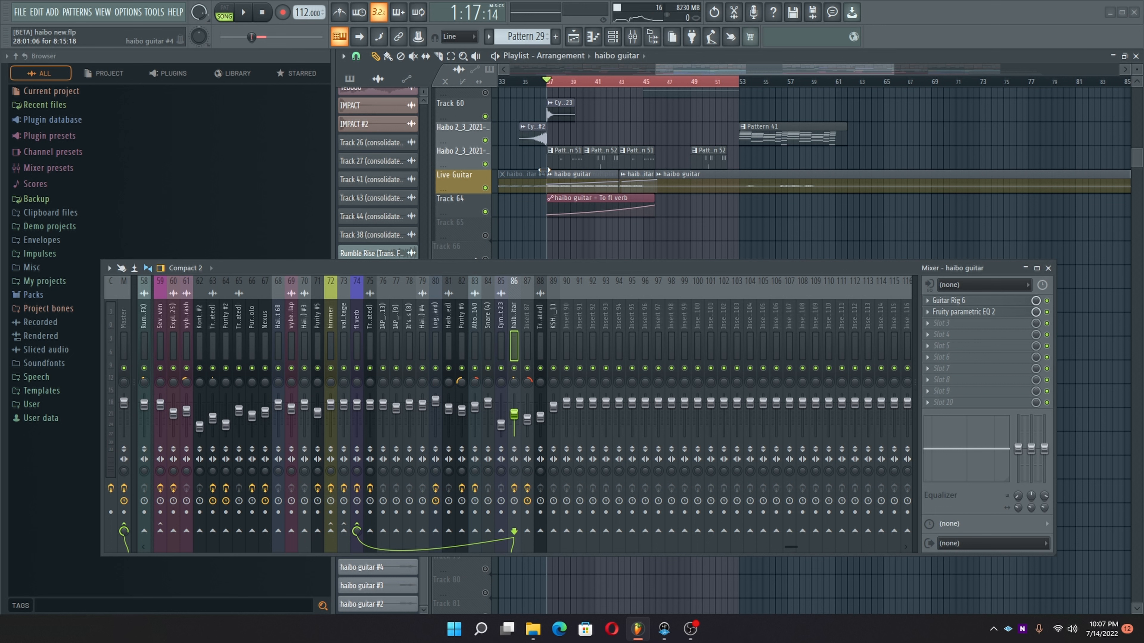
key(space)
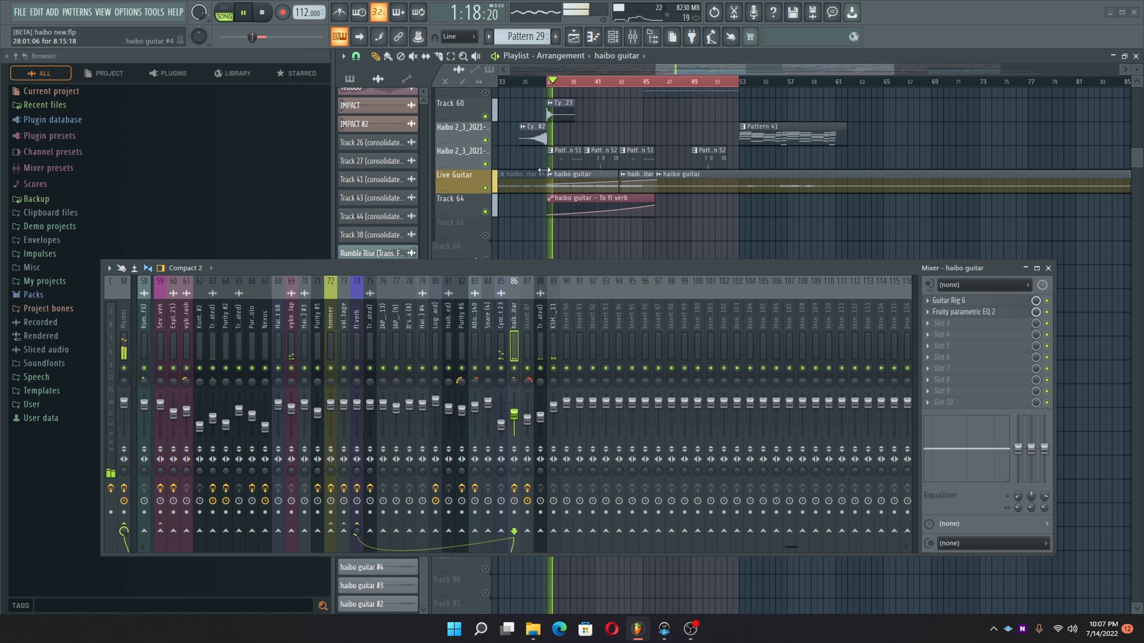
scroll(563, 167, up, 3)
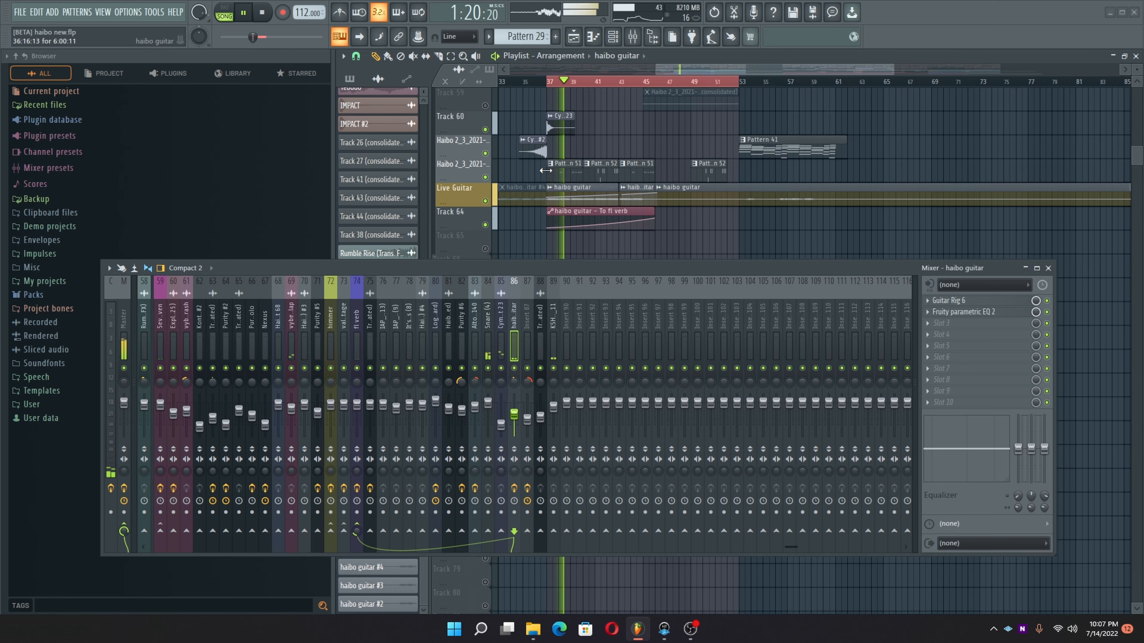
scroll(541, 180, up, 2)
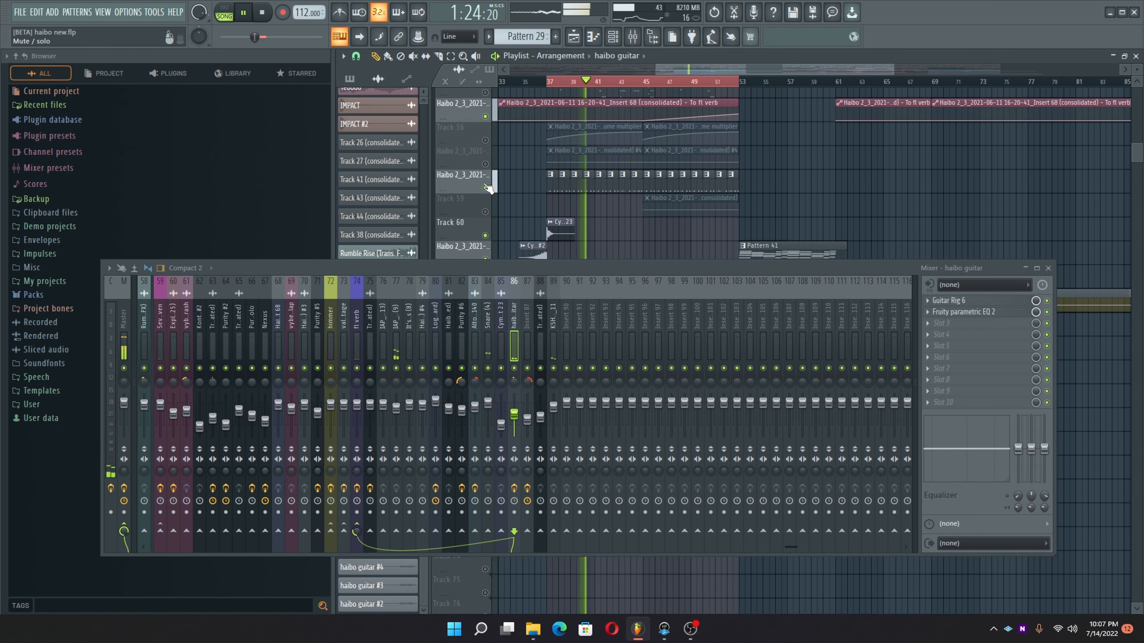
scroll(549, 168, up, 4)
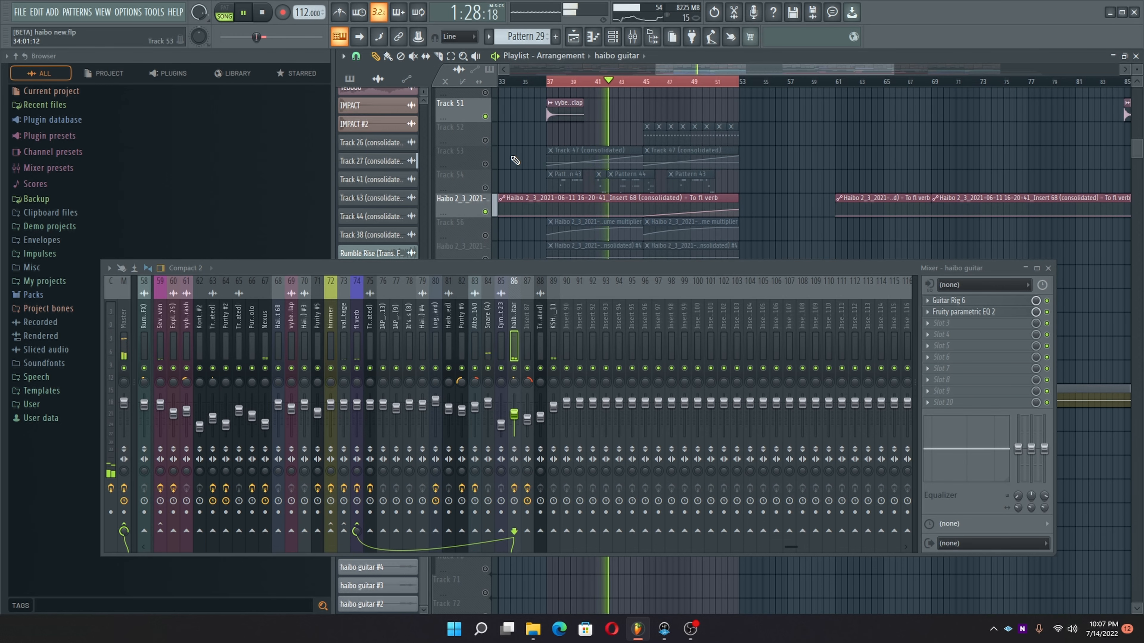
scroll(514, 160, down, 6)
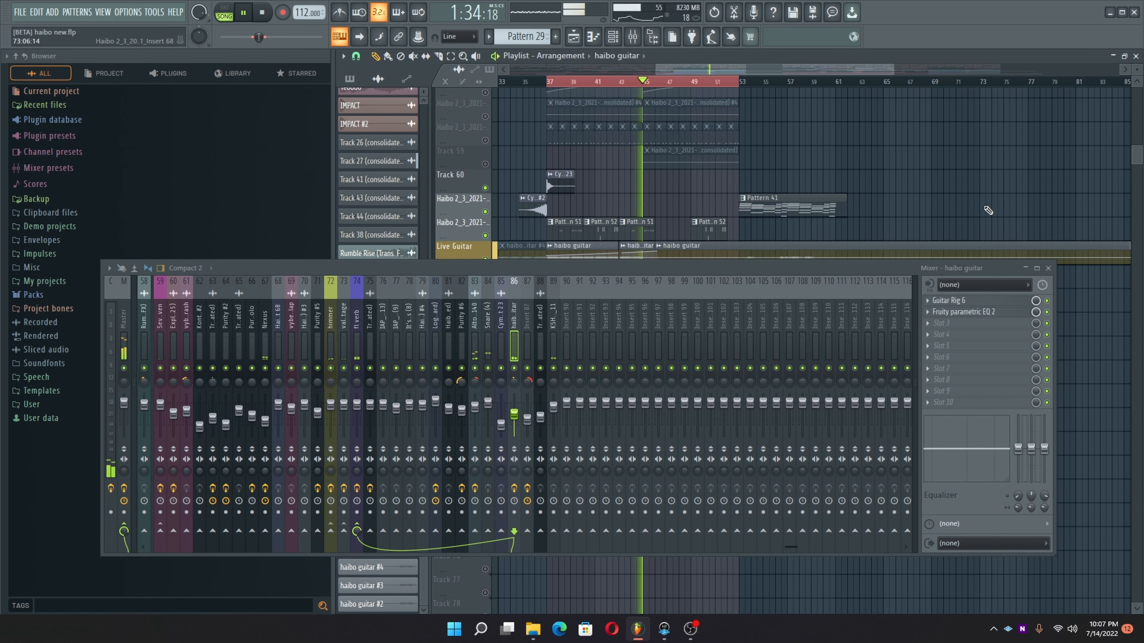
click(1048, 268)
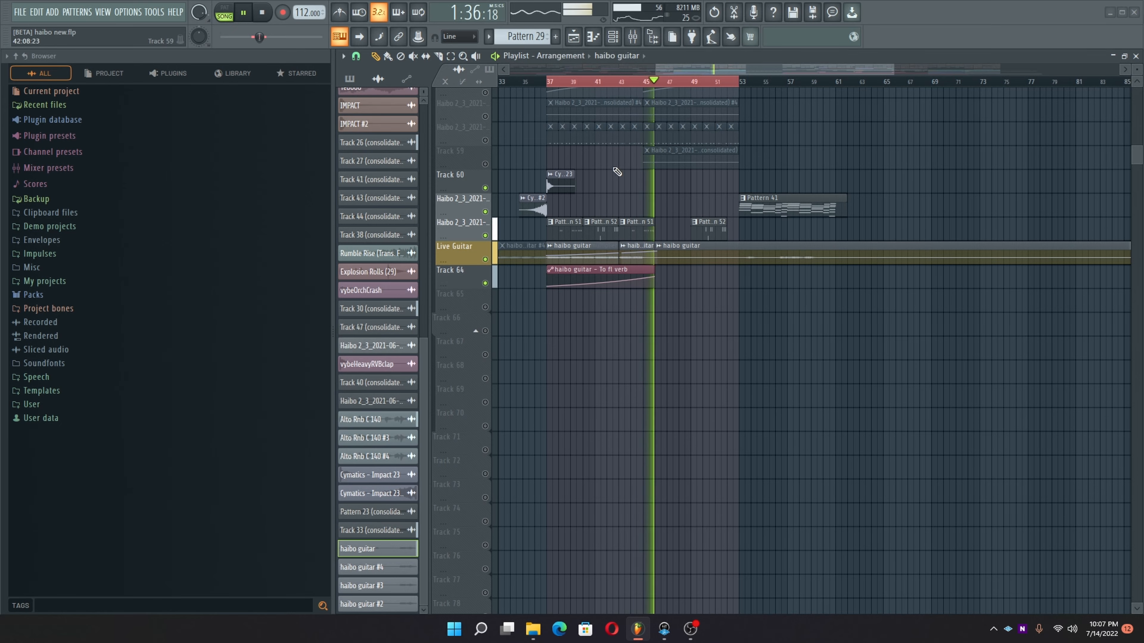
key(space)
Step: Locate the muted Track 39 in the playlist and unmute it
scroll(598, 162, up, 2)
scroll(598, 162, up, 20)
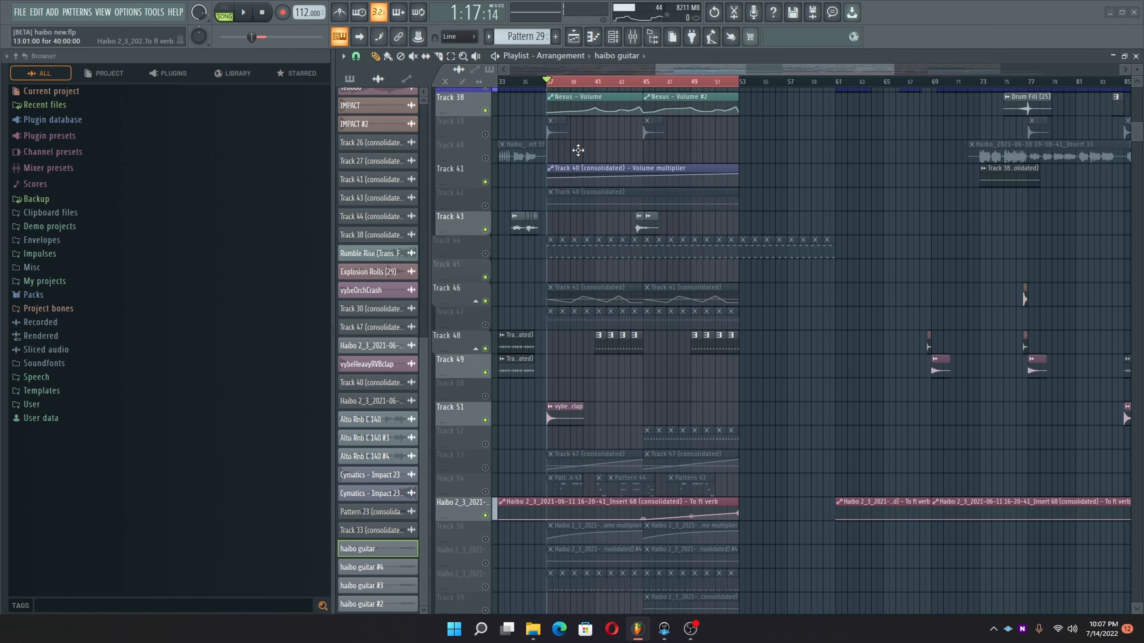
scroll(578, 150, up, 10)
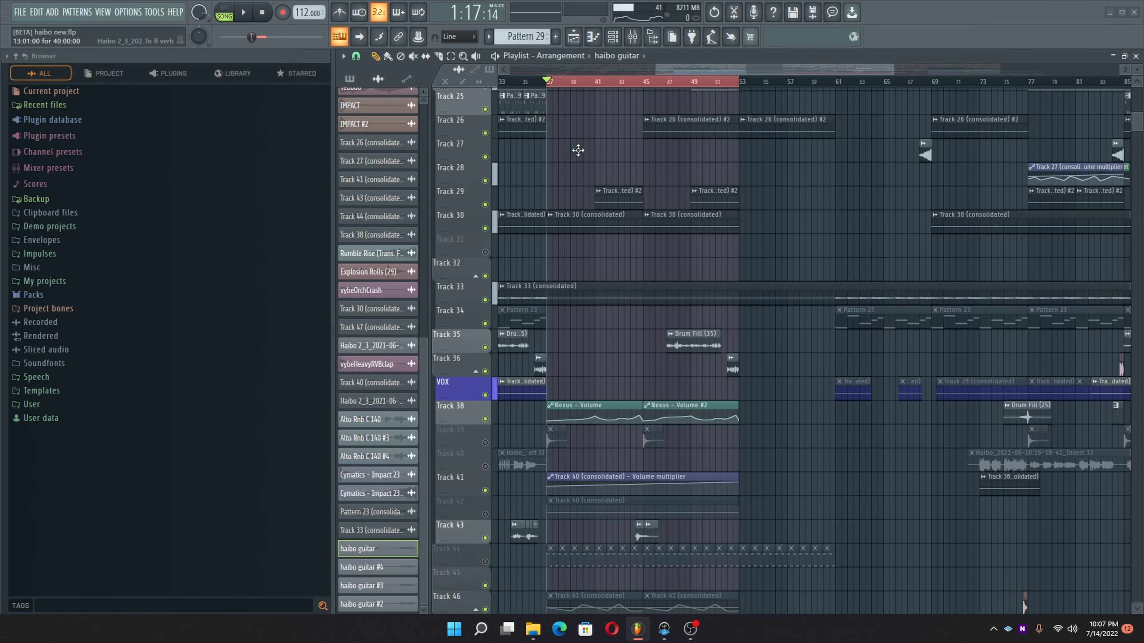
scroll(578, 150, up, 3)
scroll(577, 150, down, 17)
click(485, 153)
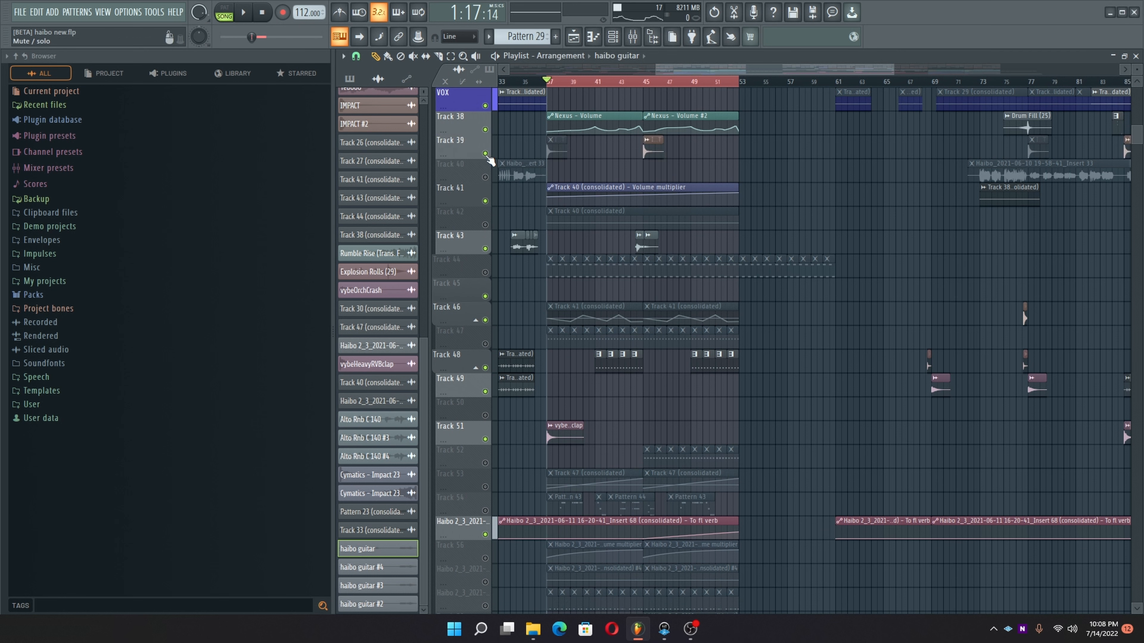
Step: Unmute Track 42 and audition its Track 40 (consolidated) clip in isolation
double_click(583, 222)
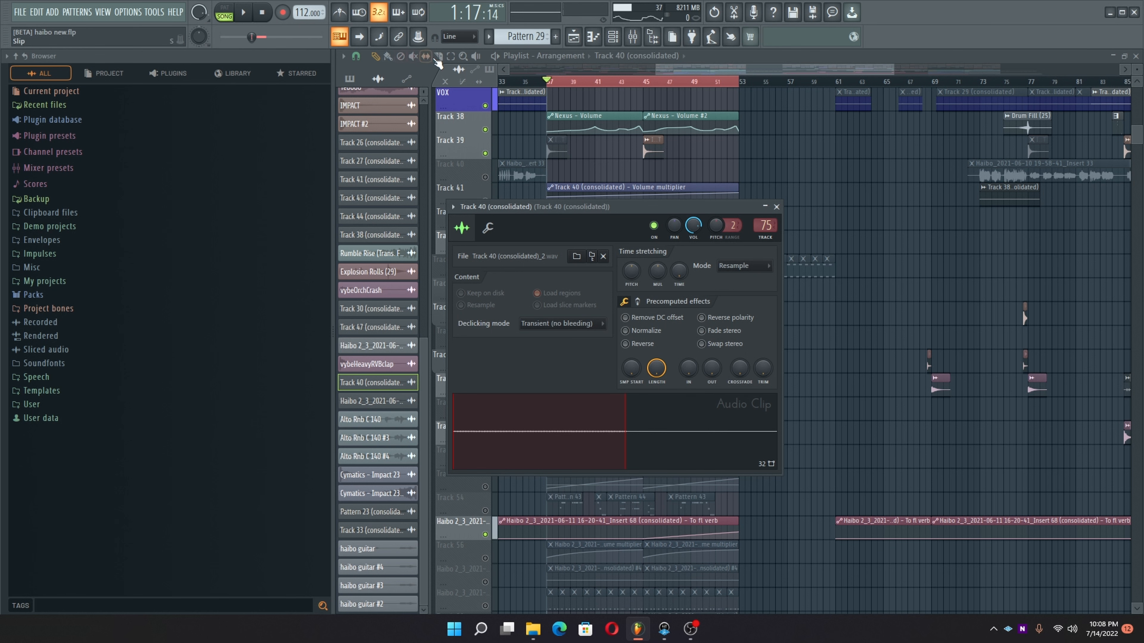
click(476, 56)
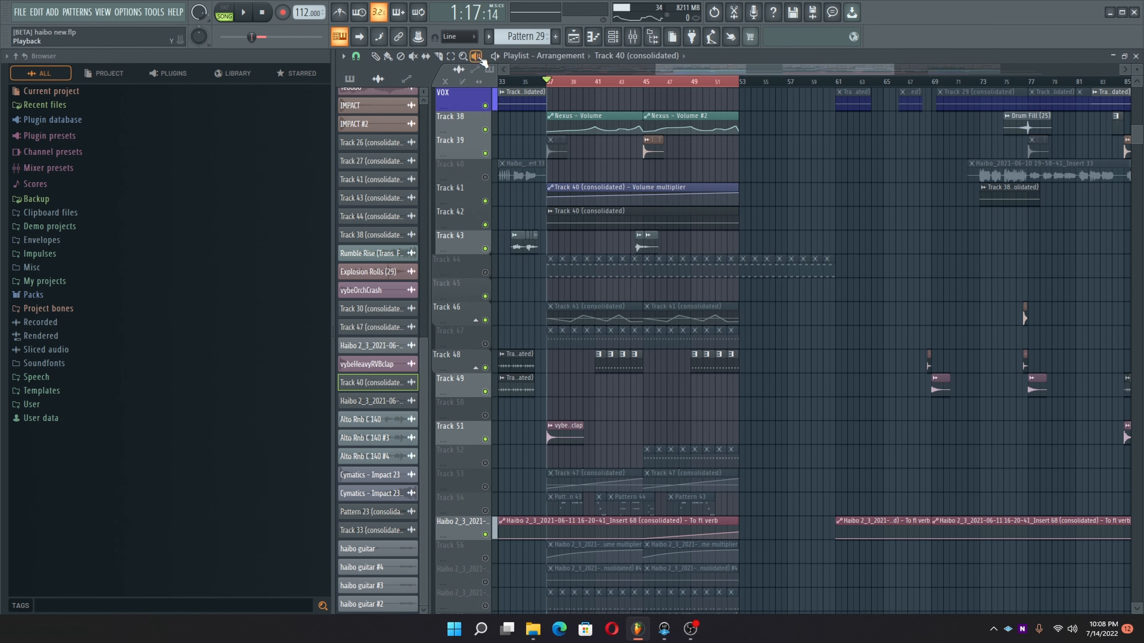
click(556, 224)
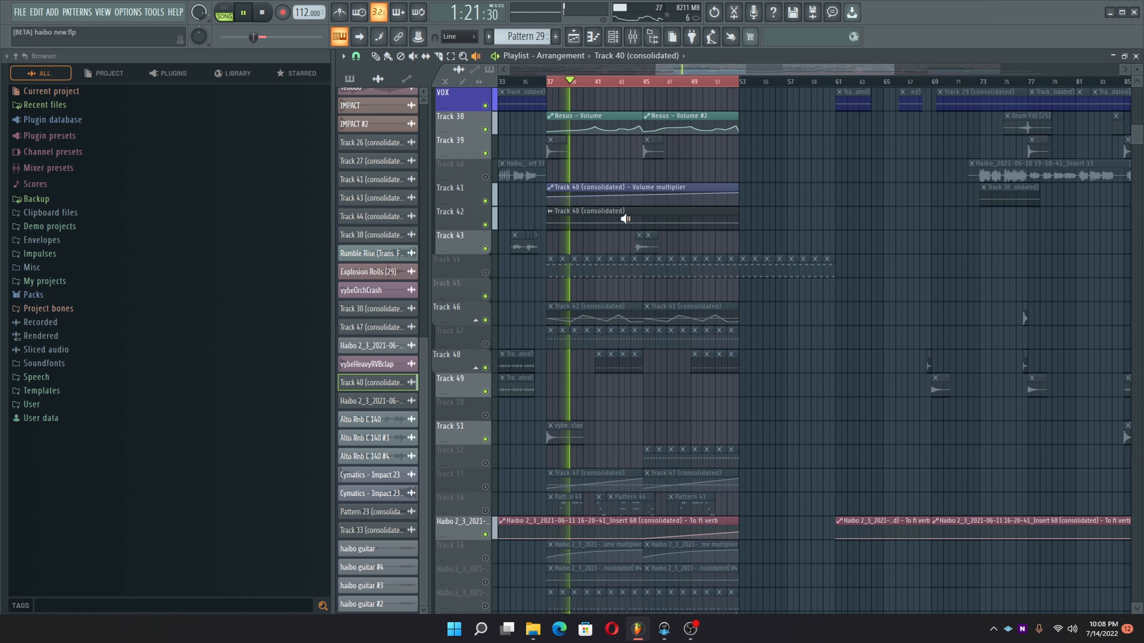
key(space)
key(space)
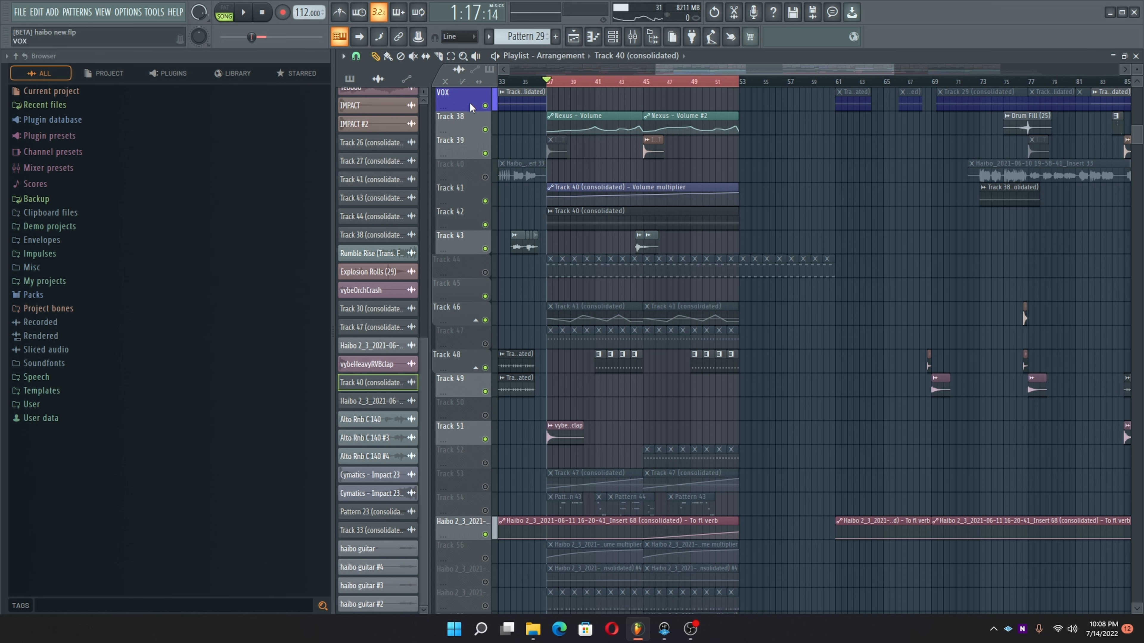
Step: Play the section, unmute Track 44, open its Pattern 26 in the piano roll and stop playback
key(space)
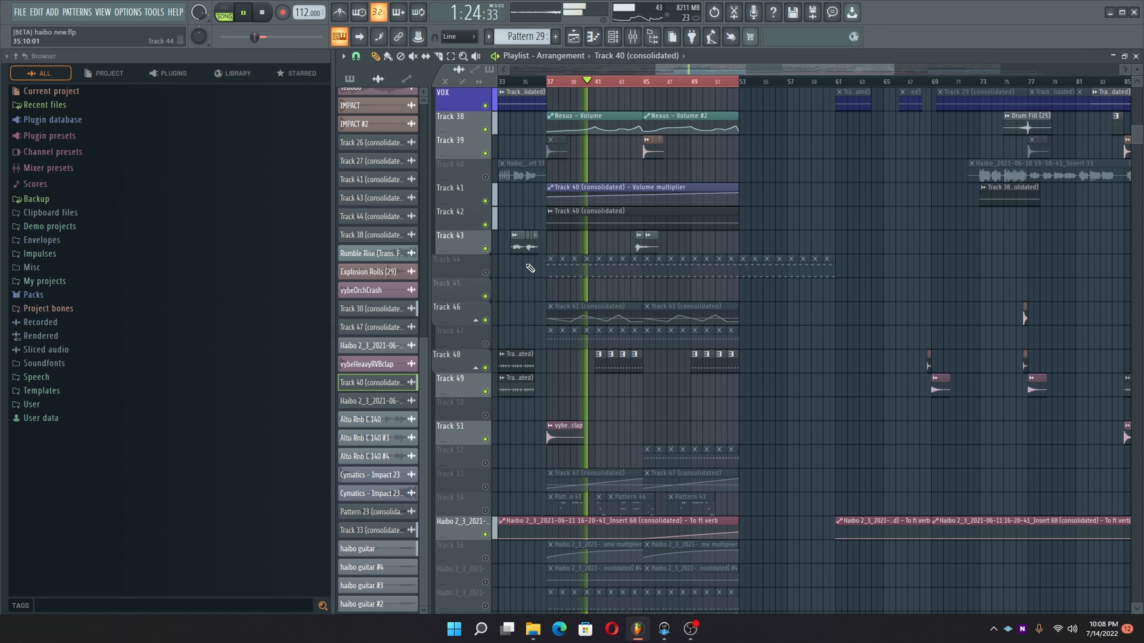
click(485, 273)
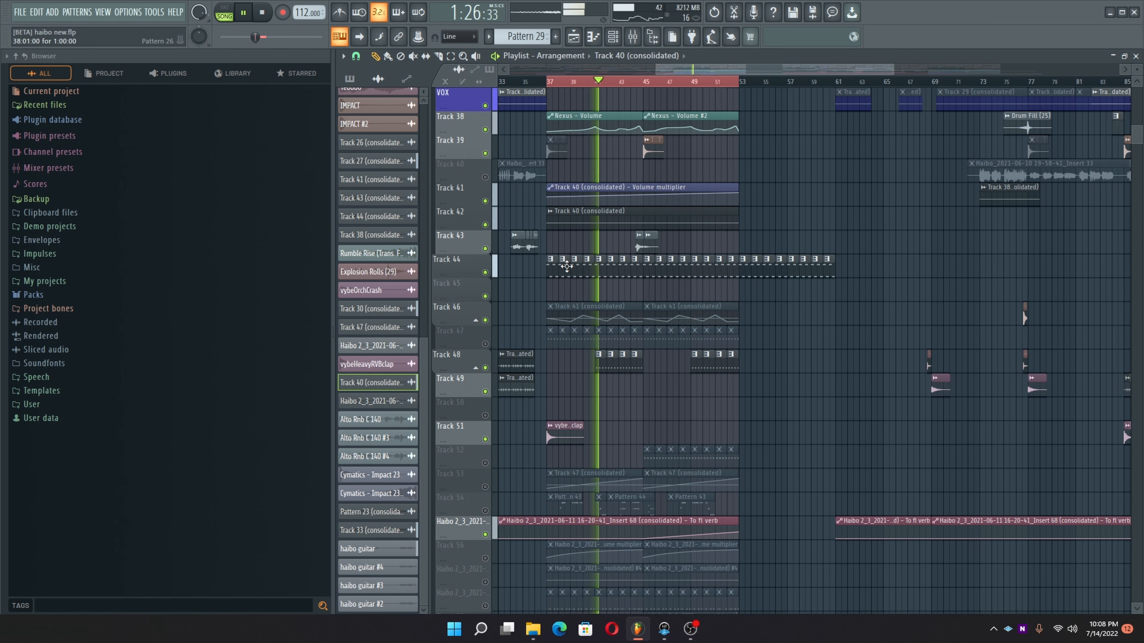
double_click(560, 267)
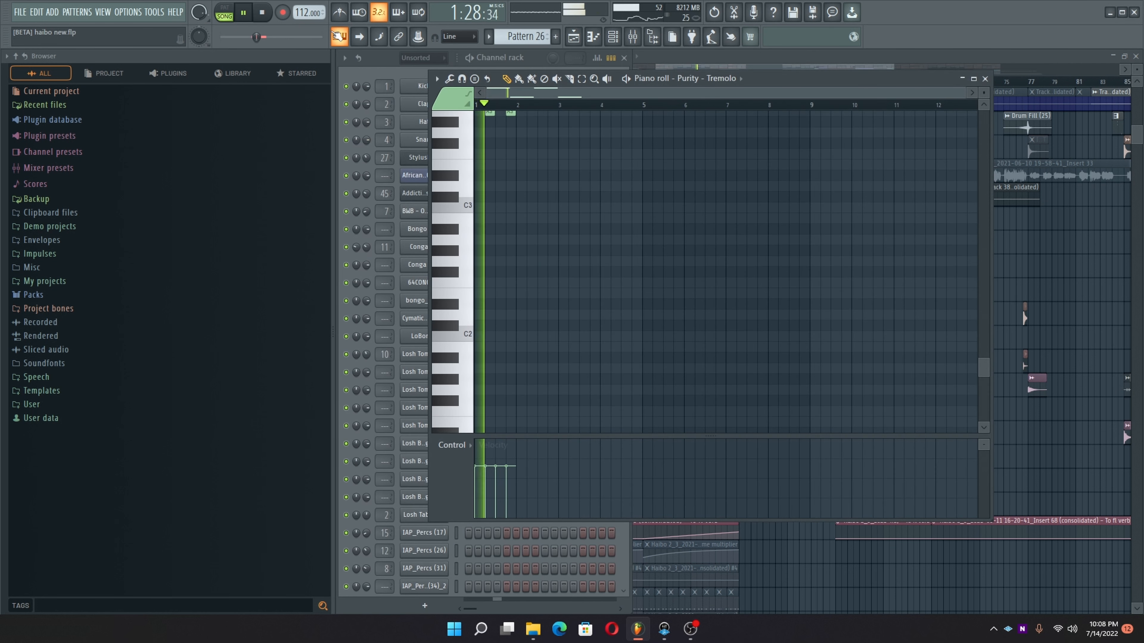
key(space)
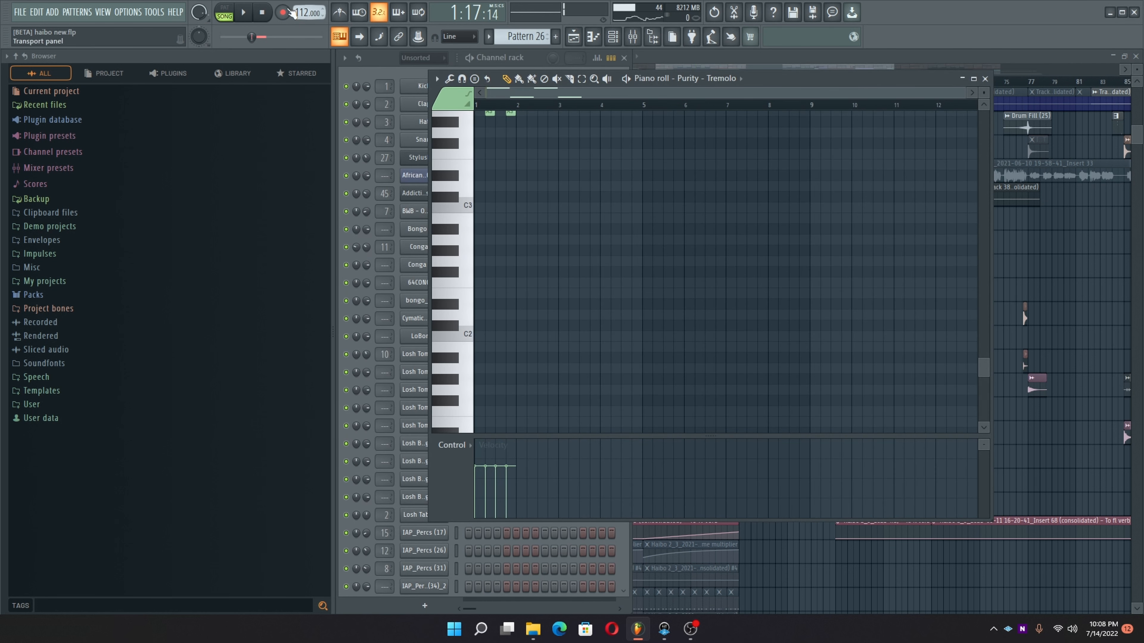
Step: Play Pattern 26 on its own in pattern mode and close its piano roll
click(231, 13)
key(space)
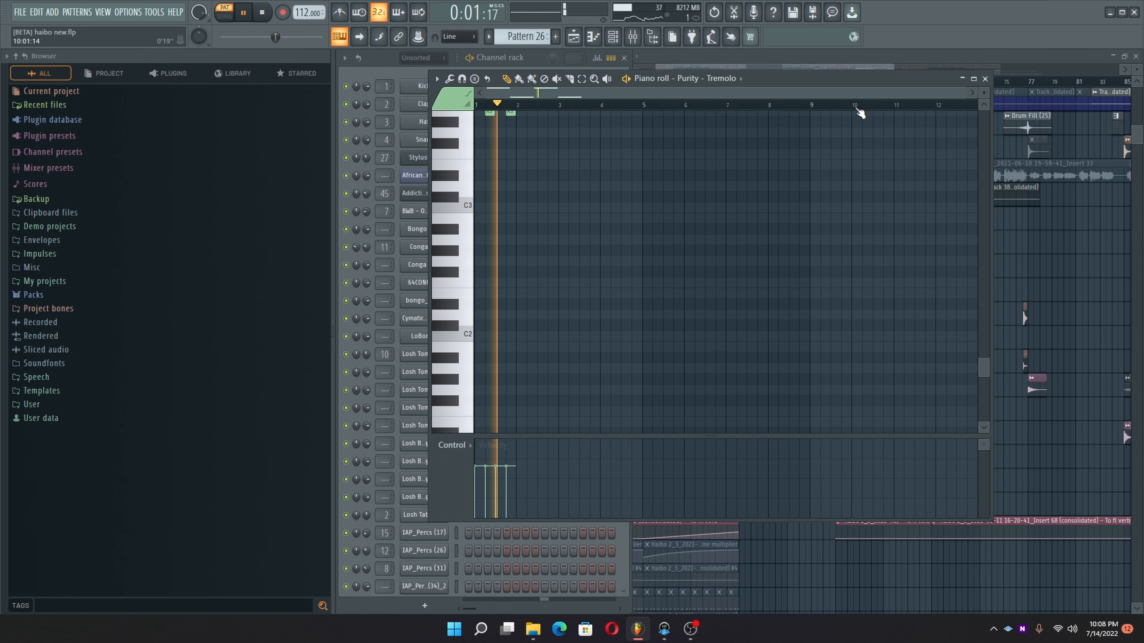
click(984, 79)
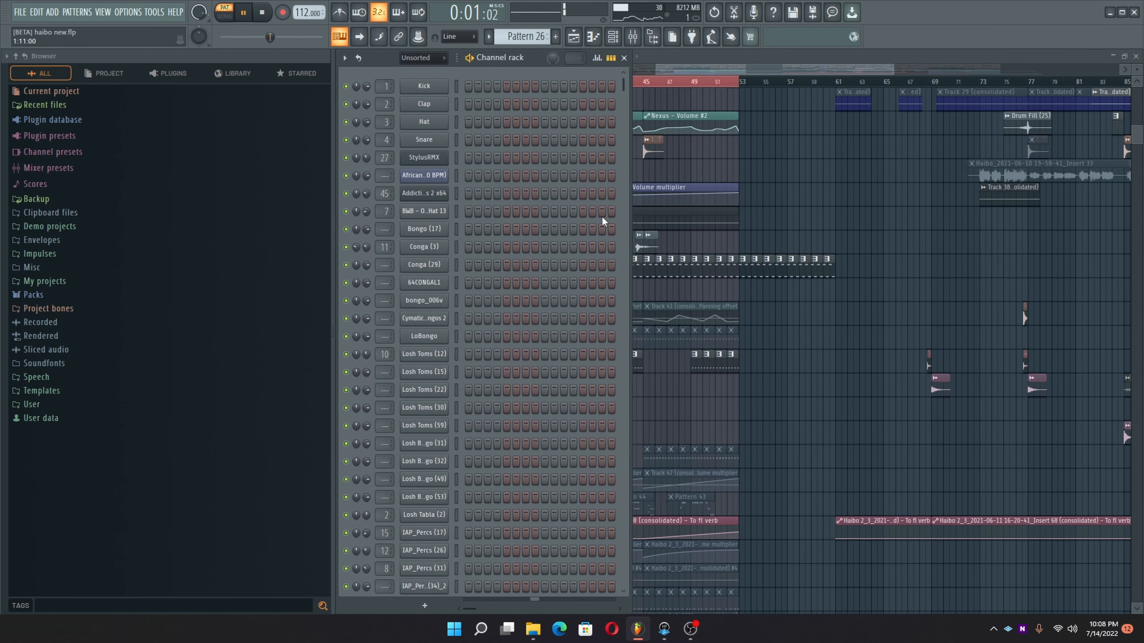
Step: Play the arrangement from bar 37, unmute Track 47 in the playlist and stop playback
key(F6)
click(550, 81)
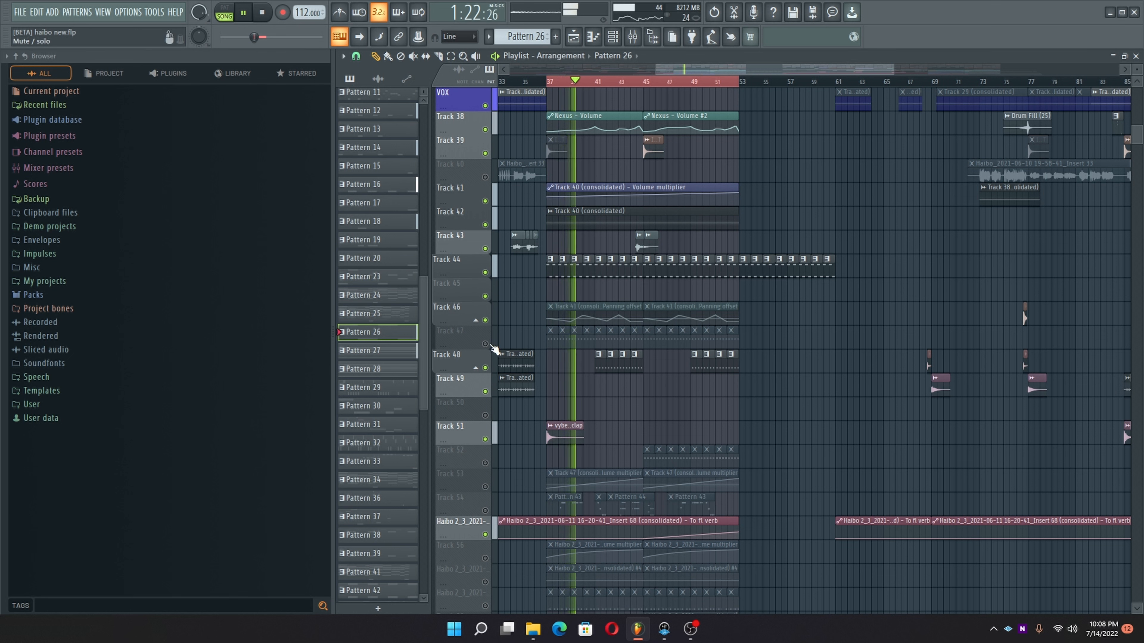
click(491, 345)
key(space)
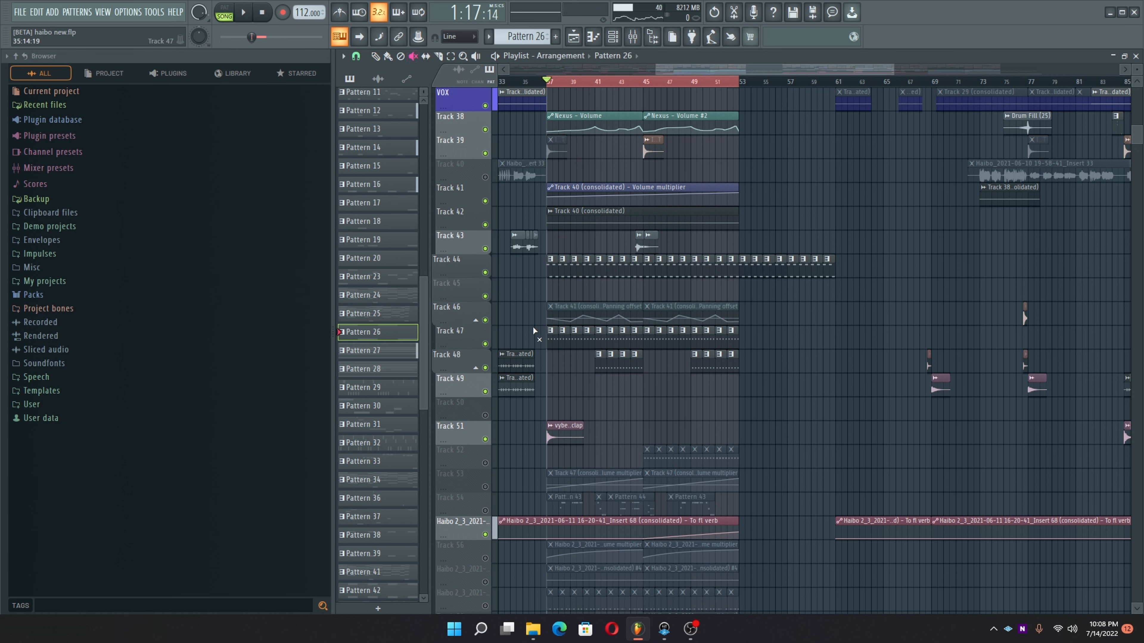
Step: Unmute the first panning offset automation clip on Track 46, play the section with it and mute the clip again
click(630, 315)
key(space)
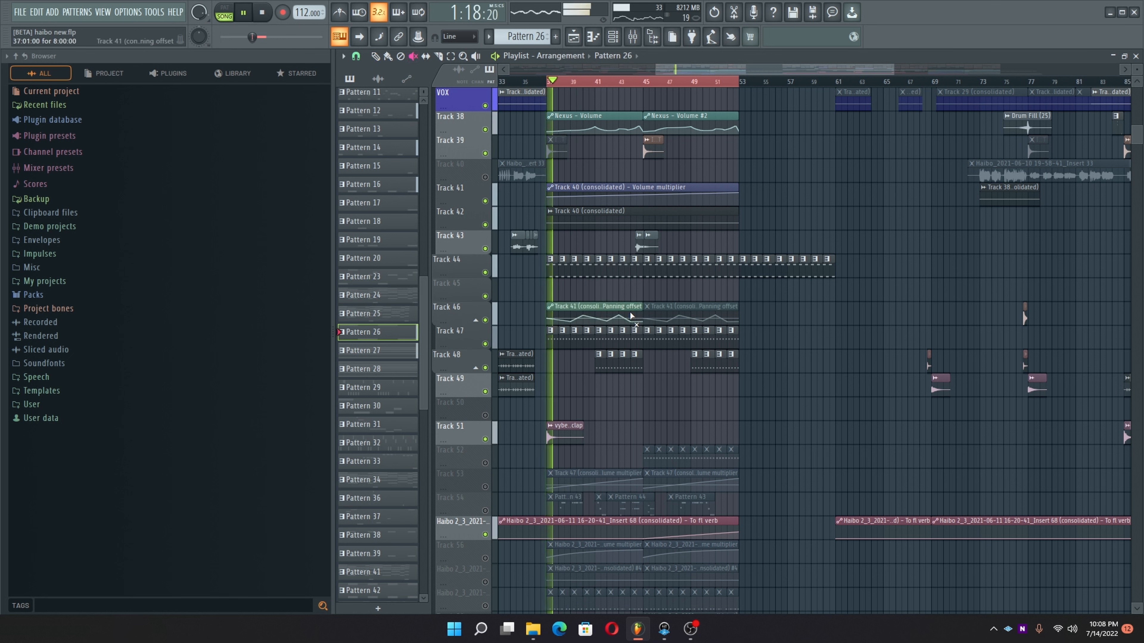
click(604, 309)
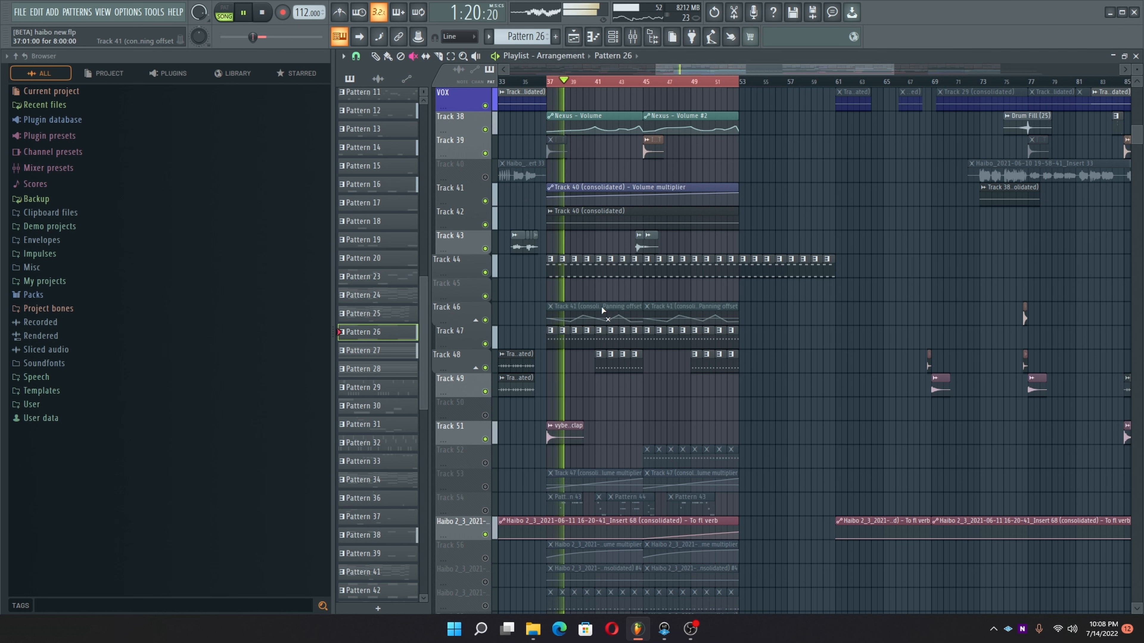
key(space)
Step: Unmute Track 53 and play the section from bar 37 with its volume multiplier automation
scroll(557, 289, down, 8)
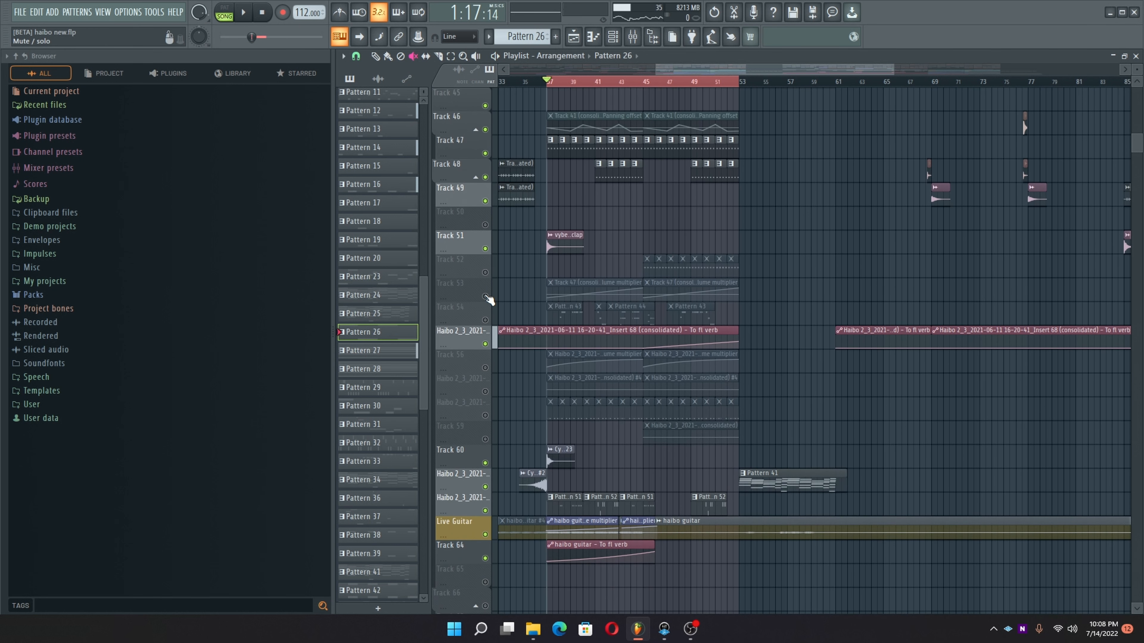
click(485, 296)
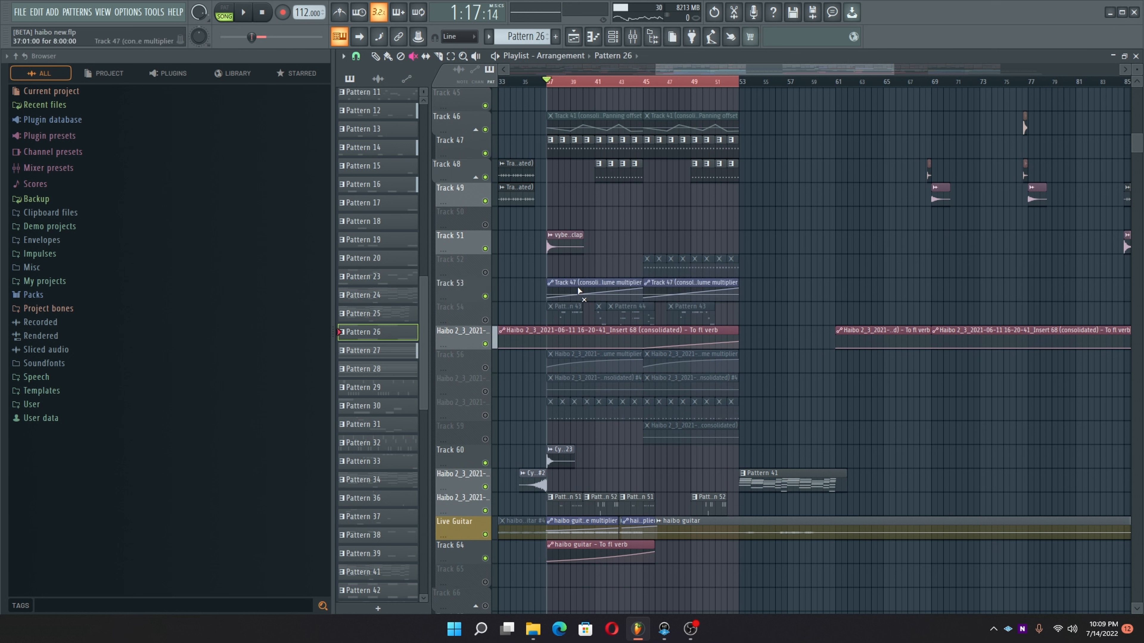
key(space)
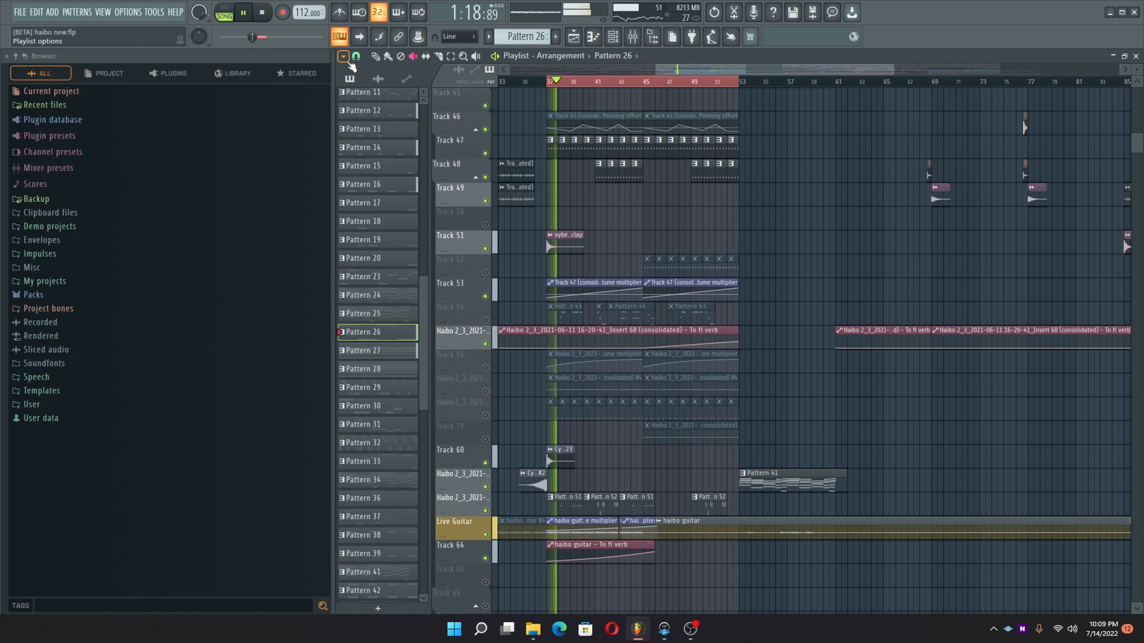
Step: Move Track 53's first automation clip aside, check the settings of the Track 47 (consolidated) audio clip beneath it, and put the automation back
click(376, 58)
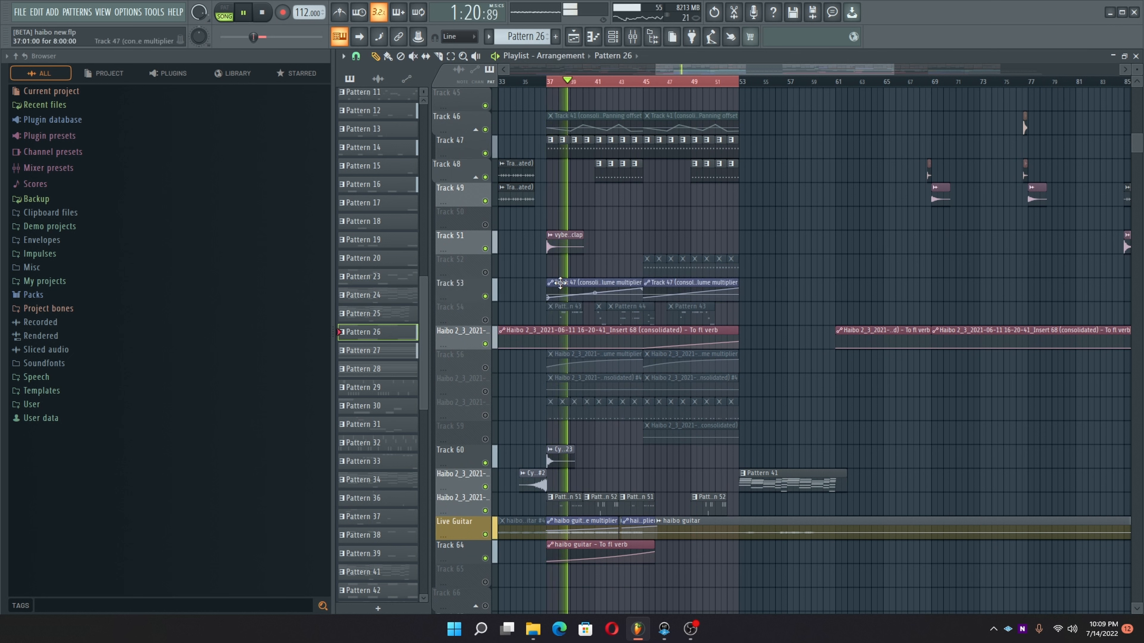
drag(555, 283, 559, 254)
key(space)
double_click(564, 291)
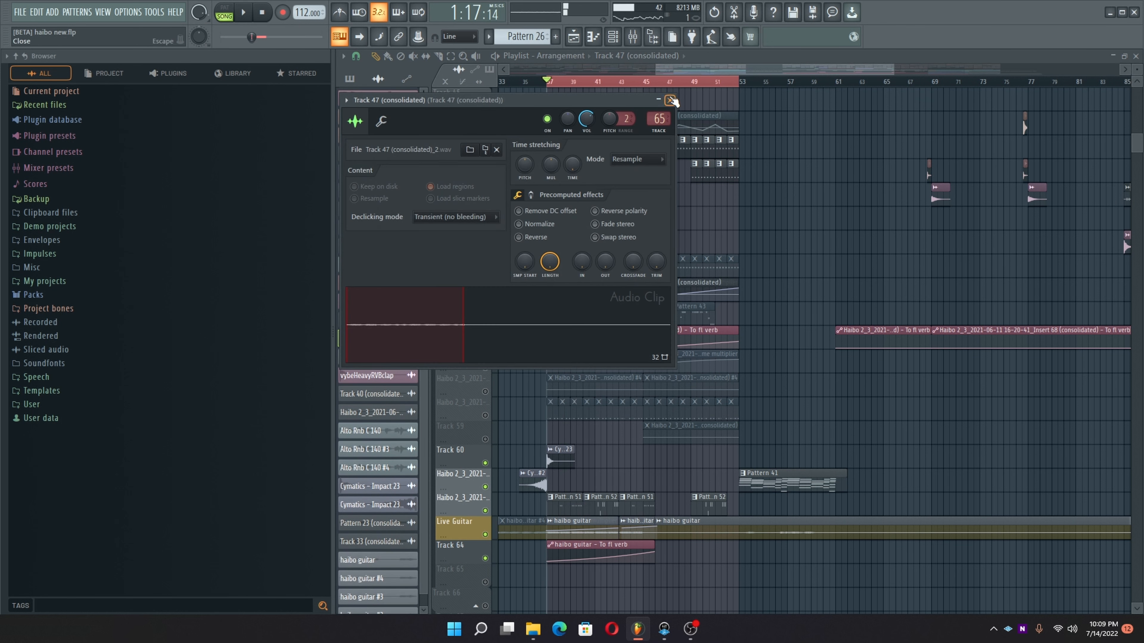
click(671, 100)
drag(577, 259, 575, 293)
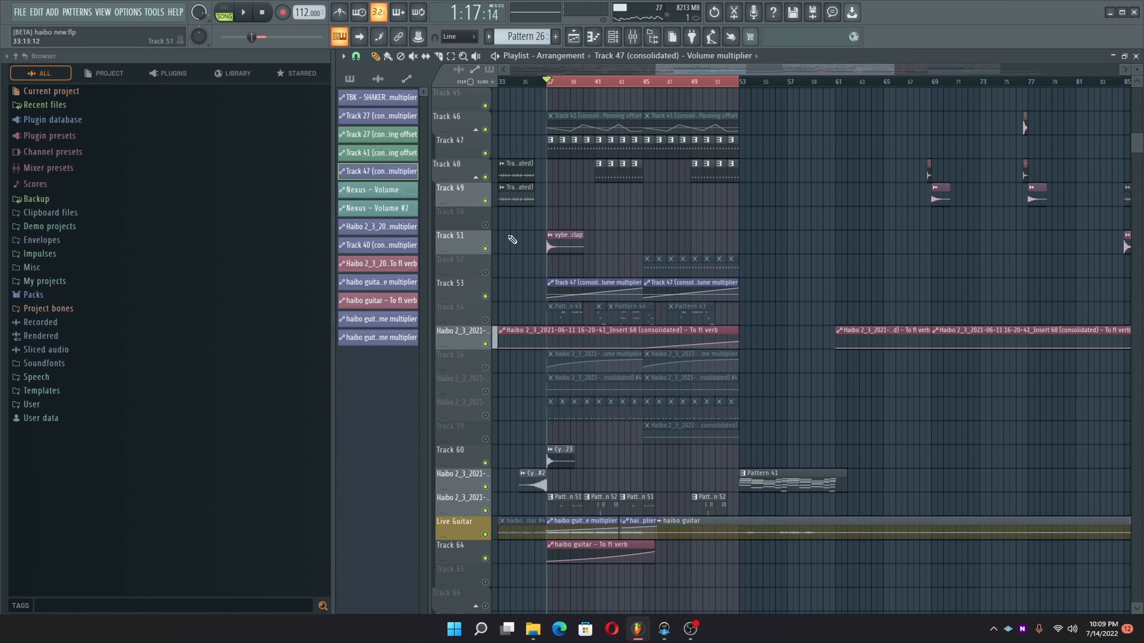
Step: Briefly play the section, and open Pattern 41 at bar 53 in the piano roll to review its Loom notes
key(space)
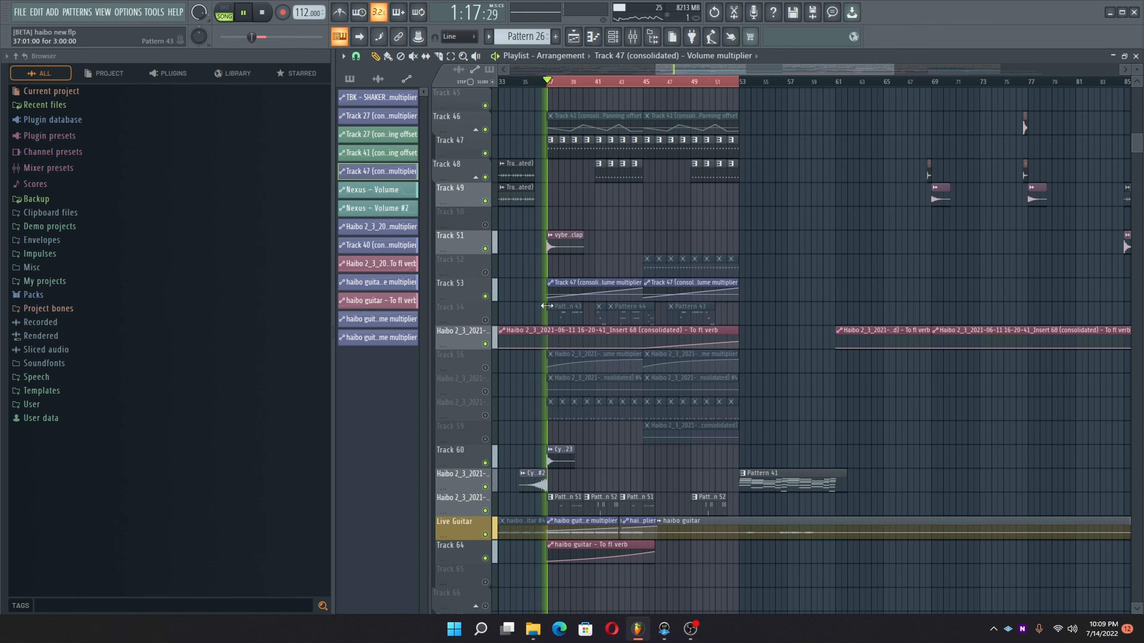
key(space)
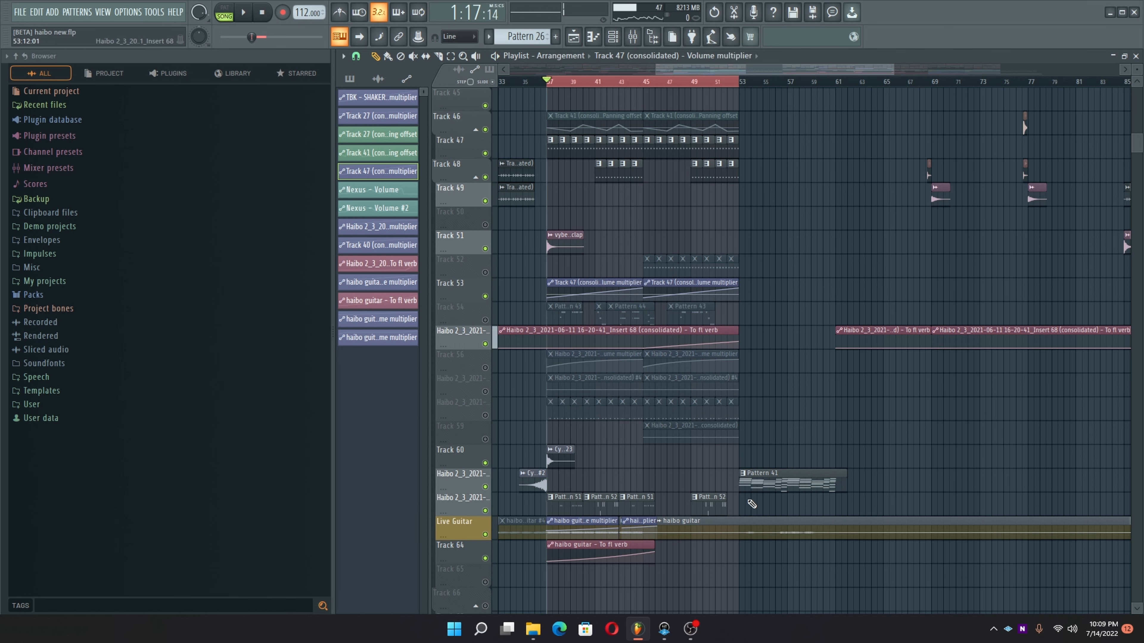
double_click(765, 481)
scroll(592, 273, down, 3)
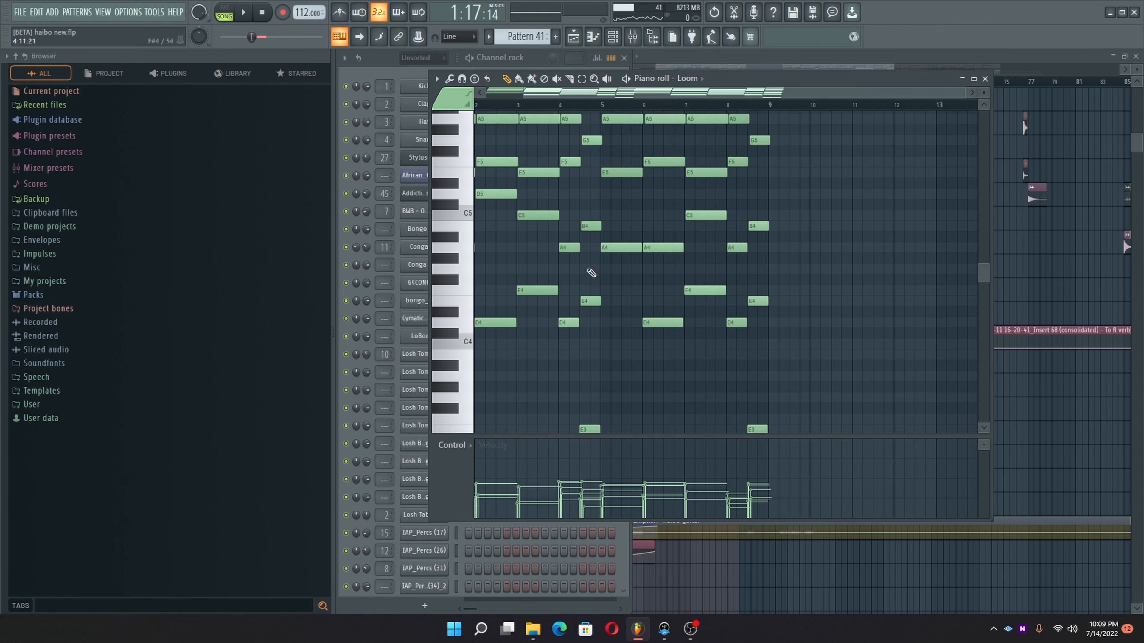
scroll(589, 271, up, 3)
scroll(504, 108, down, 2)
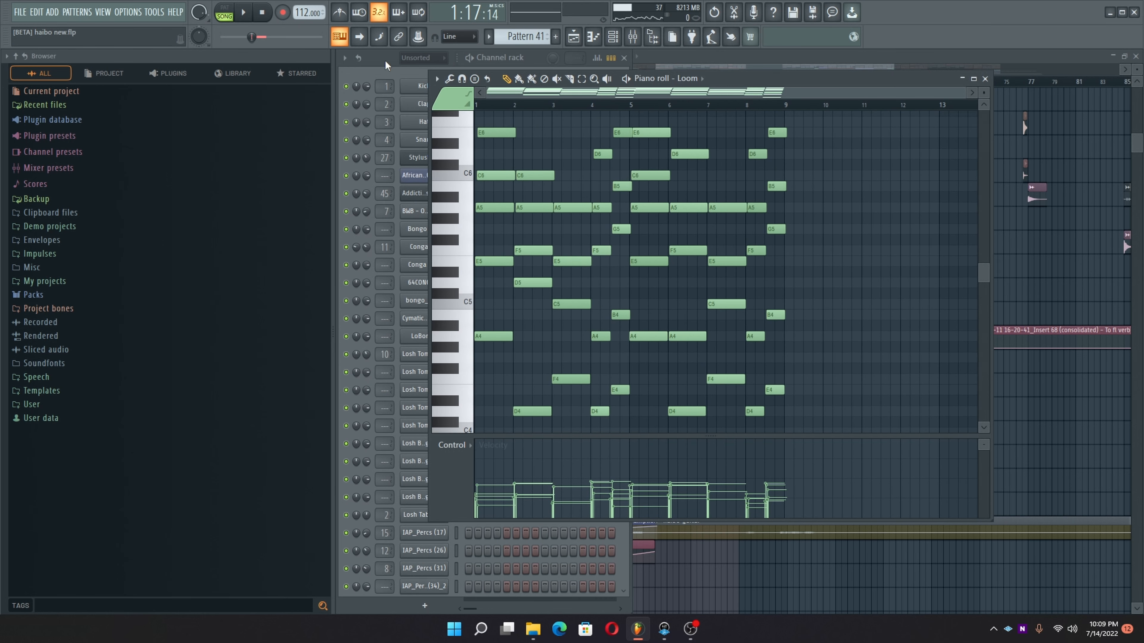
Step: Play Pattern 41 on its own in pattern mode while examining its chord notes, and close the piano roll
click(225, 8)
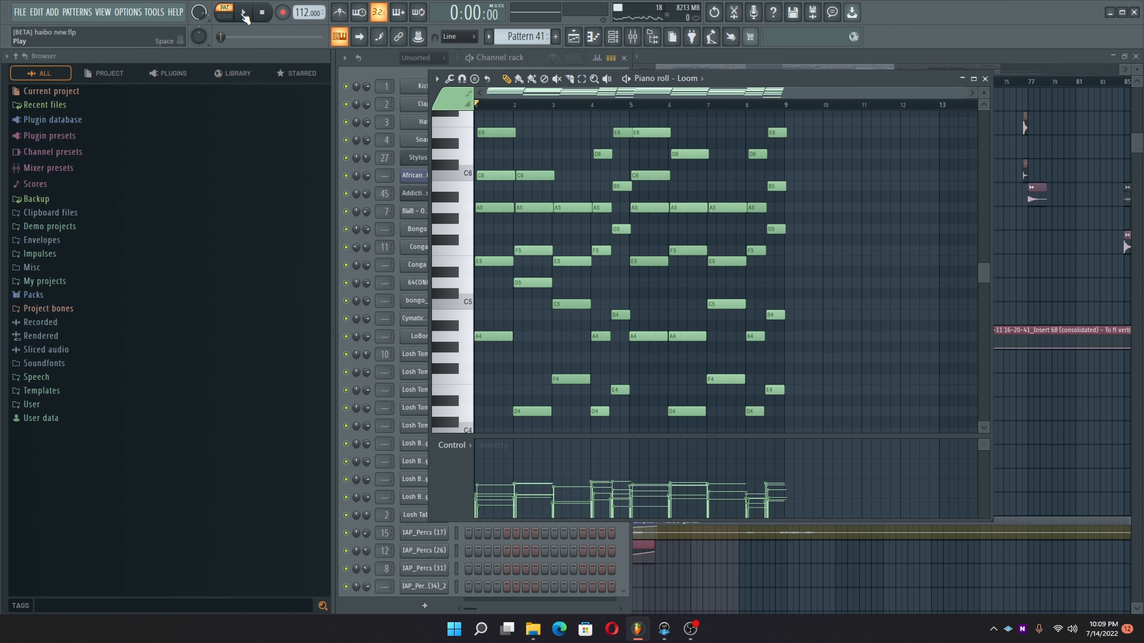
scroll(534, 170, down, 5)
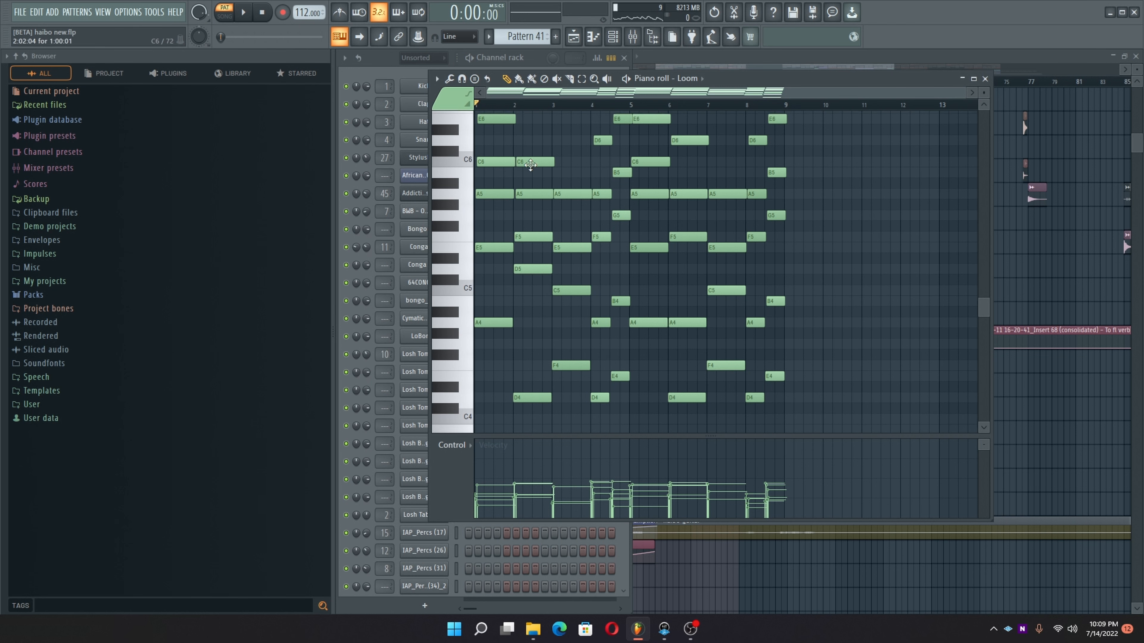
scroll(536, 171, up, 5)
click(243, 12)
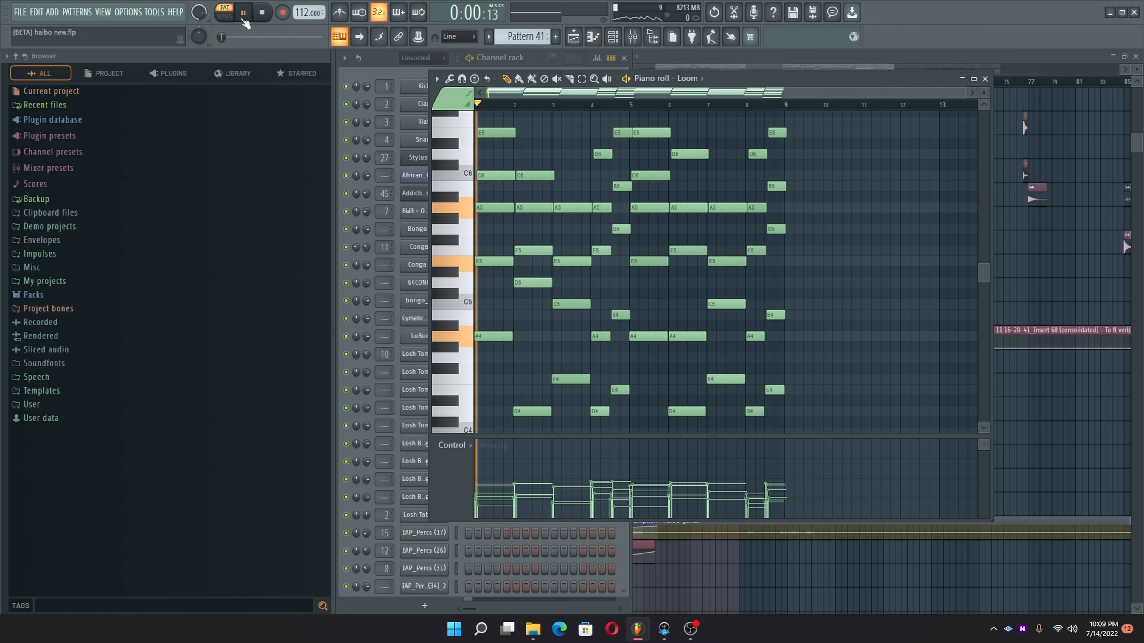
scroll(674, 266, down, 1)
scroll(673, 267, up, 1)
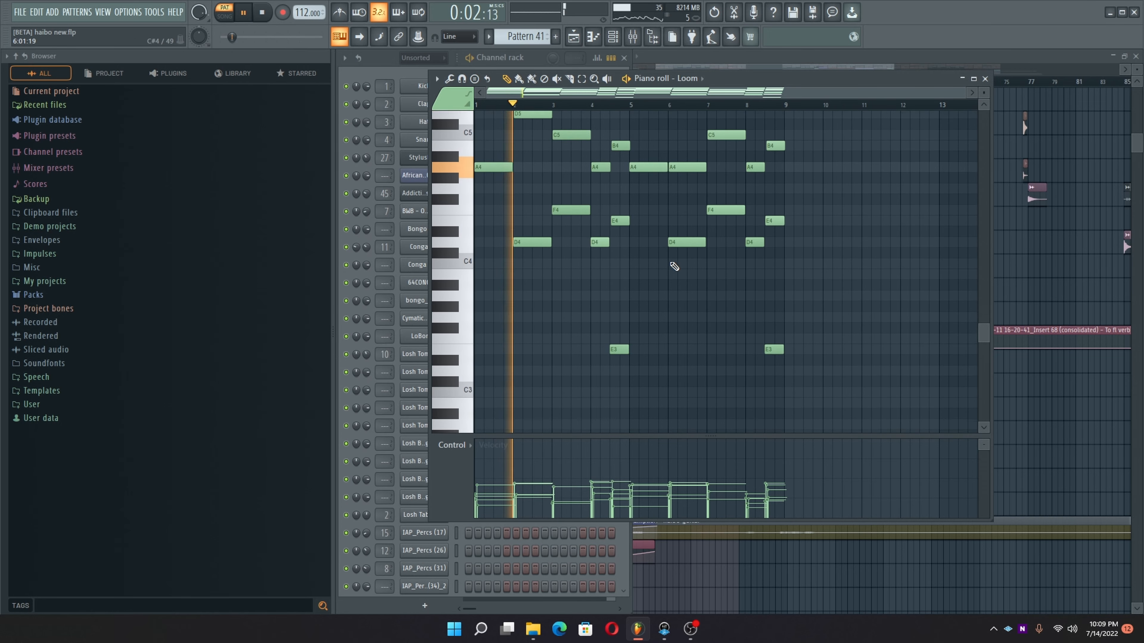
scroll(670, 269, up, 5)
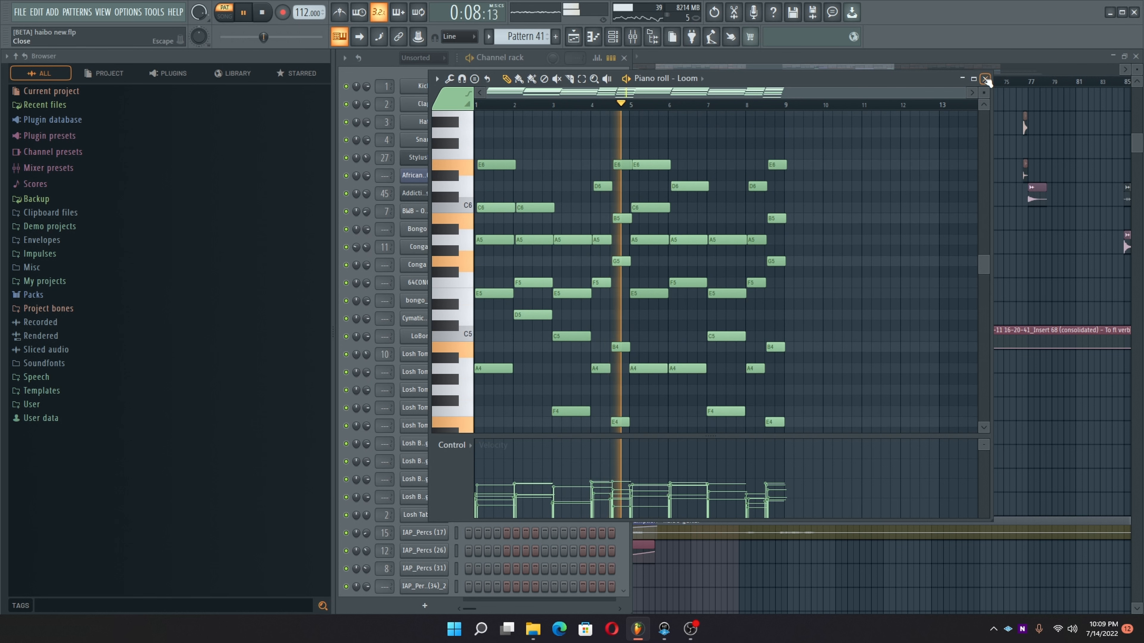
scroll(843, 174, down, 12)
scroll(846, 176, up, 7)
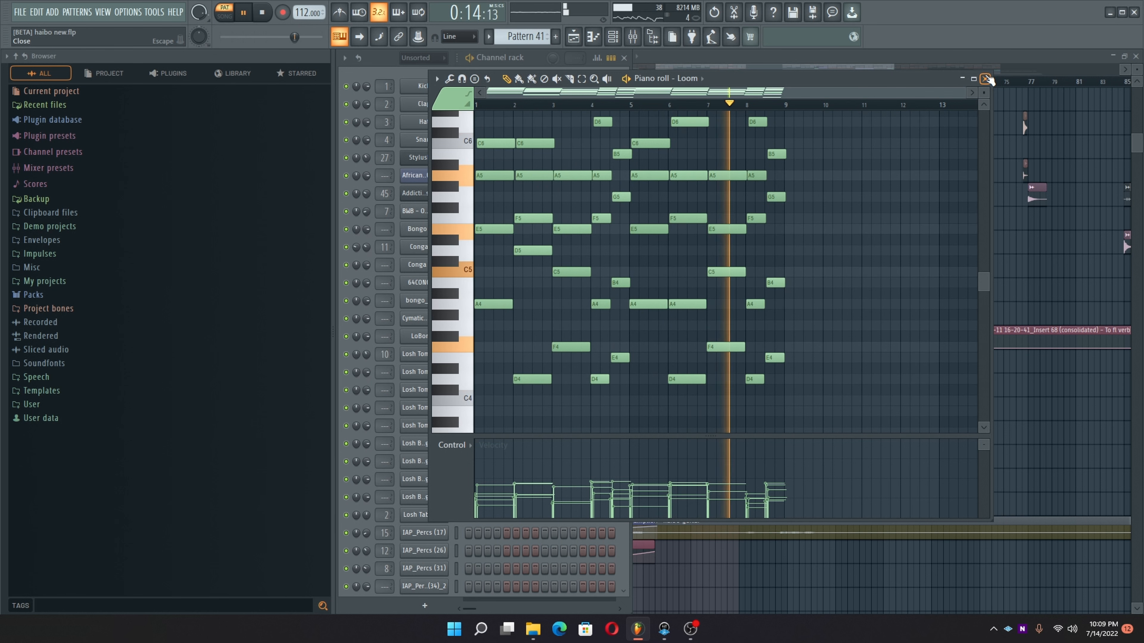
click(986, 79)
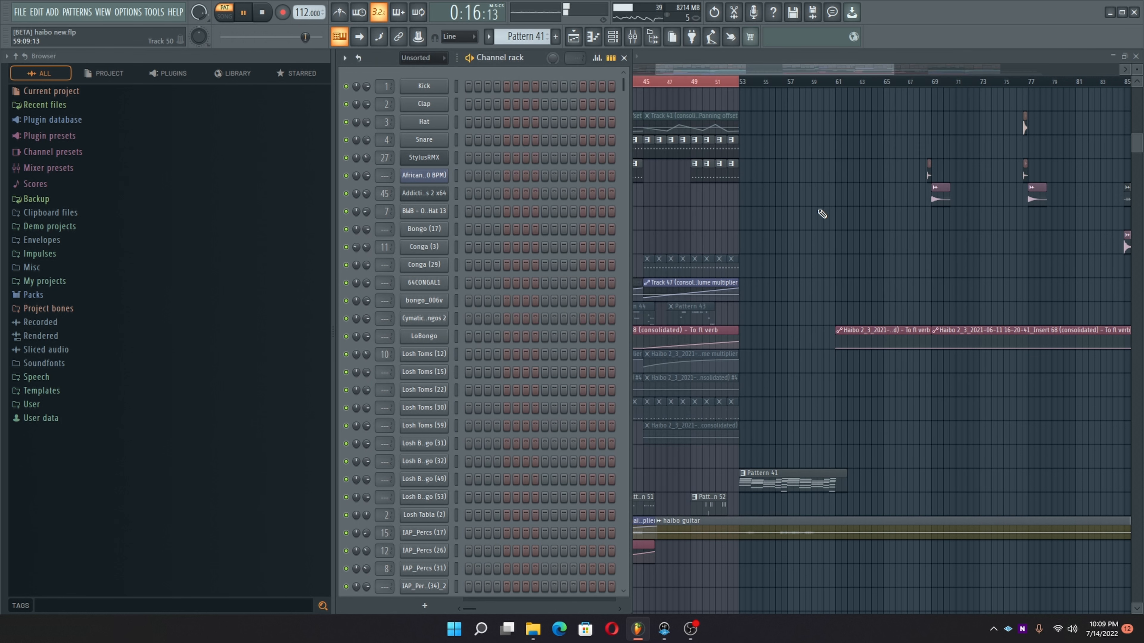
Step: Return to the playlist and audition the section in song mode from bar 37
key(F6)
click(551, 83)
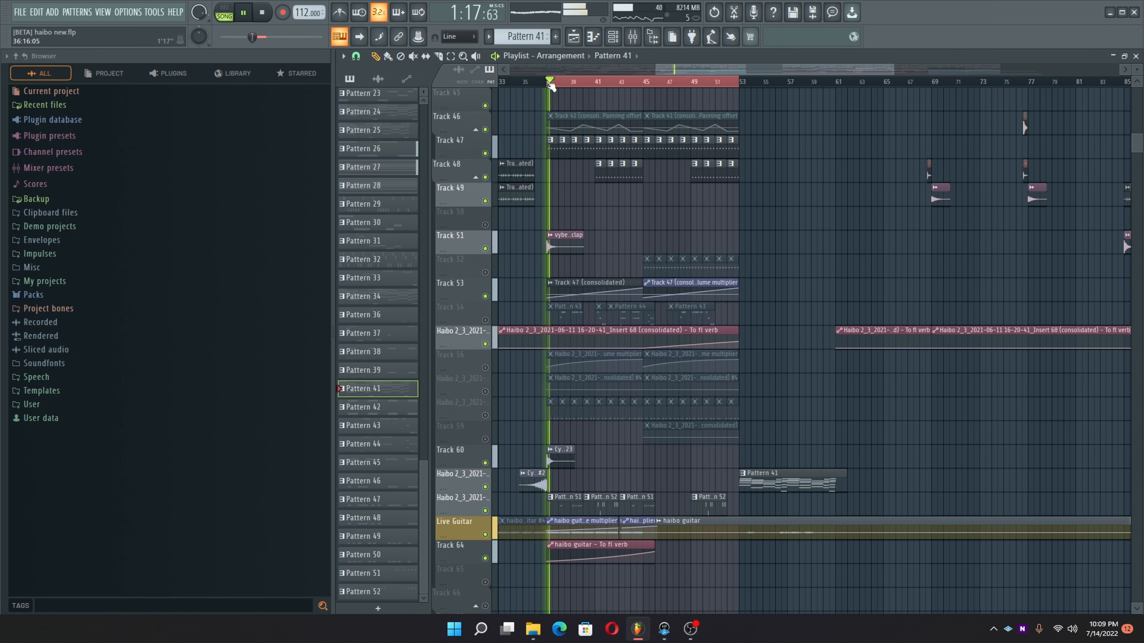
key(space)
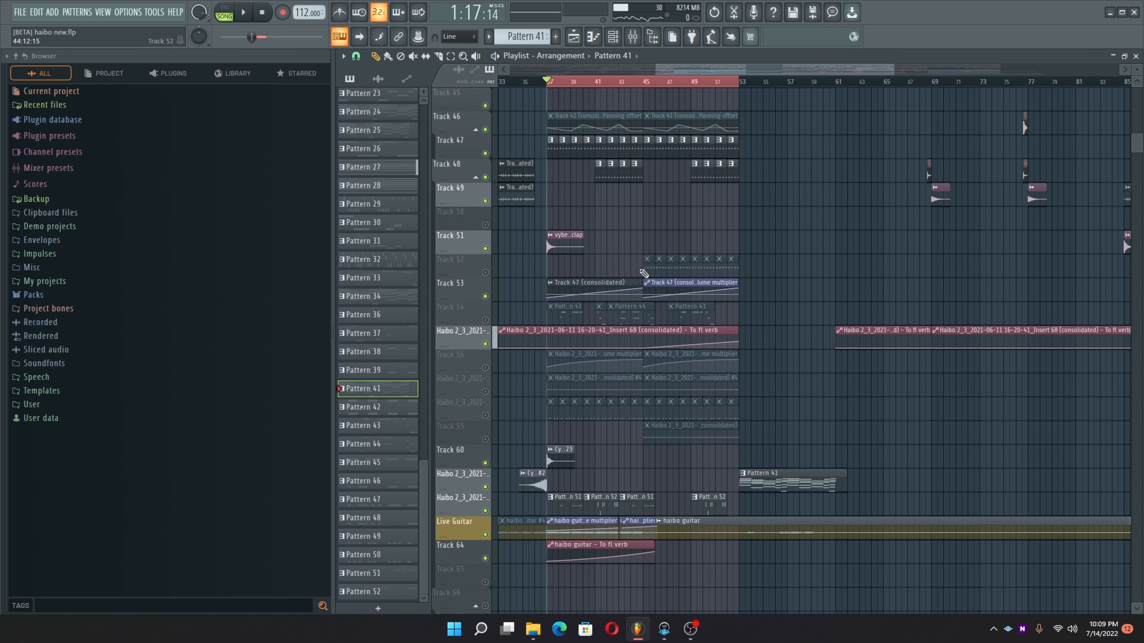
key(space)
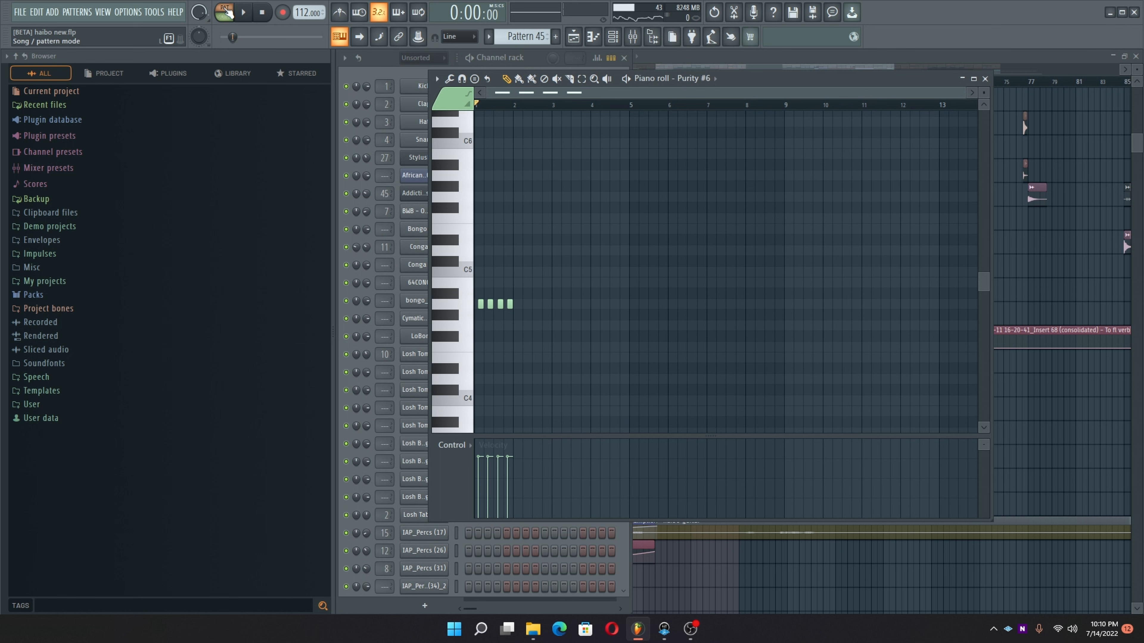
Step: Play Pattern 45 on its own, close its piano roll and play the arrangement from bar 45
key(l)
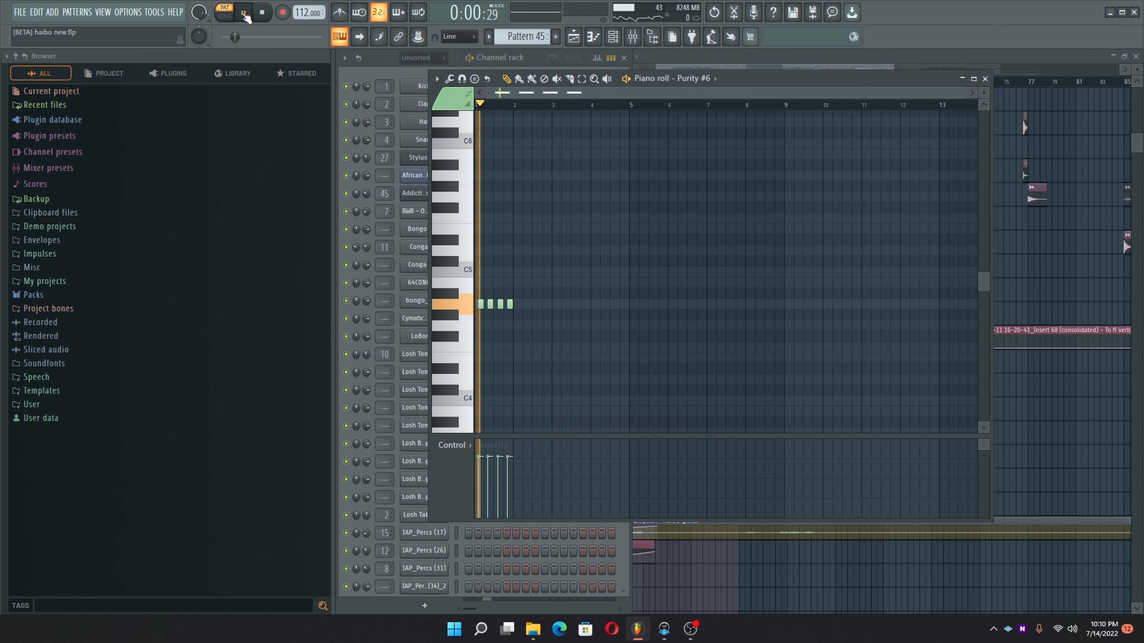
click(985, 79)
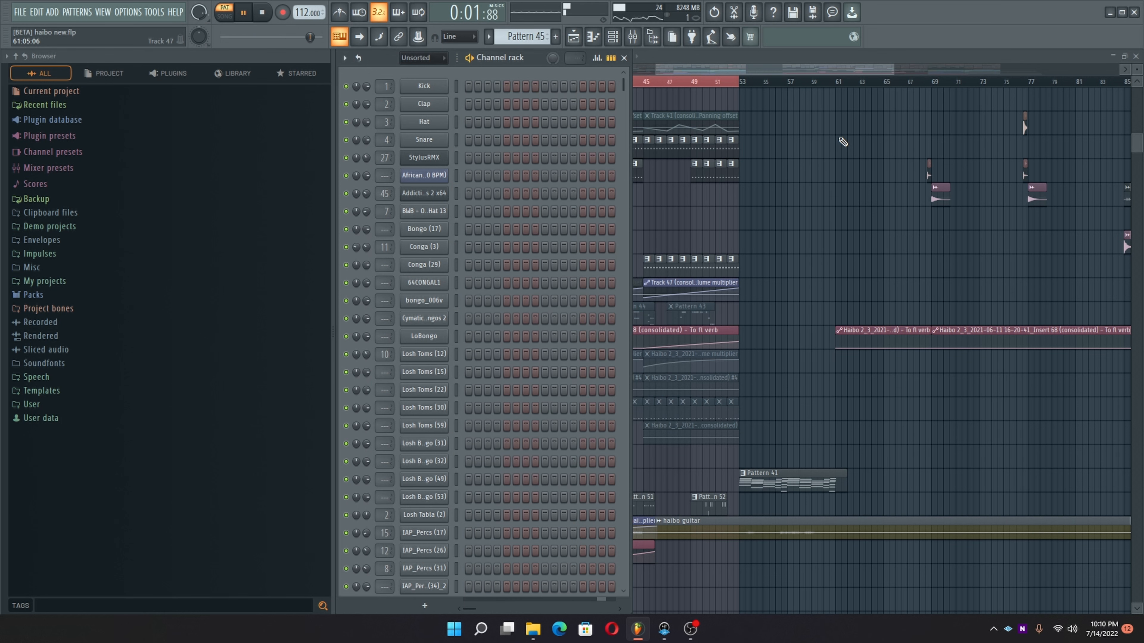
drag(677, 65, 633, 73)
click(685, 84)
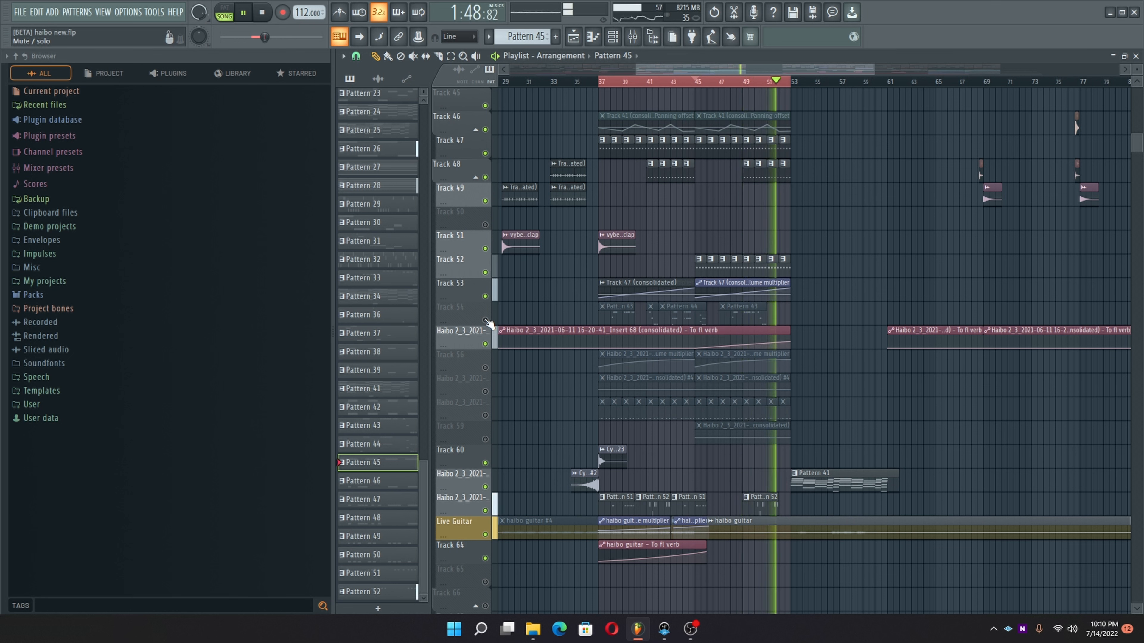
Step: Unmute Track 54 and play the section from bar 37 to audition its Pattern 43 and Pattern 44 clips
key(space)
click(485, 320)
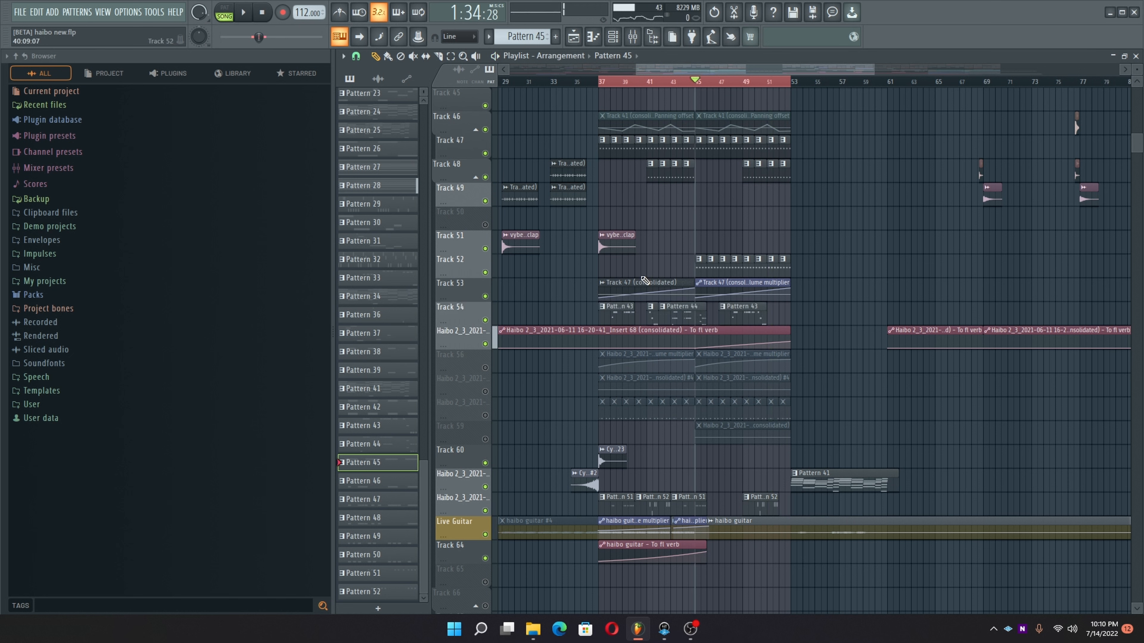
click(601, 83)
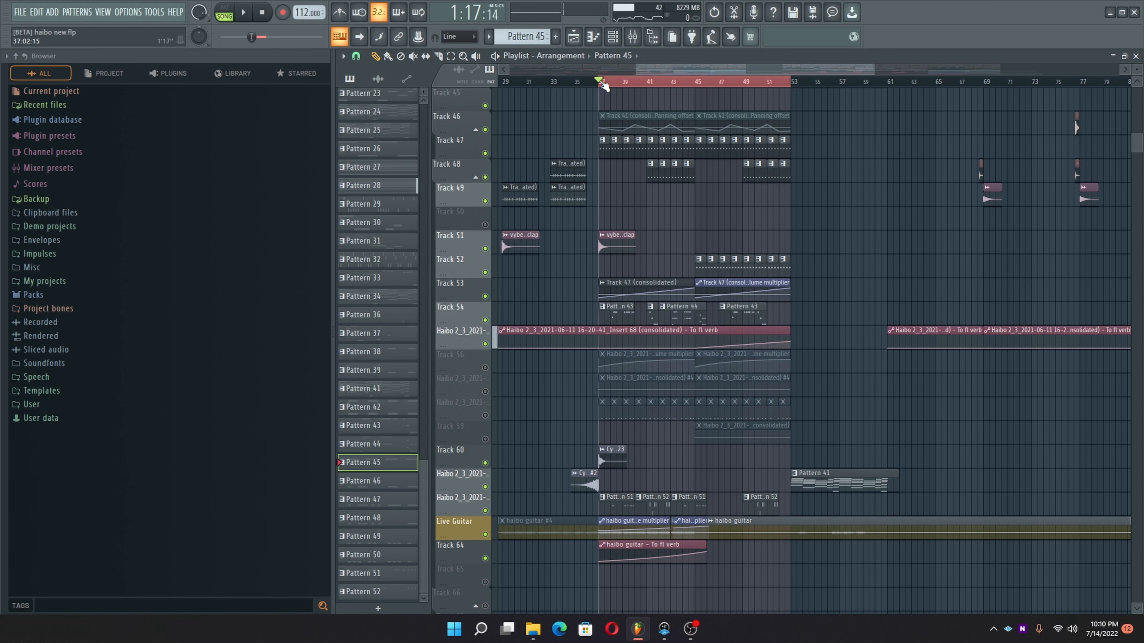
key(space)
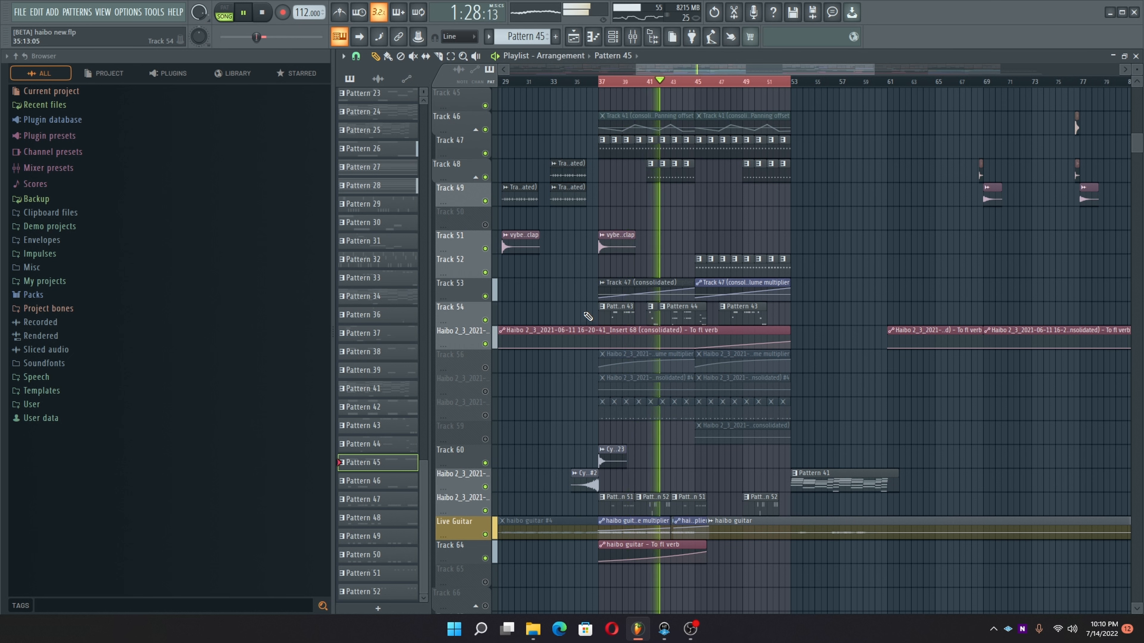
key(space)
Step: Unmute the Haibo 2_3_2021 track just above Track 59, open its Pattern 46 in the piano roll and start playback
click(485, 415)
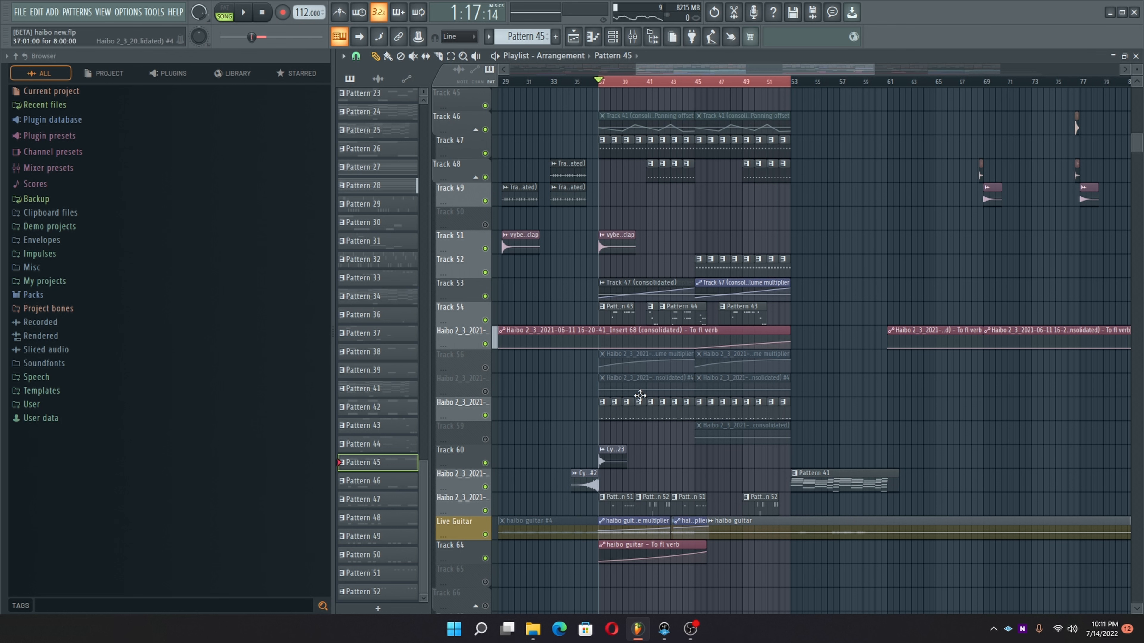
double_click(638, 412)
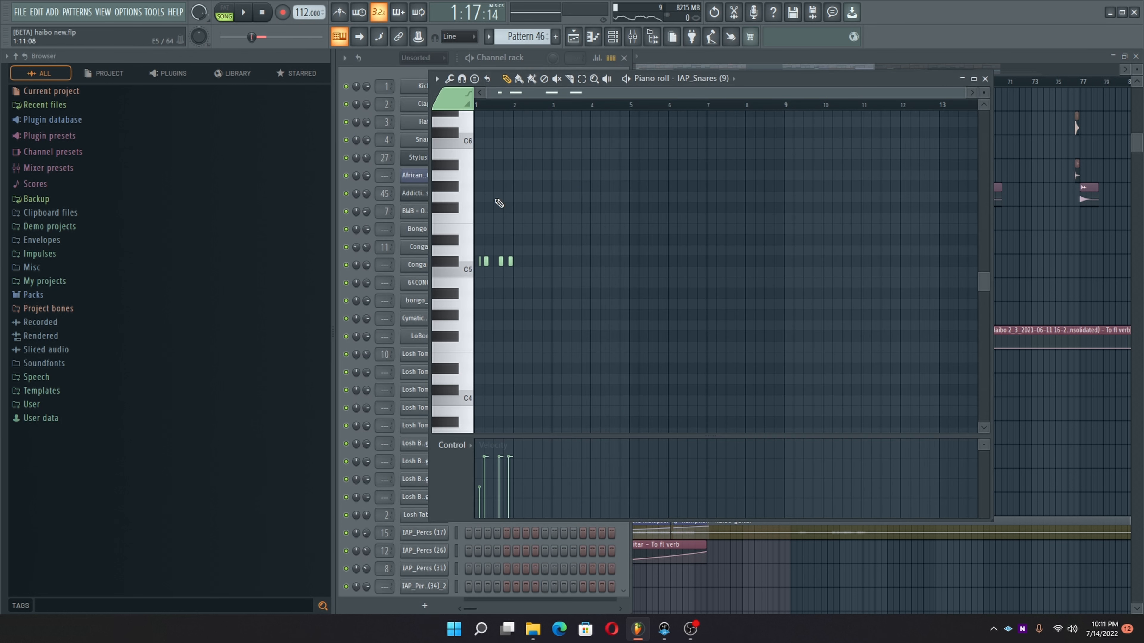
key(space)
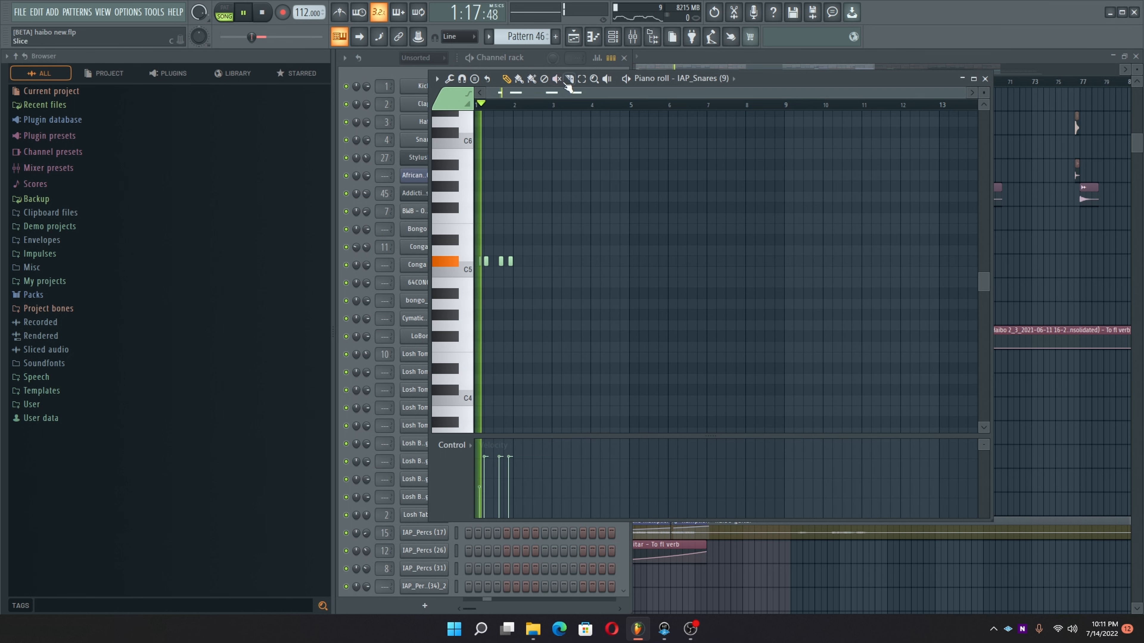
Step: Return from the piano roll to the playlist, unmute the Haibo 2_3_2021 track just below Track 56 and stop playback
click(986, 79)
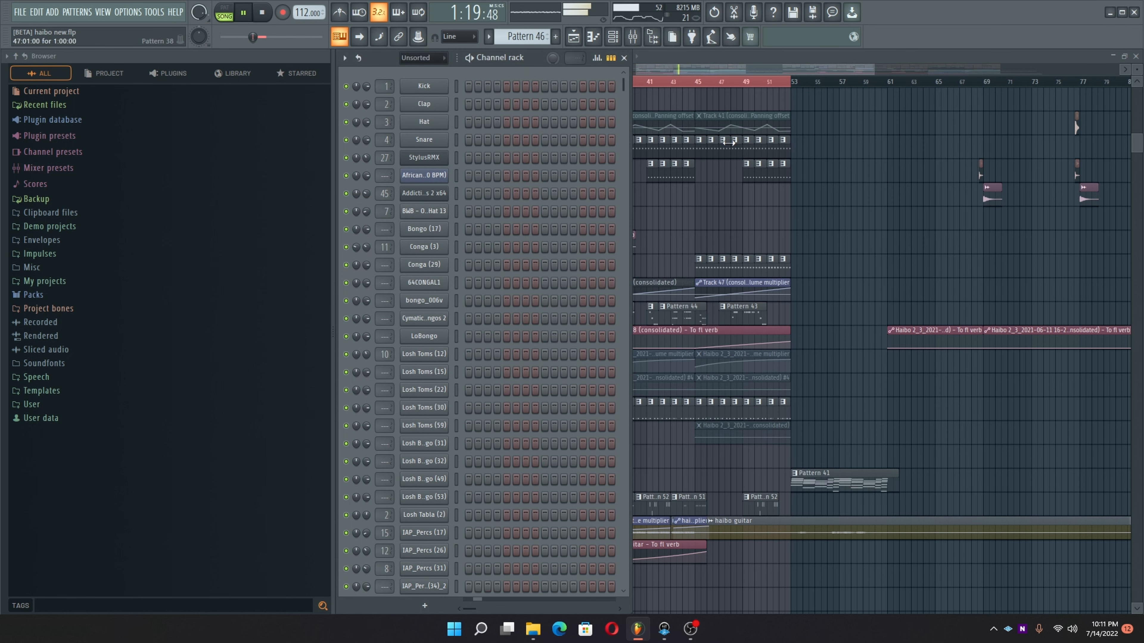
key(F6)
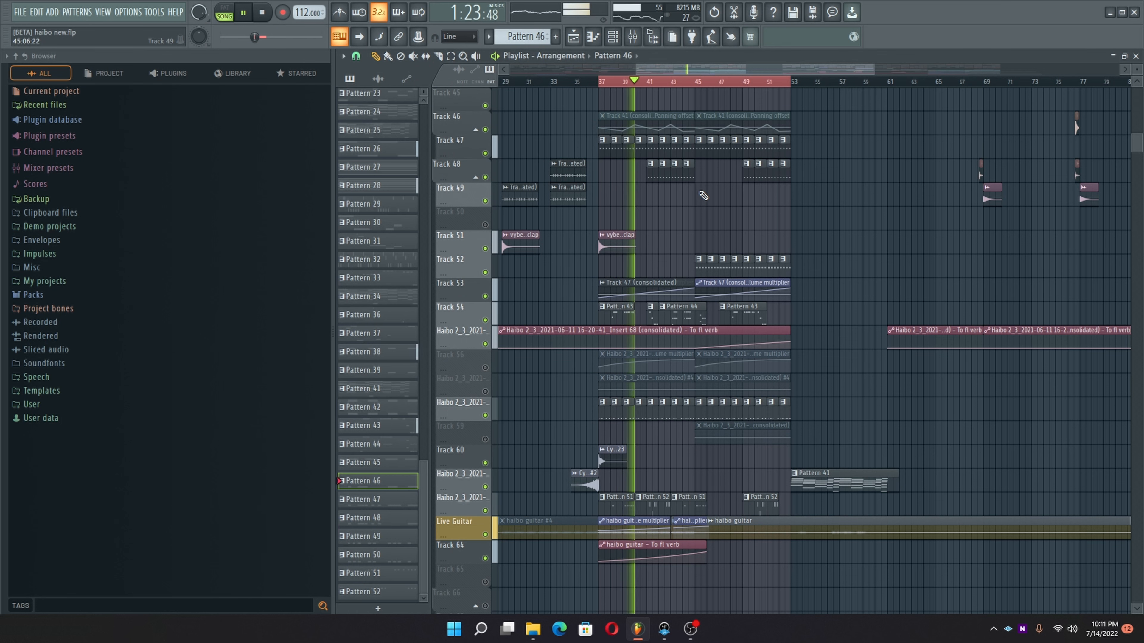
scroll(702, 192, up, 3)
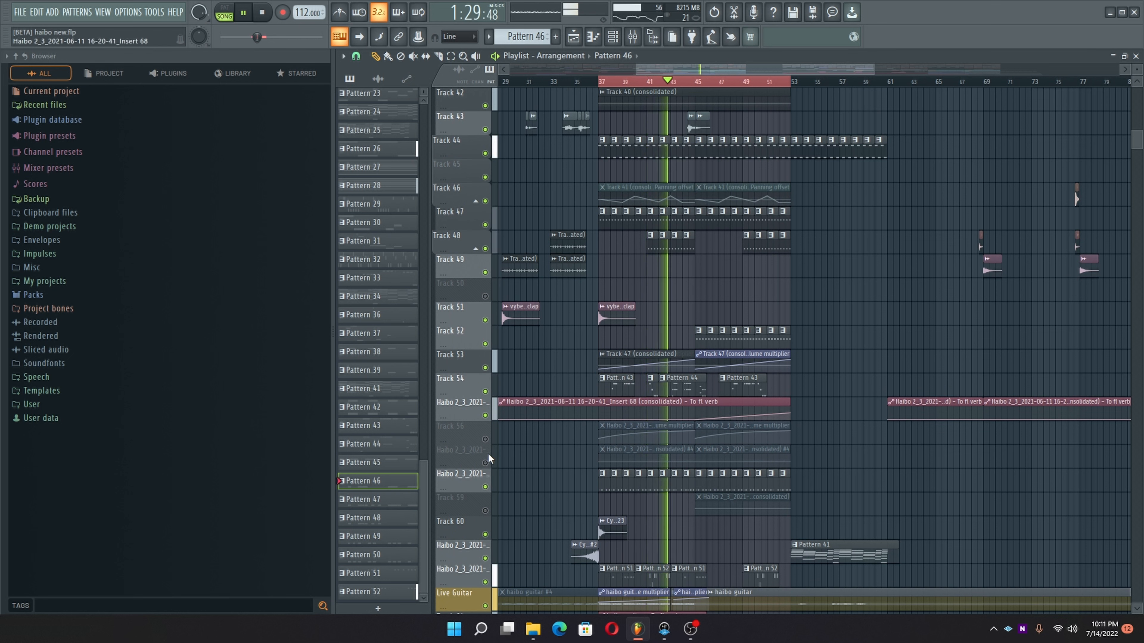
click(485, 463)
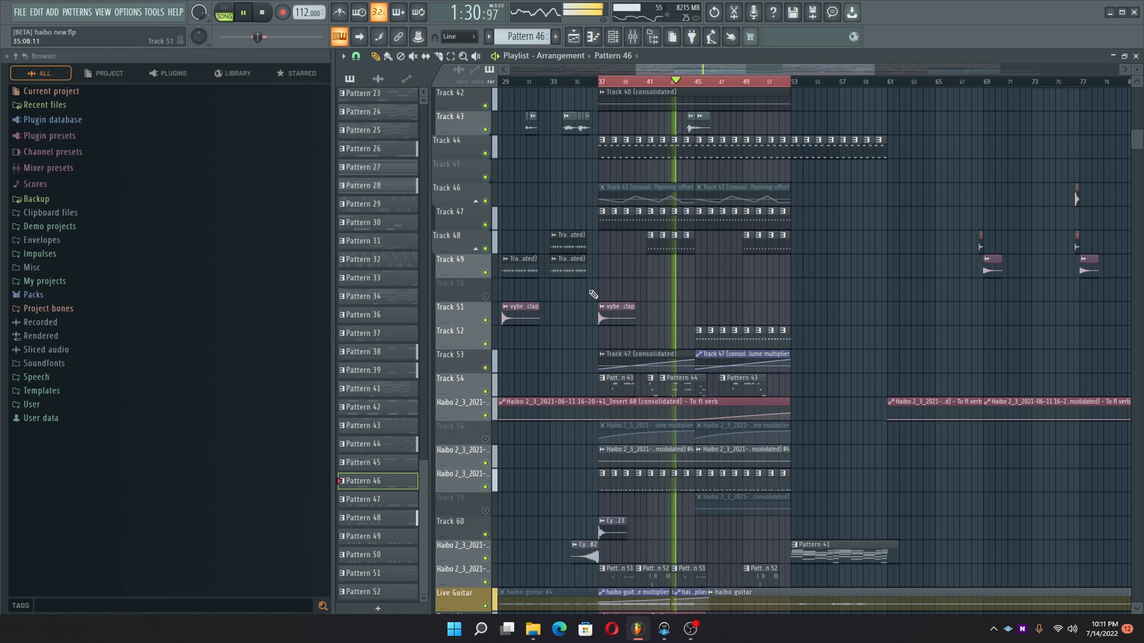
key(space)
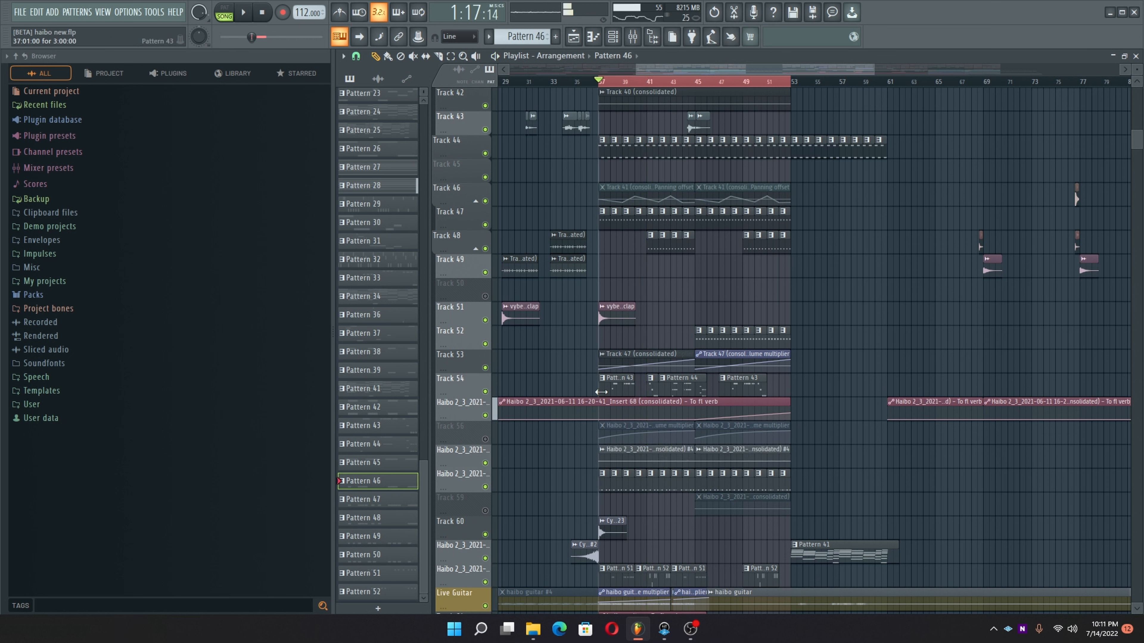
Step: Inspect the Insert 68 (consolidated) #4 audio clip's settings and mixer track, and preview the clip from bar 37
double_click(617, 460)
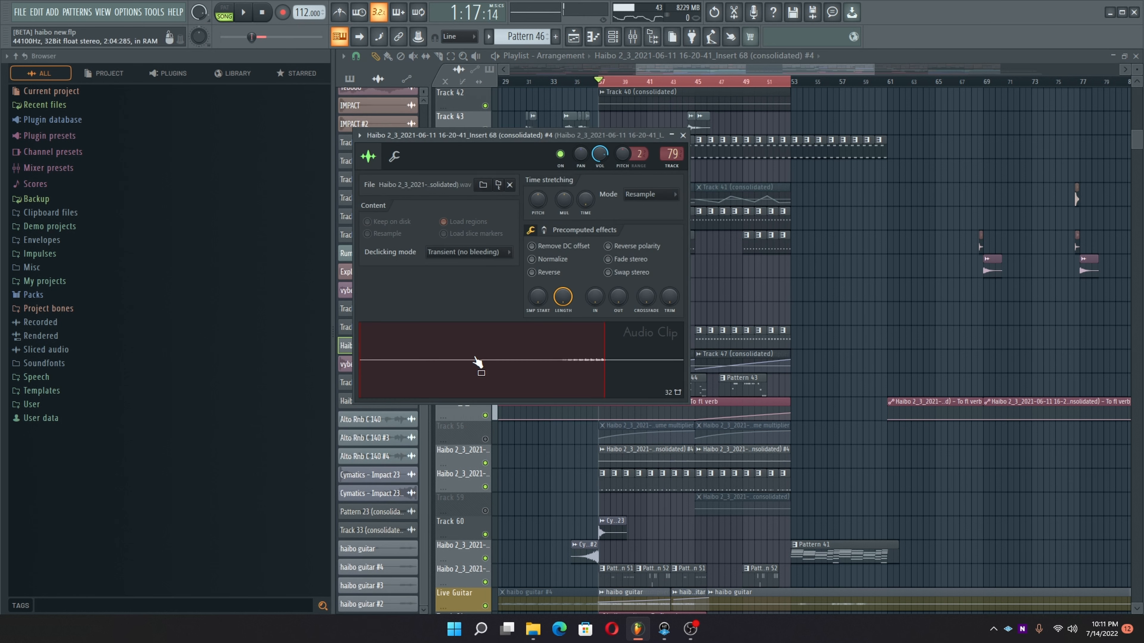
click(682, 135)
click(634, 38)
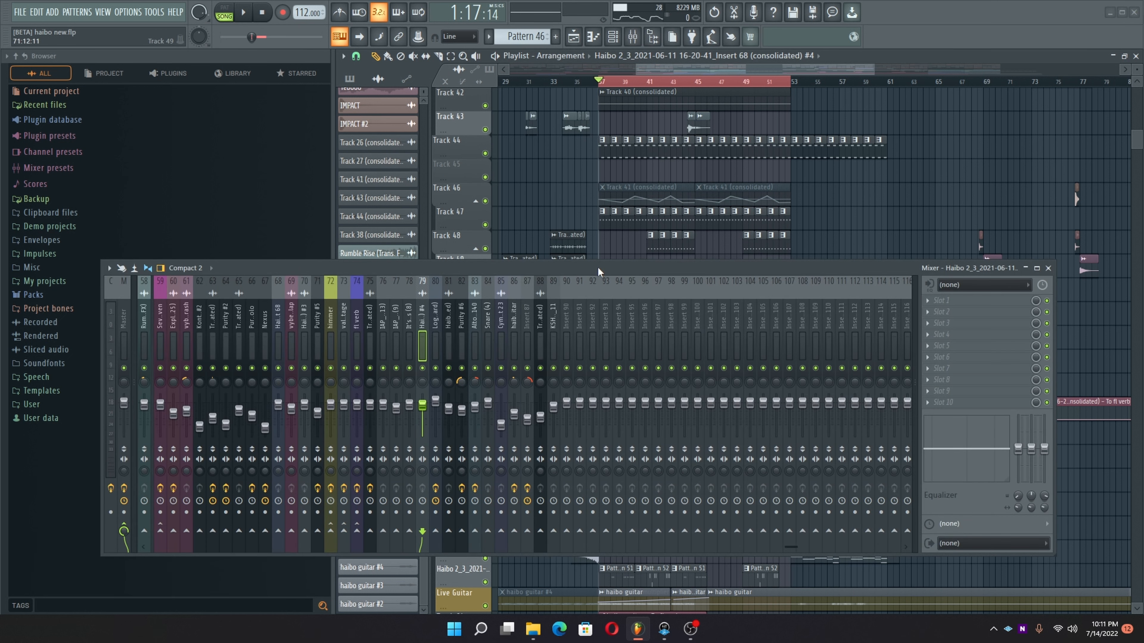
click(1048, 269)
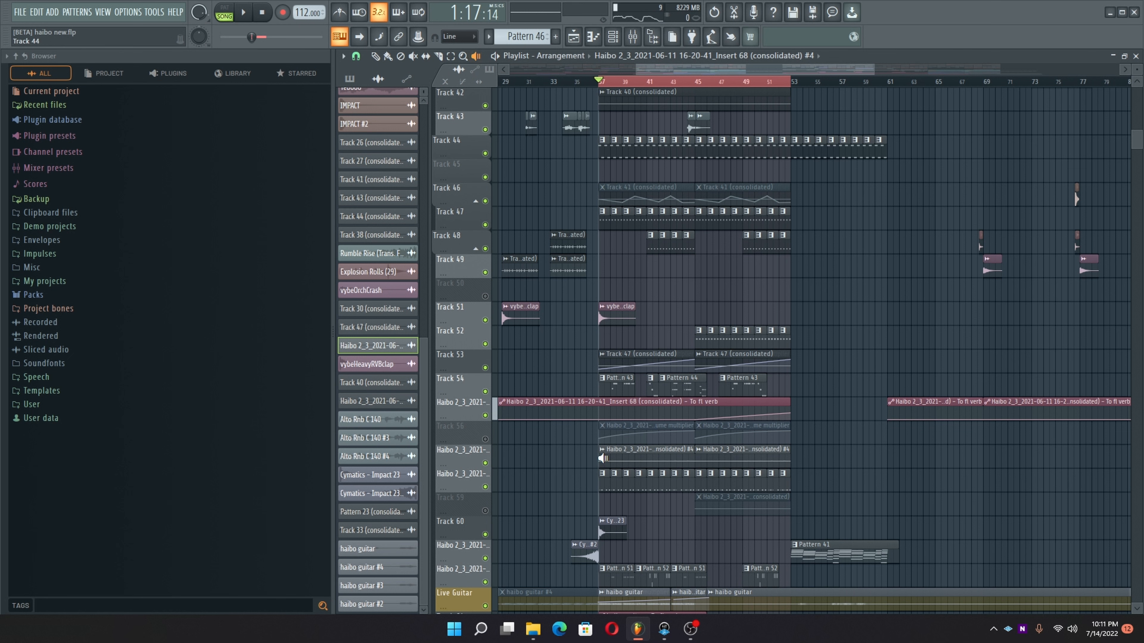
drag(602, 458, 654, 451)
Step: Unmute Track 56 with its volume multiplier automation clips and play the section from bar 37
click(485, 439)
key(space)
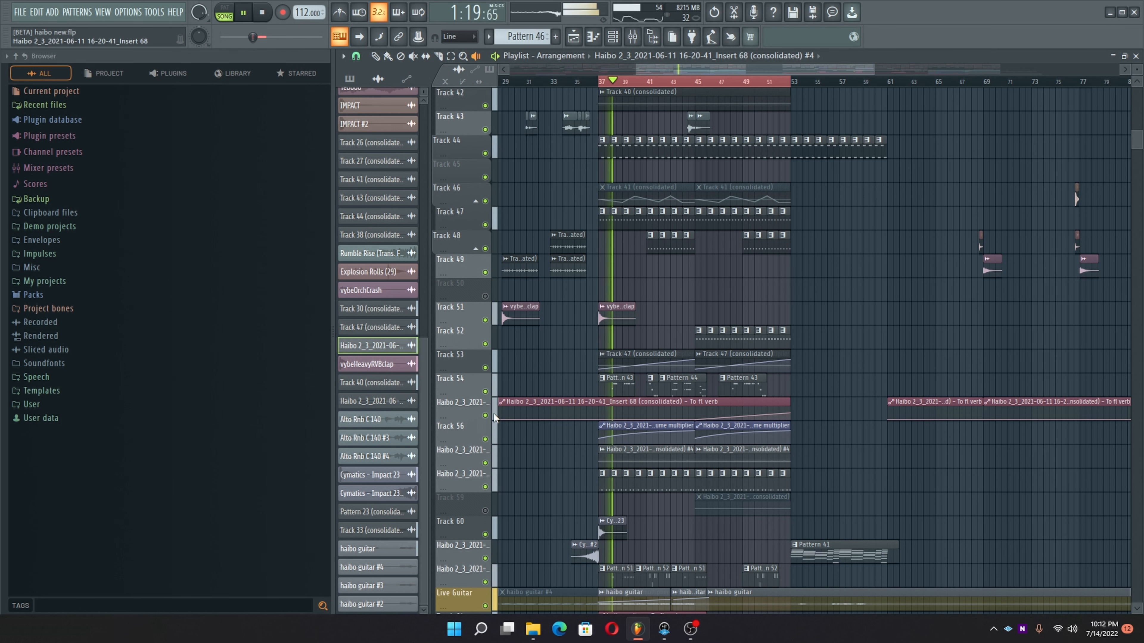
scroll(500, 404, down, 4)
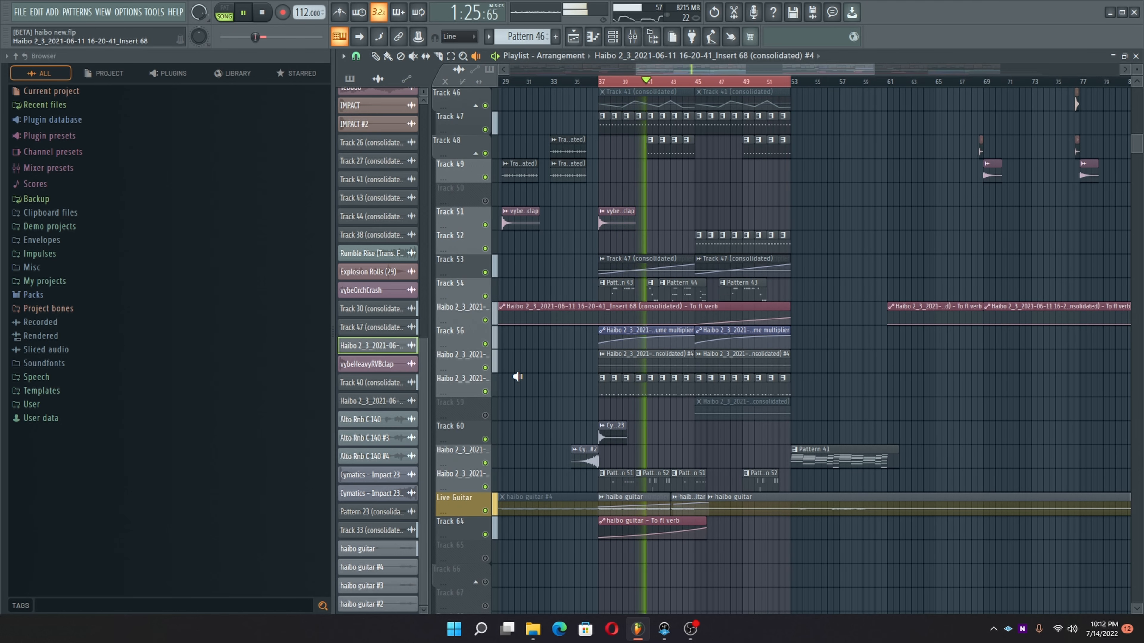
scroll(513, 384, down, 5)
scroll(567, 378, up, 6)
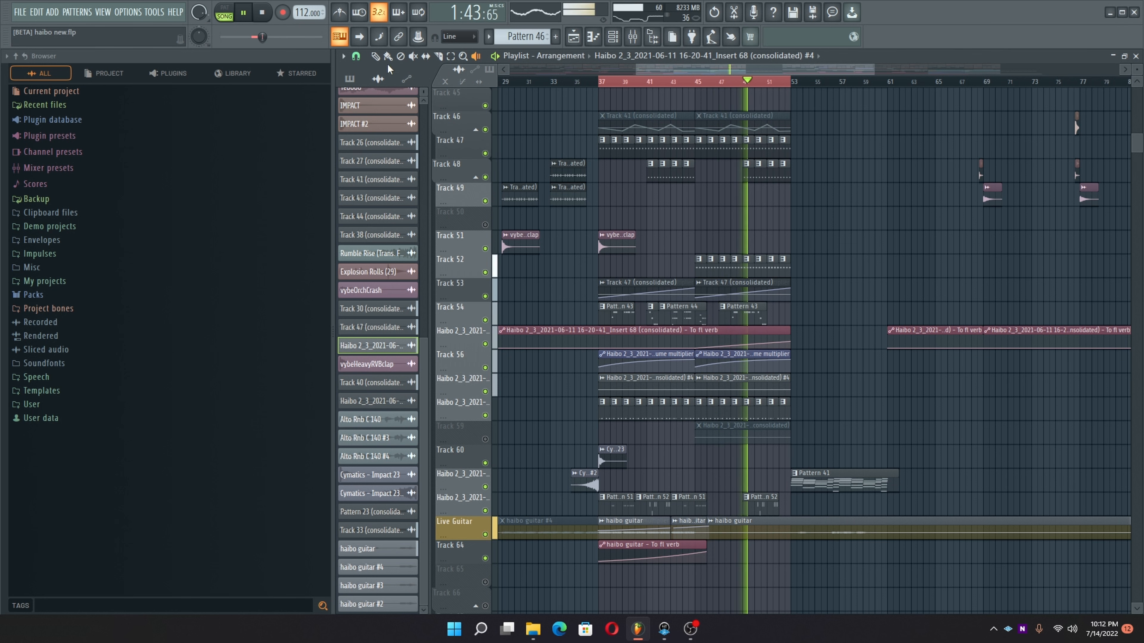
Step: Stop playback and view the Log Drum (Dibono) notes of Track 54's first Pattern 43 clip in the piano roll
key(space)
double_click(618, 310)
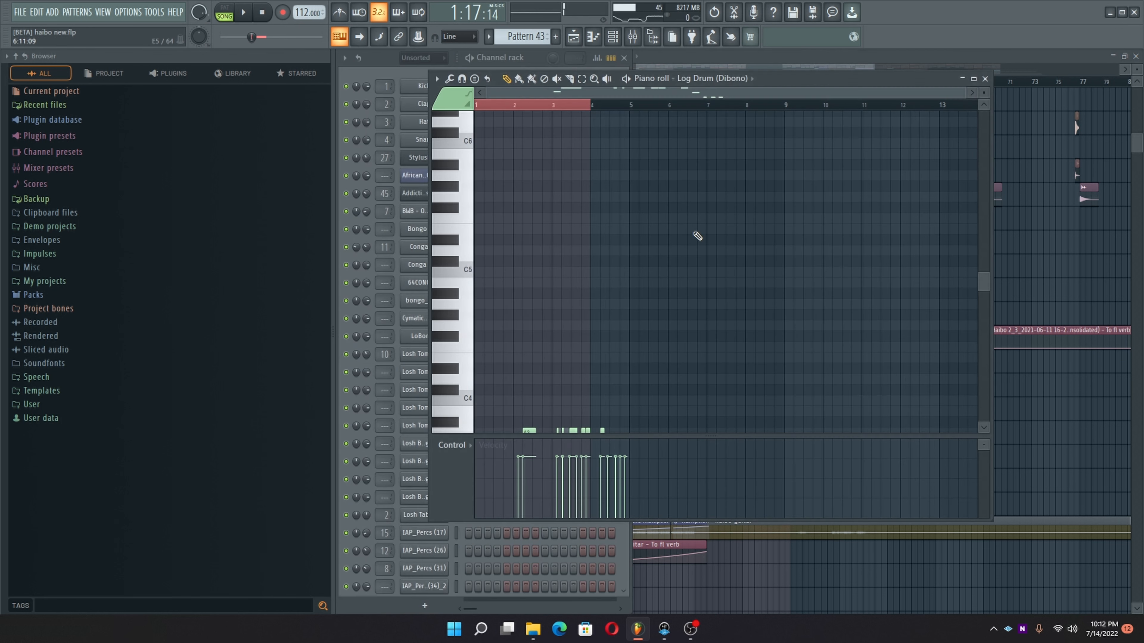
click(985, 80)
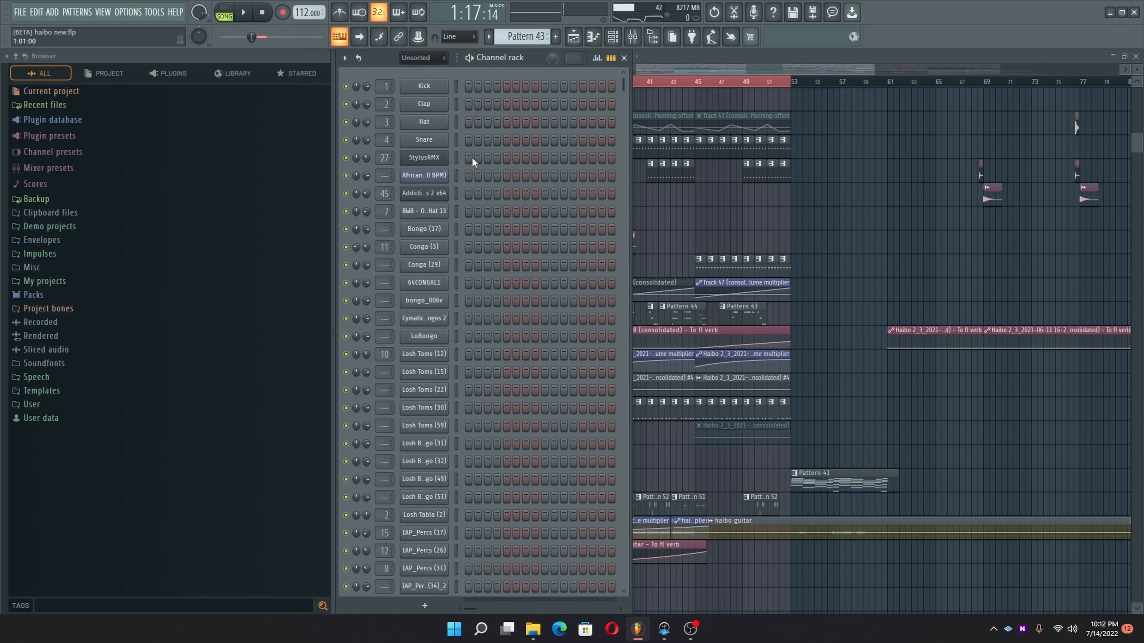
Step: Audition the Log Drum (Dibono) and Log Drum (Harvard) synth channels, and play Pattern 43 in pattern mode
scroll(473, 166, down, 15)
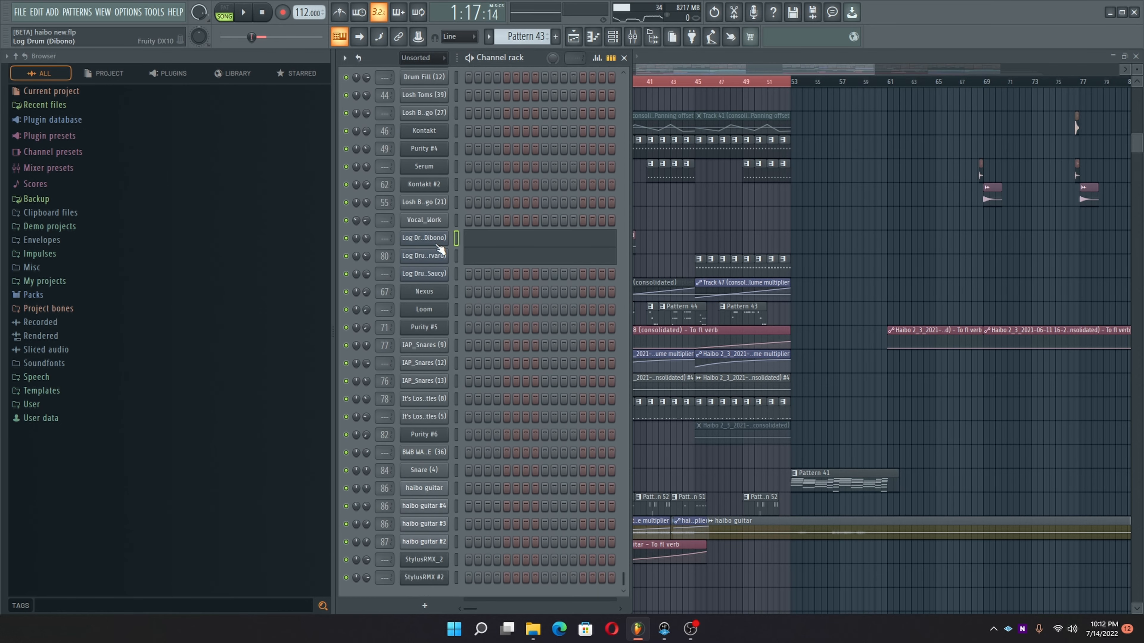
click(436, 243)
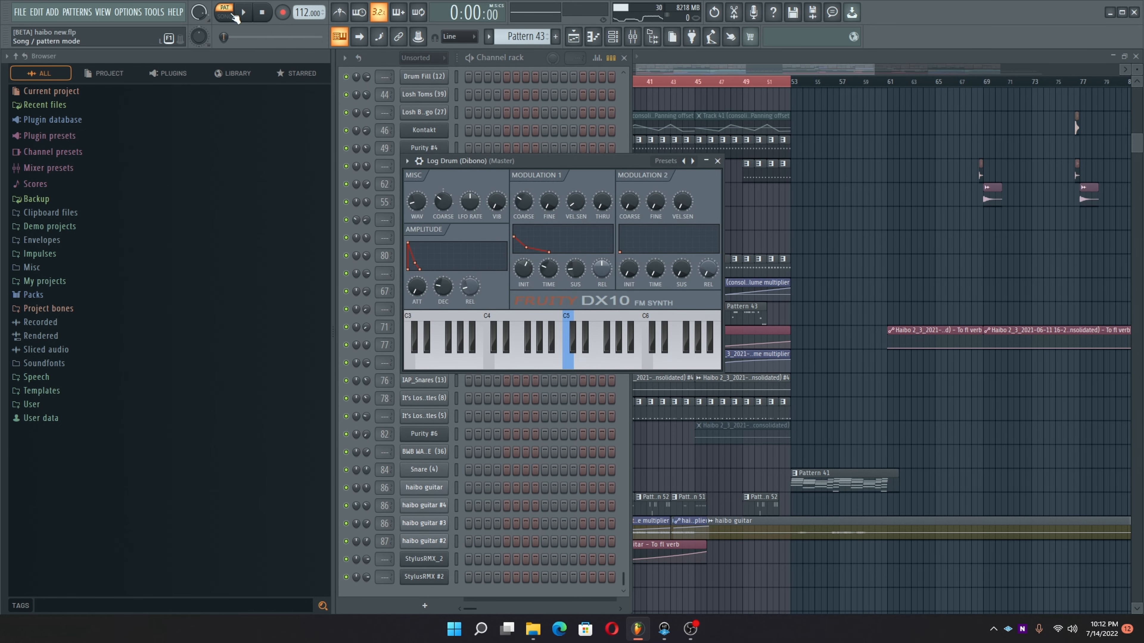
click(717, 161)
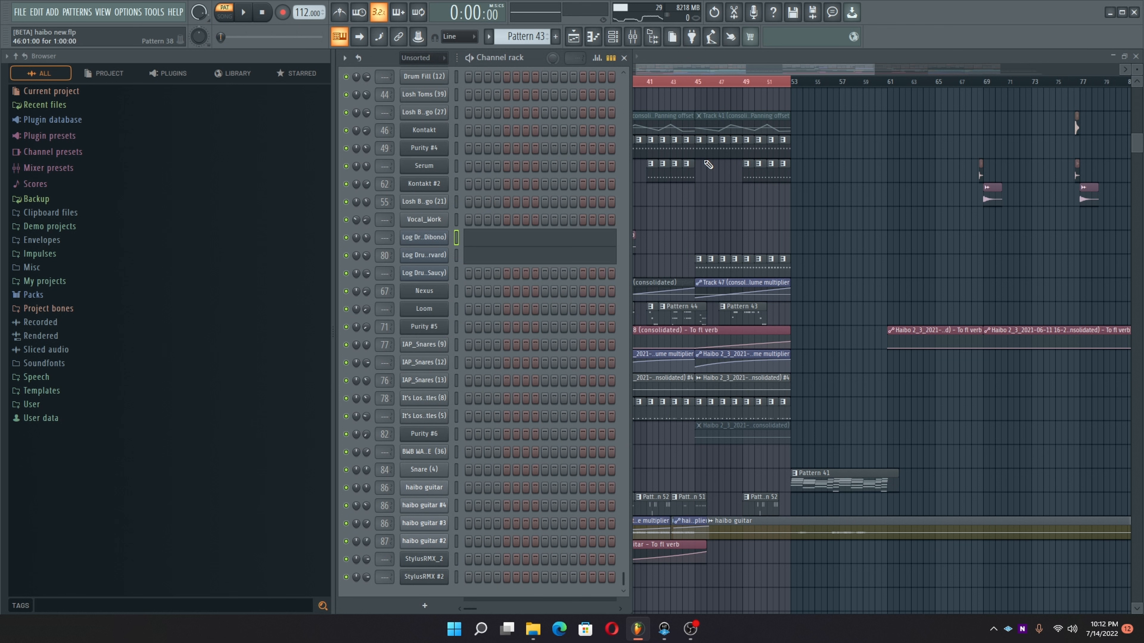
click(418, 238)
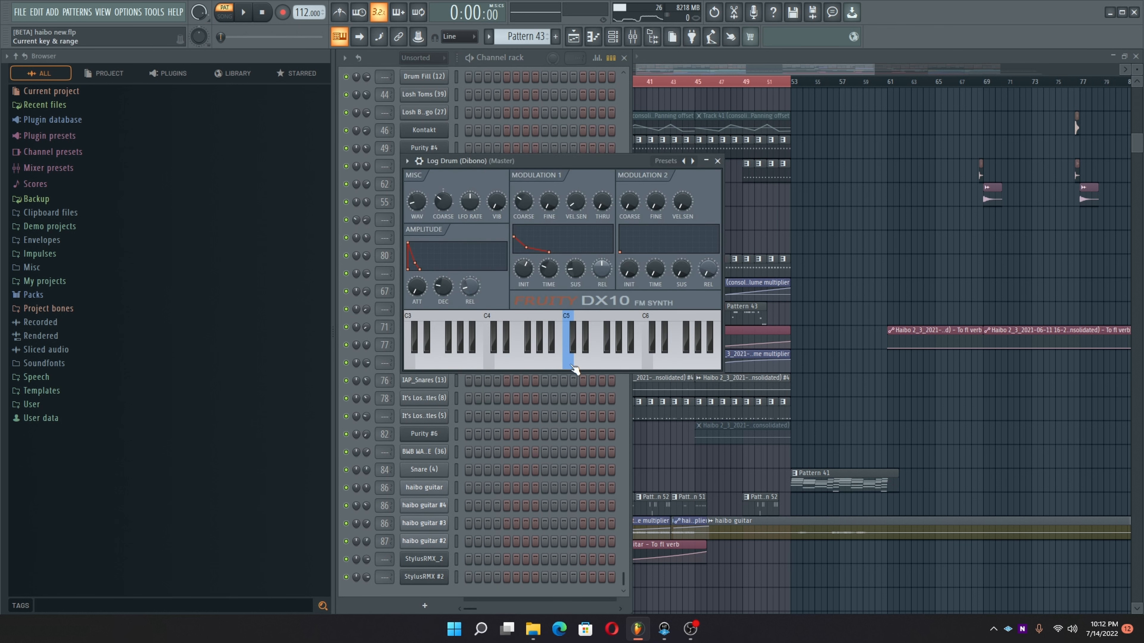
click(718, 161)
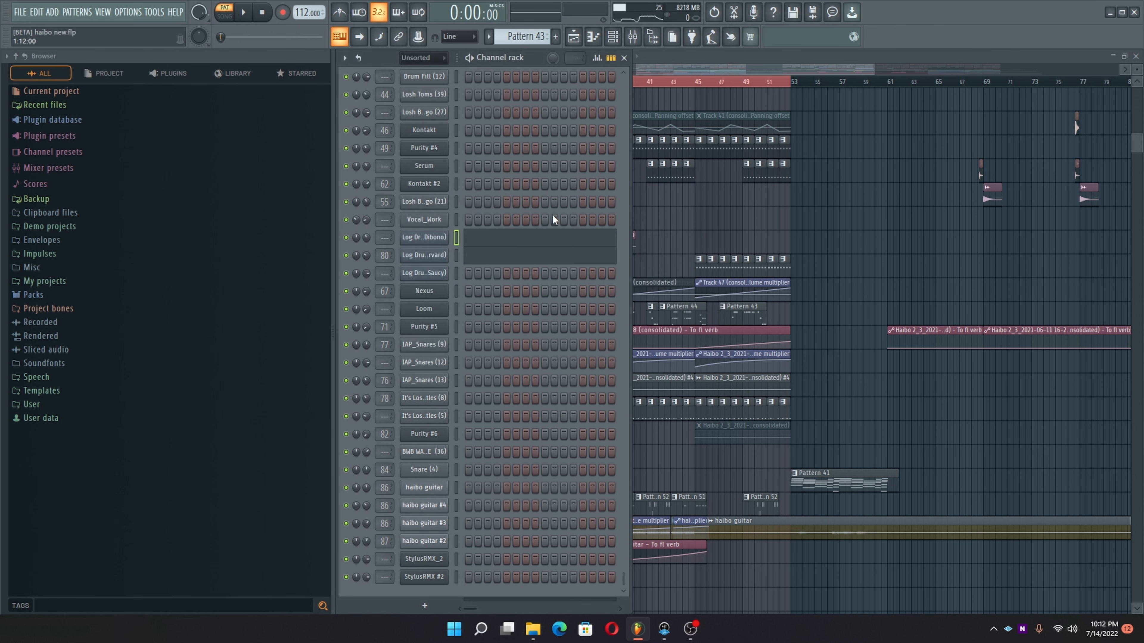
click(425, 256)
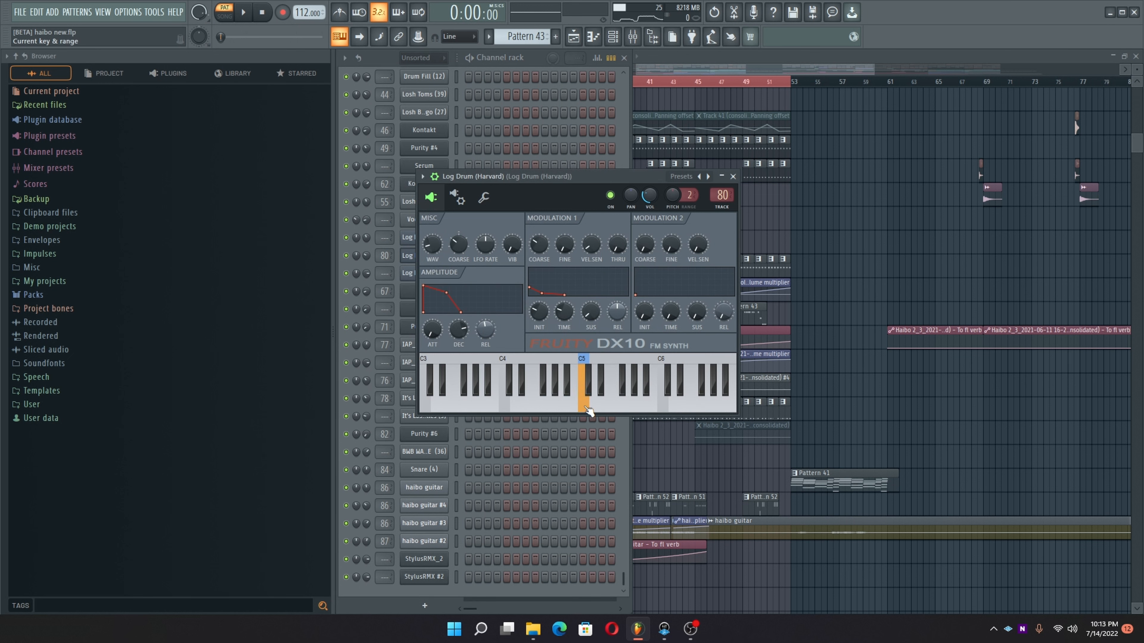
click(733, 176)
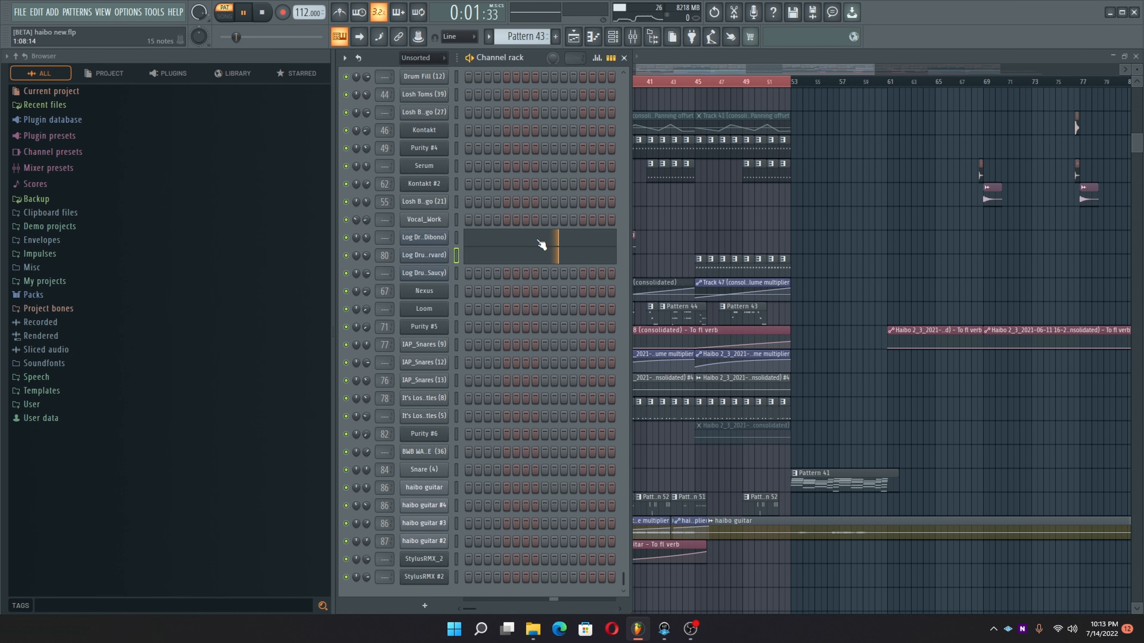
Step: Inspect the Black Box Analog Design HG-2 effect on the Log Drum (Harvard) mixer track
click(633, 39)
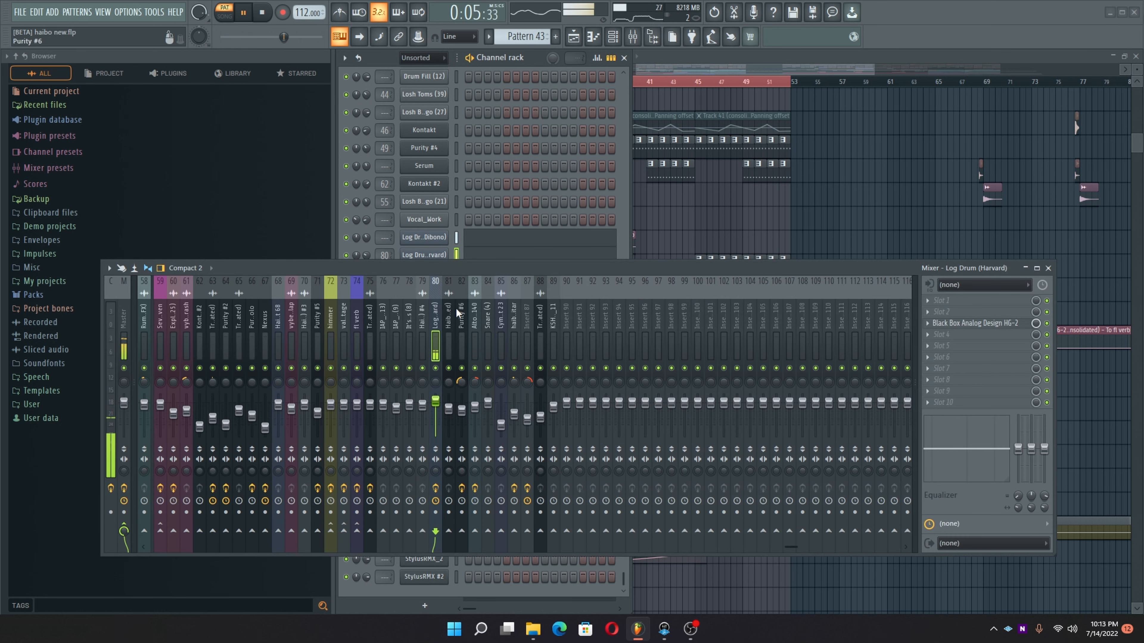
click(949, 323)
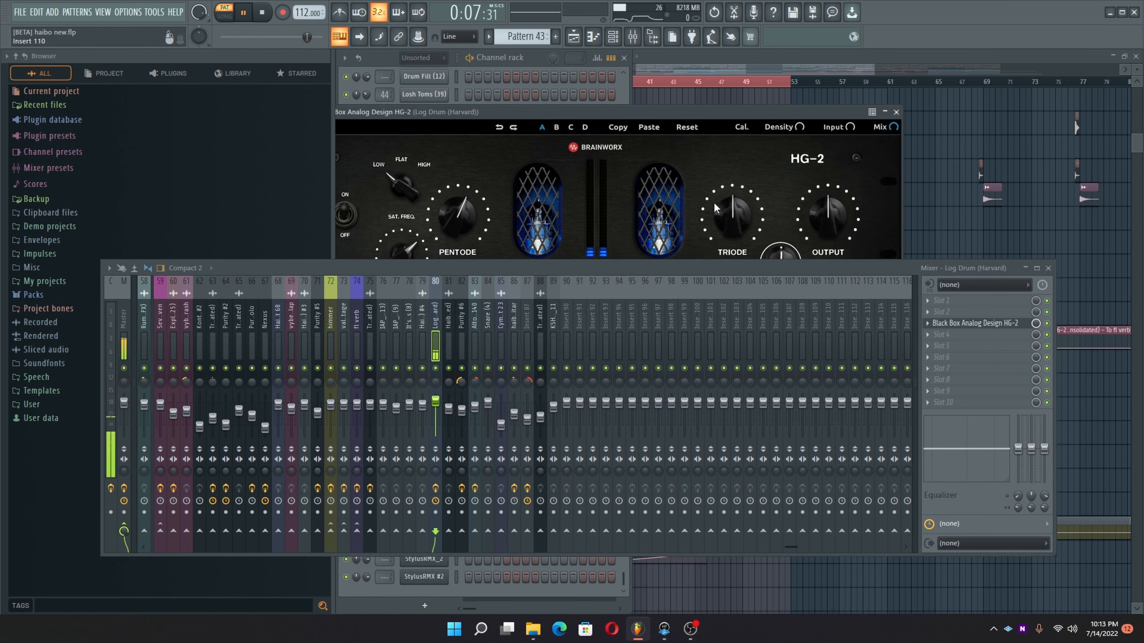
click(1047, 269)
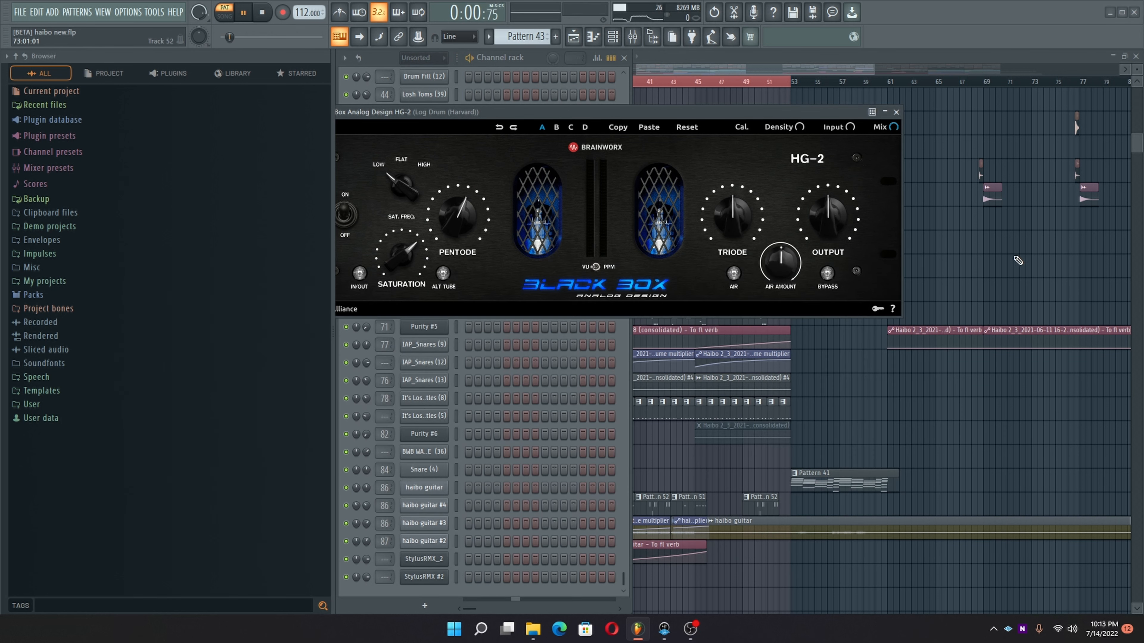
drag(524, 114, 634, 142)
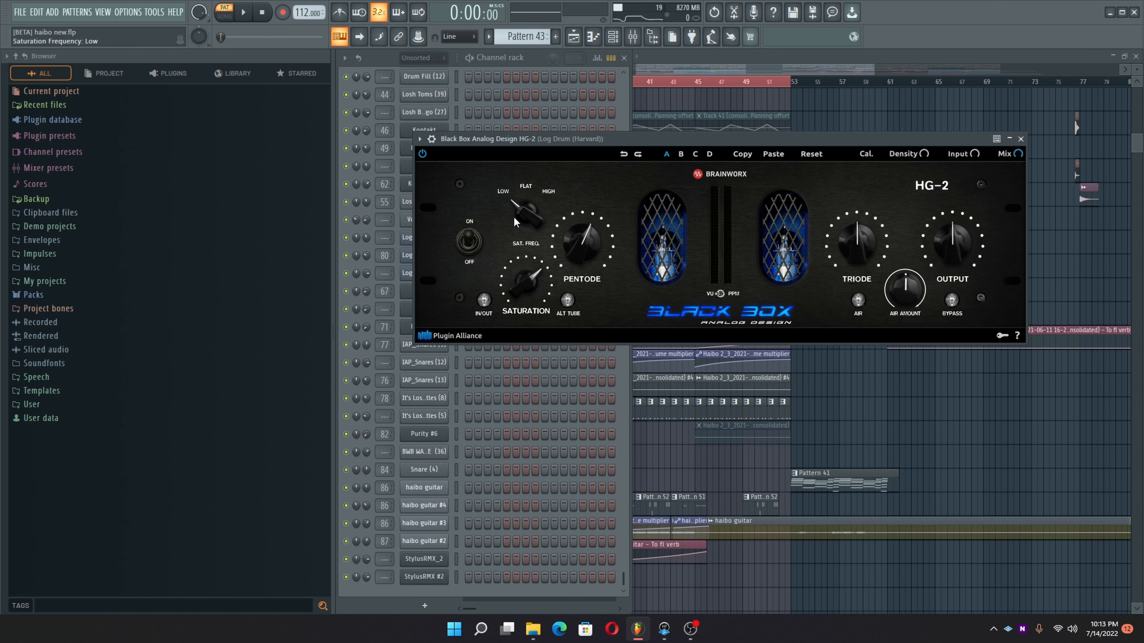
click(1020, 139)
Step: Close the channel rack, play the arrangement in song mode from bar 37 and unmute Track 59
click(623, 57)
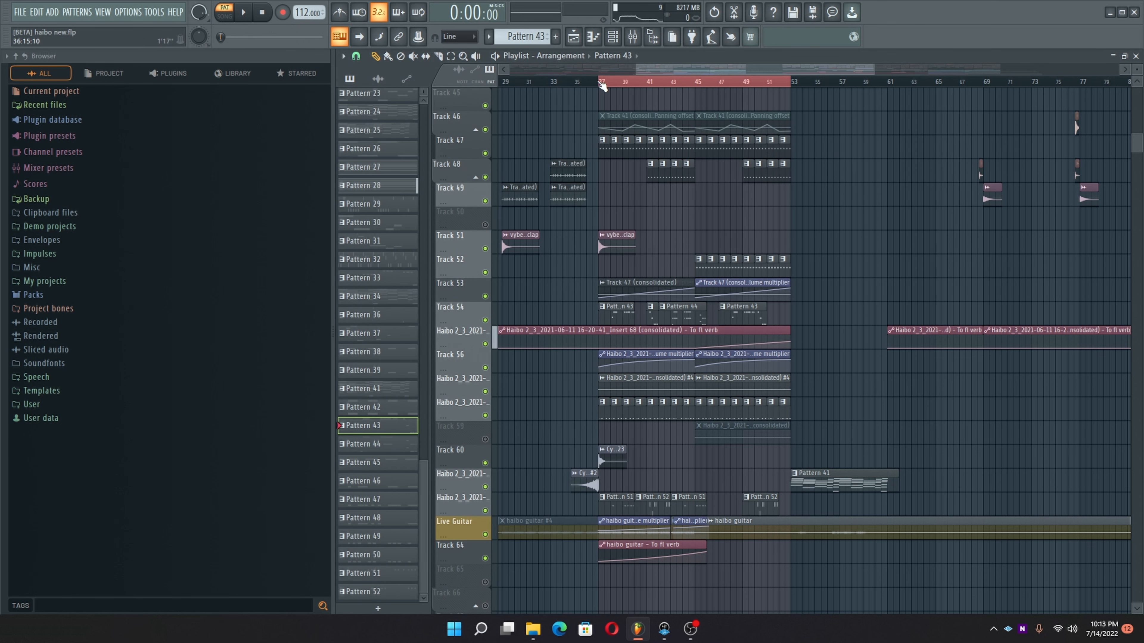
key(space)
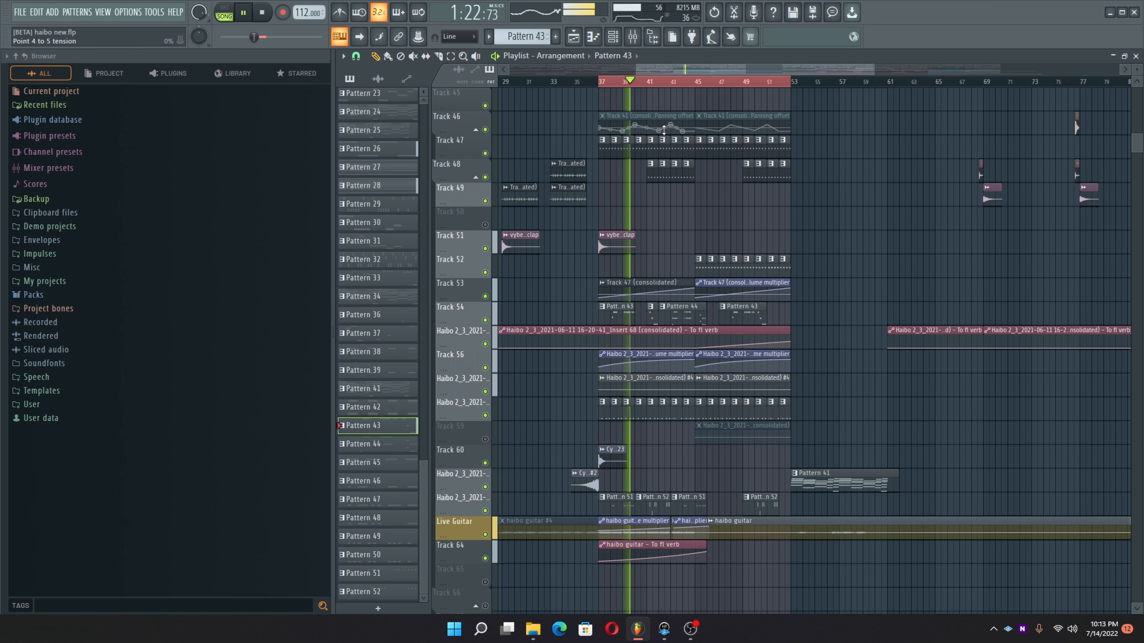
scroll(598, 253, down, 7)
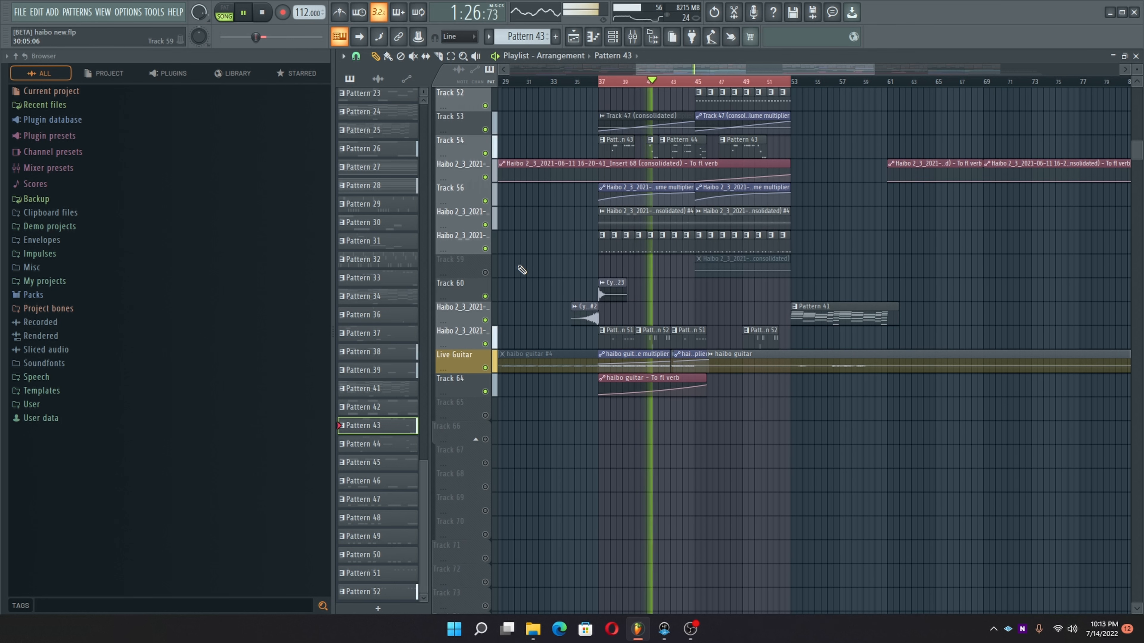
click(484, 275)
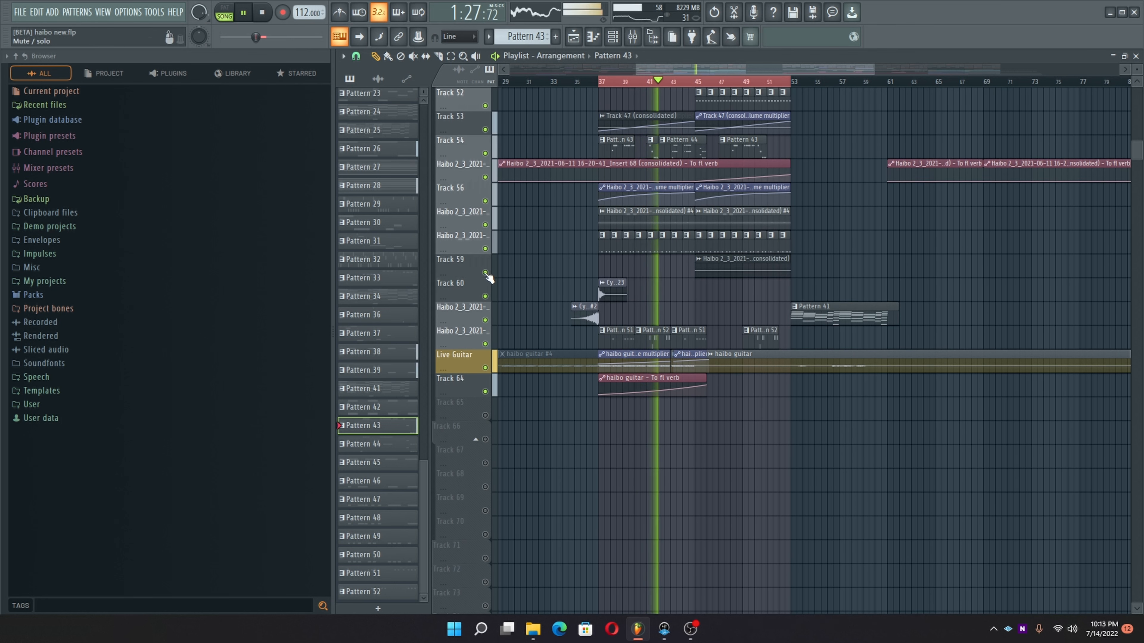
Step: Inspect the settings and mixer track of Track 59's Insert 68 (consolidated) clip, and stop playback
double_click(721, 269)
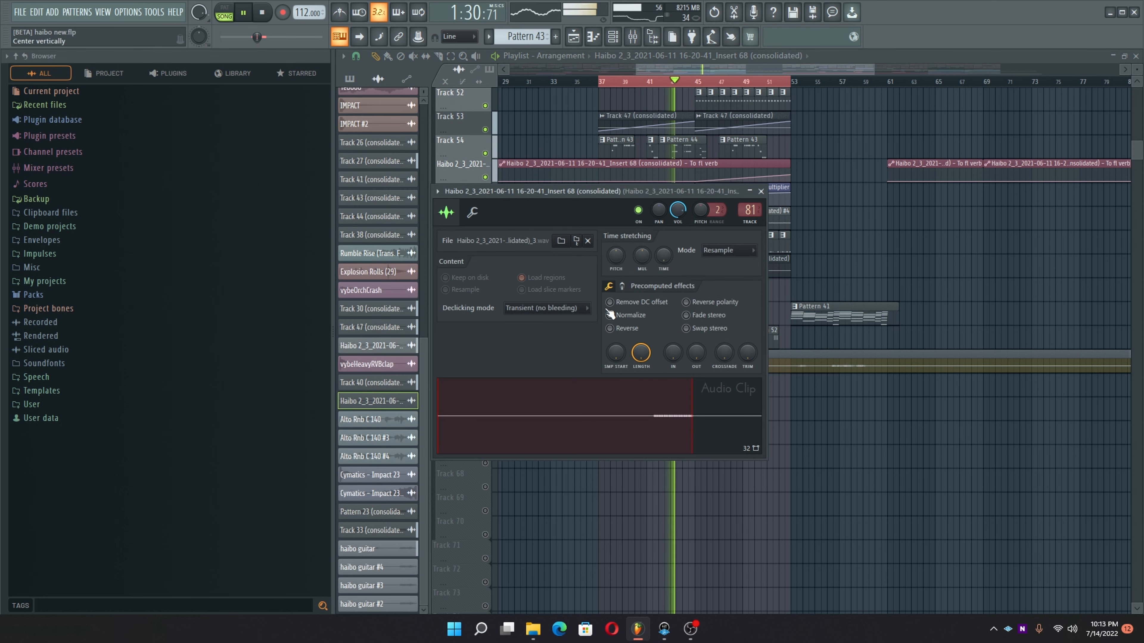
click(759, 192)
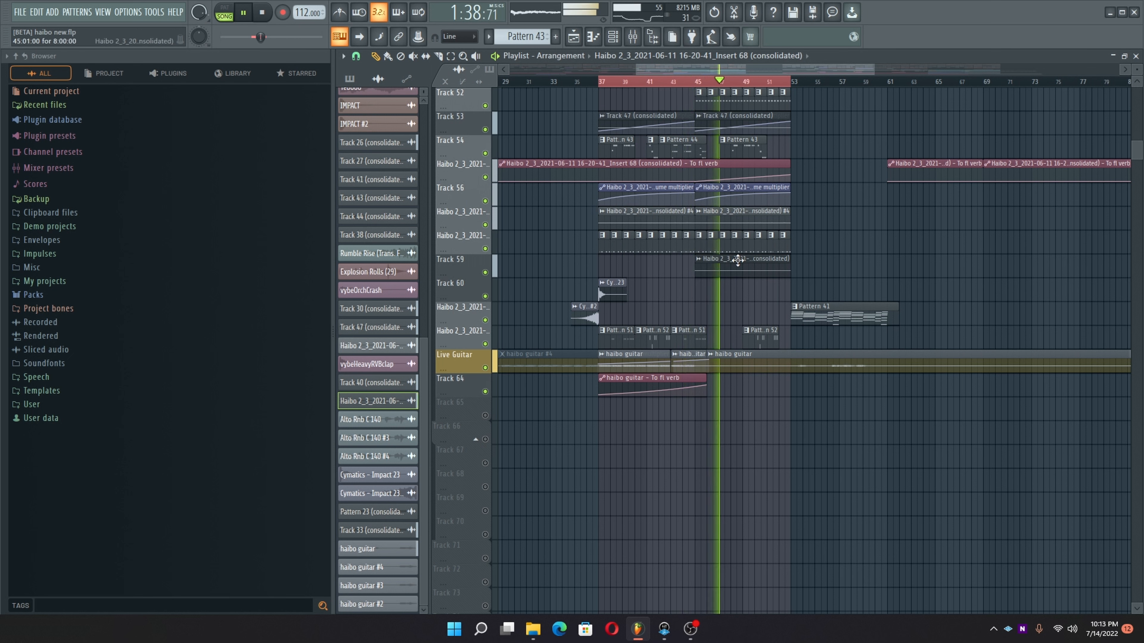
double_click(738, 260)
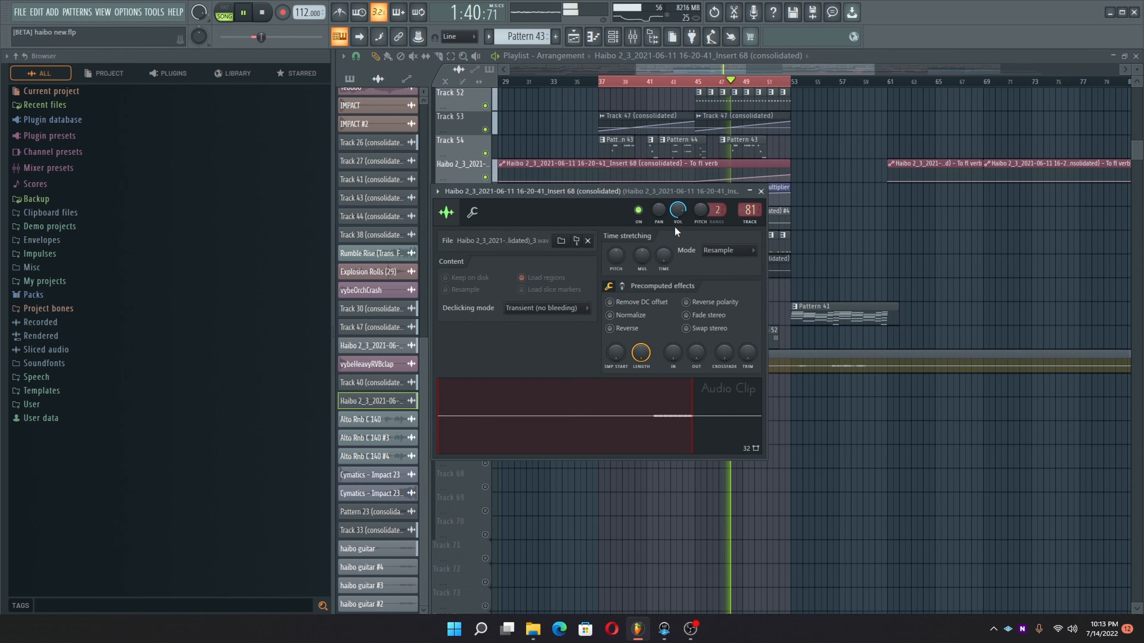
click(633, 36)
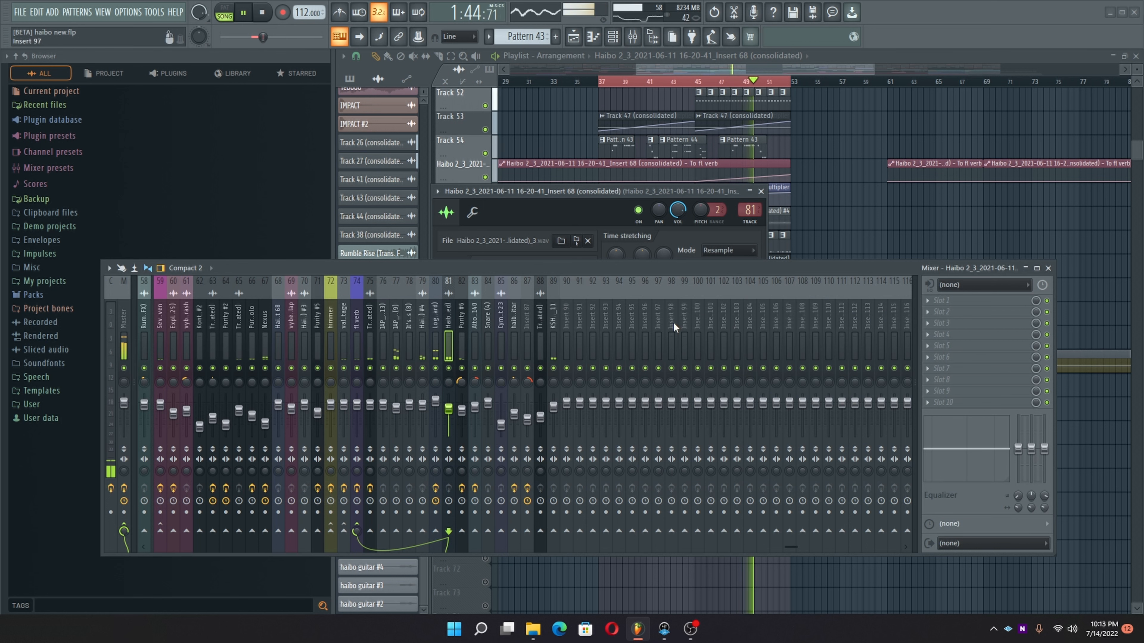
click(1048, 268)
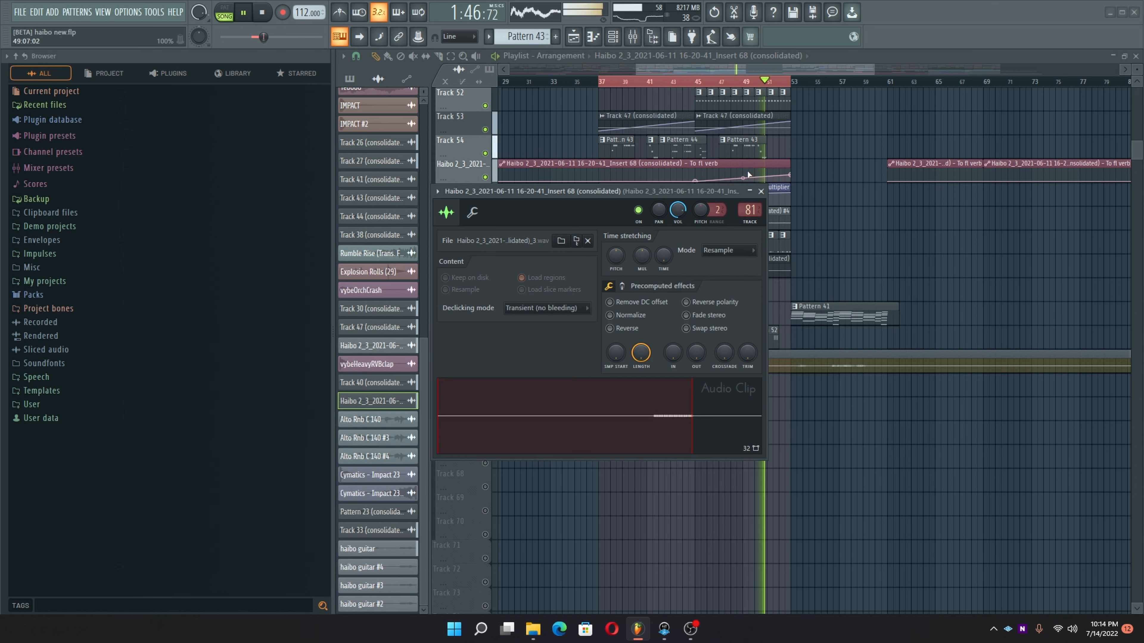
click(761, 192)
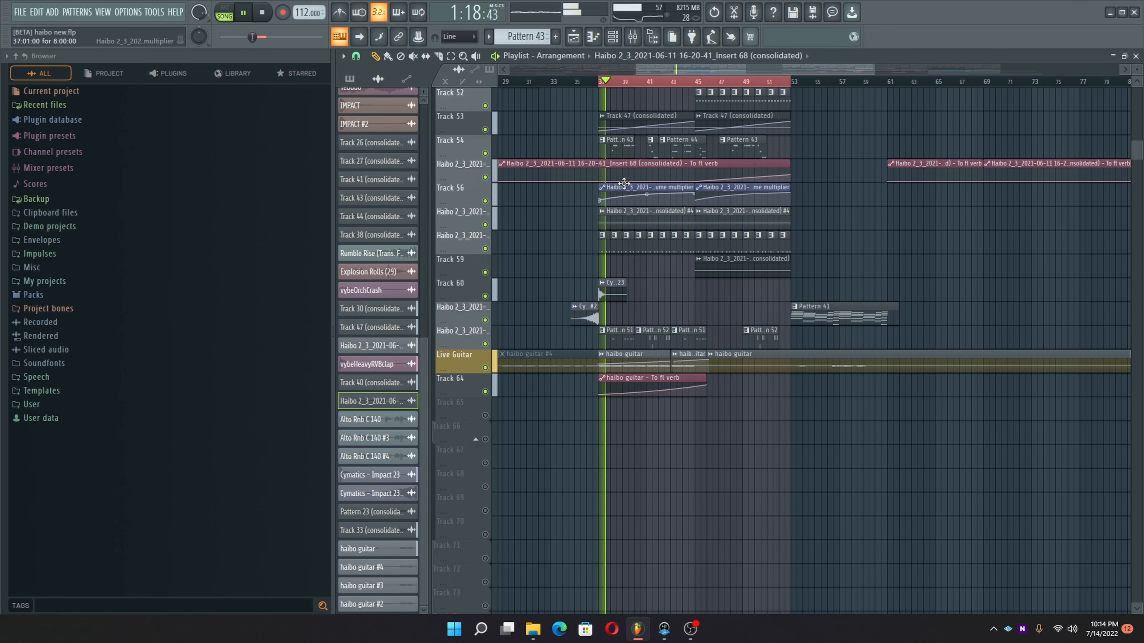
key(space)
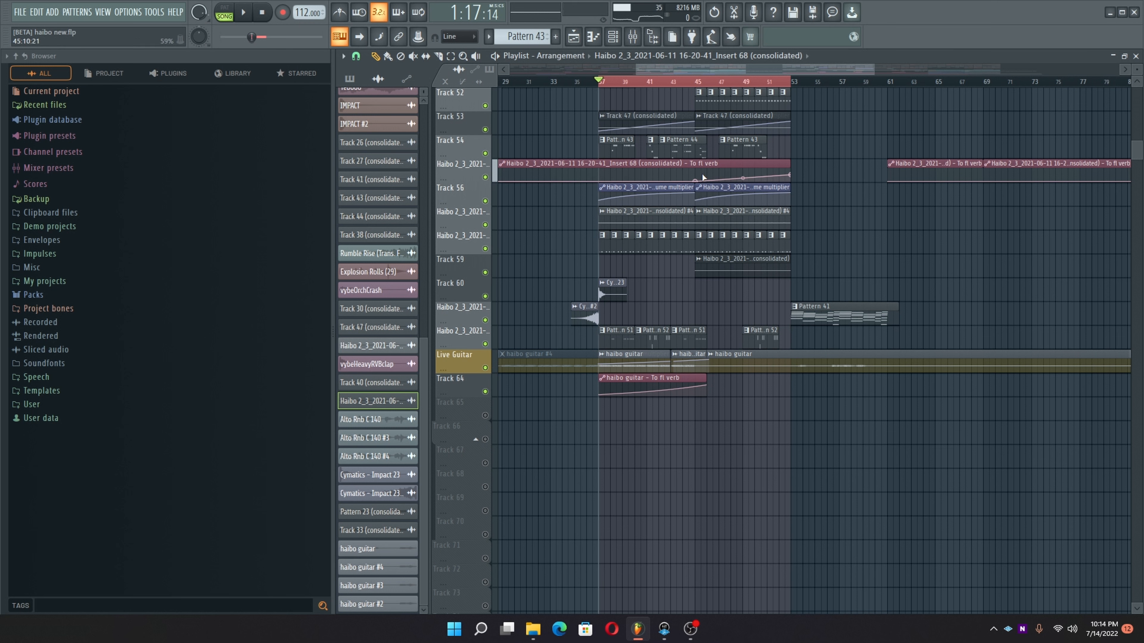
Step: Clear the time selection over bars 37 to 53 and play the arrangement from bar 29
scroll(631, 164, up, 1)
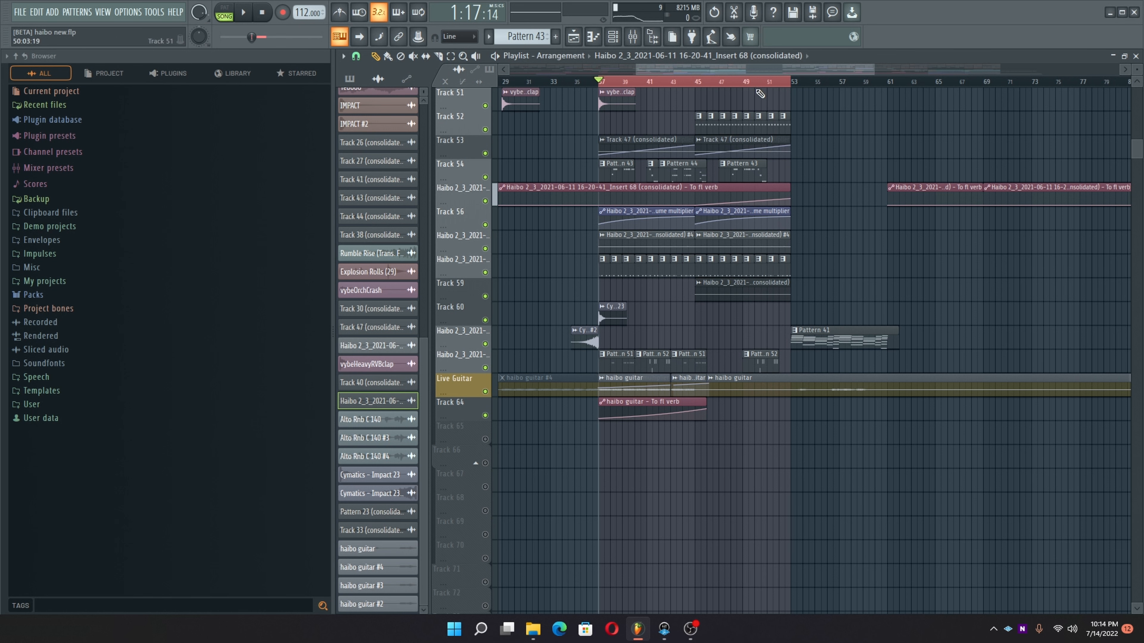
scroll(603, 85, down, 5)
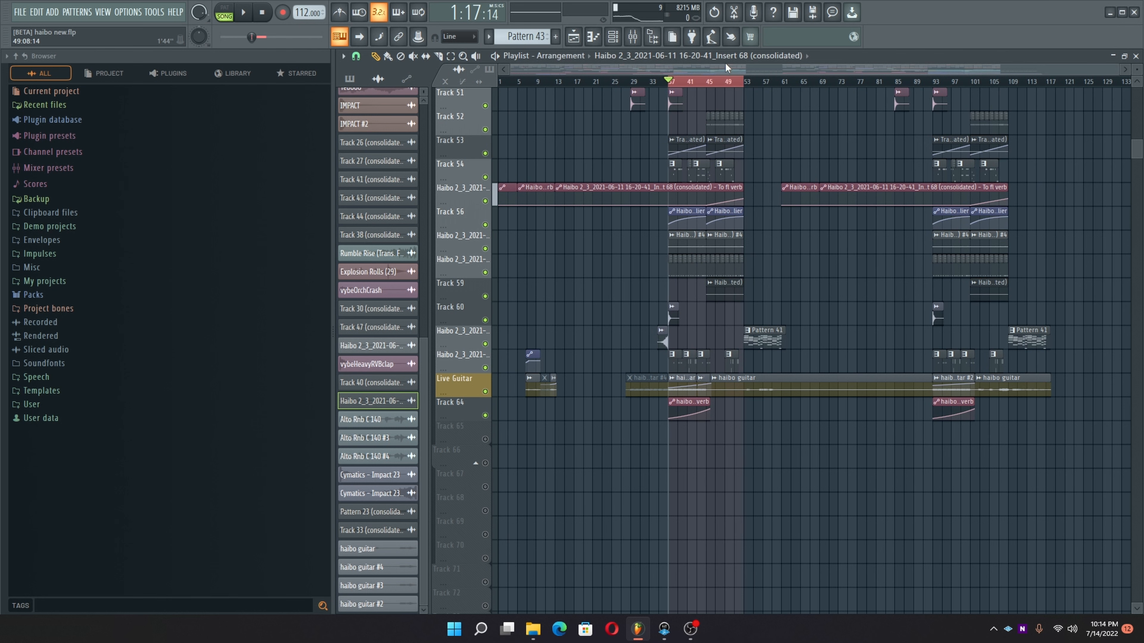
drag(725, 64, 847, 84)
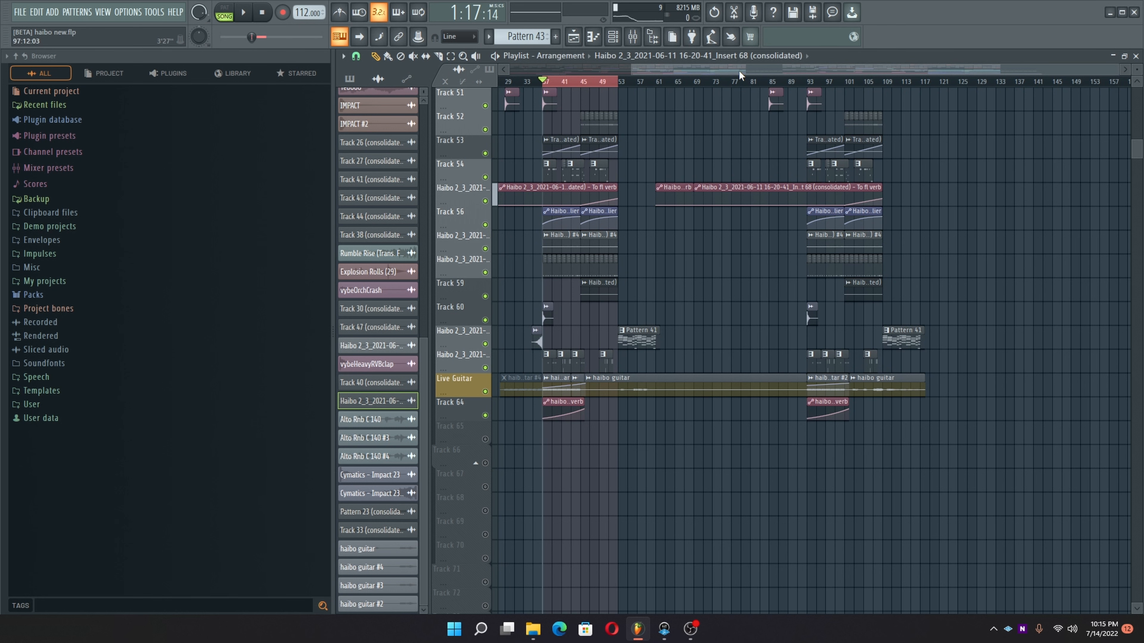
drag(738, 71, 725, 70)
click(613, 81)
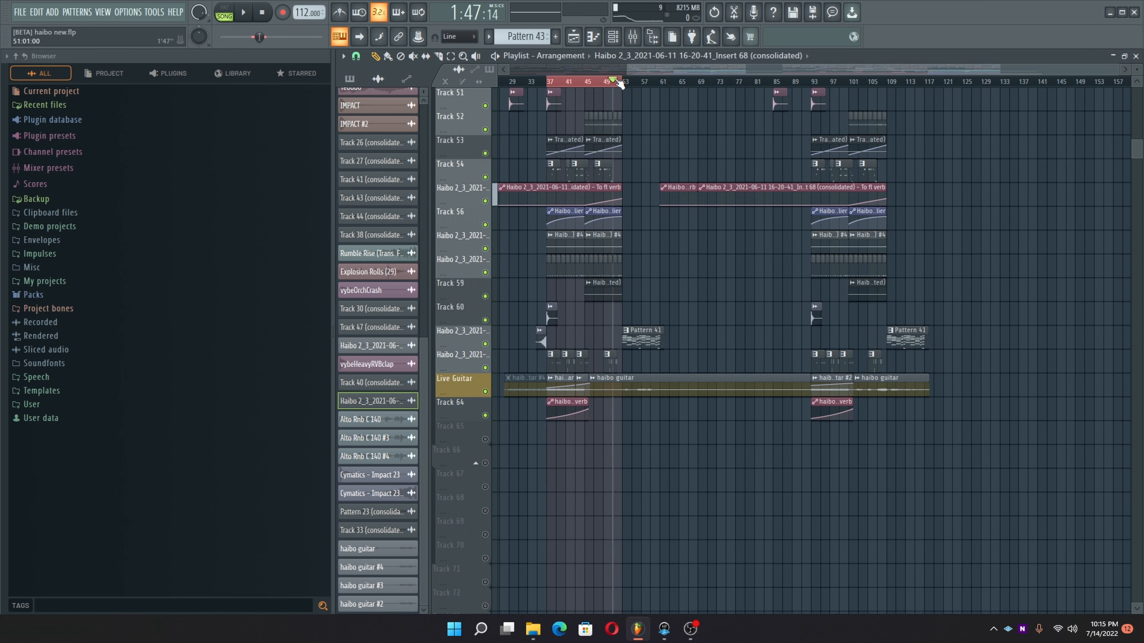
click(589, 82)
ctrl+click(589, 82)
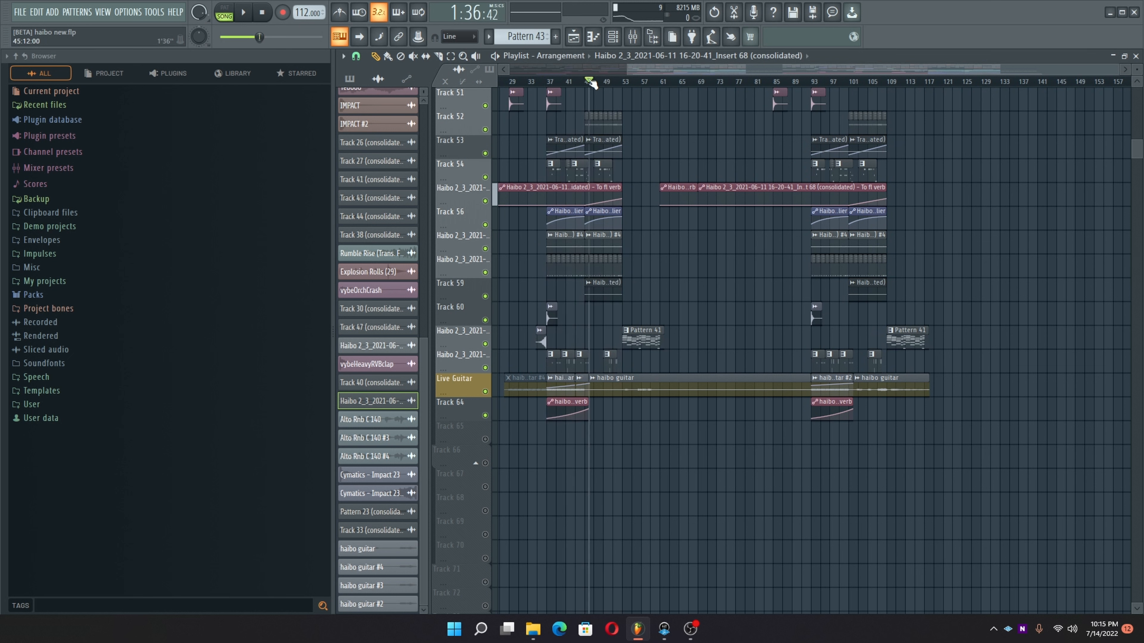
click(513, 83)
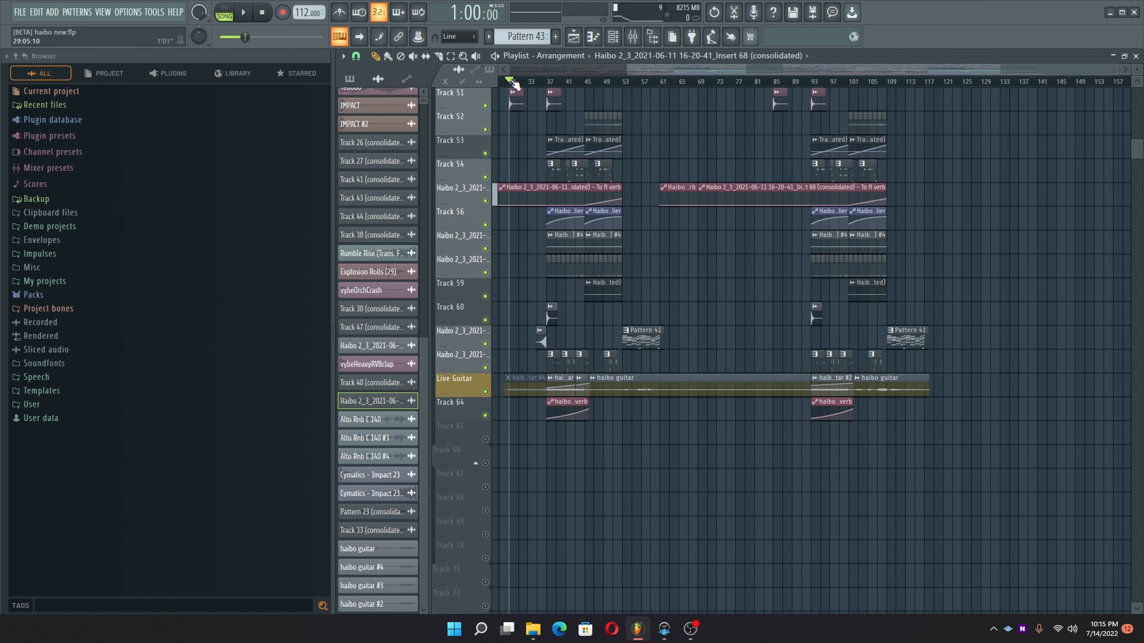
key(space)
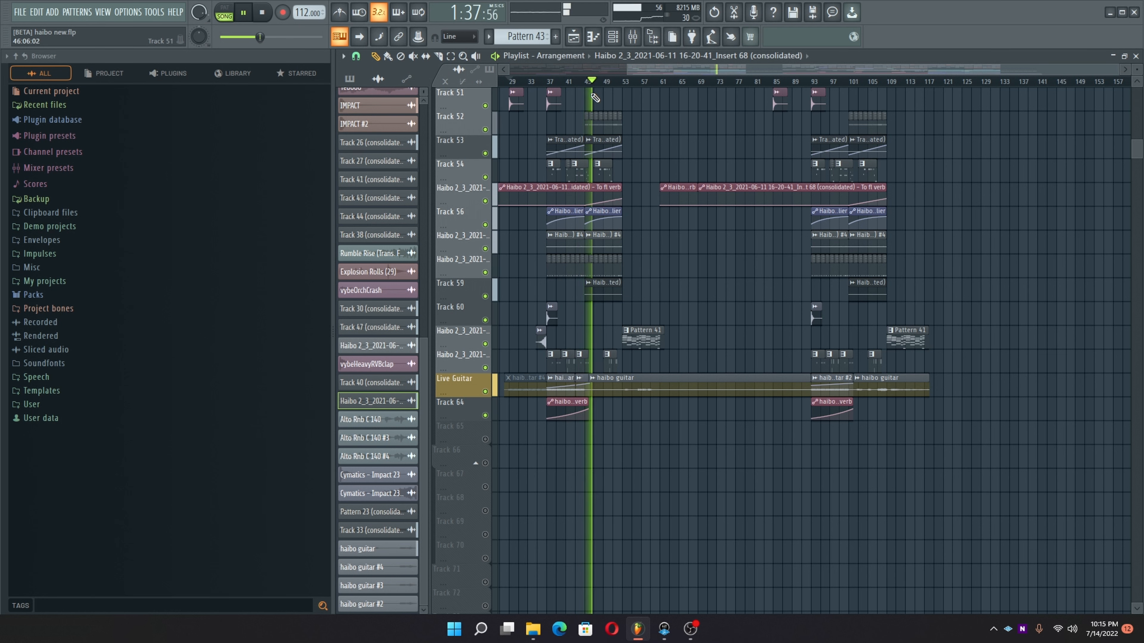
Step: Examine the clips on Tracks 19 to 54 around bars 37 to 53 while the arrangement plays
scroll(601, 87, up, 4)
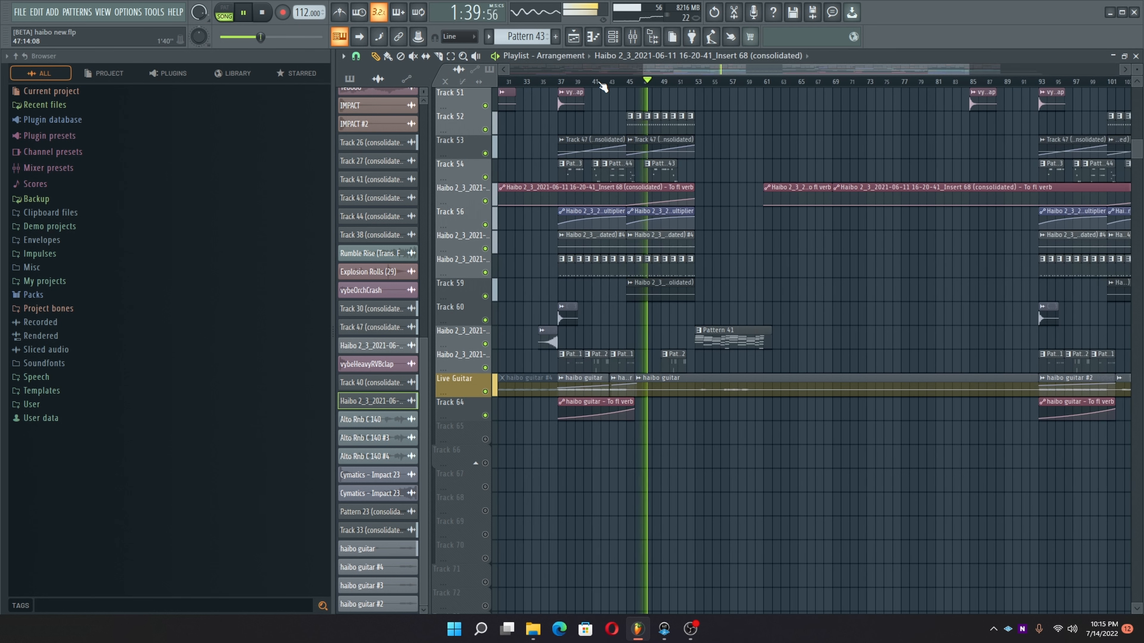
scroll(708, 183, up, 3)
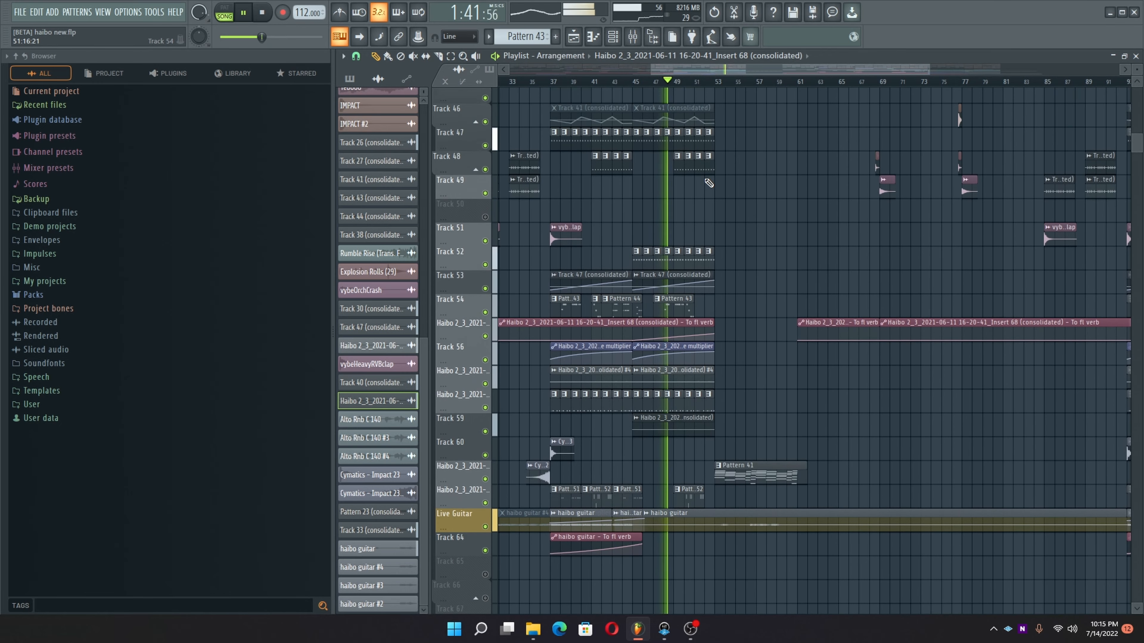
scroll(708, 183, up, 4)
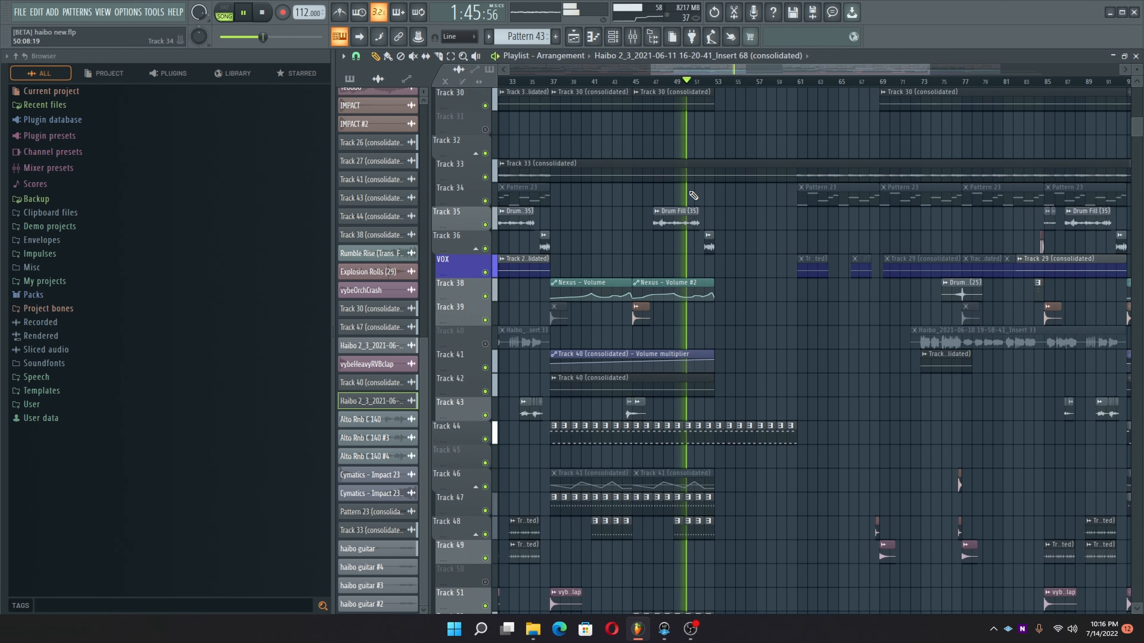
scroll(734, 244, up, 4)
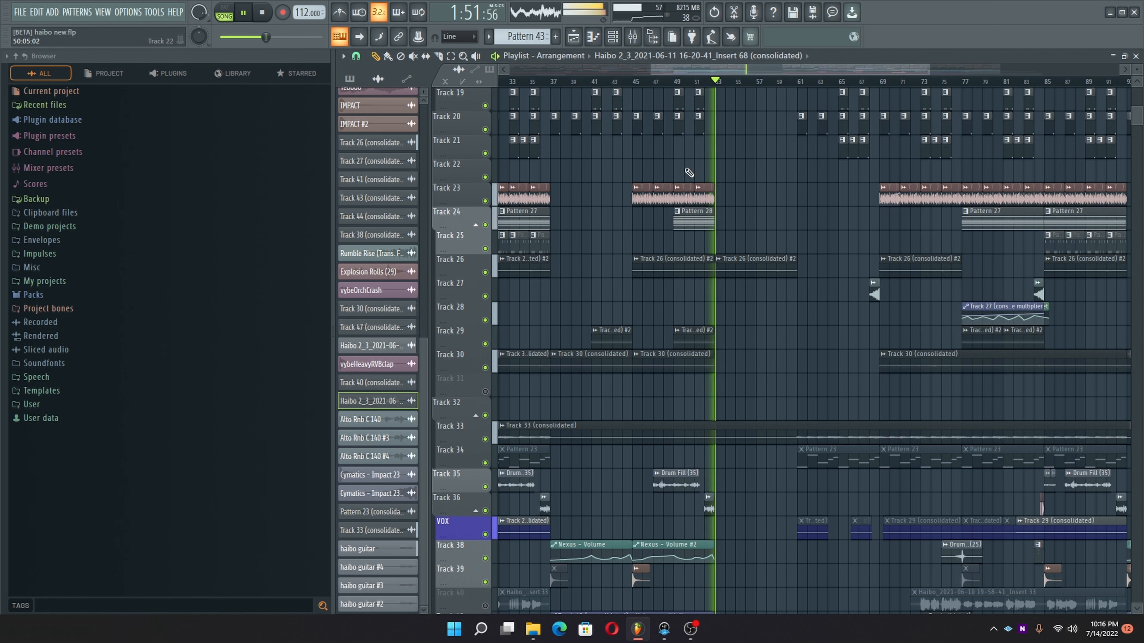
scroll(630, 85, down, 1)
scroll(630, 85, down, 2)
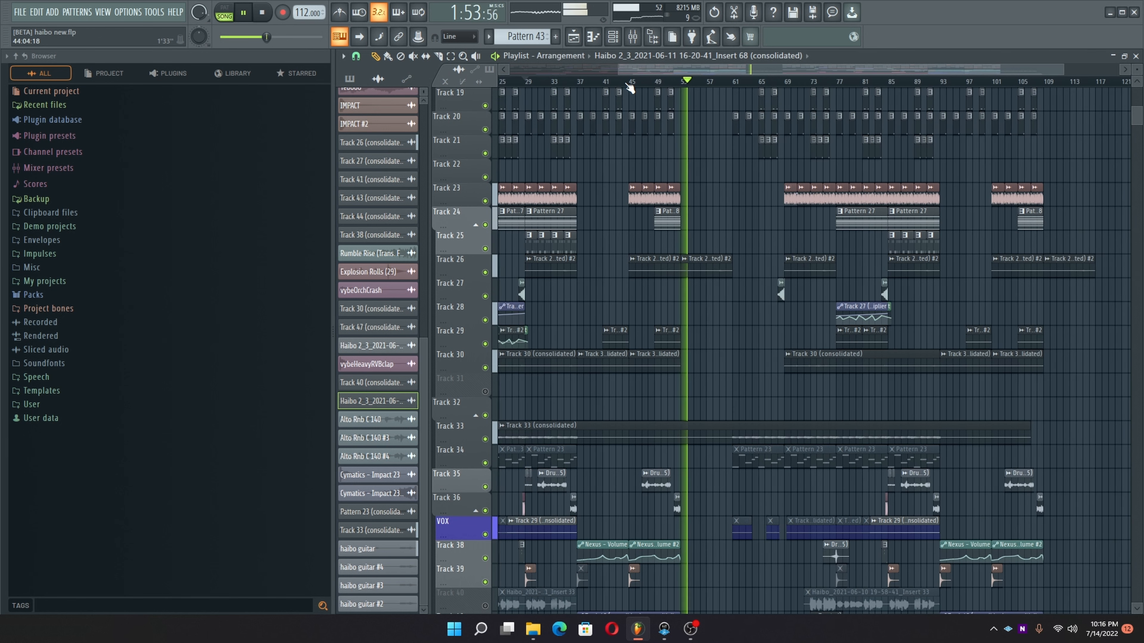
scroll(717, 164, down, 2)
scroll(718, 164, down, 12)
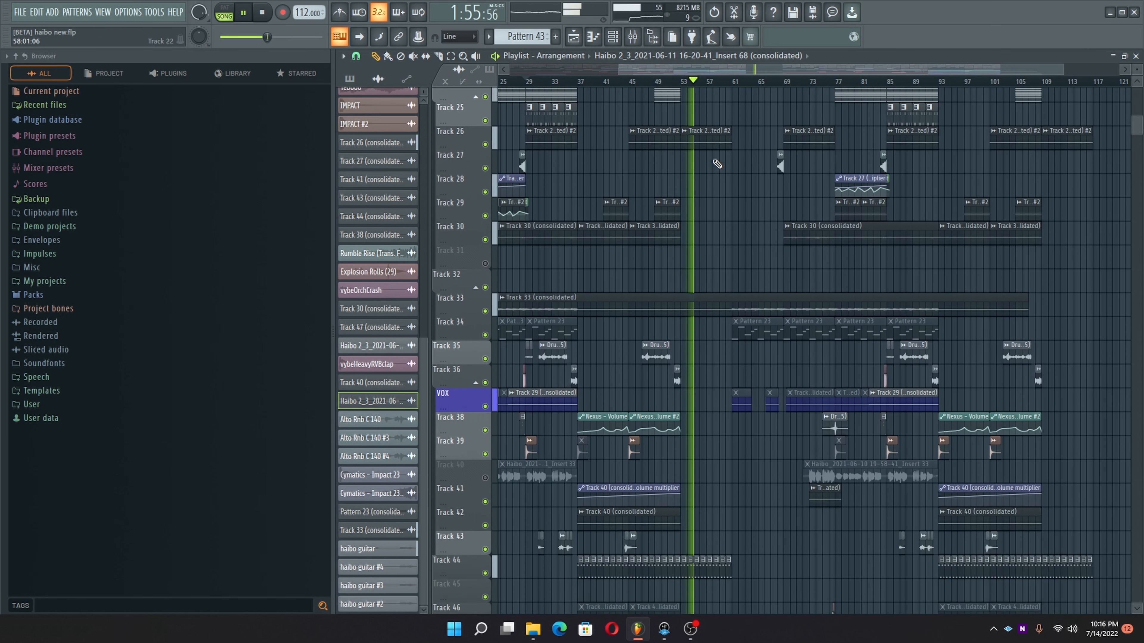
Step: Inspect the Loom notes of the Pattern 41 clip at bar 53 in the piano roll, and return to the playlist
scroll(718, 164, down, 3)
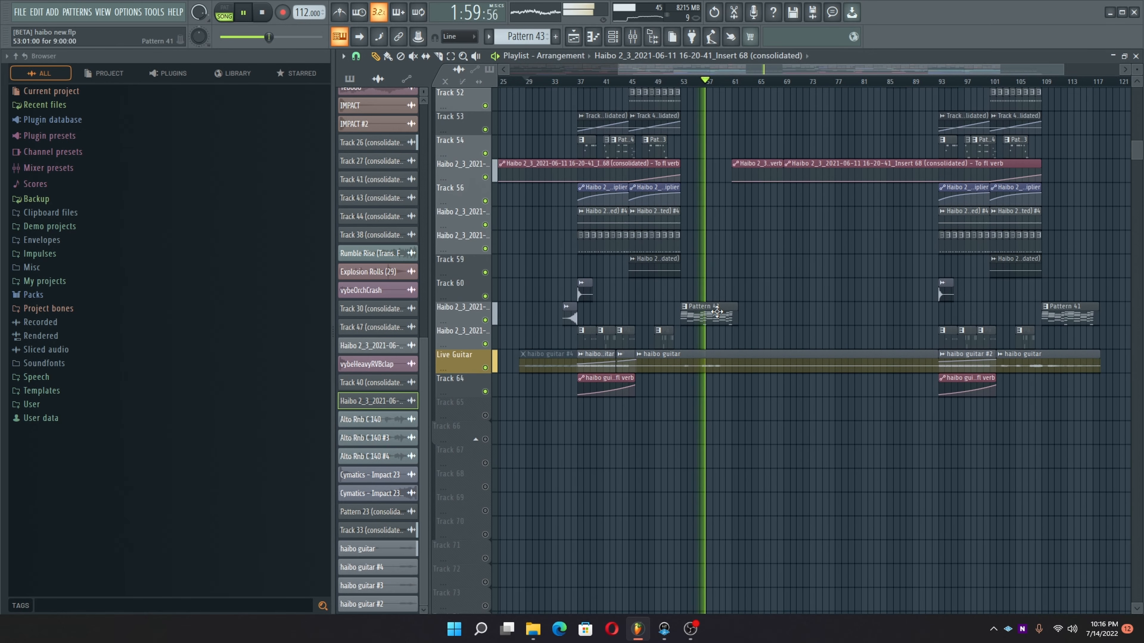
double_click(720, 325)
drag(716, 86, 477, 89)
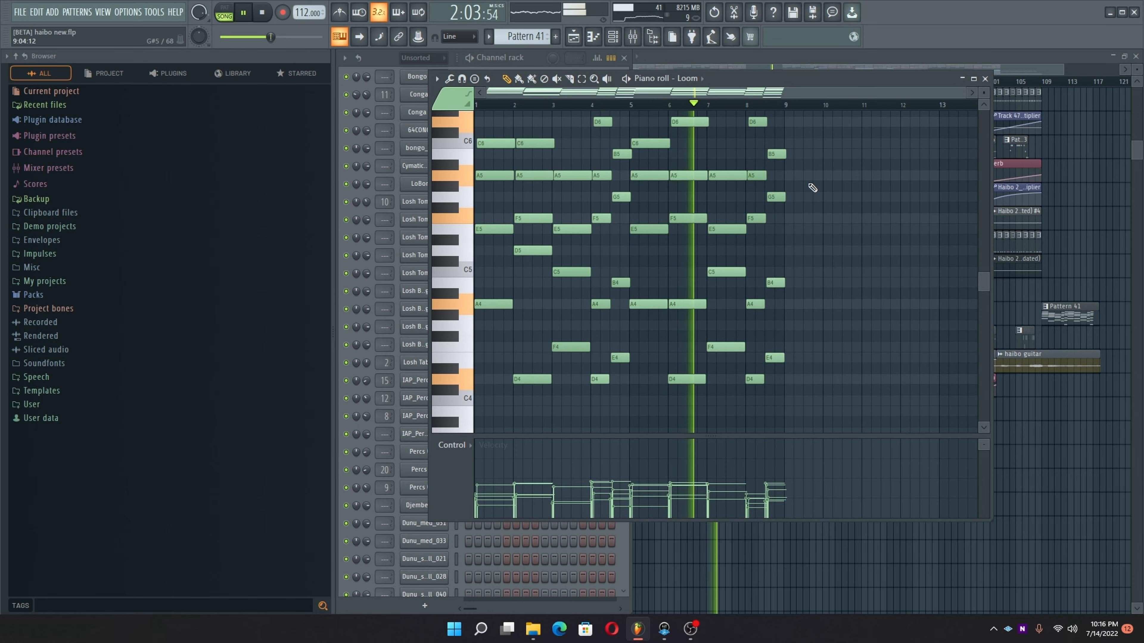
scroll(844, 185, down, 11)
scroll(844, 185, up, 10)
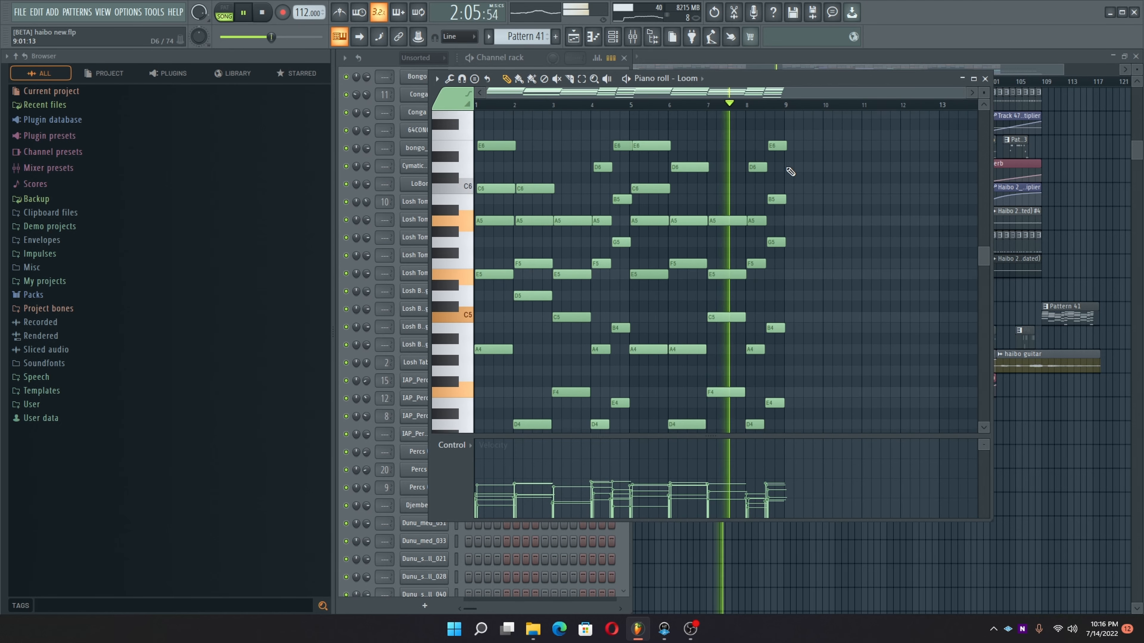
click(985, 78)
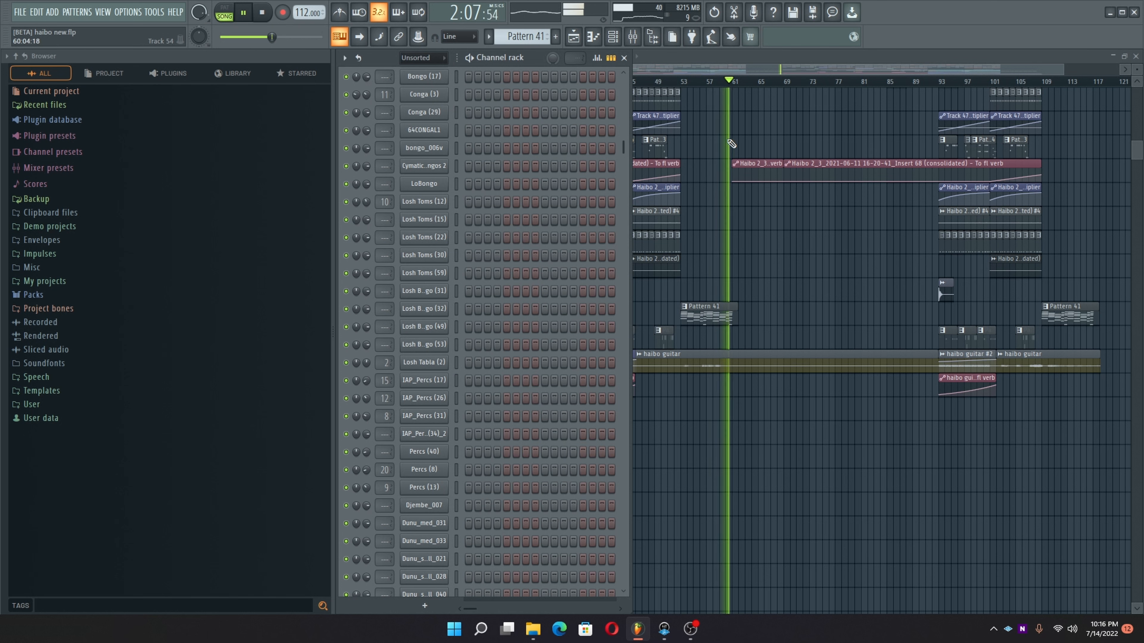
click(661, 72)
Step: Stop playback and look over the arrangement's second half down to the Live Guitar track
scroll(641, 123, up, 7)
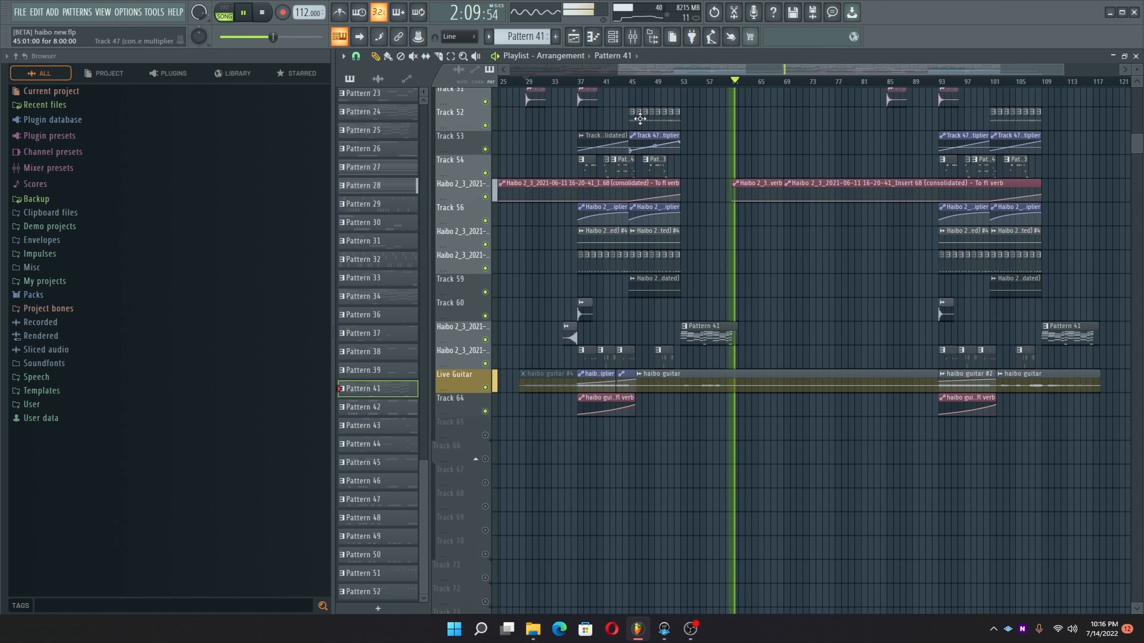
scroll(641, 123, up, 6)
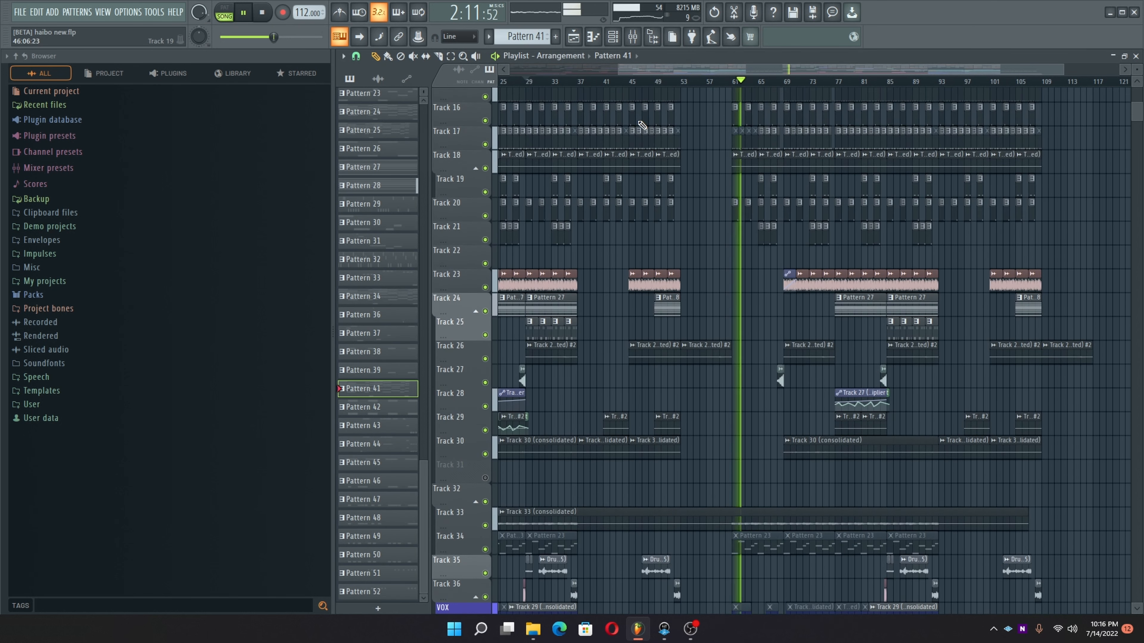
key(space)
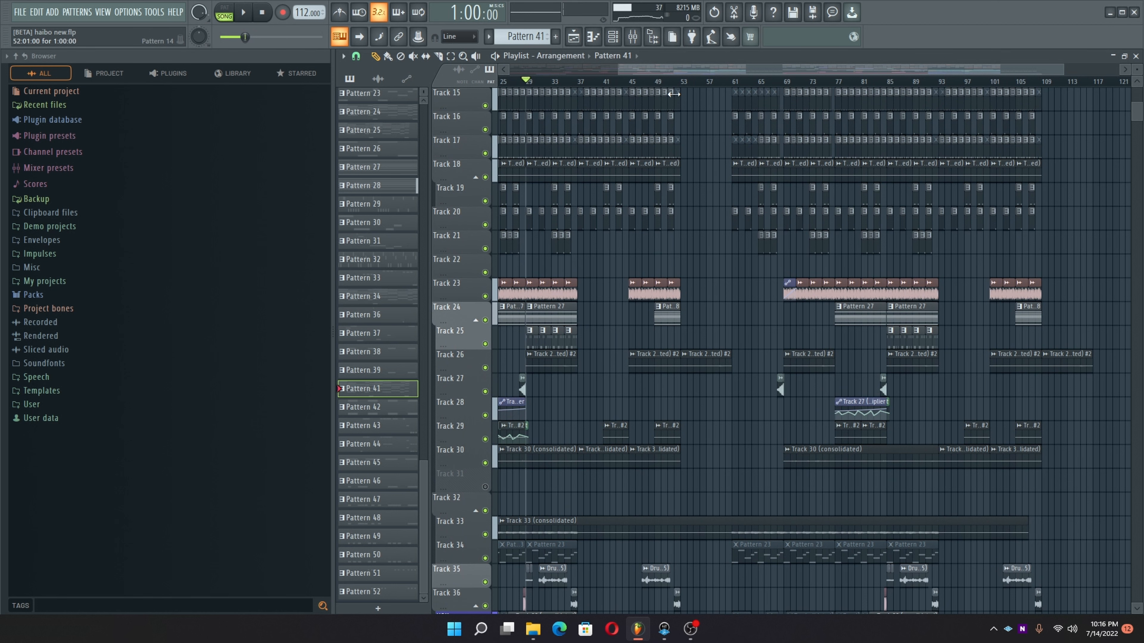
drag(676, 74, 464, 70)
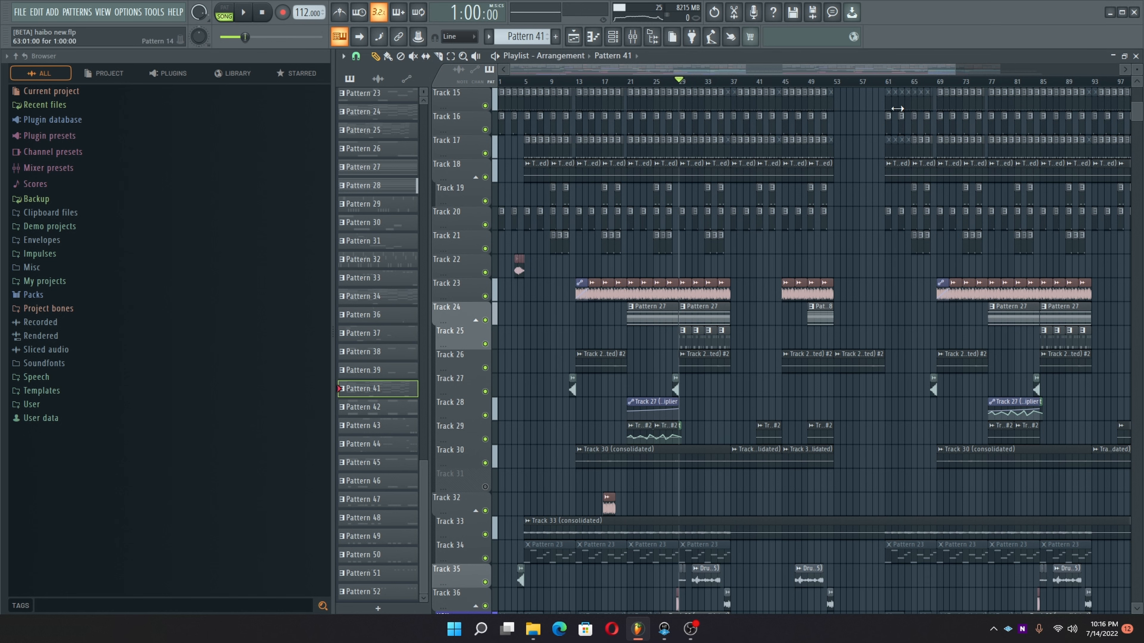
drag(796, 72, 967, 96)
drag(863, 179, 867, 154)
scroll(867, 155, down, 10)
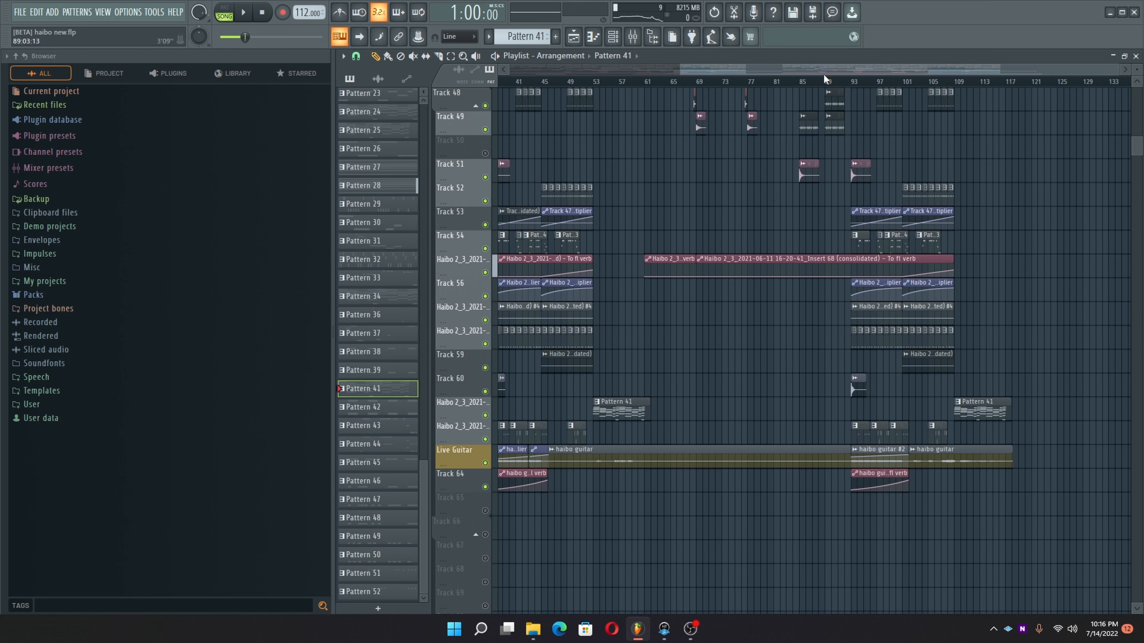
Step: Place the playhead at bar 88 and briefly play the arrangement from there
click(826, 84)
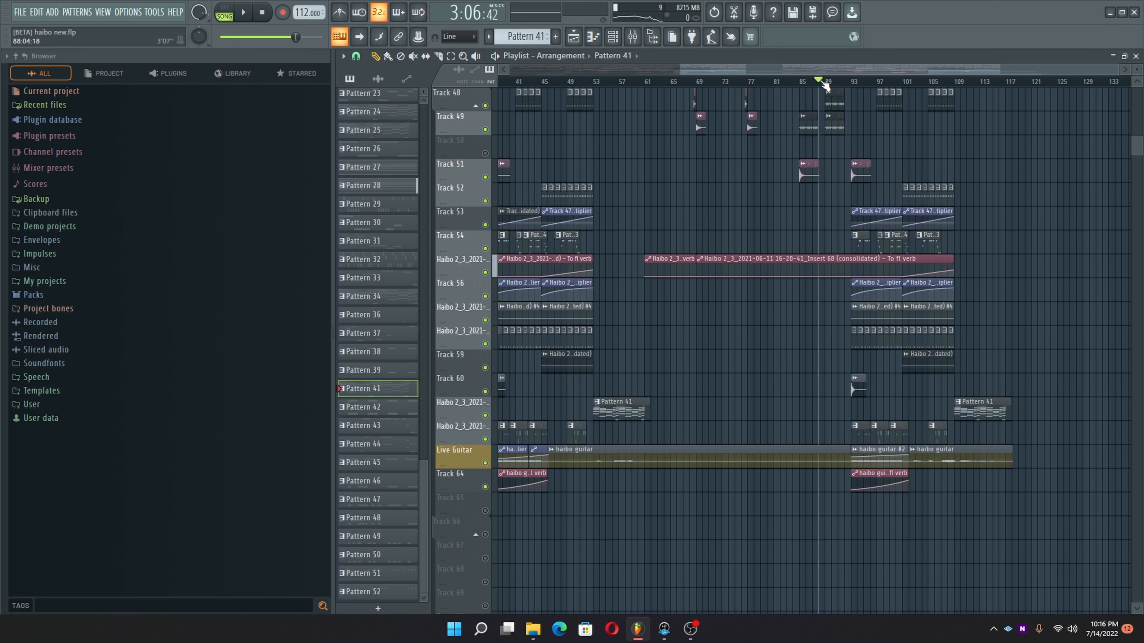
scroll(826, 84, up, 2)
scroll(823, 83, down, 3)
scroll(855, 199, up, 6)
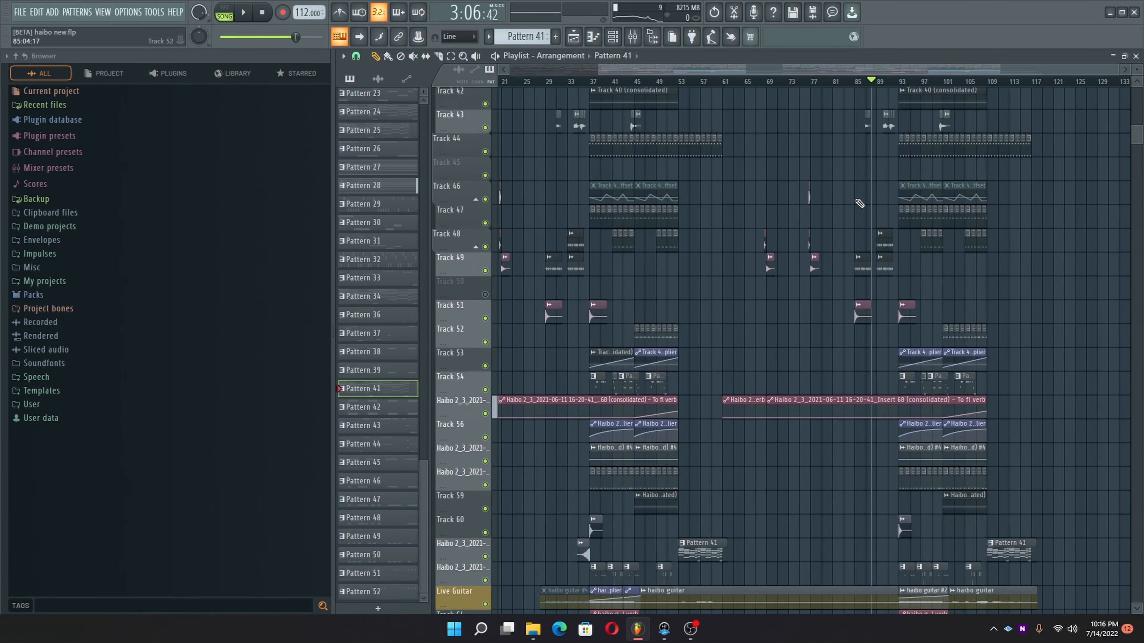
key(space)
key(space)
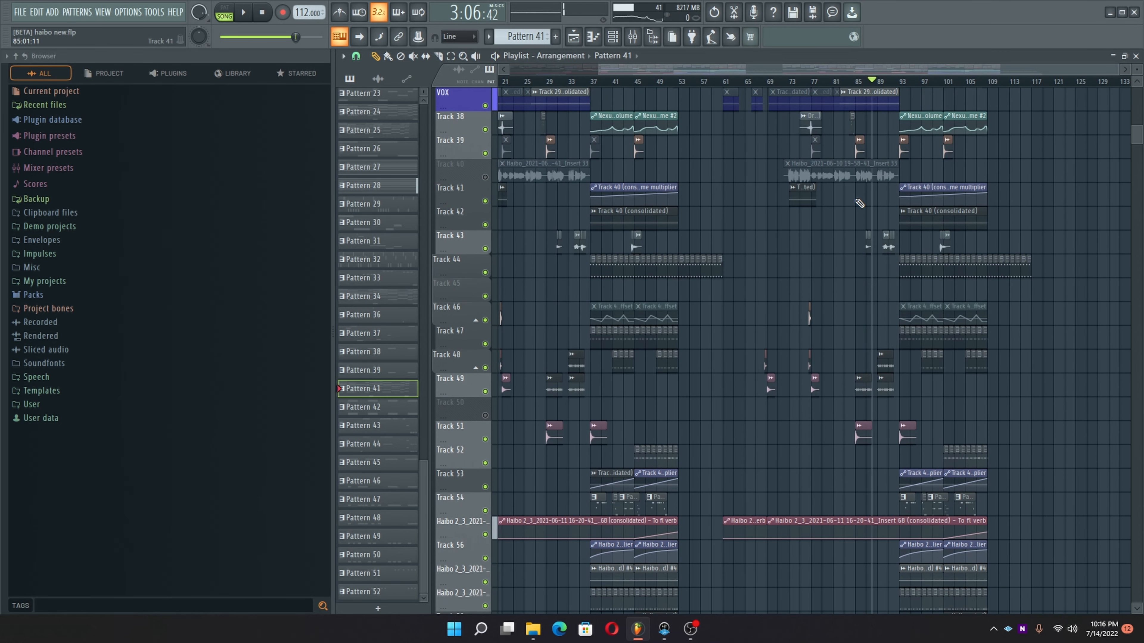
Step: Move the playhead to bar 72 and play the arrangement
click(782, 84)
scroll(927, 243, down, 2)
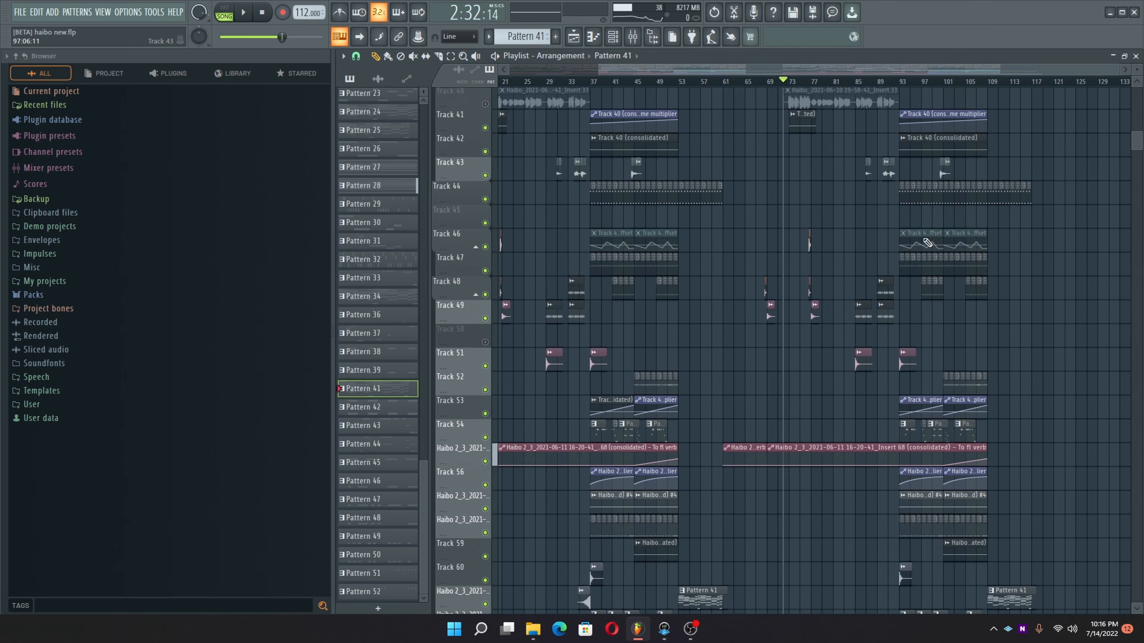
scroll(928, 244, down, 7)
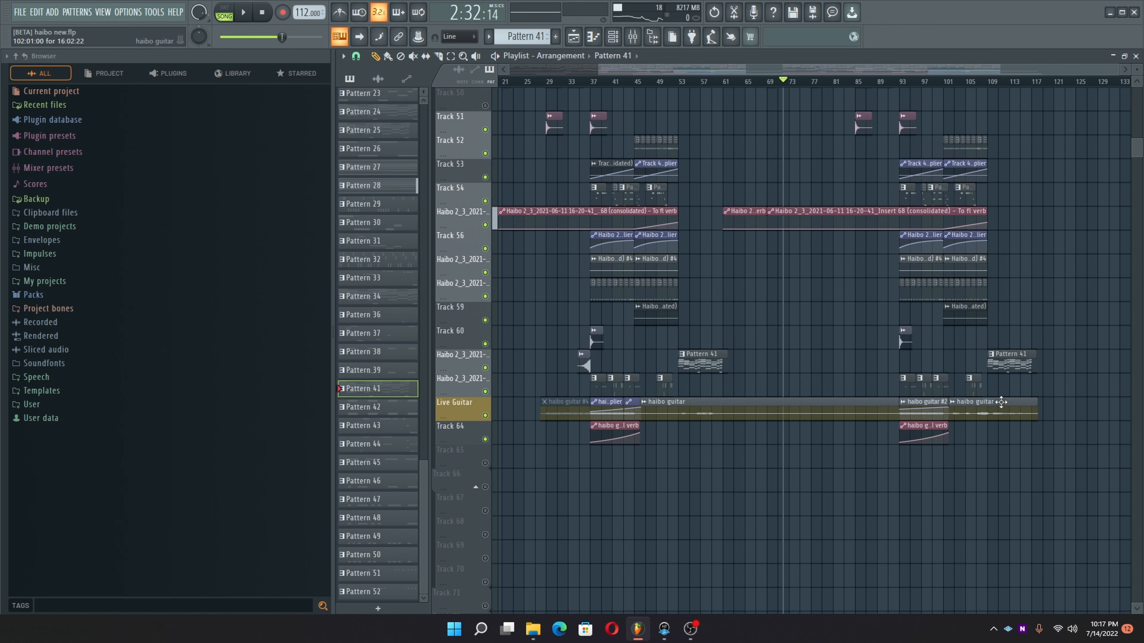
key(space)
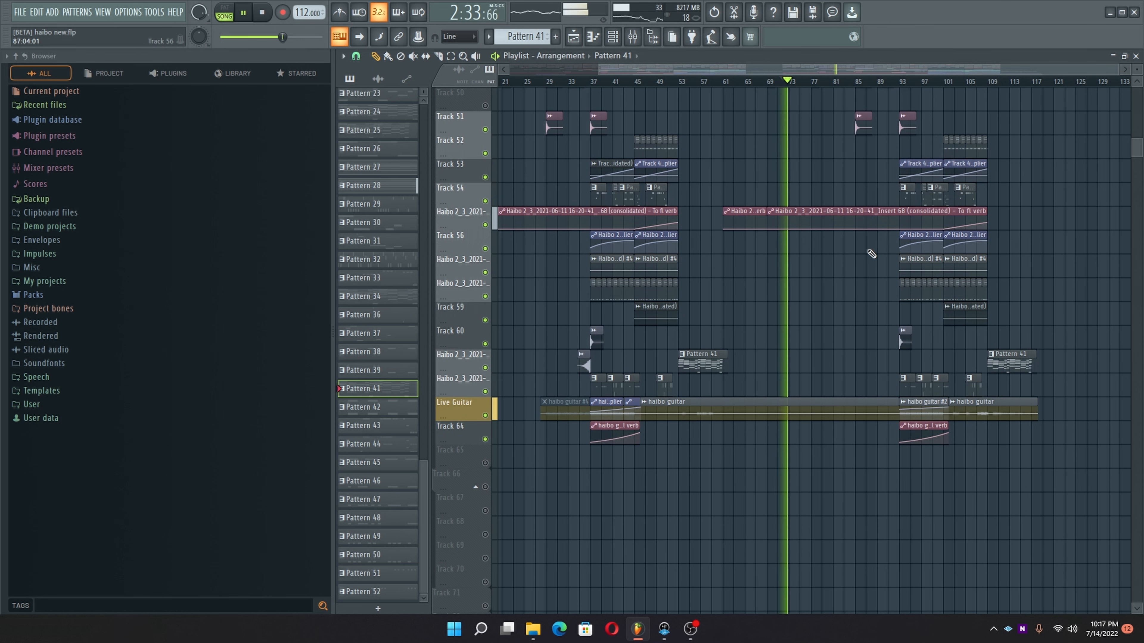
Step: Examine the clips on Tracks 32 to 64 around bars 73 to 93 while the arrangement plays
scroll(788, 117, up, 3)
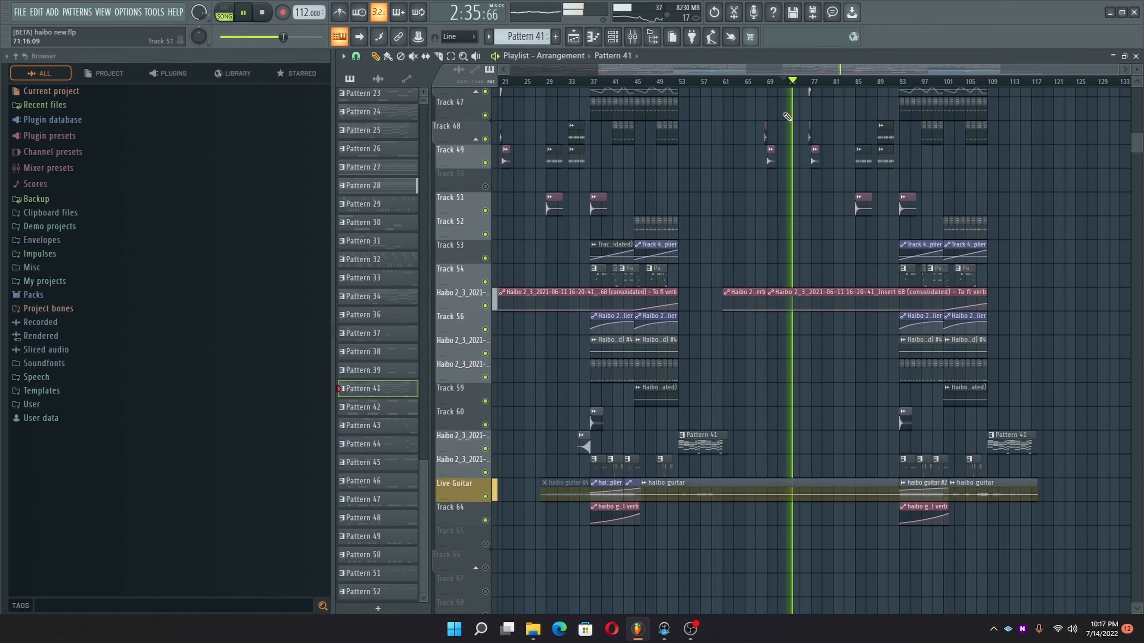
scroll(787, 116, up, 6)
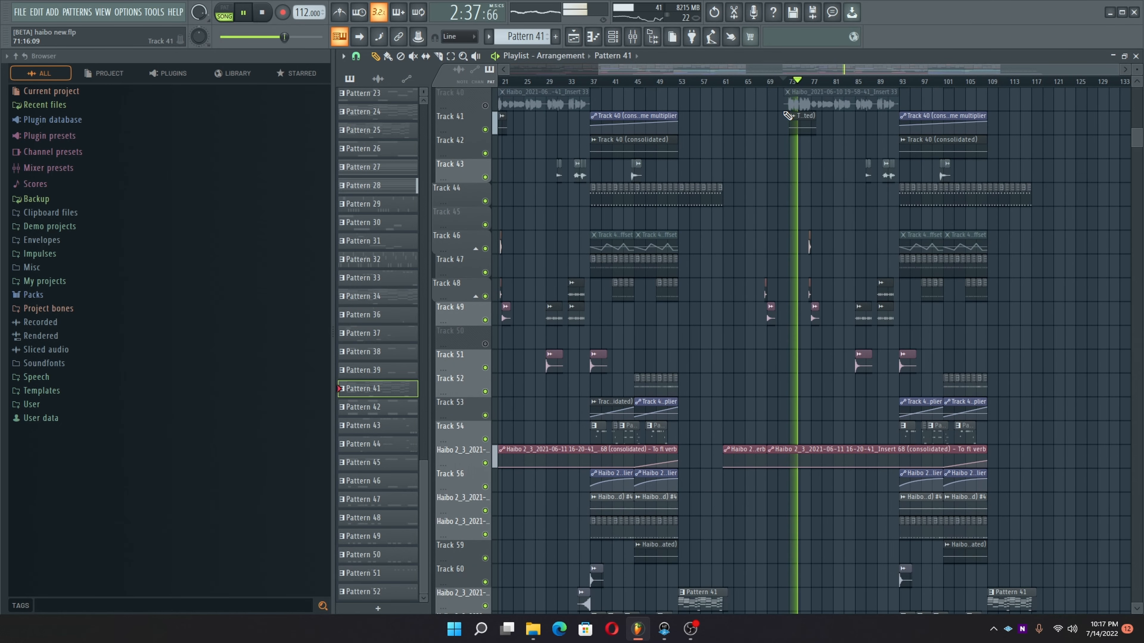
scroll(787, 116, up, 8)
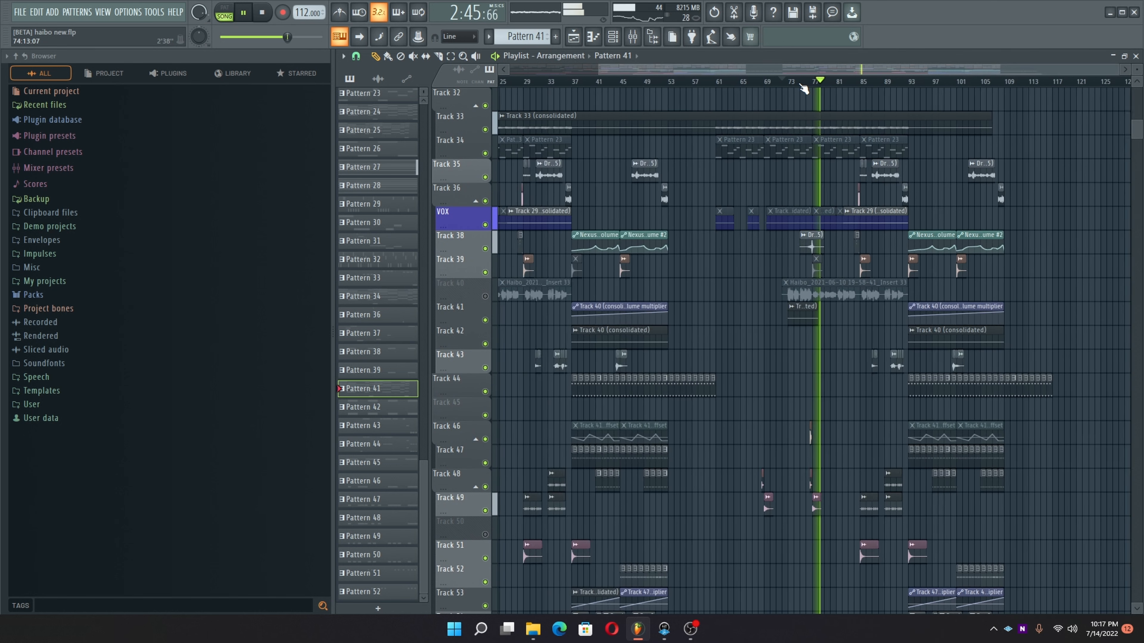
scroll(828, 151, down, 2)
scroll(828, 152, down, 10)
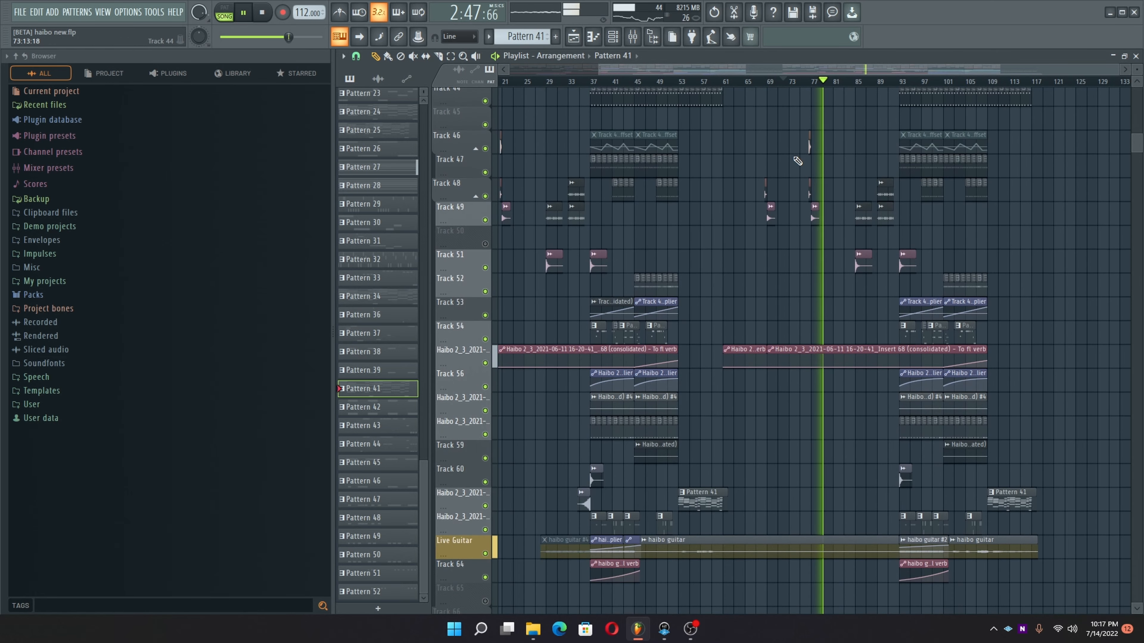
scroll(797, 162, down, 4)
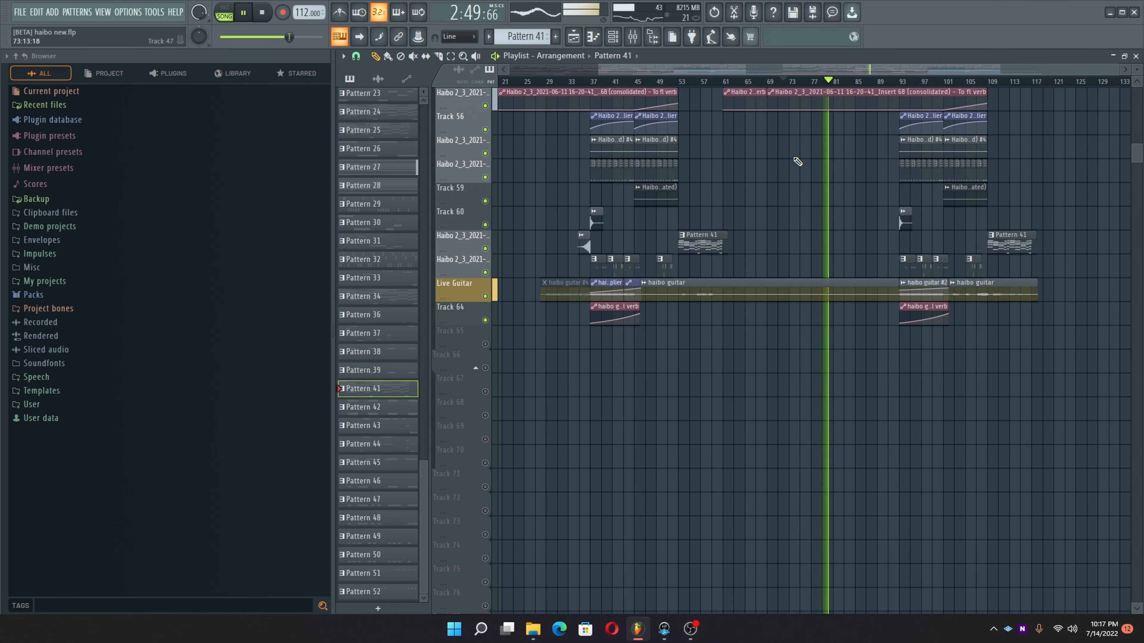
scroll(796, 162, up, 10)
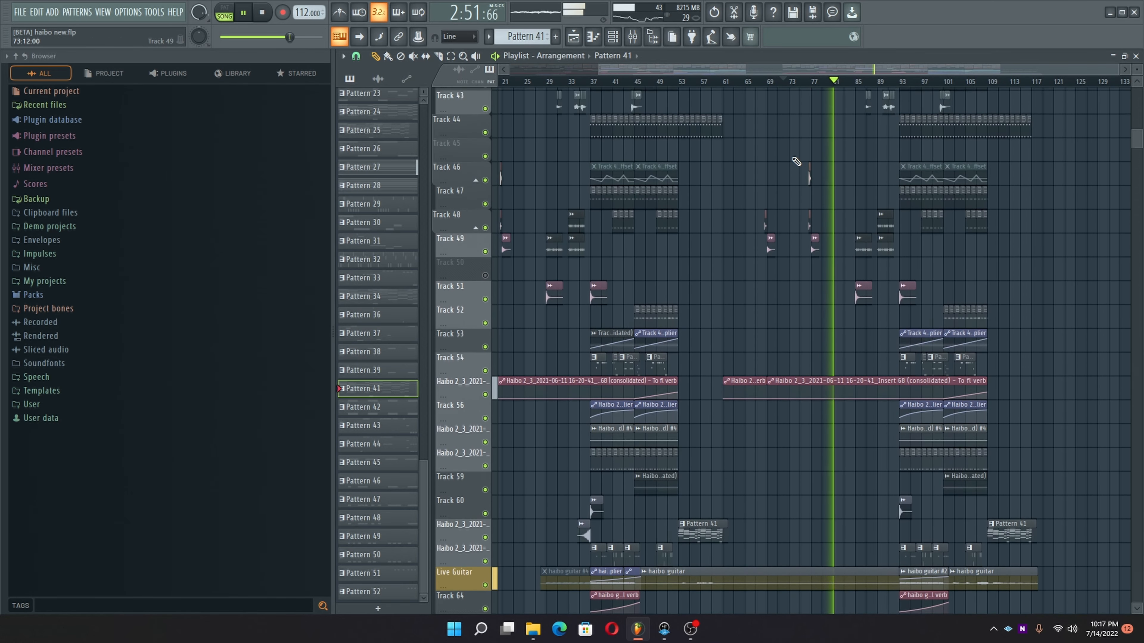
scroll(793, 162, up, 2)
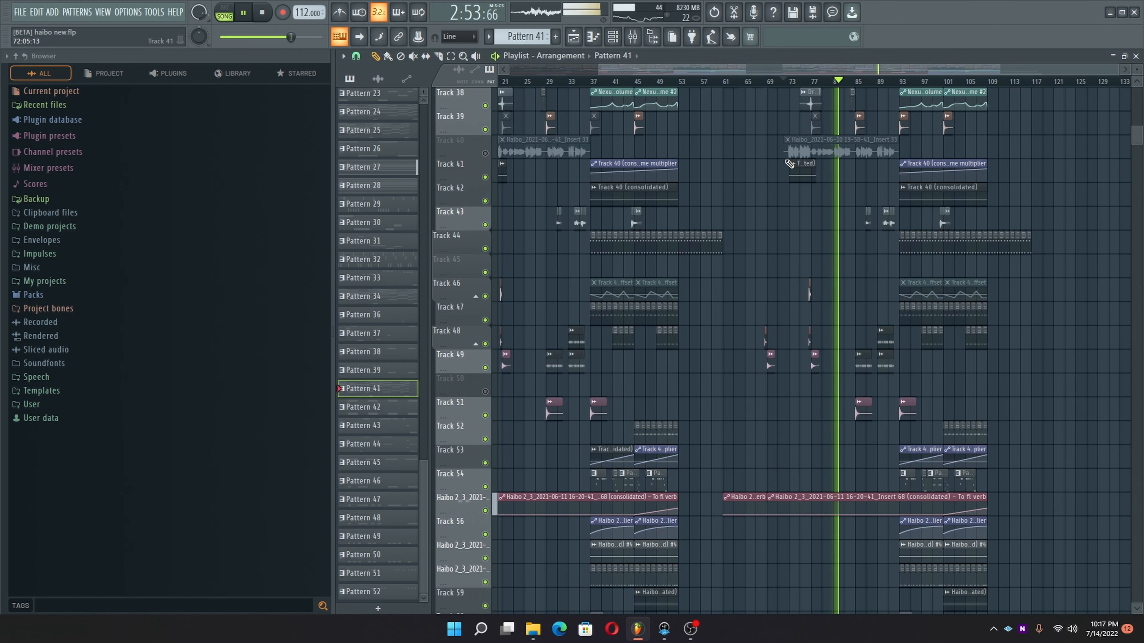
Step: Examine the clips on Tracks 36 to 64 around bars 85 to 97 while the arrangement plays
scroll(784, 164, down, 4)
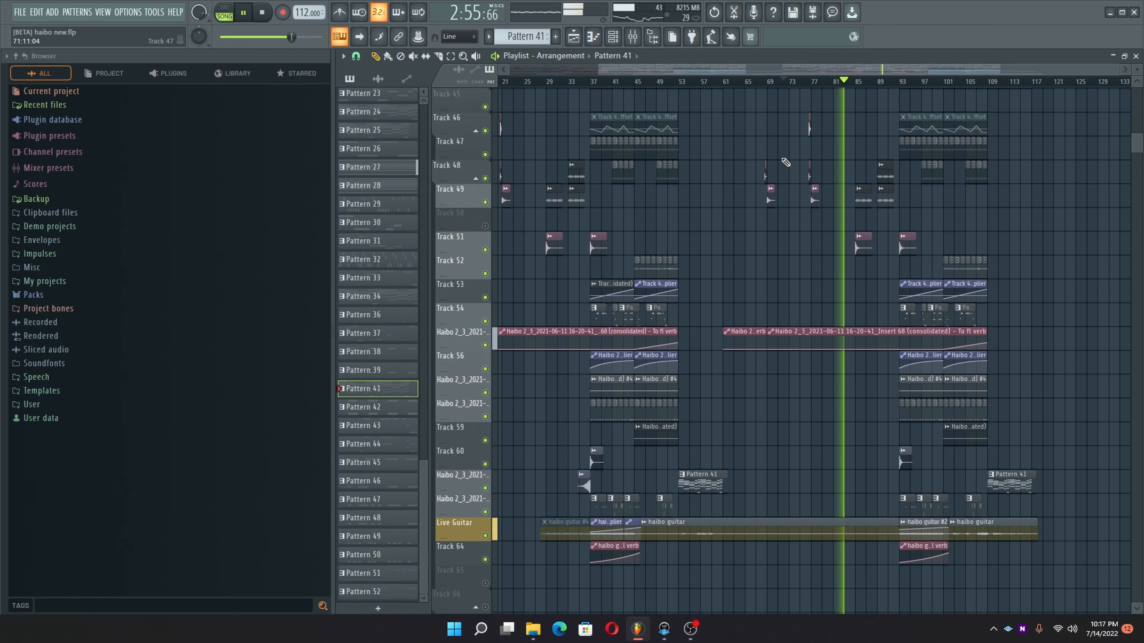
scroll(783, 164, up, 3)
scroll(782, 164, up, 3)
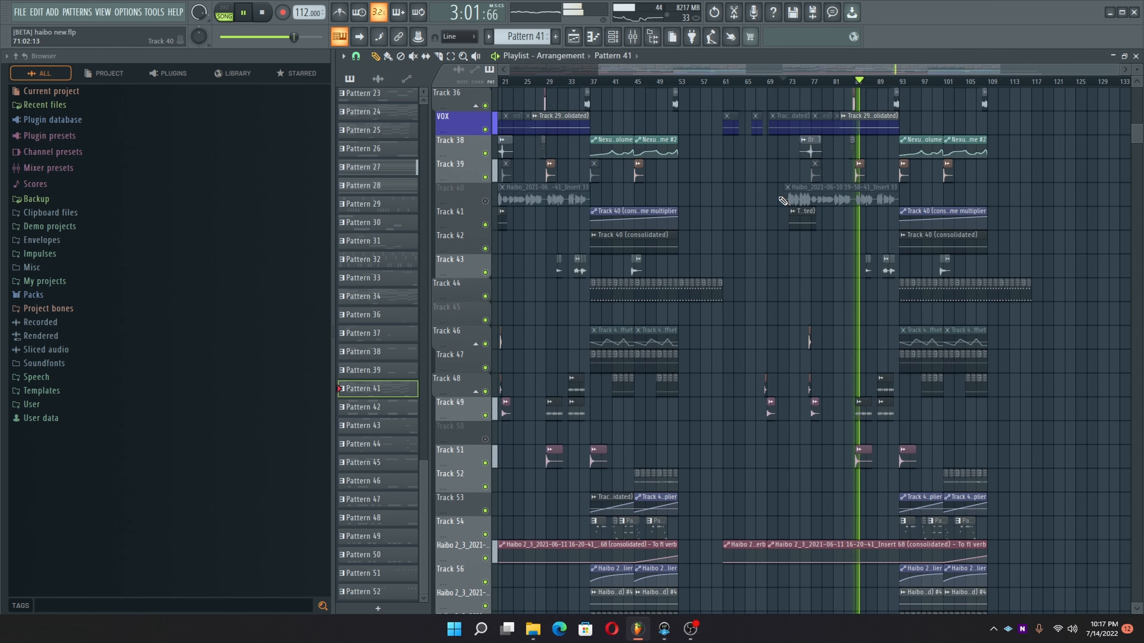
scroll(778, 201, down, 6)
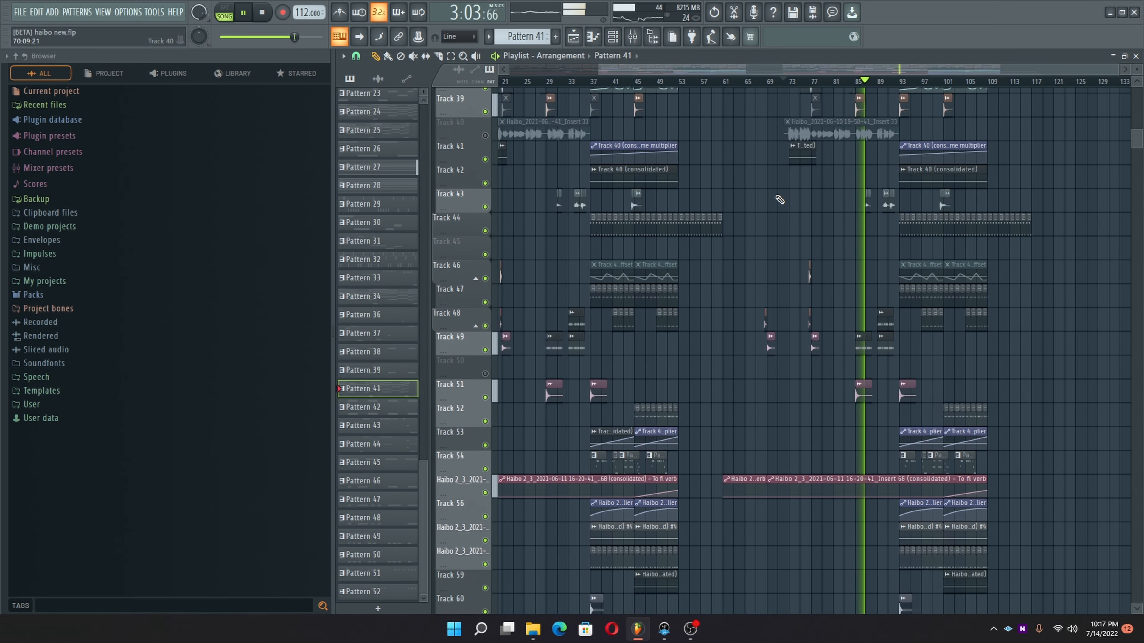
scroll(774, 202, down, 4)
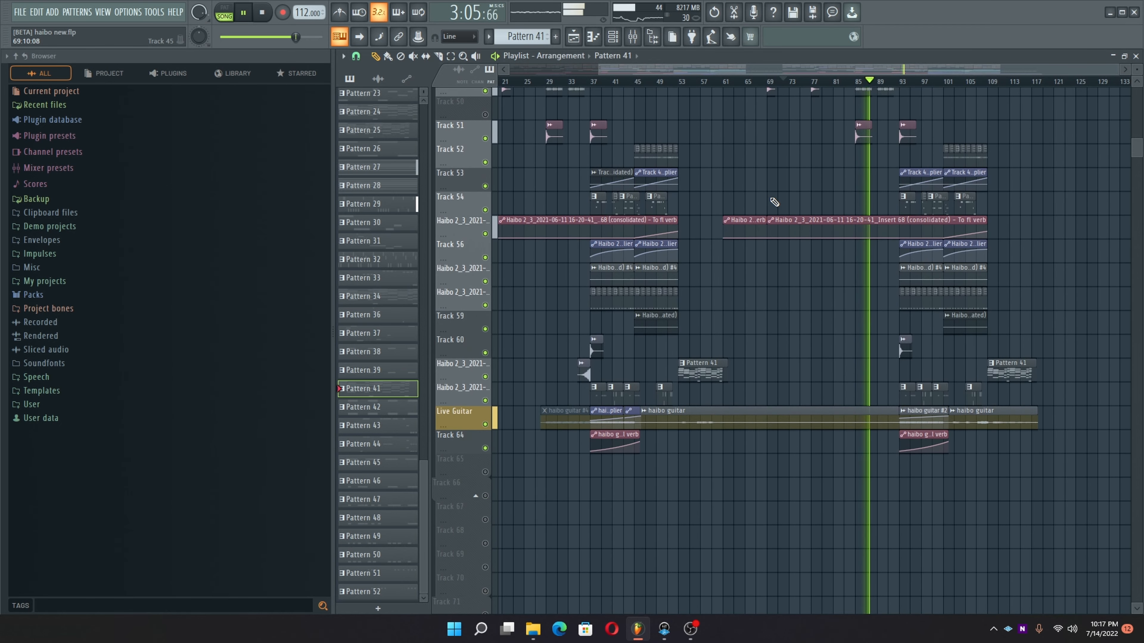
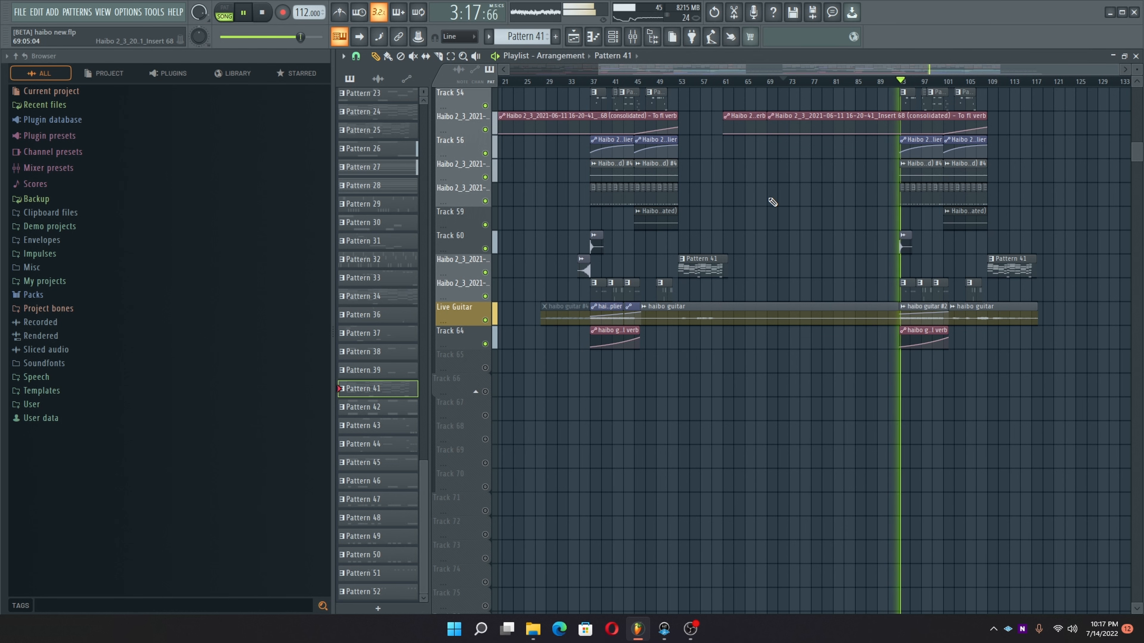
scroll(802, 198, up, 6)
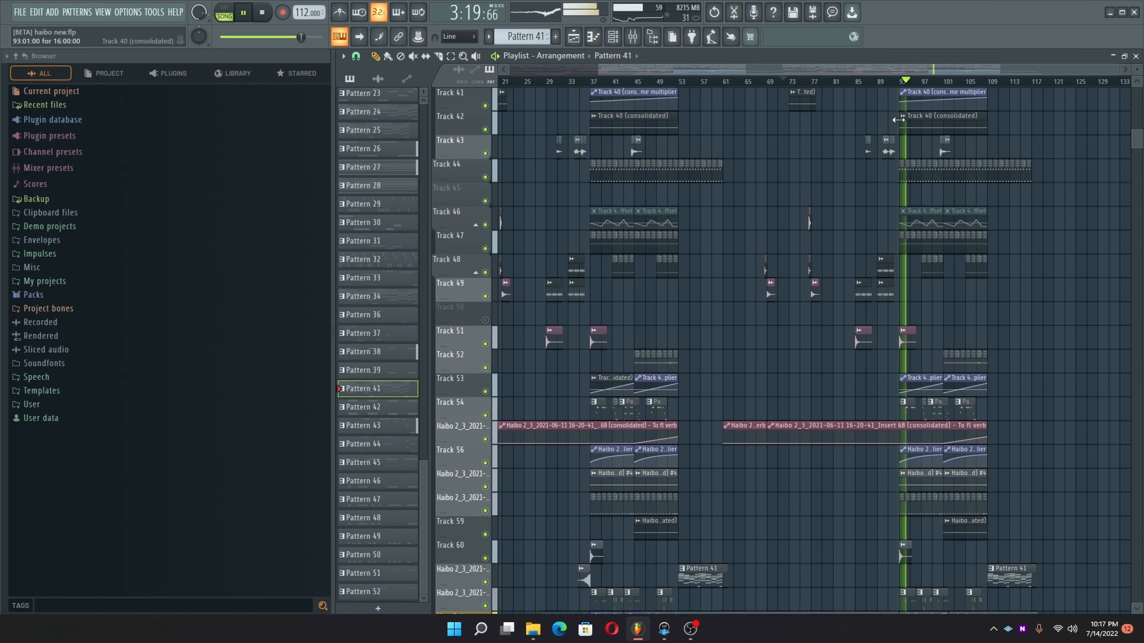
scroll(870, 76, up, 5)
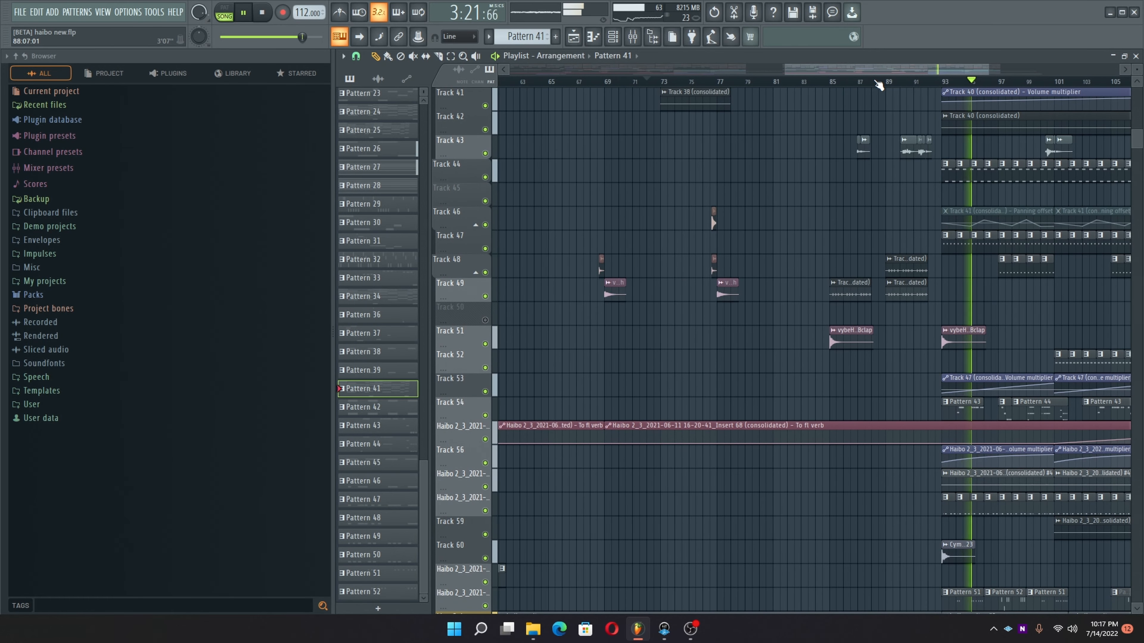
scroll(878, 84, down, 5)
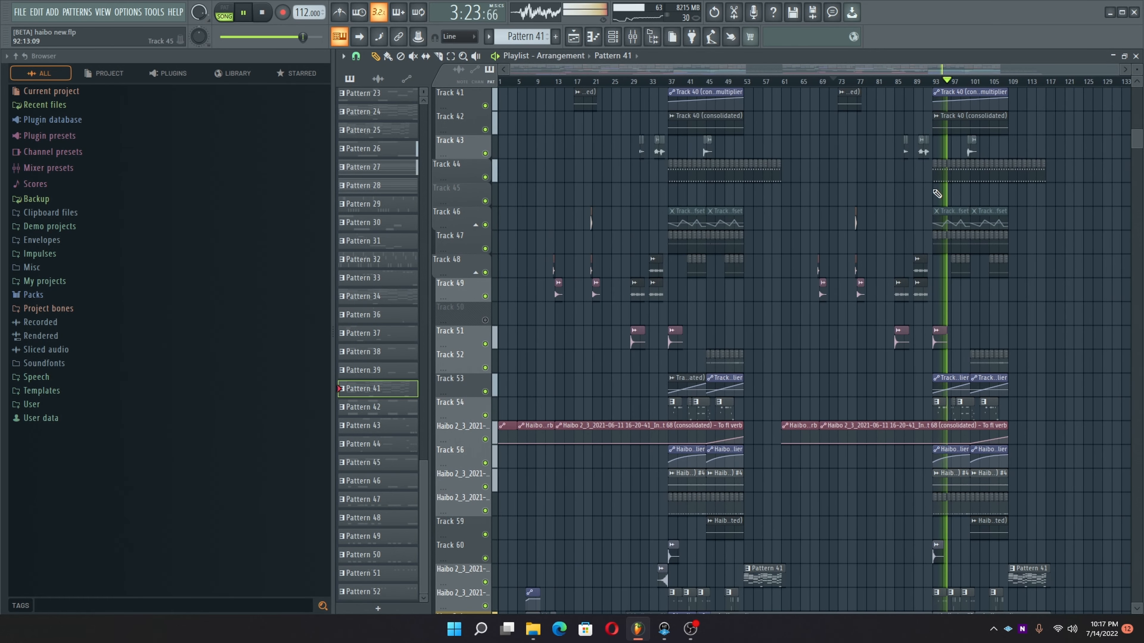
Step: View the channel settings of the last haibo guitar clip on the Live Guitar track and close them
scroll(939, 205, down, 1)
scroll(937, 203, down, 8)
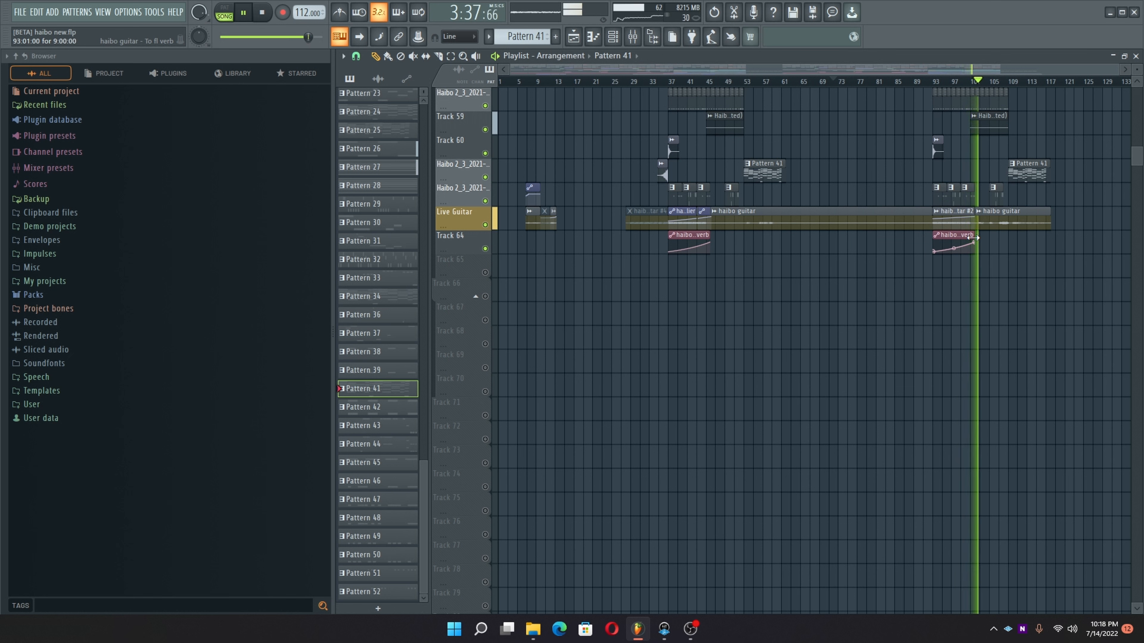
double_click(1016, 211)
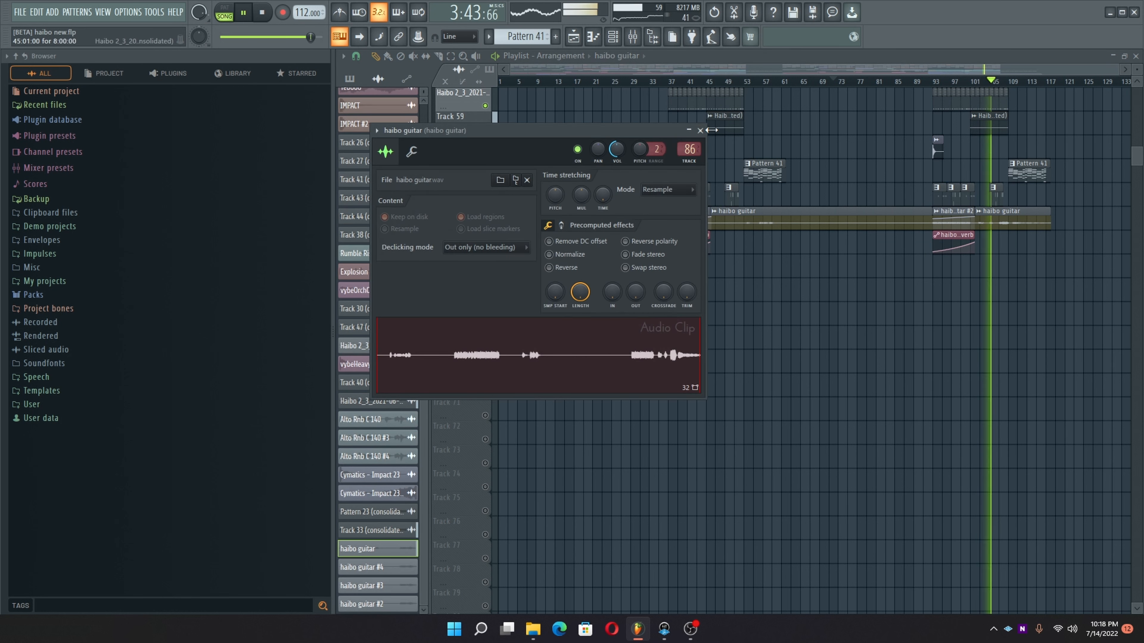
click(700, 130)
Step: Look over Tracks 18 to 64 in the arrangement's closing section, up to about bar 117, during playback
scroll(895, 245, up, 6)
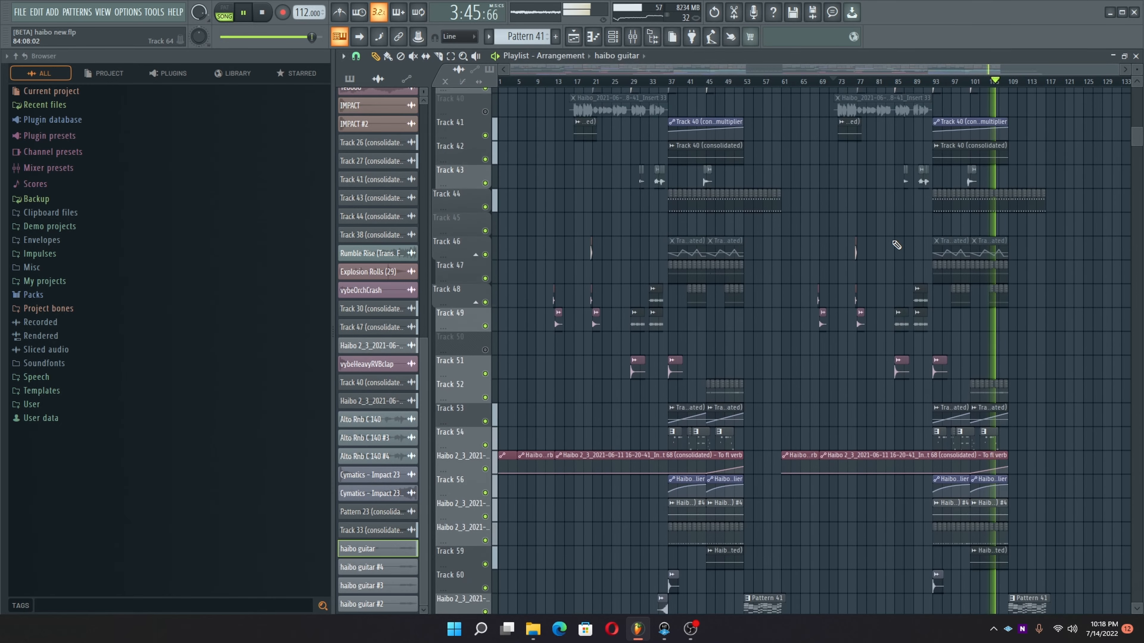
scroll(896, 245, up, 6)
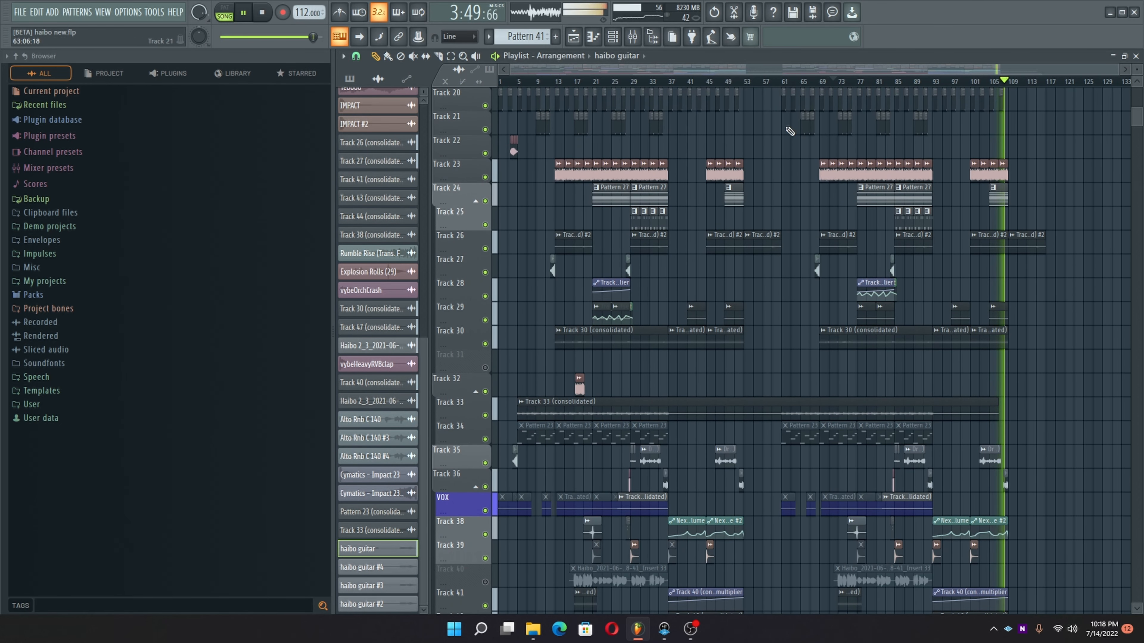
ctrl+scroll(597, 90, up, 1)
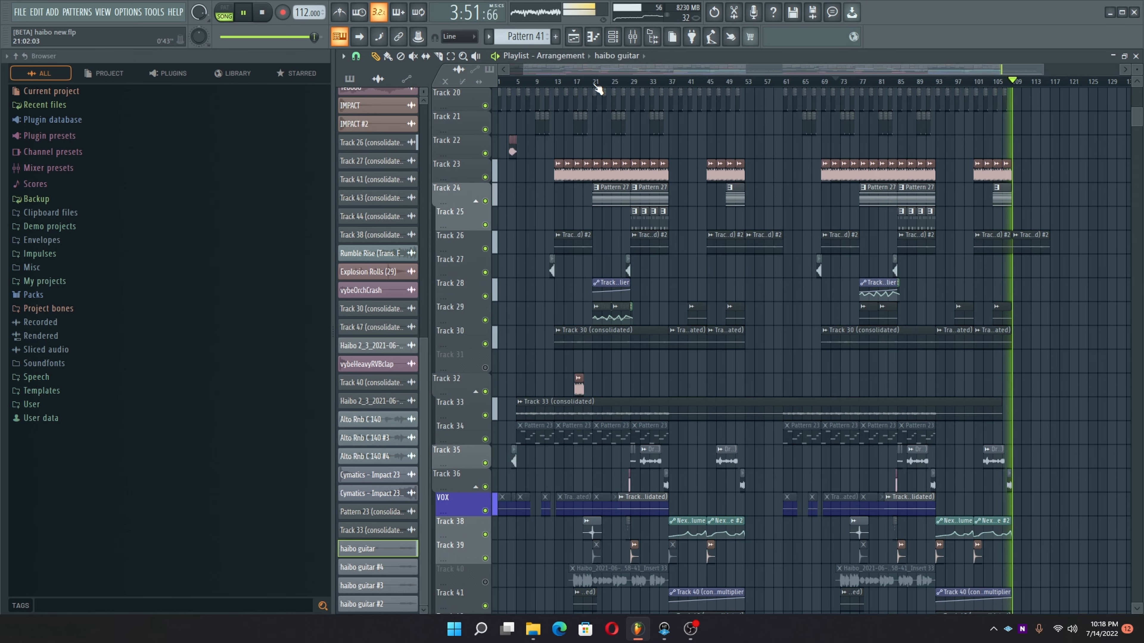
ctrl+scroll(597, 90, down, 1)
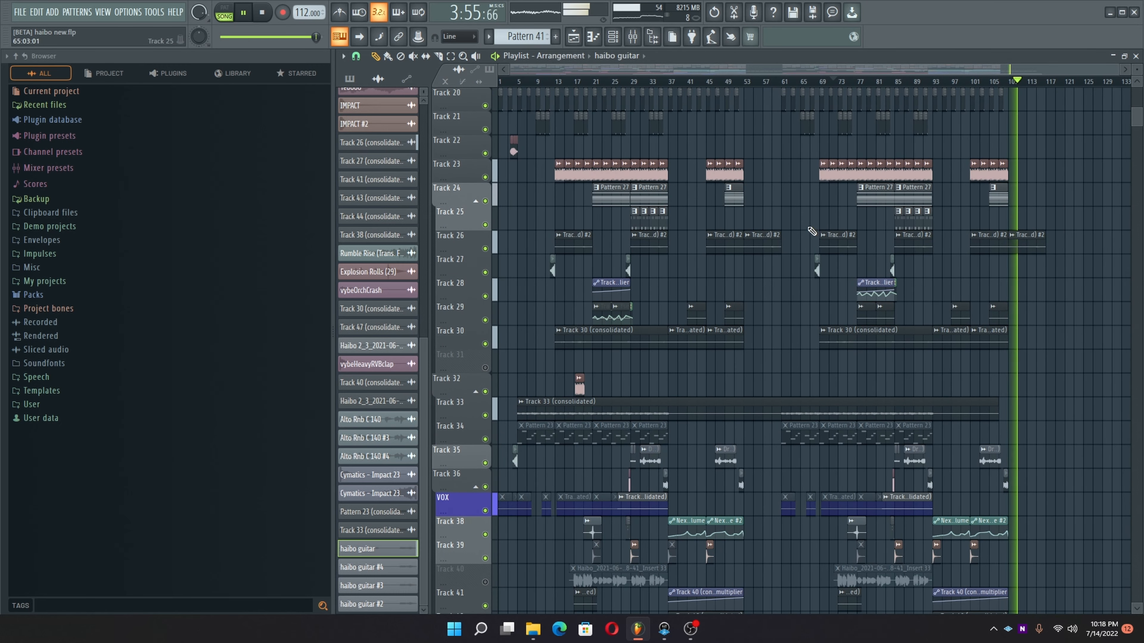
scroll(815, 232, down, 10)
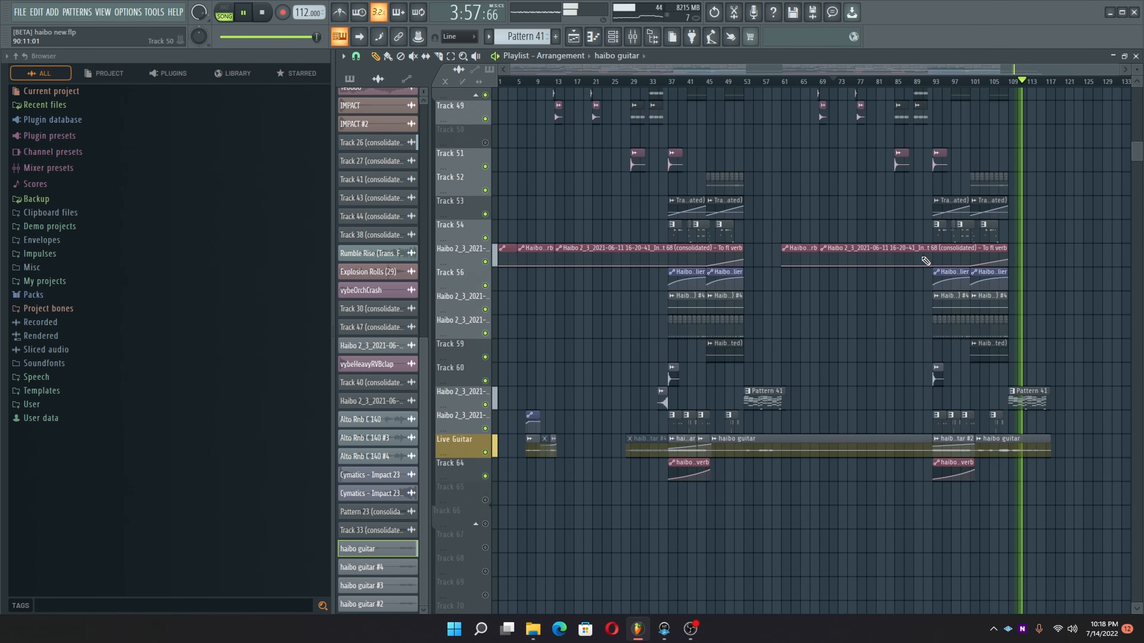
scroll(925, 260, down, 4)
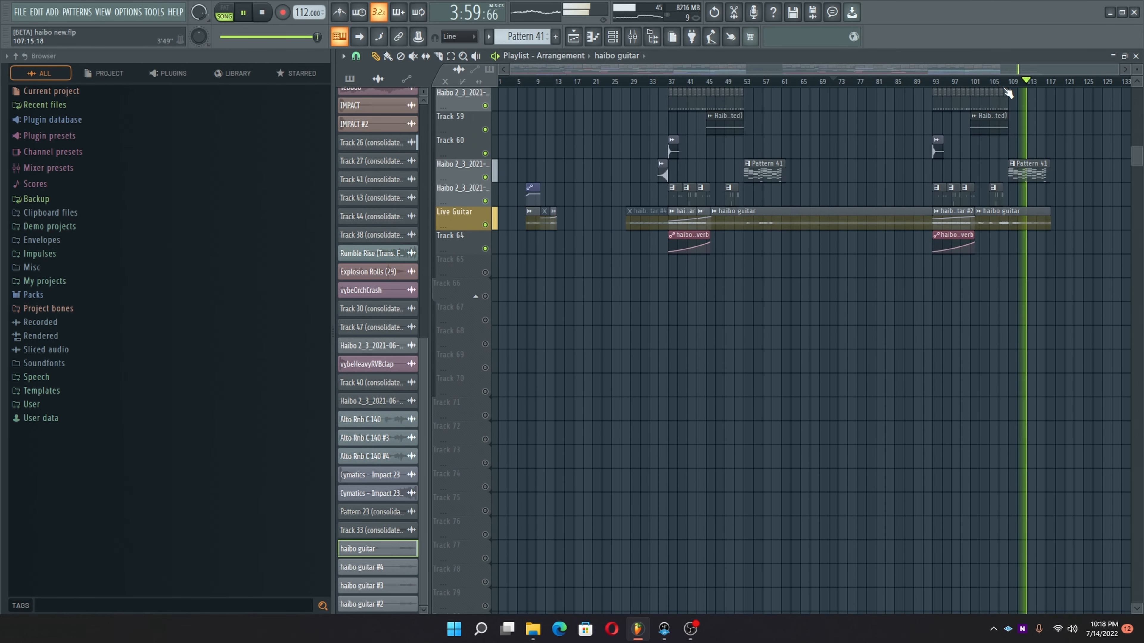
ctrl+scroll(1005, 89, up, 4)
ctrl+scroll(1005, 89, down, 4)
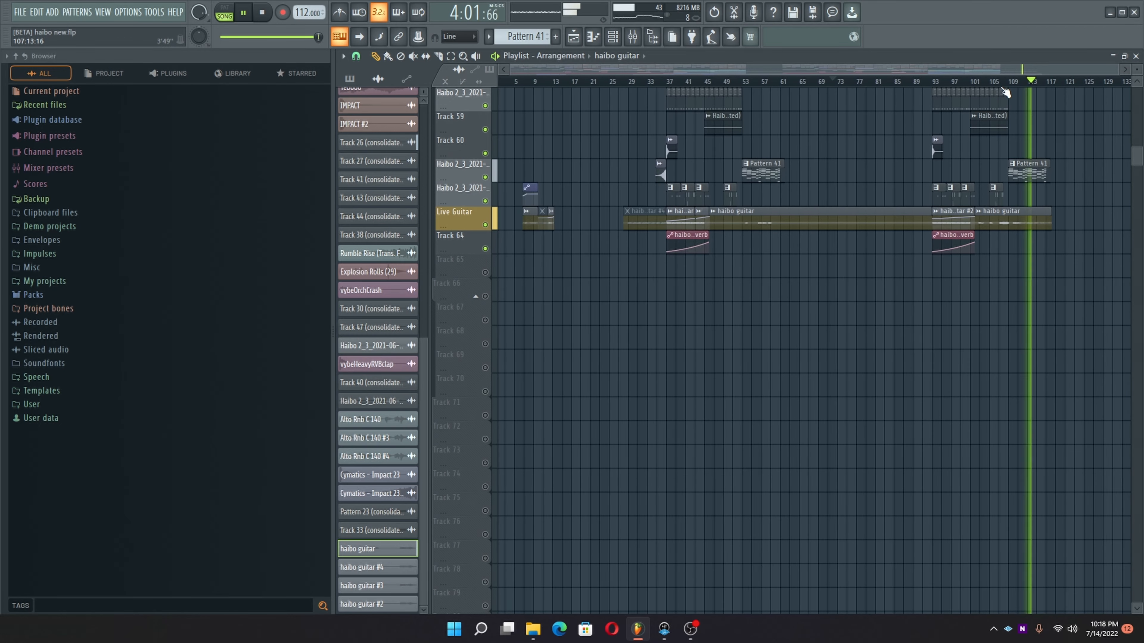
scroll(588, 171, up, 12)
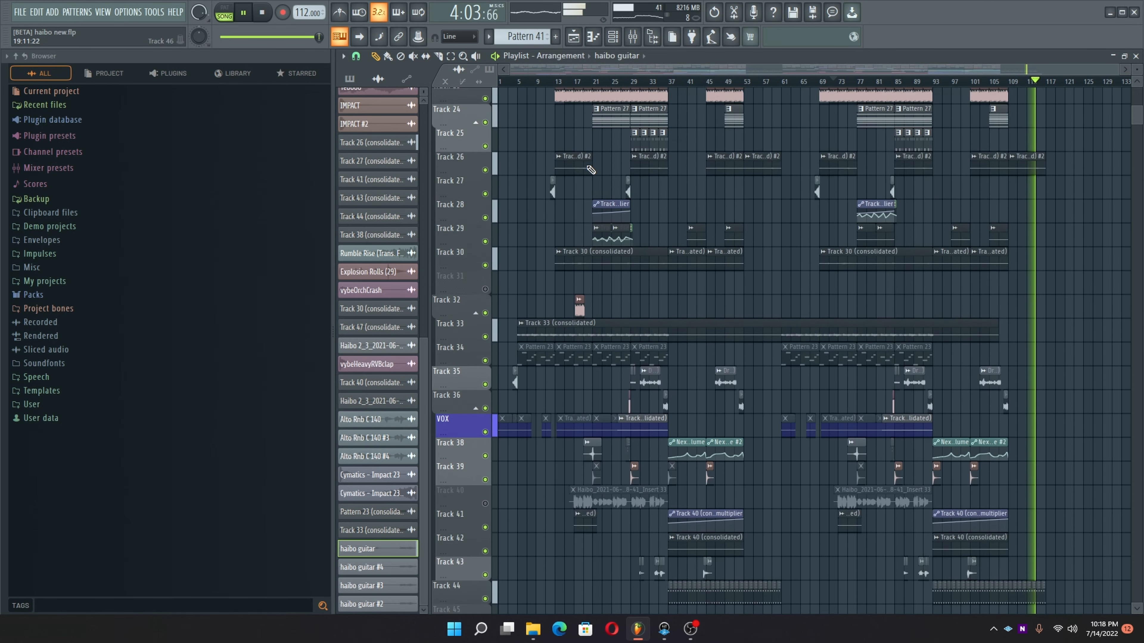
scroll(591, 154, up, 2)
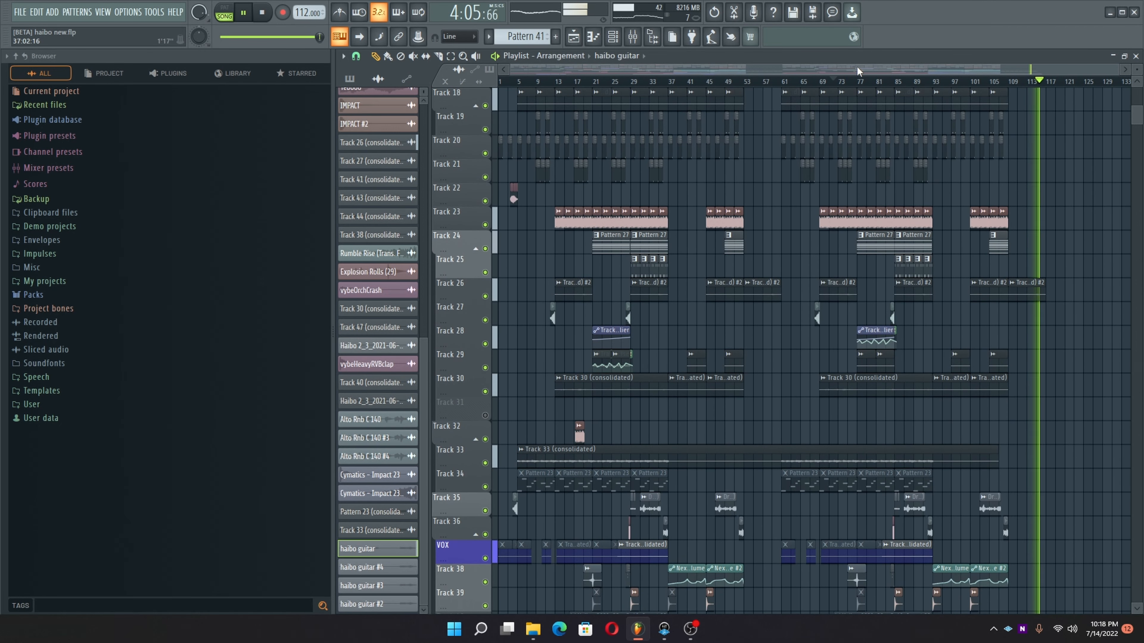
Step: Switch from the Playlist to the Mixer and stop the arrangement's playback
click(1135, 56)
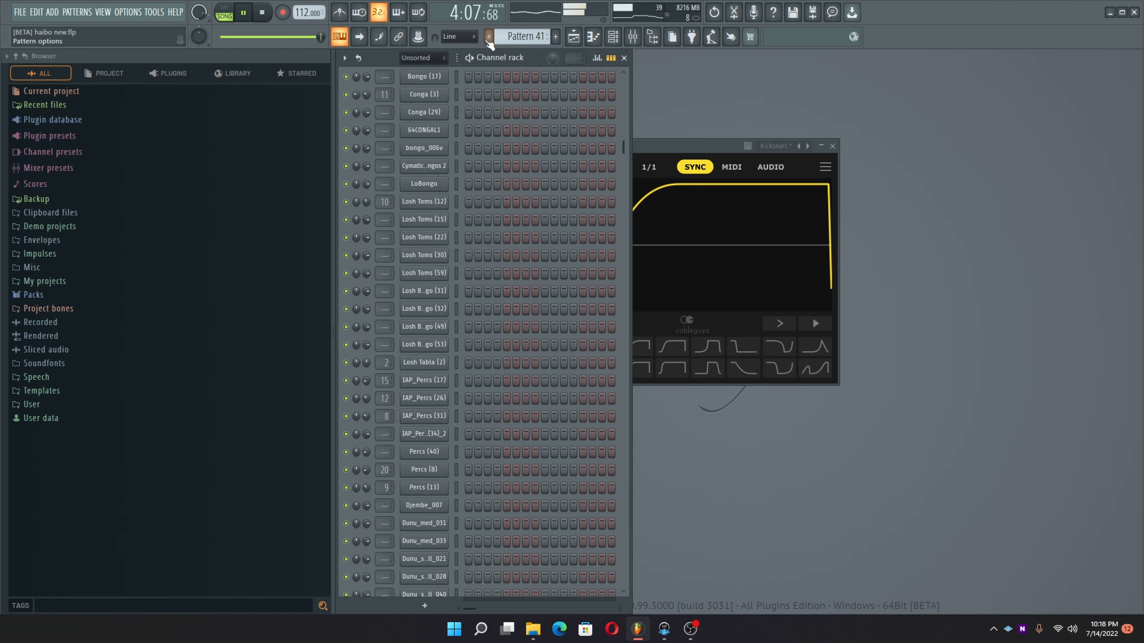
click(632, 38)
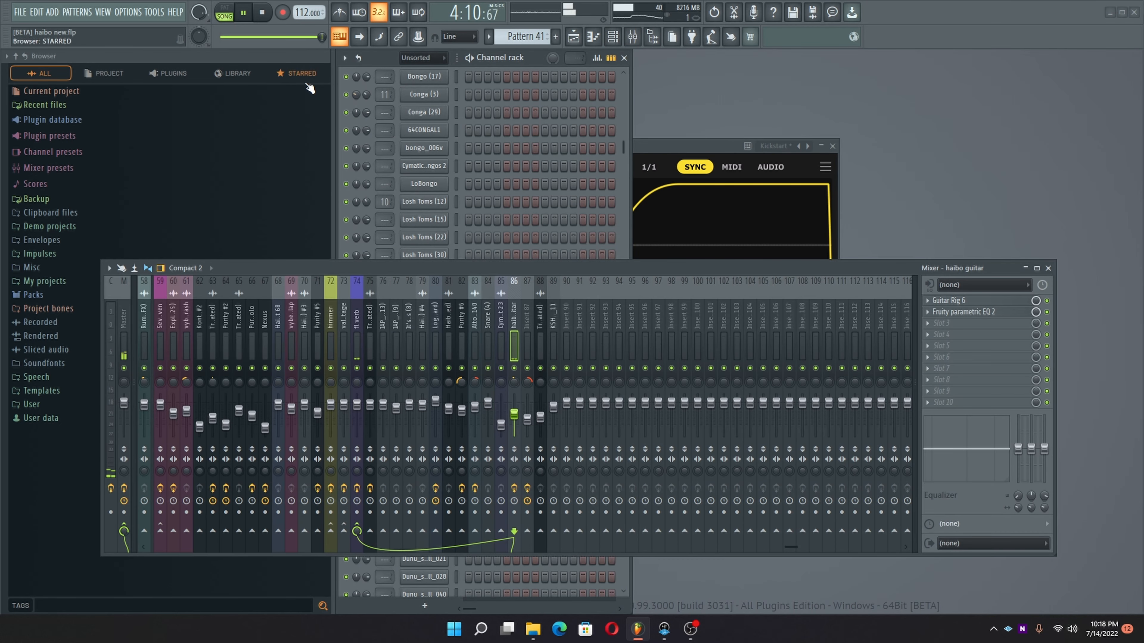
click(263, 14)
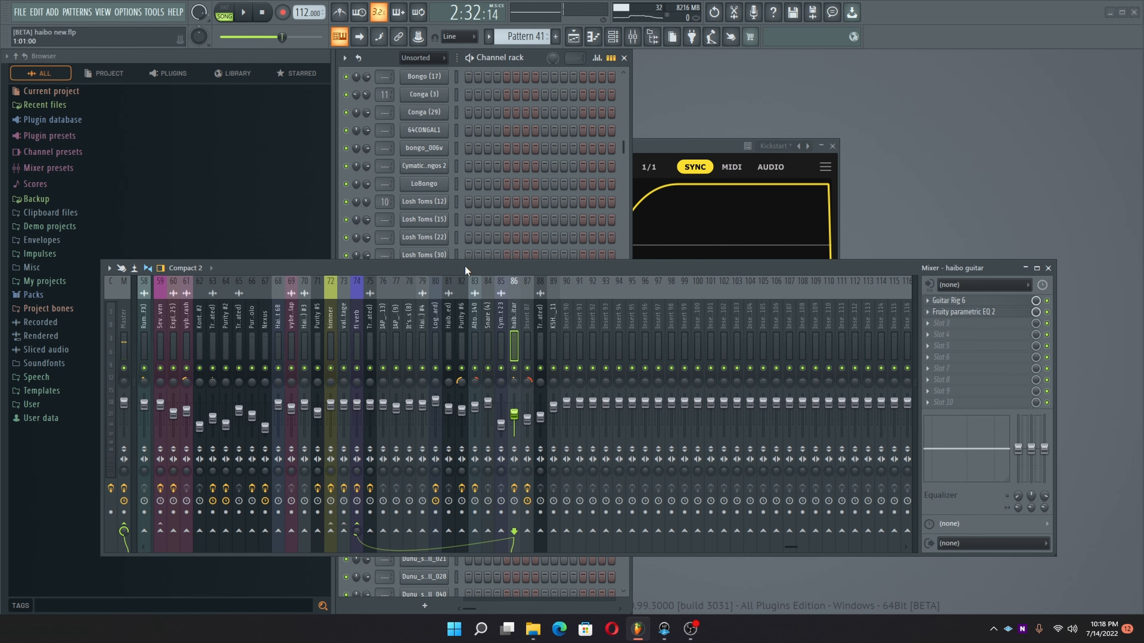
drag(465, 271, 540, 136)
Step: Select the Master track in the mixer and examine its effect chain alongside the insert tracks
scroll(524, 175, up, 8)
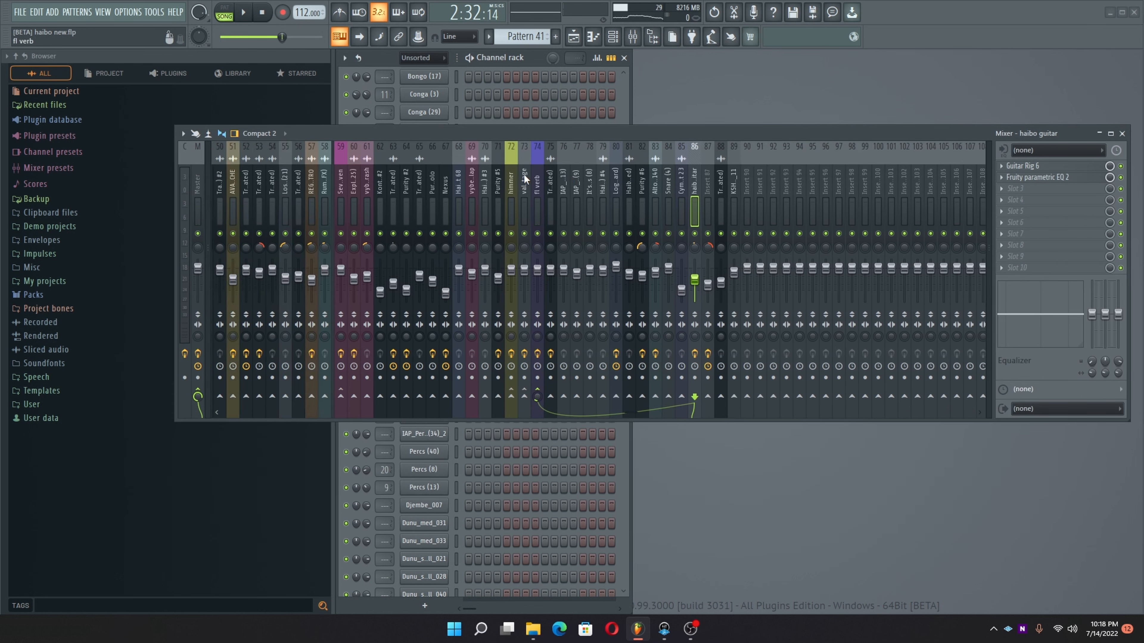
scroll(524, 175, up, 10)
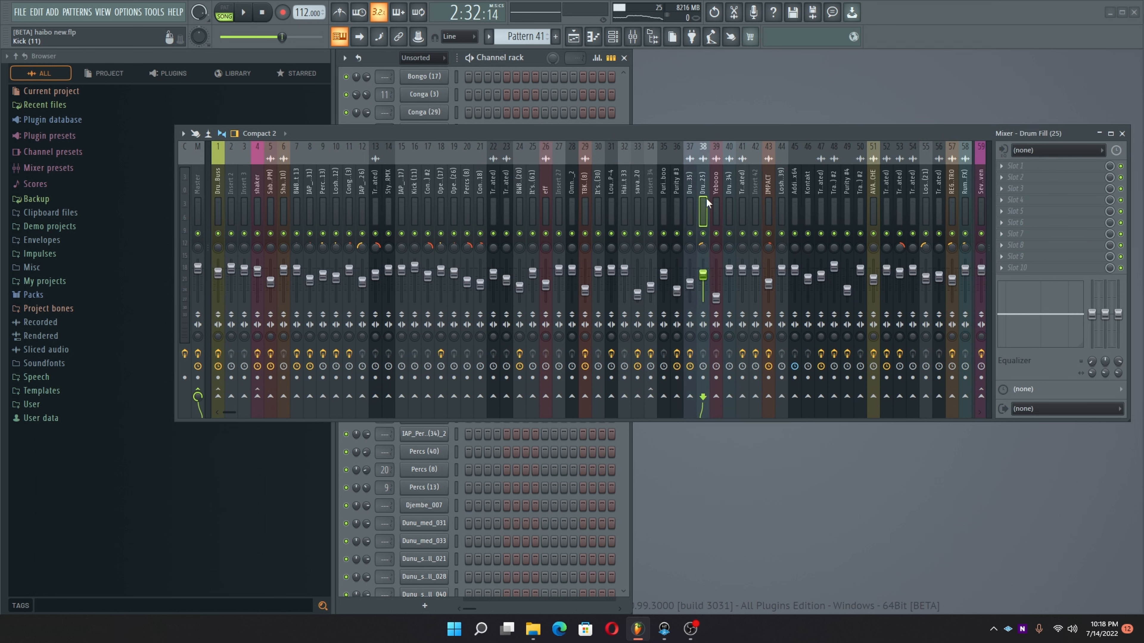
click(199, 205)
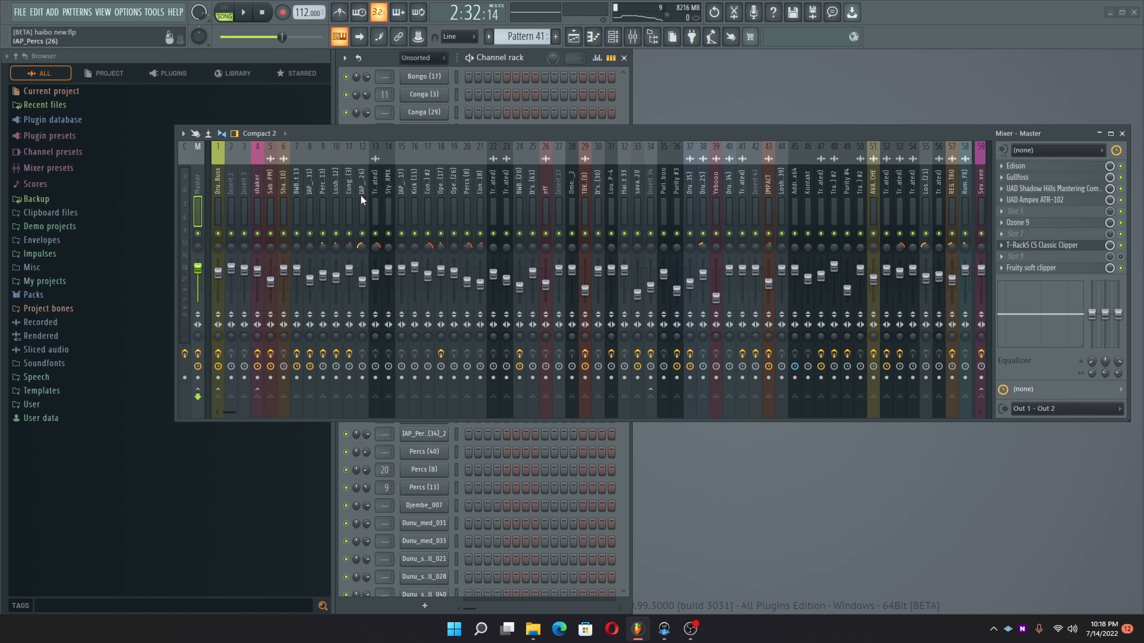
scroll(364, 195, down, 7)
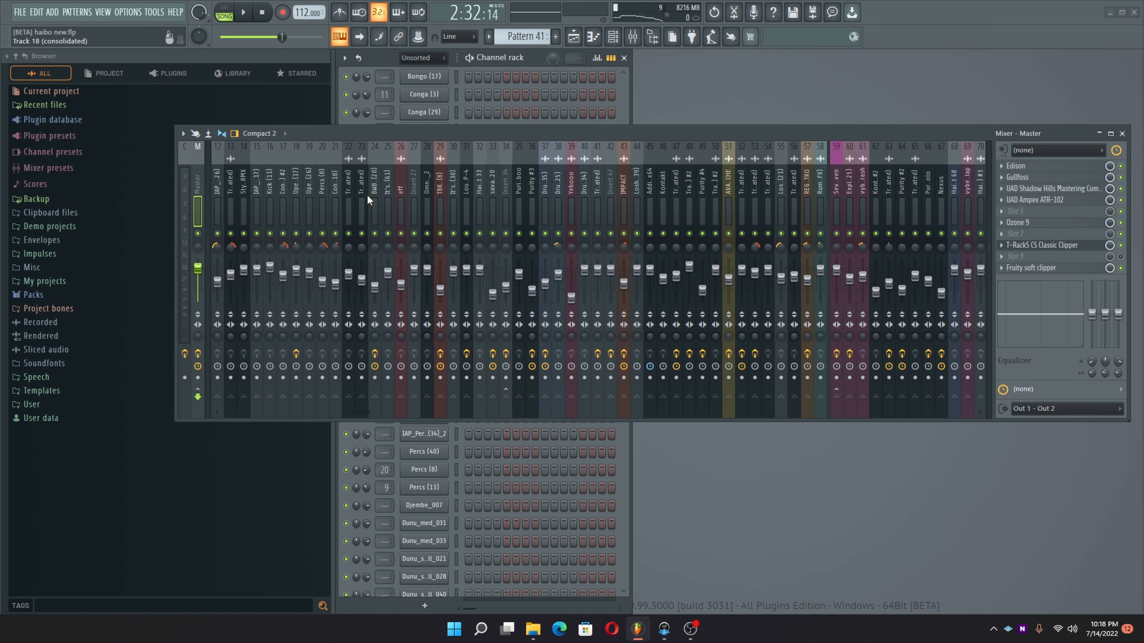
scroll(367, 195, up, 7)
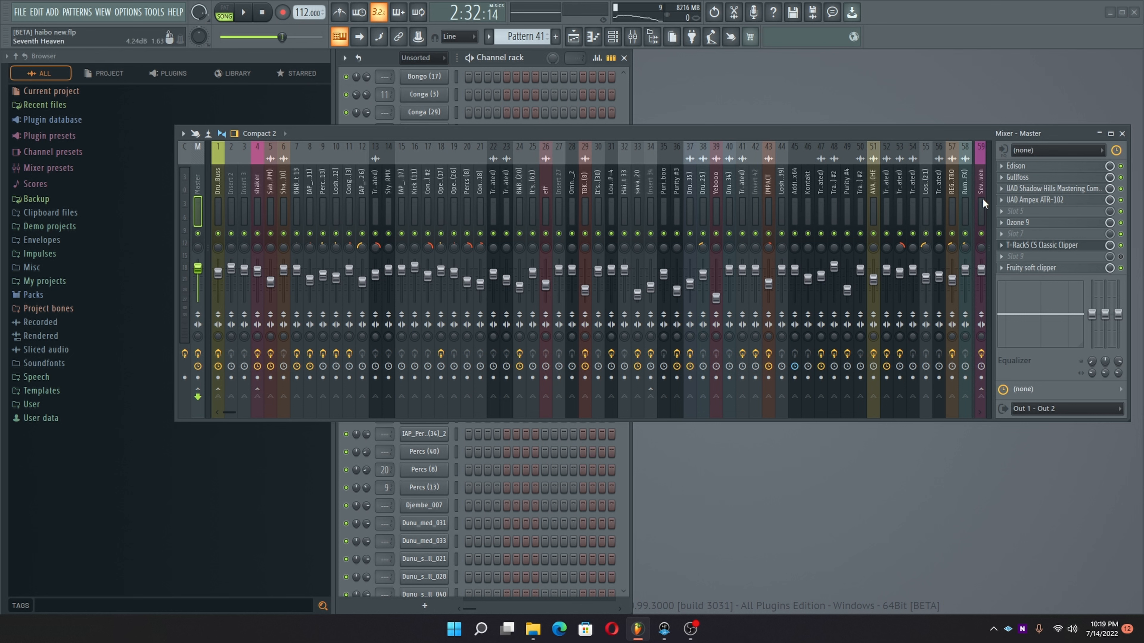
Step: Select the Drum Buss mixer track and inspect its effect chain
click(229, 180)
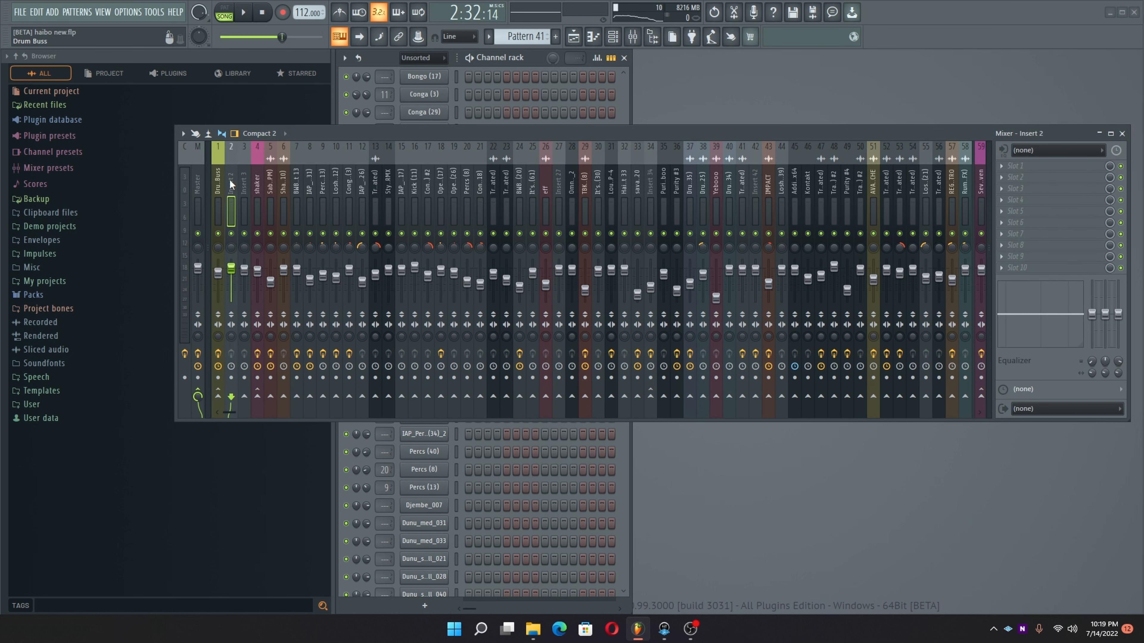
click(218, 198)
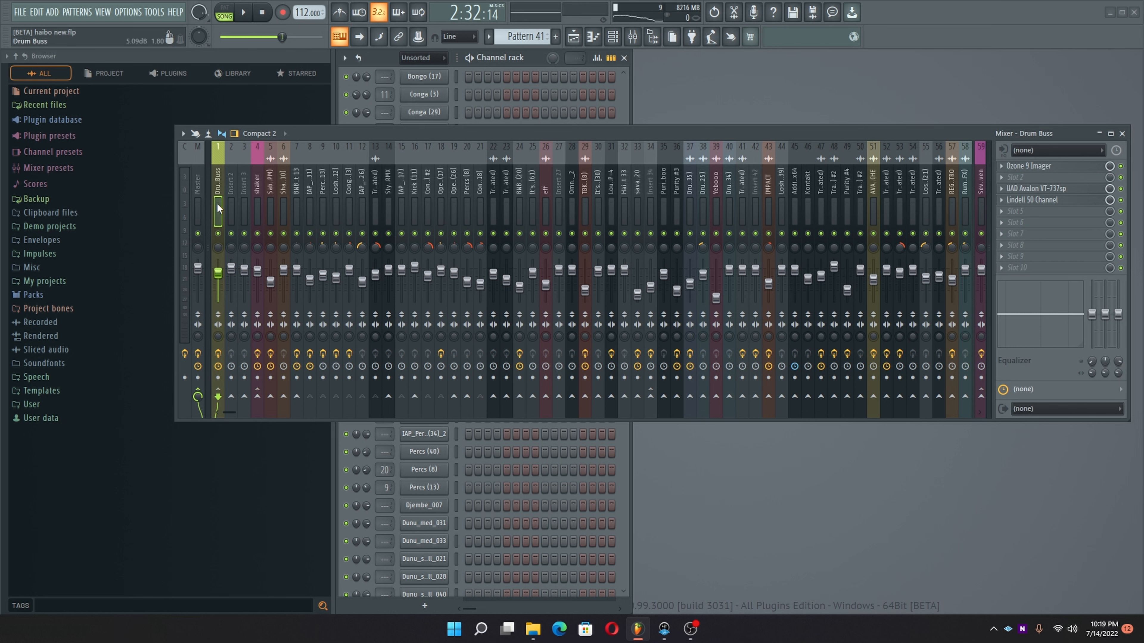
mouse_move(218, 203)
mouse_down()
mouse_move(281, 212)
mouse_move(221, 218)
mouse_up()
Step: Inspect the shaker bus's effects on mixer track 4 and the routing of the individual shakers on tracks 5 and 6
click(259, 208)
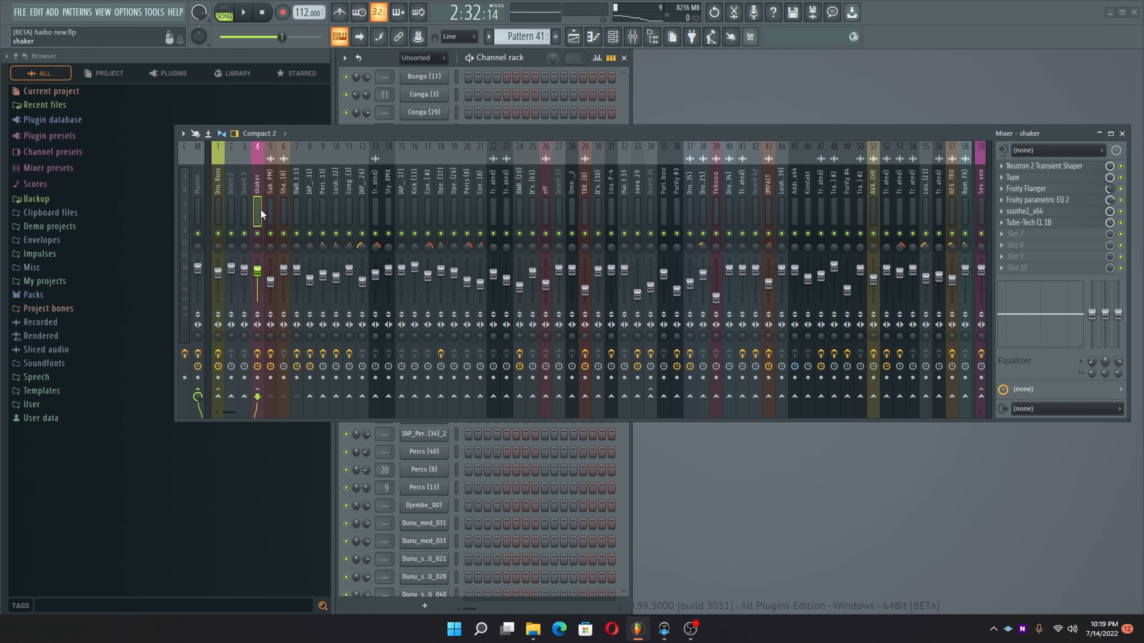
click(265, 209)
click(278, 215)
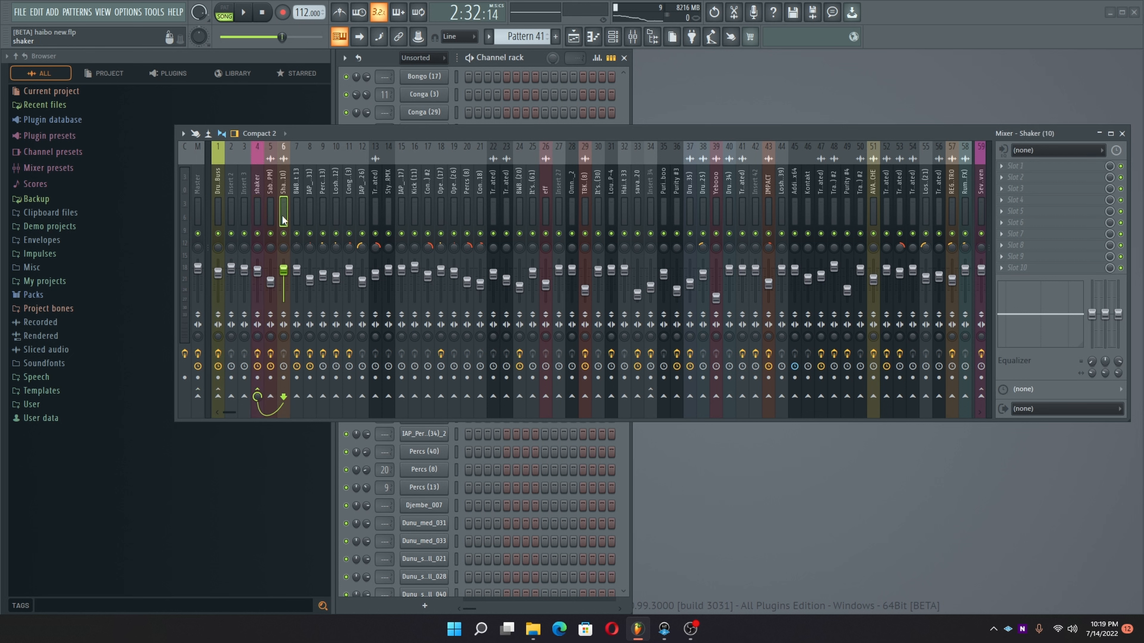
Step: Check the effects and routing of Shaker (10), IAP_Percs (31) and Conga (29) #2, and return to the Drum Buss track
click(298, 213)
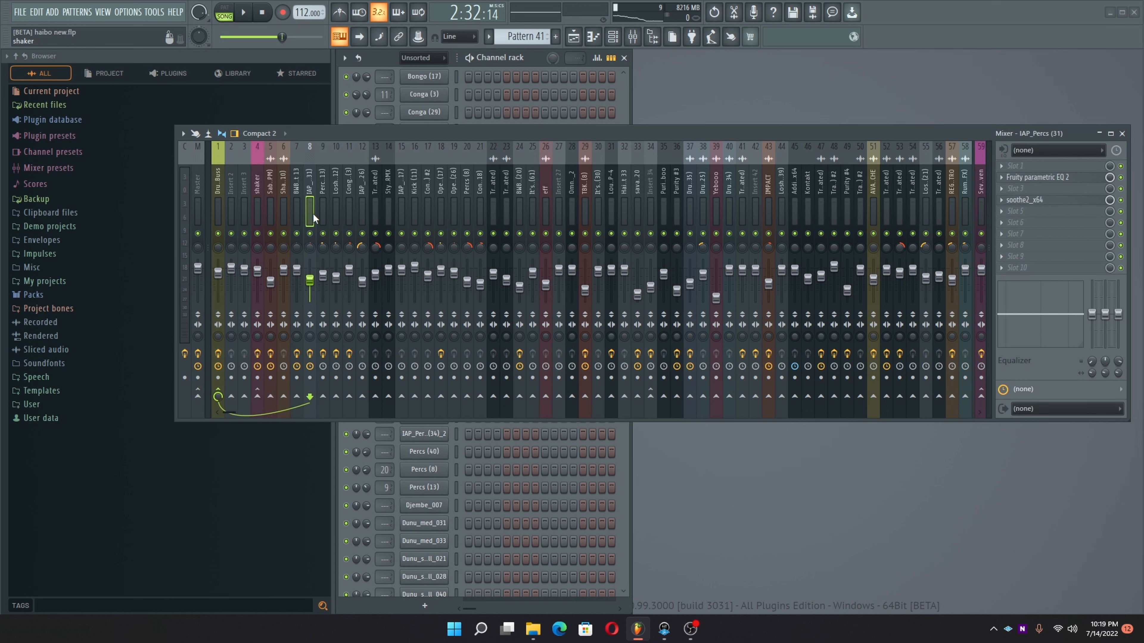
click(288, 206)
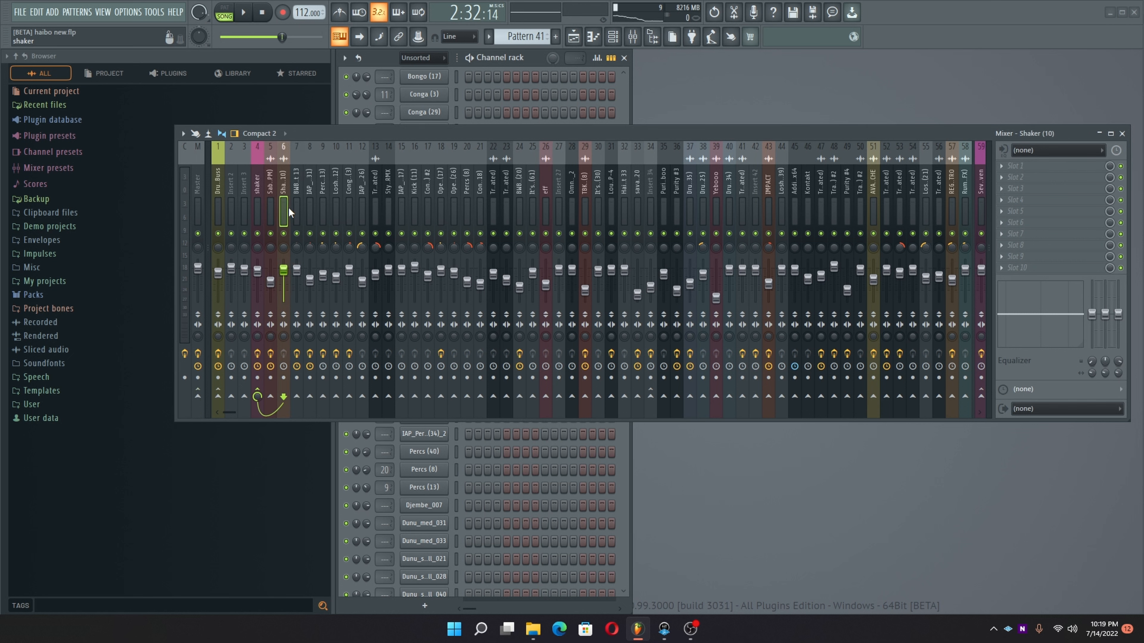
click(300, 205)
click(428, 207)
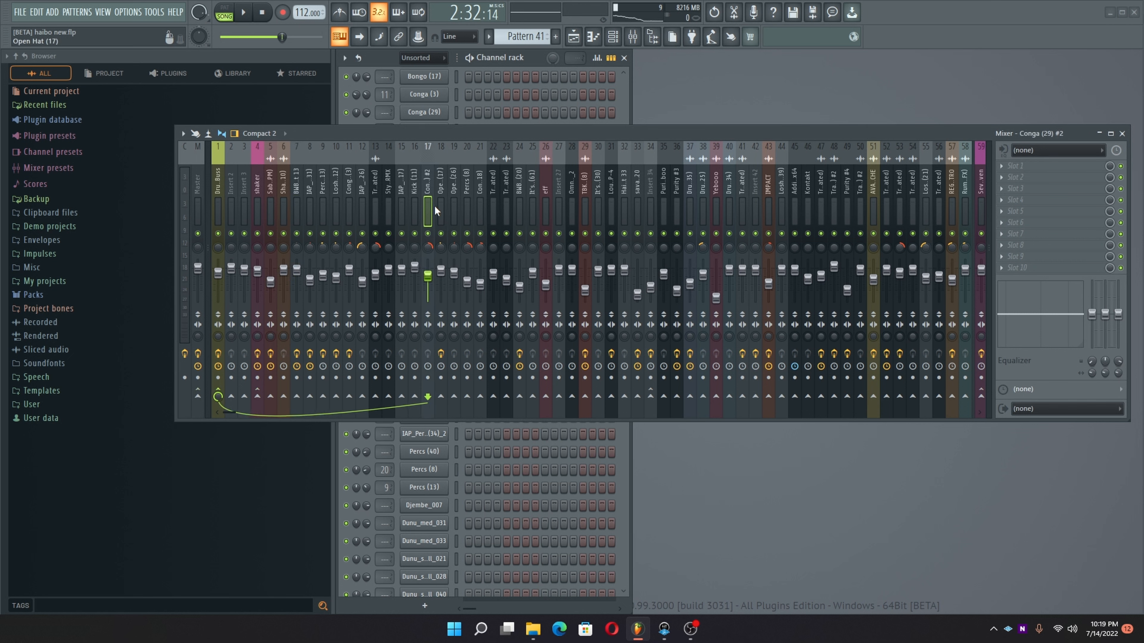
click(218, 201)
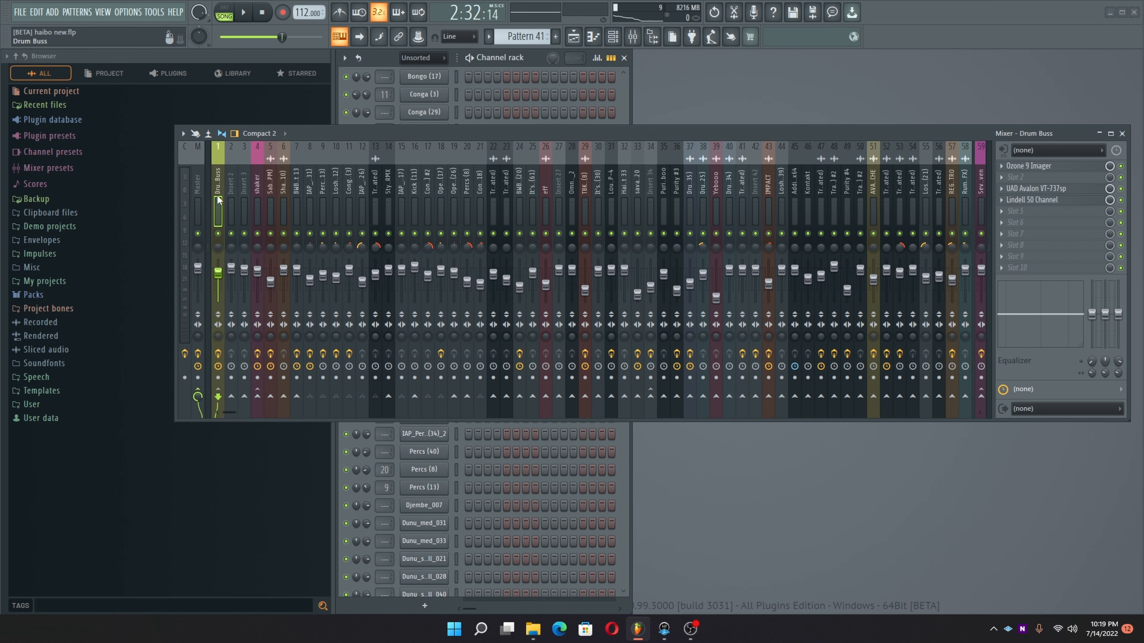
Step: Toggle the solo state of the Drum Buss mixer track and play the song to audition its contribution
right_click(220, 233)
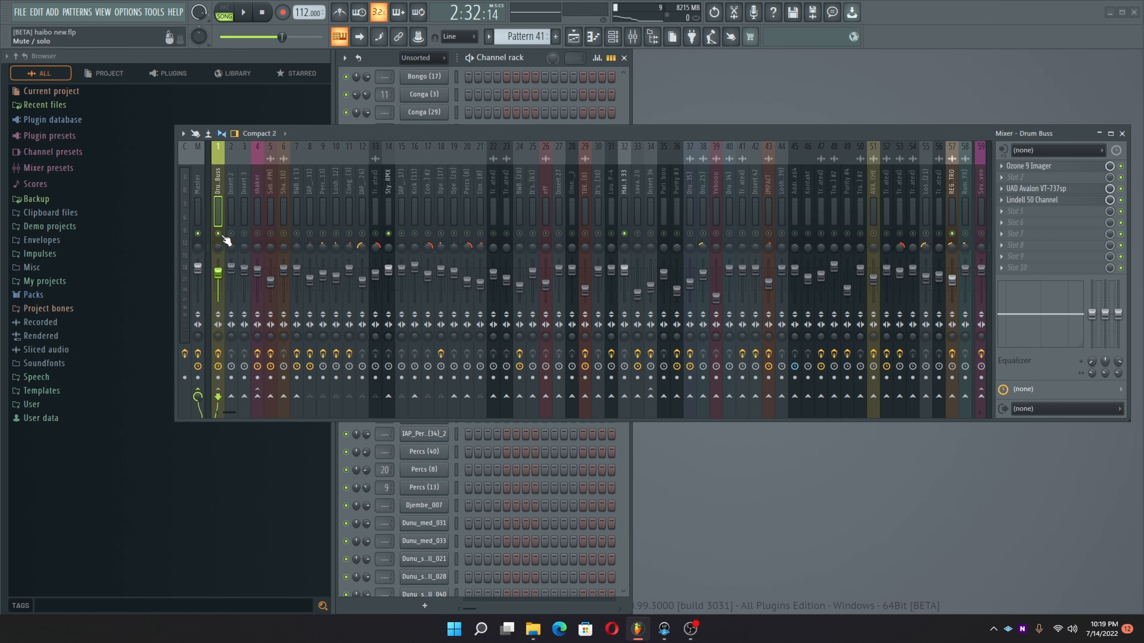
right_click(222, 235)
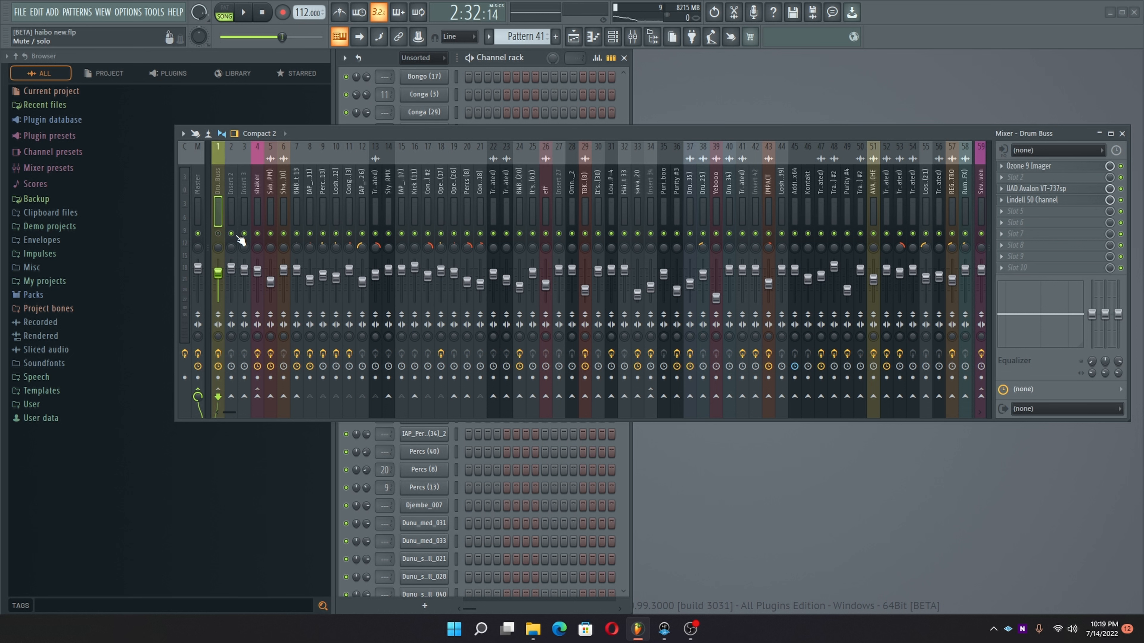
key(space)
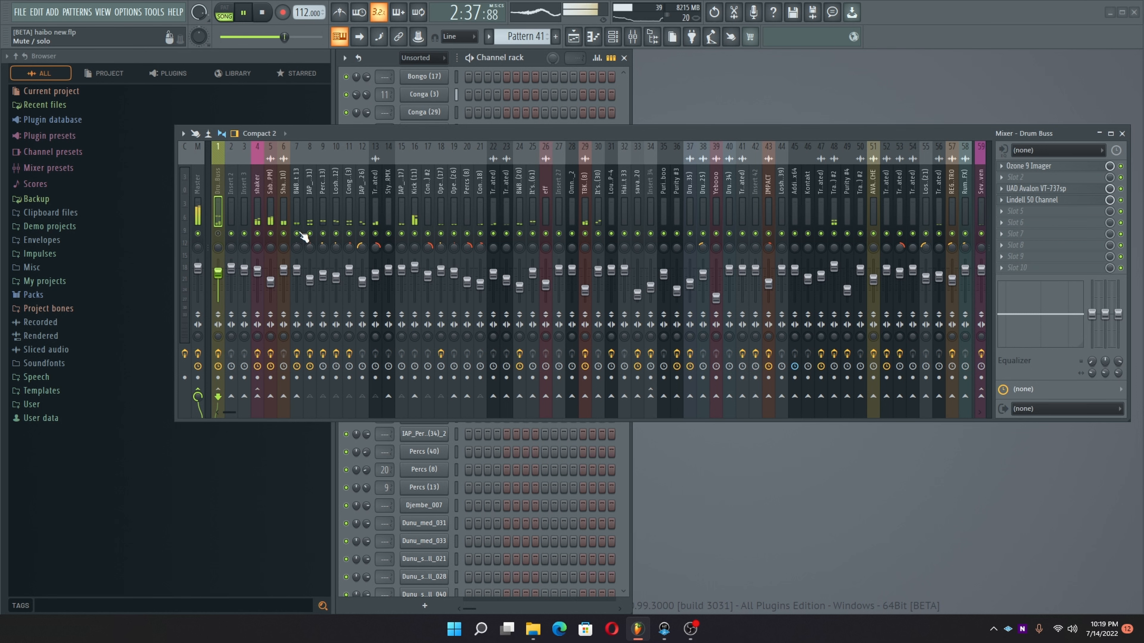
scroll(319, 200, down, 4)
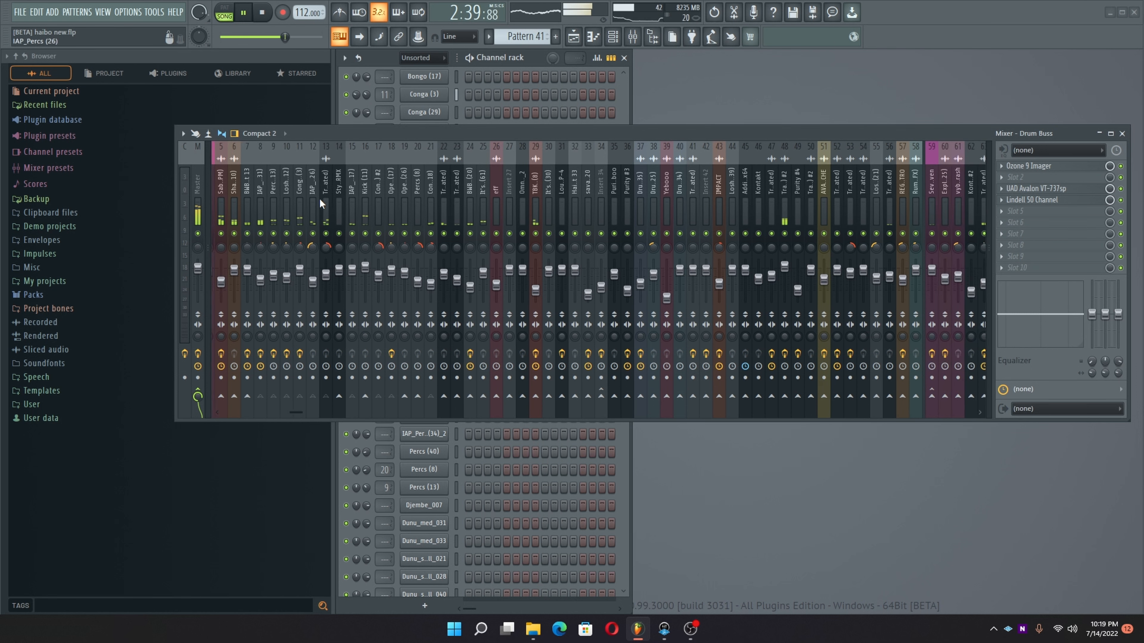
scroll(319, 200, up, 4)
key(space)
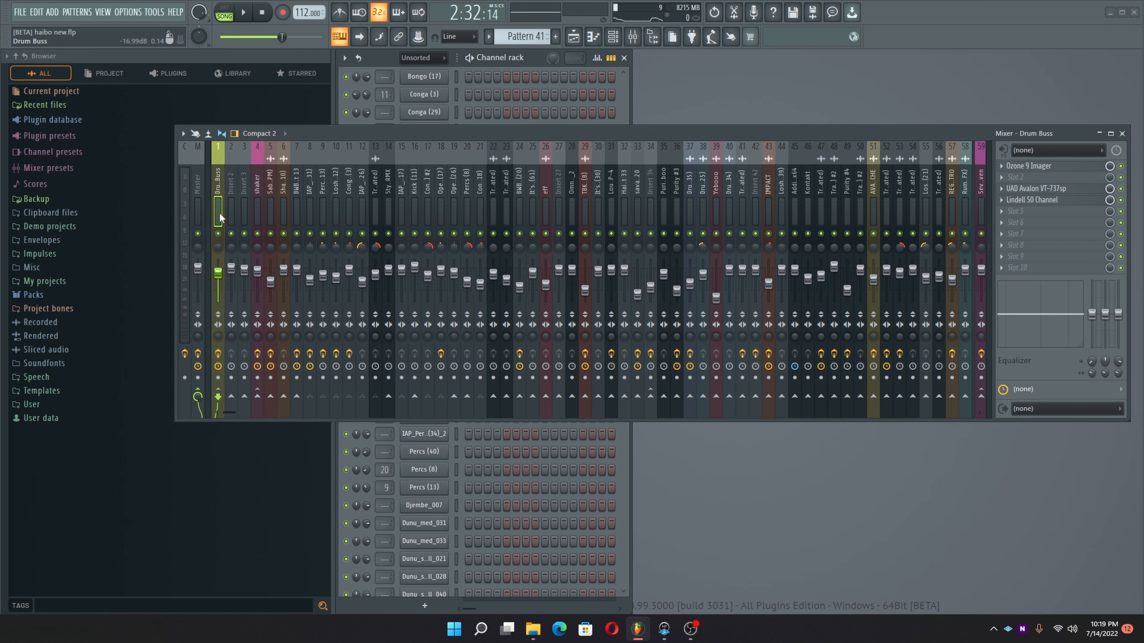
key(space)
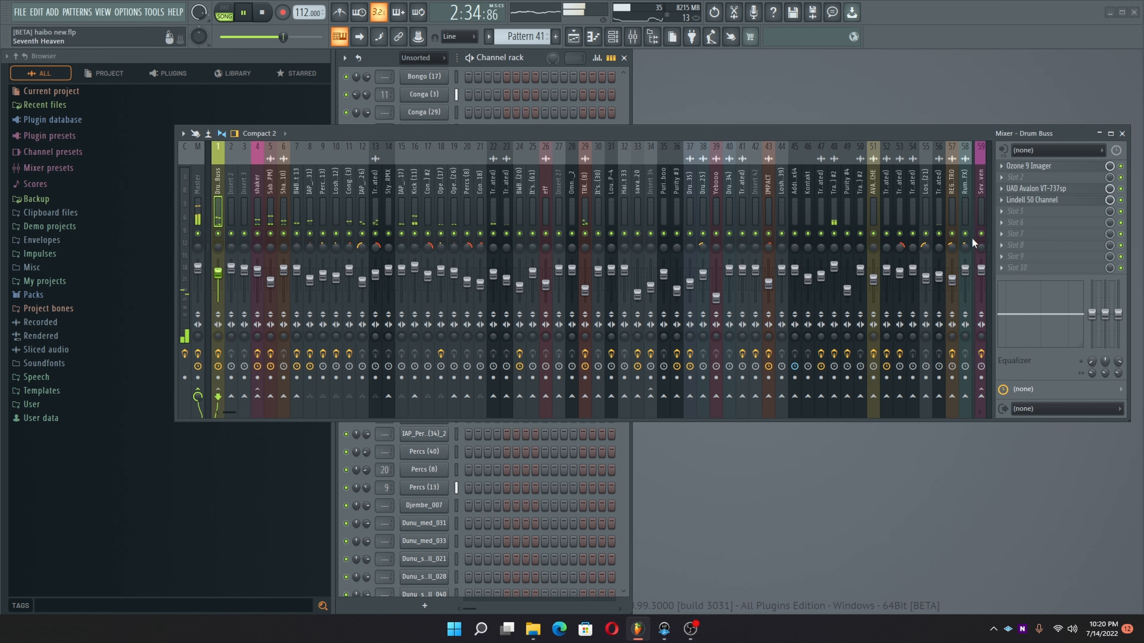
key(space)
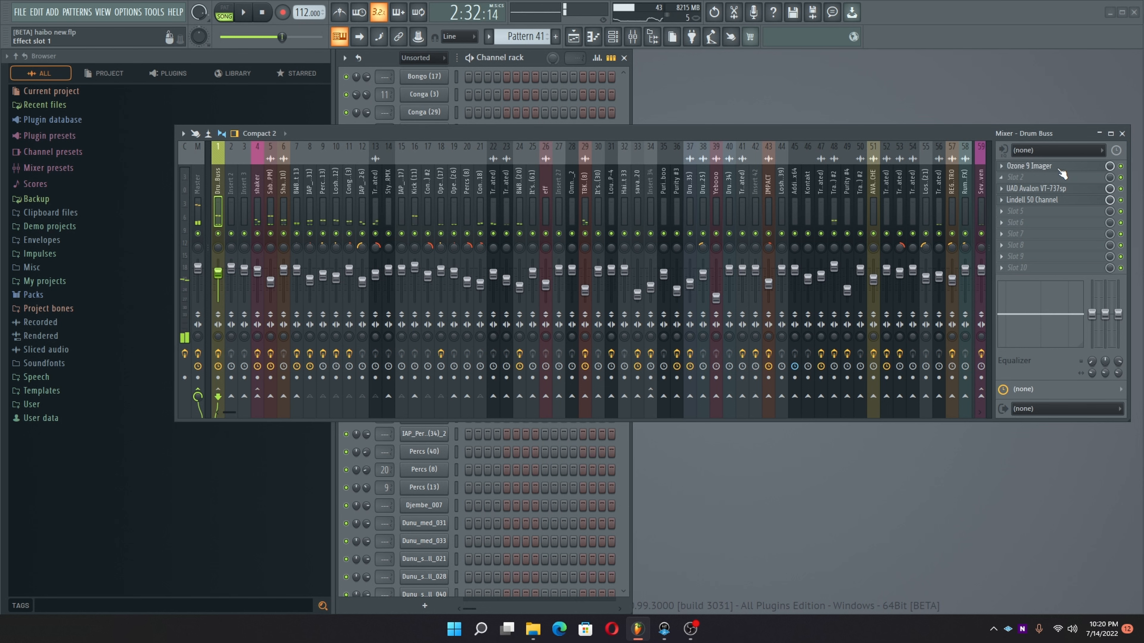
Step: Search the full effect plugin list for "imager" and reload Ozone 9 Imager in slot 1 of the Drum Buss
click(1060, 169)
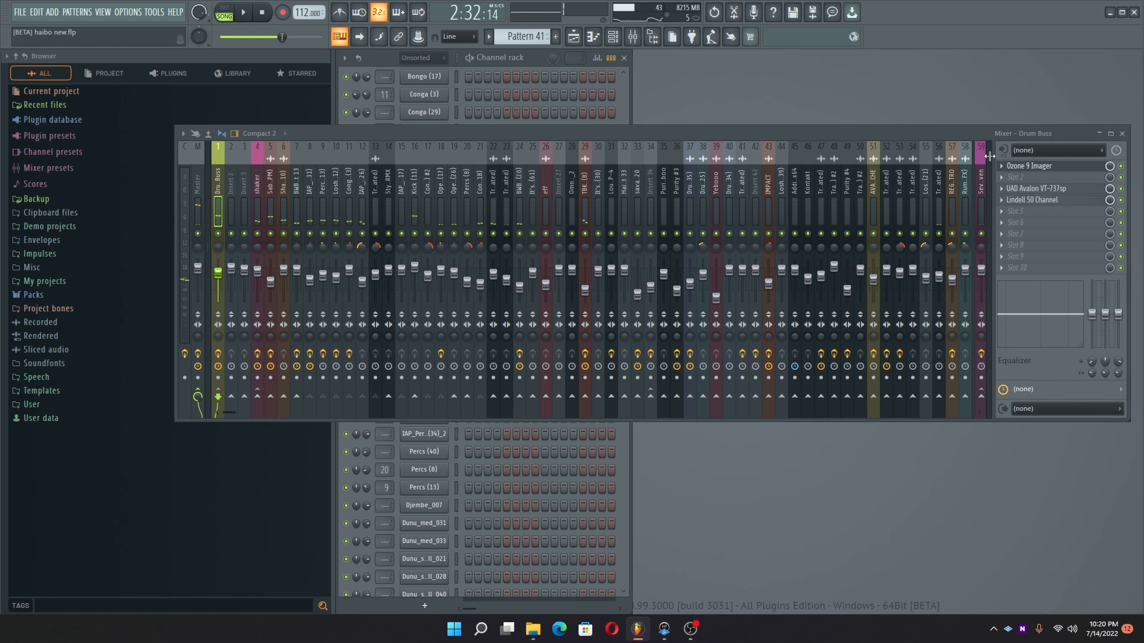
drag(869, 136, 633, 257)
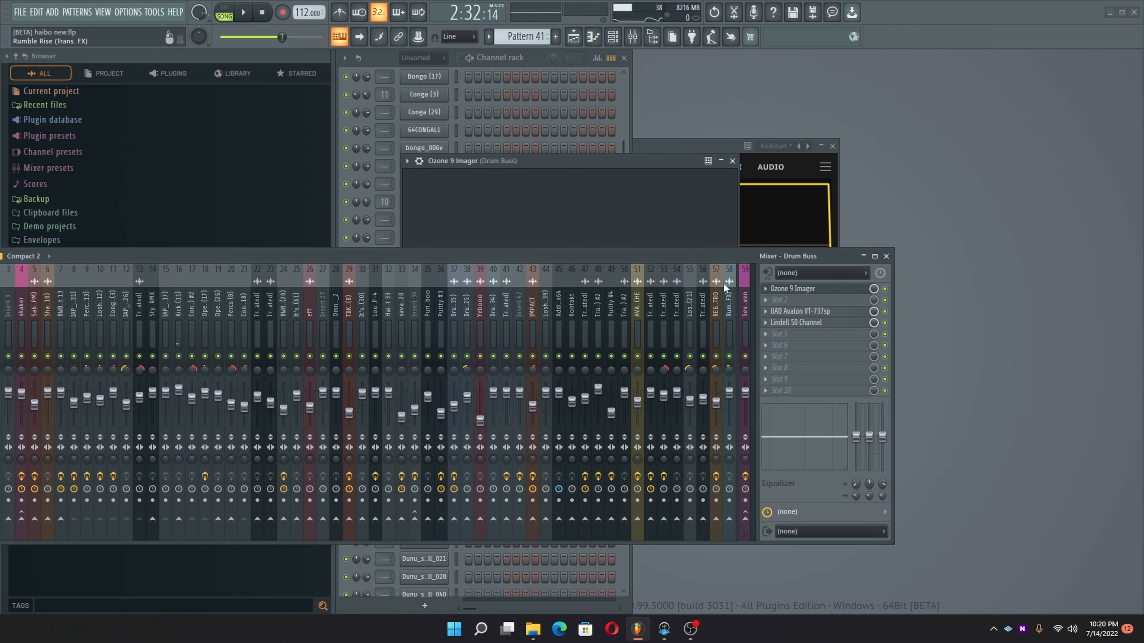
click(765, 288)
mouse_move(772, 303)
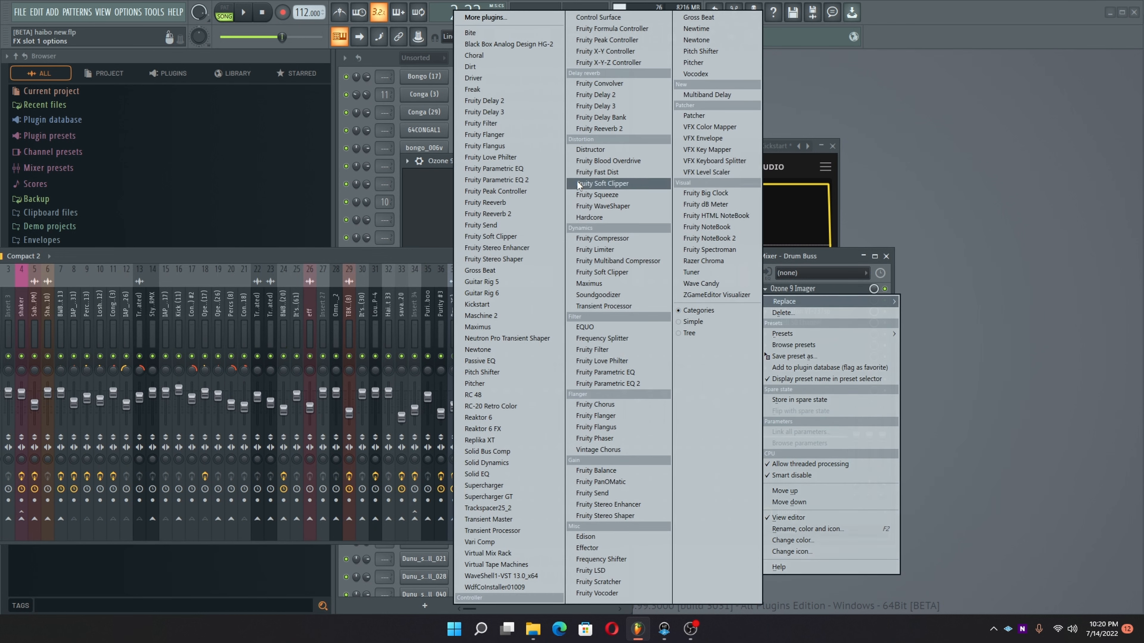
click(508, 18)
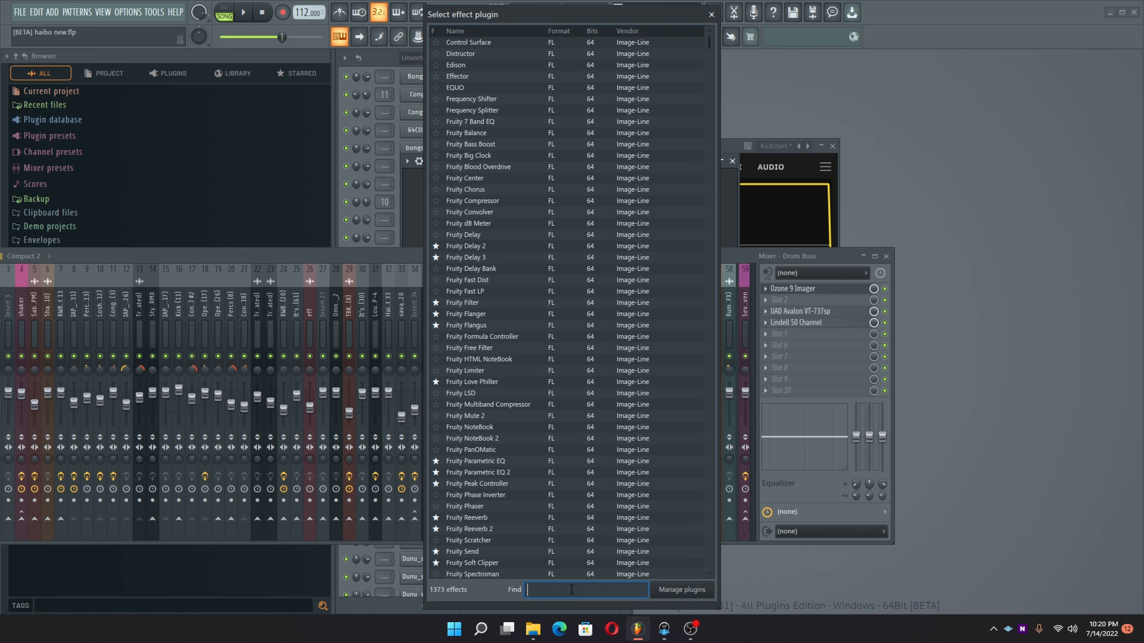
text(ima)
key(BackSpace)
key(BackSpace)
key(BackSpace)
key(BackSpace)
key(BackSpace)
text(imager)
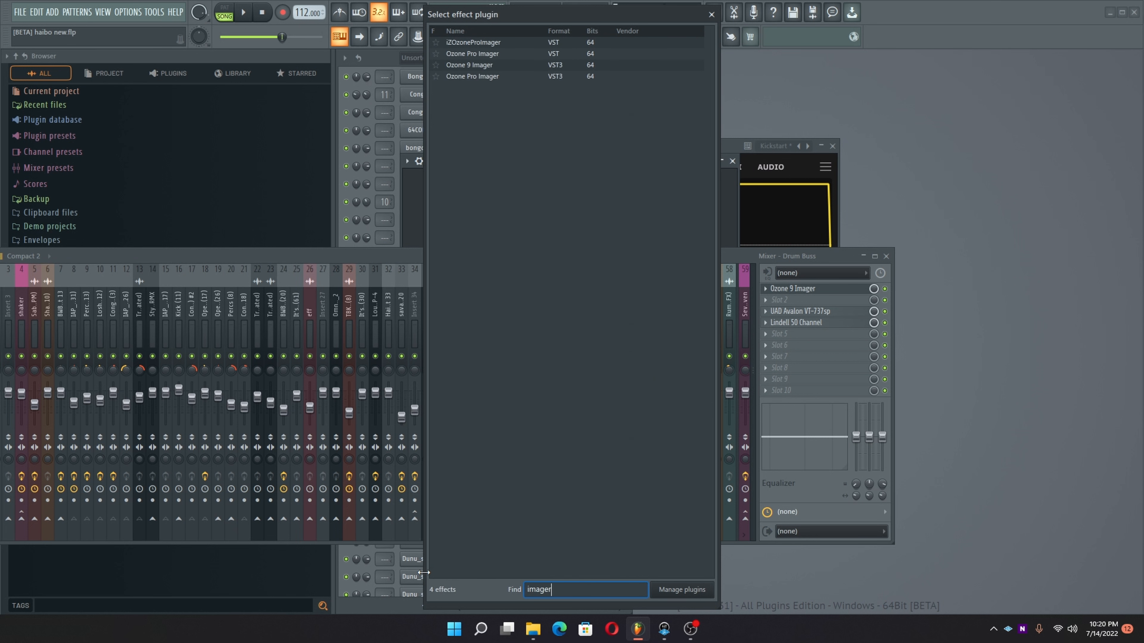
double_click(497, 55)
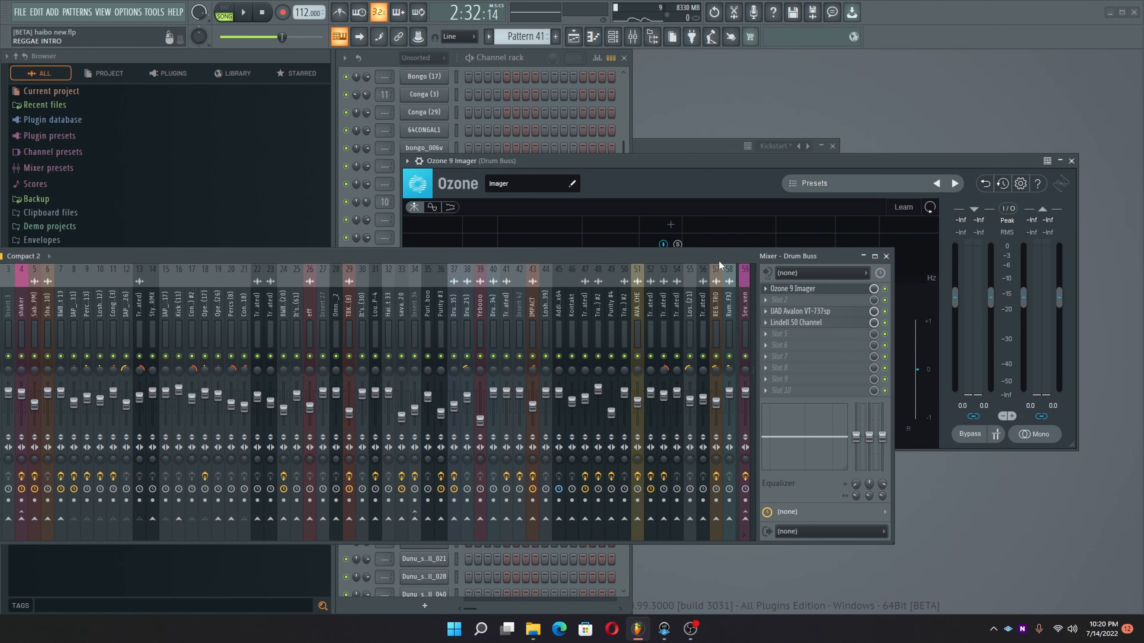
Step: Enable Stereoize and set Band 1 Width to 6.3 in the Drum Buss's Ozone Imager during playback, and close the plugin
drag(730, 256, 319, 399)
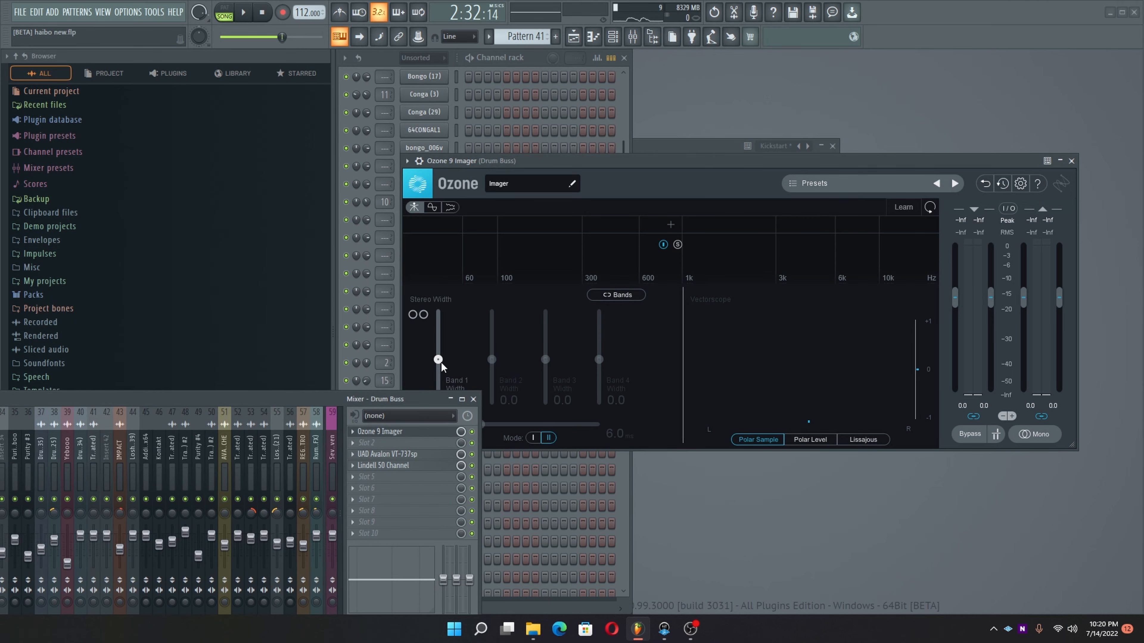
click(472, 399)
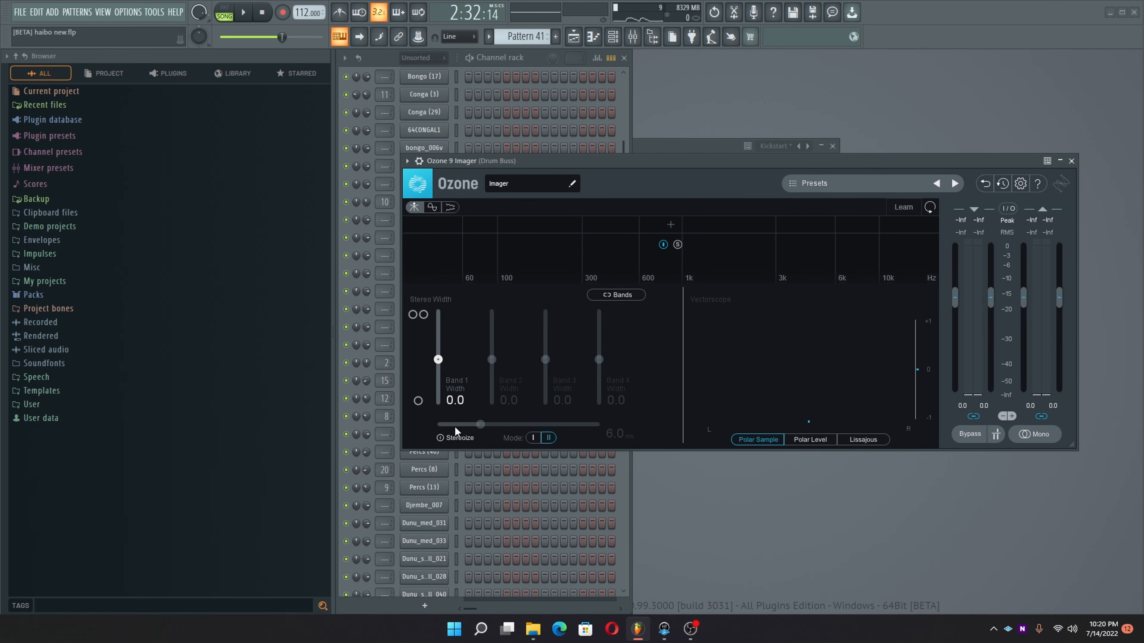
click(441, 438)
key(space)
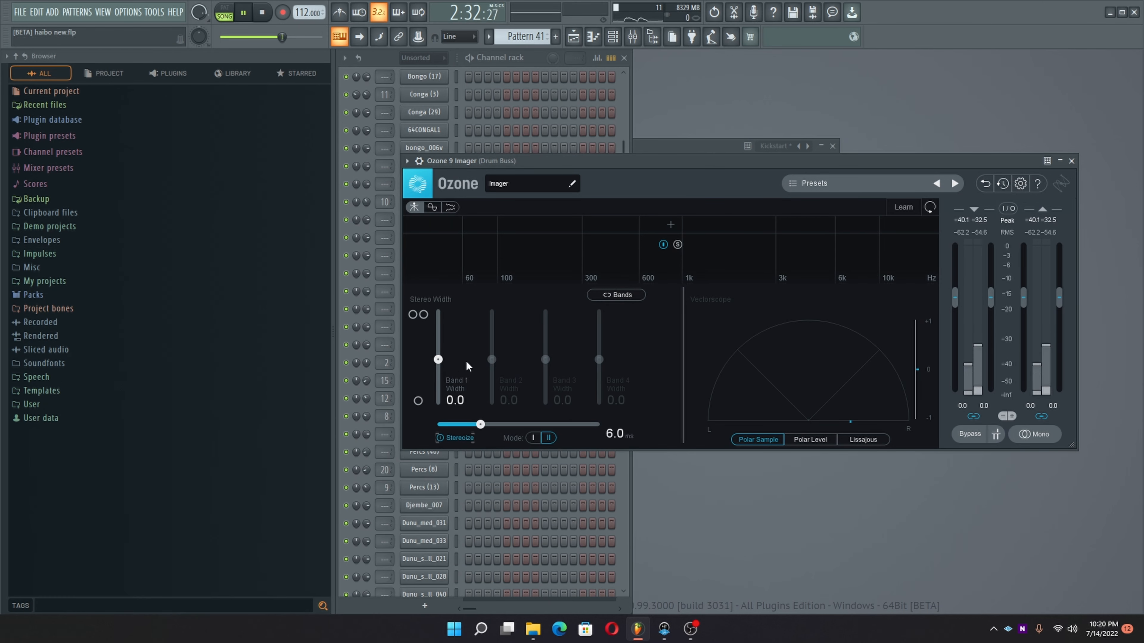
drag(439, 361, 438, 357)
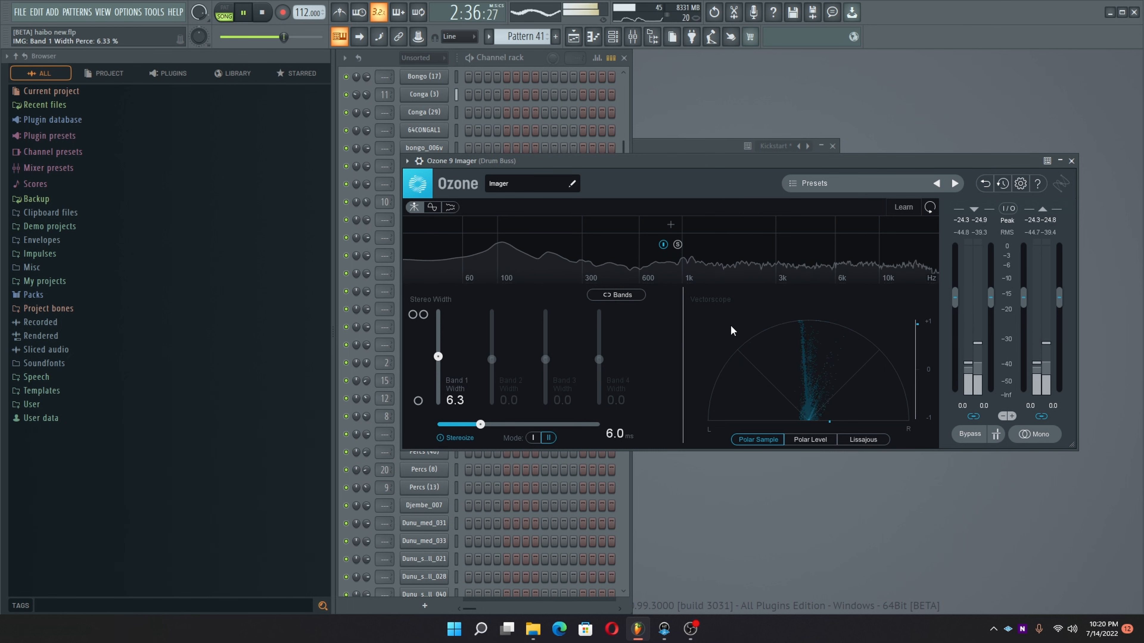
click(1072, 162)
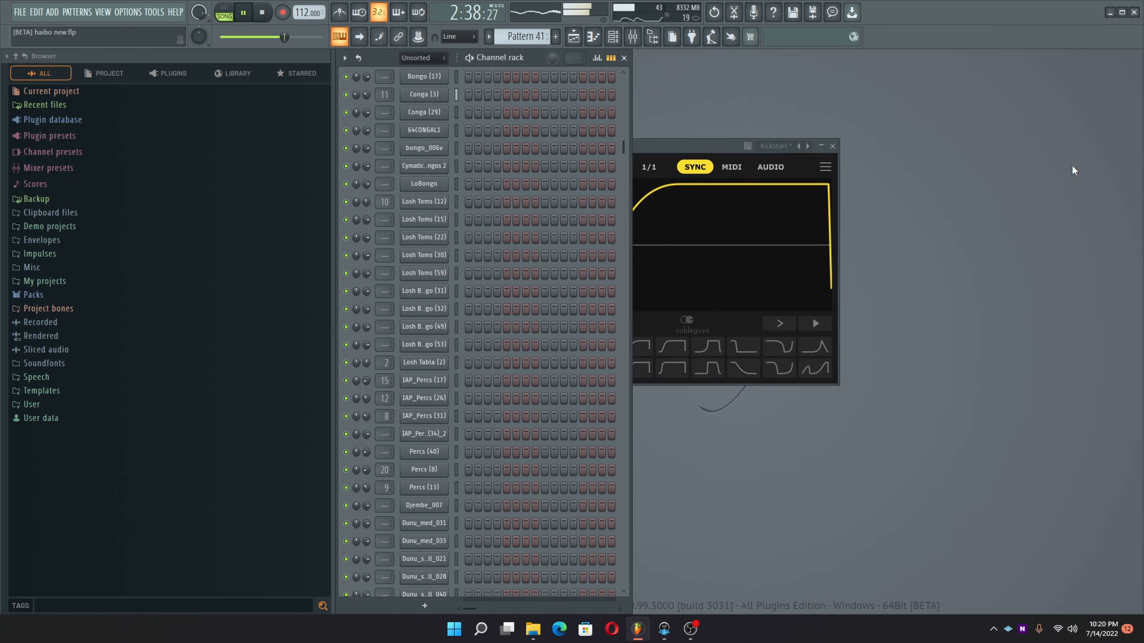
Step: Close the Kickstart window, bring the mixer back into full view, select the Drum Buss track and stop playback
click(833, 146)
click(633, 37)
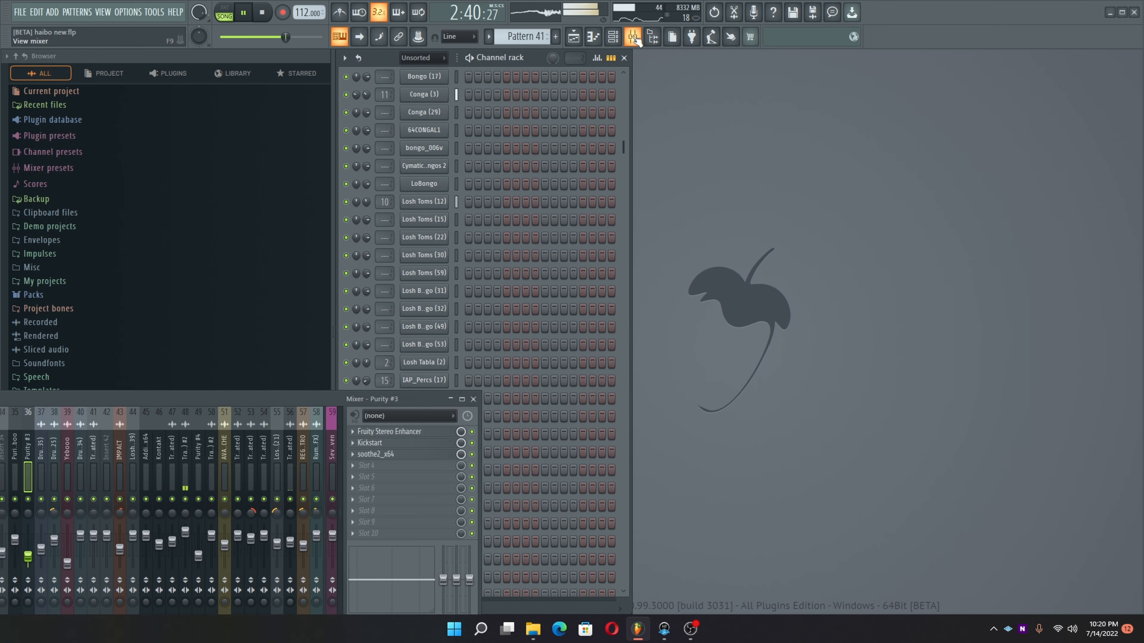
drag(307, 400, 872, 150)
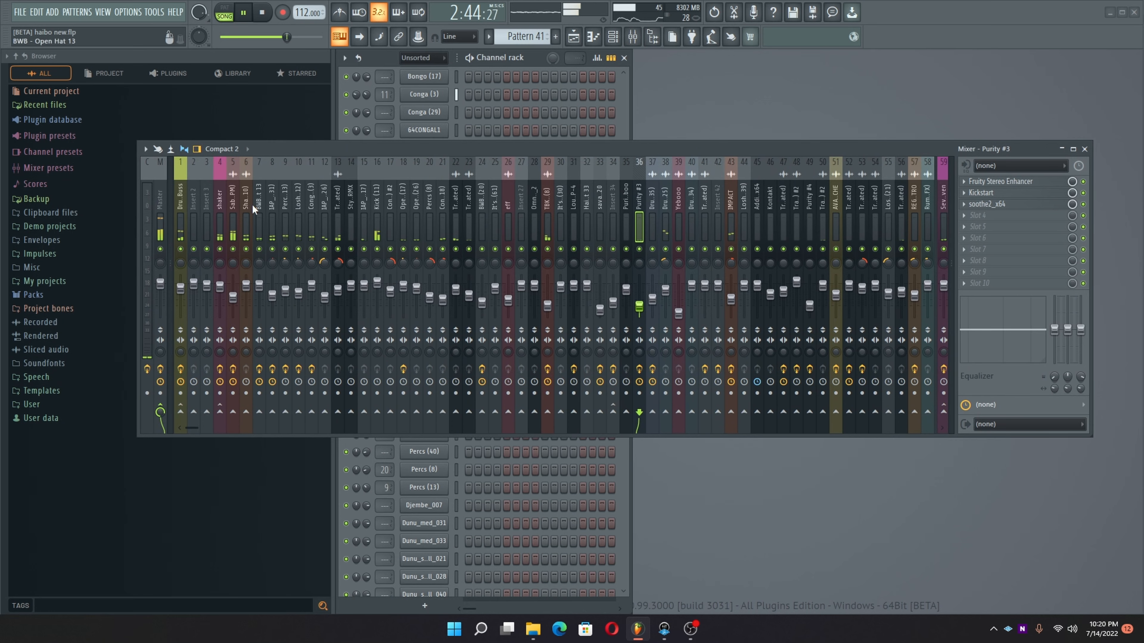
click(181, 221)
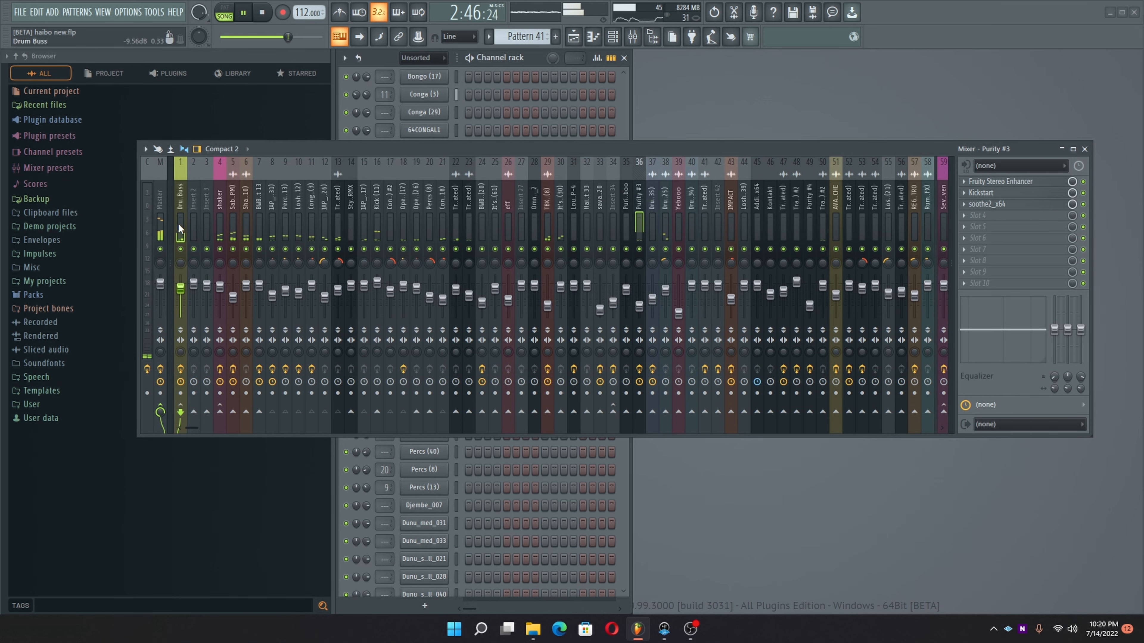
key(space)
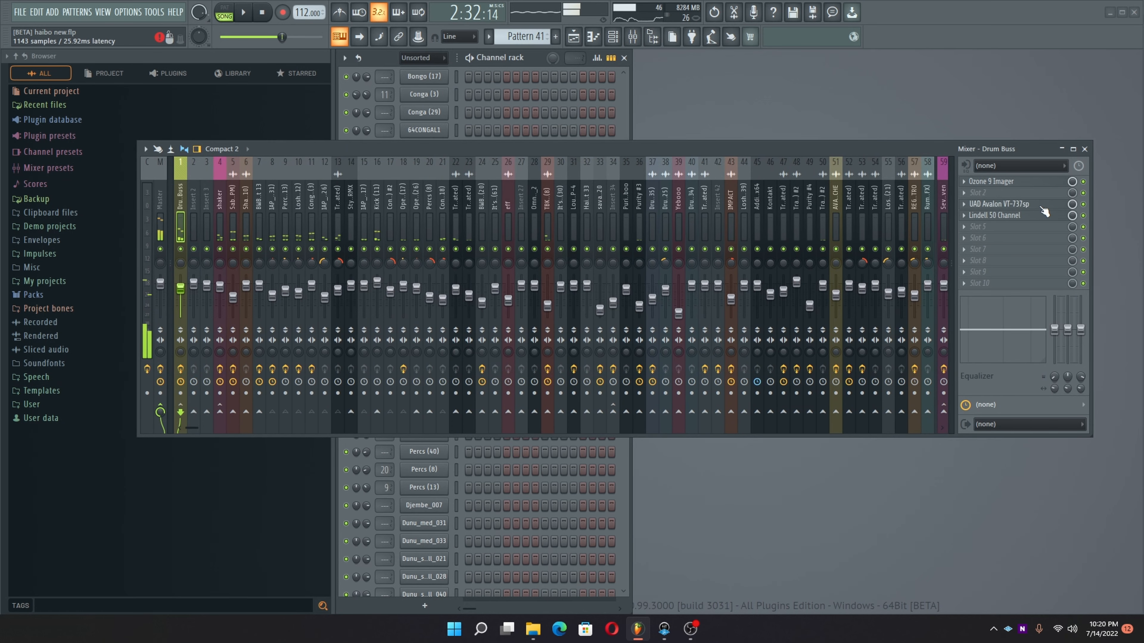
Step: Open the Drum Buss's UAD Avalon VT-737sp, inspect its preamp, compressor and EQ settings, and close it
click(1035, 205)
drag(941, 147, 499, 256)
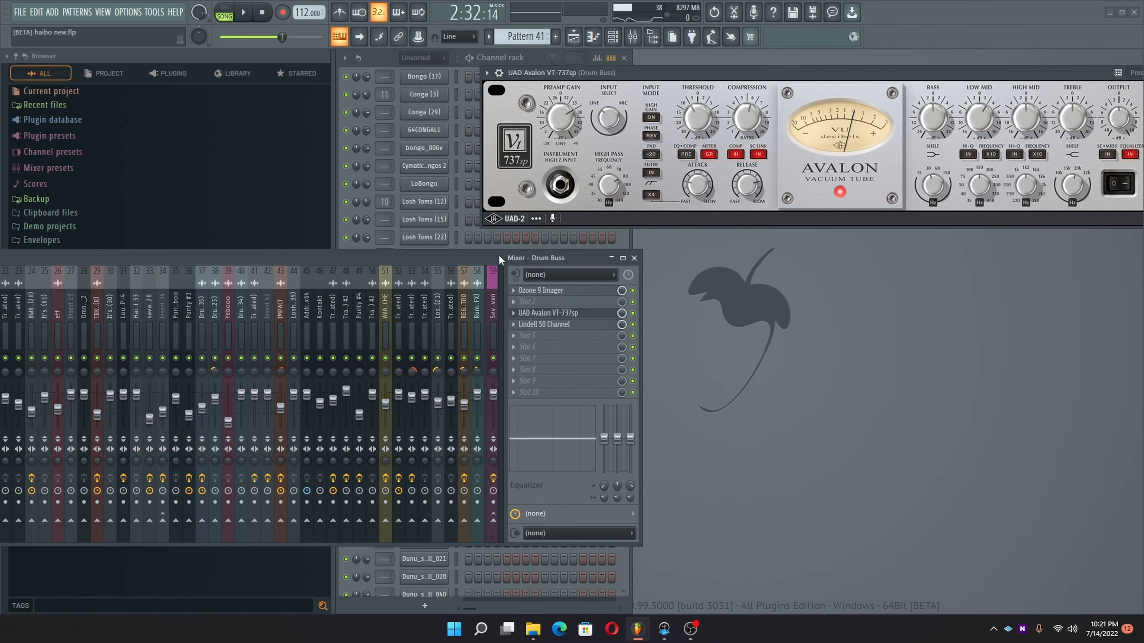
drag(824, 75, 726, 86)
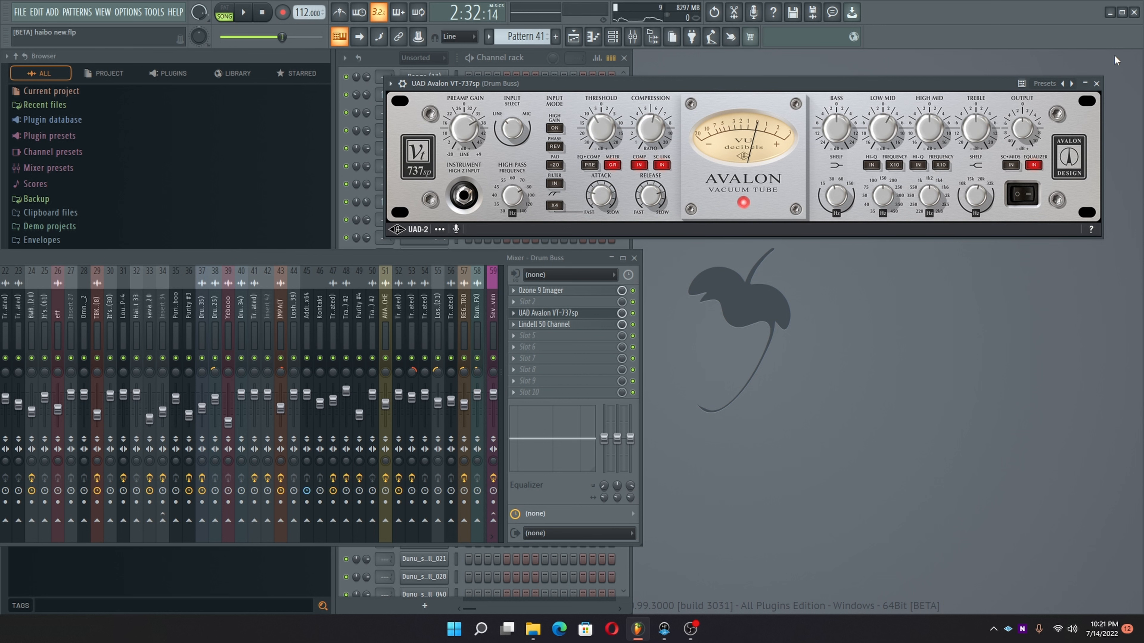
click(1096, 83)
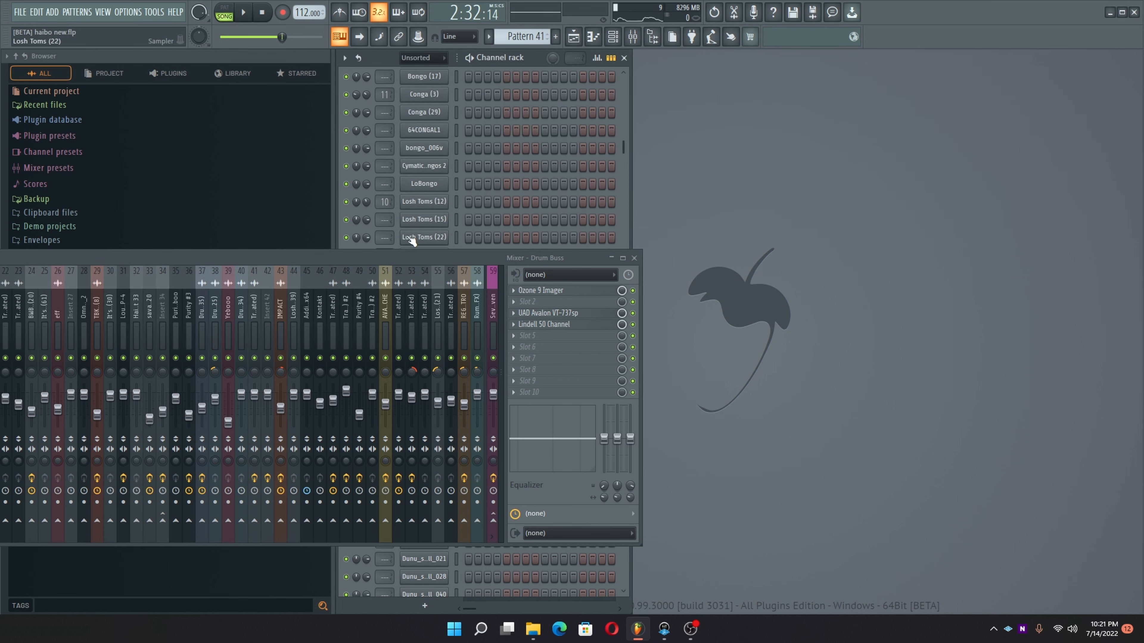
Step: Open the Drum Buss's Lindell 50 Channel and examine its EQ, compressor and gate settings with the song playing
drag(427, 259, 788, 121)
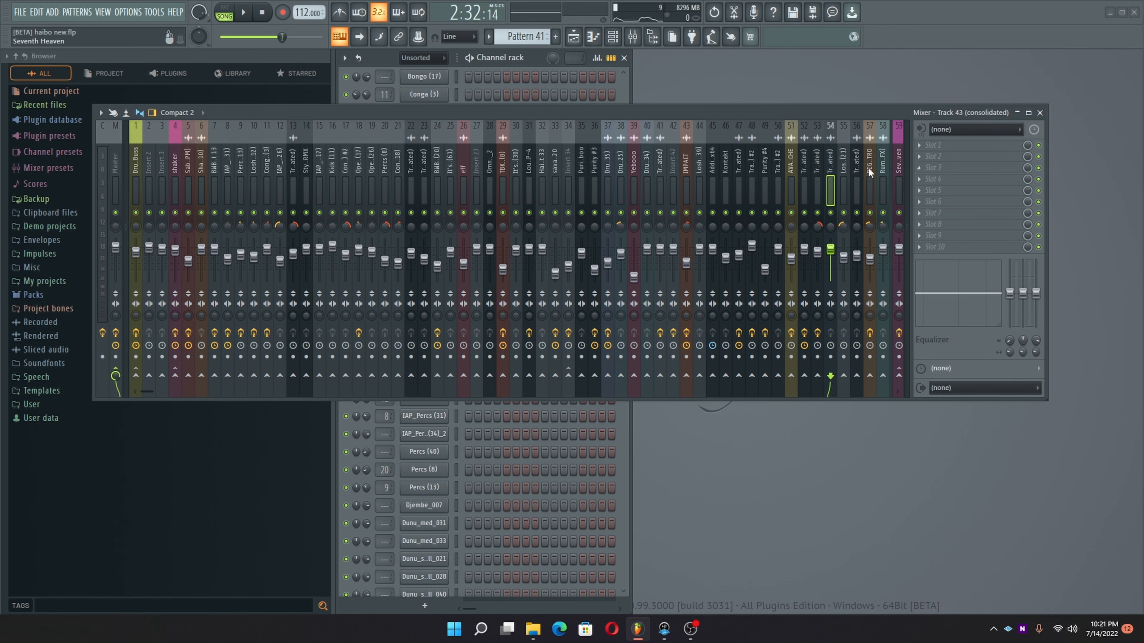
click(133, 181)
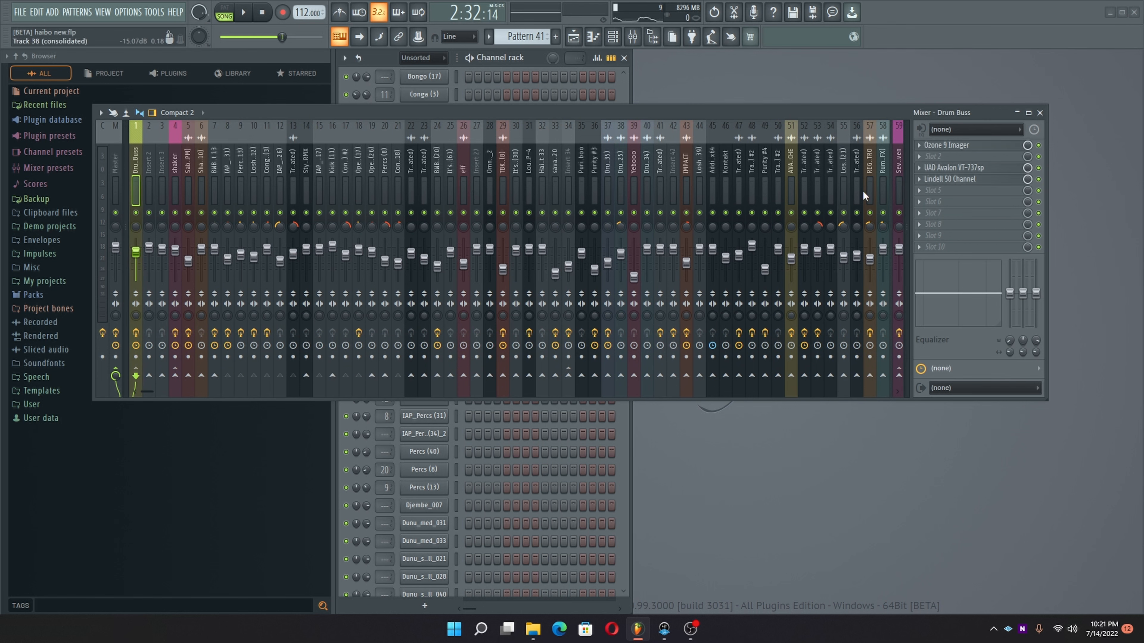
click(936, 182)
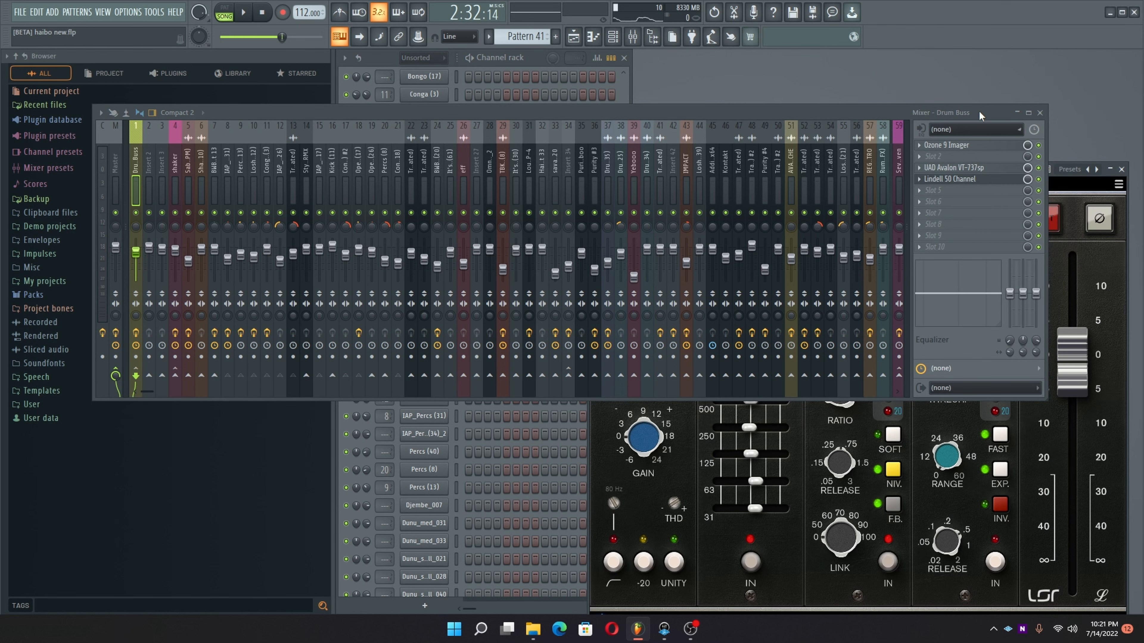
drag(979, 110, 411, 107)
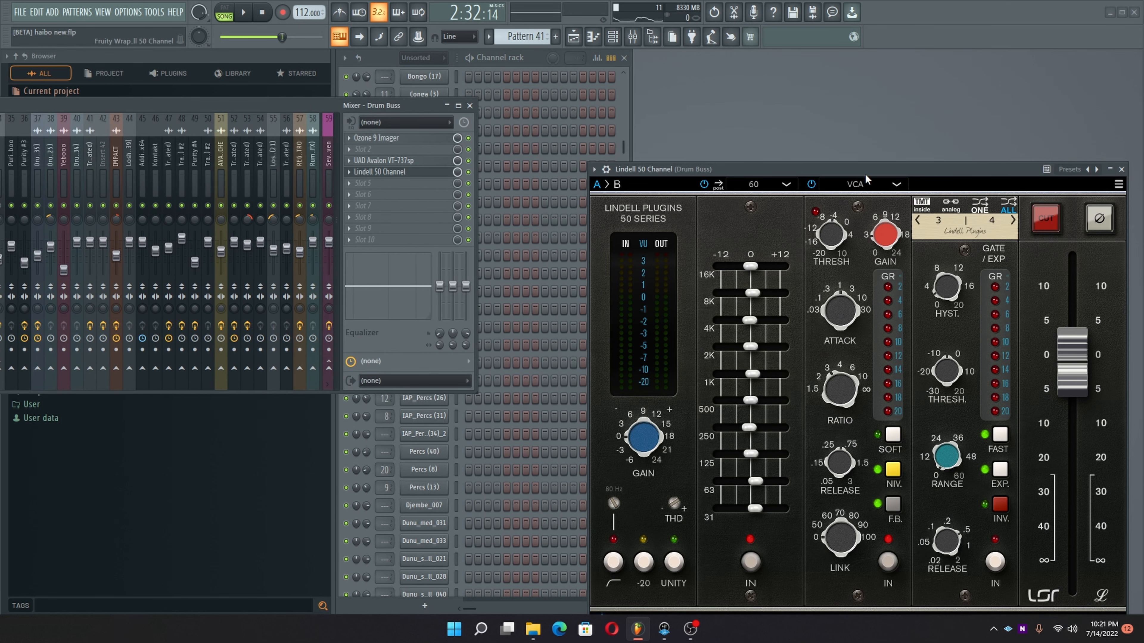
drag(865, 171, 800, 70)
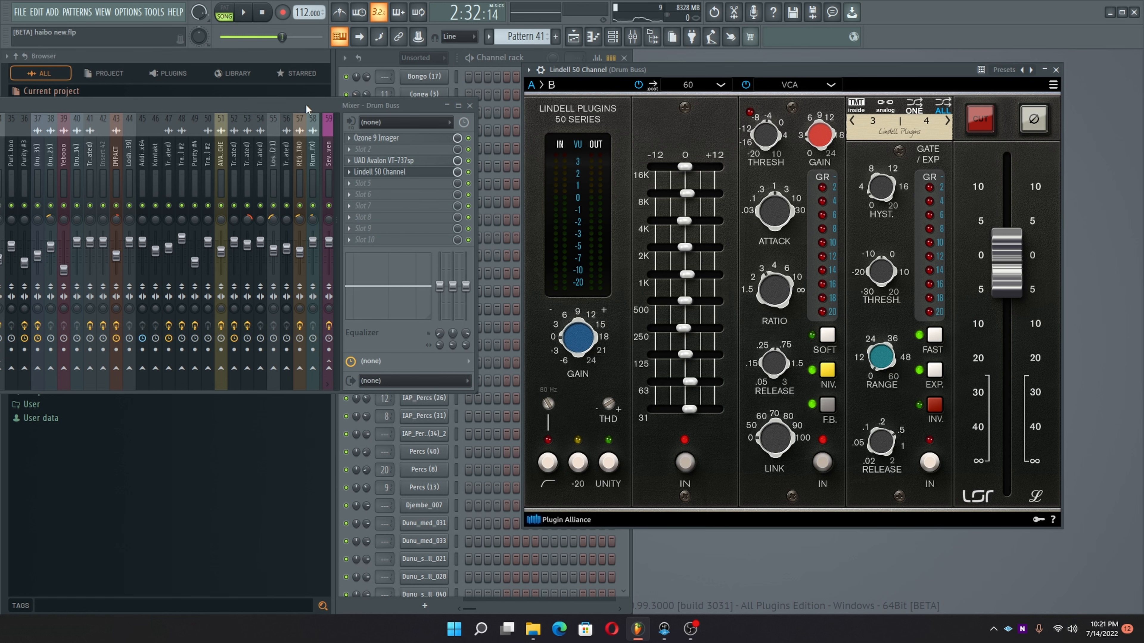
key(space)
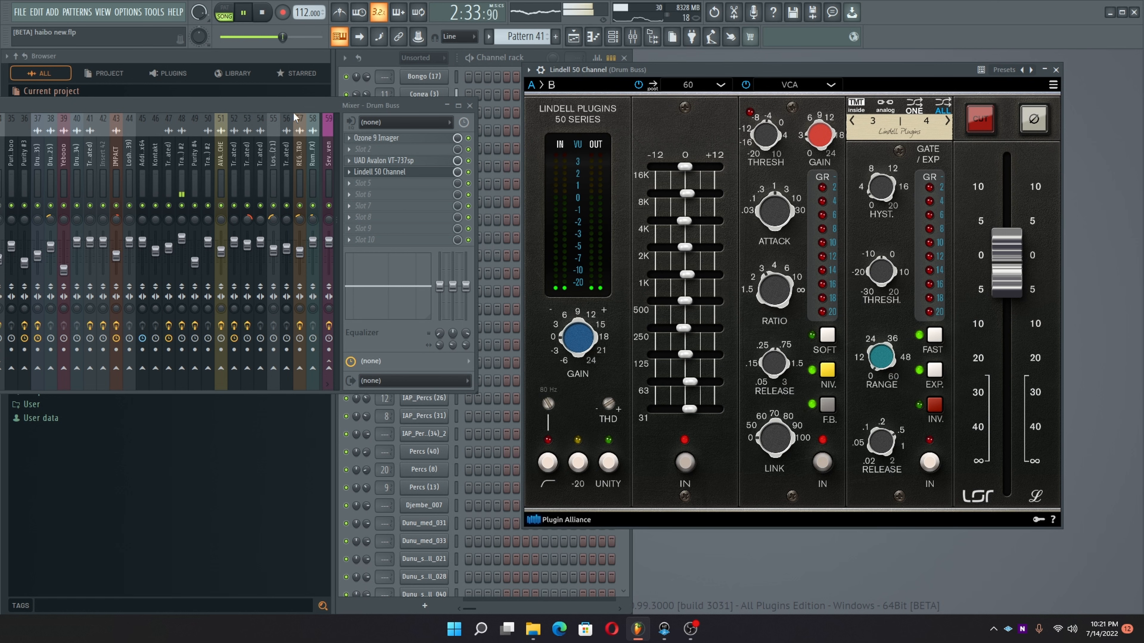
Step: Compare the Drum Buss with its effect slots bypassed and re-enabled while the song plays
drag(292, 106, 907, 168)
key(space)
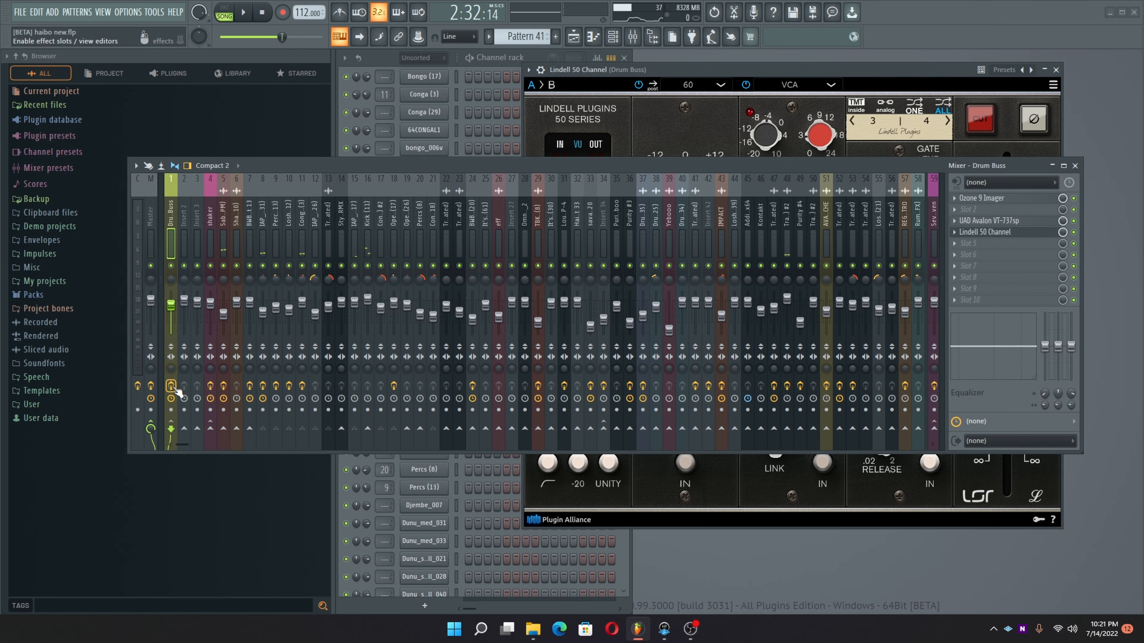
key(space)
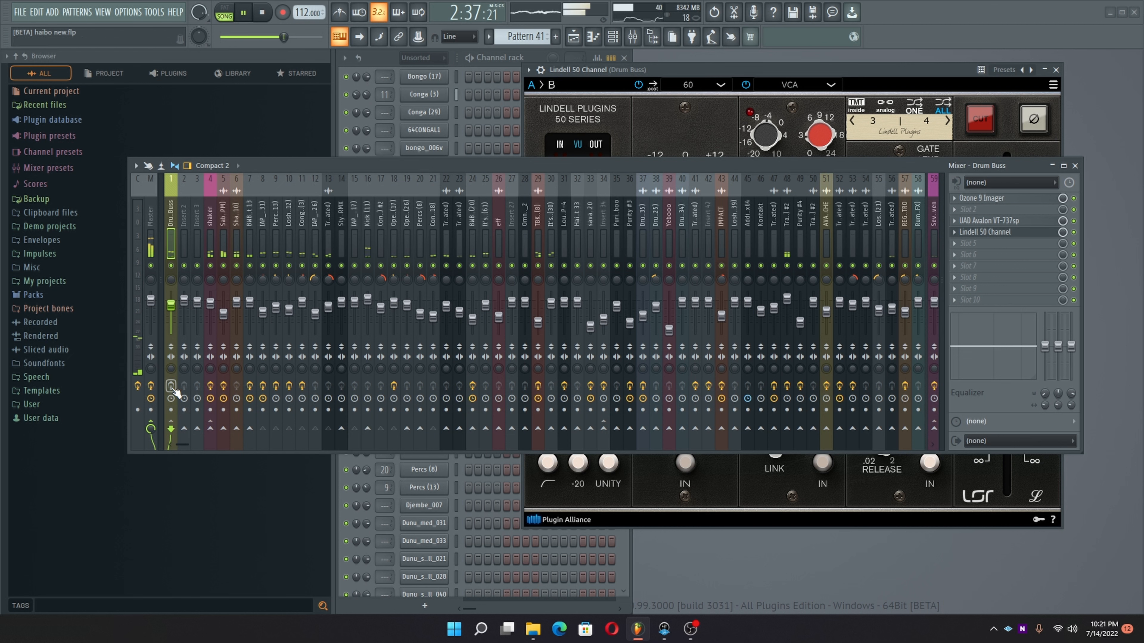
click(171, 387)
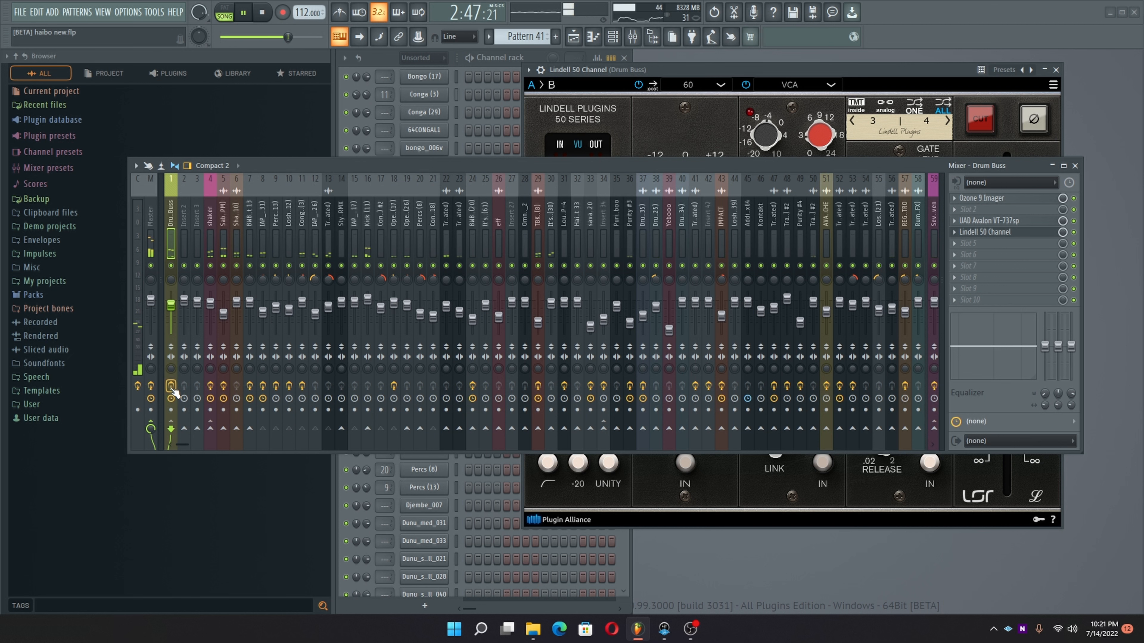
scroll(247, 239, down, 3)
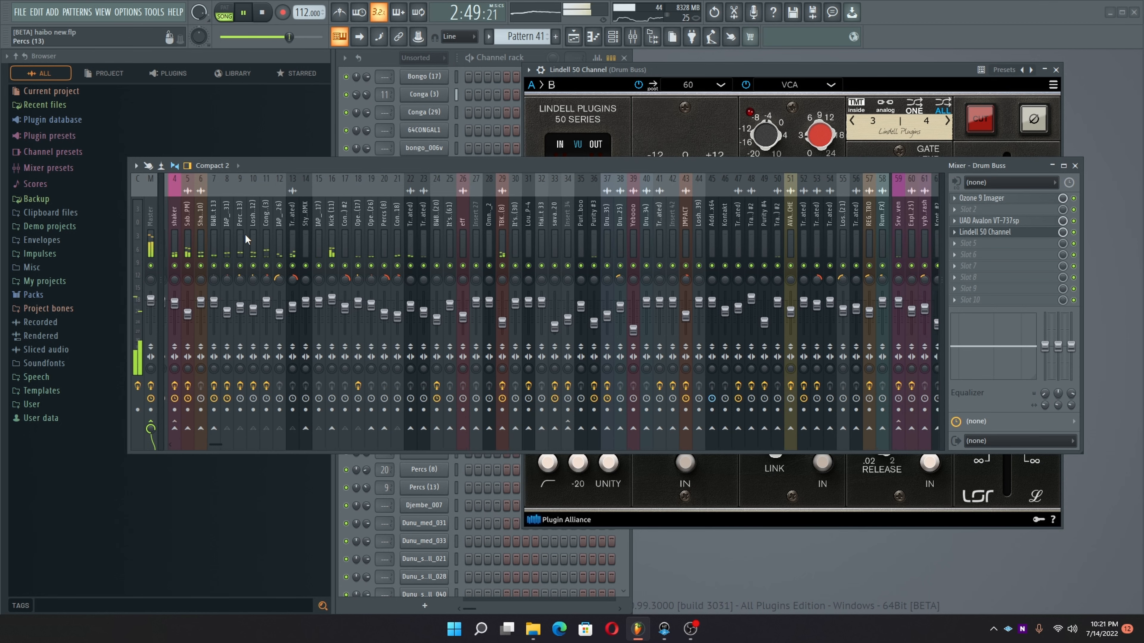
Step: Stop the song and look across the mixer's tracks, returning to the start of the track list
key(space)
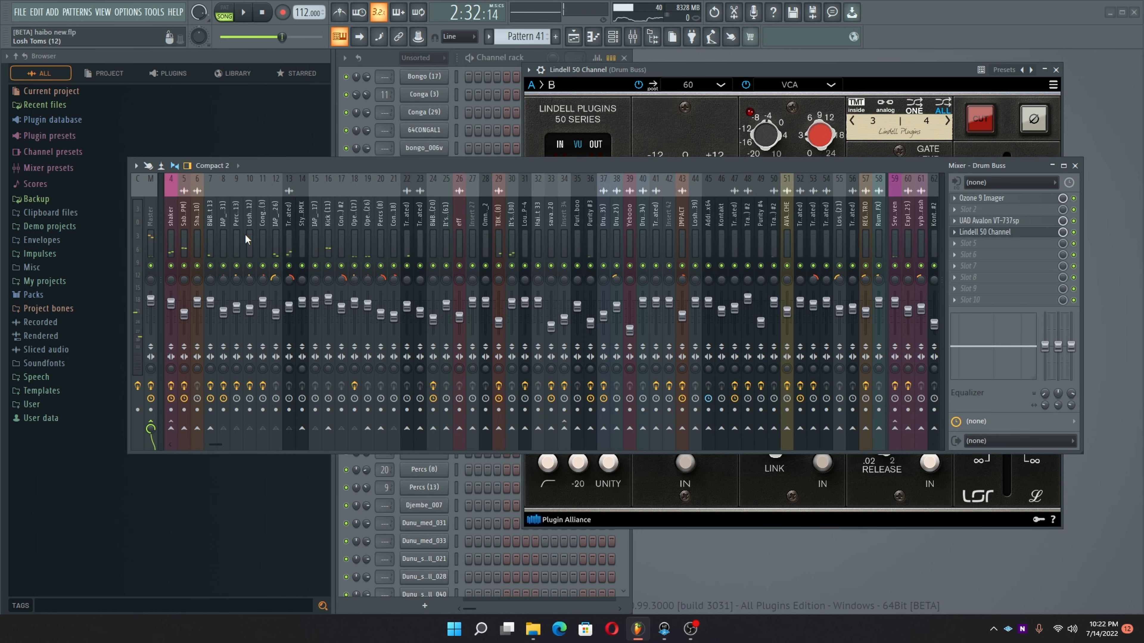
scroll(246, 239, up, 3)
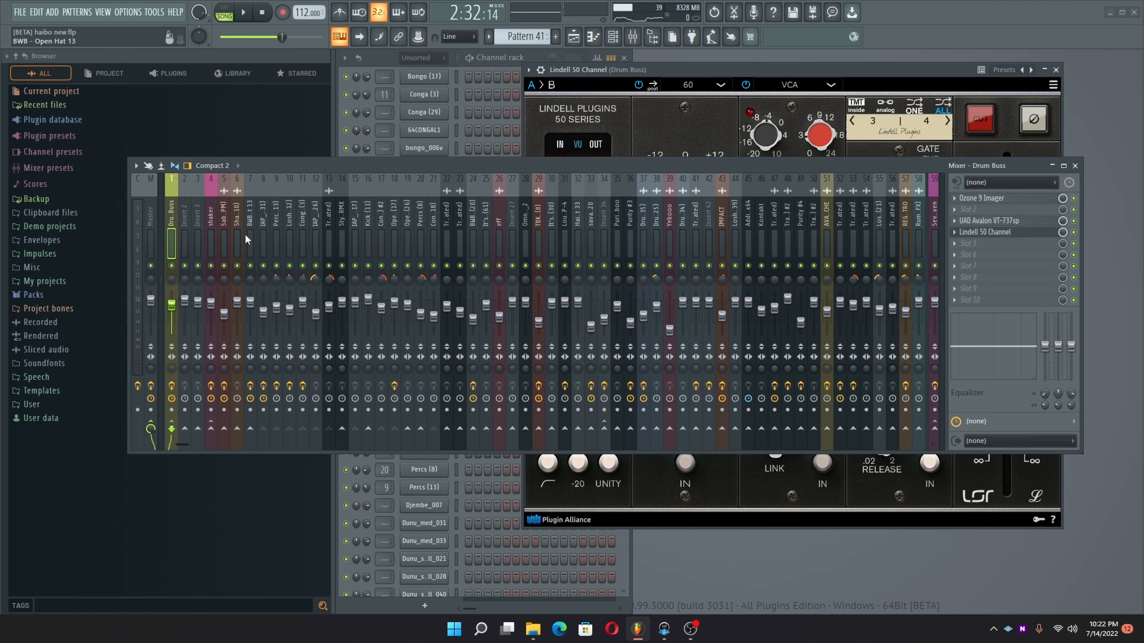
scroll(247, 239, down, 20)
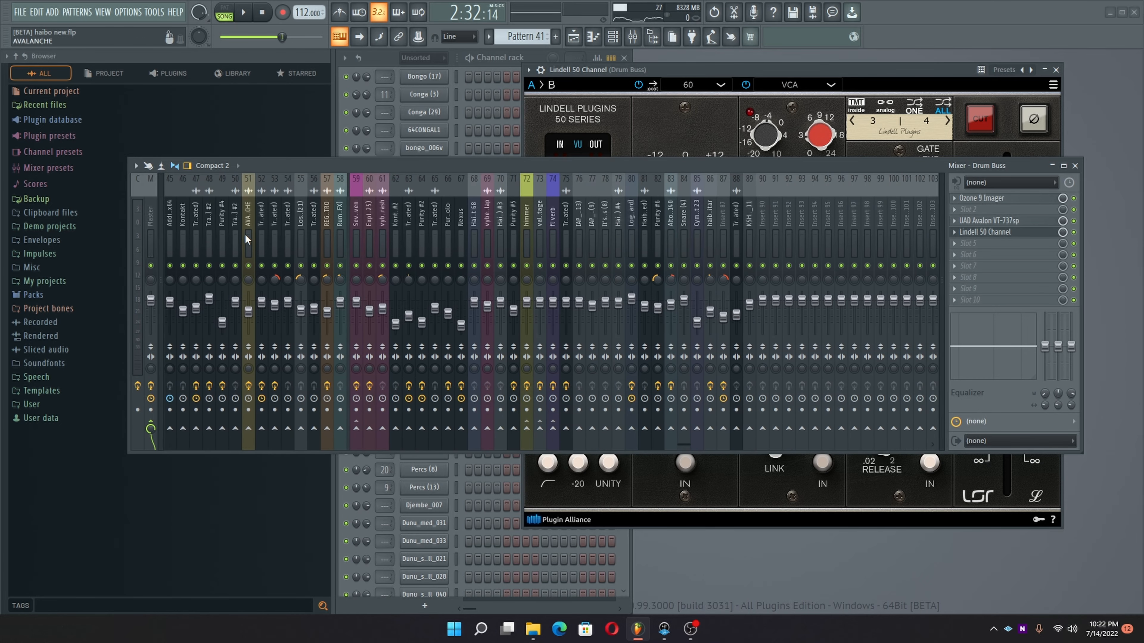
scroll(246, 239, up, 20)
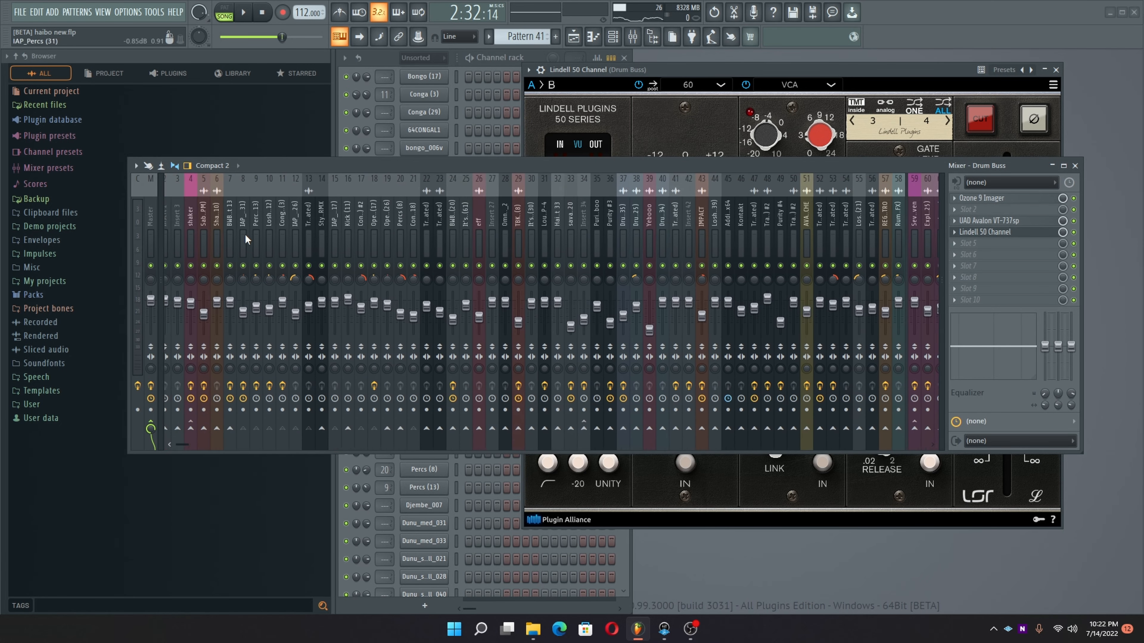
scroll(247, 239, up, 1)
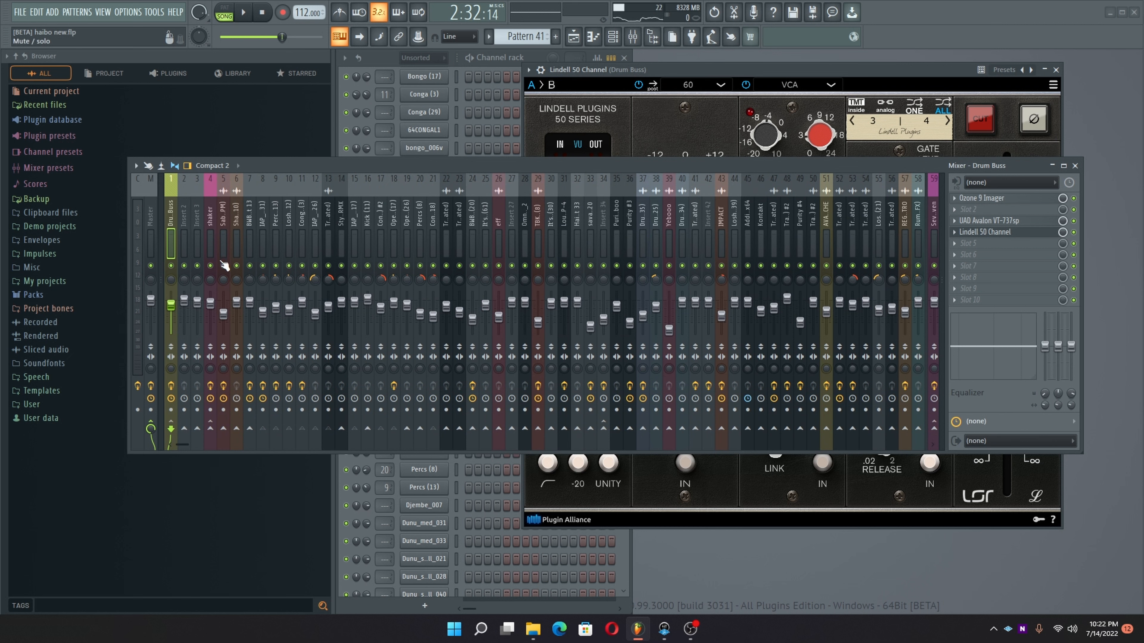
Step: Select the shaker track in the mixer and open its Neutron 2 Transient Shaper
click(223, 266)
click(223, 266)
click(213, 249)
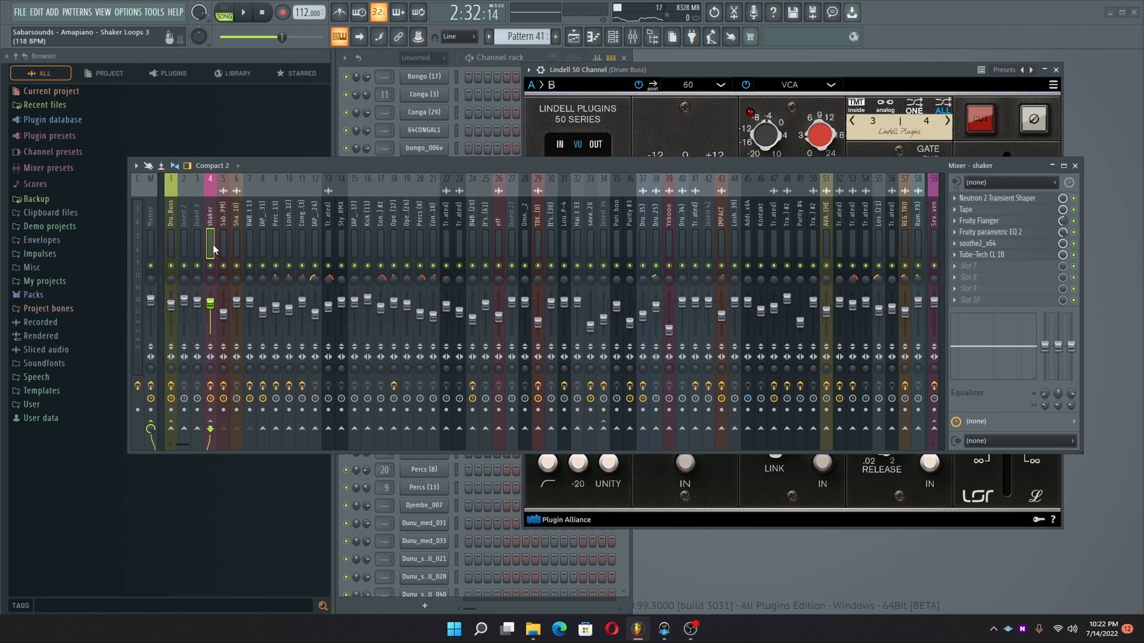
click(192, 240)
click(214, 245)
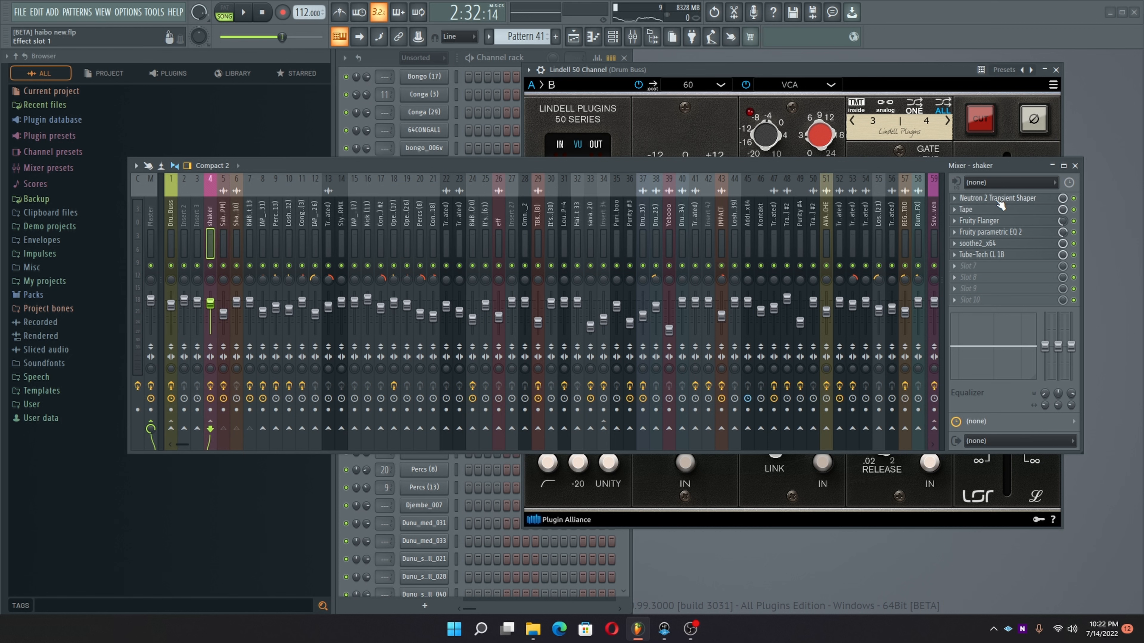
drag(897, 172, 663, 205)
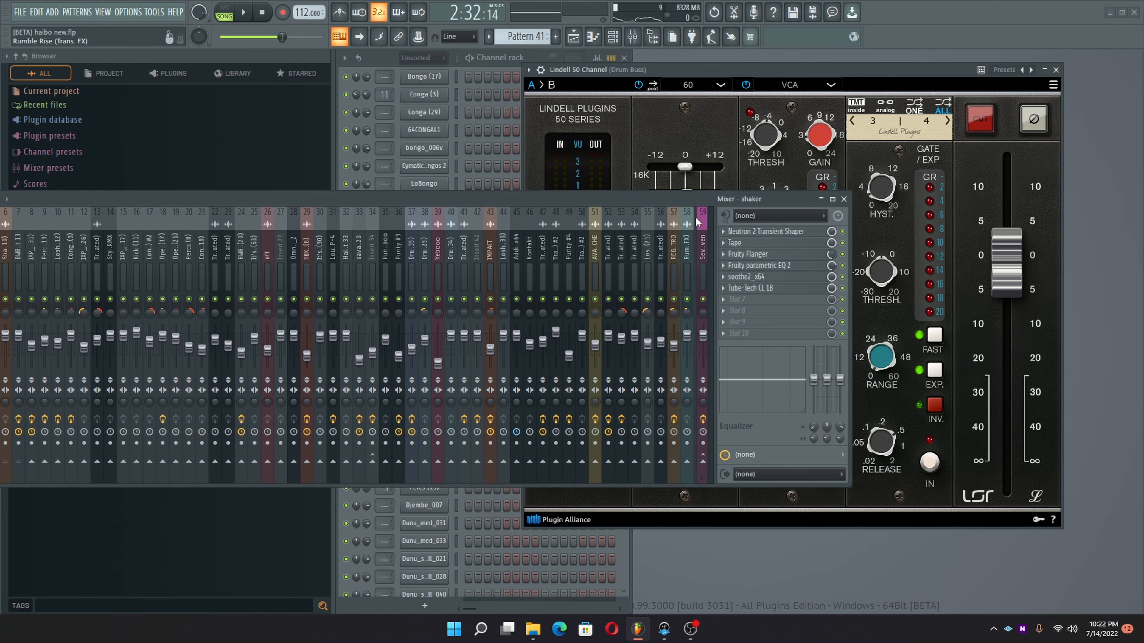
click(768, 233)
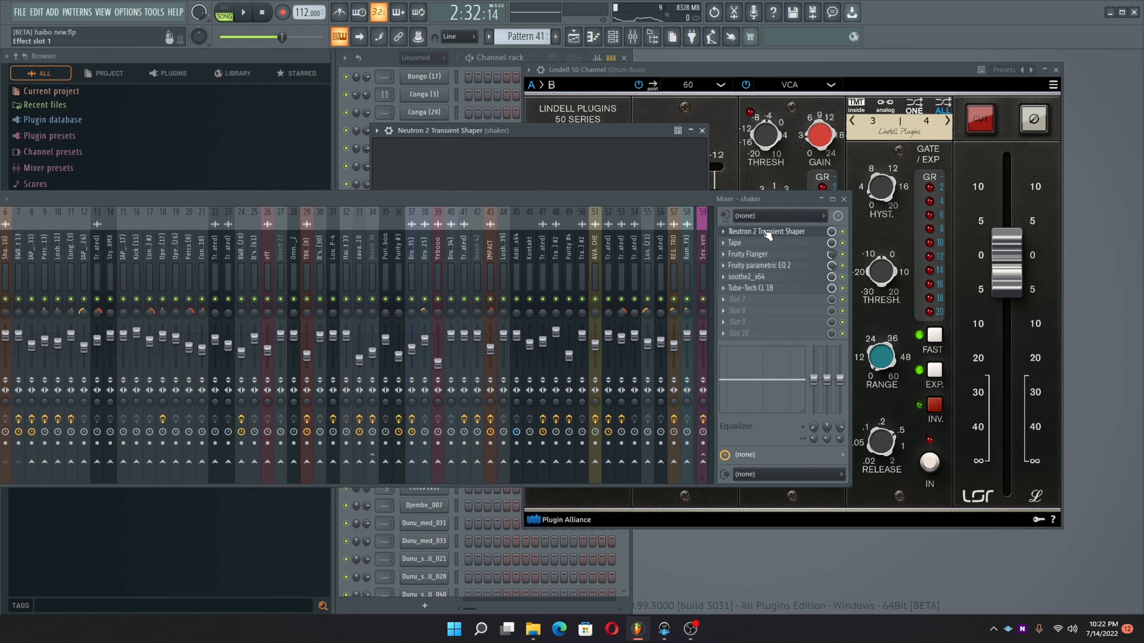
Step: Search the full effect plugin list for "transi", leave it without replacing the effect, and close the mixer
click(723, 231)
mouse_move(723, 247)
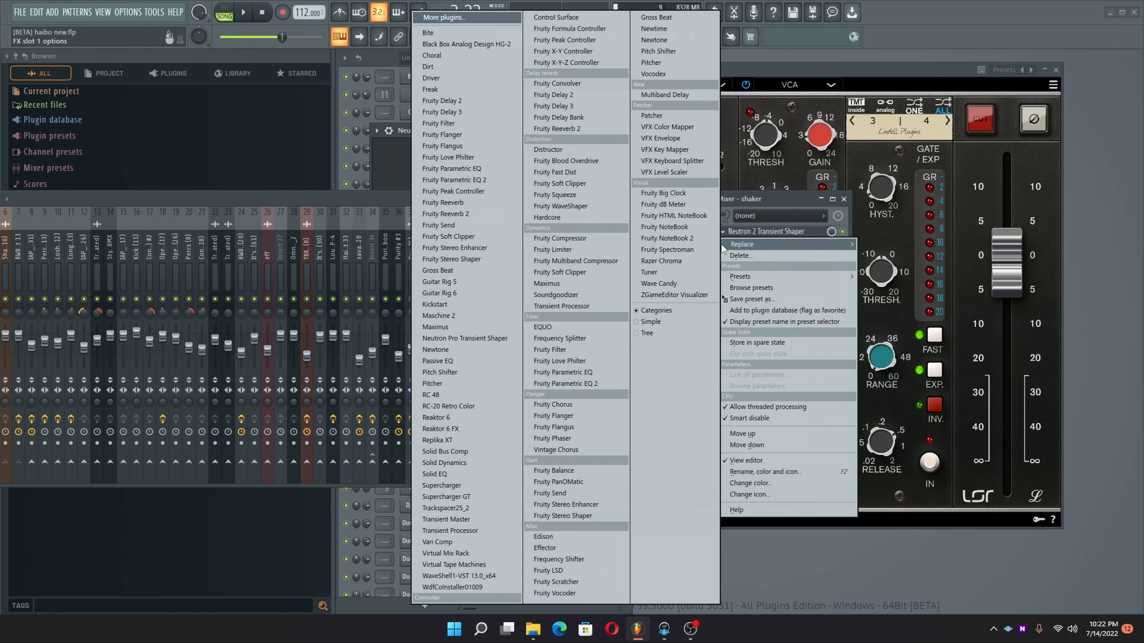
click(492, 17)
click(540, 589)
text(transi)
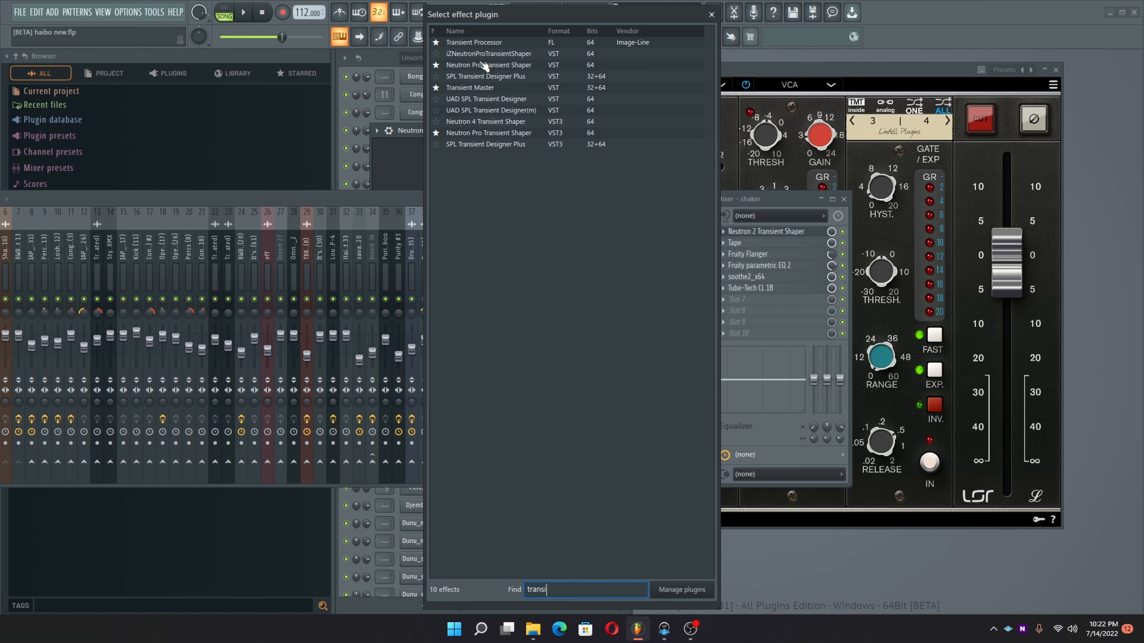
click(711, 15)
click(844, 200)
click(33, 406)
click(74, 462)
click(79, 476)
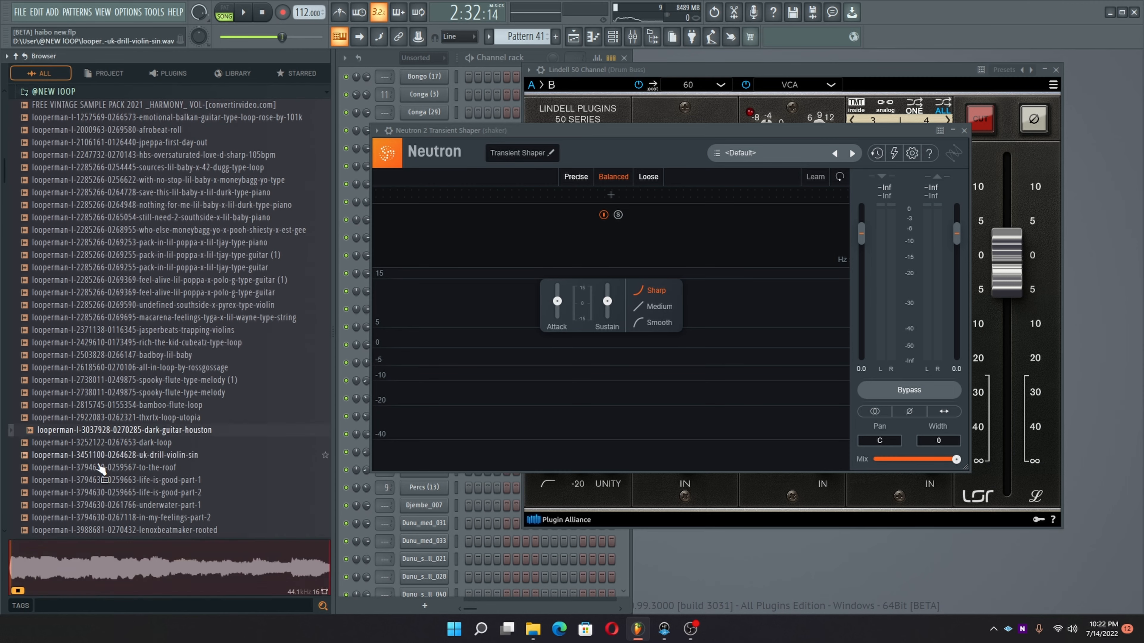
click(267, 9)
scroll(113, 251, down, 20)
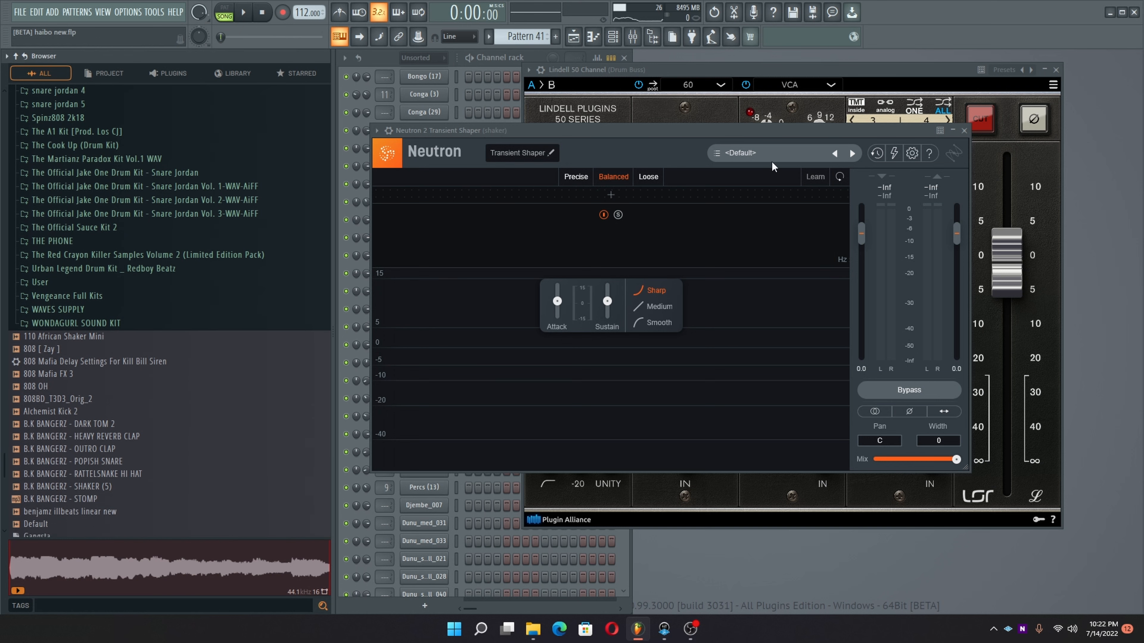
click(15, 56)
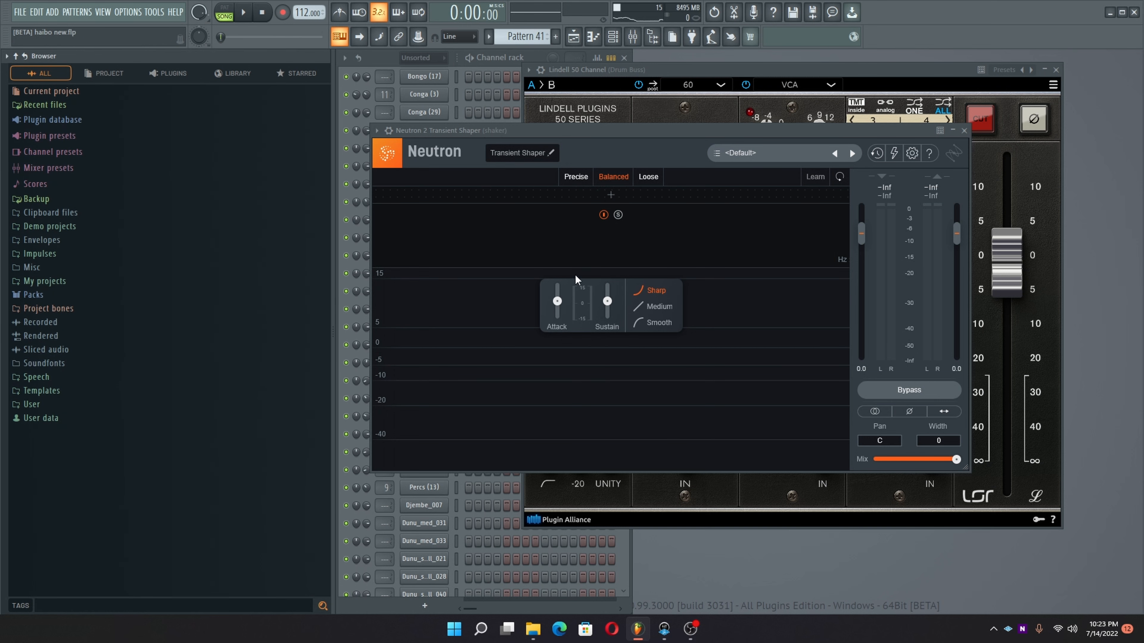
Step: Play the song and set the shaker's Transient Shaper sustain to about -7.8 and its attack to about 1.4
drag(580, 130, 676, 192)
drag(703, 361, 692, 519)
key(space)
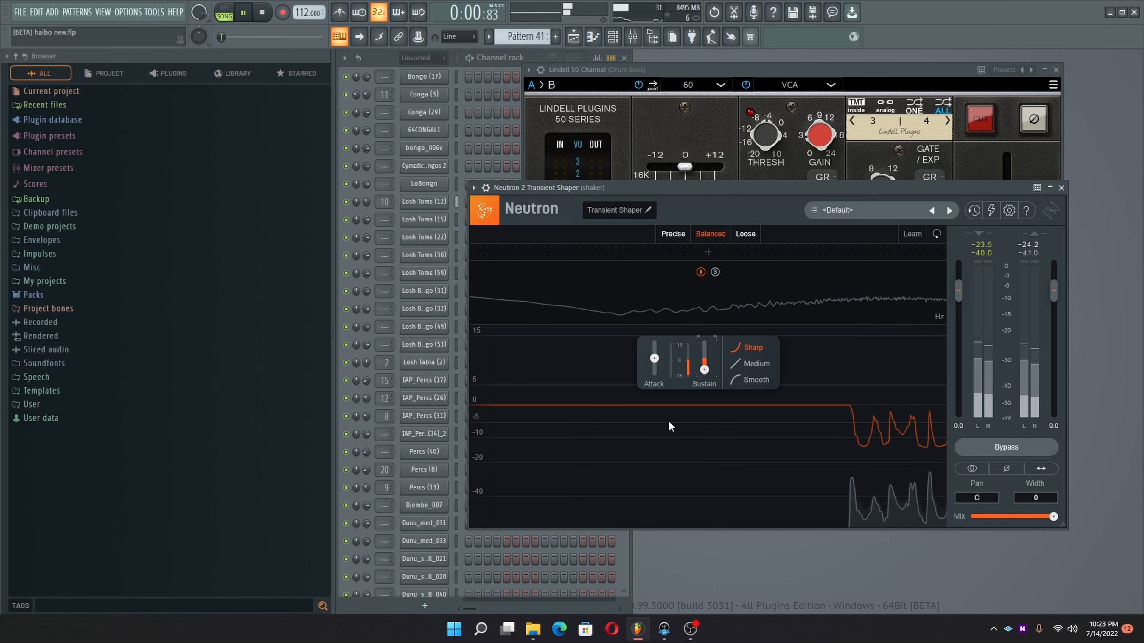
drag(704, 369, 697, 320)
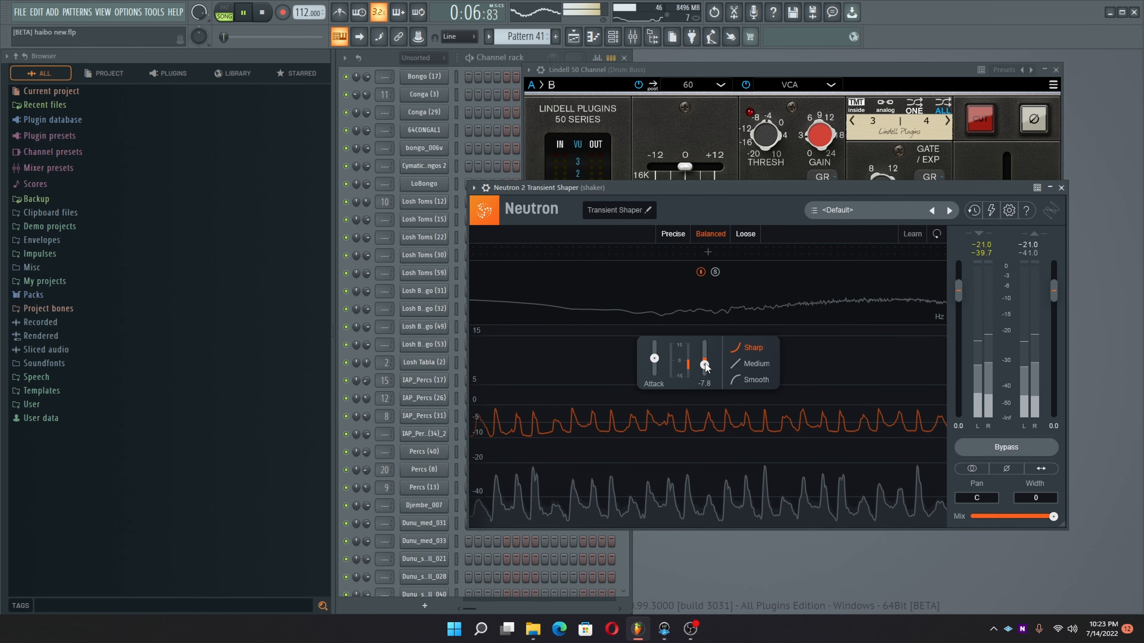
drag(704, 365, 657, 349)
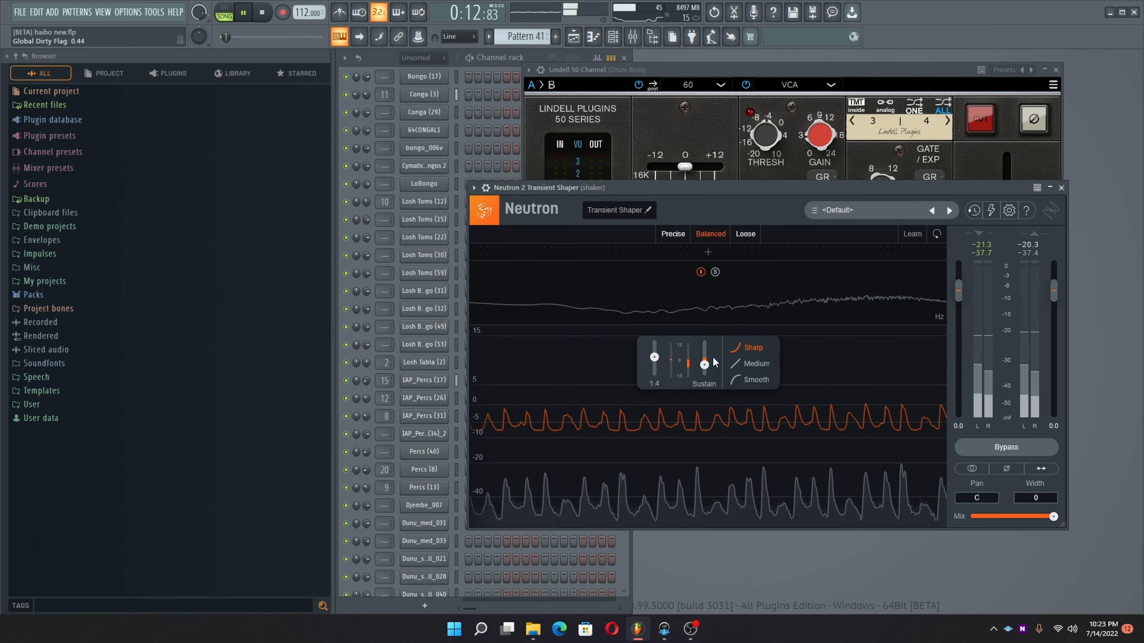
Step: Fine-tune the shaker's Transient Shaper sustain to about -5.6, and close it and the Drum Buss's Lindell 50 Channel
click(632, 37)
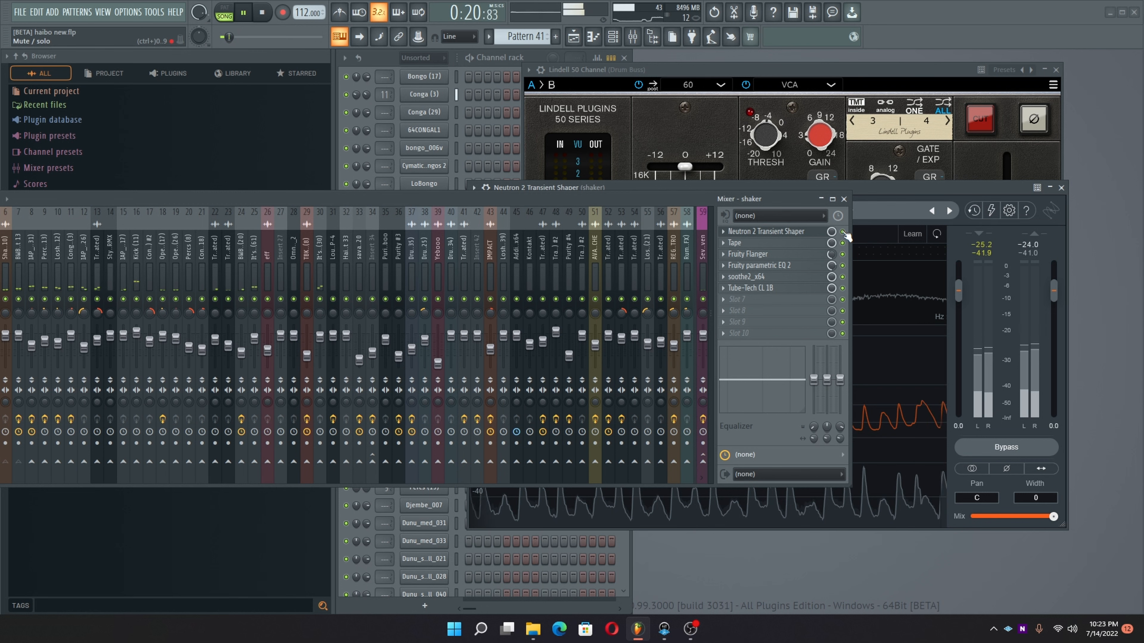
drag(681, 196, 560, 370)
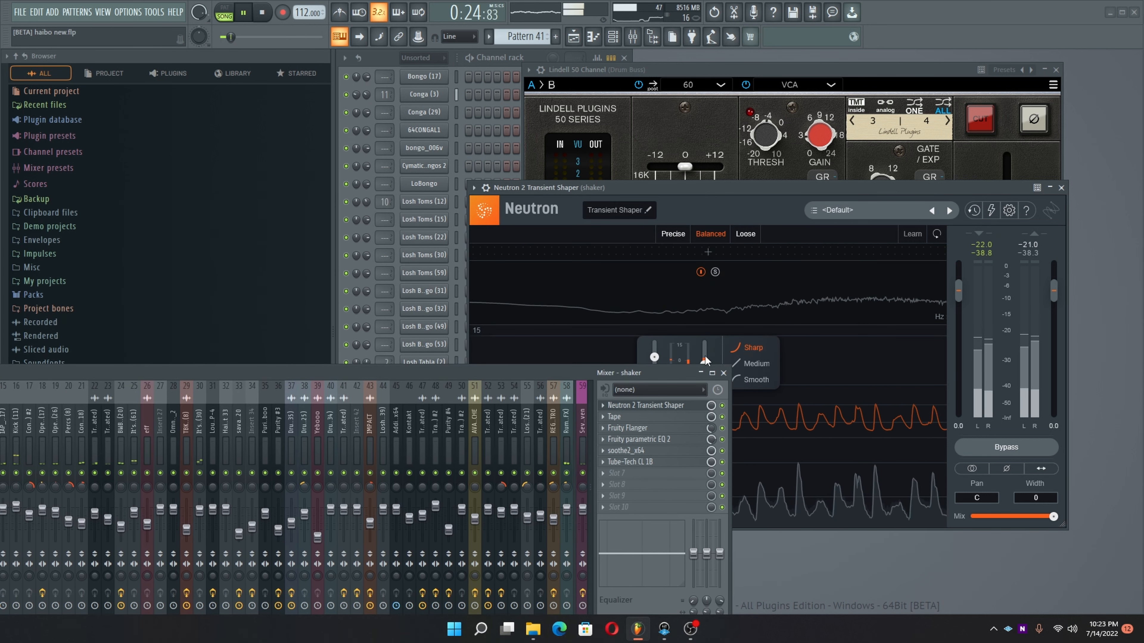
click(723, 374)
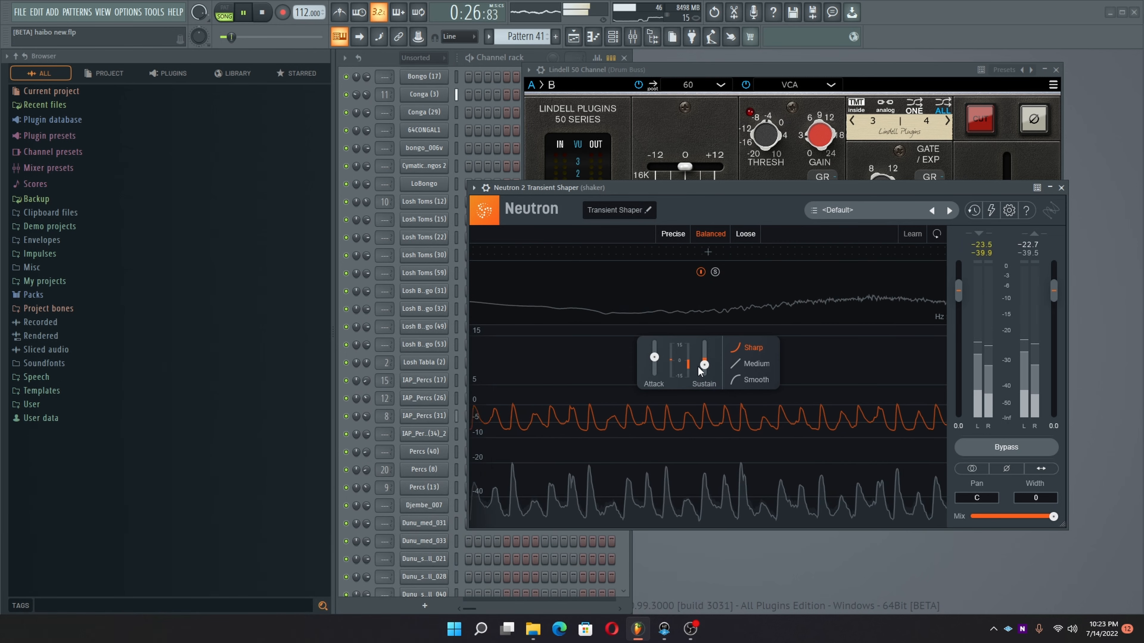
drag(704, 369, 701, 360)
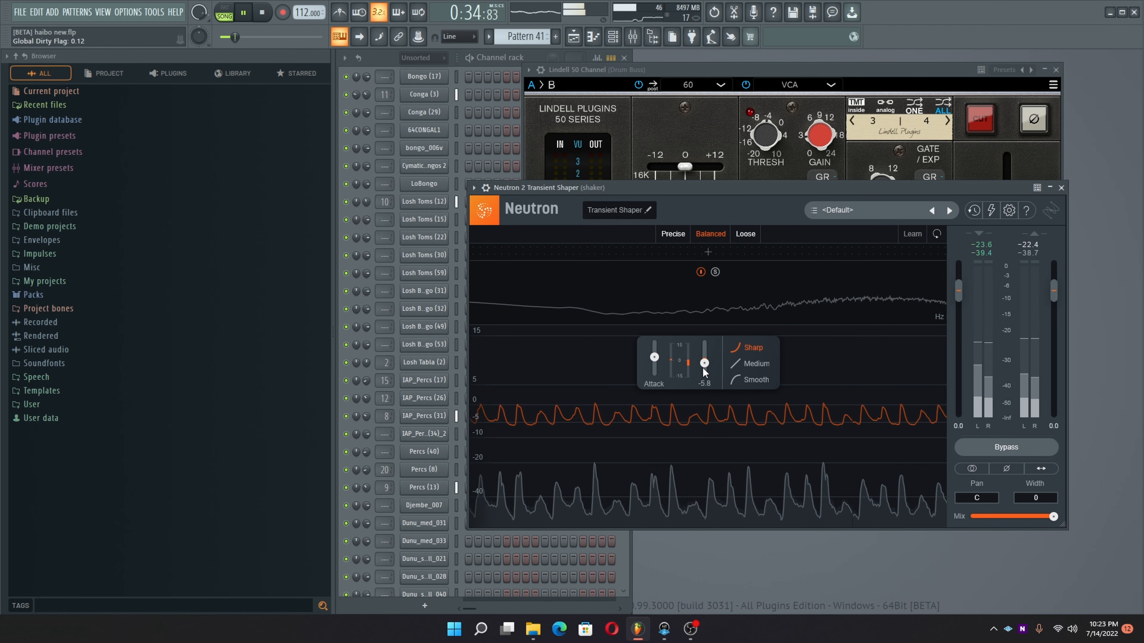
drag(705, 365, 704, 365)
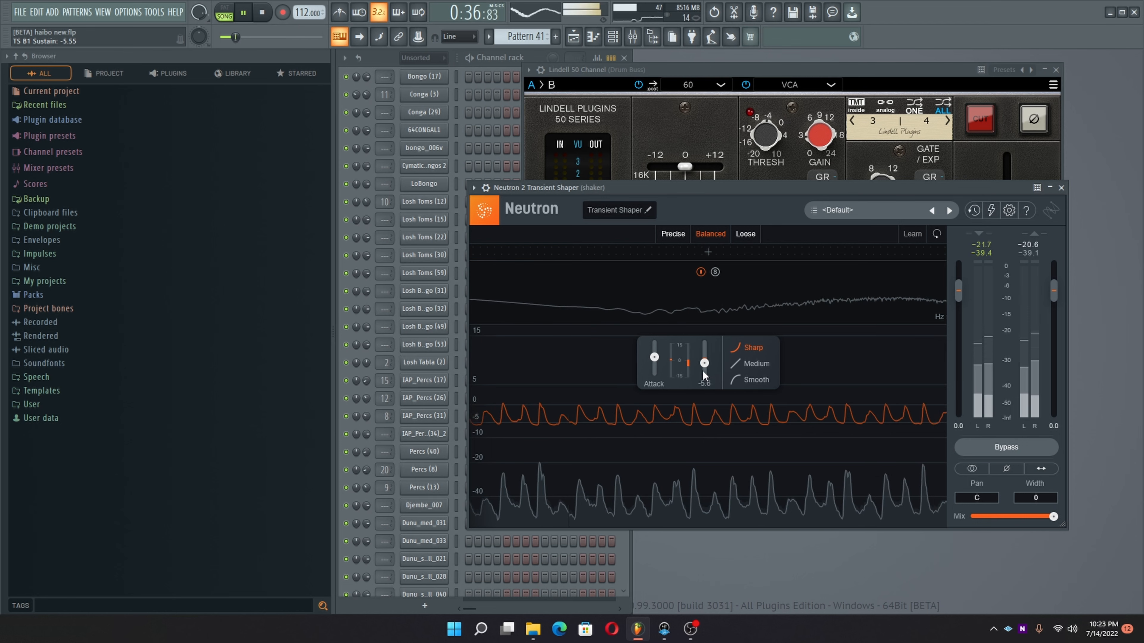
click(1061, 187)
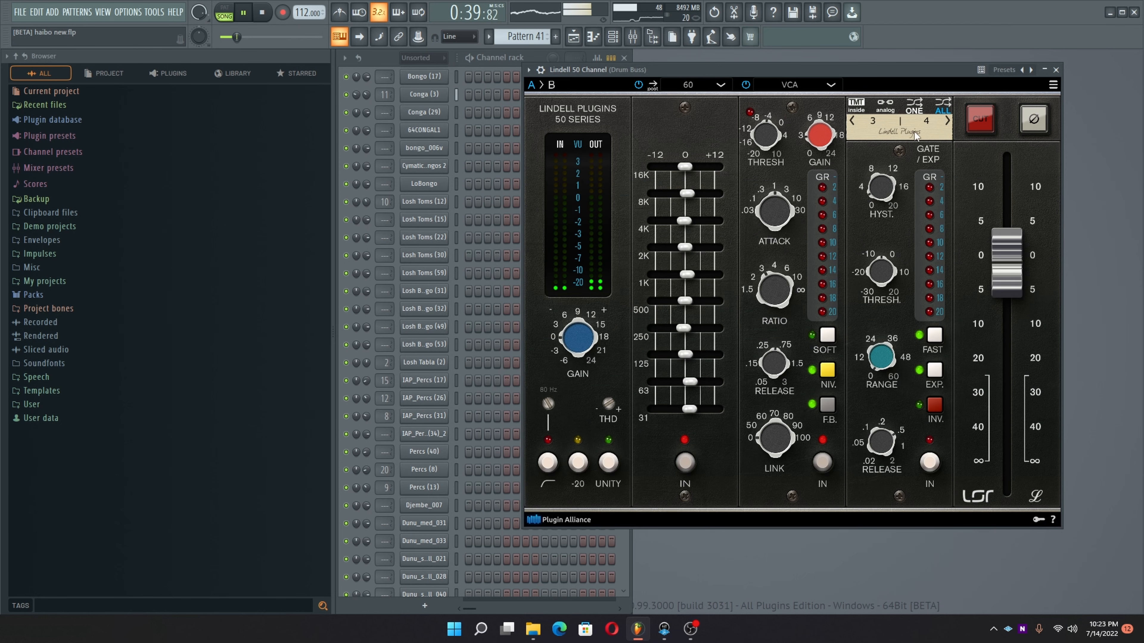
click(1055, 70)
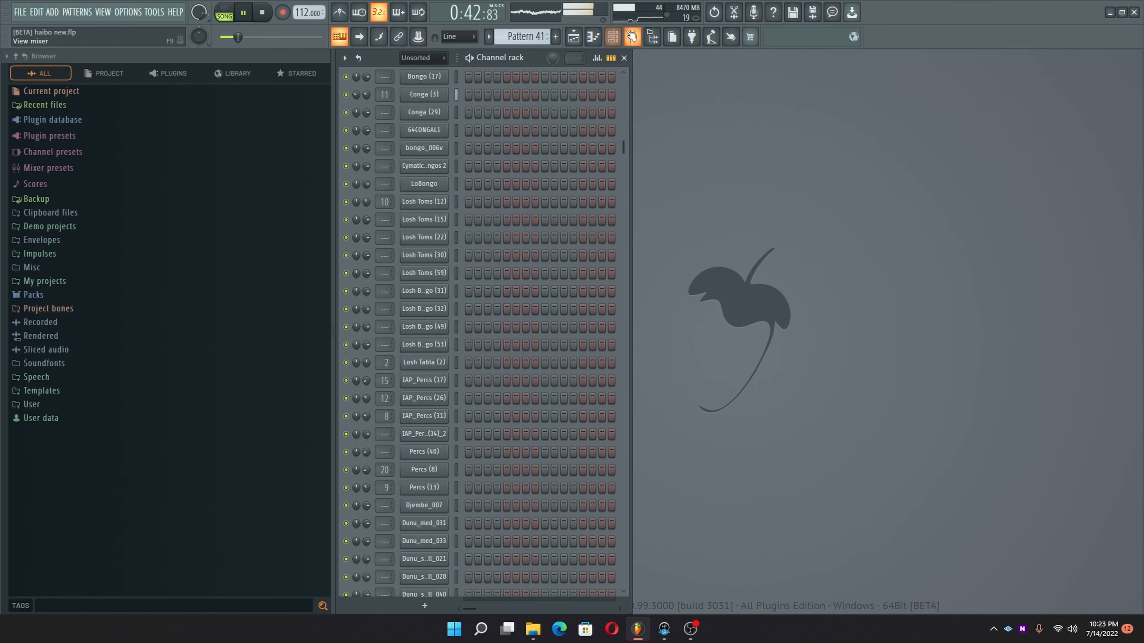
Step: Bring the mixer back into full view, select the shaker track and stop playback
click(633, 37)
drag(426, 371, 817, 140)
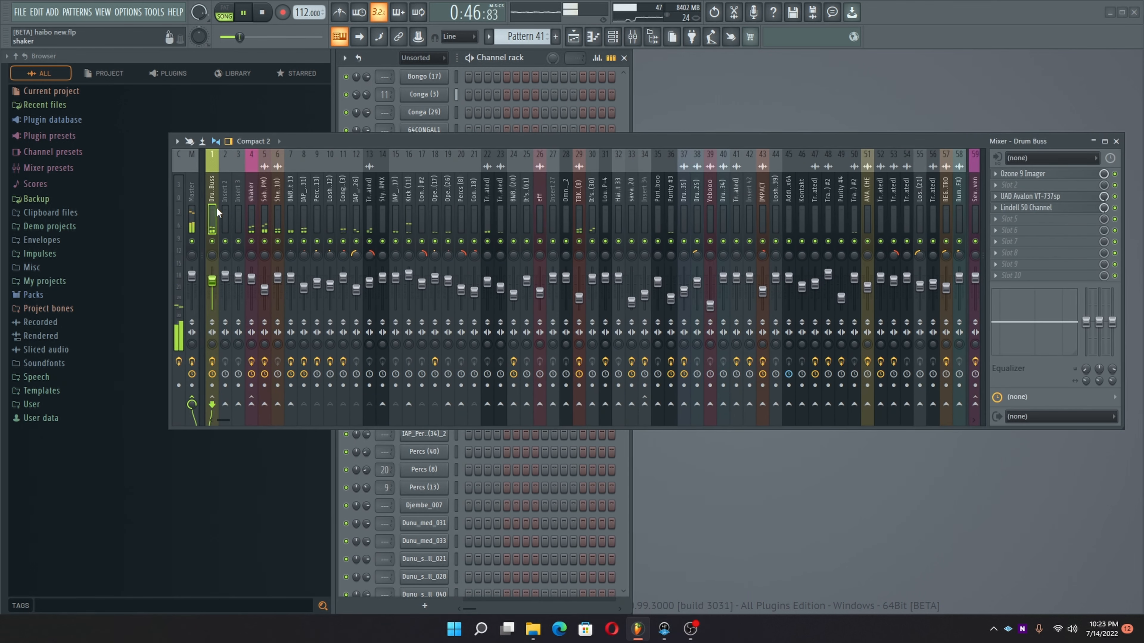
click(249, 207)
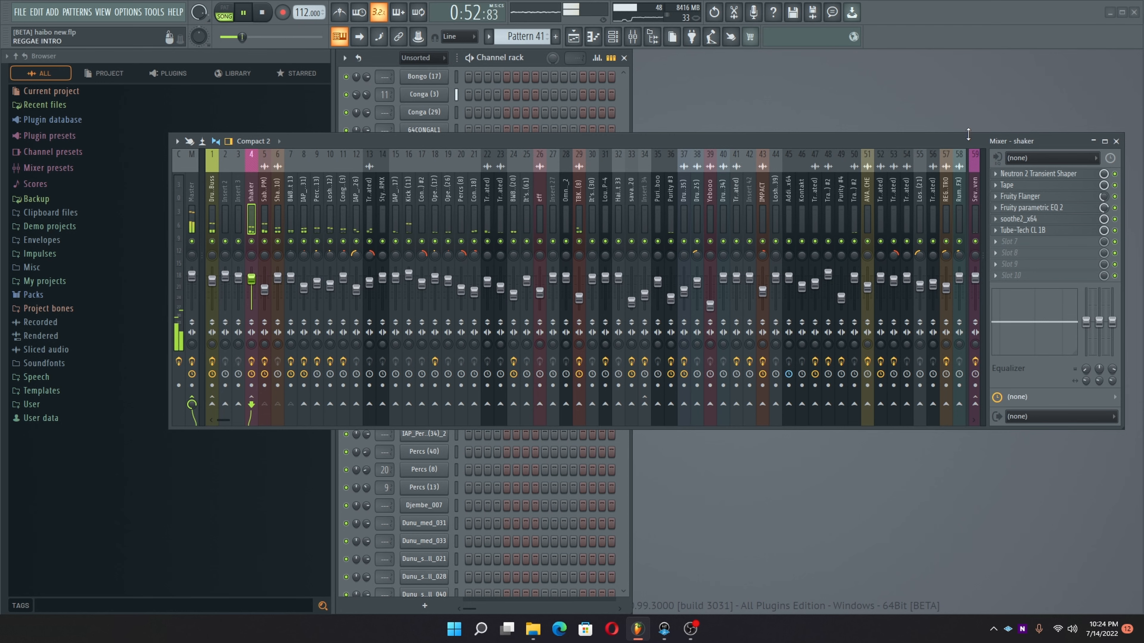
drag(968, 140, 821, 189)
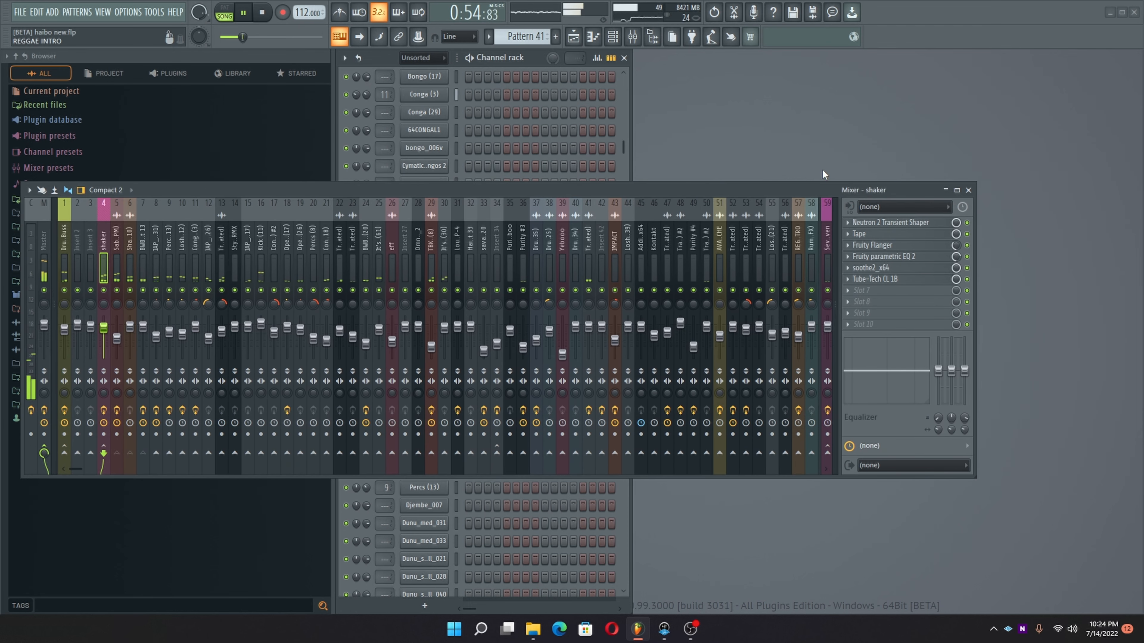
key(space)
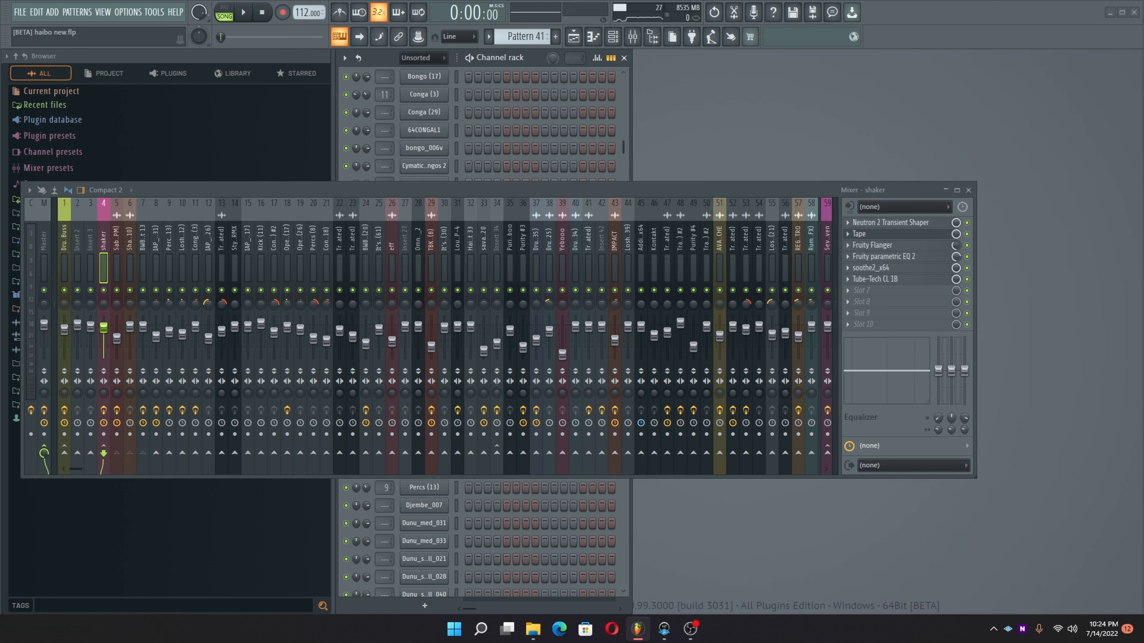
Step: Open the shaker's Softube Tape, examine its settings with the song playing, close it and stop playback
click(859, 233)
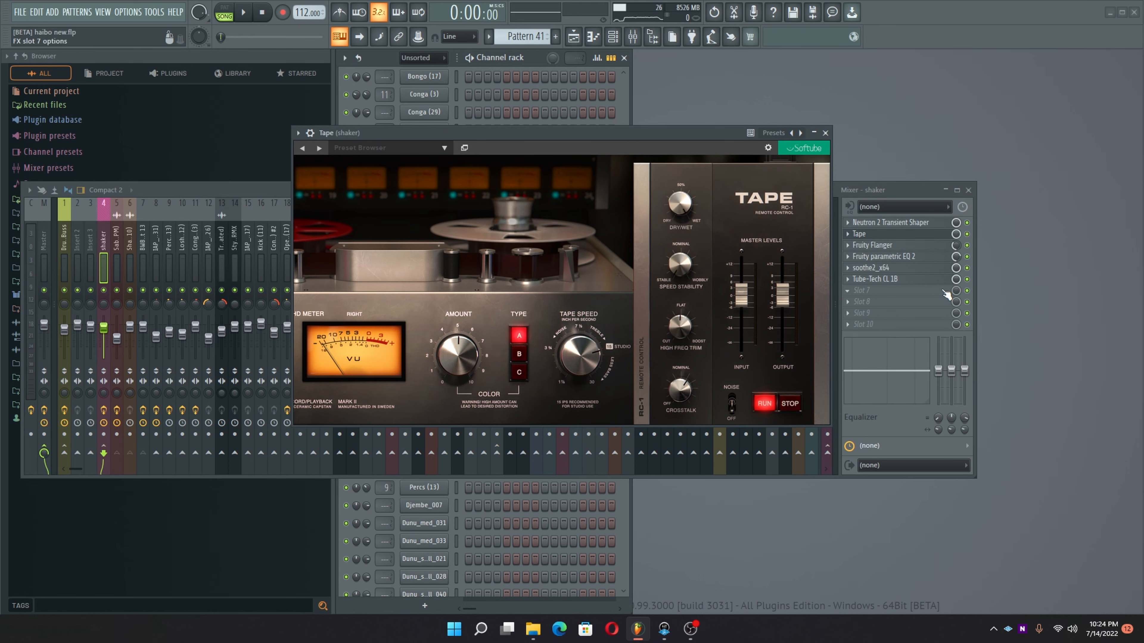
key(space)
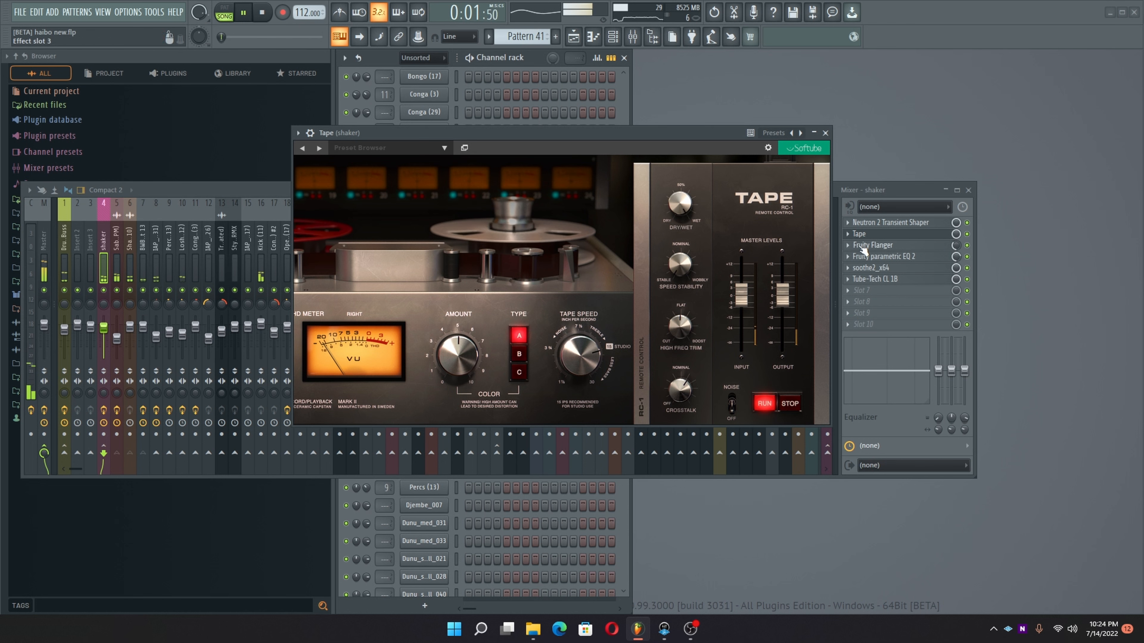
click(930, 252)
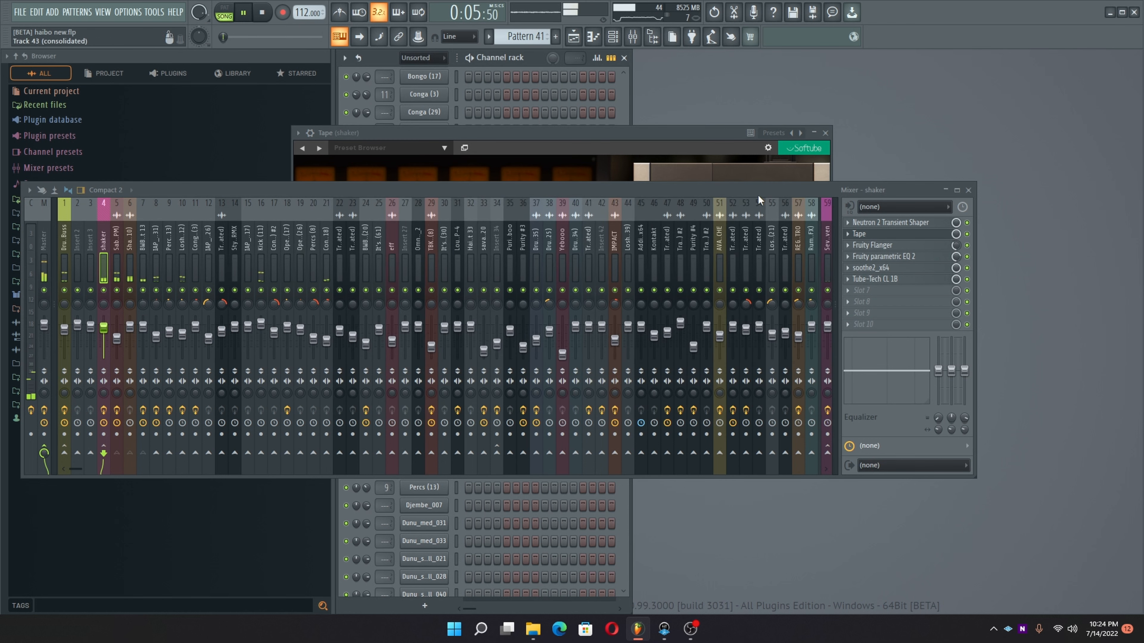
drag(758, 195, 806, 126)
click(826, 133)
key(space)
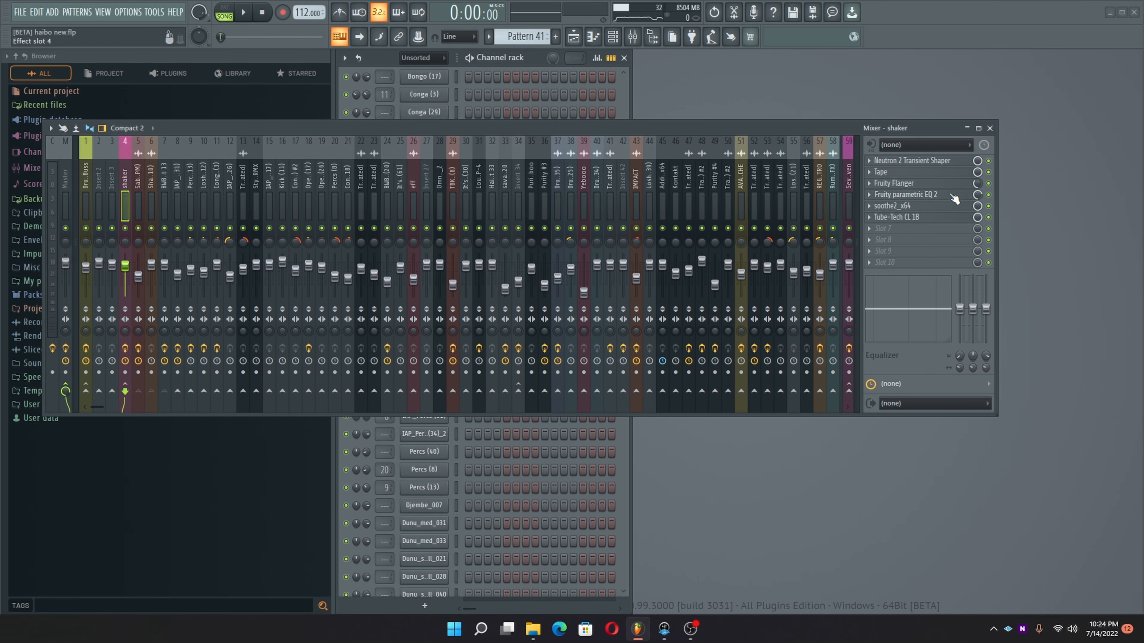
Step: Open the shaker's Fruity parametric EQ 2, soothe2 and Tube-Tech CL 1B to inspect their settings
drag(769, 135, 592, 304)
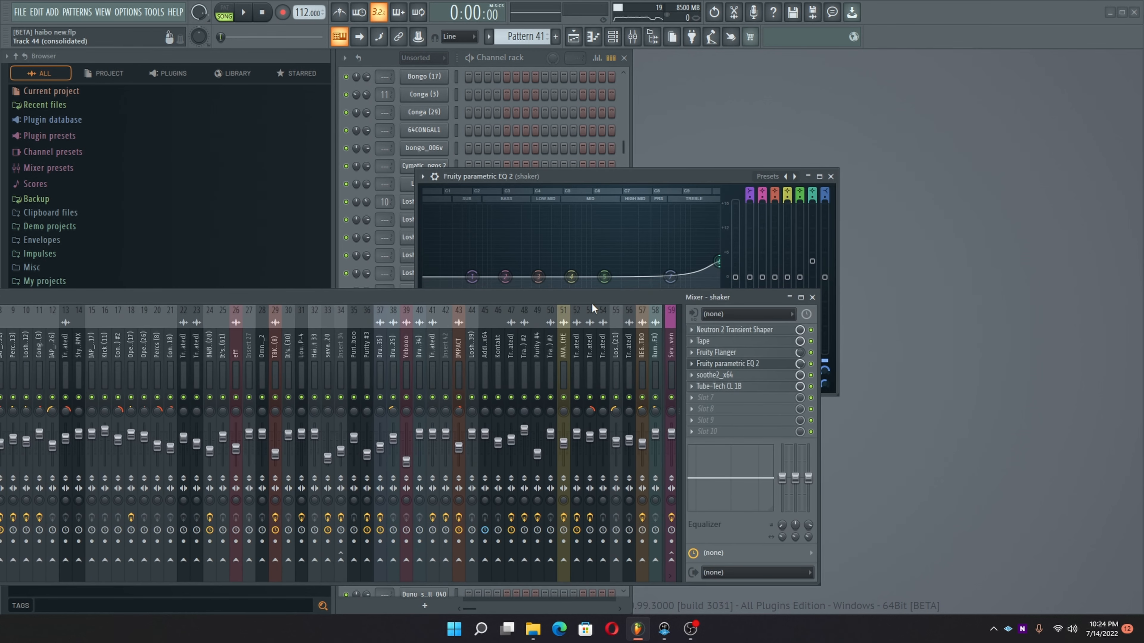
click(736, 376)
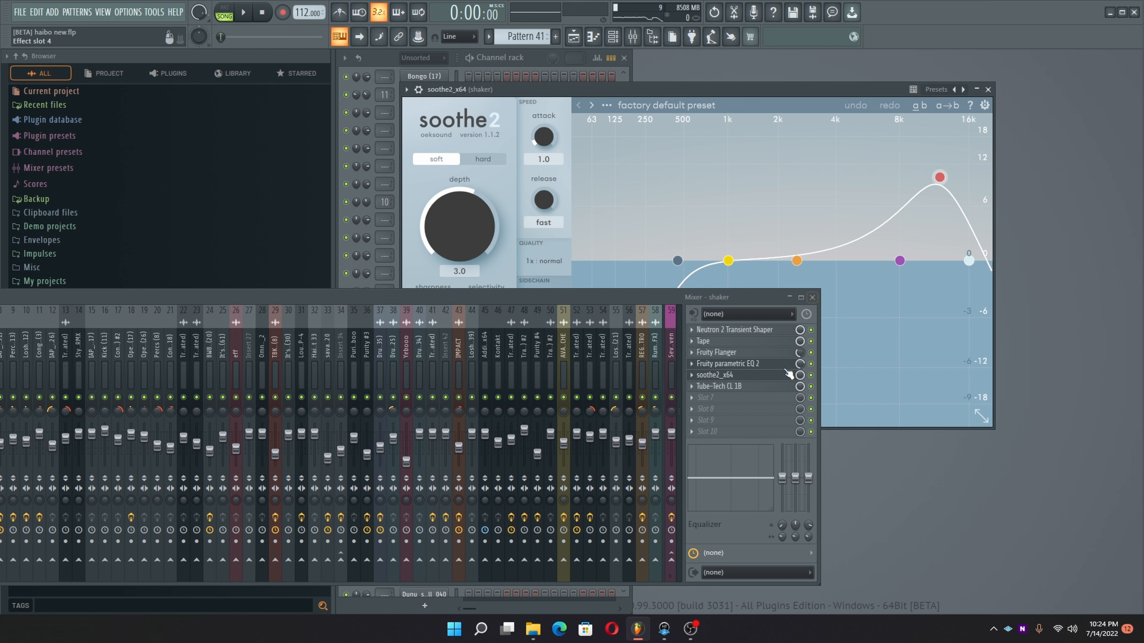
click(743, 387)
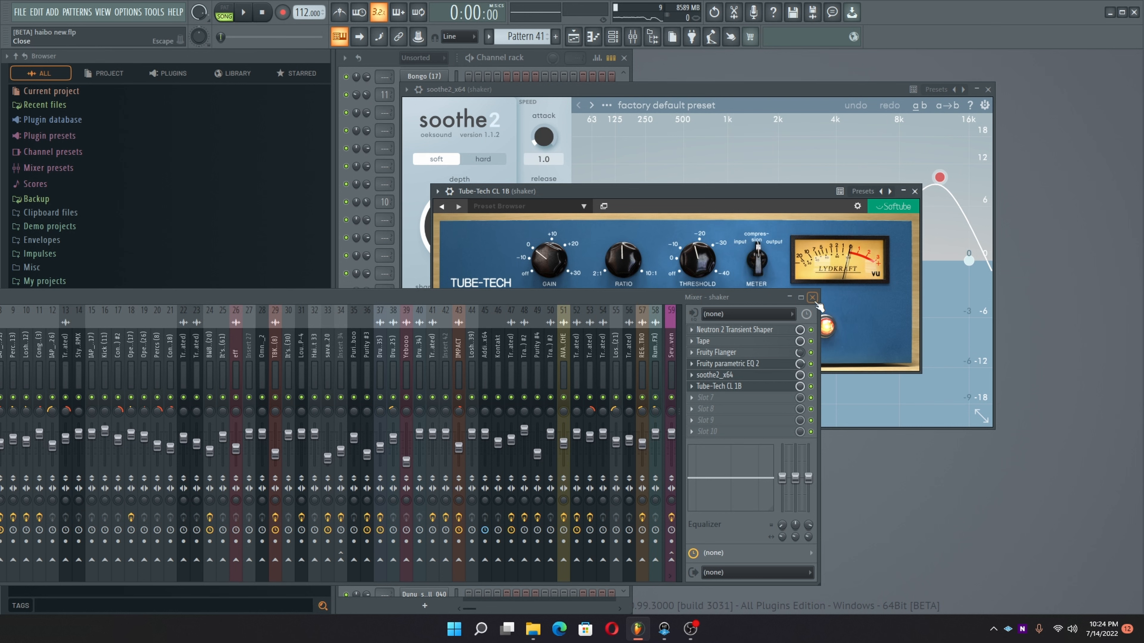
Step: Close the mixer and soothe2, moving the shaker's Tube-Tech CL 1B window to uncover soothe2
click(813, 298)
drag(693, 199, 720, 196)
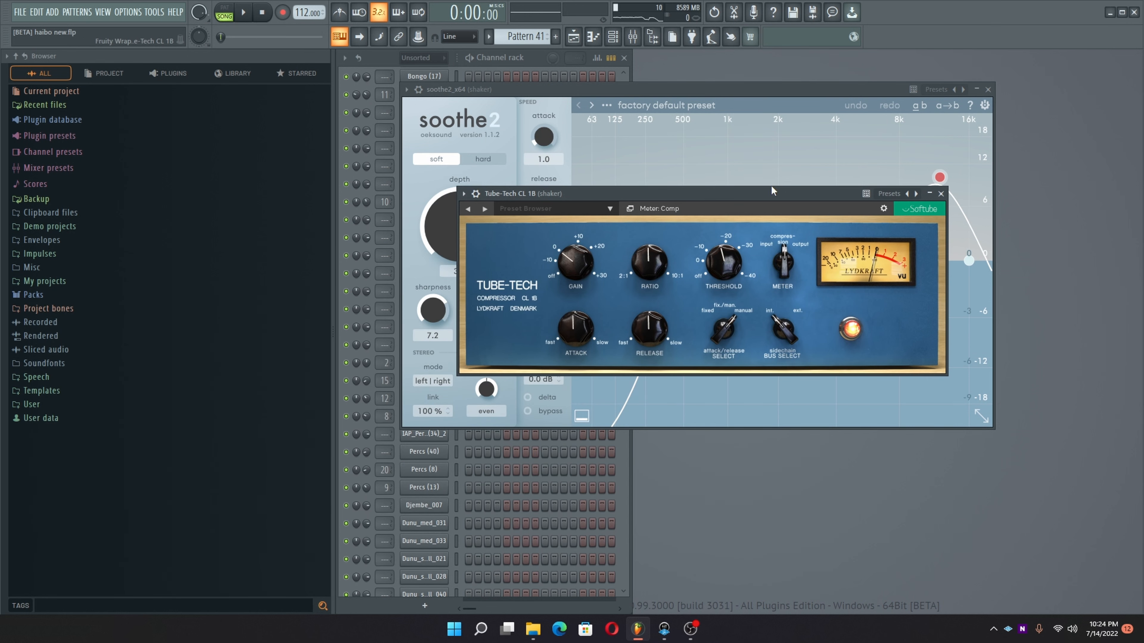
click(987, 89)
click(987, 89)
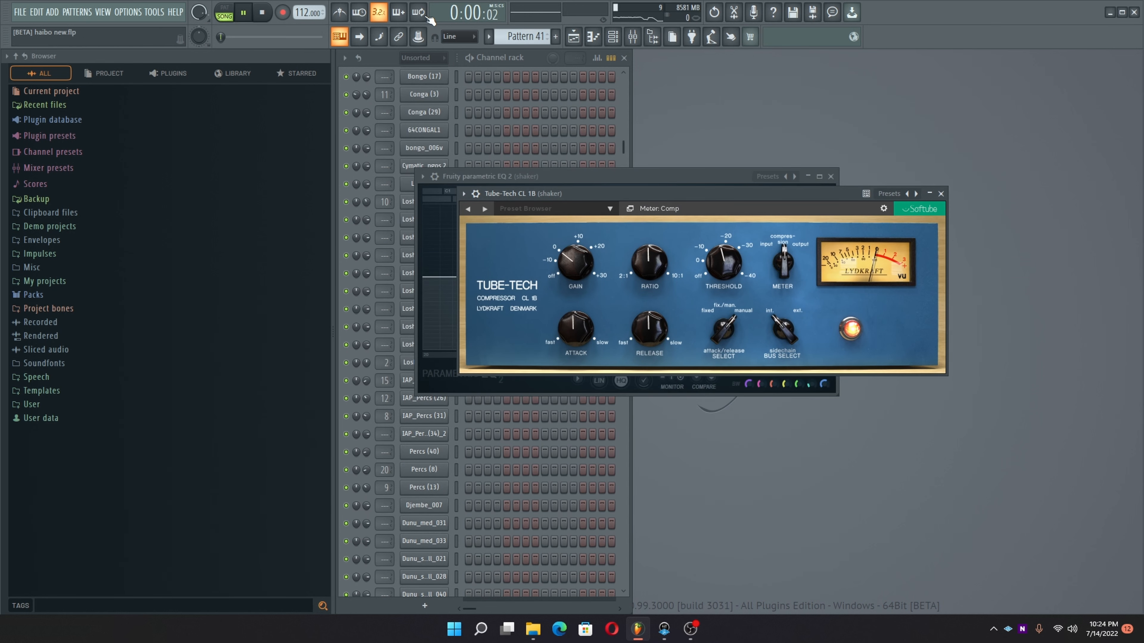
Step: Open the playlist and the mixer during playback, and move the mixer so its first tracks are in view
click(573, 37)
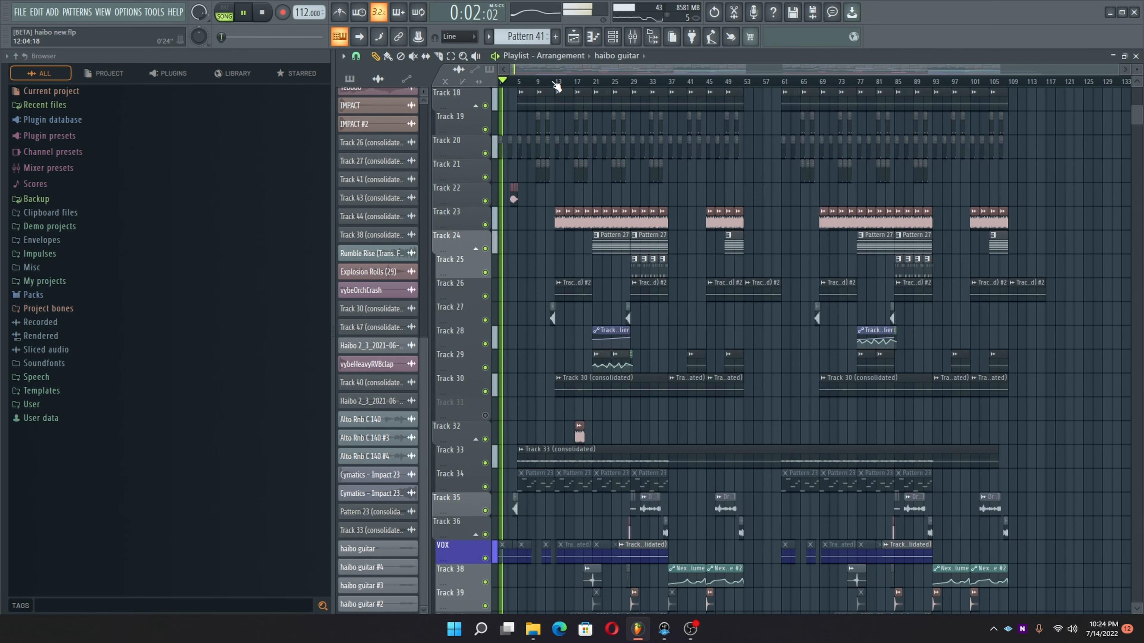
click(633, 36)
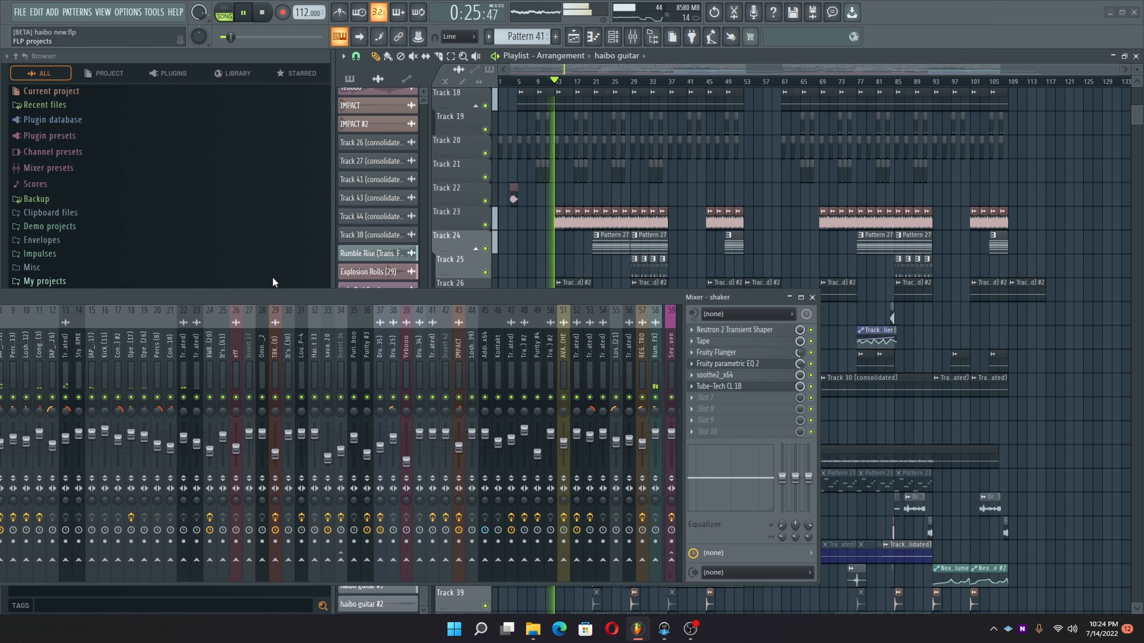
drag(330, 297, 669, 112)
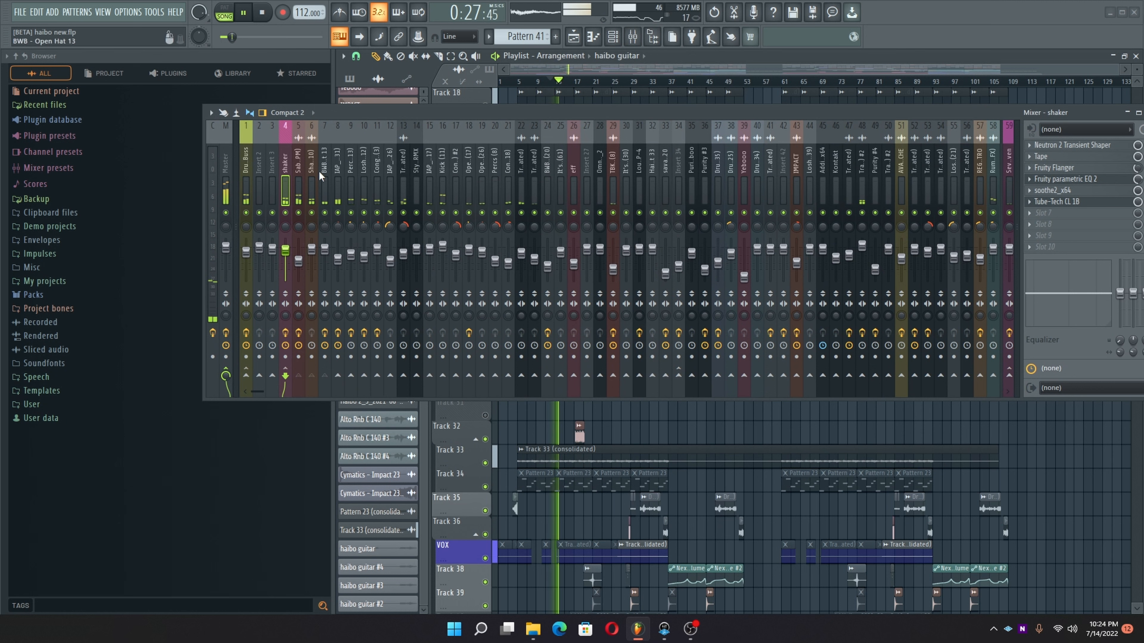
Step: Browse the percussion tracks' effects and routing with the song playing, ending on BWB WAV 6 PERC (20)
click(299, 178)
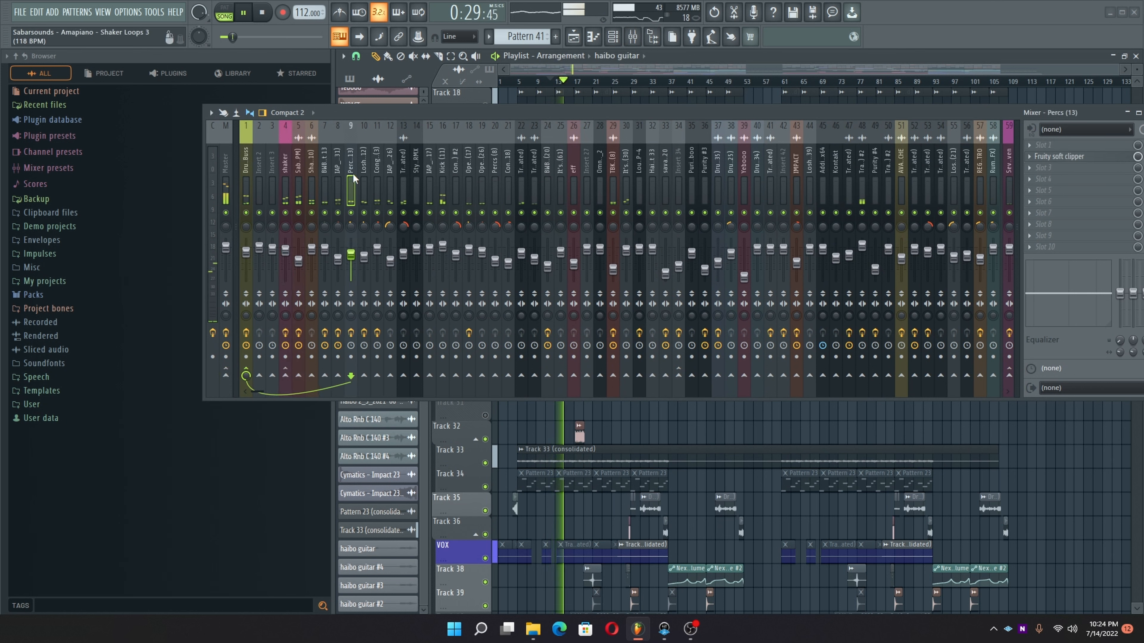
click(381, 179)
drag(382, 174, 552, 175)
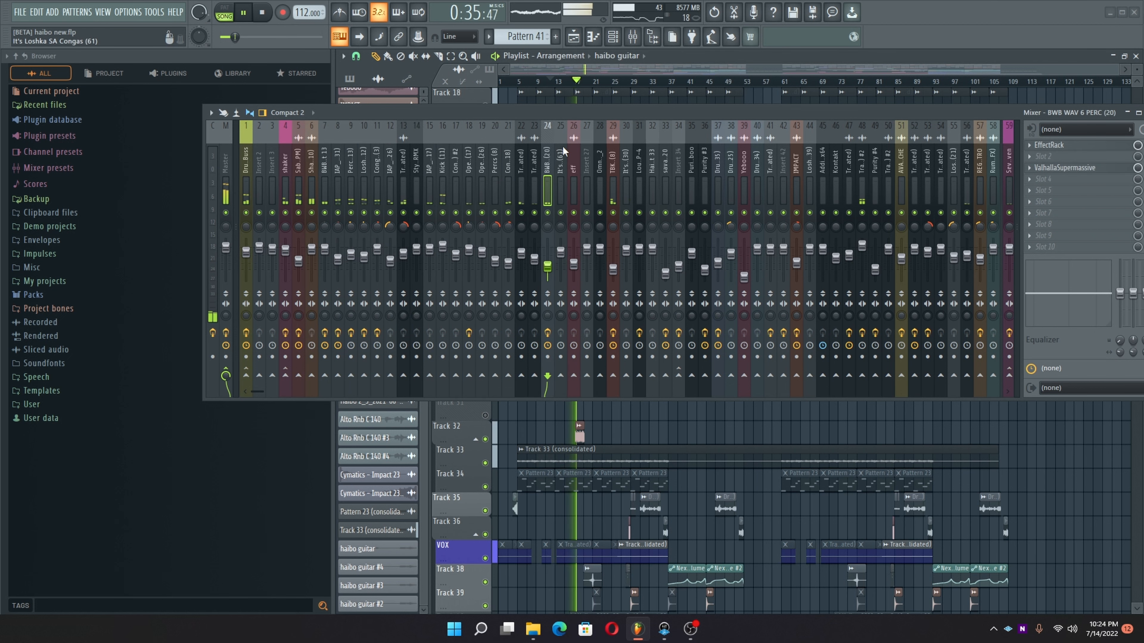
Step: Open the EffectRack on BWB WAV 6 PERC (20) and reposition the mixer over it
scroll(563, 157, down, 4)
scroll(563, 158, down, 1)
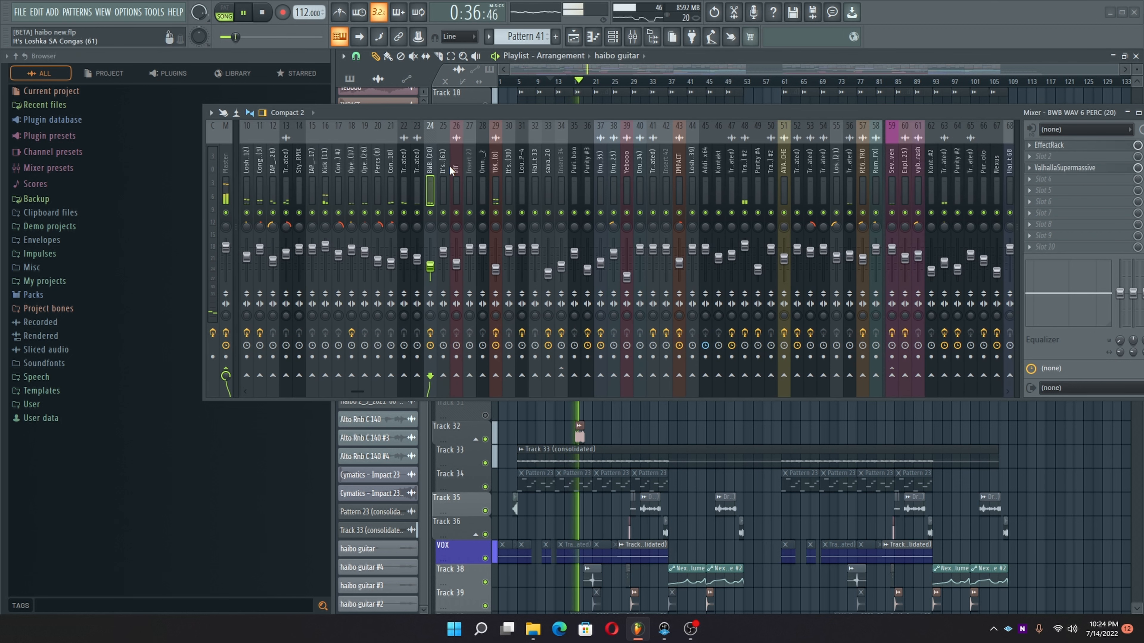
click(1065, 146)
drag(929, 118, 679, 184)
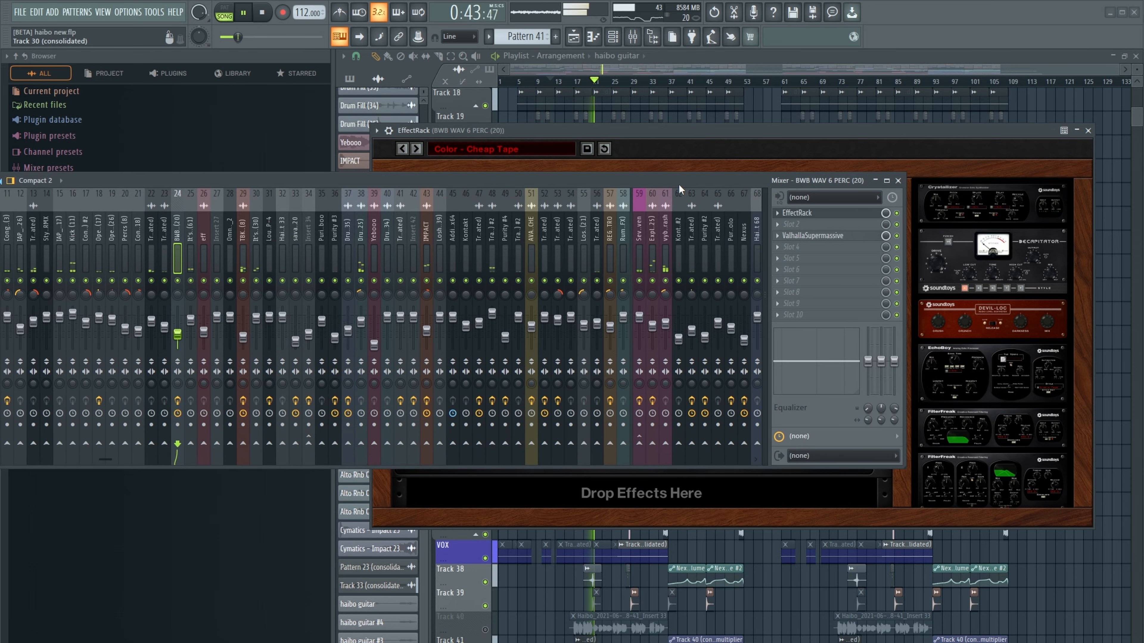
Step: Select the savage track on insert 33, stop playback, and compare its effect chain and routing with Insert 34
drag(192, 246, 300, 261)
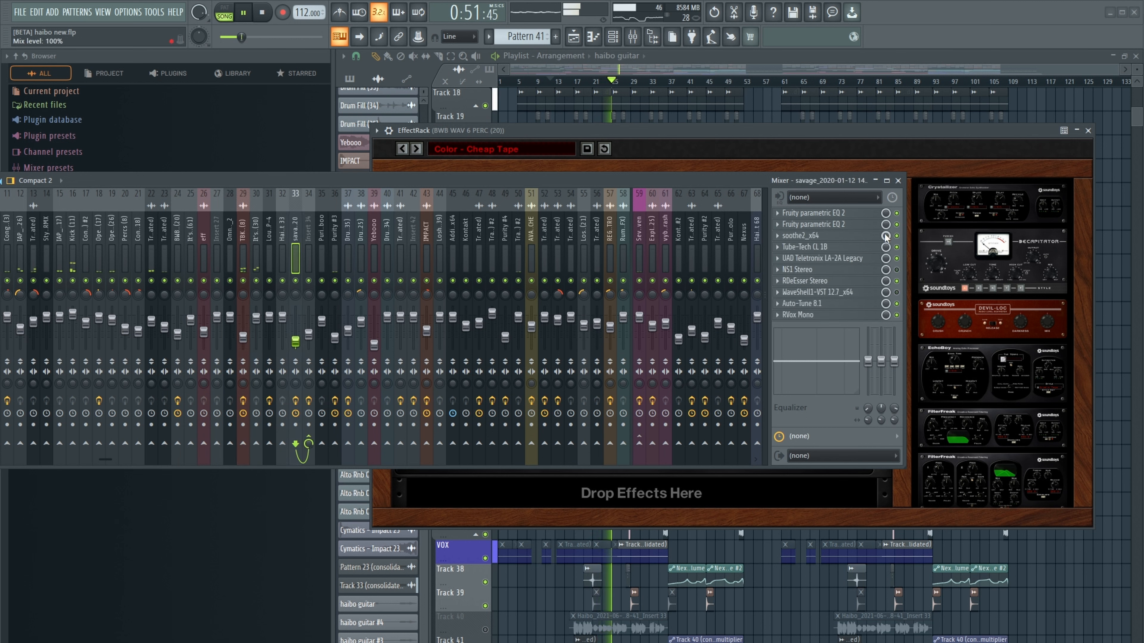
key(space)
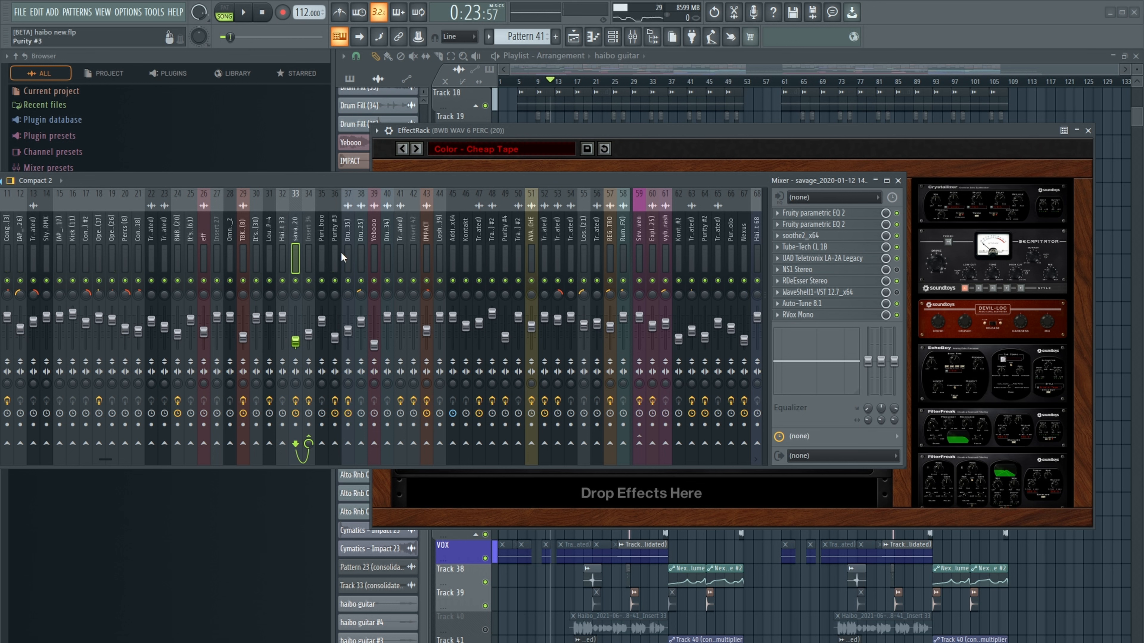
click(311, 246)
drag(284, 255, 293, 258)
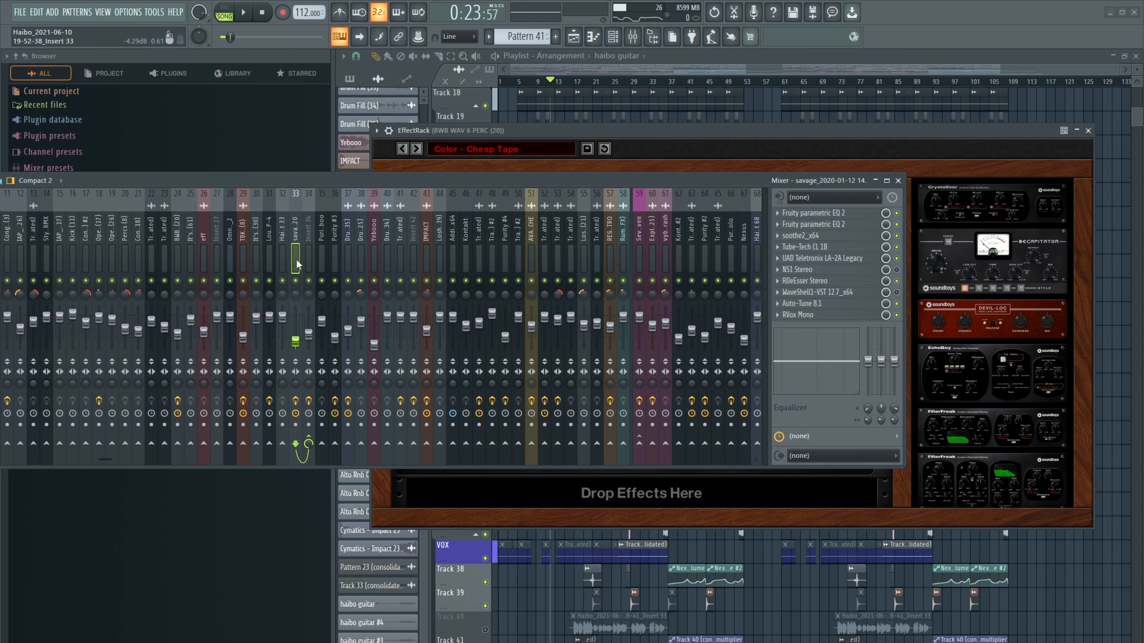
click(309, 261)
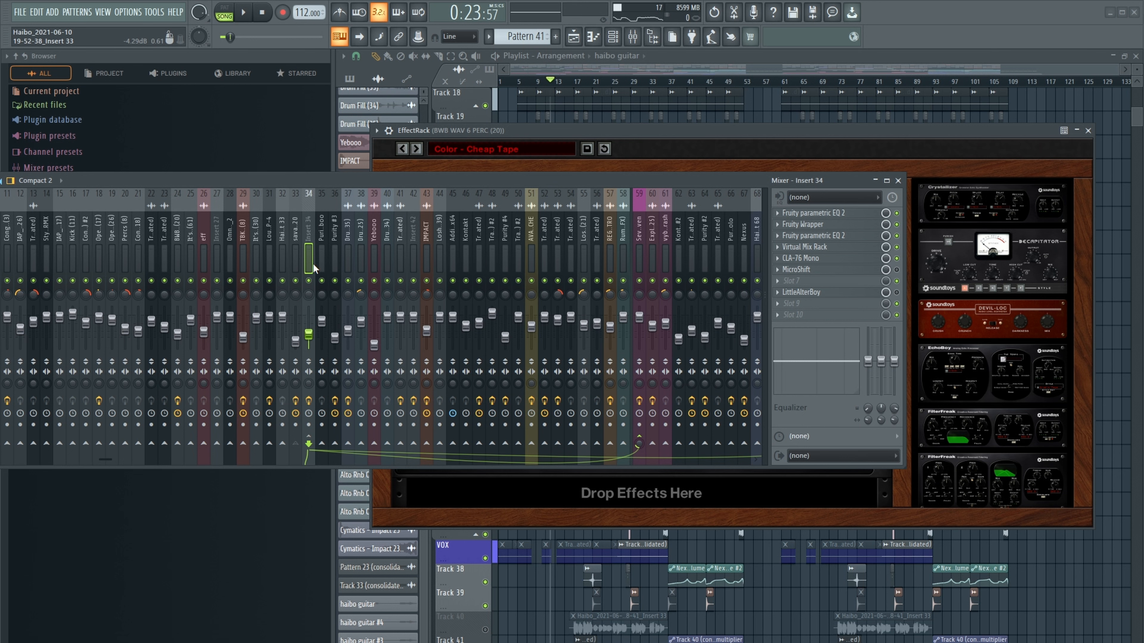
click(294, 261)
click(309, 265)
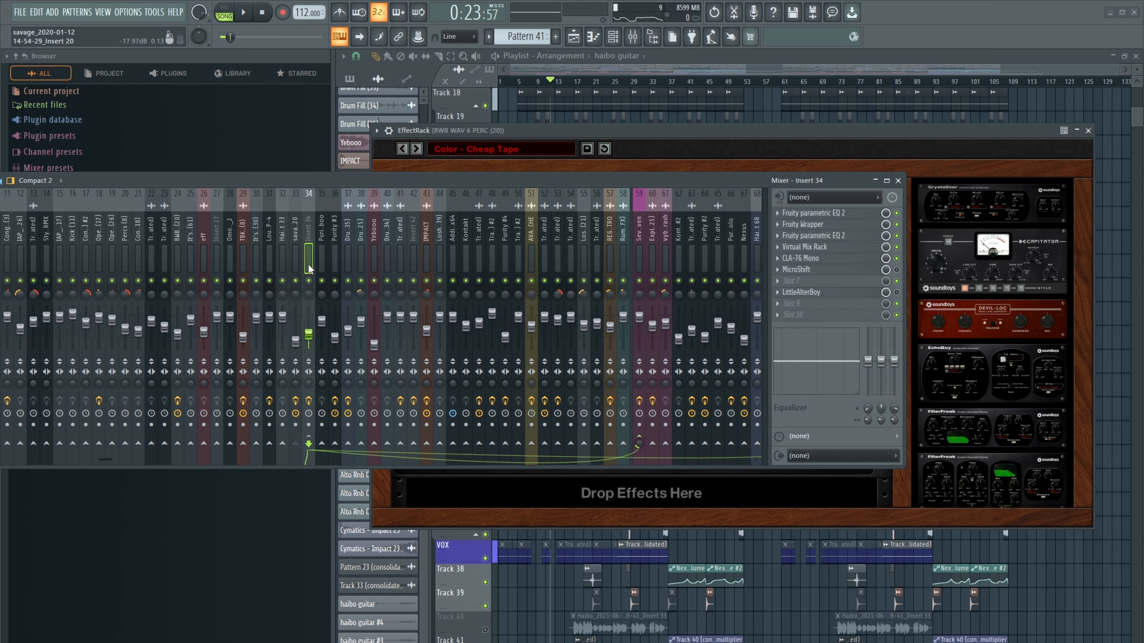
click(286, 259)
click(311, 264)
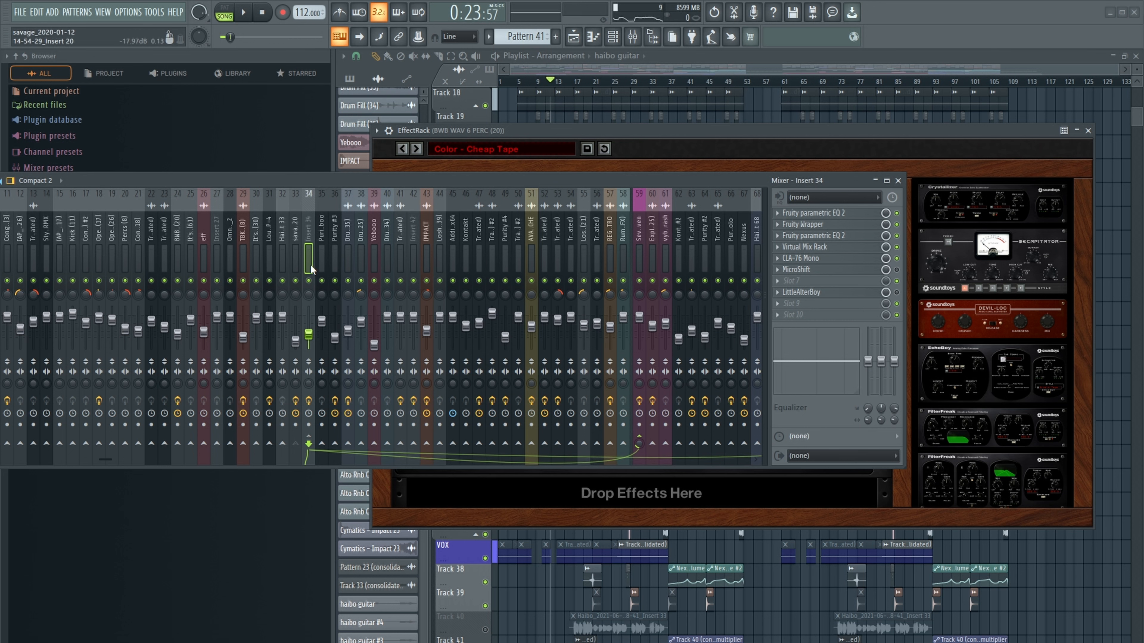
Step: Inspect the effect slots and routing of mixer tracks 44 to 54, including Addictive Drums 2 x64, Kontakt and Track 43 (consolidated)
scroll(310, 264, down, 5)
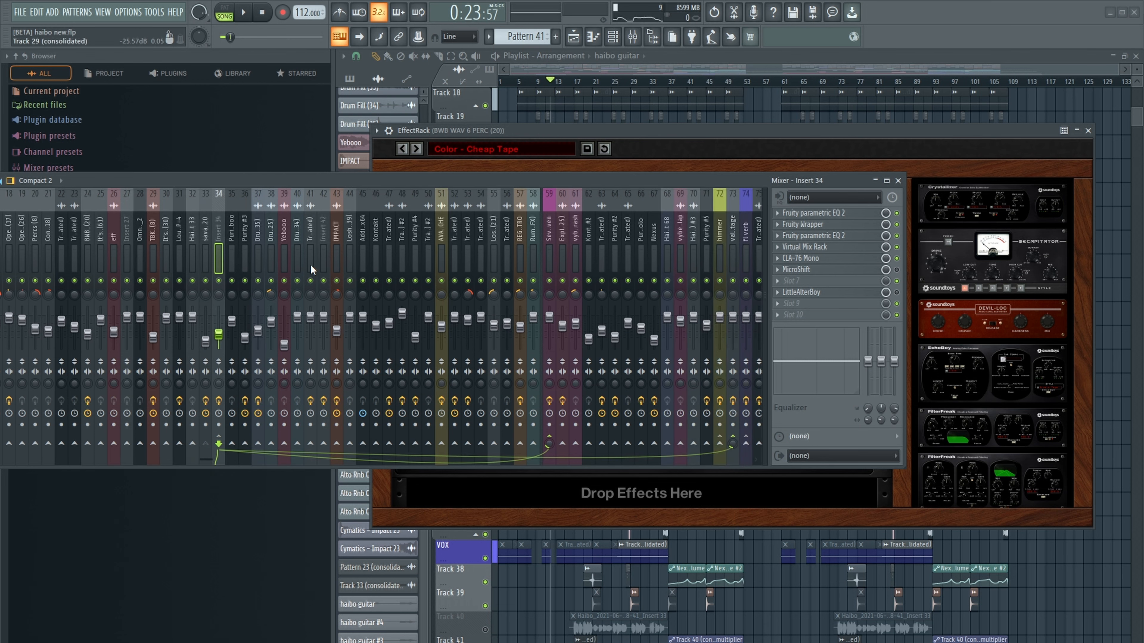
click(260, 232)
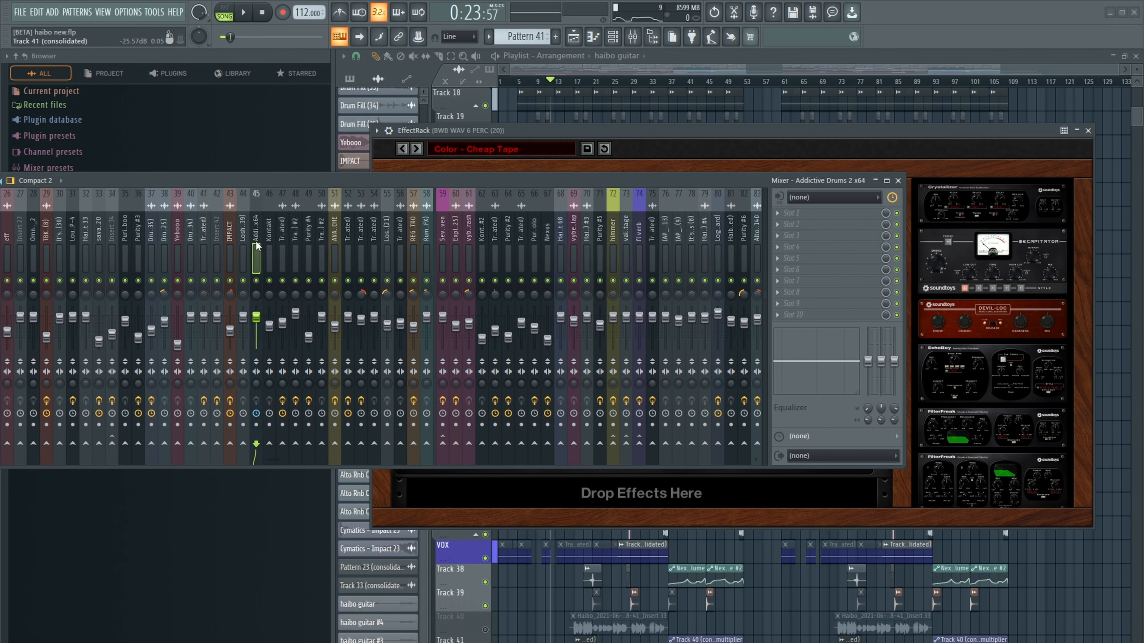
click(243, 230)
click(269, 229)
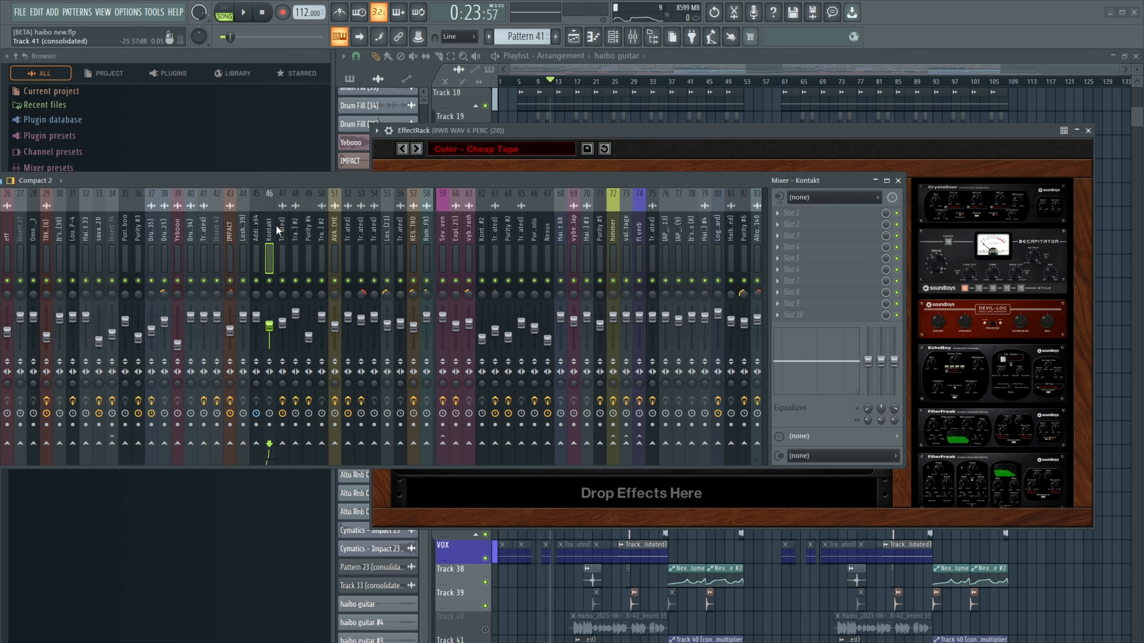
click(308, 231)
click(322, 230)
click(348, 229)
click(374, 229)
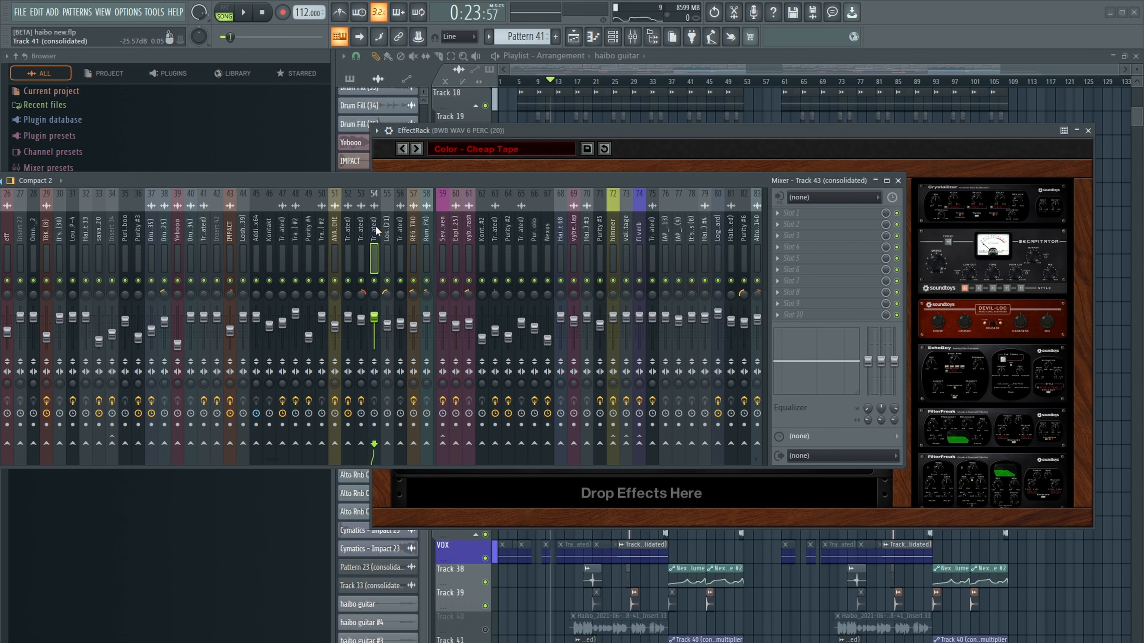
click(361, 228)
click(373, 227)
Step: Inspect the effect chains and routing of mixer tracks 57 to 71, including Track 30 (consolidated) and Purity #5
click(413, 222)
click(441, 216)
click(456, 213)
click(469, 214)
click(481, 216)
click(495, 216)
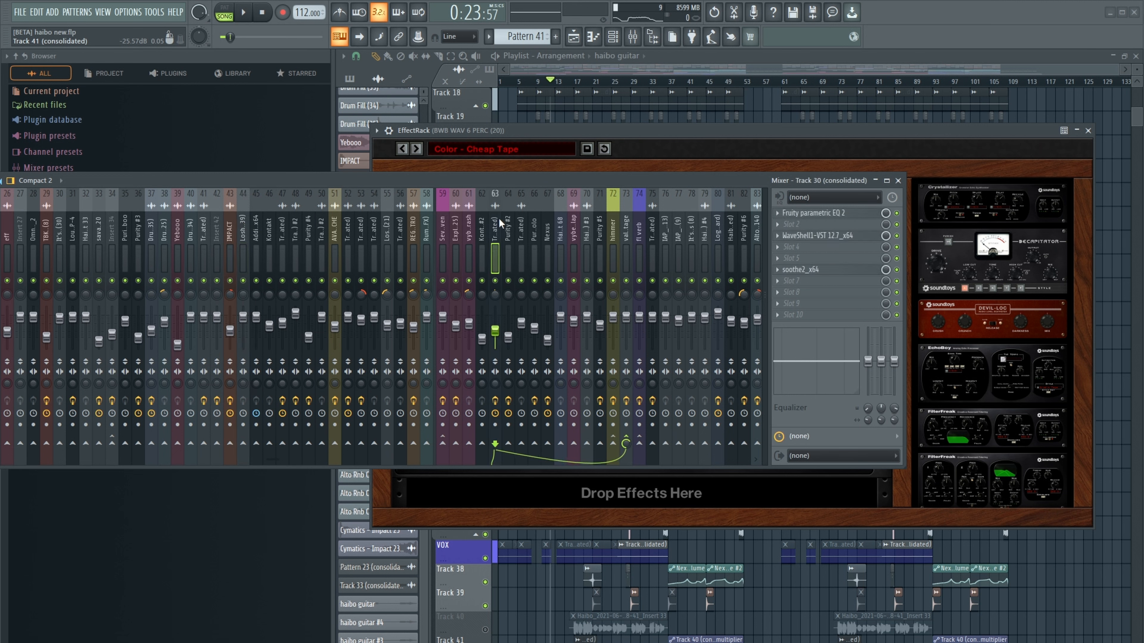
click(546, 226)
click(600, 227)
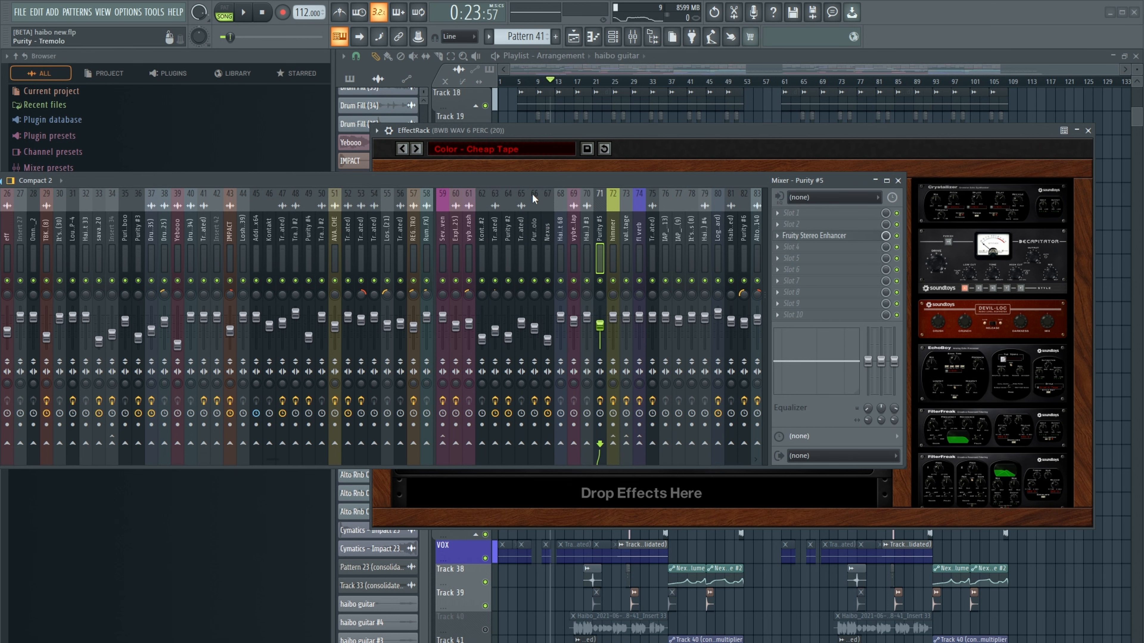
Step: Review insert 72, the fl verb track, Alto Rnb C 140, insert 84 and haibo guitar in the mixer
scroll(524, 233, down, 6)
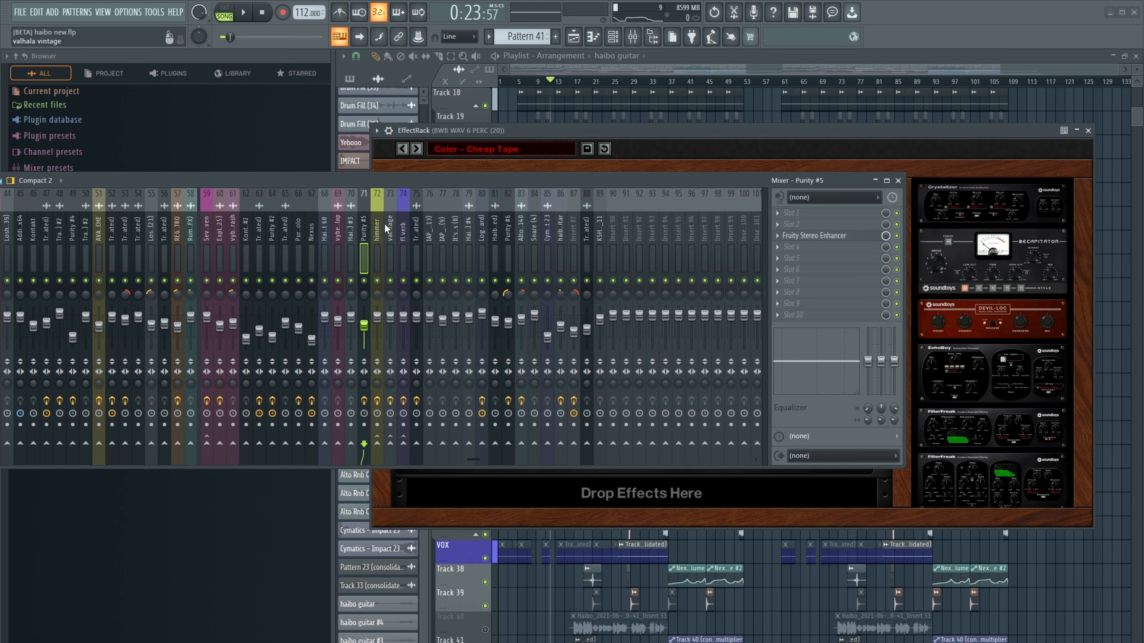
click(377, 246)
click(403, 247)
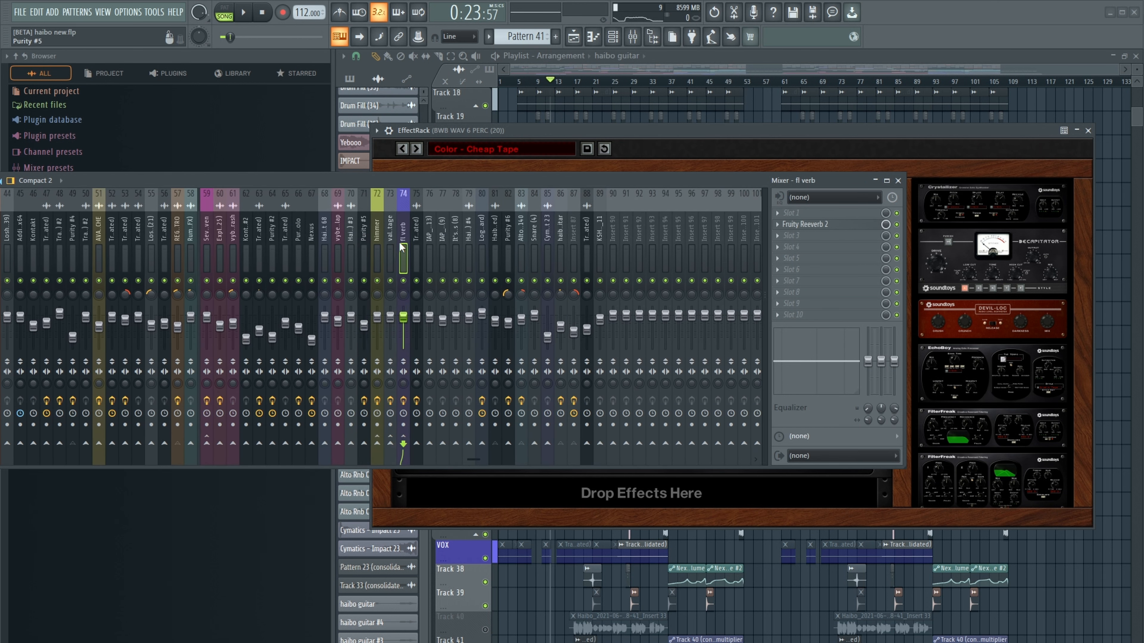
click(520, 254)
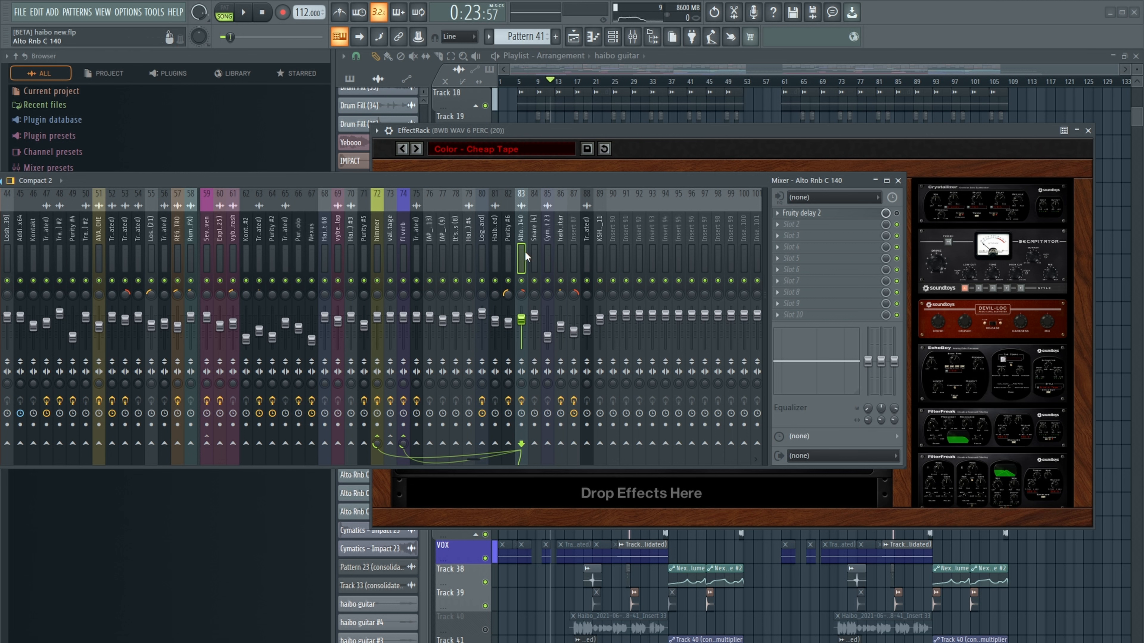
click(534, 255)
click(559, 256)
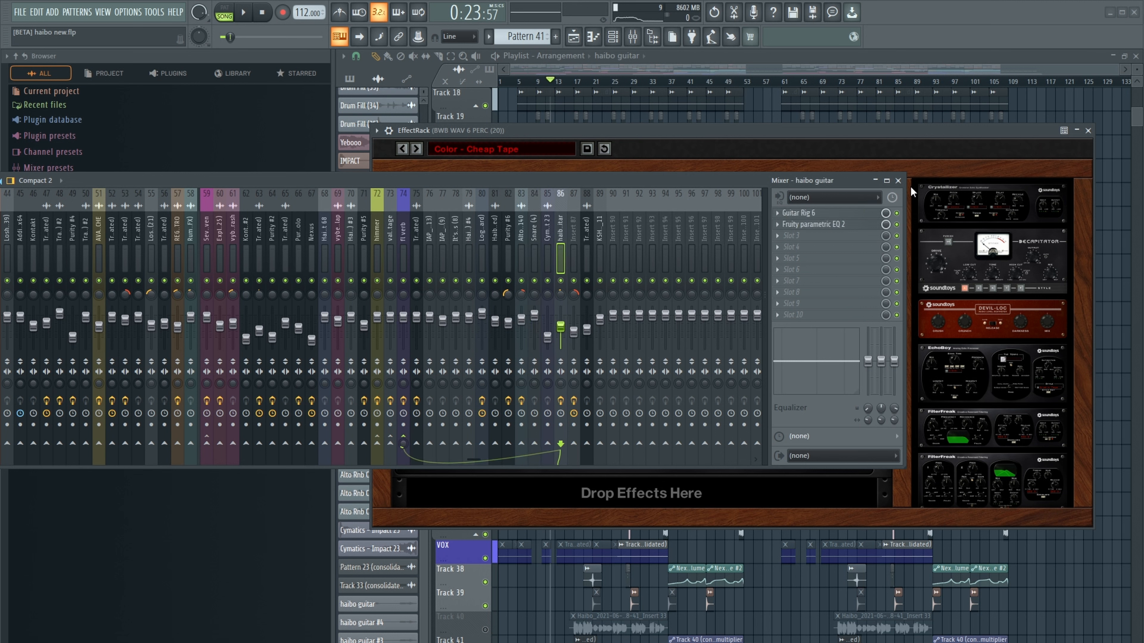
Step: Check the KSHMR_Human_Single and Haibo 2_3 tracks, and return to Track 18 (consolidated) in the mixer
click(599, 256)
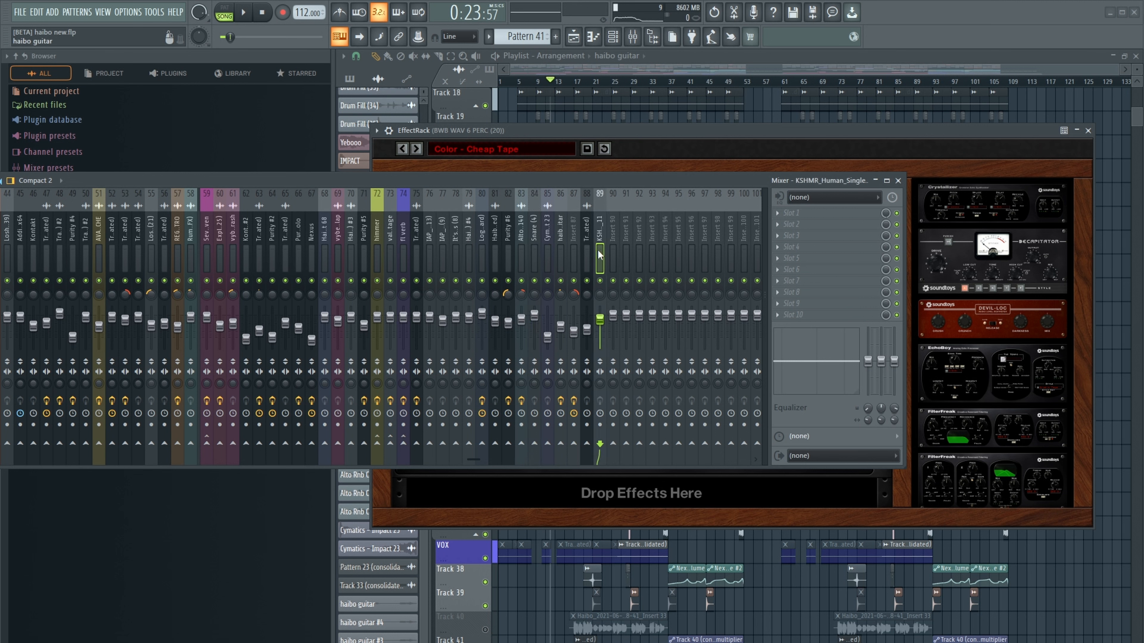
click(615, 253)
click(560, 246)
click(497, 230)
scroll(500, 230, up, 3)
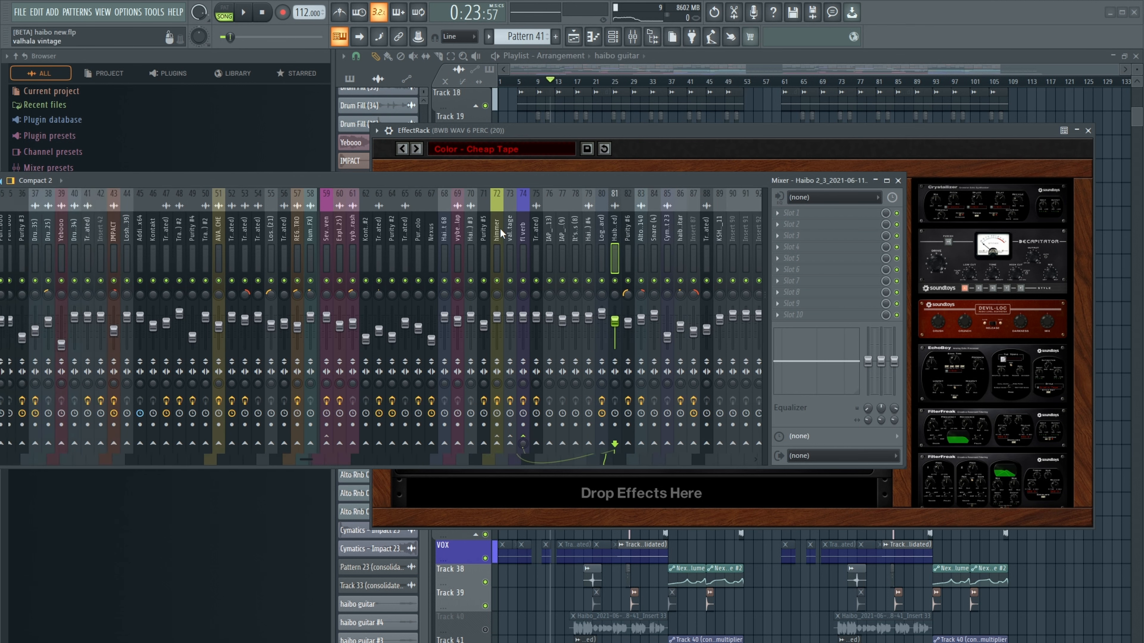
scroll(501, 229, up, 10)
click(283, 238)
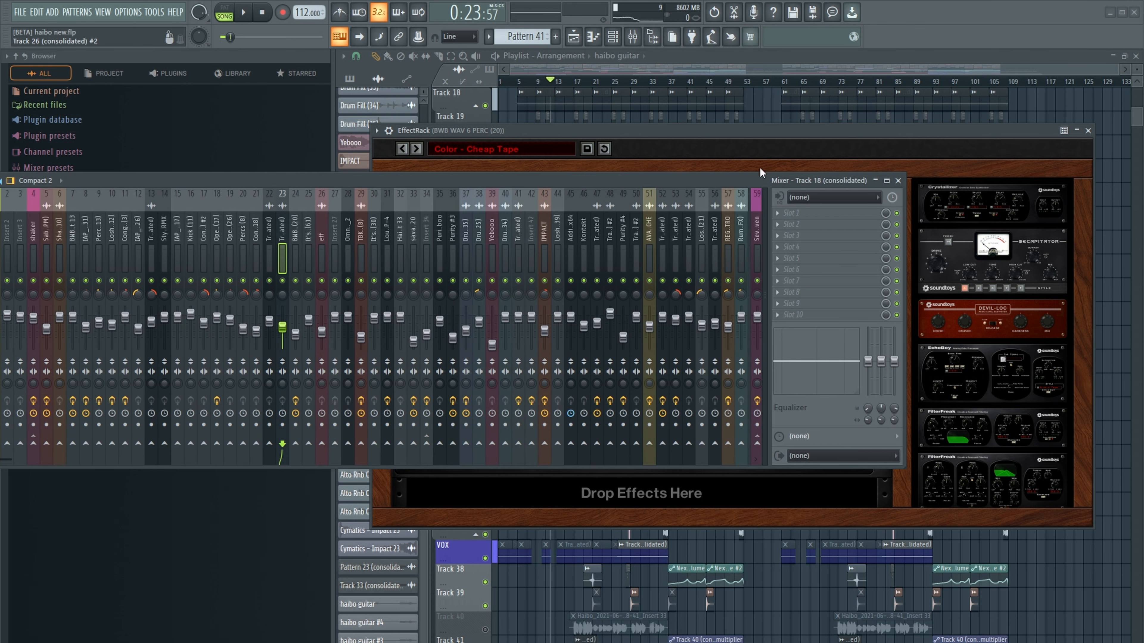
Step: Close the mixer and EffectRack, and audition the song briefly while looking through the playlist's lower tracks
click(897, 181)
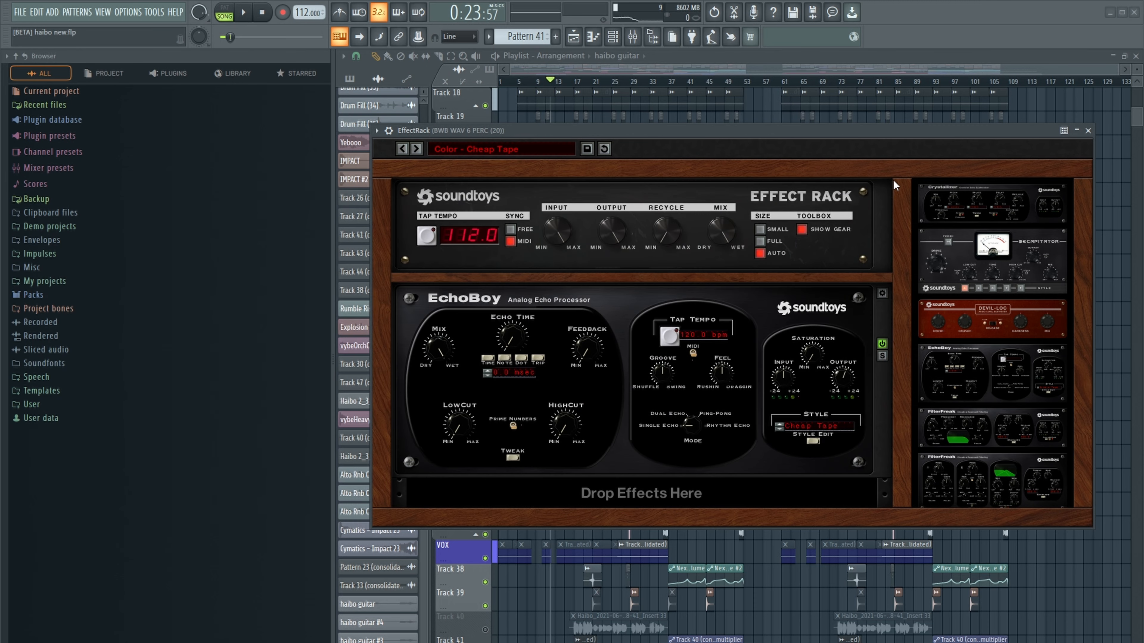
click(1088, 132)
key(space)
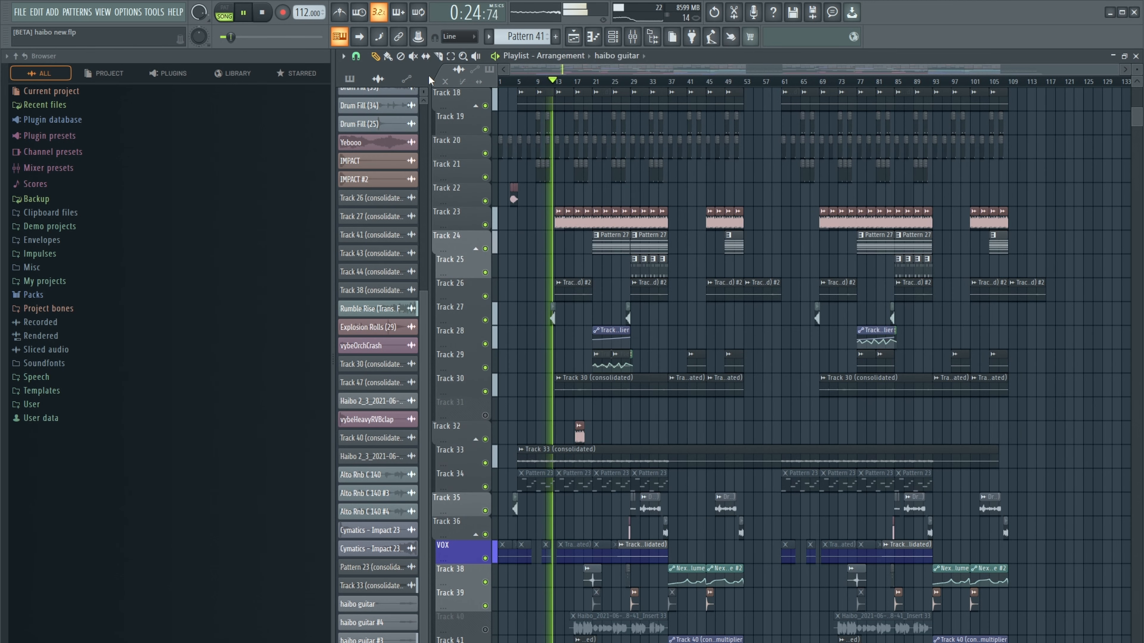
scroll(648, 173, down, 5)
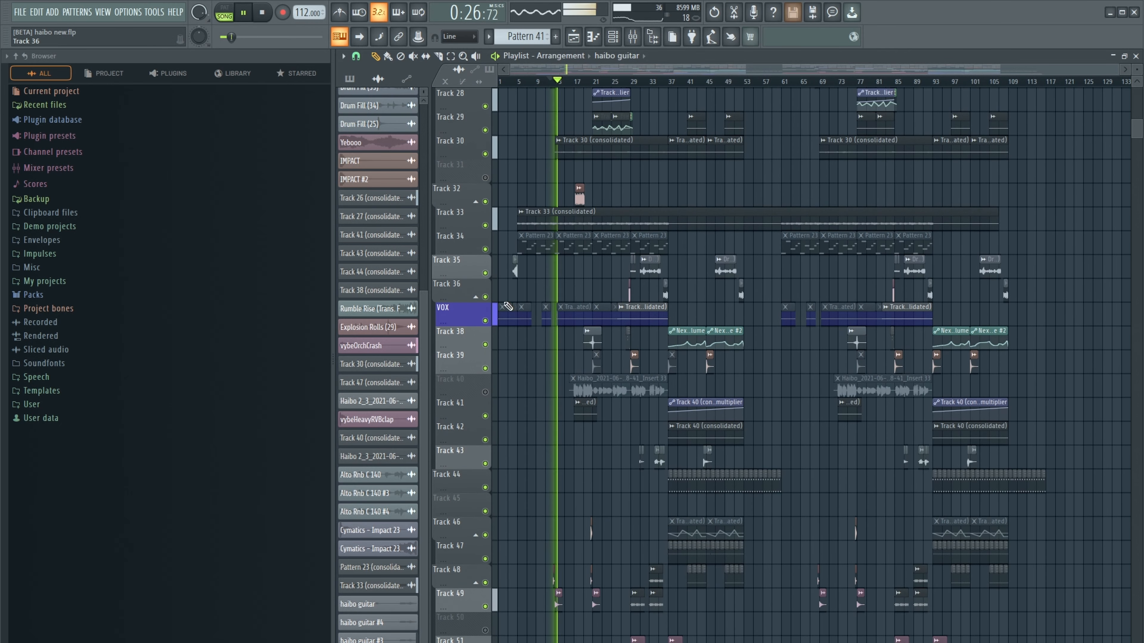
scroll(508, 307, down, 4)
key(space)
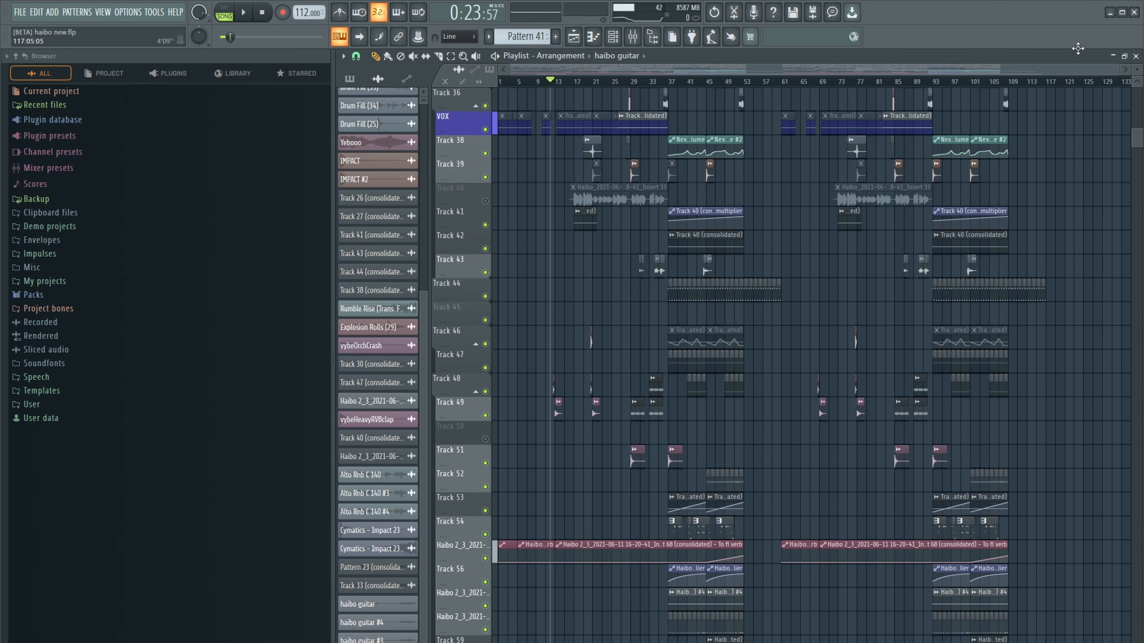
Step: Close and reopen the playlist, and examine its last used tracks around Live Guitar and Track 64
click(1136, 56)
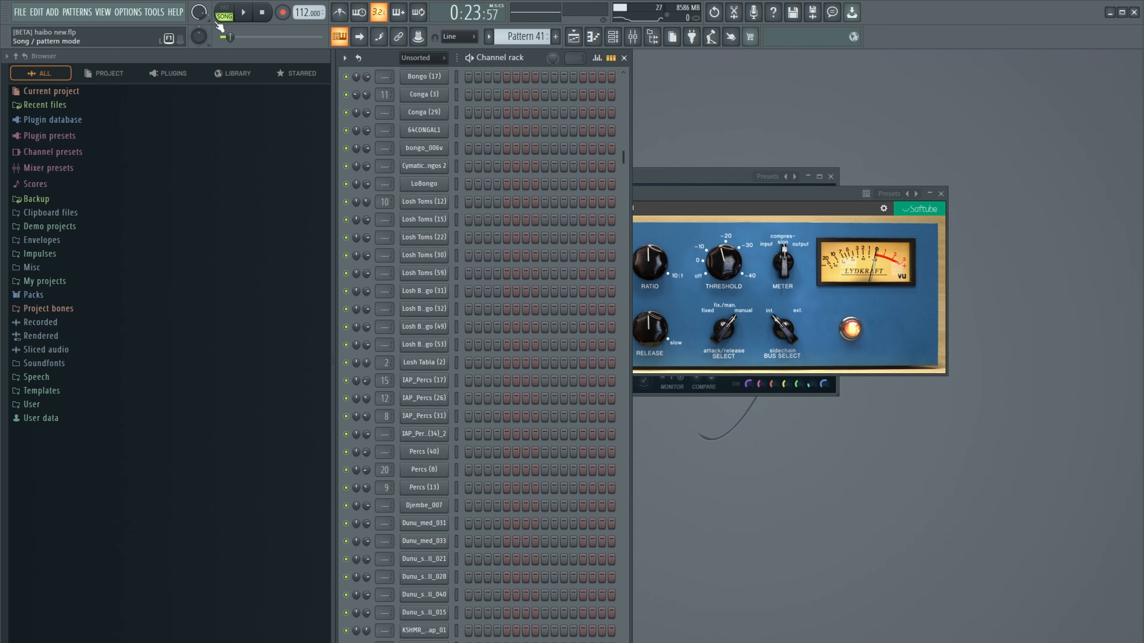
click(573, 37)
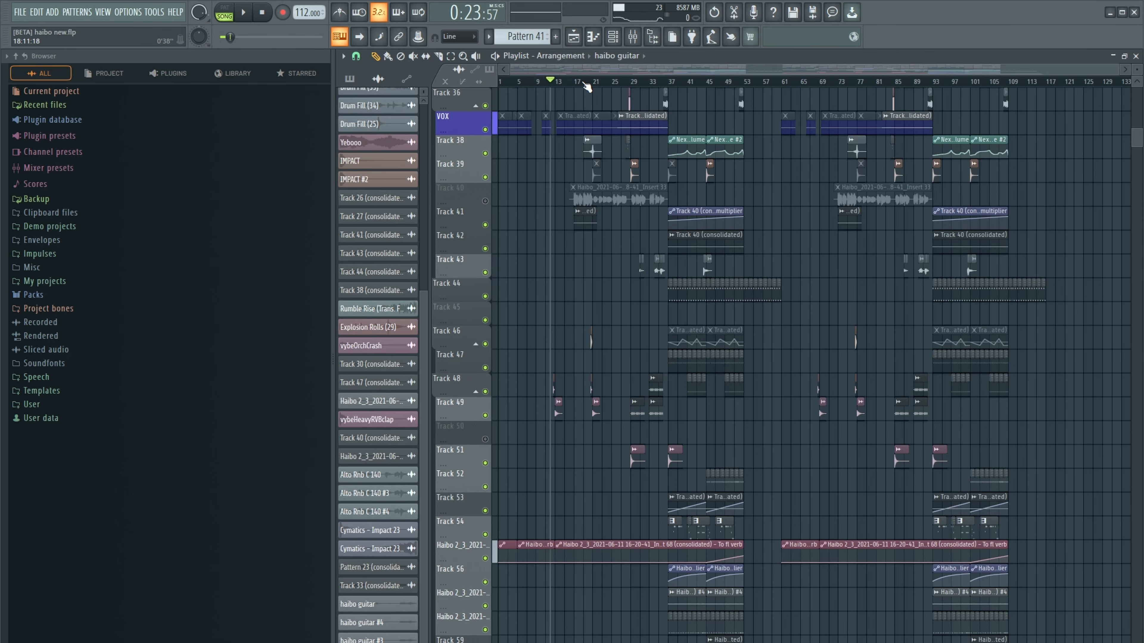
scroll(603, 189, down, 11)
scroll(608, 208, up, 5)
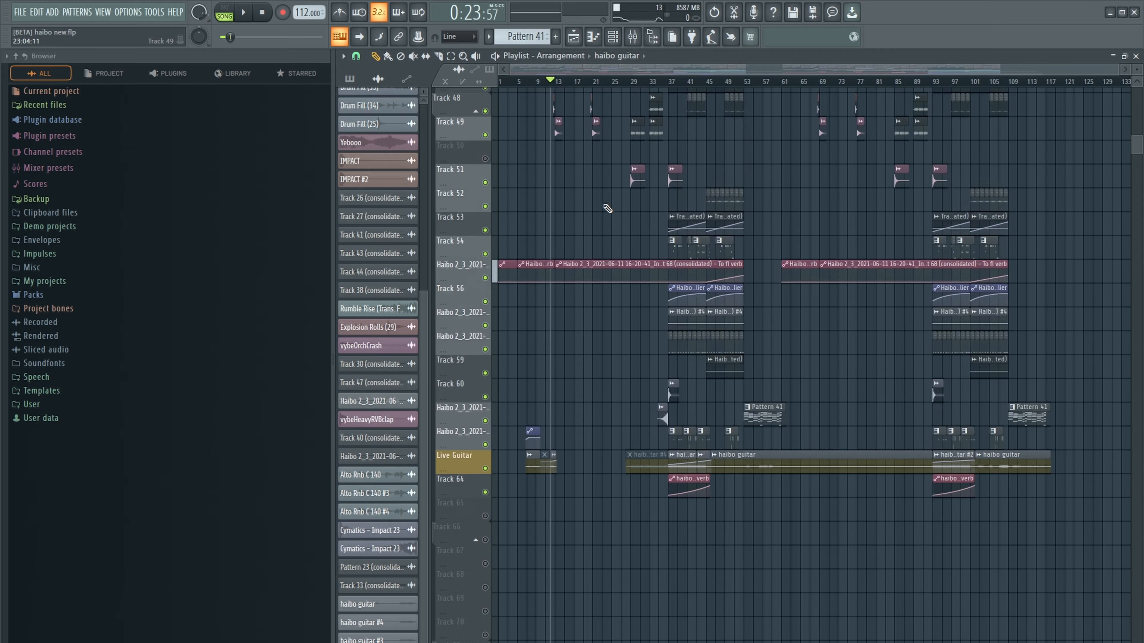
Step: Examine the whole playlist arrangement between Track 1 and Track 64, comparing the opening bars with the full song length
scroll(607, 209, up, 15)
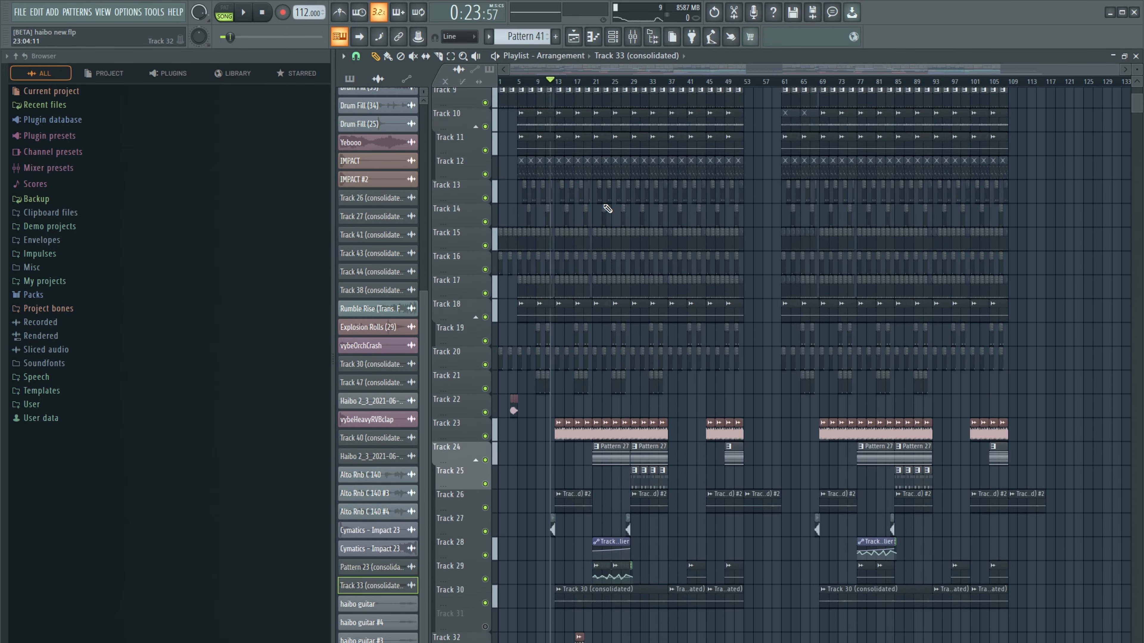
scroll(607, 208, up, 3)
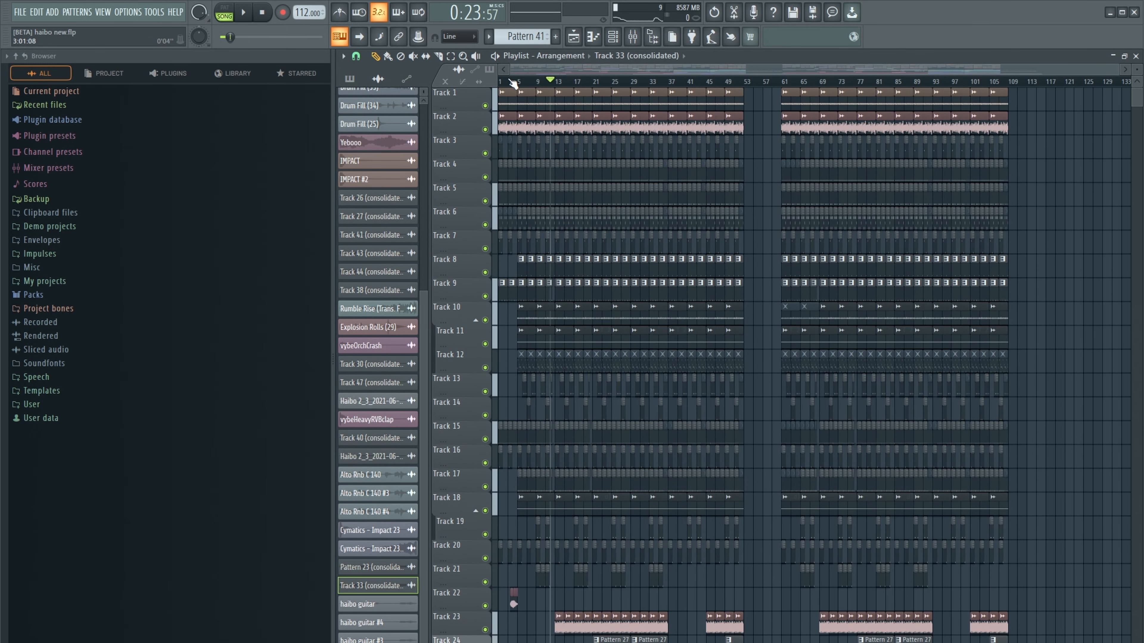
scroll(513, 84, up, 8)
scroll(594, 135, down, 1)
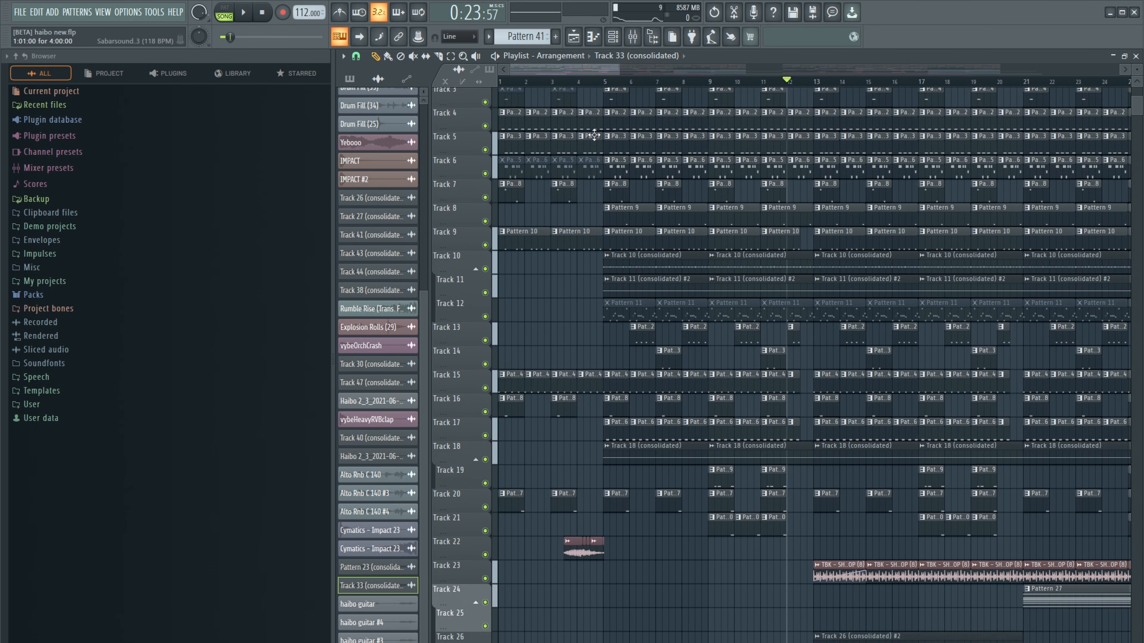
scroll(595, 135, down, 18)
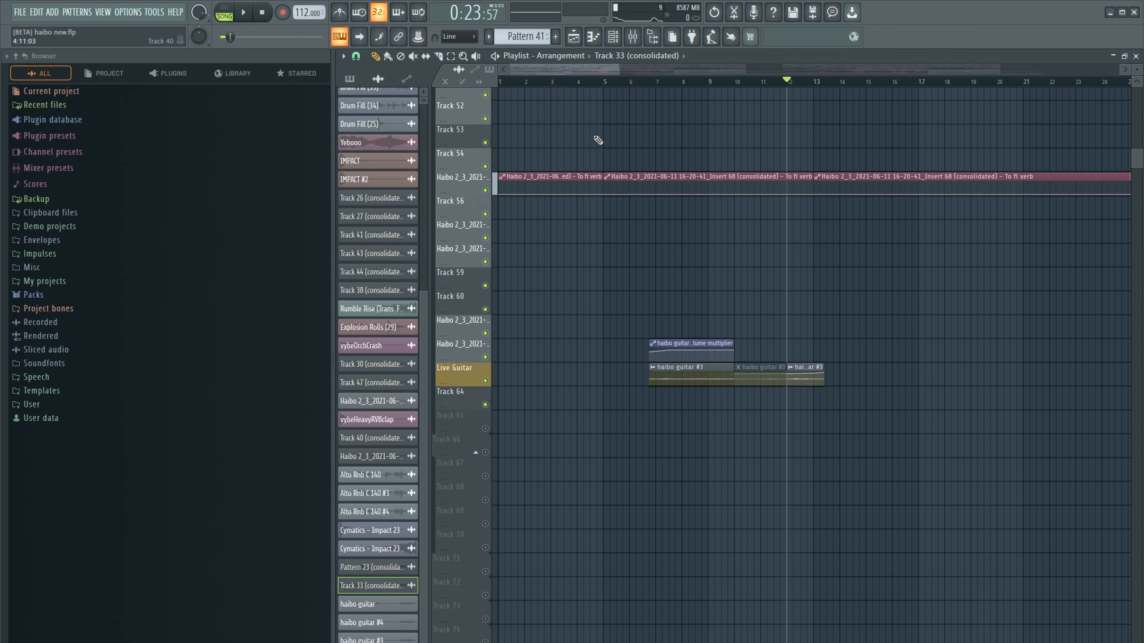
scroll(598, 140, down, 6)
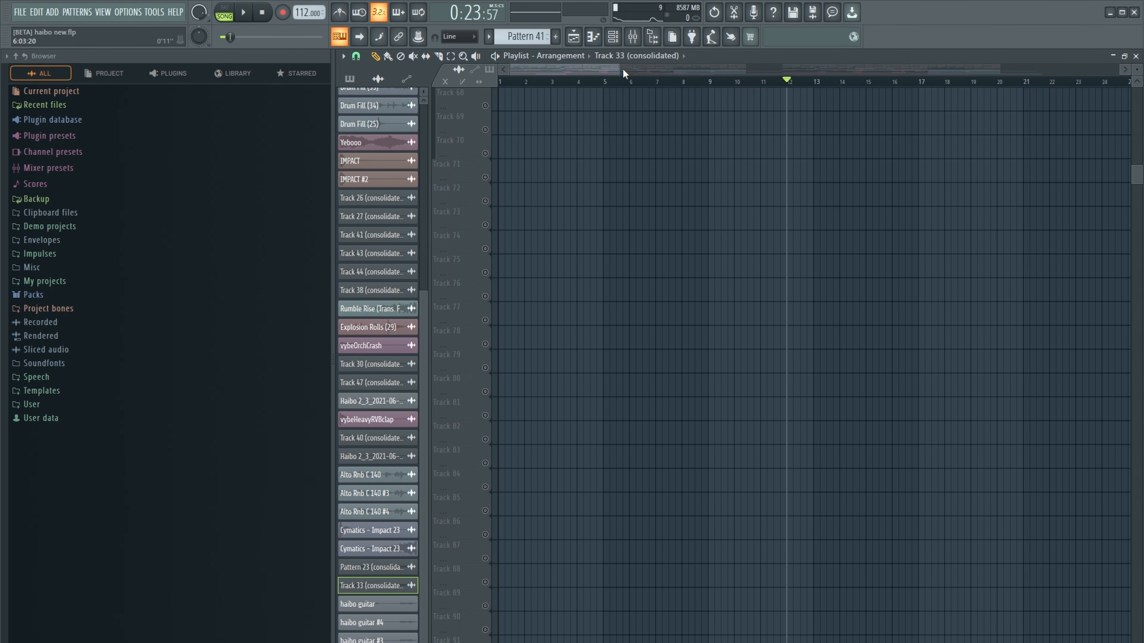
drag(618, 69, 1055, 128)
scroll(732, 168, up, 6)
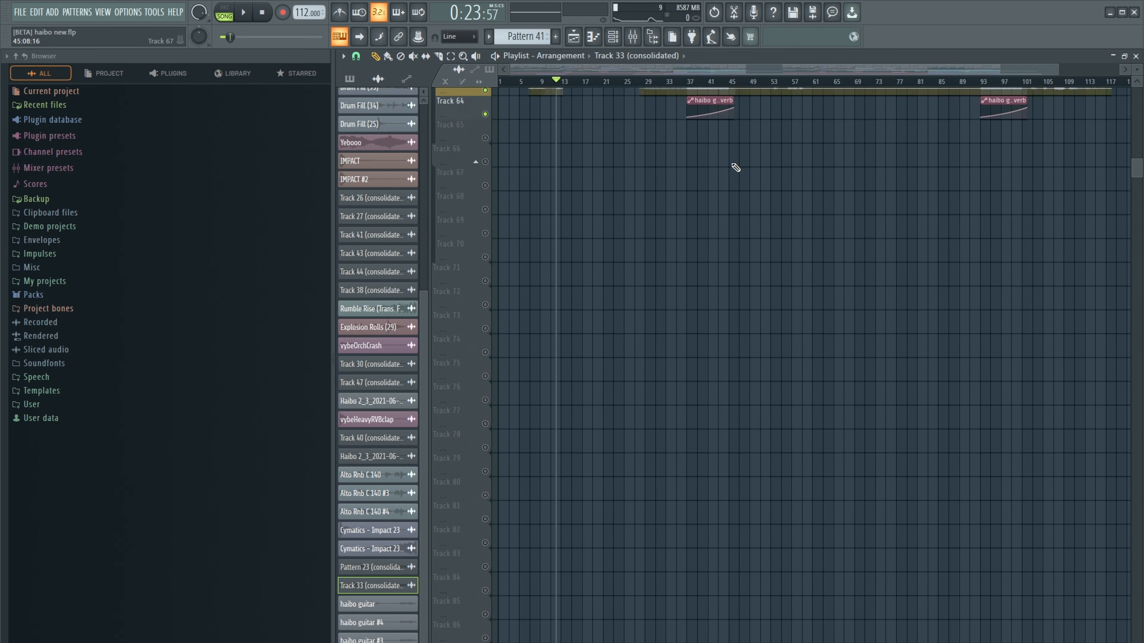
scroll(730, 165, up, 18)
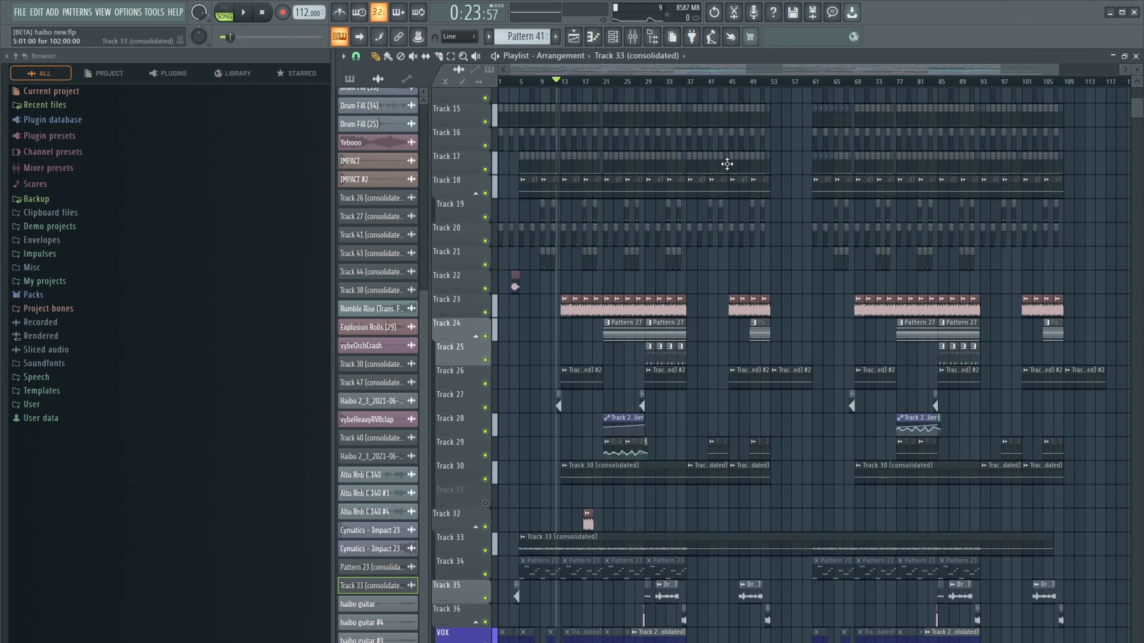
scroll(730, 171, up, 2)
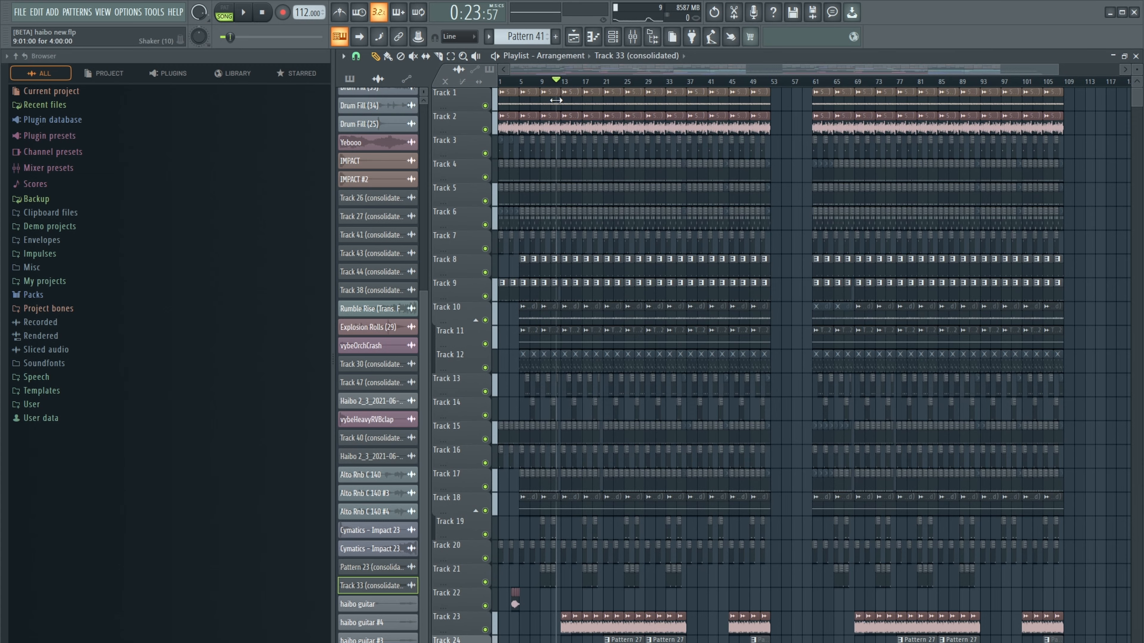
Step: Inspect the clips in roughly the first 47 bars of the playlist, from Track 1 down to Live Guitar and Track 64
scroll(519, 85, up, 4)
scroll(510, 71, up, 1)
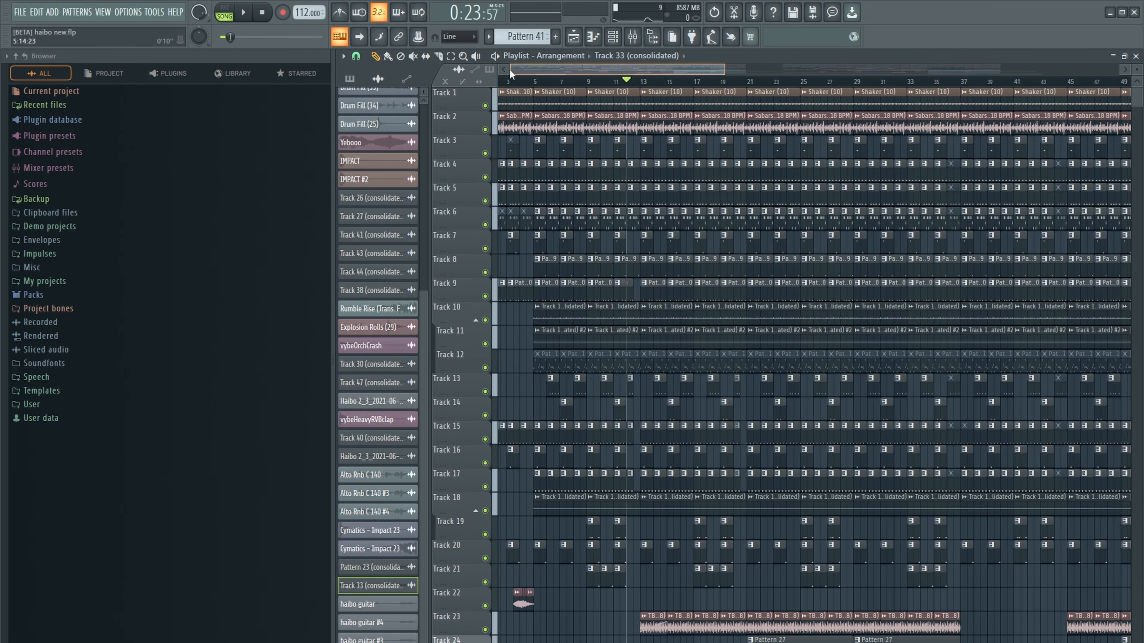
scroll(572, 194, down, 1)
scroll(570, 194, down, 18)
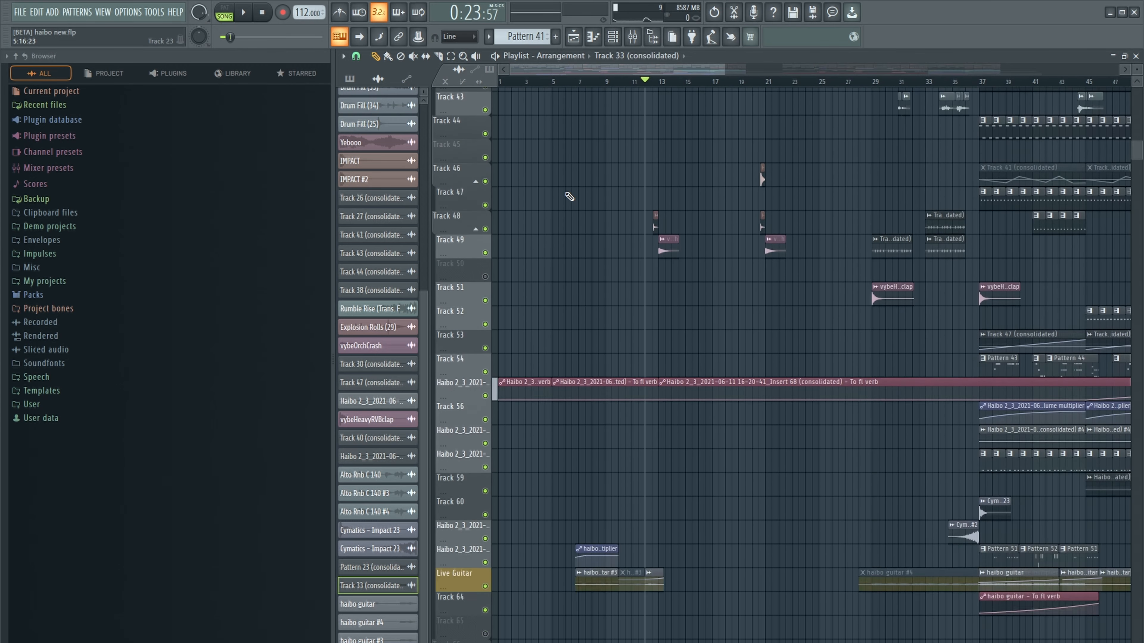
scroll(565, 195, down, 3)
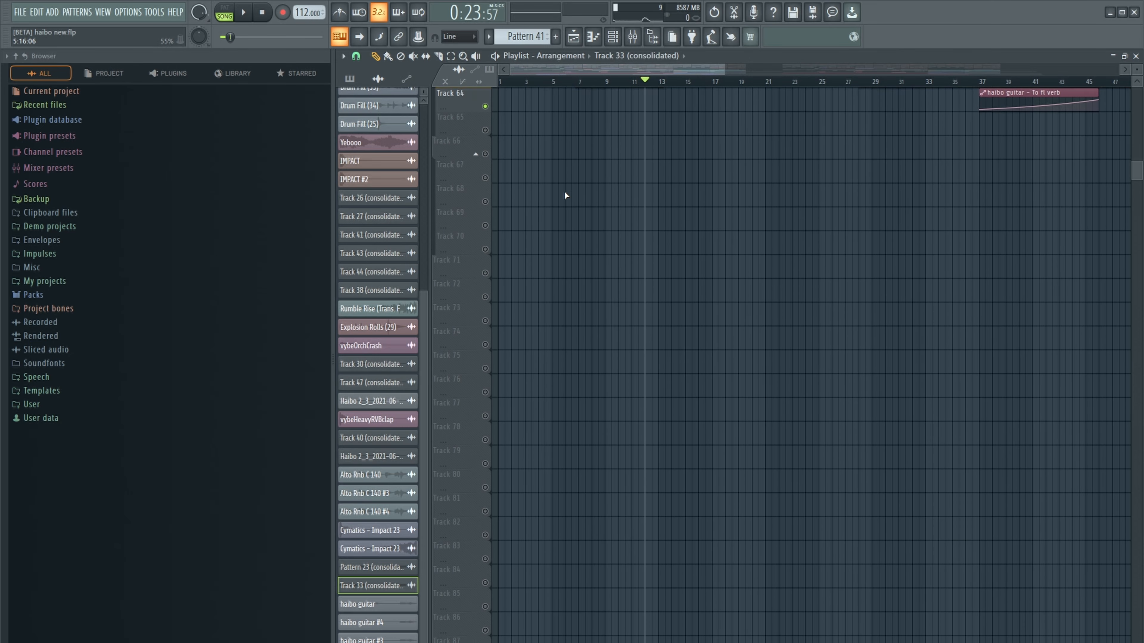
scroll(746, 147, up, 1)
scroll(786, 153, up, 10)
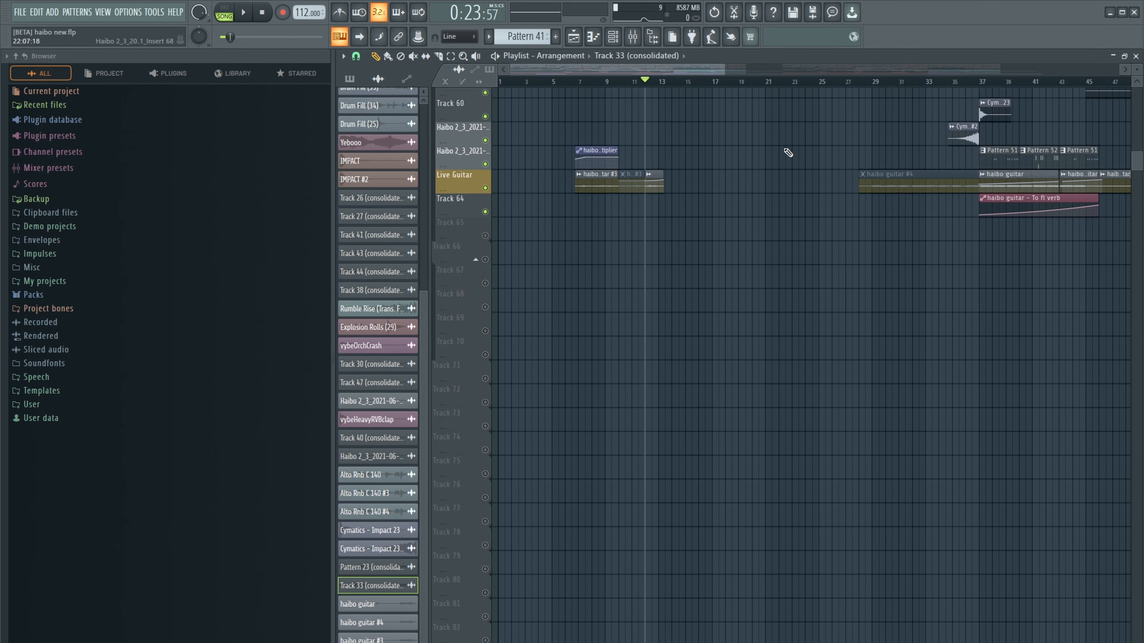
scroll(786, 153, up, 8)
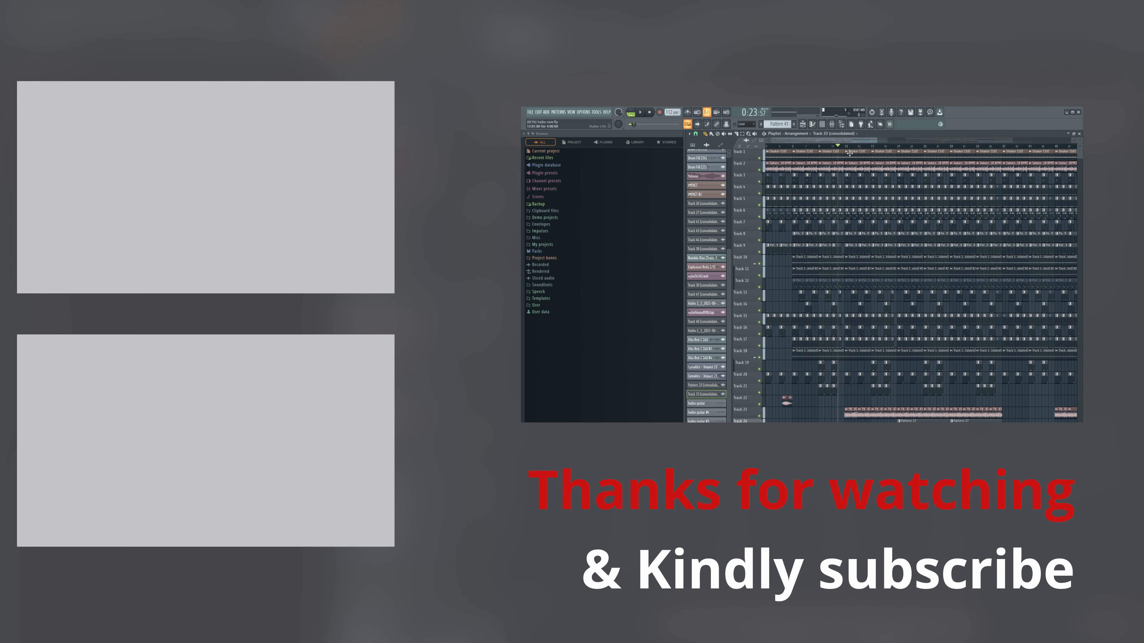
Step: Look over the full arrangement's upper tracks once more and close the playlist
scroll(822, 149, down, 4)
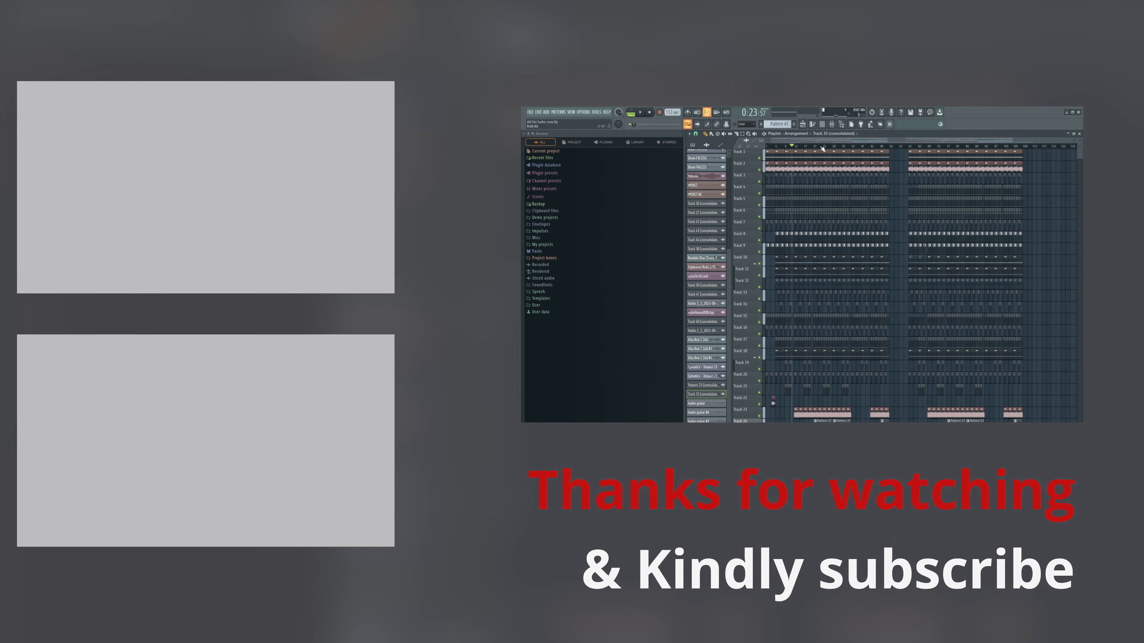
scroll(945, 167, down, 6)
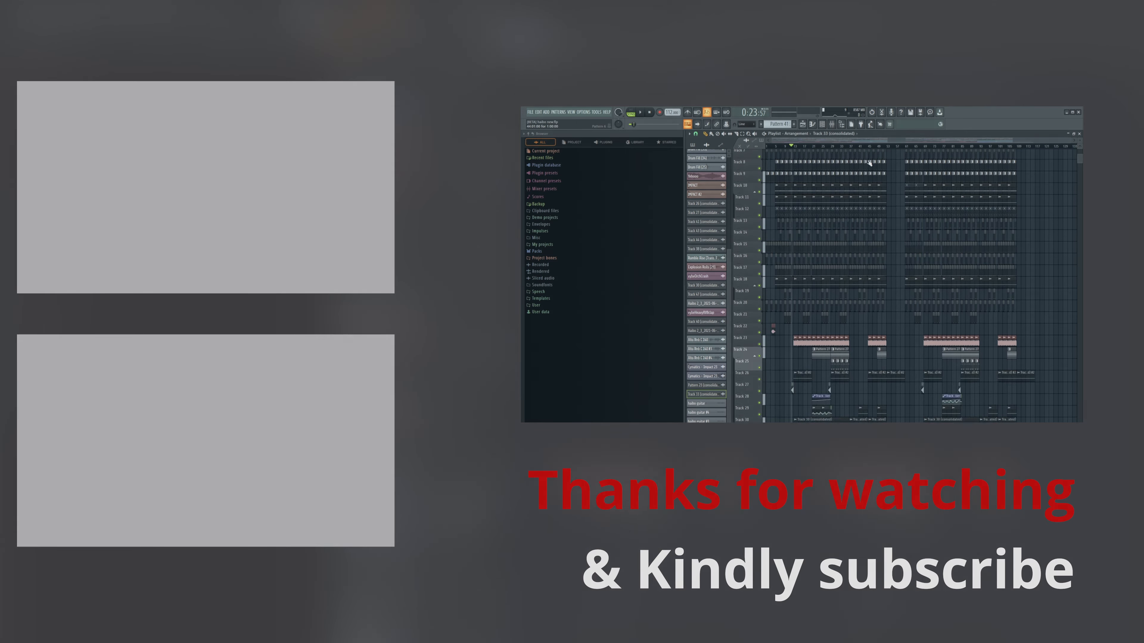
click(1078, 134)
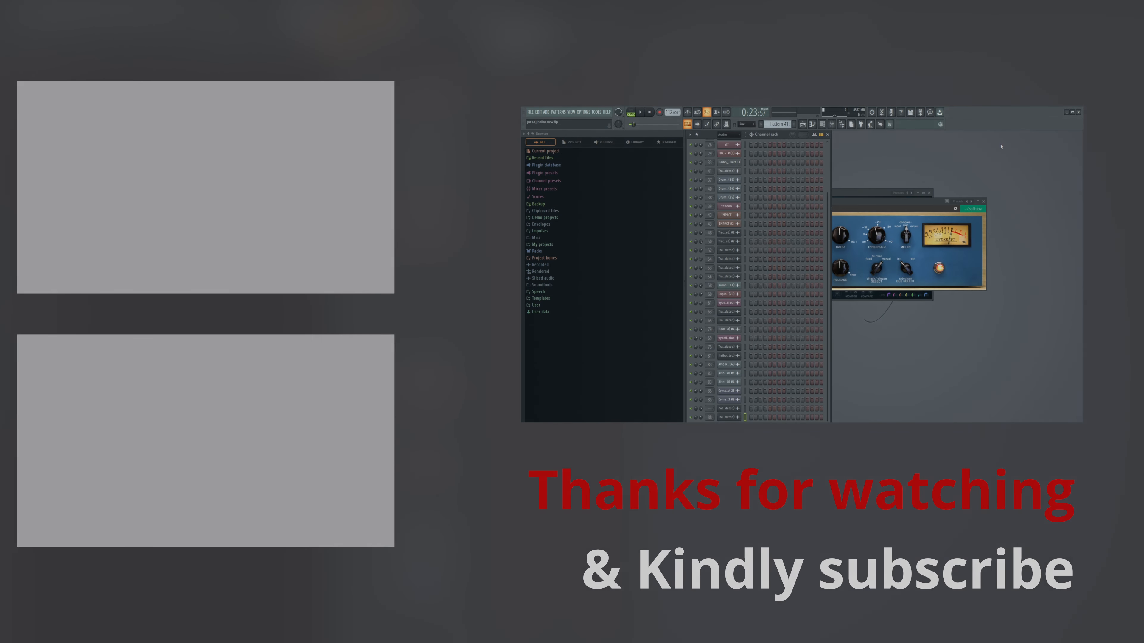